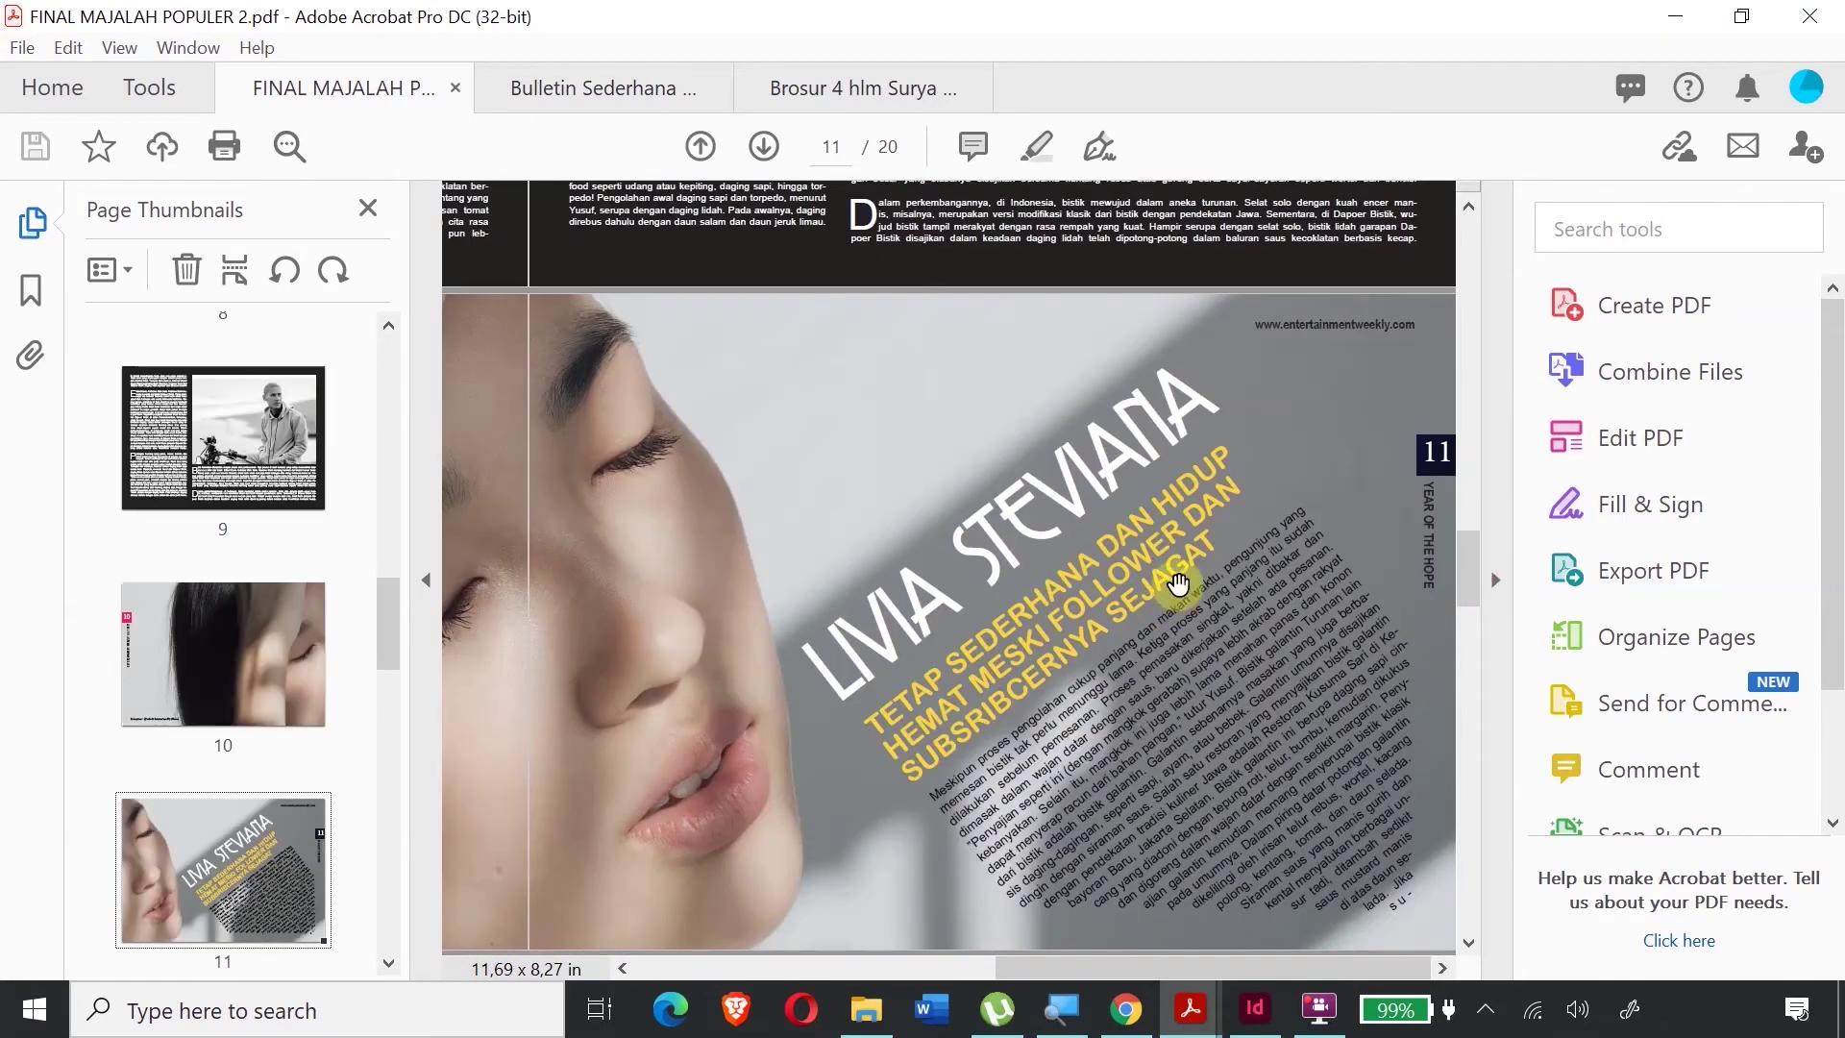
# - Examine the spreads around pages 10 and 11 of the magazine PDF and the last pages of the Bulletin Sederhana PDF
pyautogui.scroll(-3, 1180, 581)
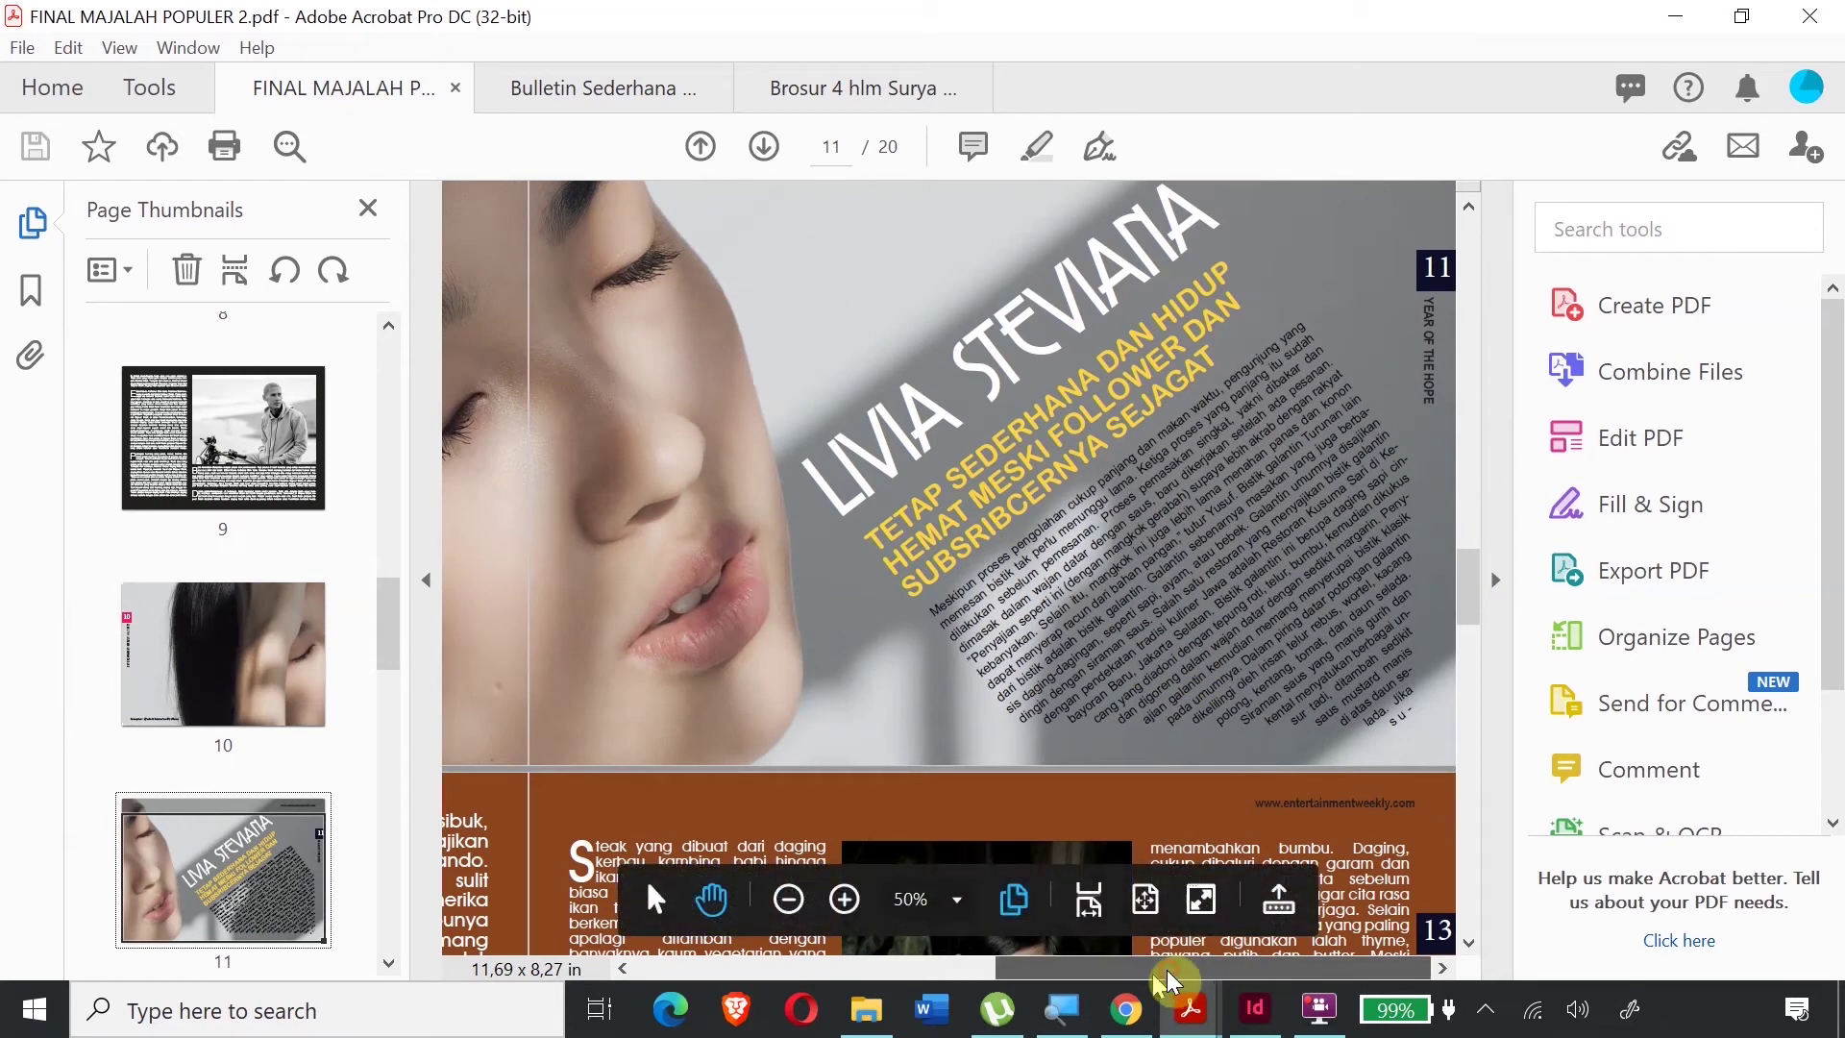
pyautogui.moveTo(1174, 980); pyautogui.dragTo(850, 980)
pyautogui.scroll(15, 1271, 584)
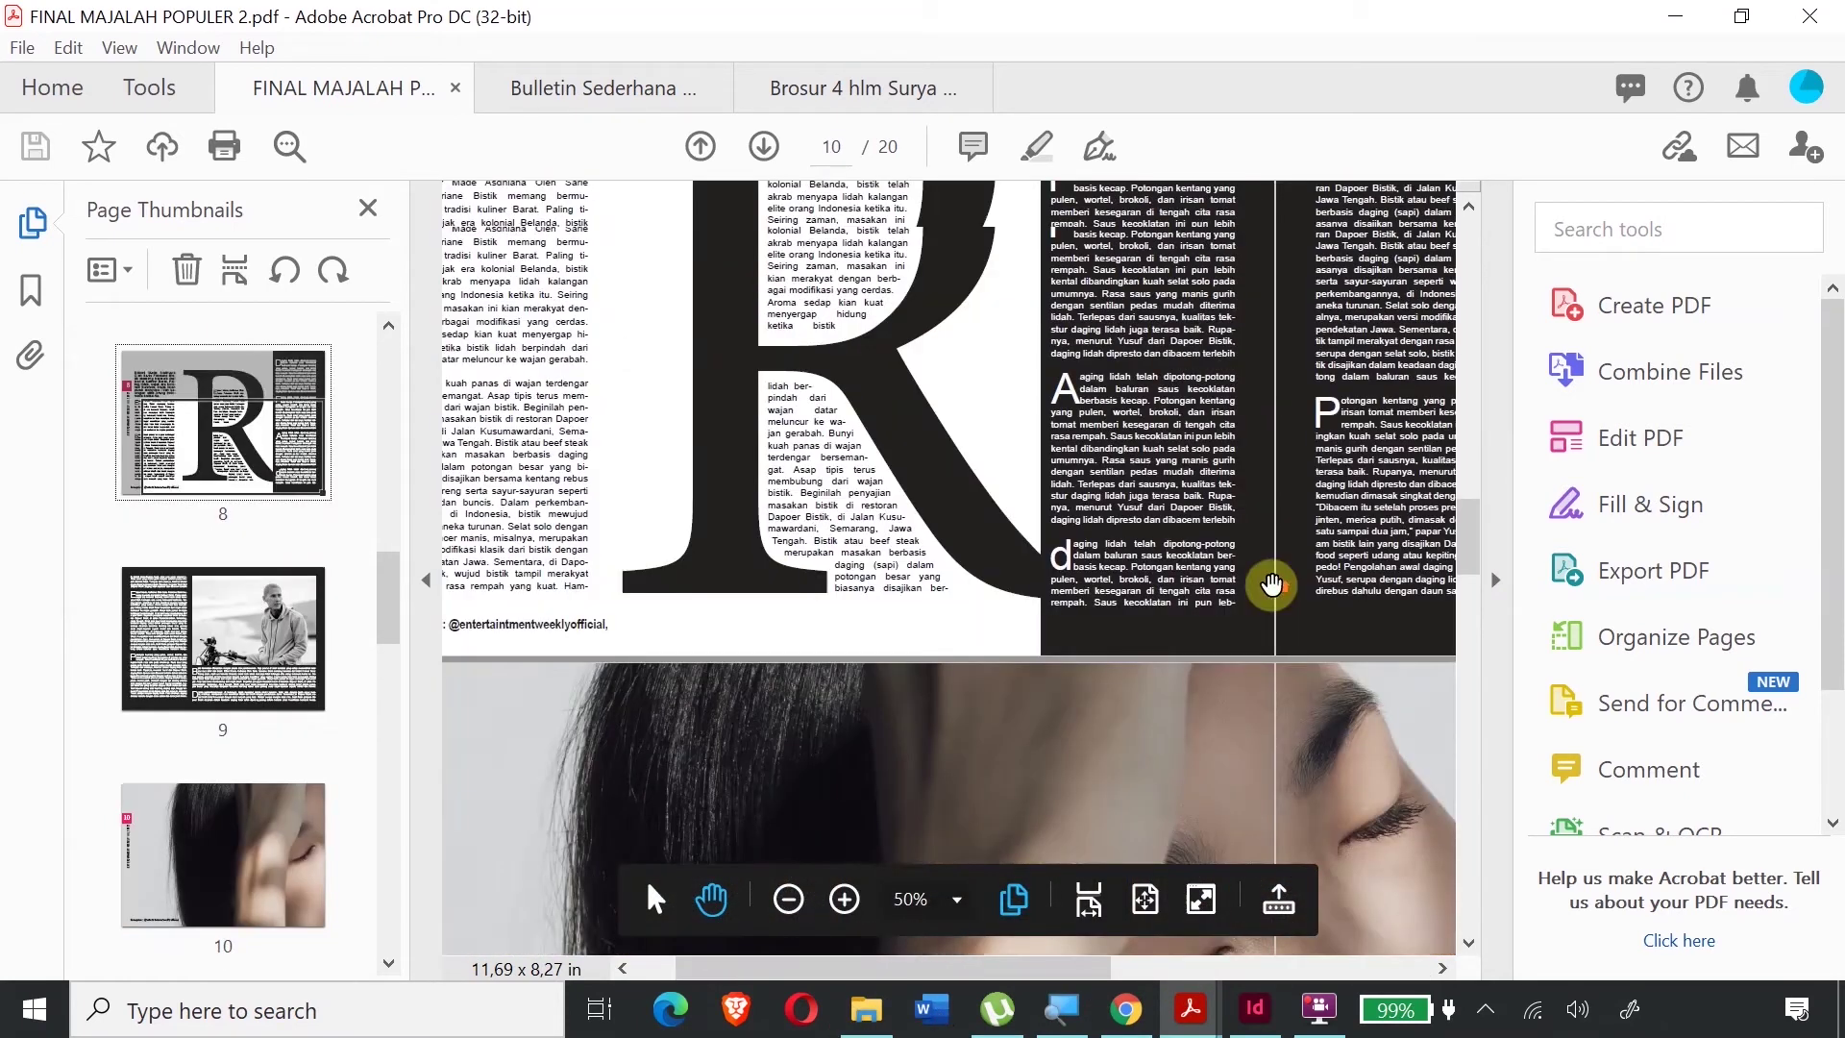
pyautogui.scroll(15, 1276, 558)
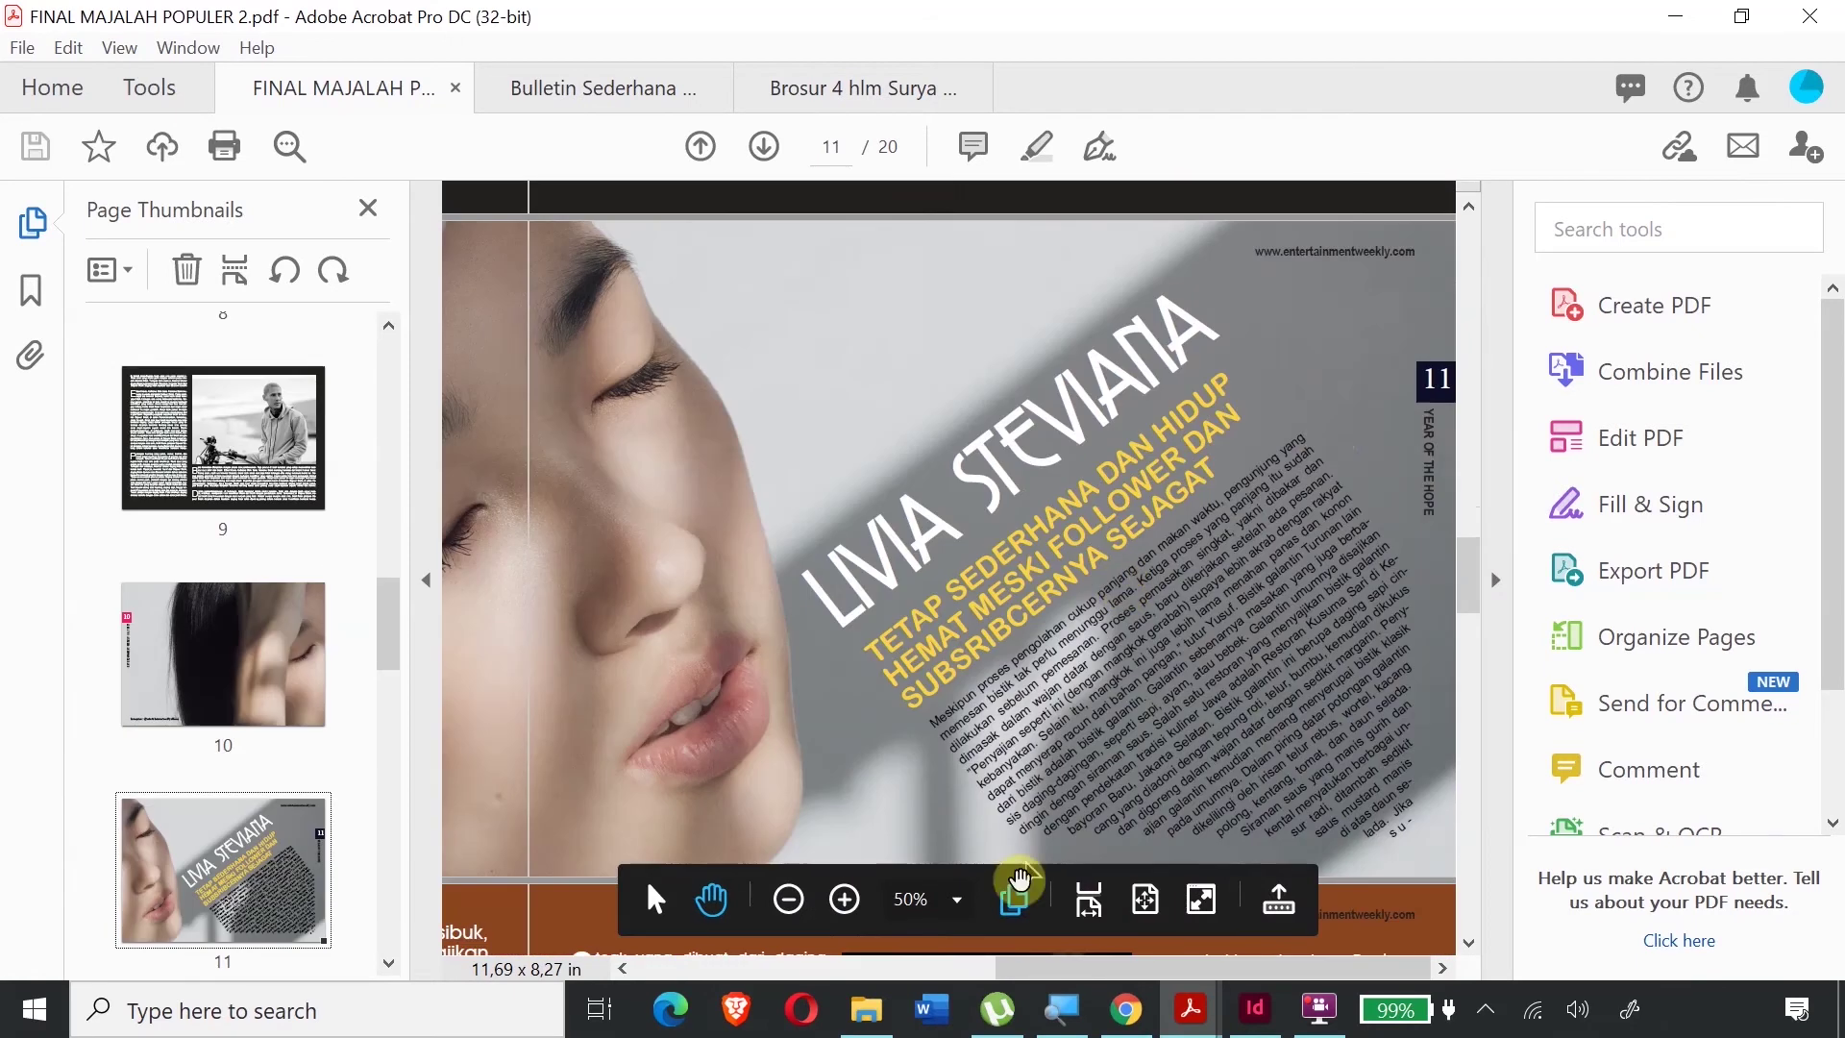
pyautogui.moveTo(1061, 980); pyautogui.dragTo(596, 977)
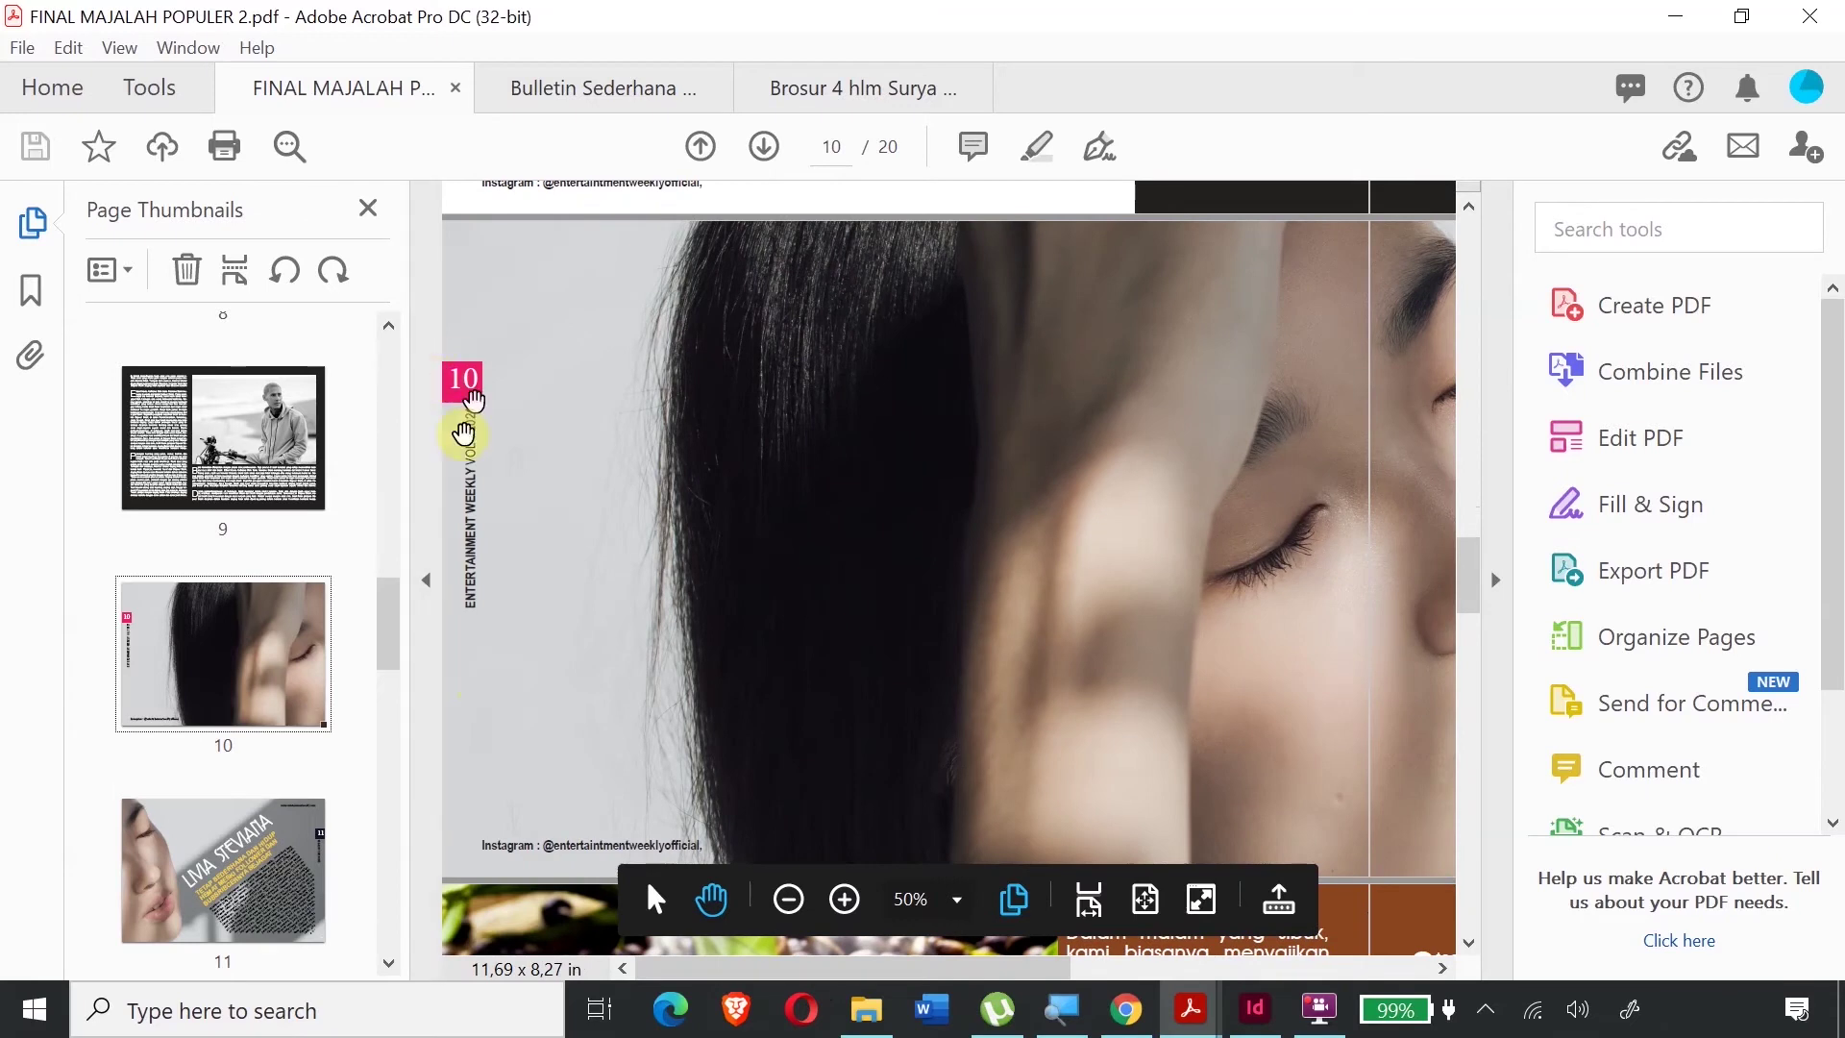
pyautogui.click(601, 90)
pyautogui.scroll(-10, 730, 653)
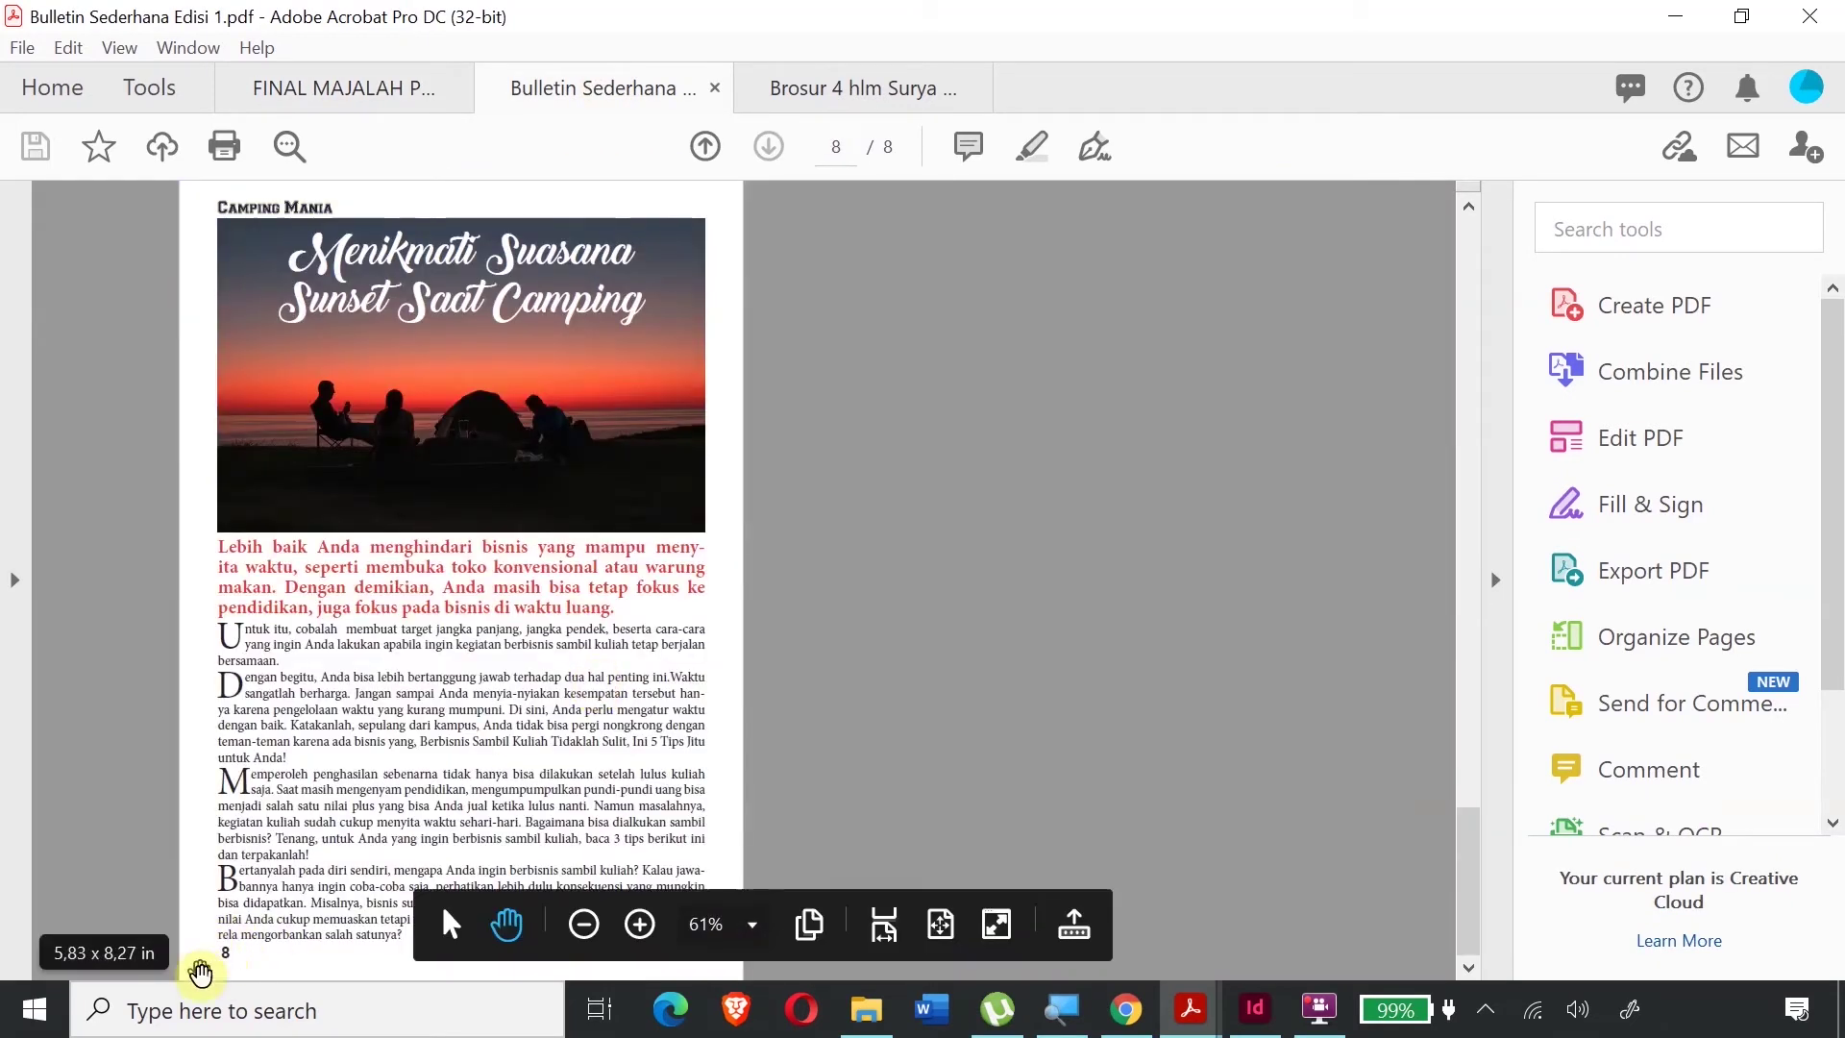
# - Return to the magazine PDF and look through its layouts from page 12 onwards
pyautogui.click(344, 88)
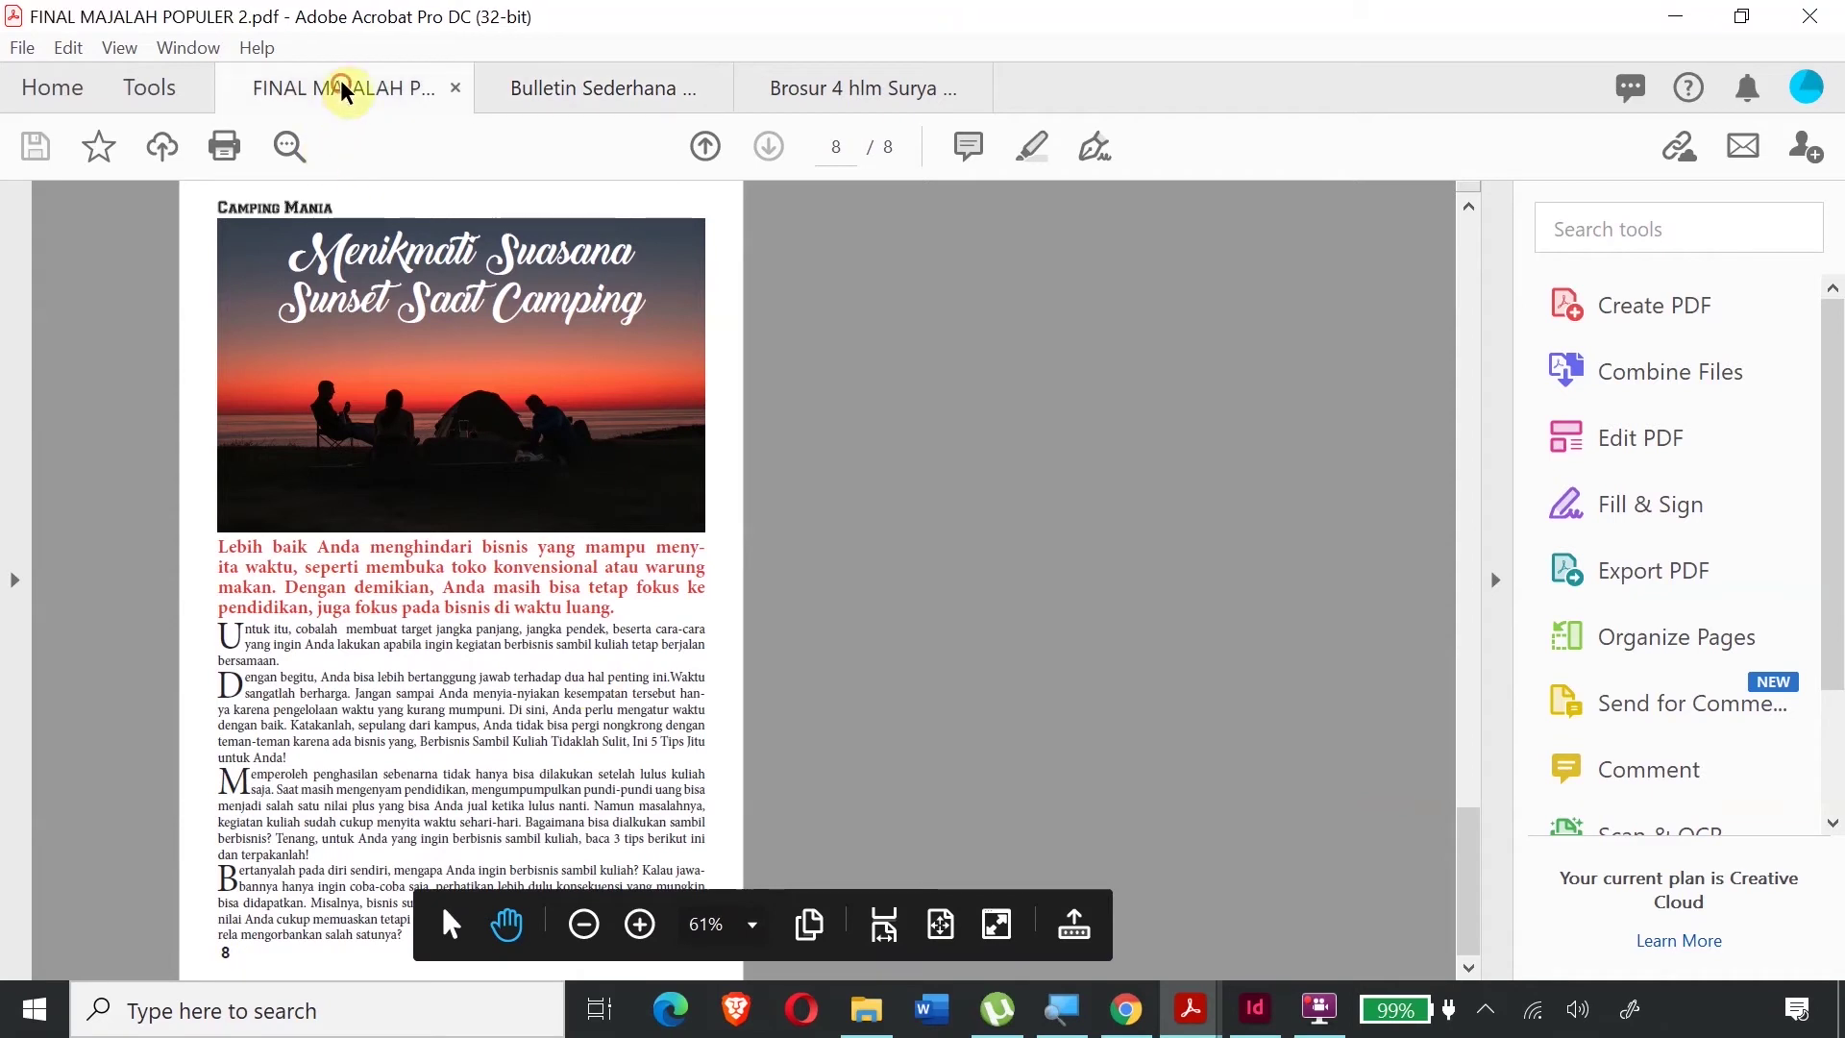
pyautogui.scroll(-5, 1111, 577)
pyautogui.scroll(-6, 1117, 579)
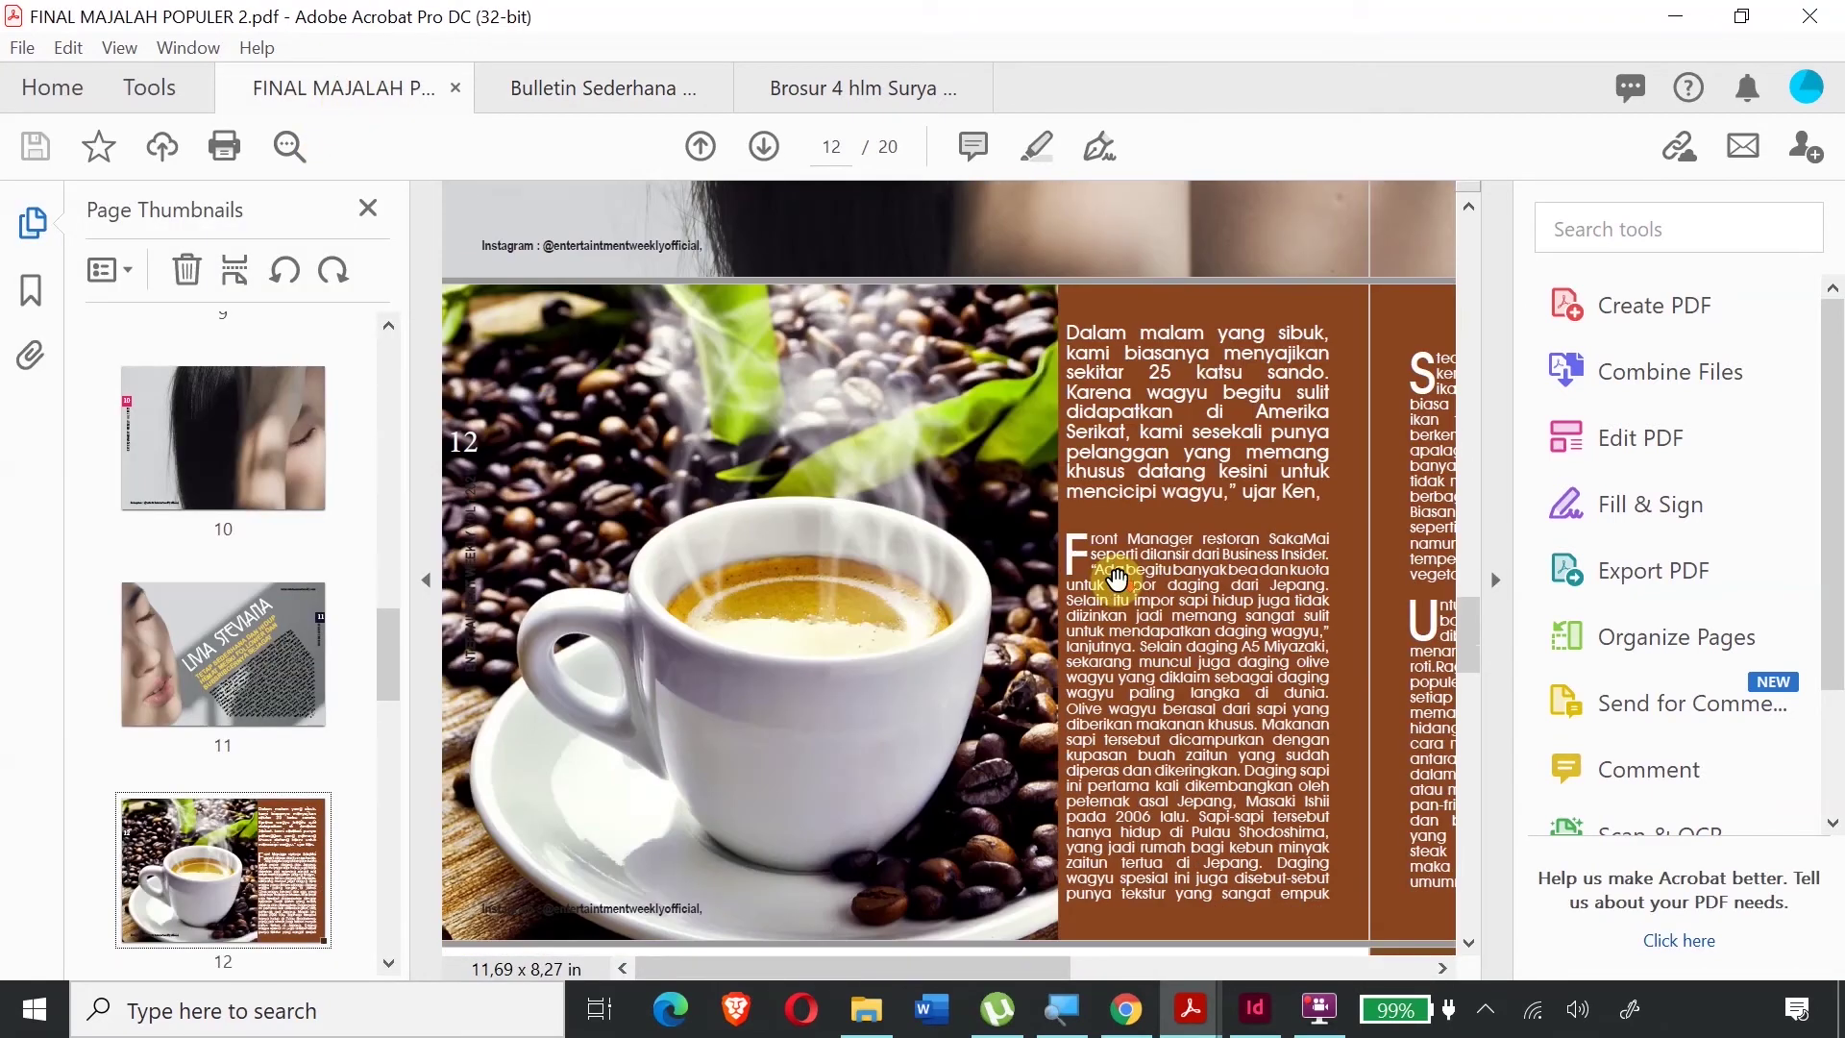
pyautogui.scroll(-6, 1115, 578)
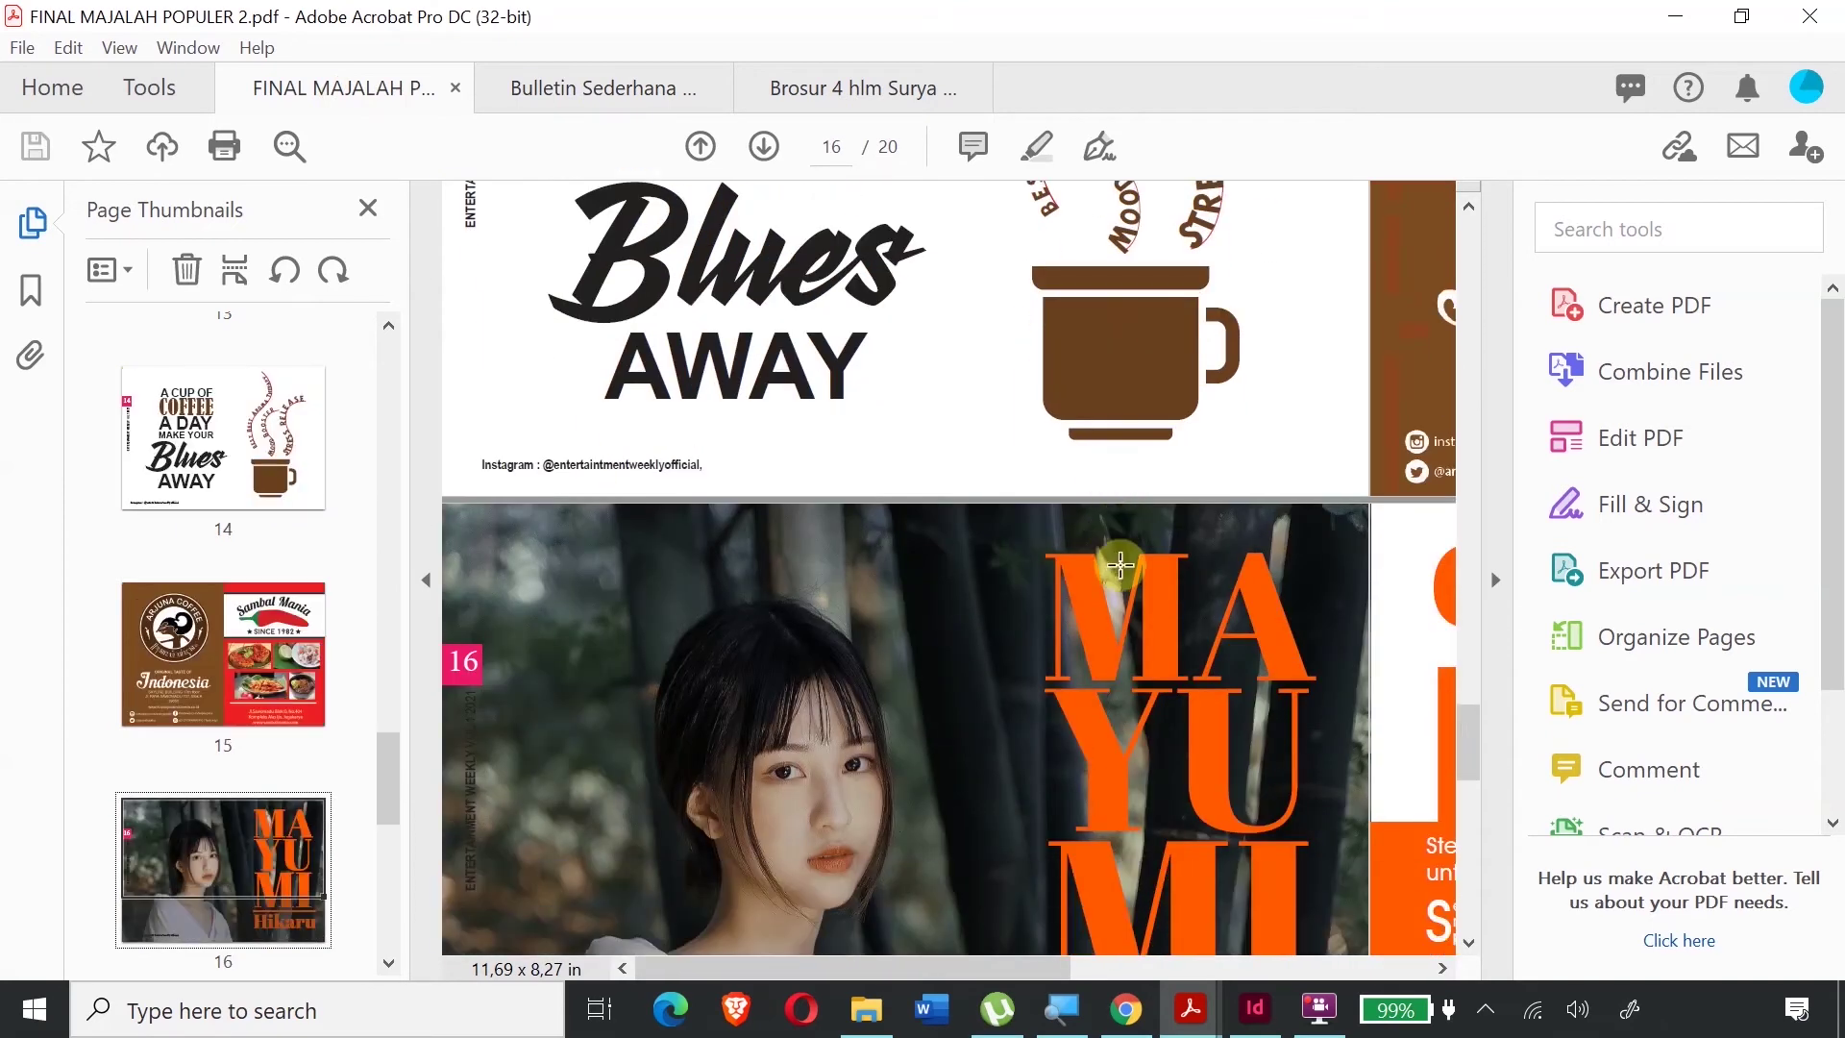
pyautogui.scroll(-7, 1120, 565)
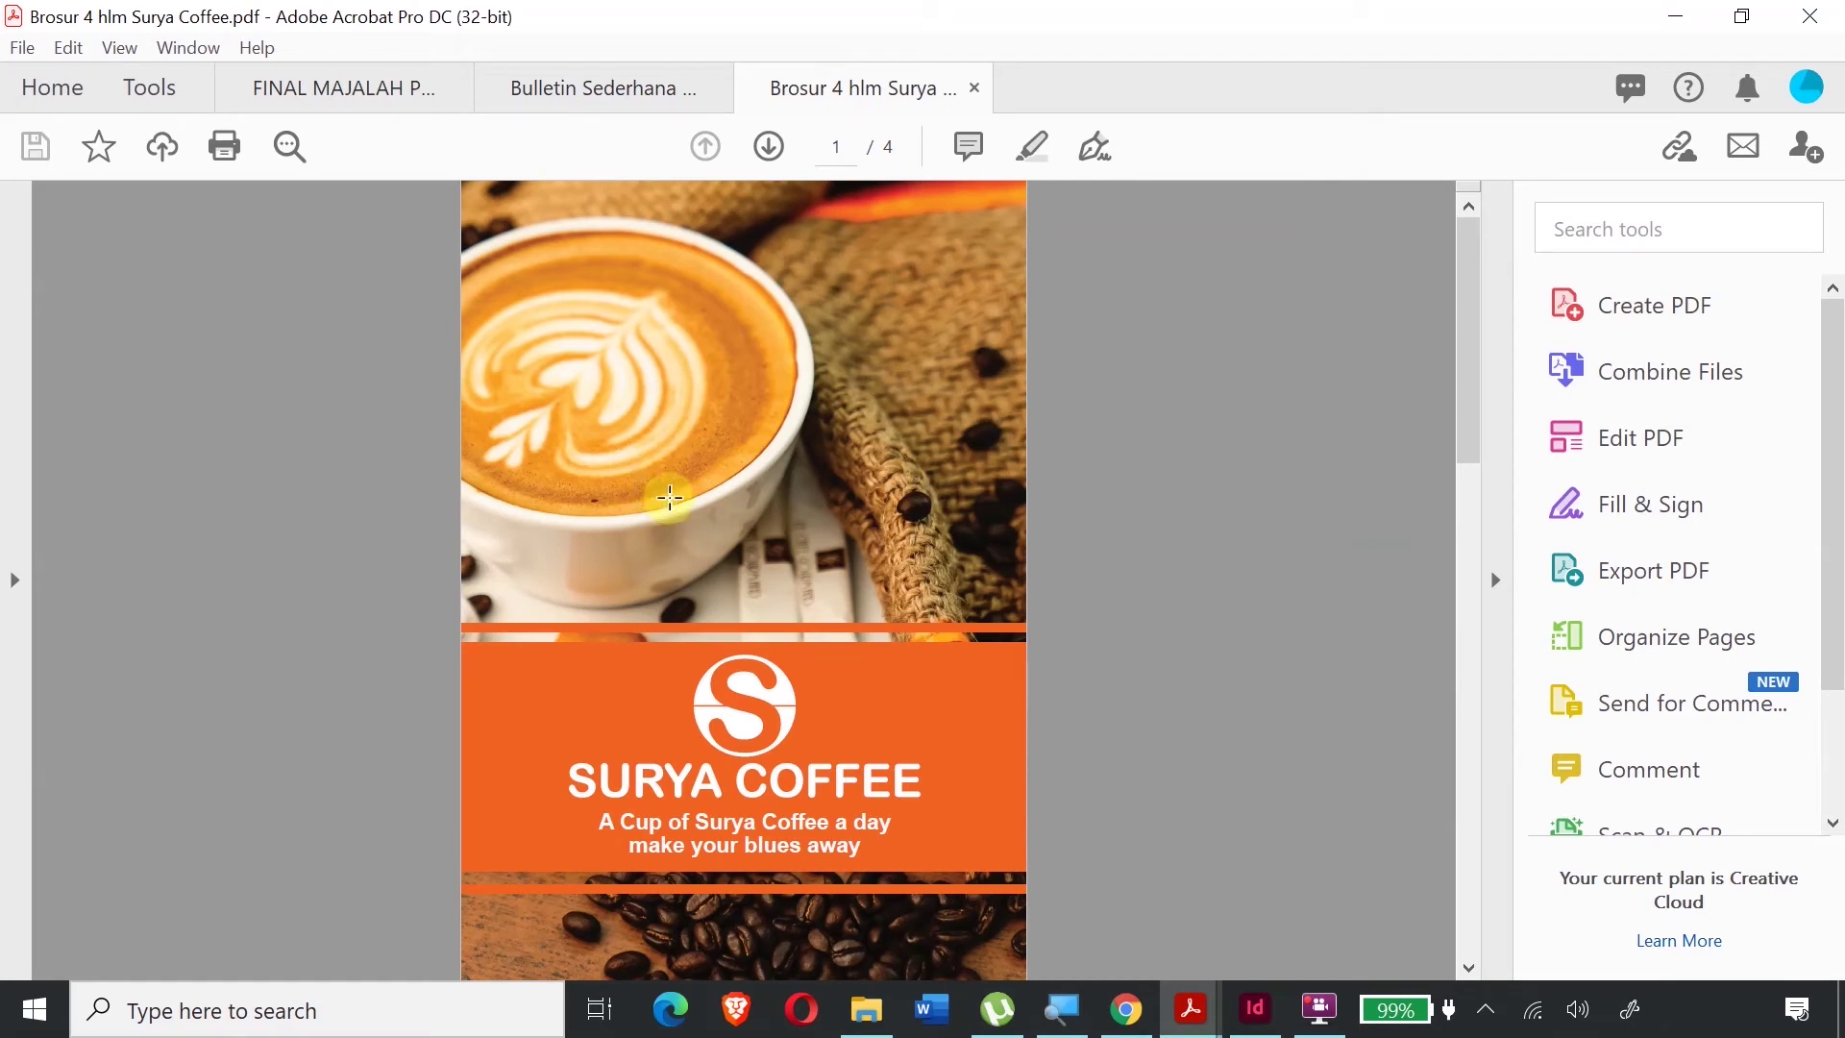
# - Look through the Surya Coffee brochure PDF and the Camping Mania bulletin's spreads back to its front page
pyautogui.scroll(-3, 670, 496)
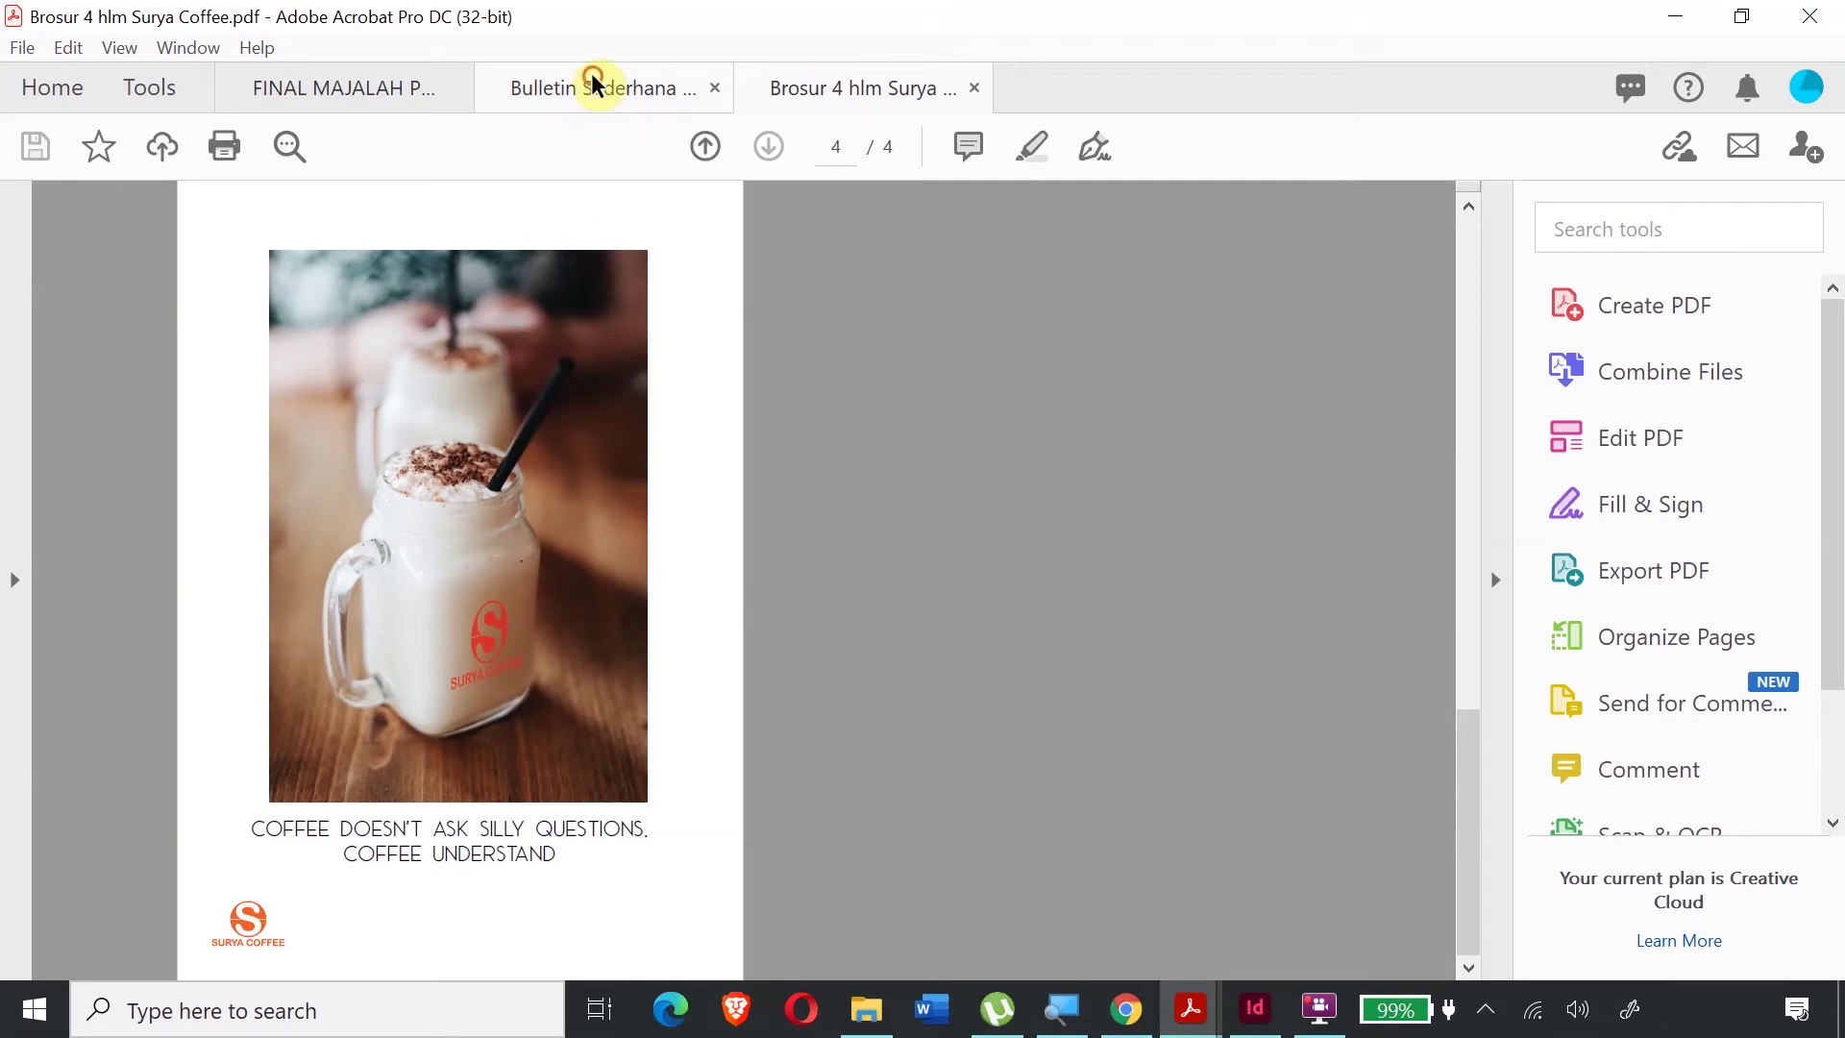
pyautogui.click(595, 84)
pyautogui.scroll(-3, 782, 433)
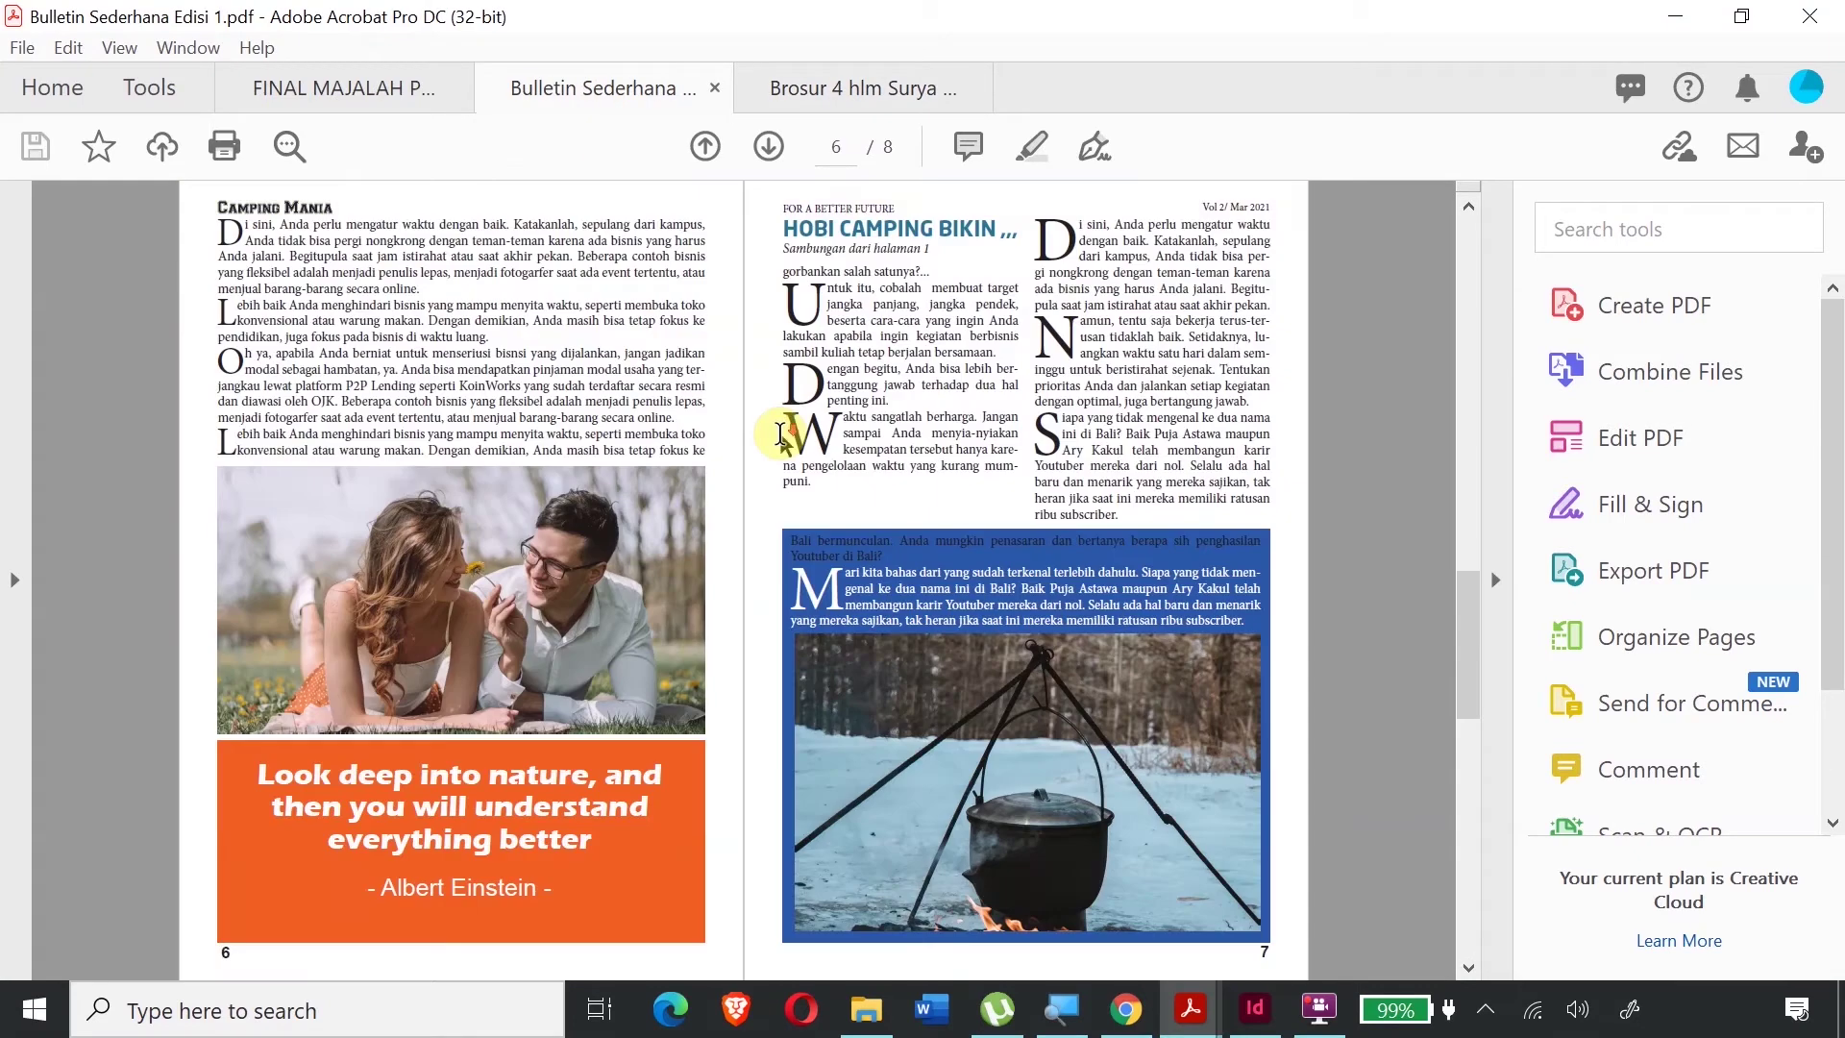
pyautogui.scroll(1, 781, 433)
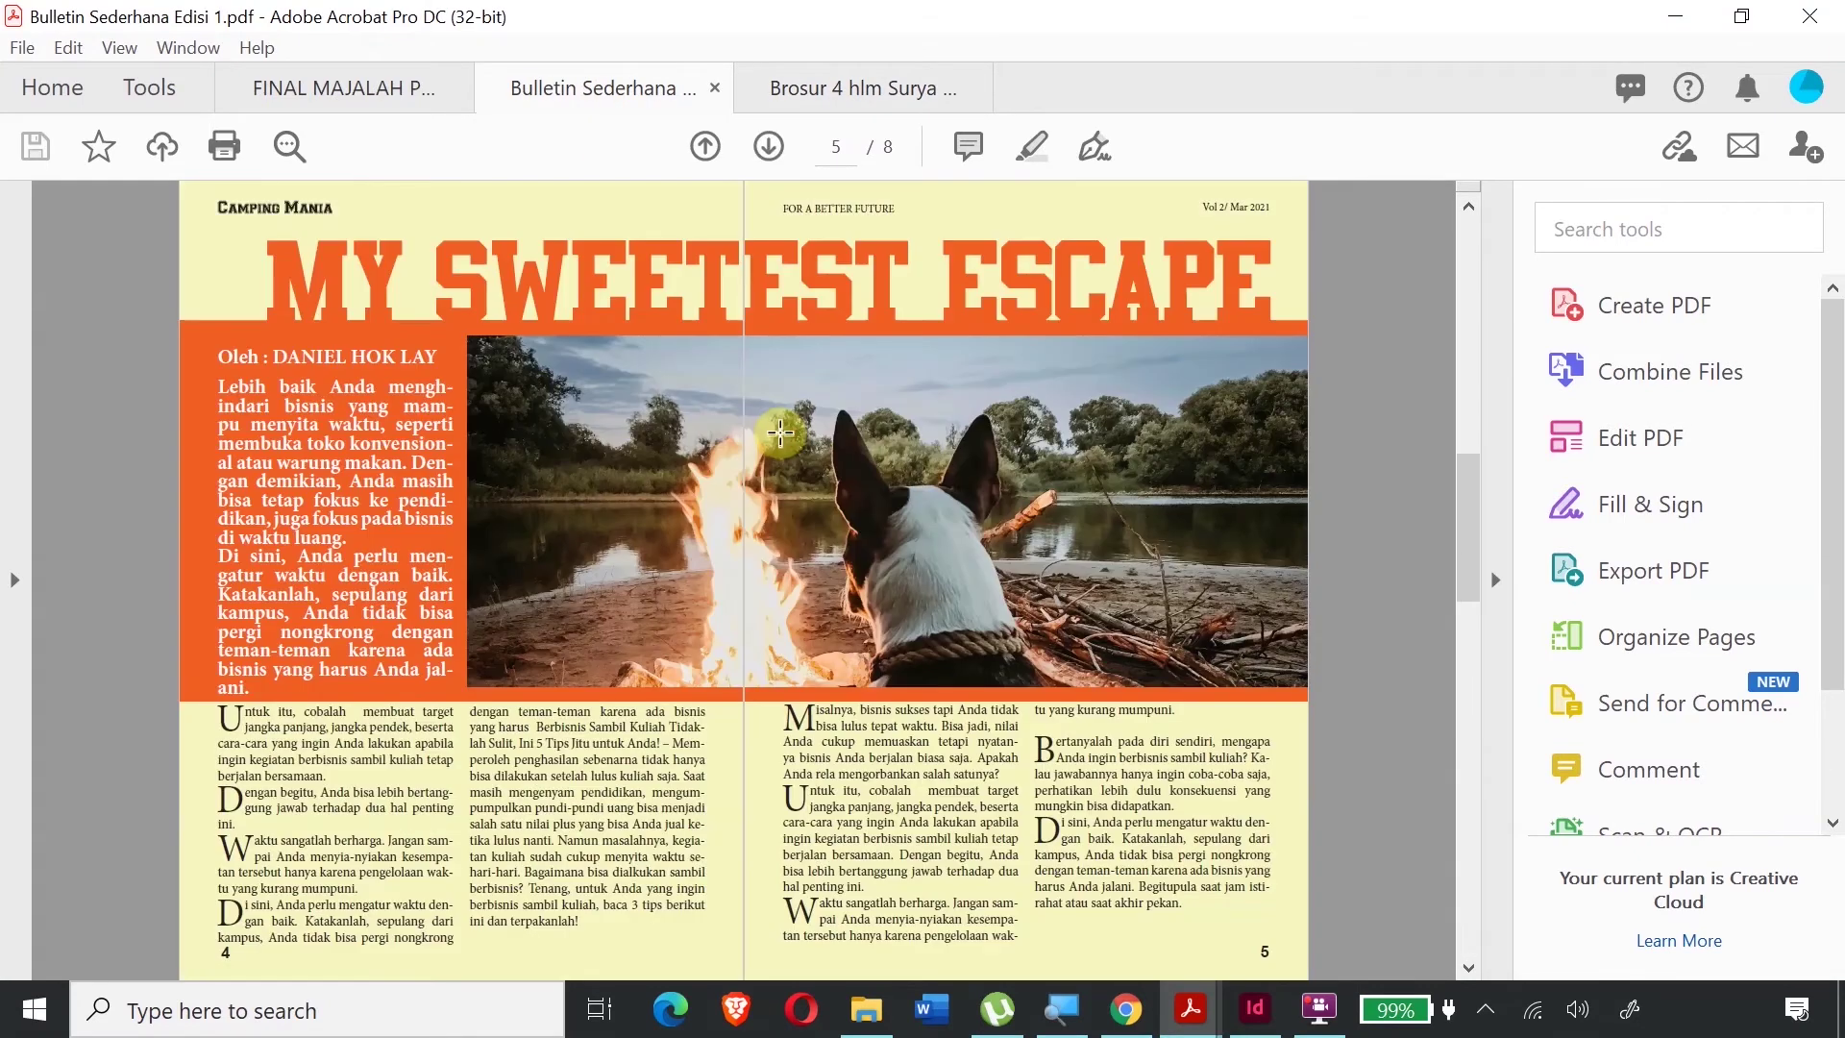
pyautogui.scroll(2, 781, 433)
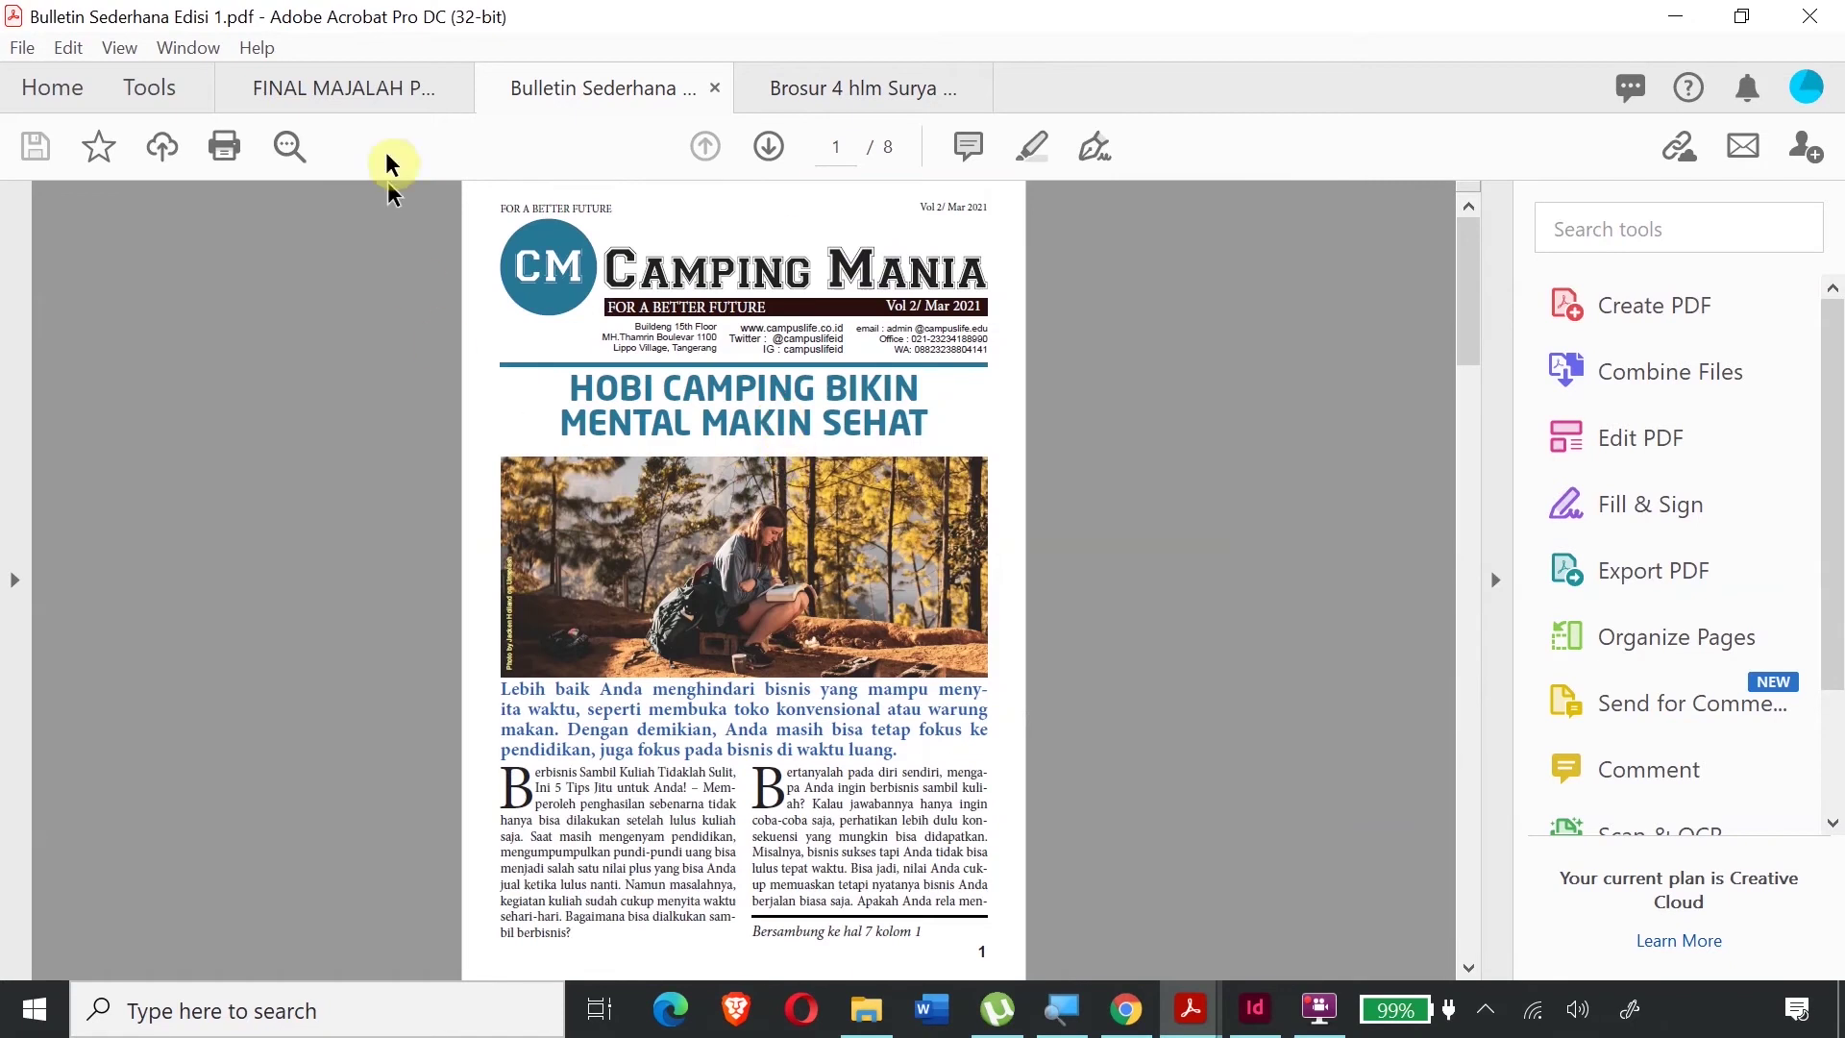
# - Review the magazine PDF as two-page spreads from its front cover through to the back cover
pyautogui.click(360, 84)
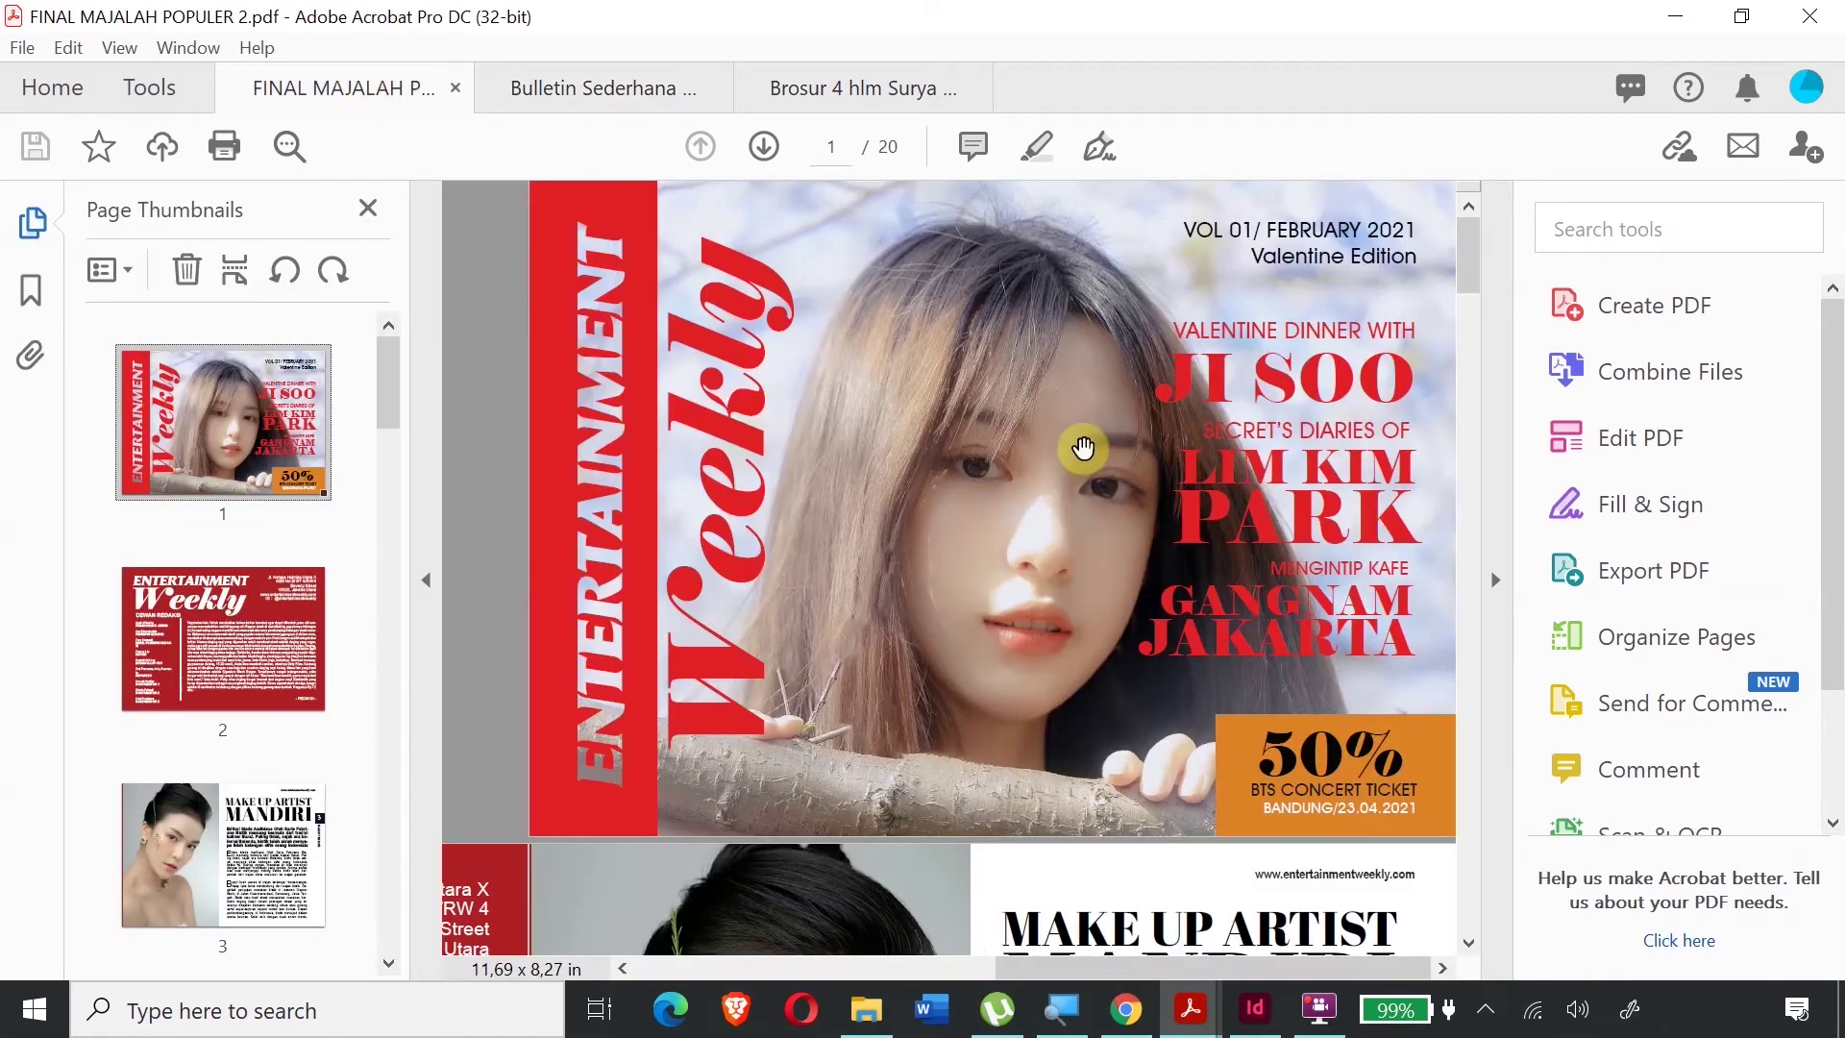
pyautogui.scroll(-3, 1083, 448)
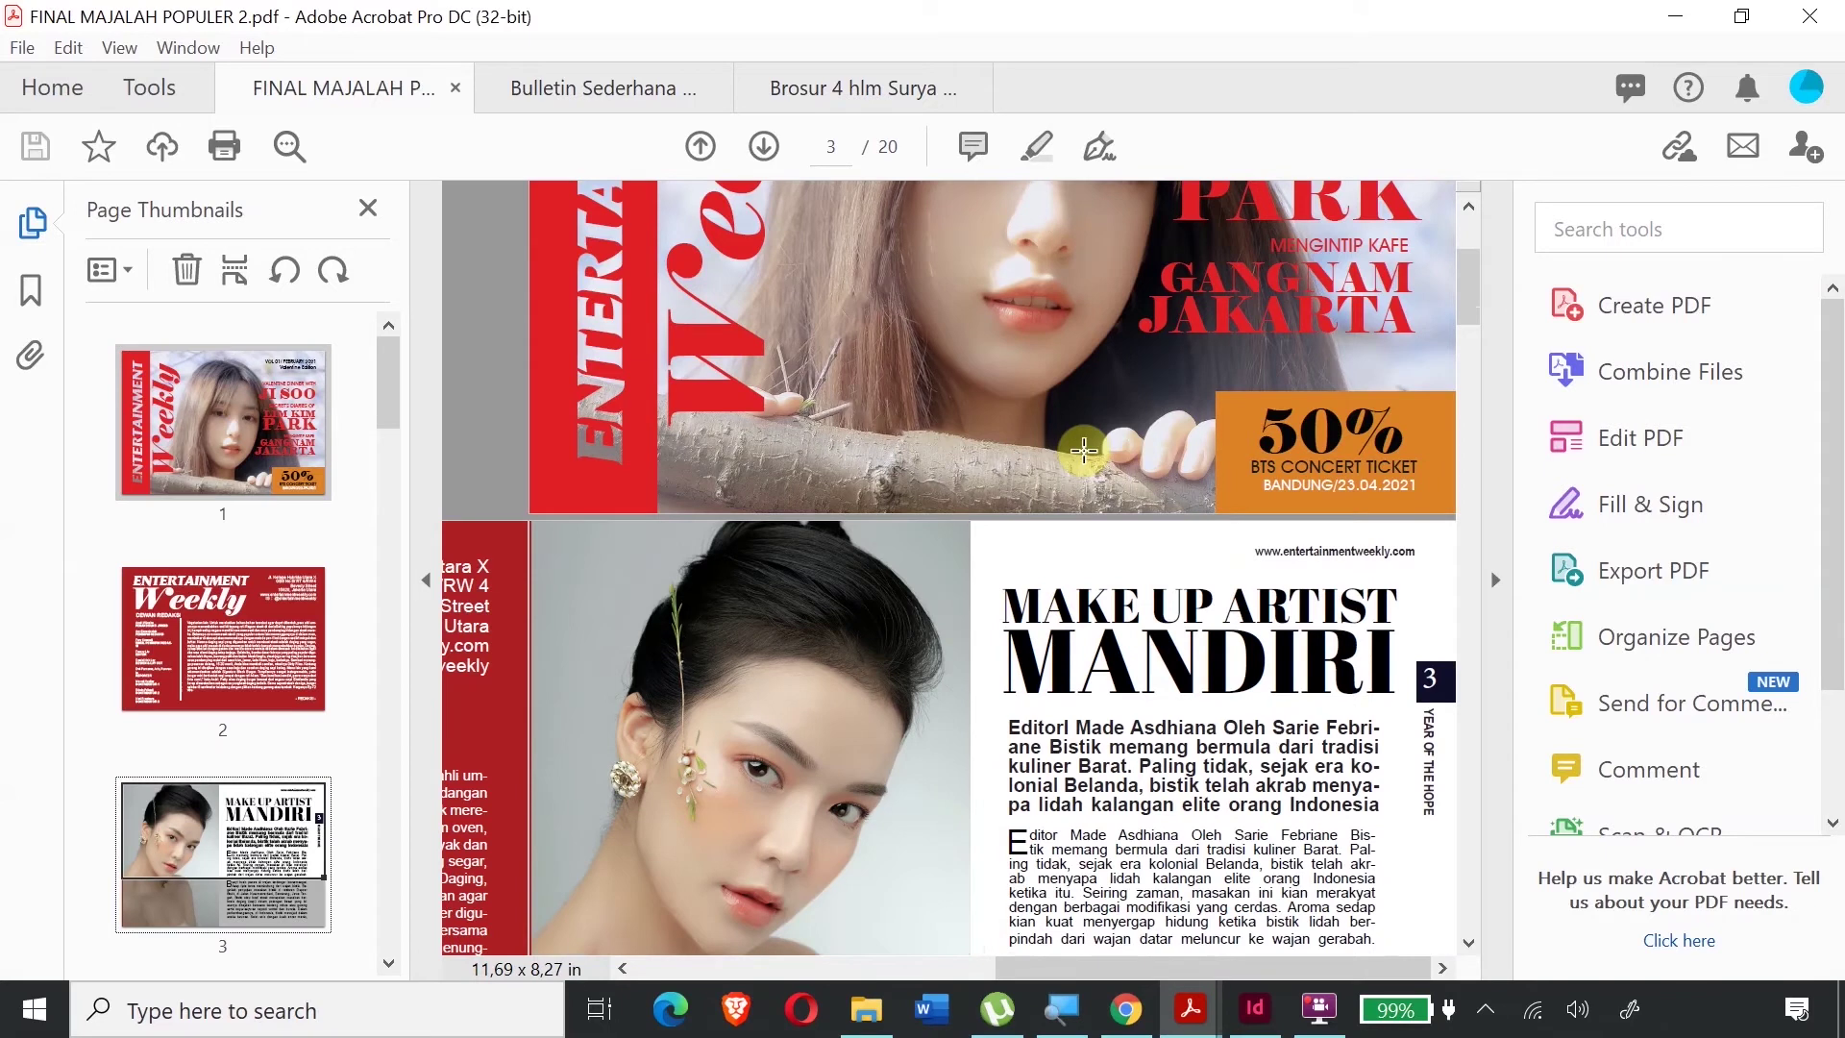
pyautogui.scroll(-2, 1083, 448)
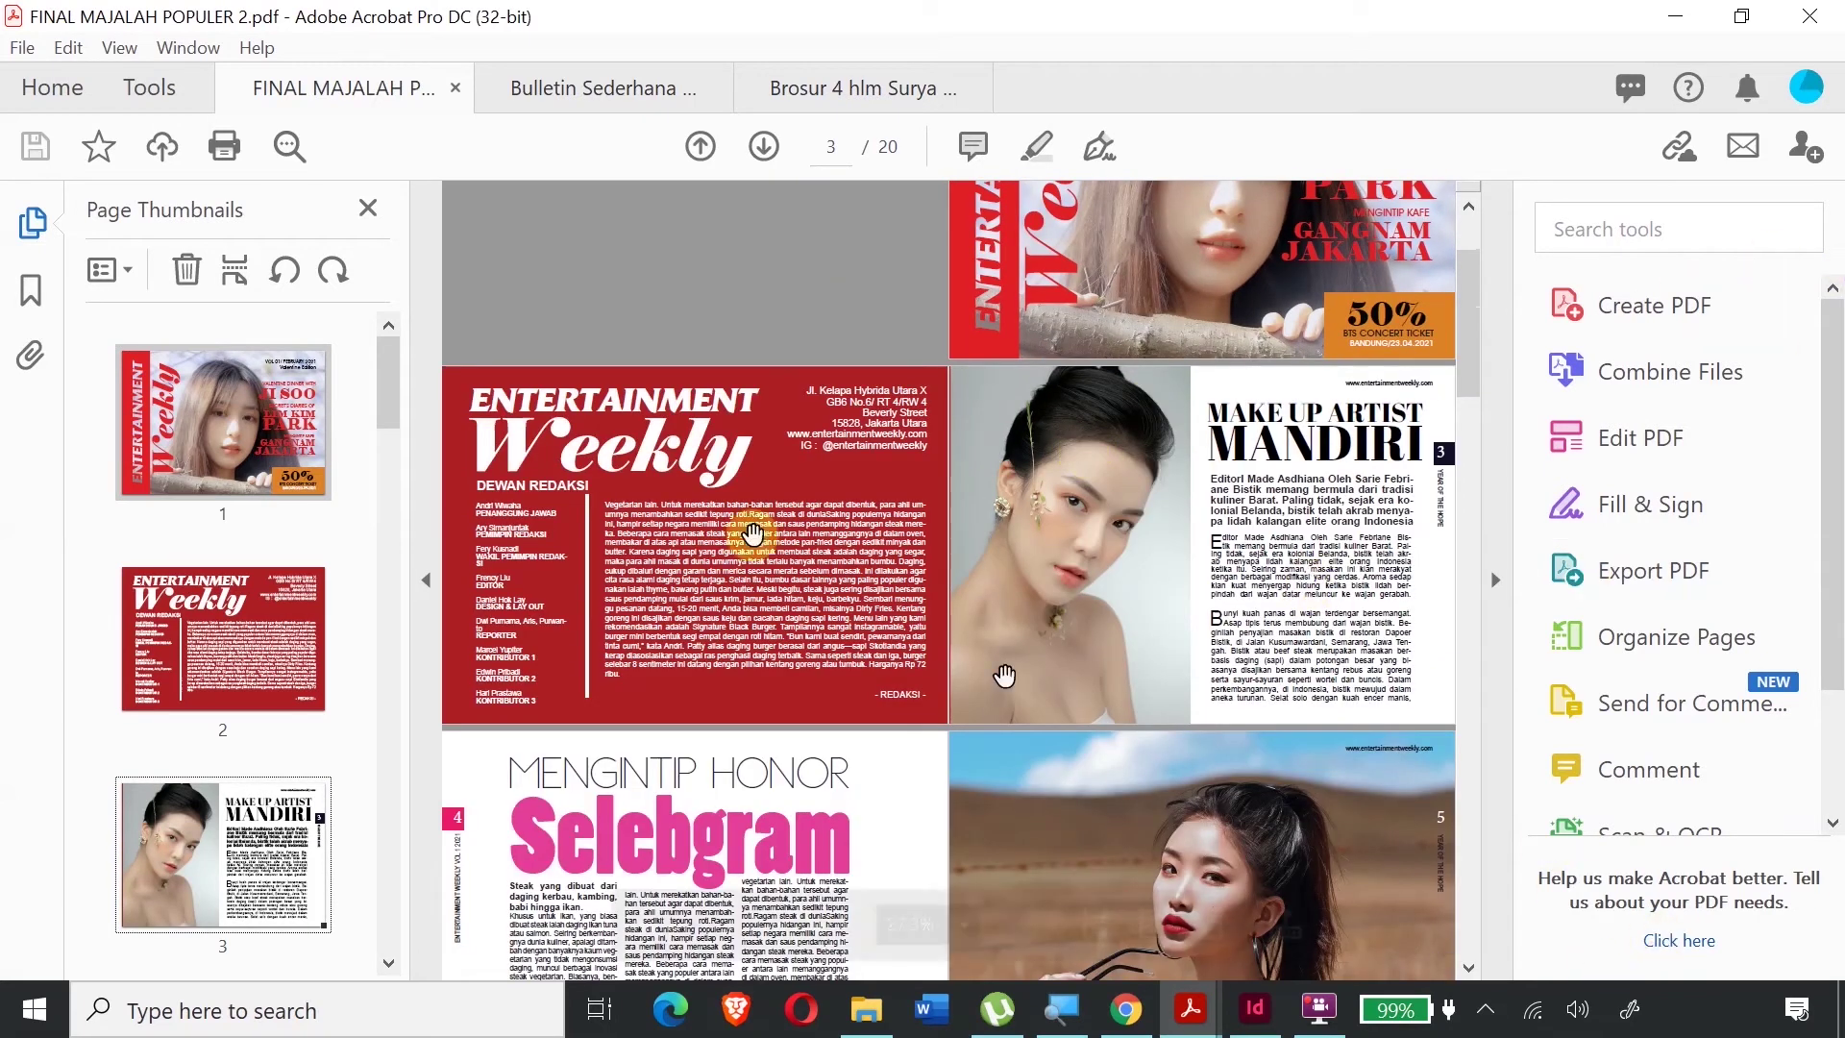
pyautogui.scroll(-10, 750, 535)
pyautogui.scroll(-3, 999, 533)
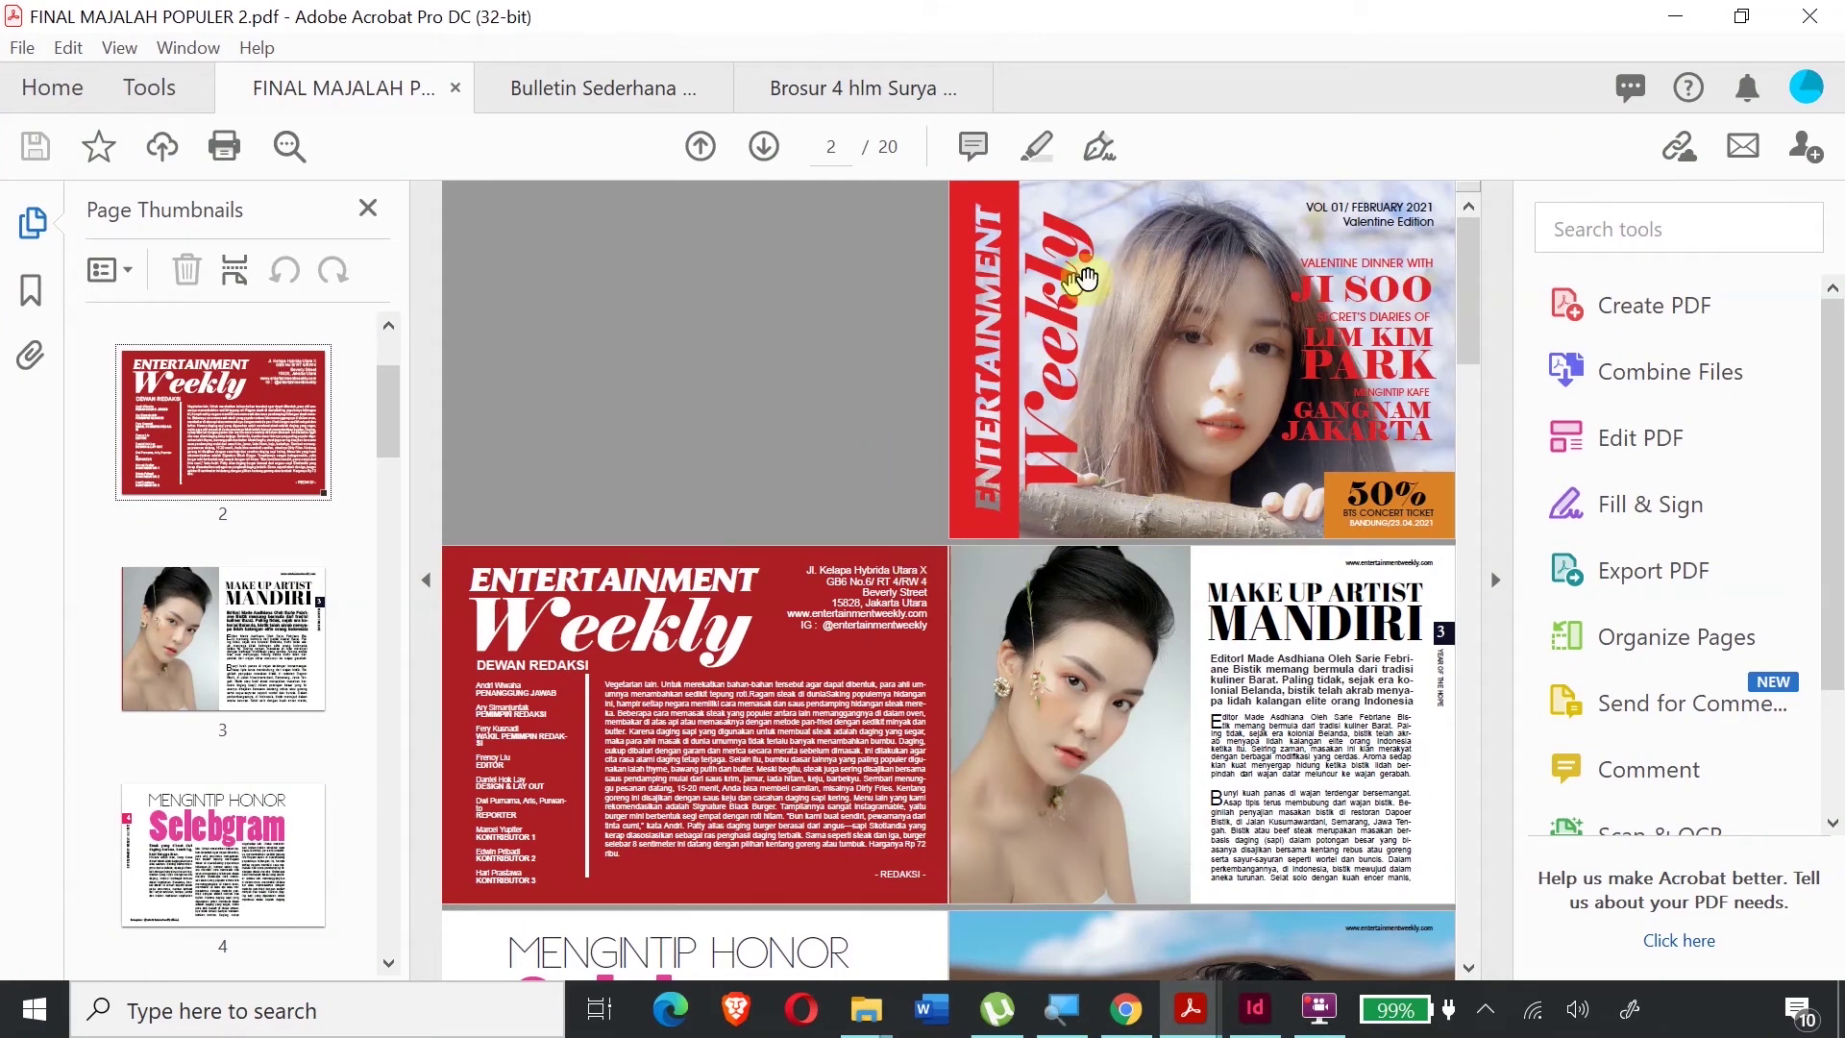
pyautogui.scroll(-20, 1103, 277)
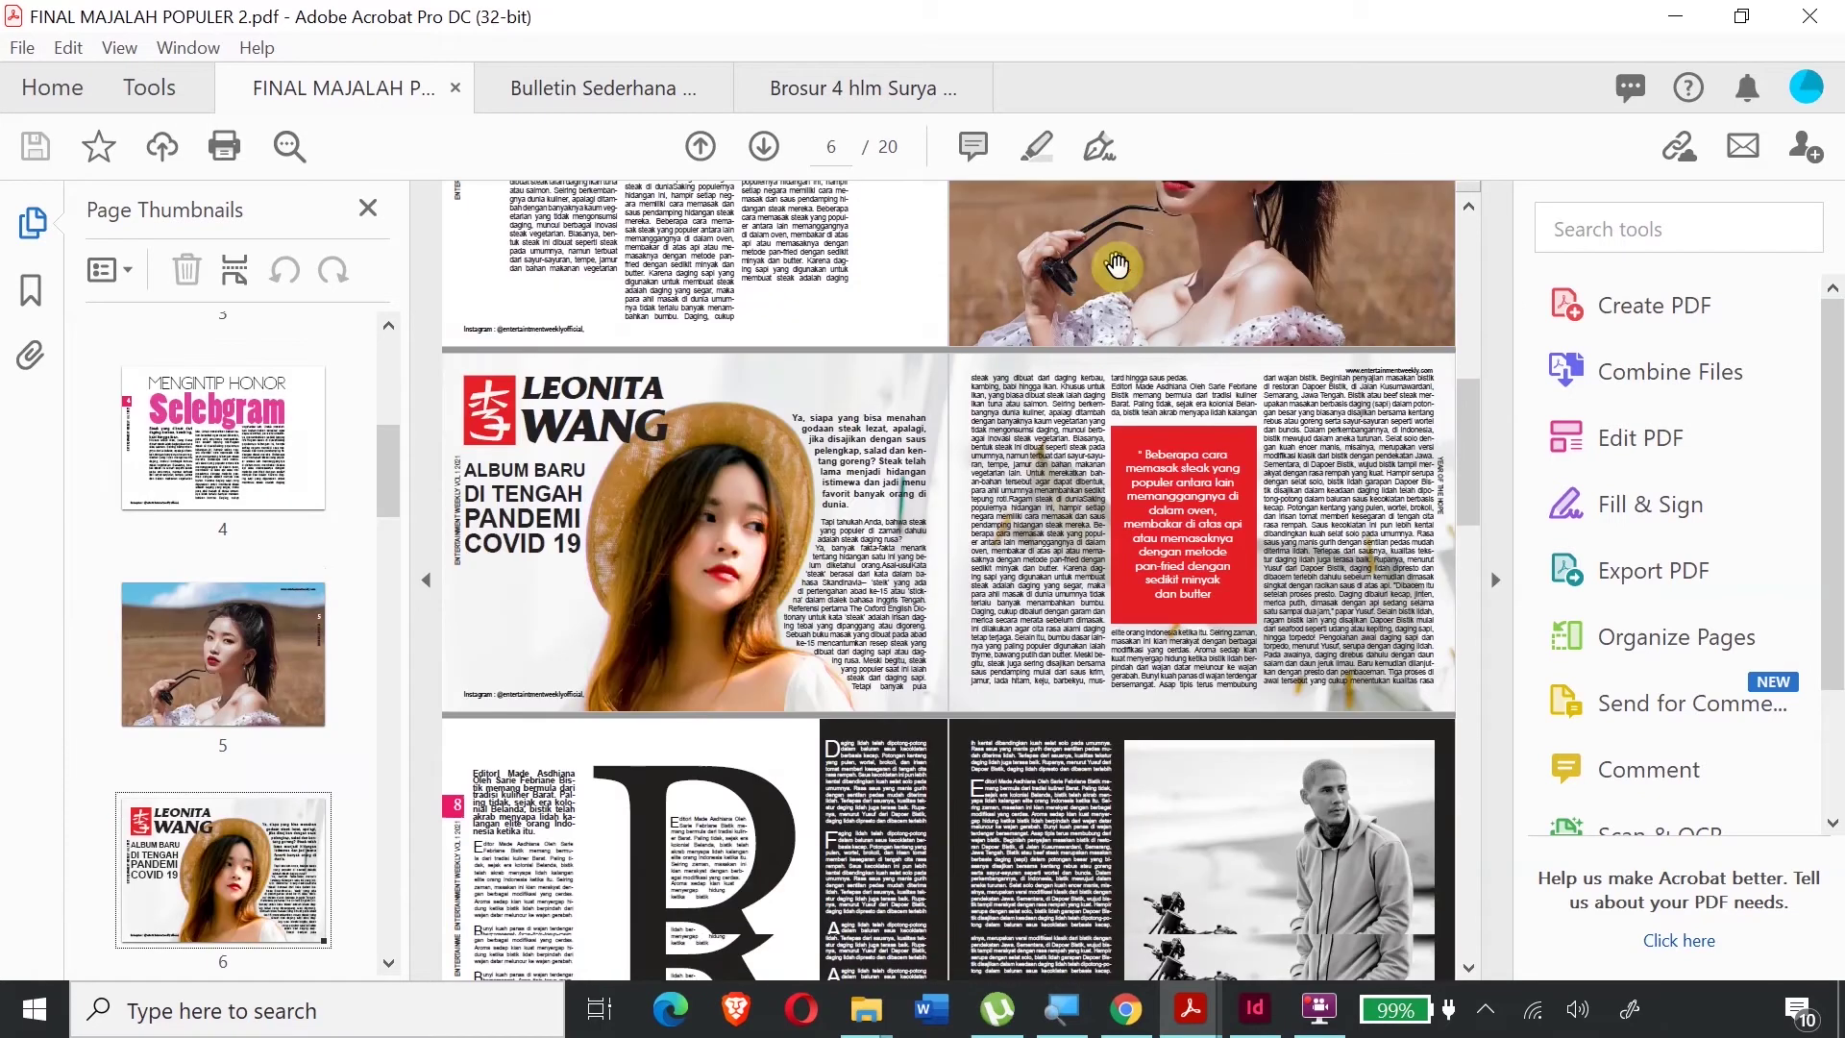
pyautogui.scroll(-7, 1121, 281)
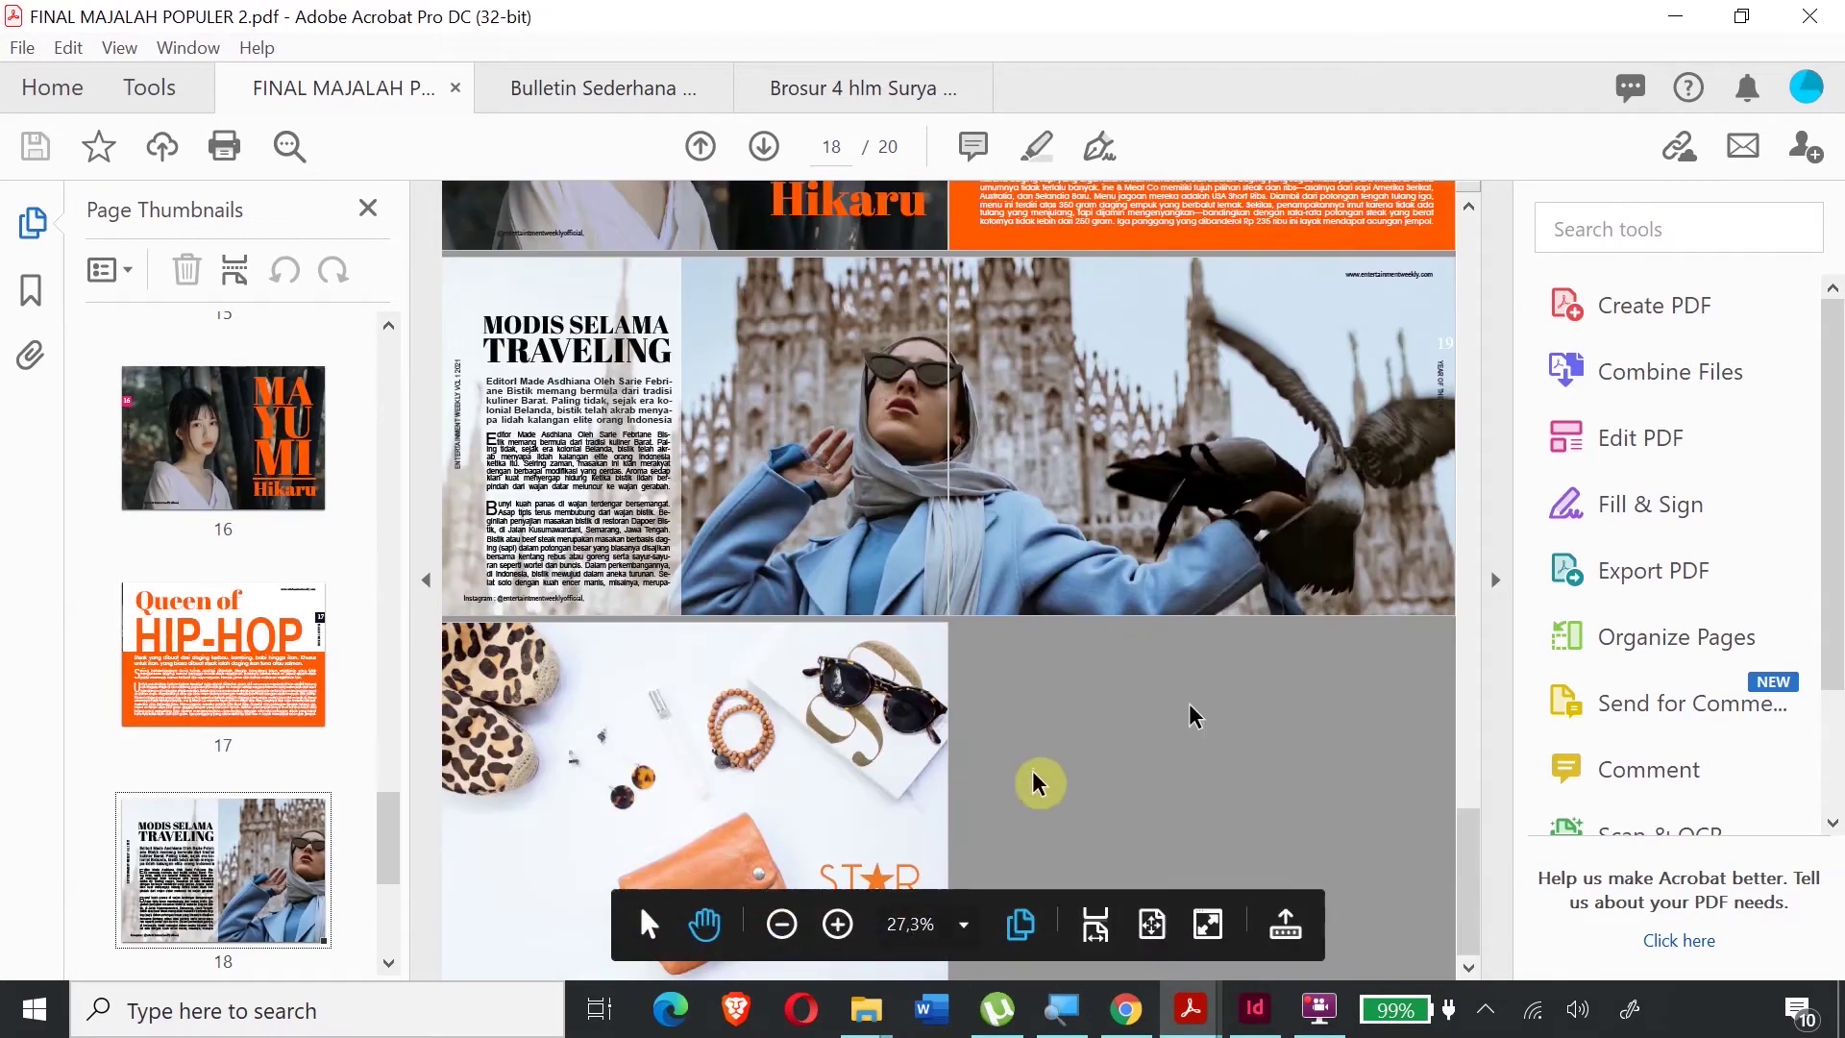
pyautogui.scroll(5, 1278, 361)
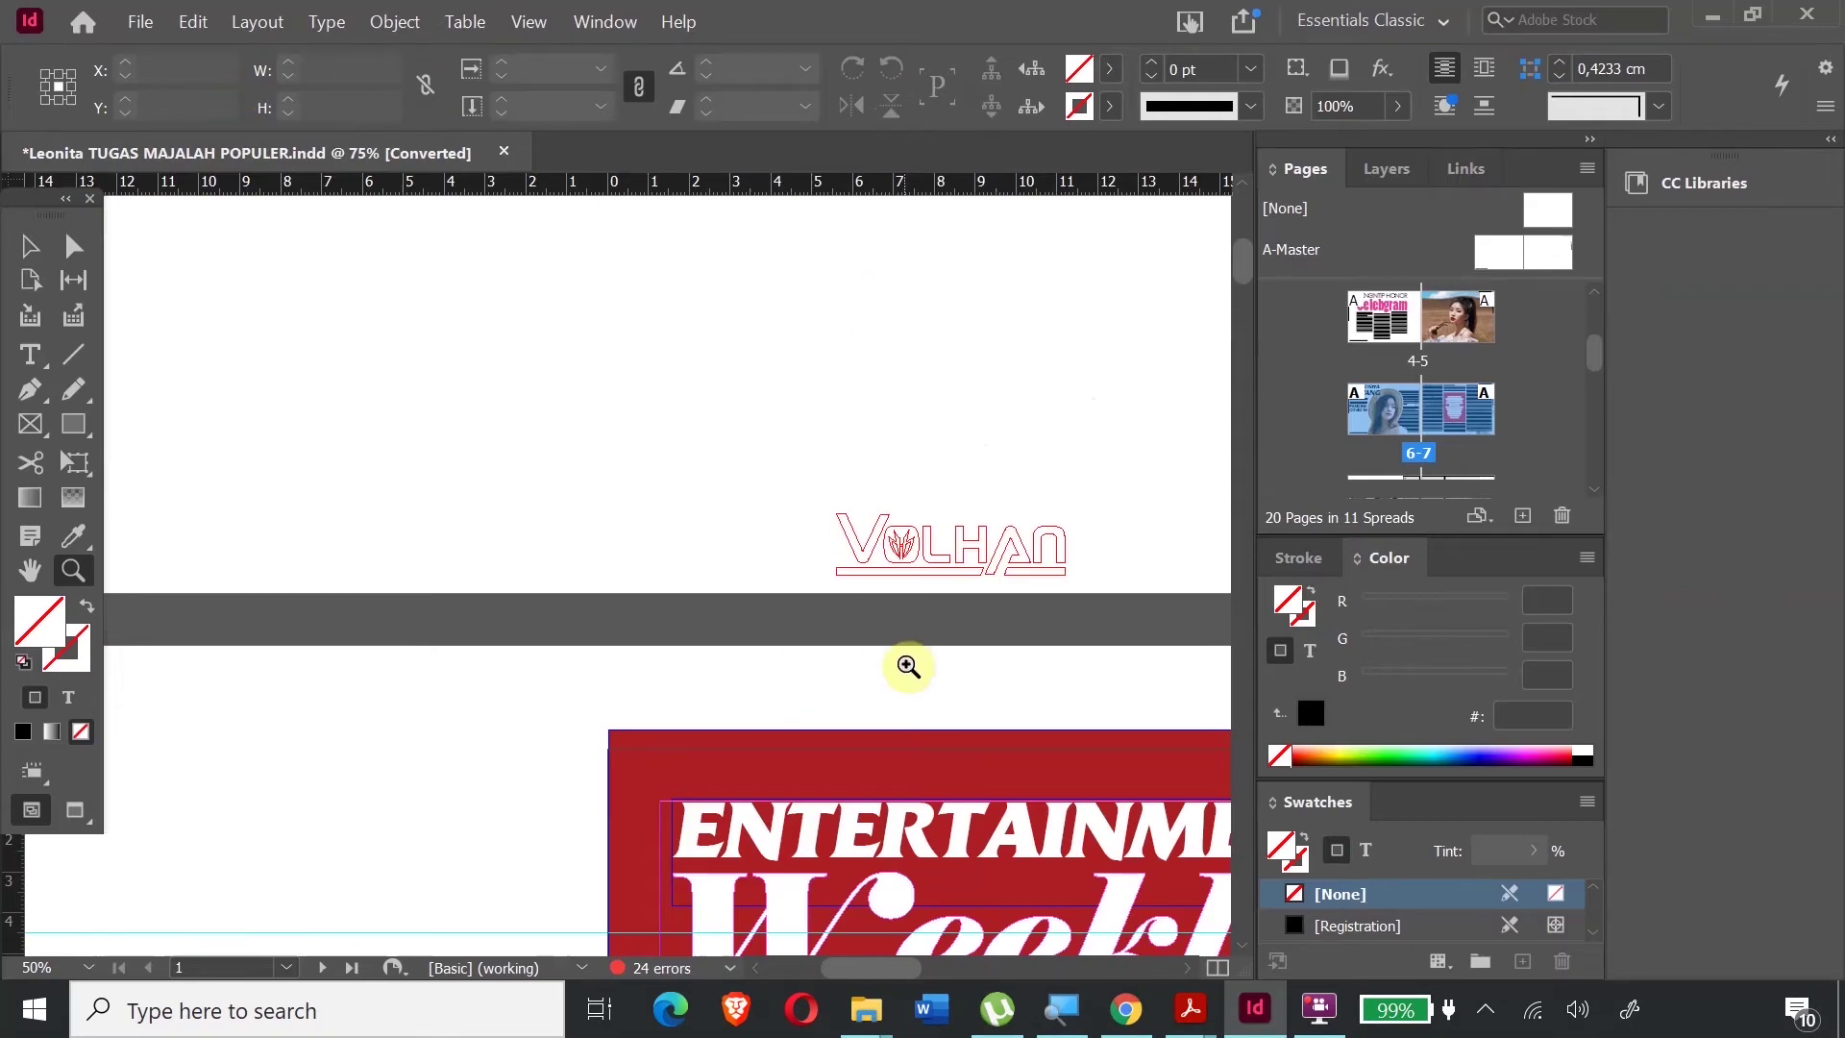
# - Switch to InDesign and examine the magazine document's spreads in overview, focusing on the cover and the first spread
pyautogui.scroll(-8, 1062, 576)
pyautogui.hotkey('ctrl', '-')
pyautogui.hotkey('ctrl', '-')
pyautogui.hotkey('ctrl', '-')
pyautogui.hotkey('ctrl', '-')
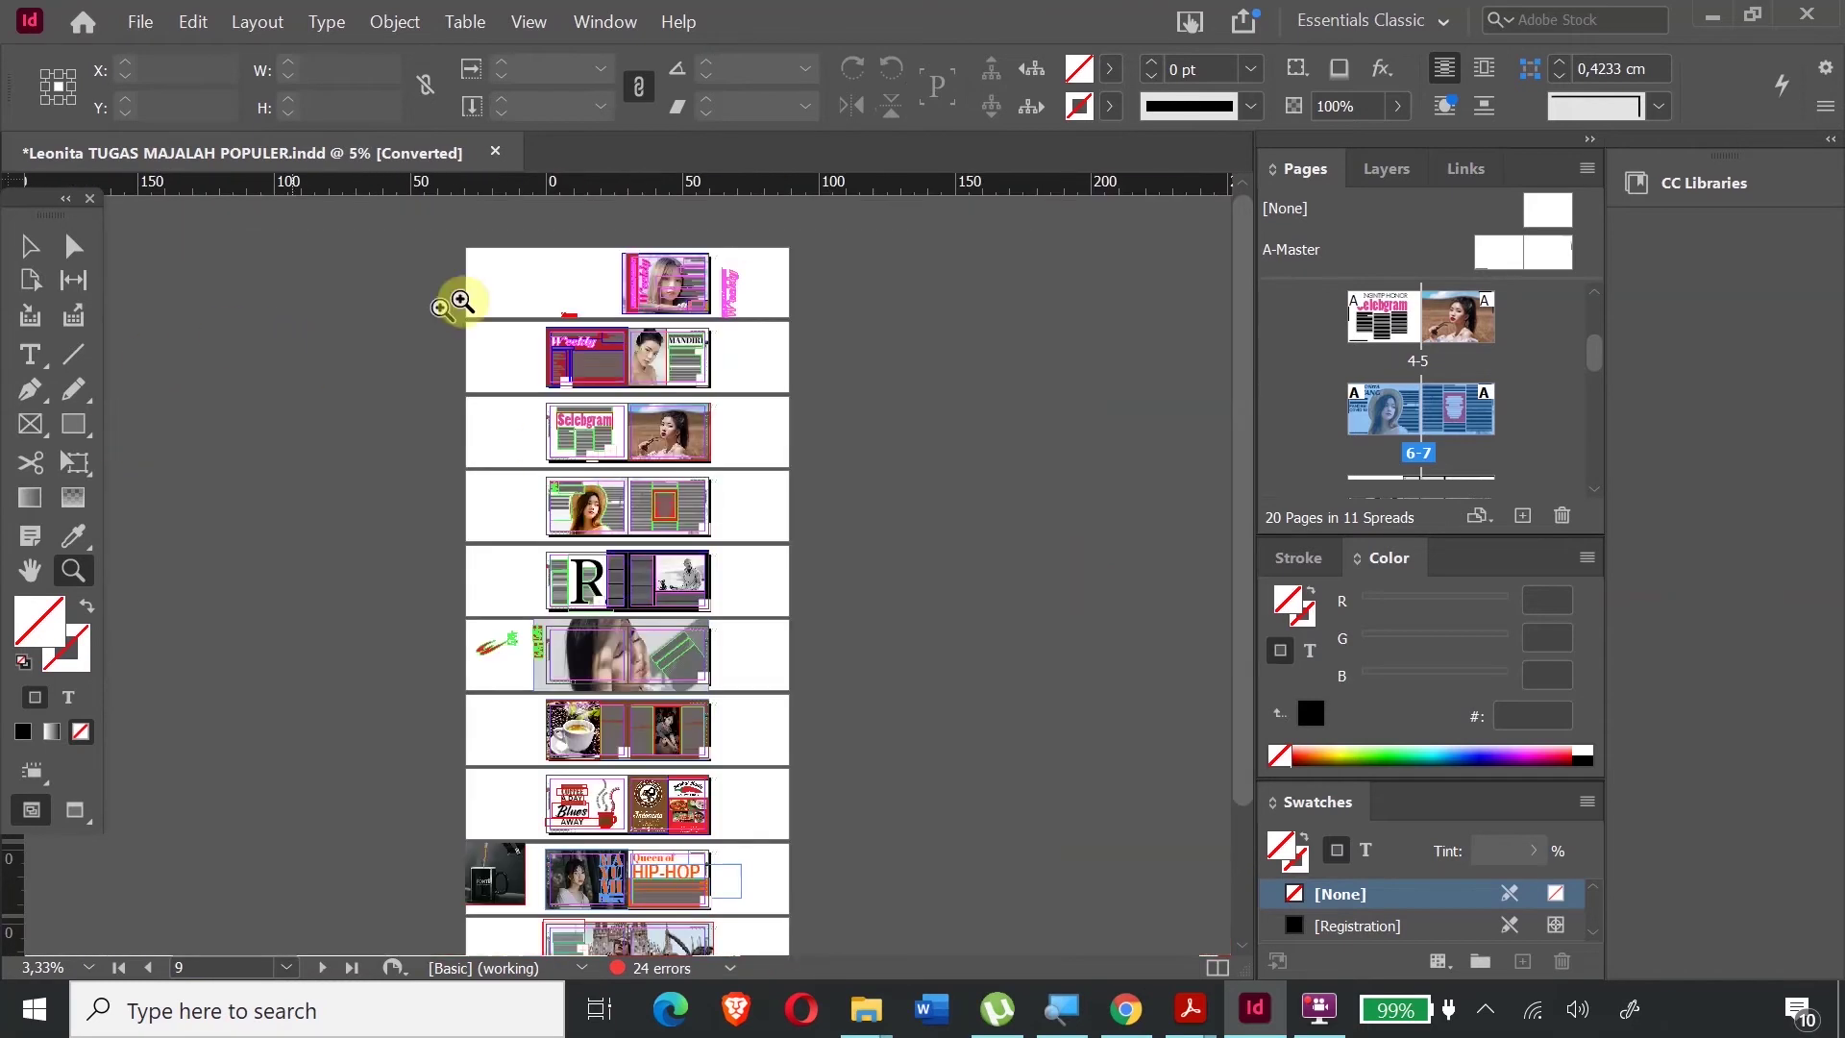
pyautogui.moveTo(510, 235); pyautogui.dragTo(735, 386)
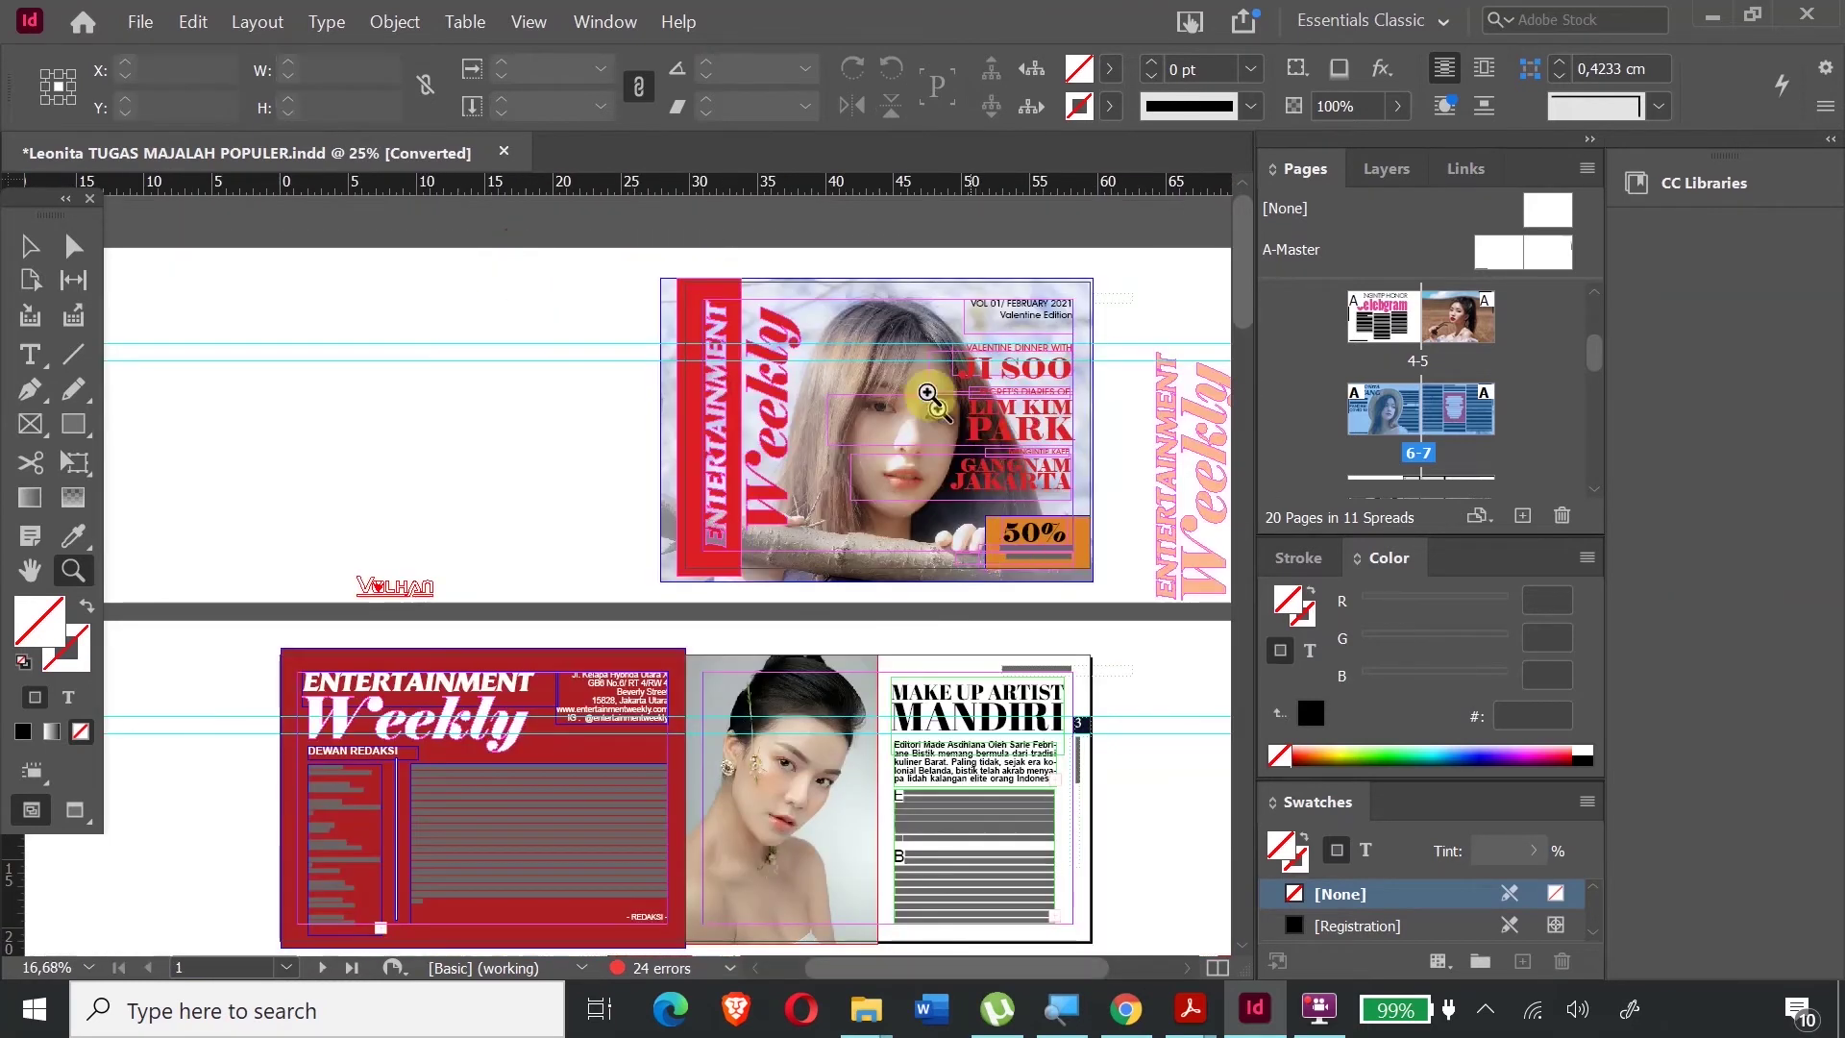
# - Start a new document from the A4 print preset in landscape orientation
pyautogui.click(145, 23)
pyautogui.moveTo(280, 53)
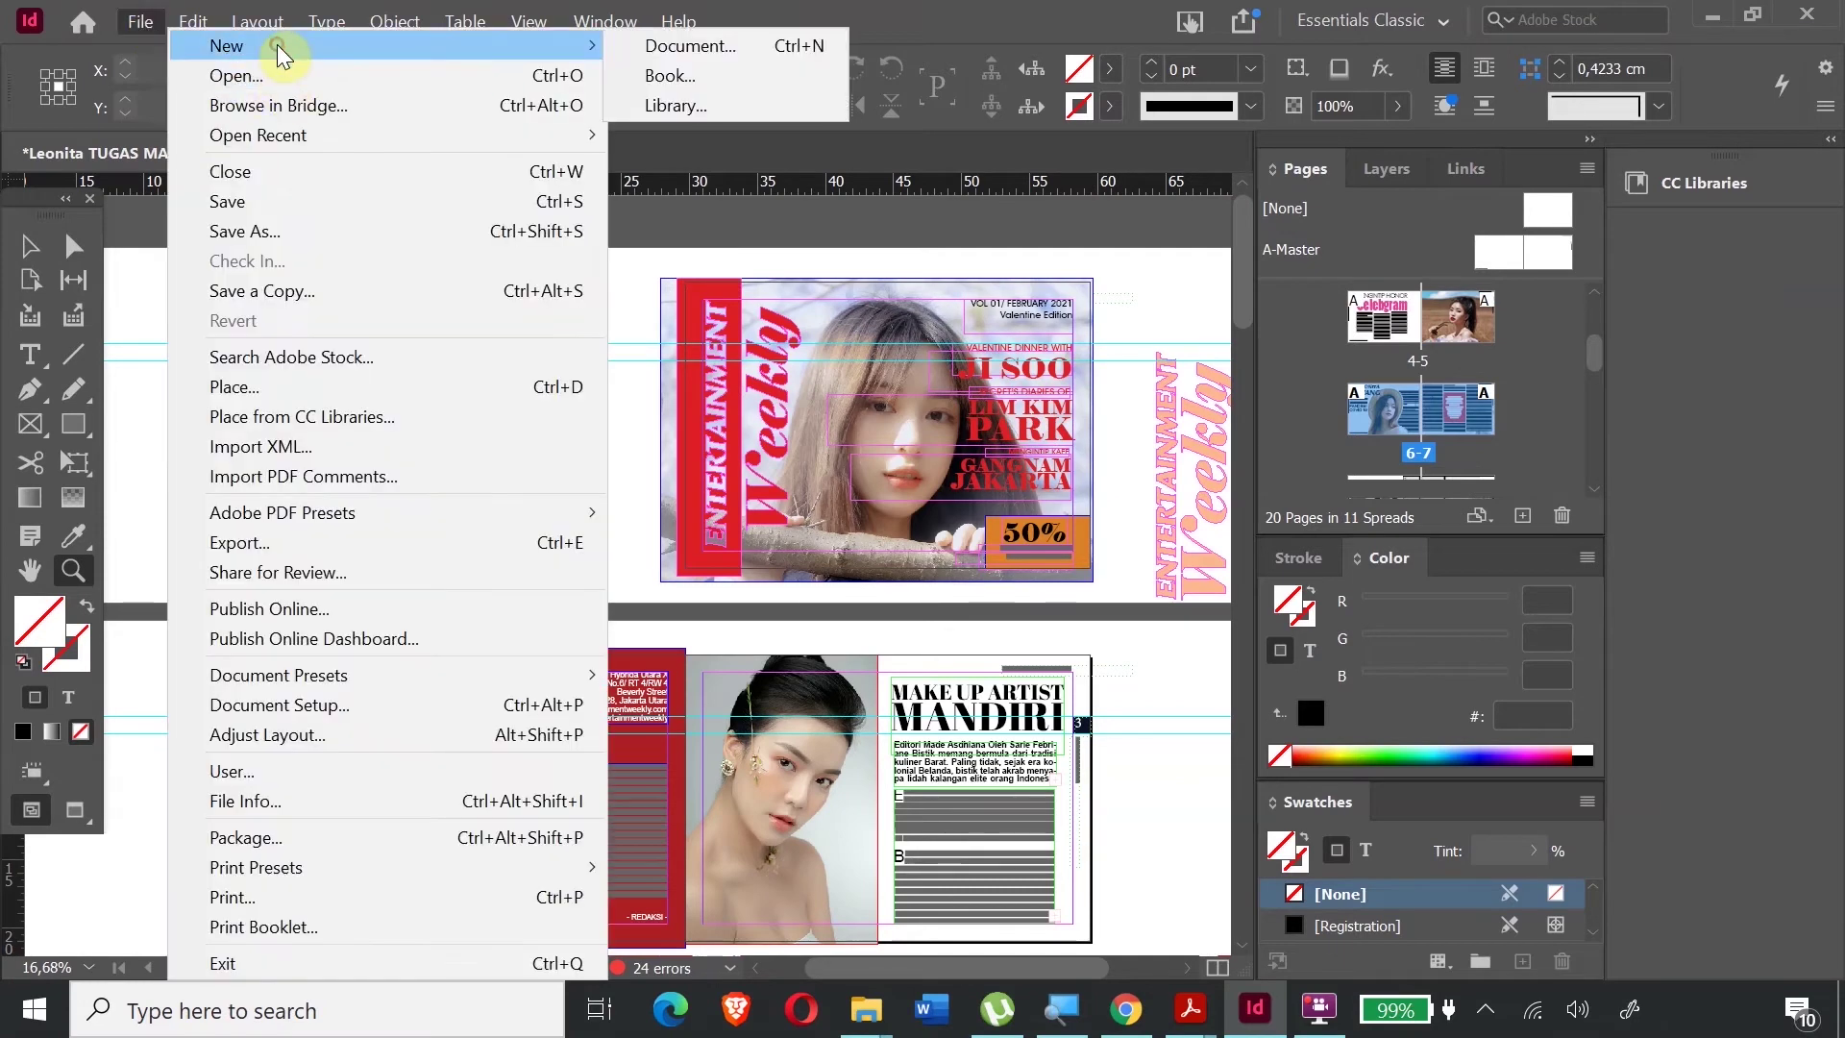
pyautogui.click(678, 45)
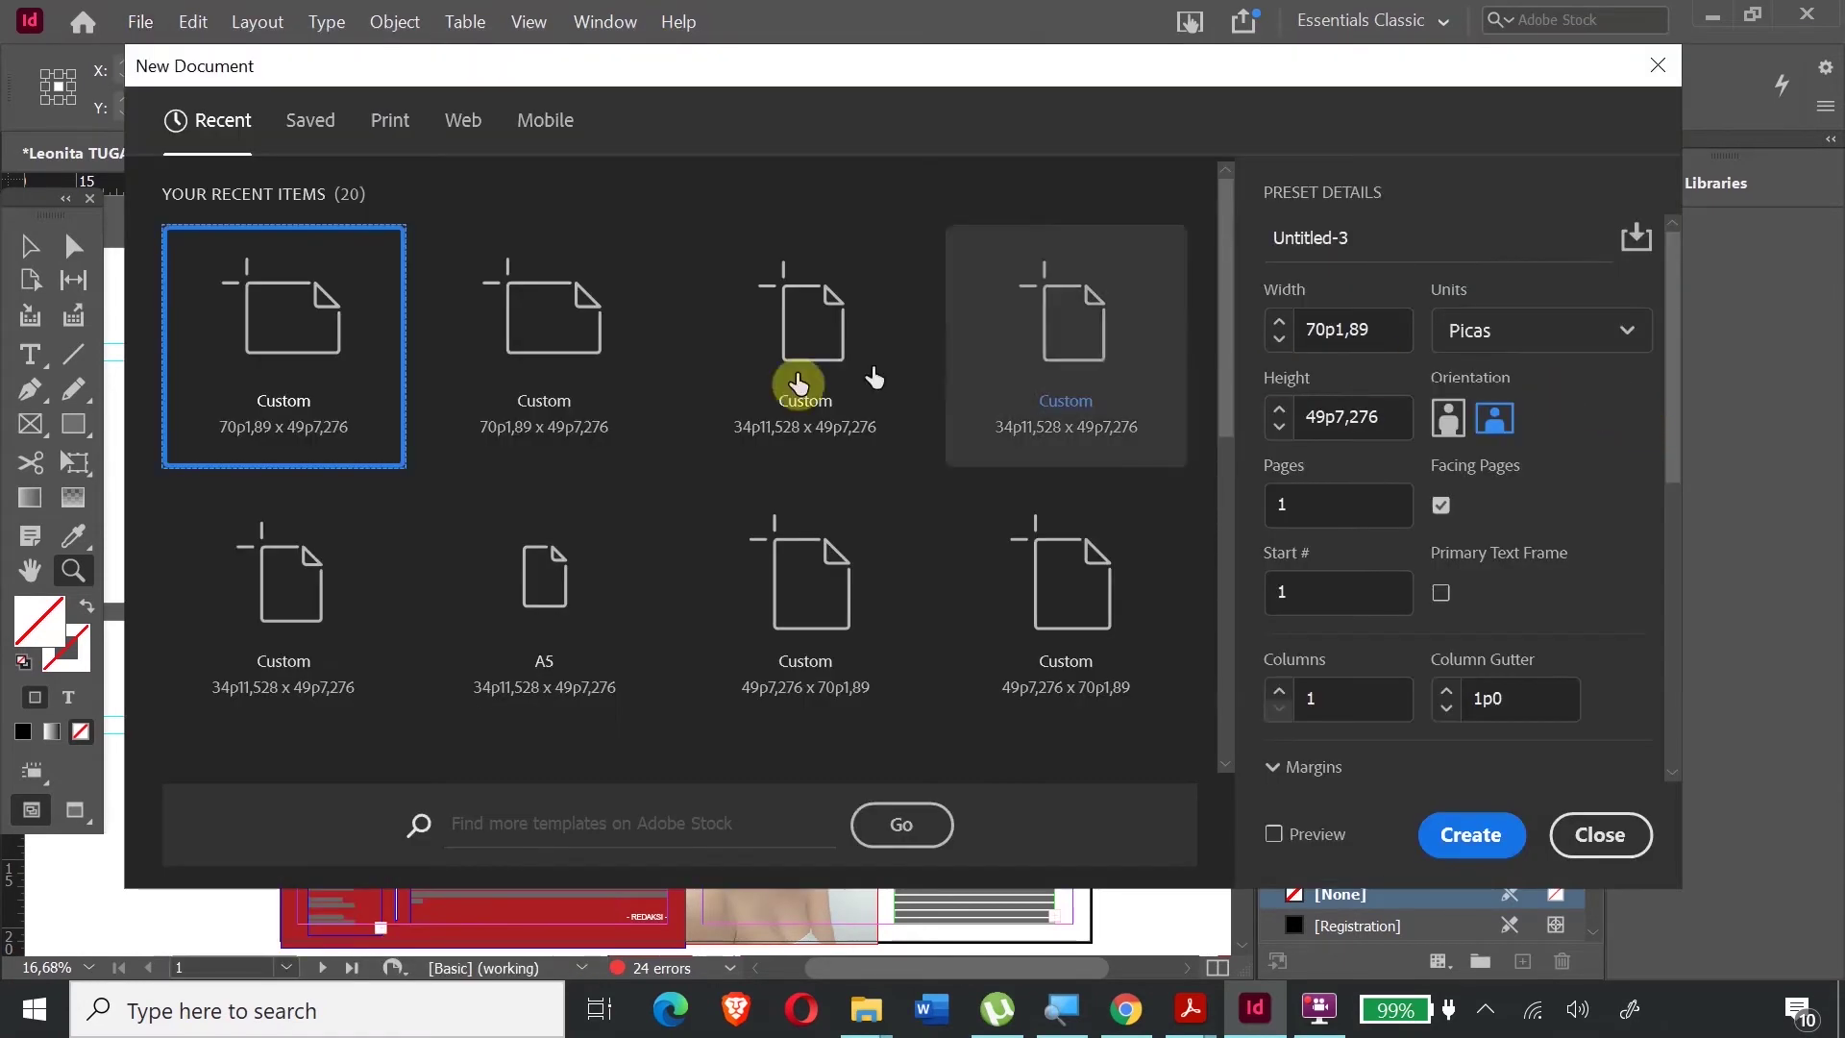
pyautogui.scroll(-5, 807, 591)
pyautogui.scroll(5, 807, 591)
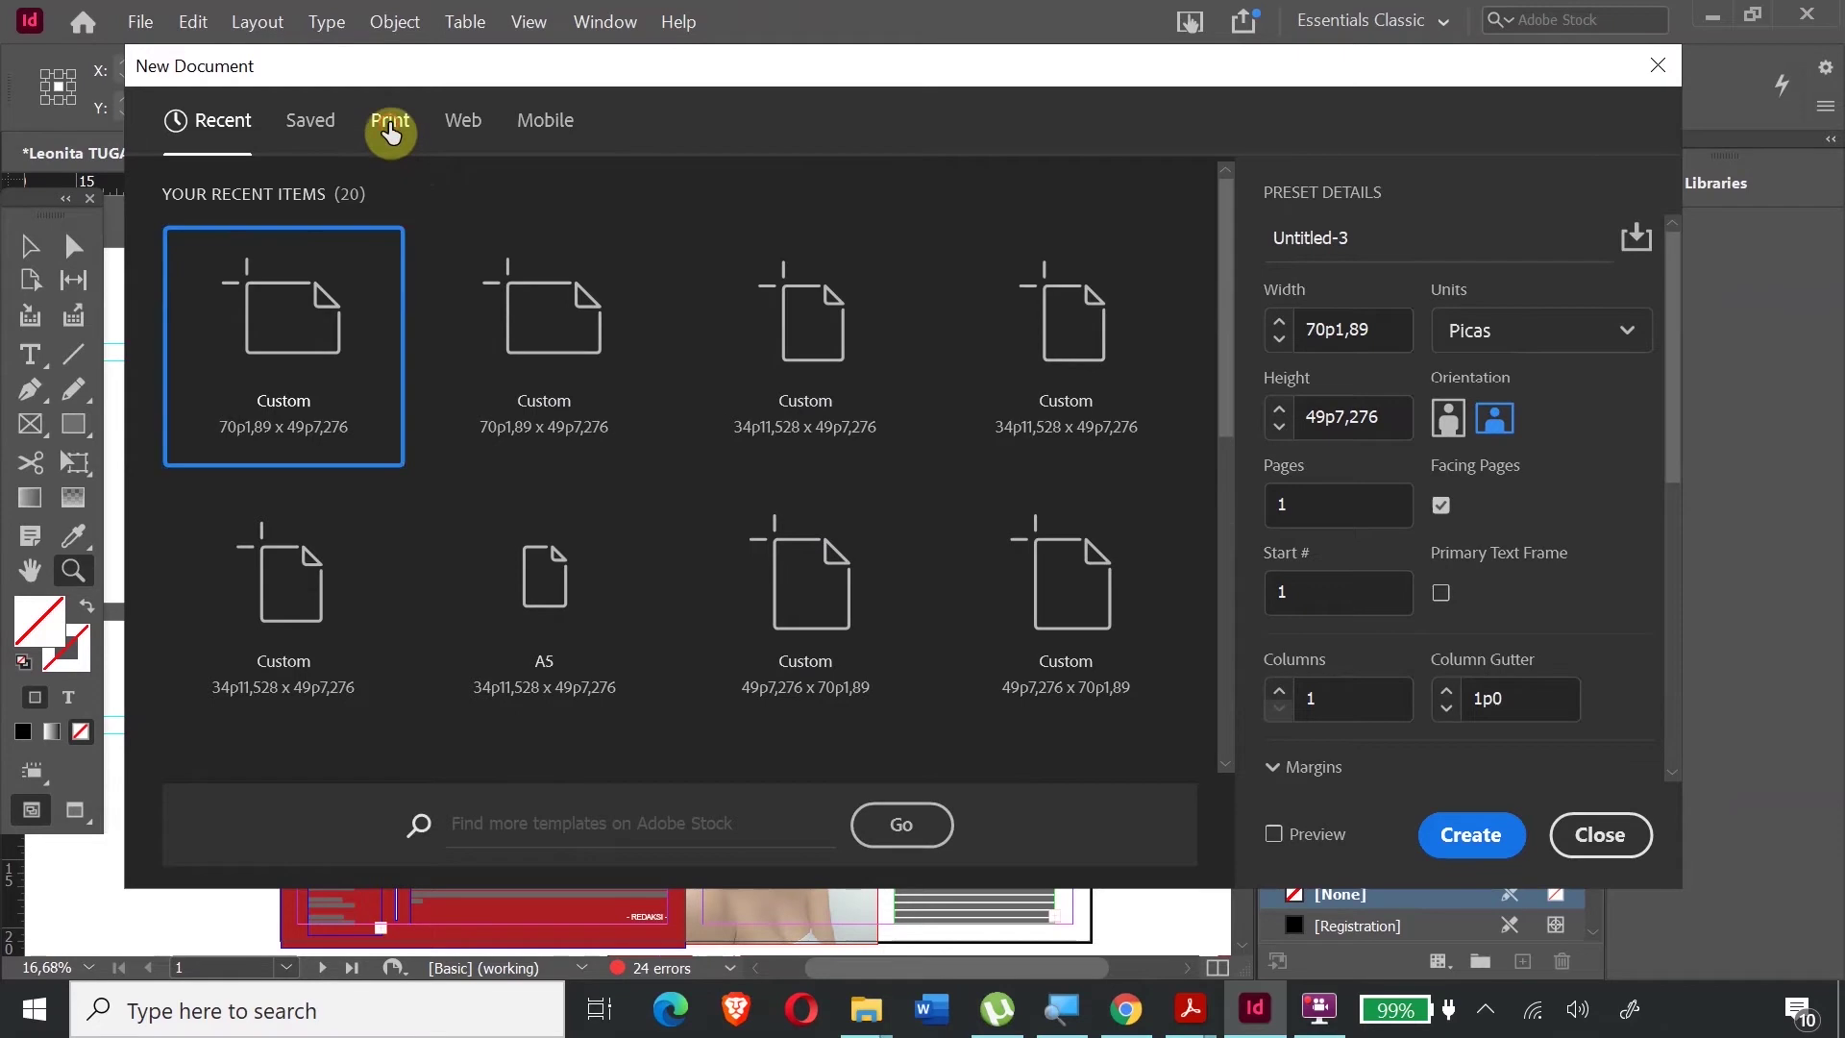
pyautogui.click(389, 127)
pyautogui.click(663, 517)
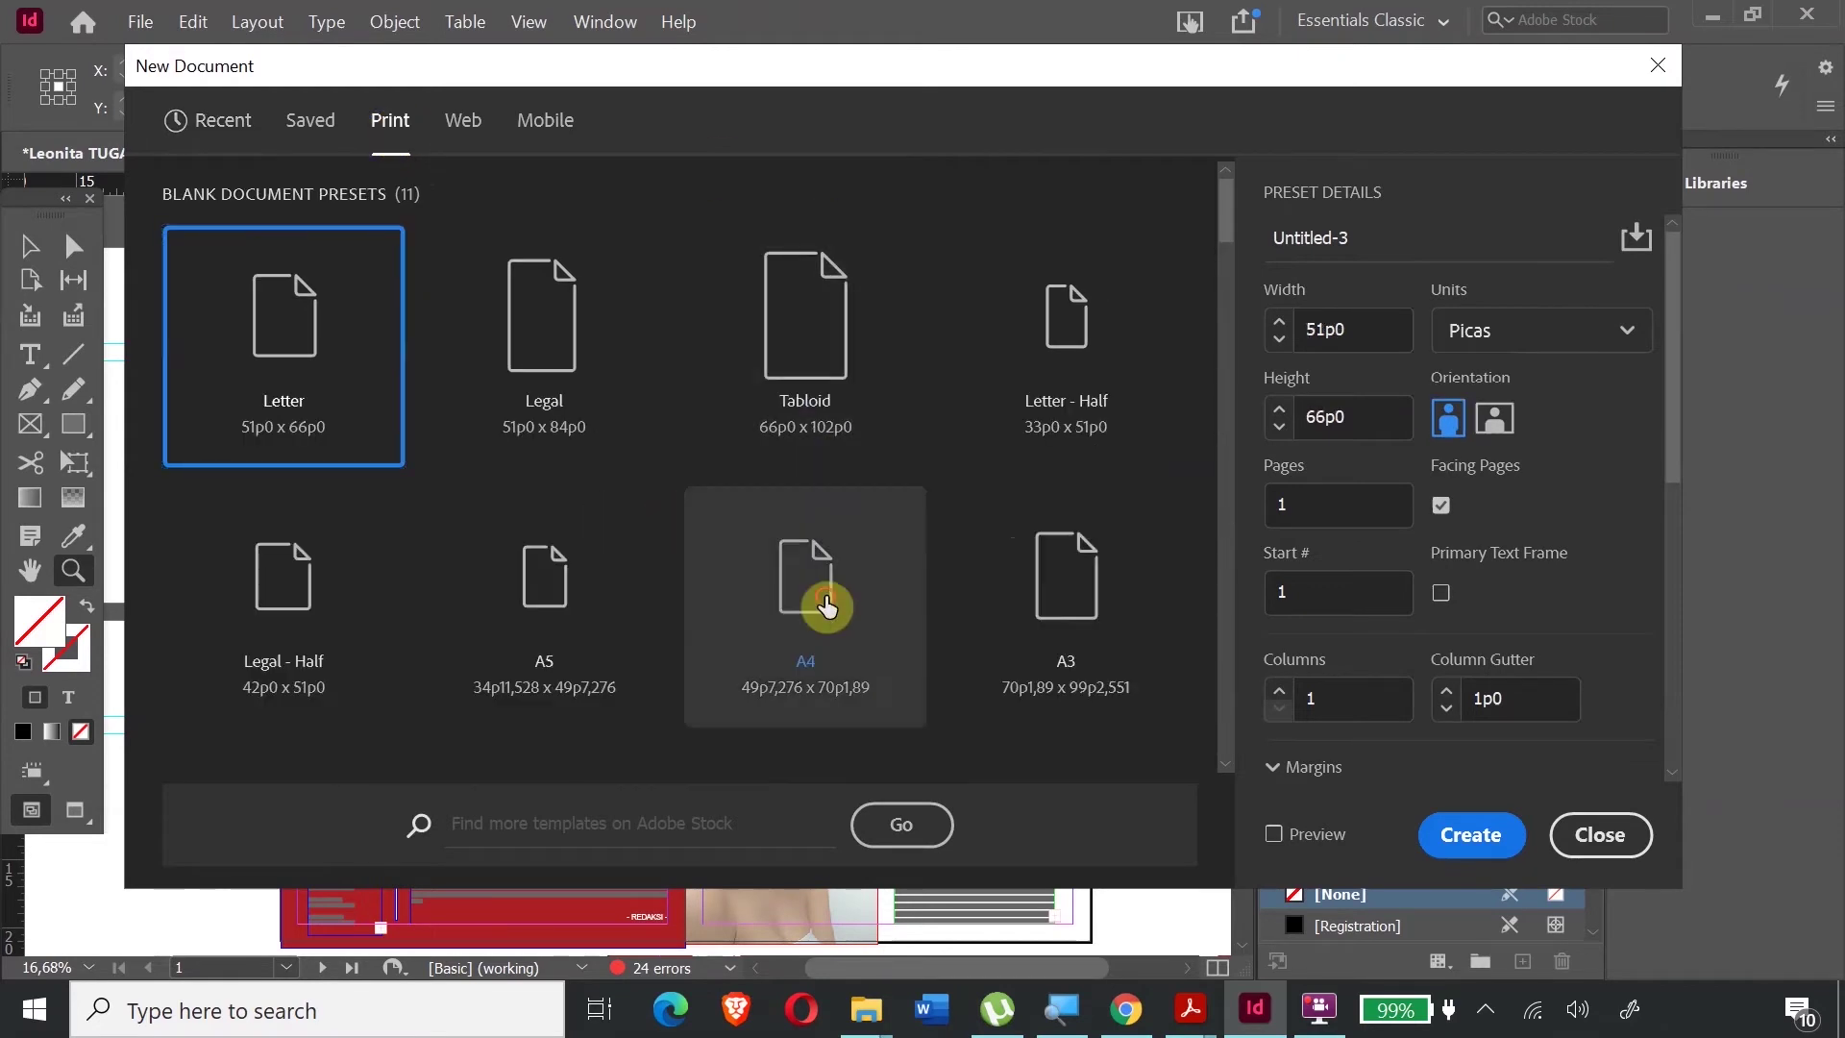
pyautogui.click(805, 596)
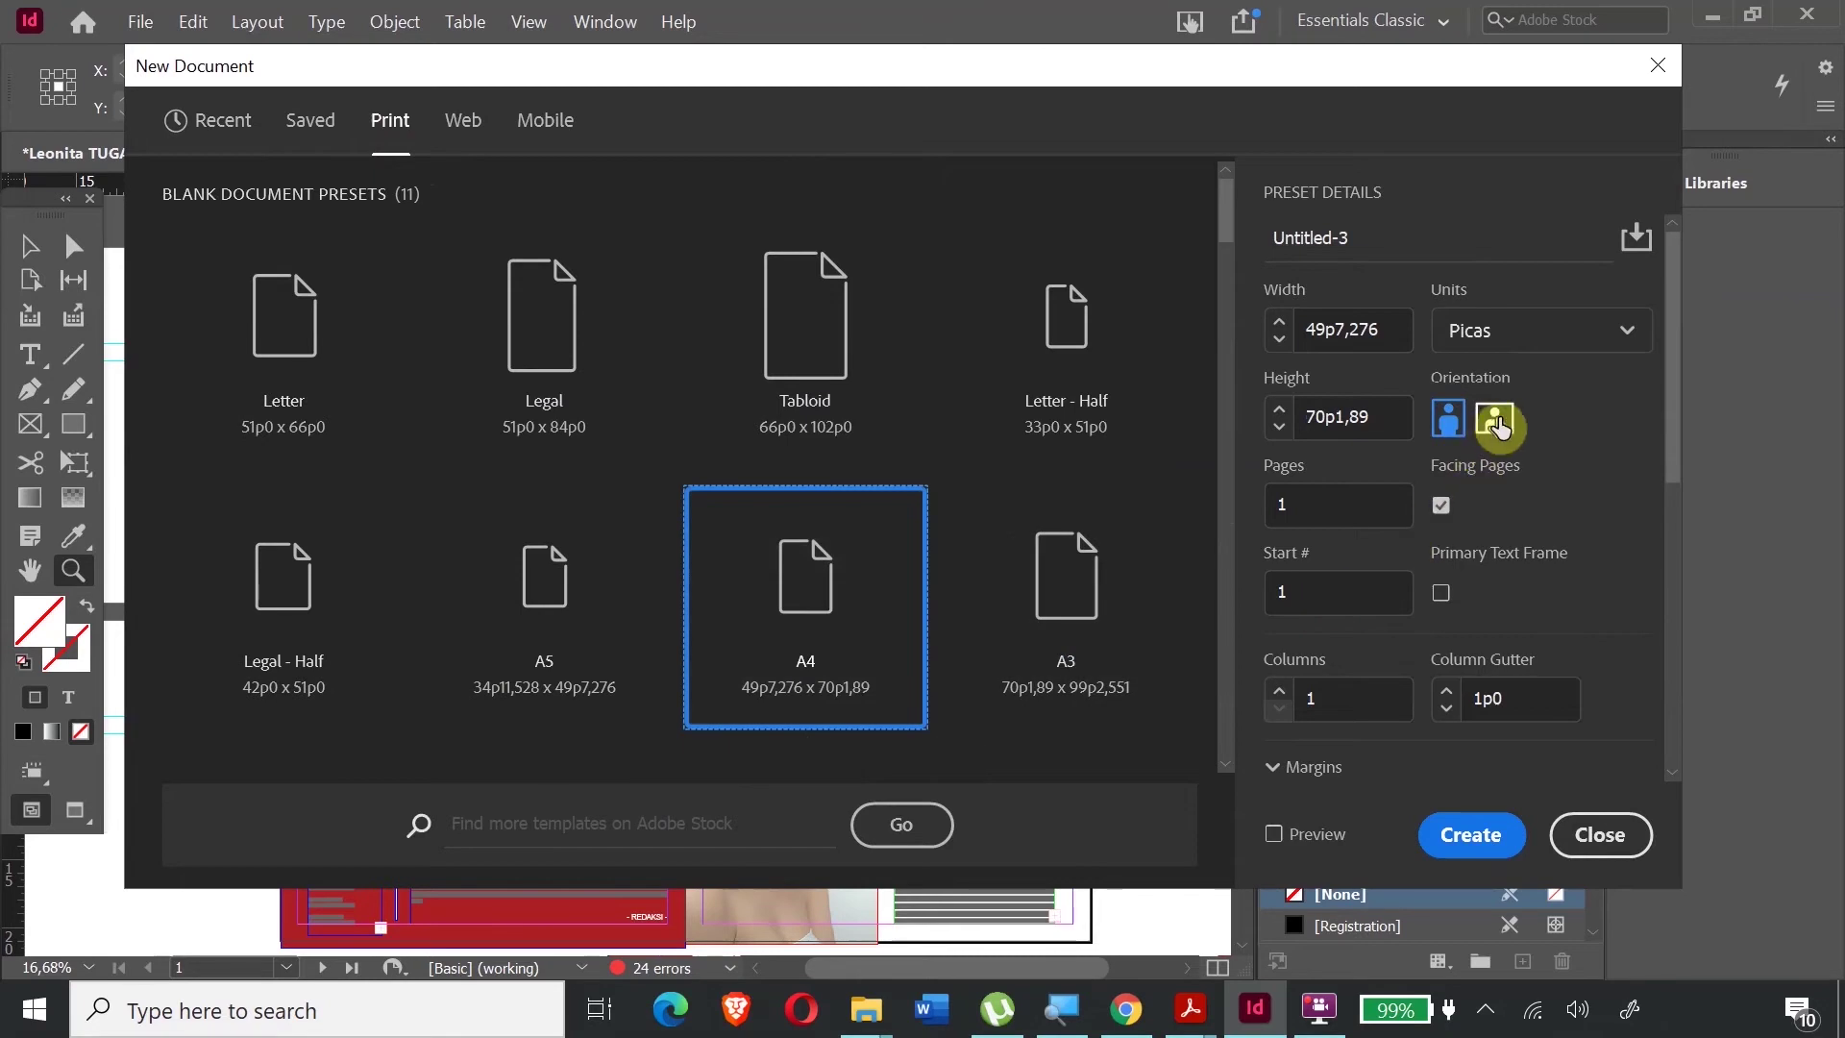
pyautogui.click(1496, 420)
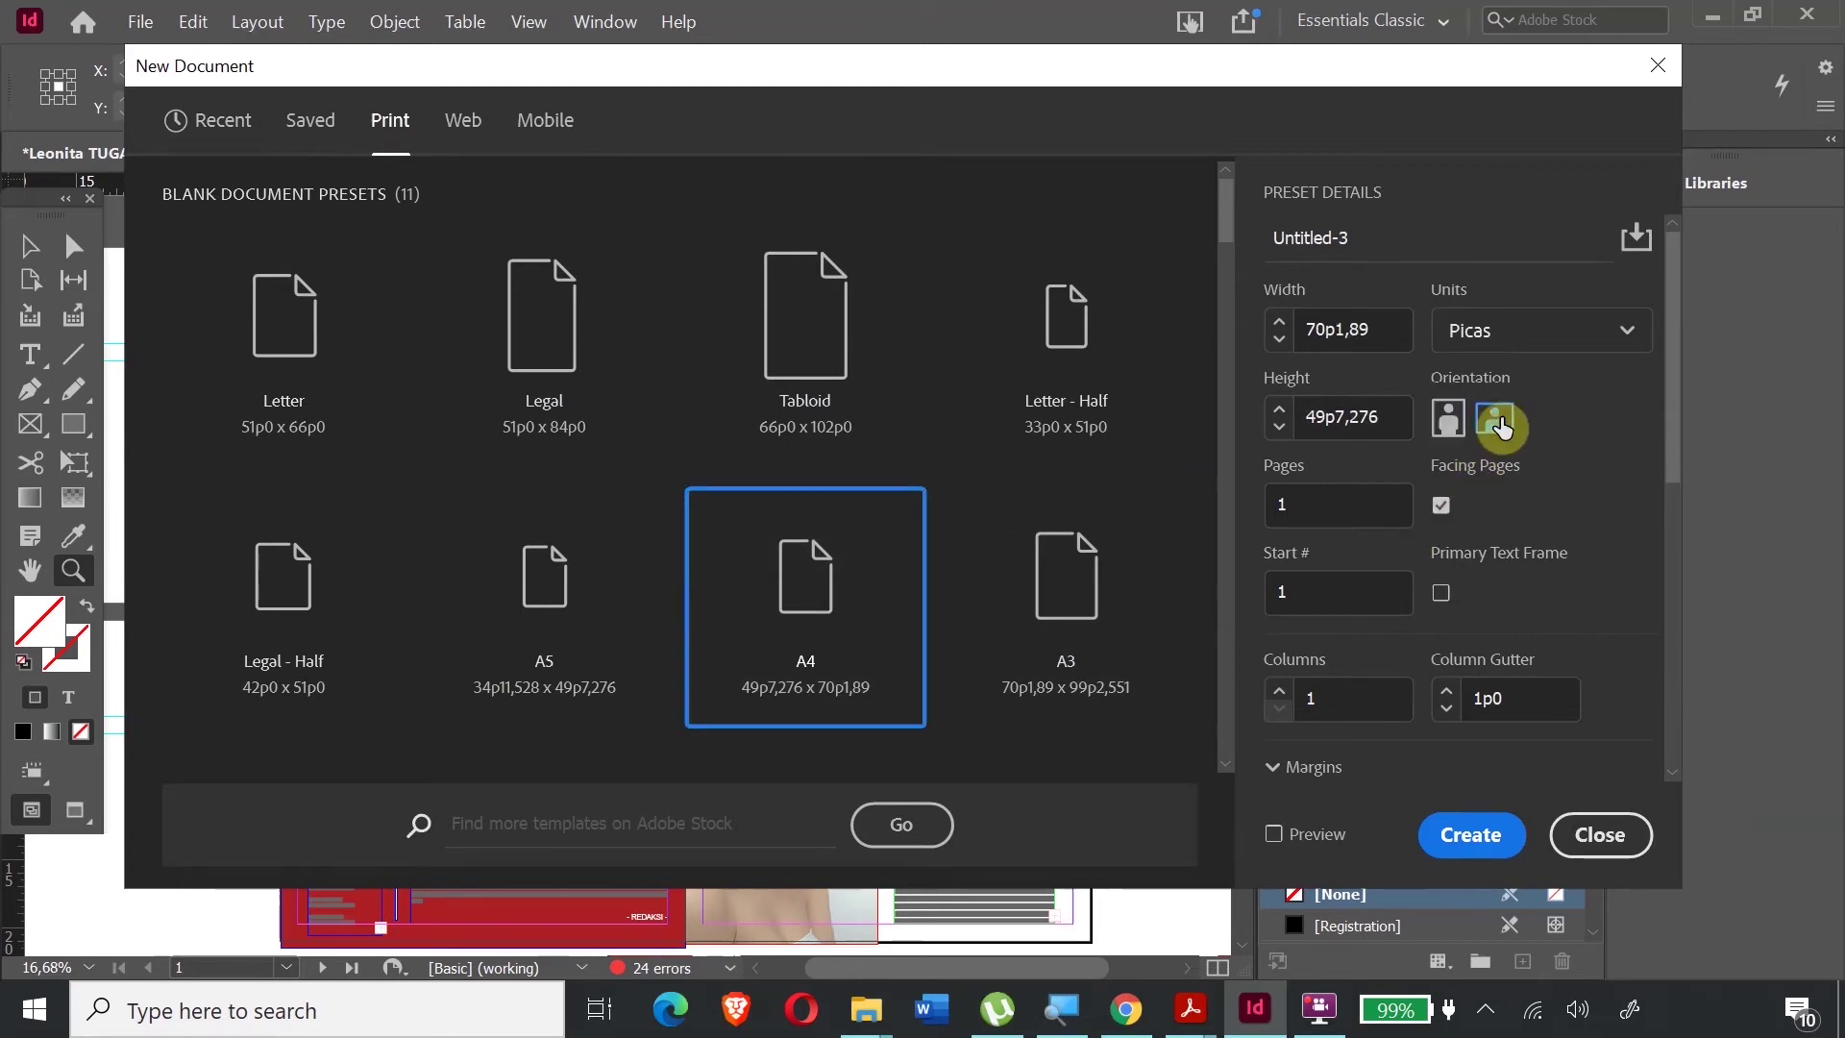
# - Set the new document's units to centimeters and its number of columns to 4, keeping a single page
pyautogui.click(1631, 329)
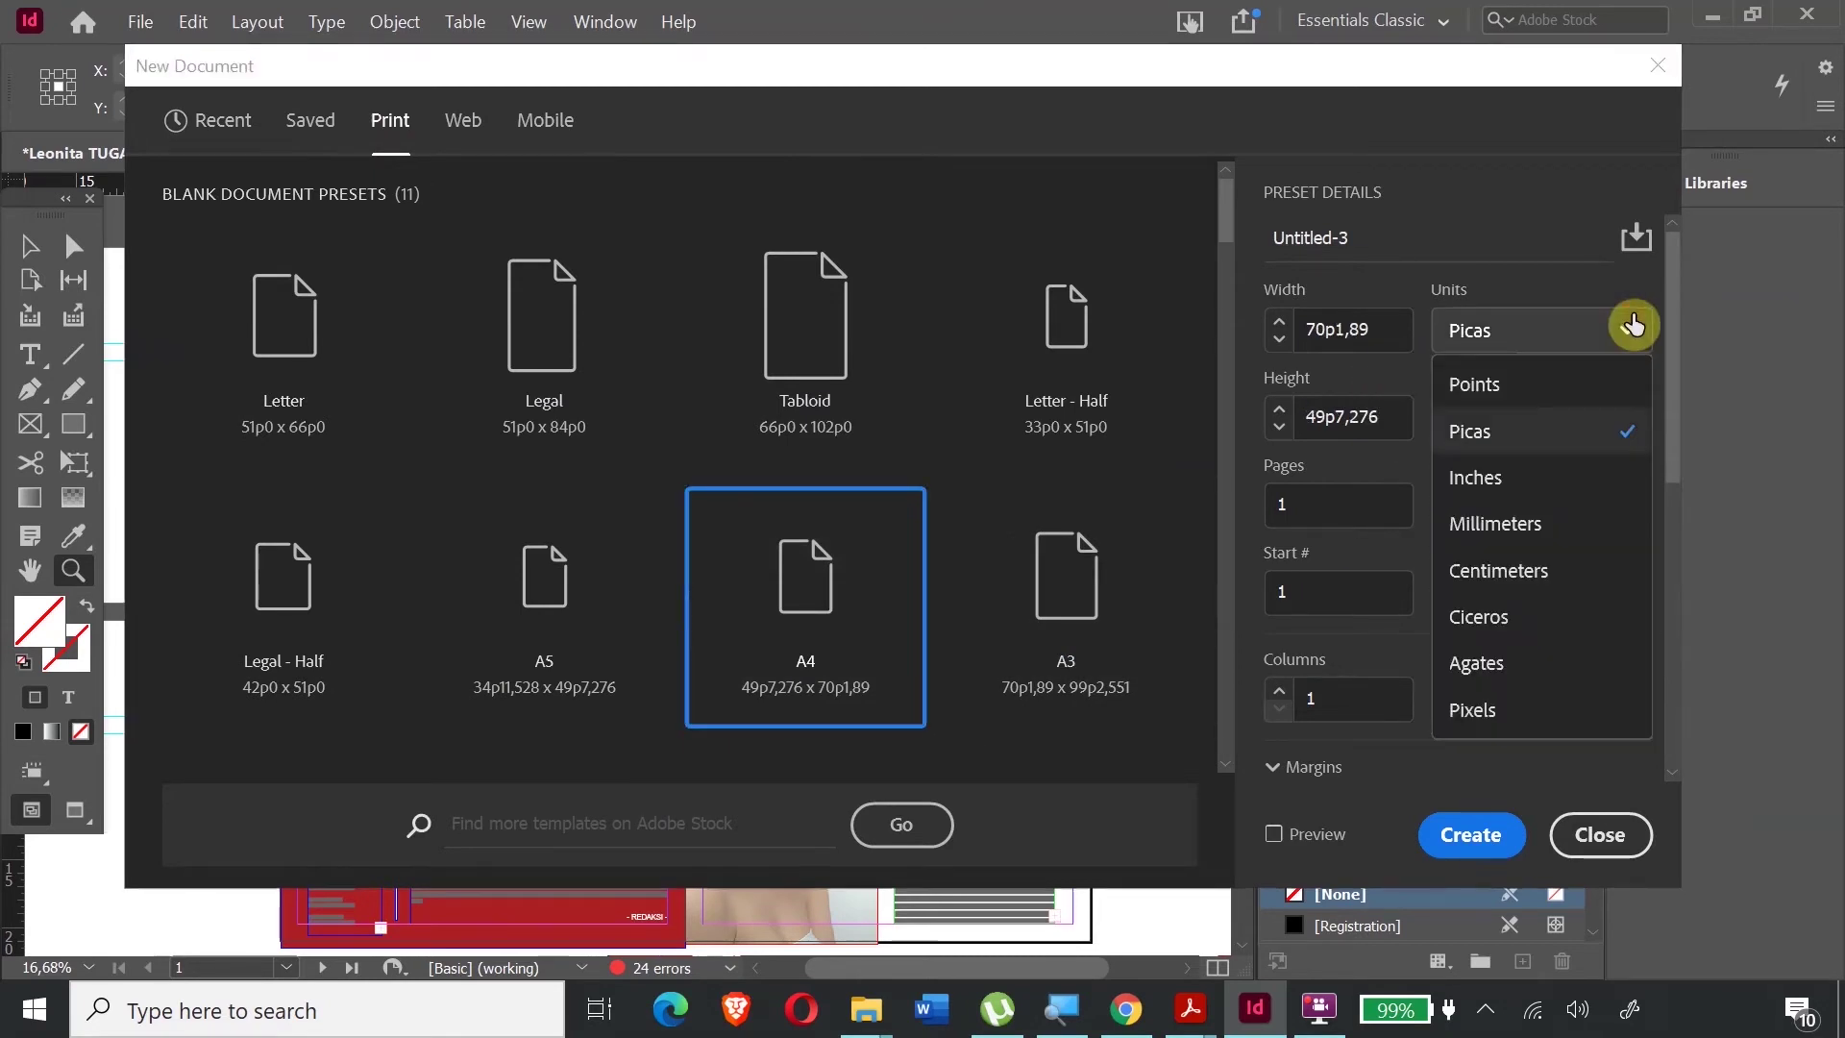
pyautogui.click(1528, 571)
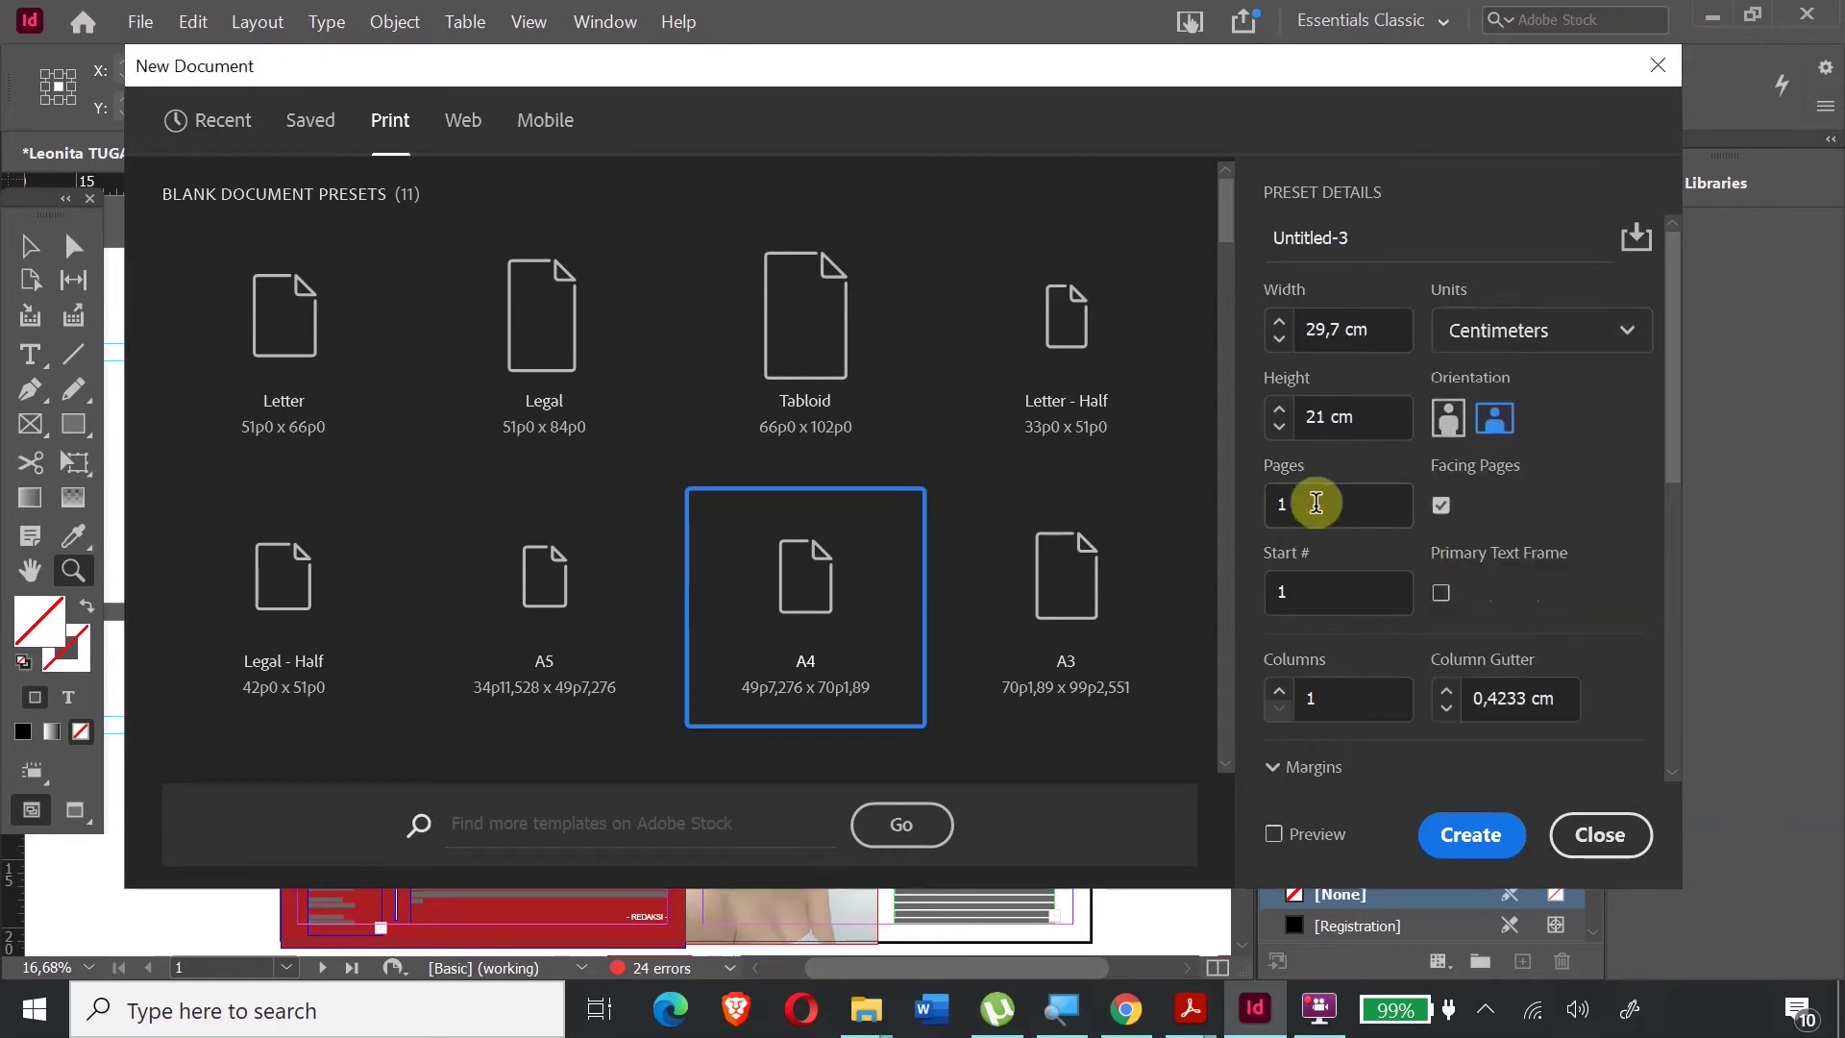
pyautogui.click(1303, 491)
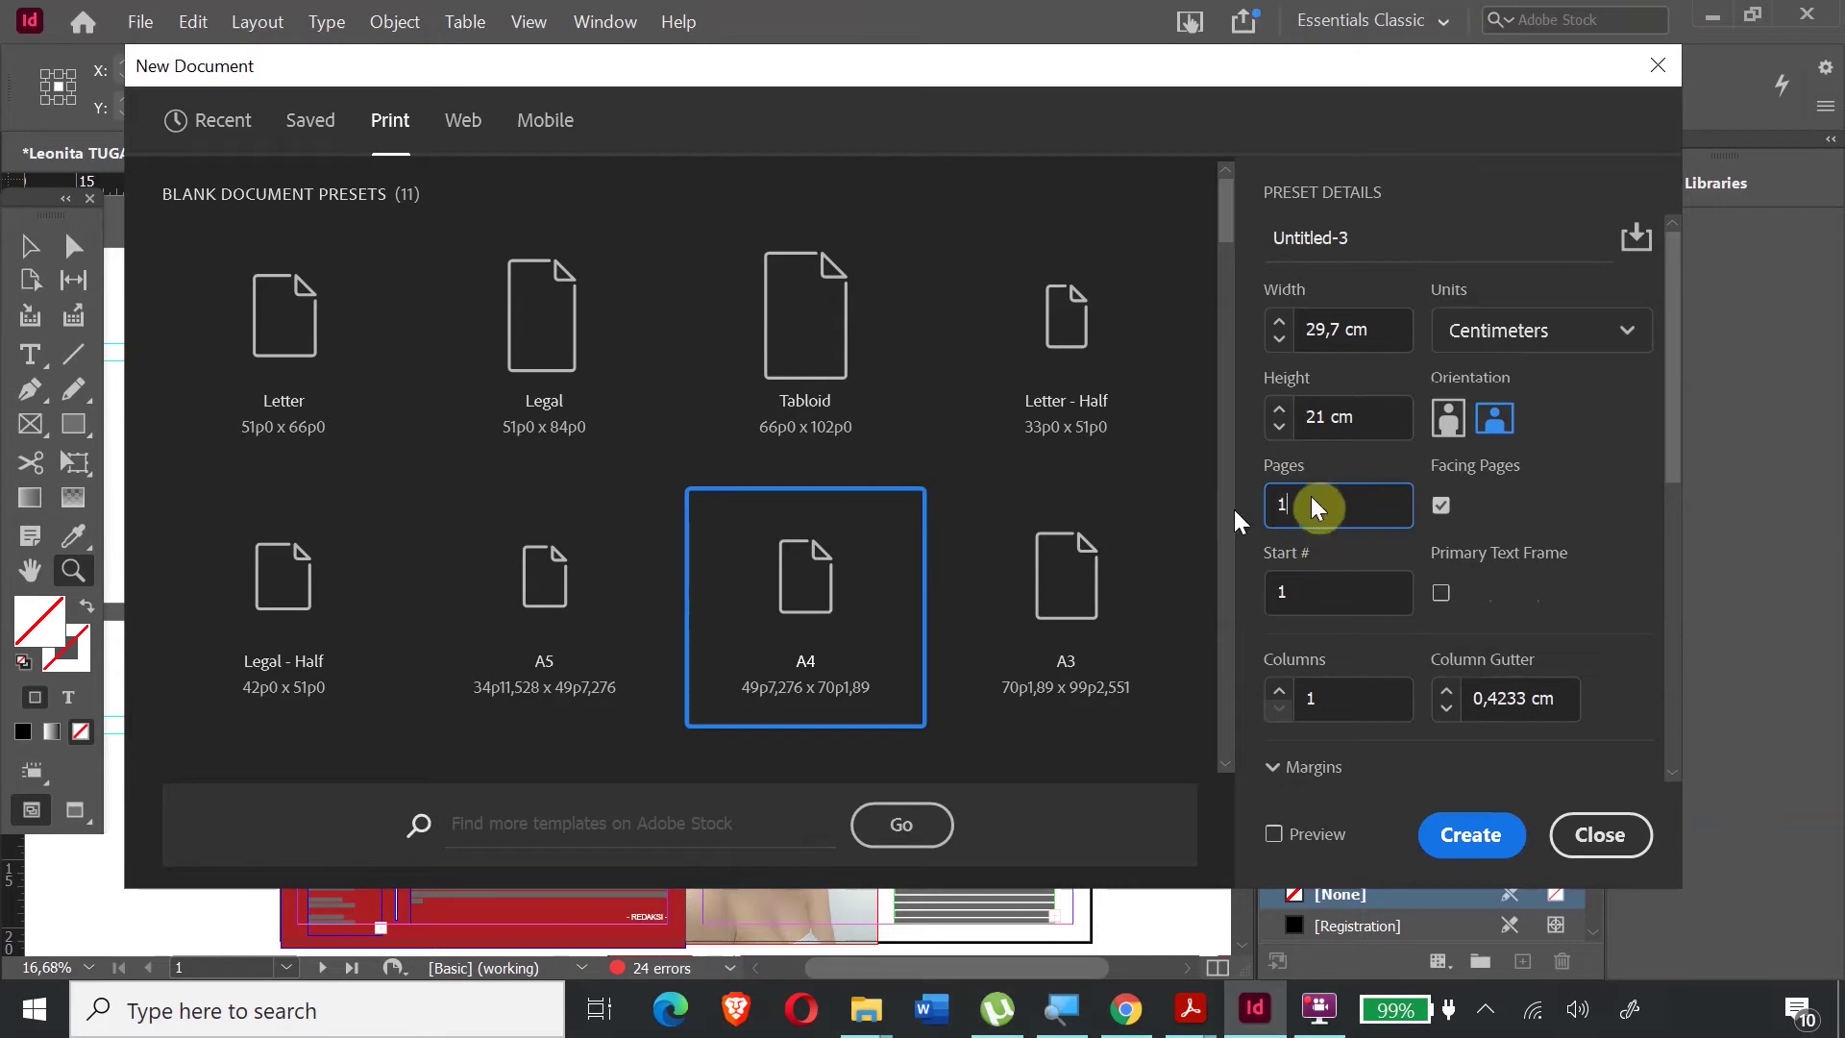
pyautogui.scroll(-2, 1384, 569)
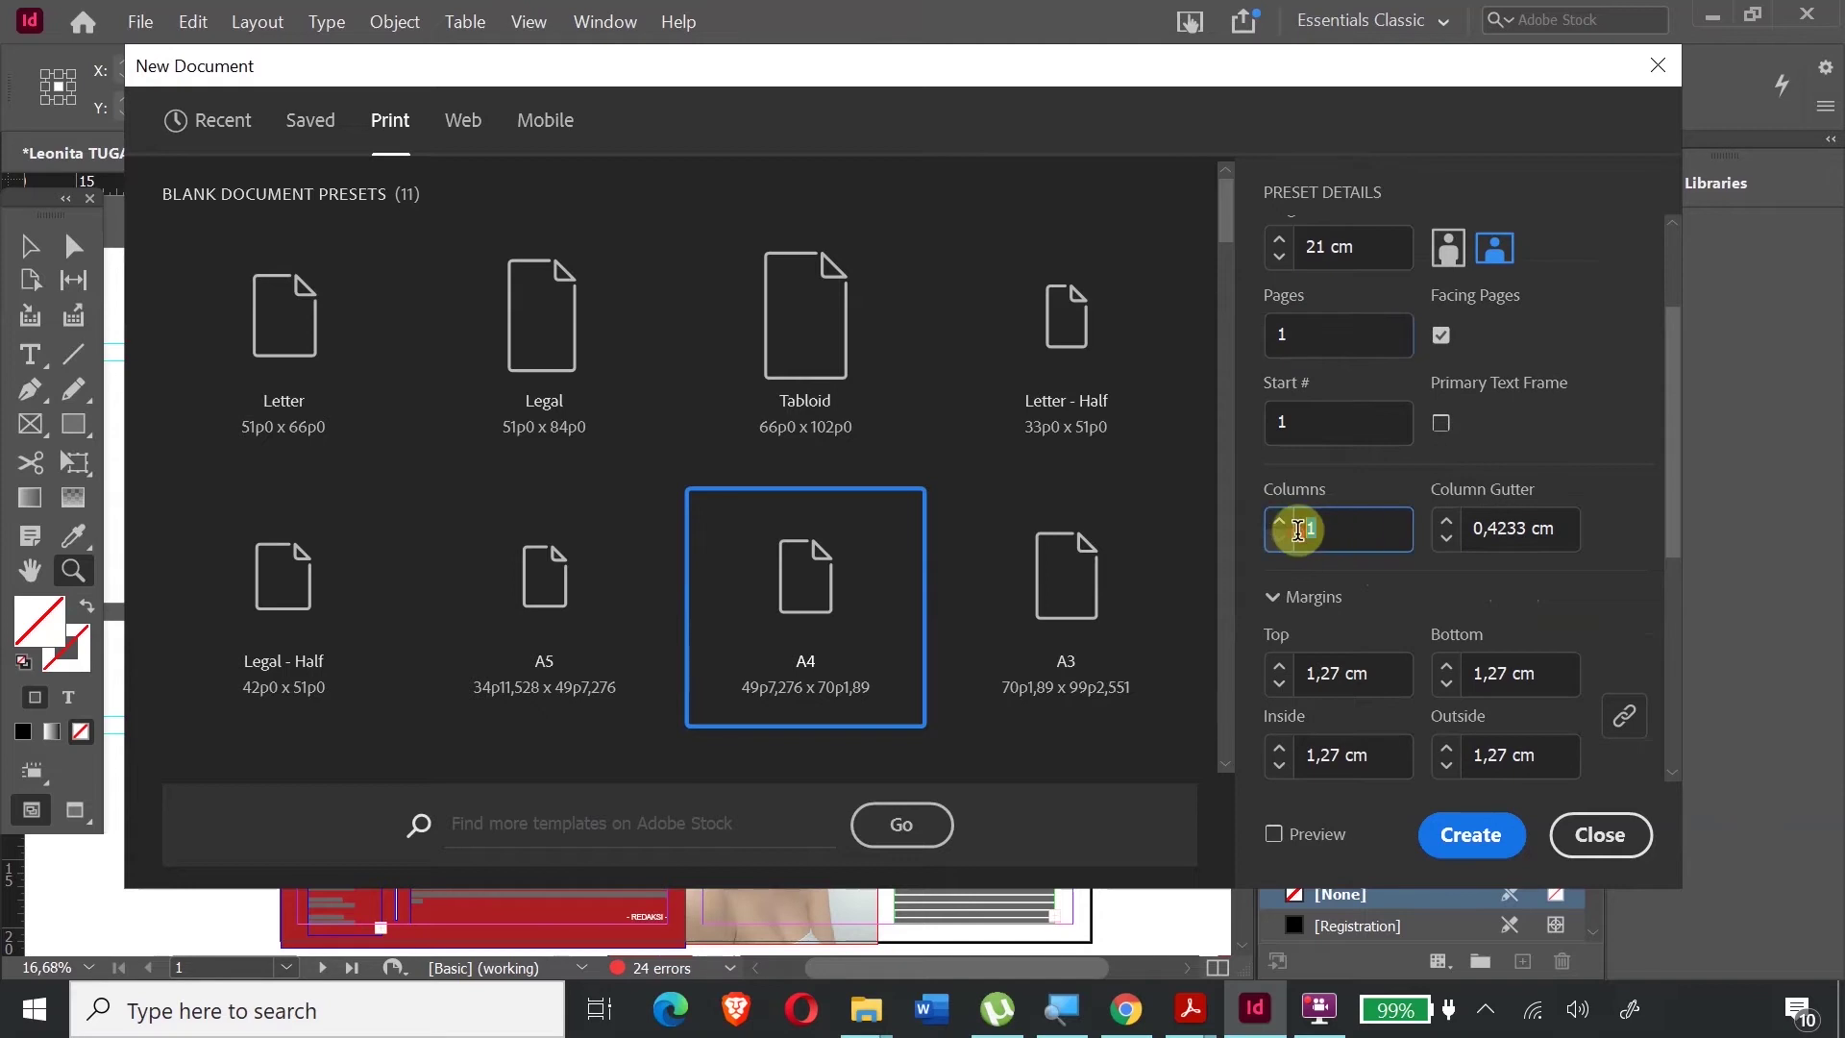
pyautogui.write('4')
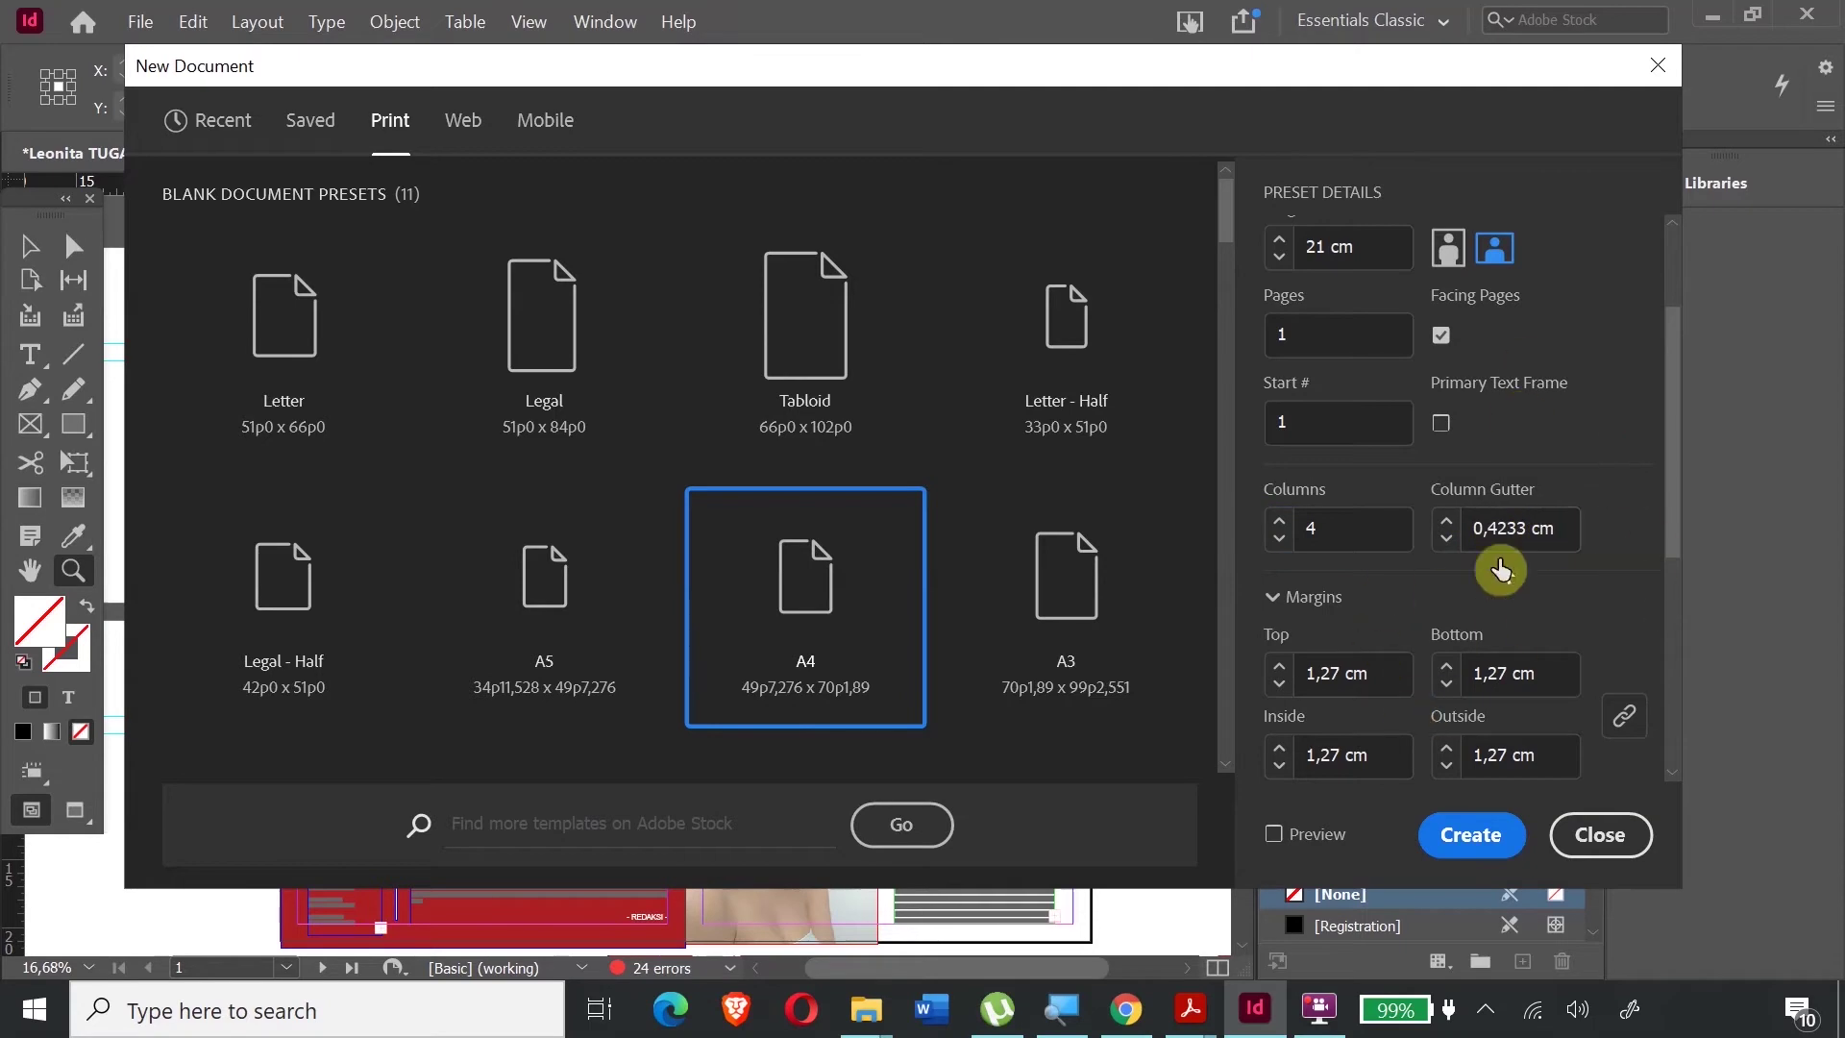
# - Set the new document's top, bottom, inside and outside margins to 1 cm
pyautogui.scroll(-3, 1517, 581)
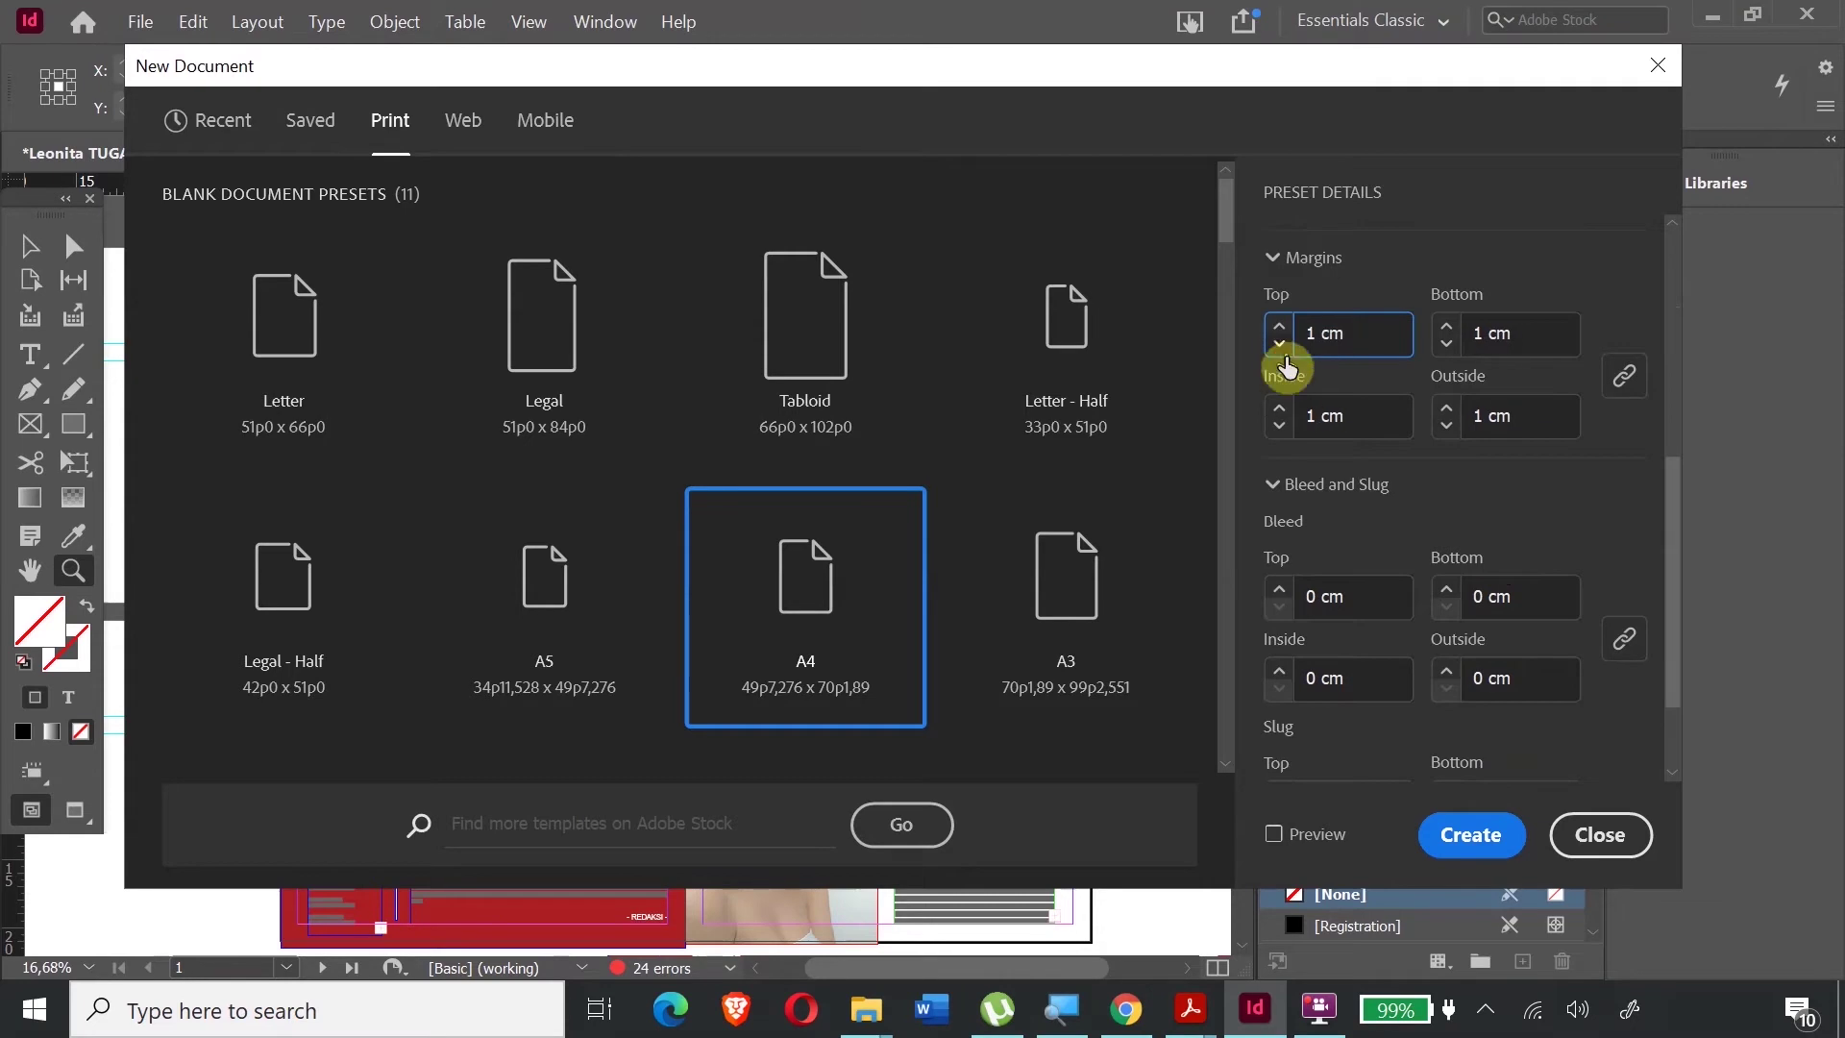
pyautogui.scroll(-2, 1292, 562)
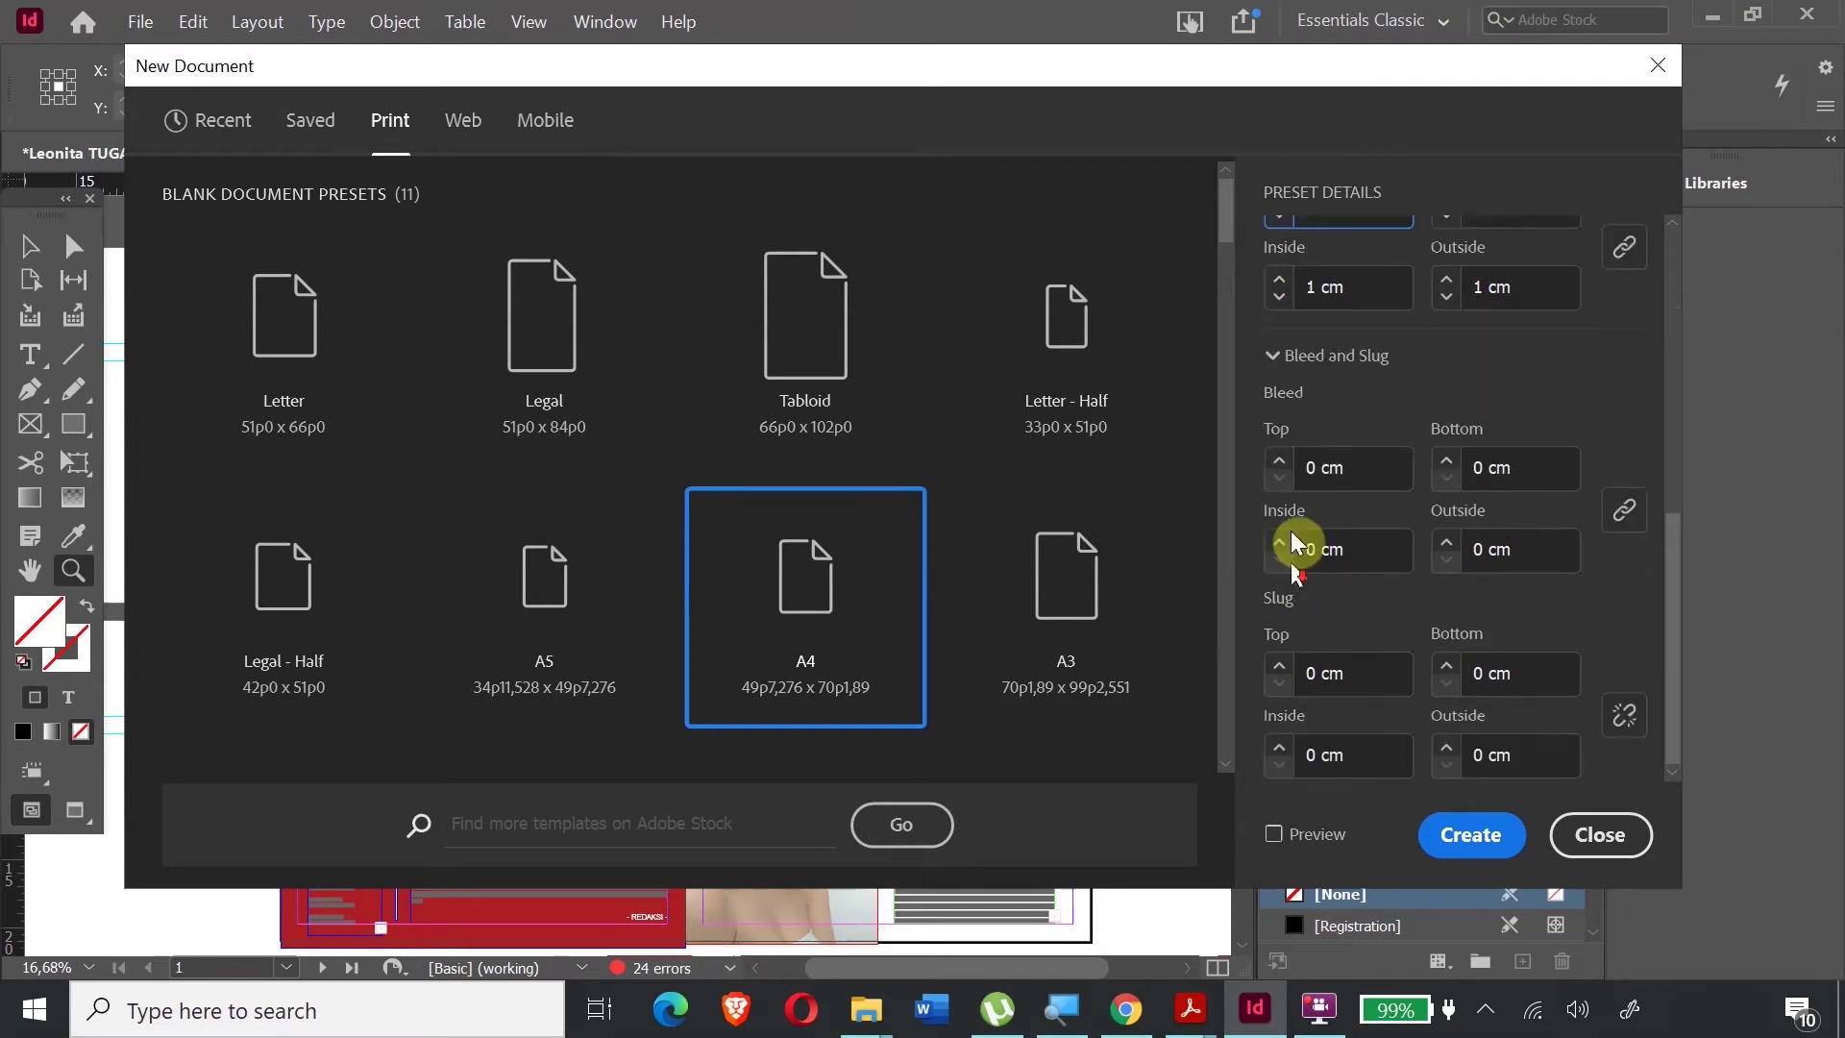
# - Create the A4 landscape document with its four columns and 1 cm margins
pyautogui.click(1273, 354)
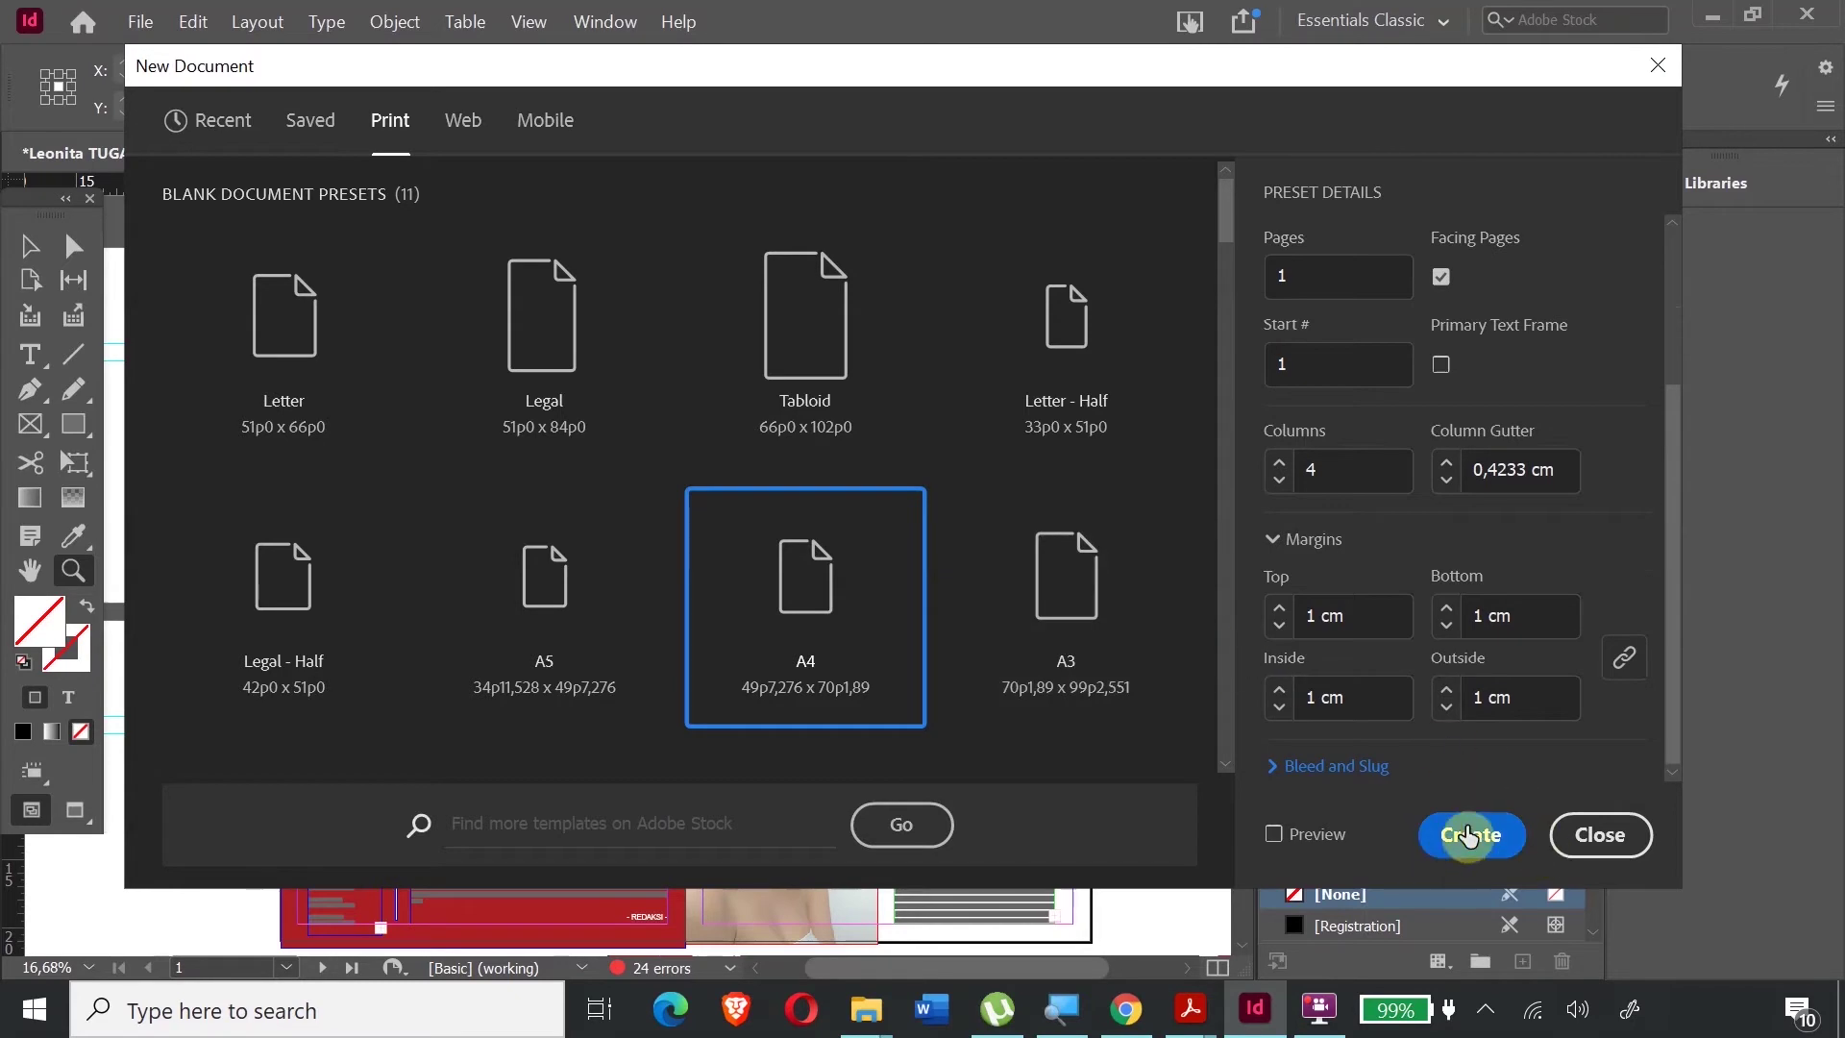
pyautogui.click(1468, 835)
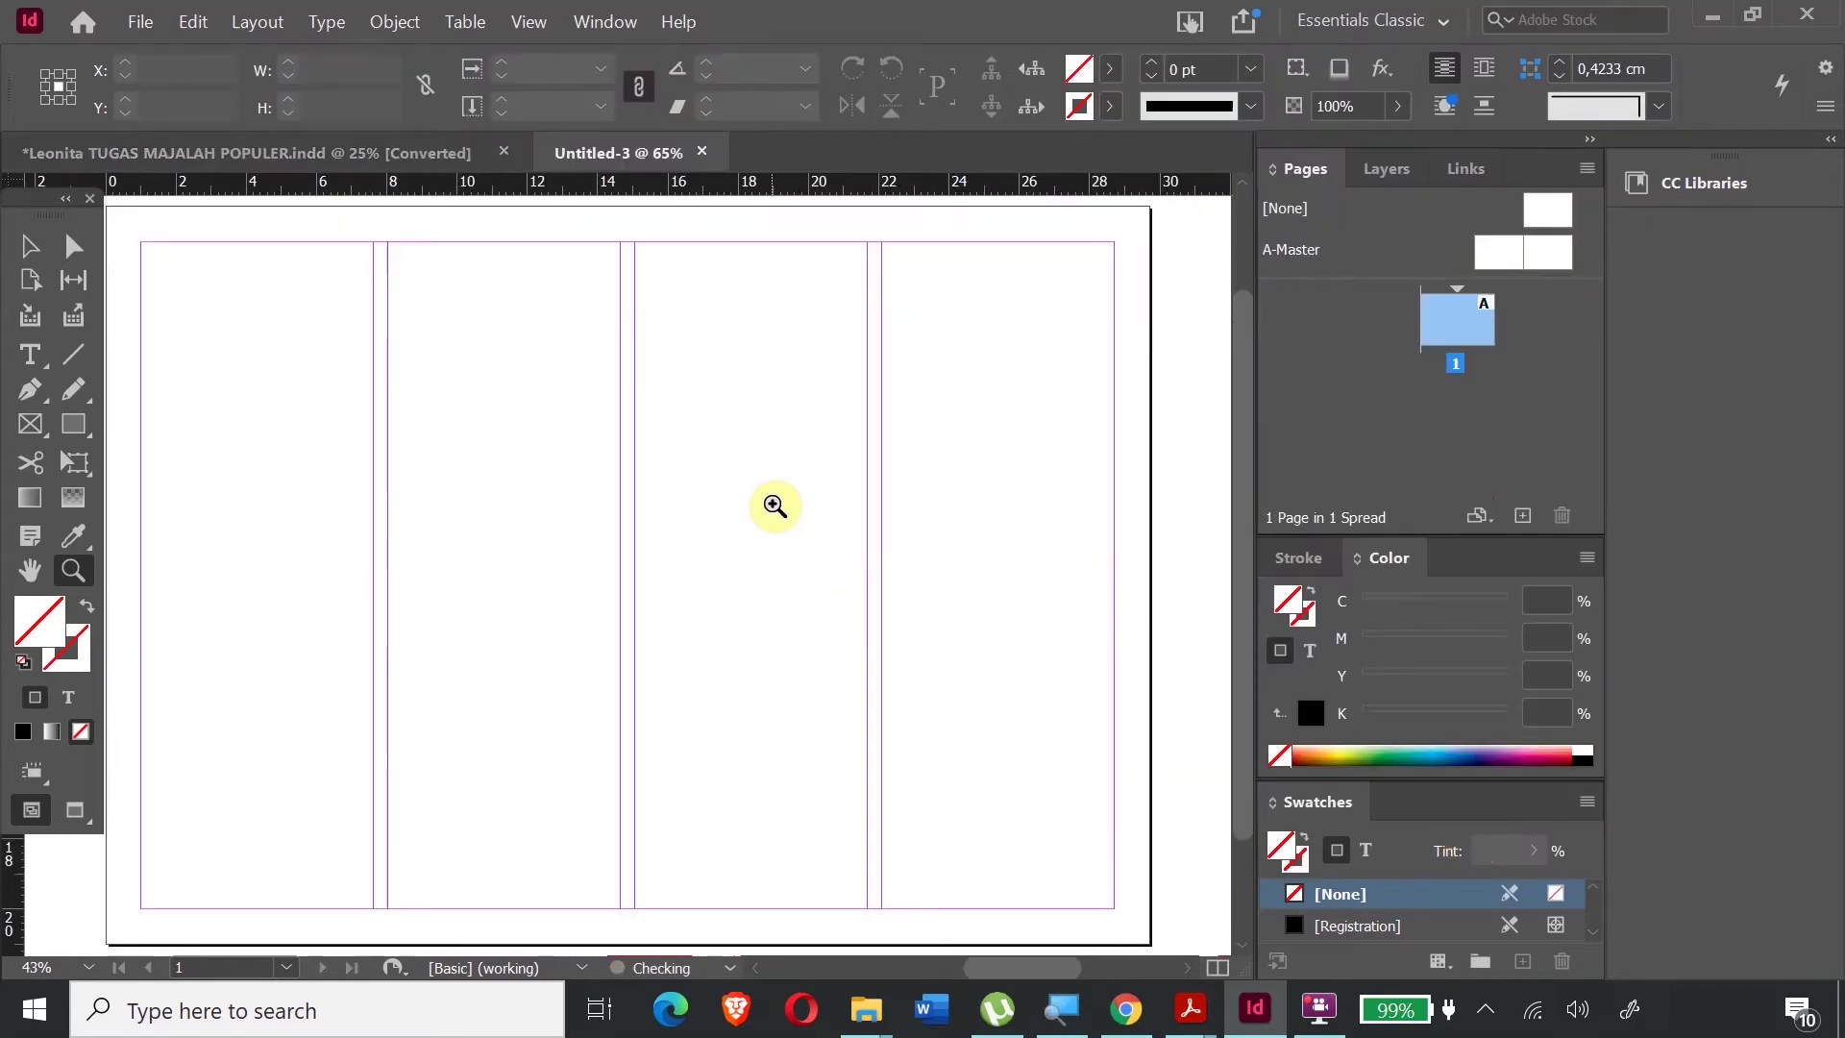
pyautogui.keyDown('alt'); pyautogui.click(774, 505); pyautogui.keyUp('alt')
pyautogui.keyDown('alt'); pyautogui.click(774, 506); pyautogui.keyUp('alt')
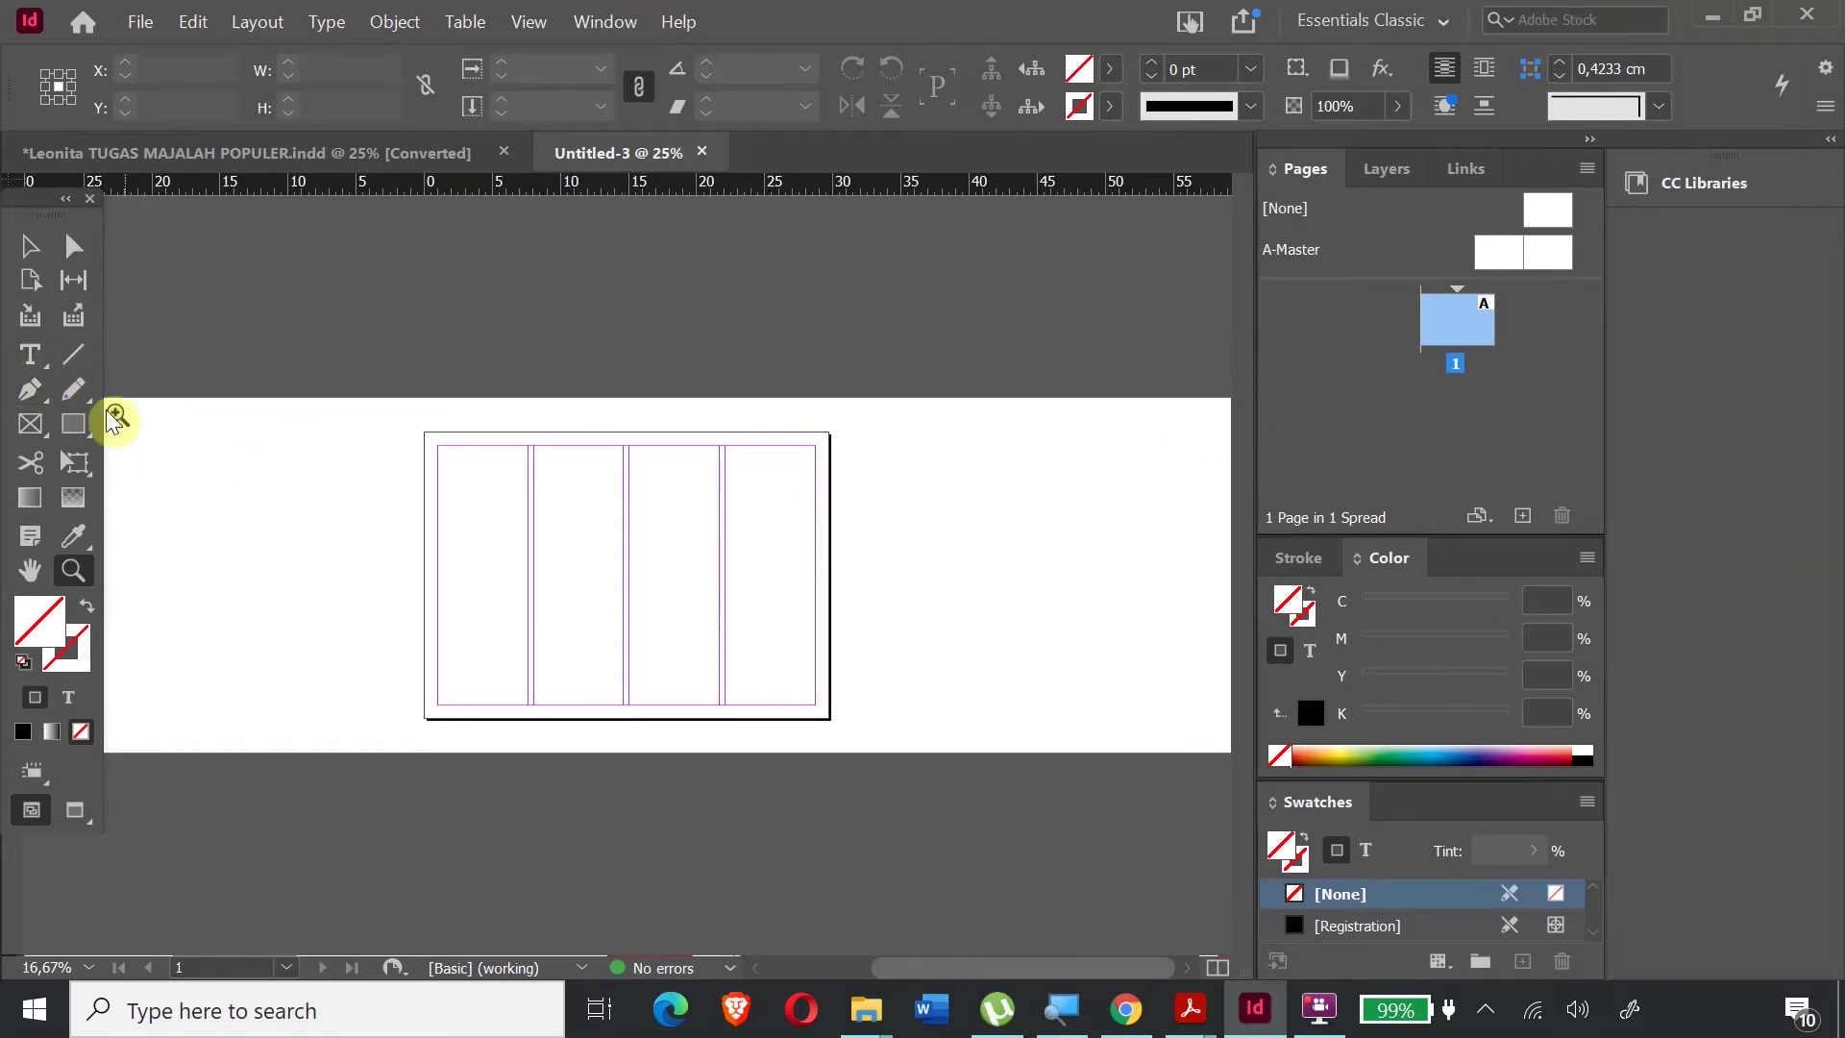
# - Add a text frame about 22.25 by 7.4 cm overlapping the page's upper-left edge, containing the word ENTERTAINMENT
pyautogui.click(42, 363)
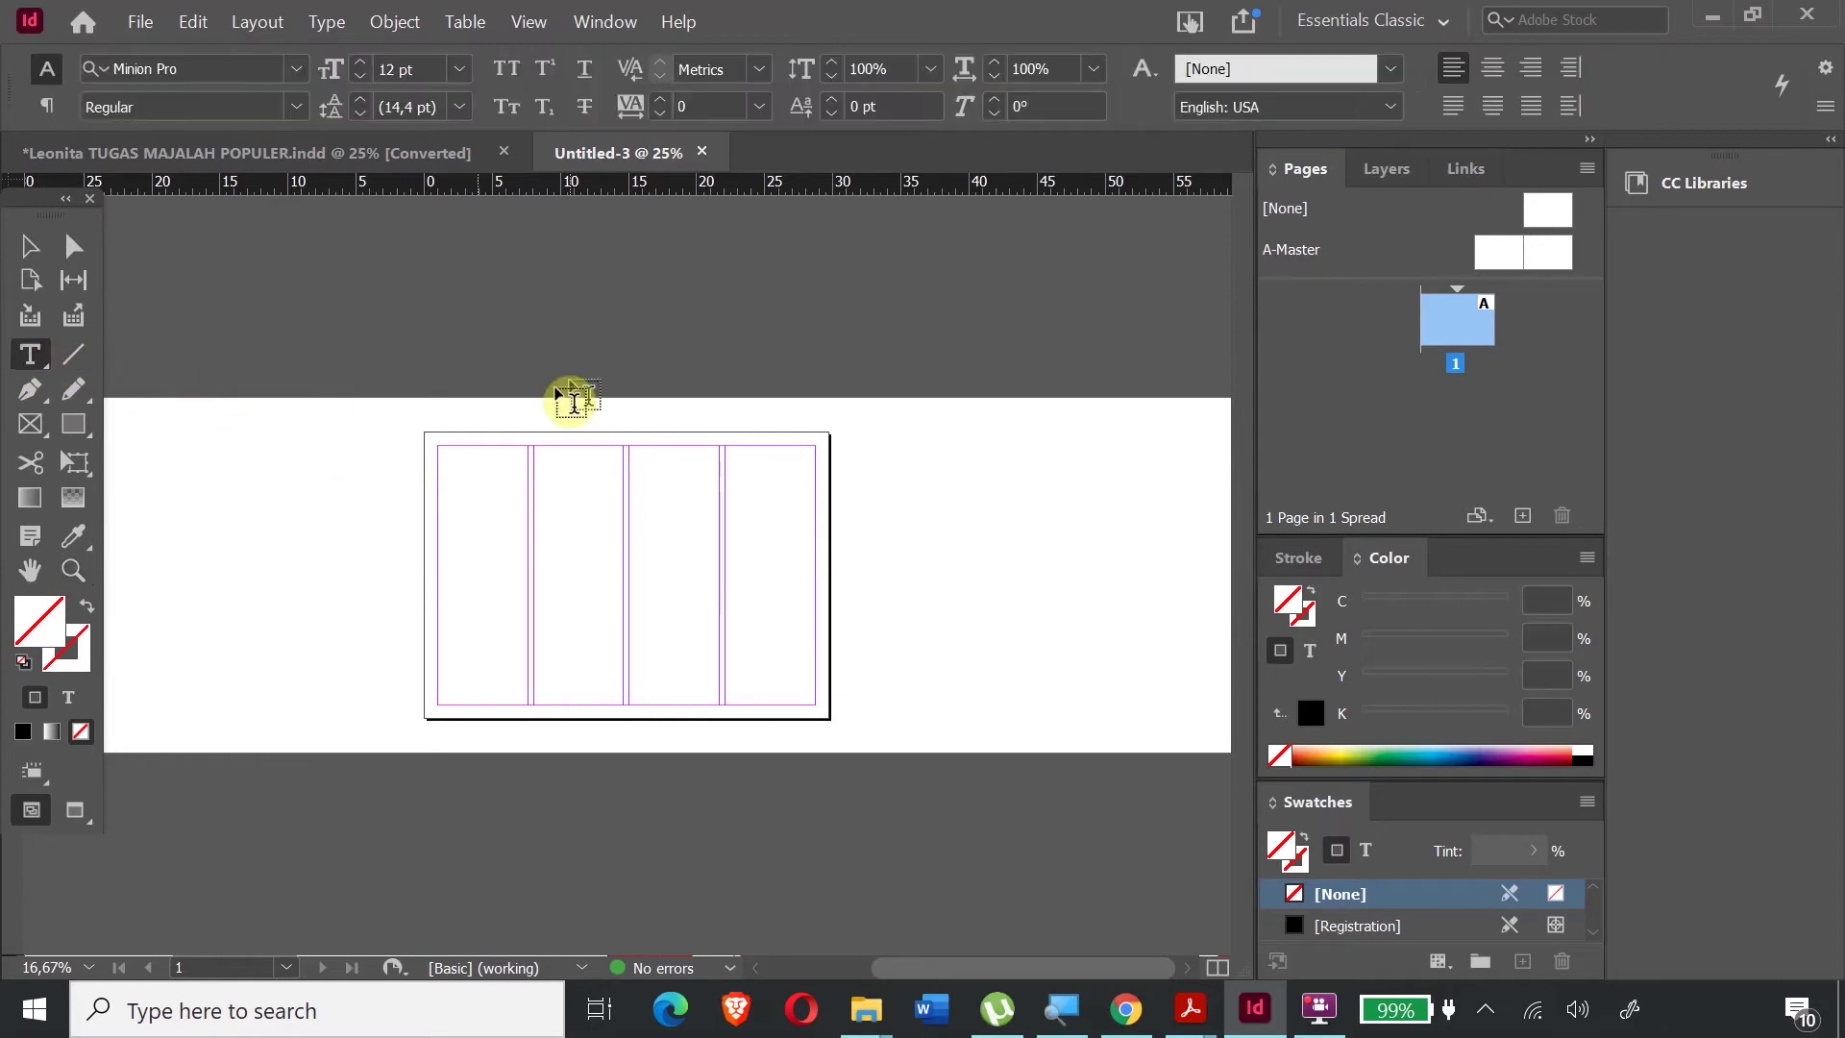
pyautogui.click(313, 154)
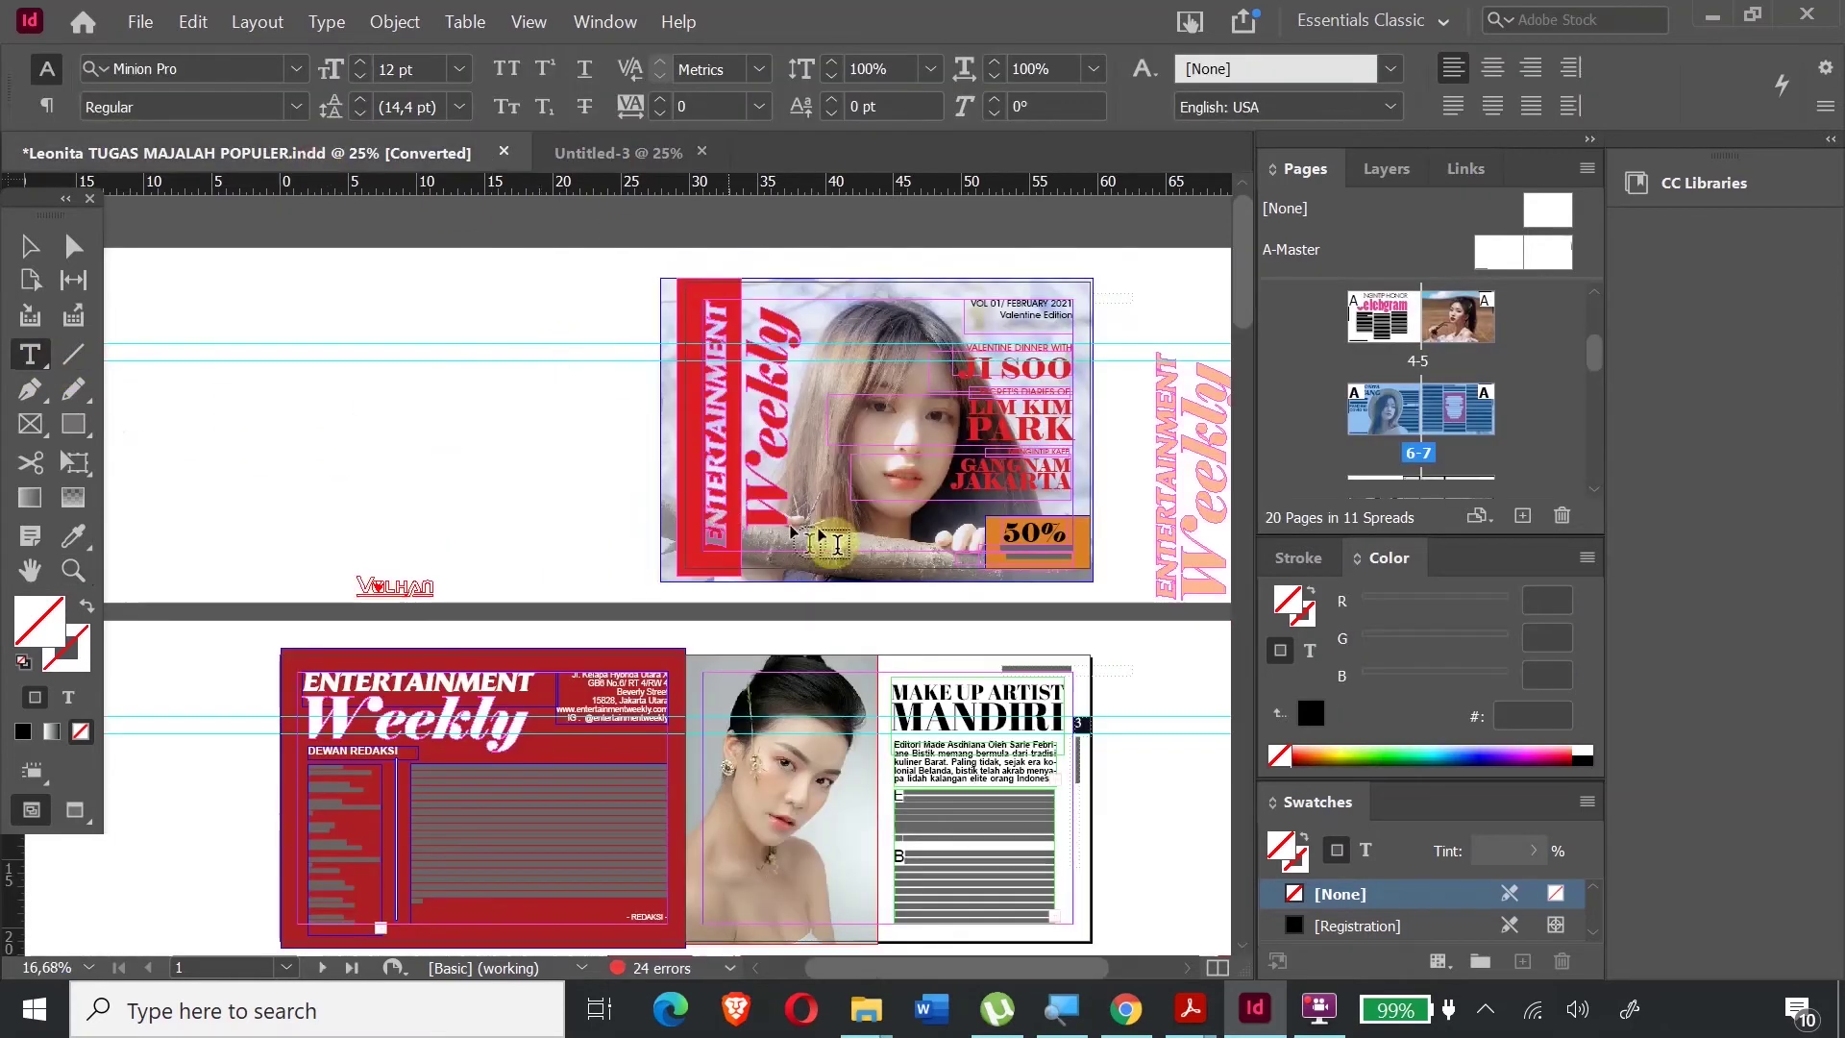
pyautogui.click(629, 156)
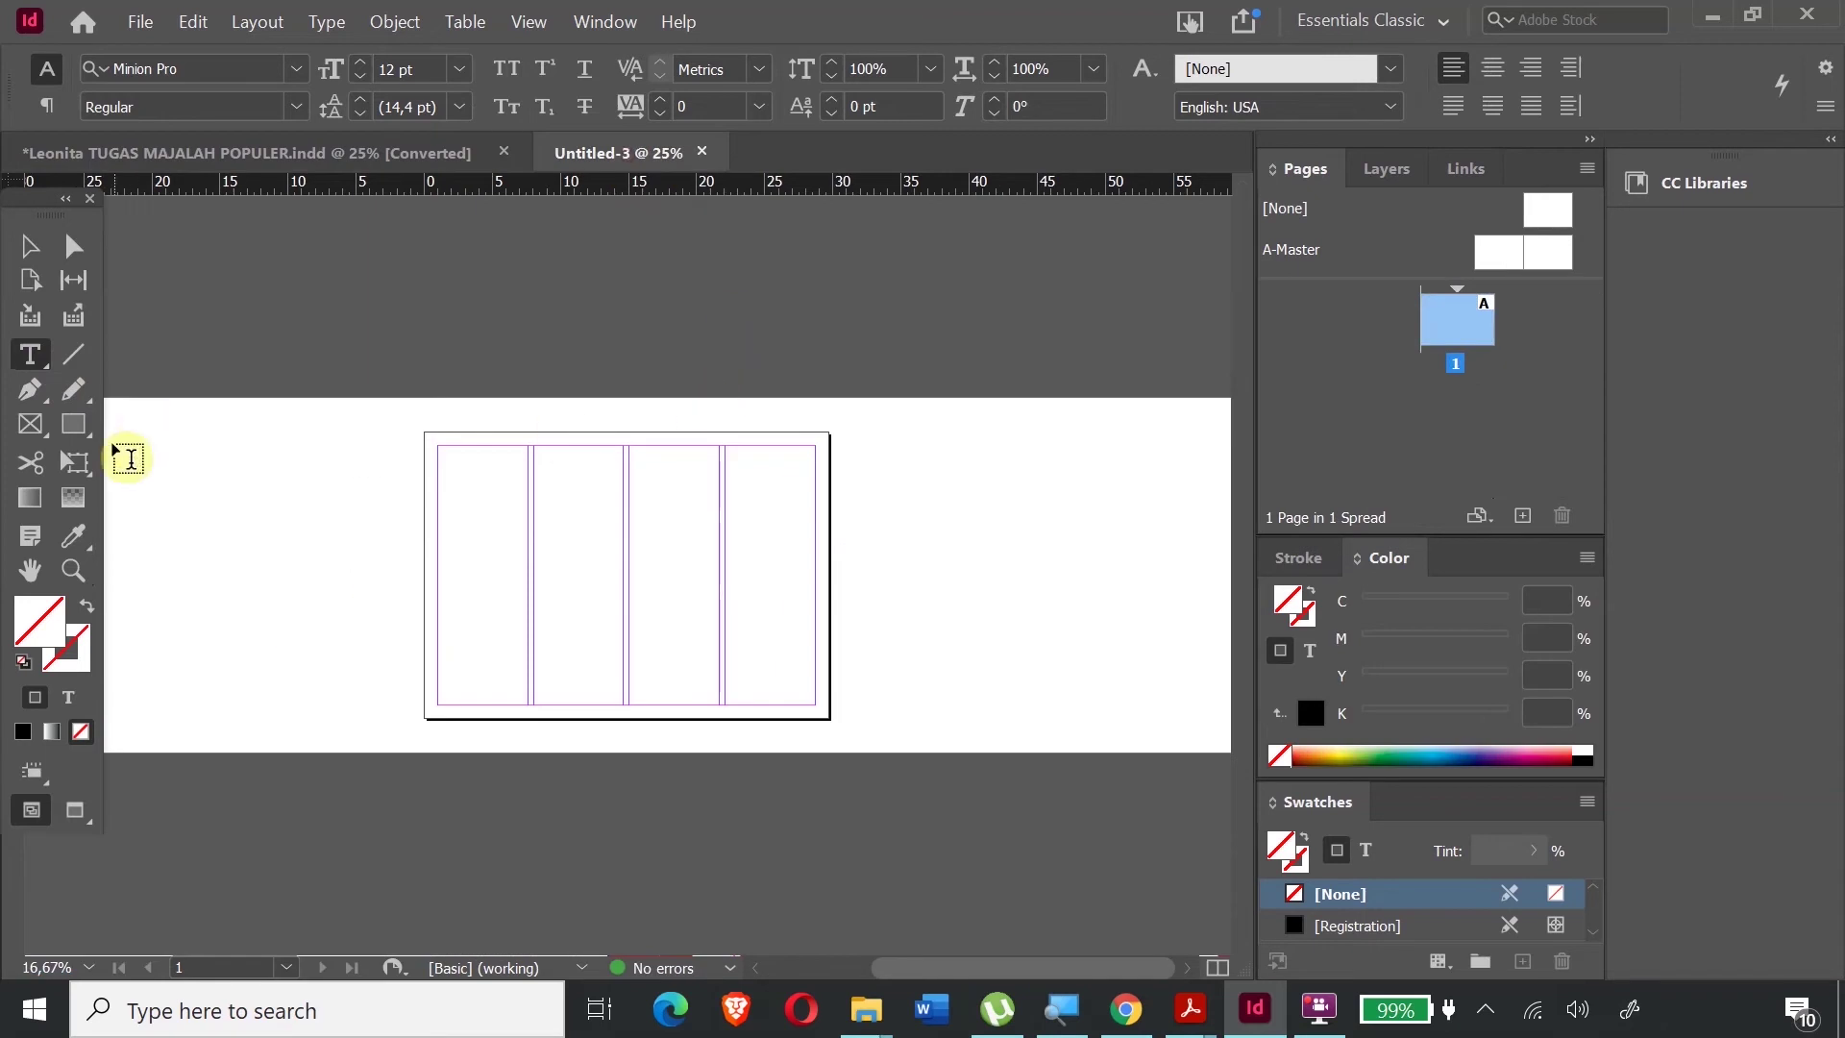
pyautogui.moveTo(173, 436); pyautogui.dragTo(477, 535)
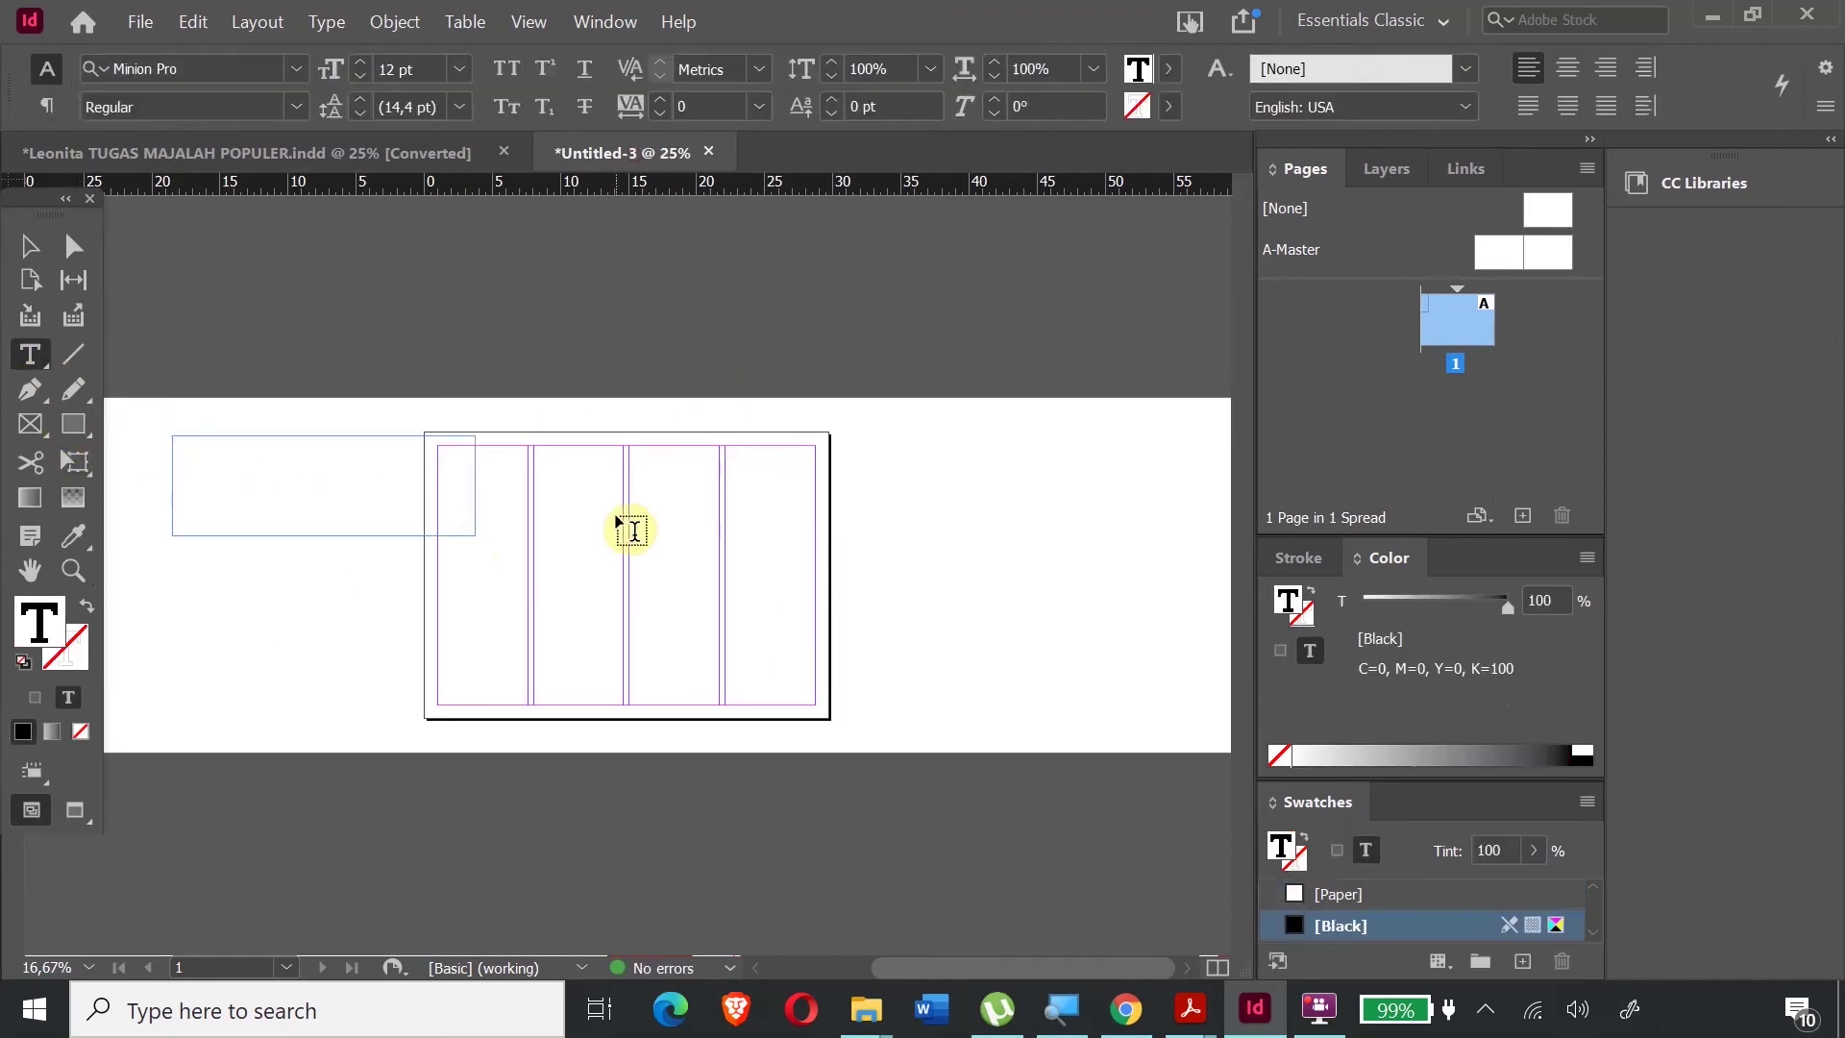
pyautogui.write('asdasdasd')
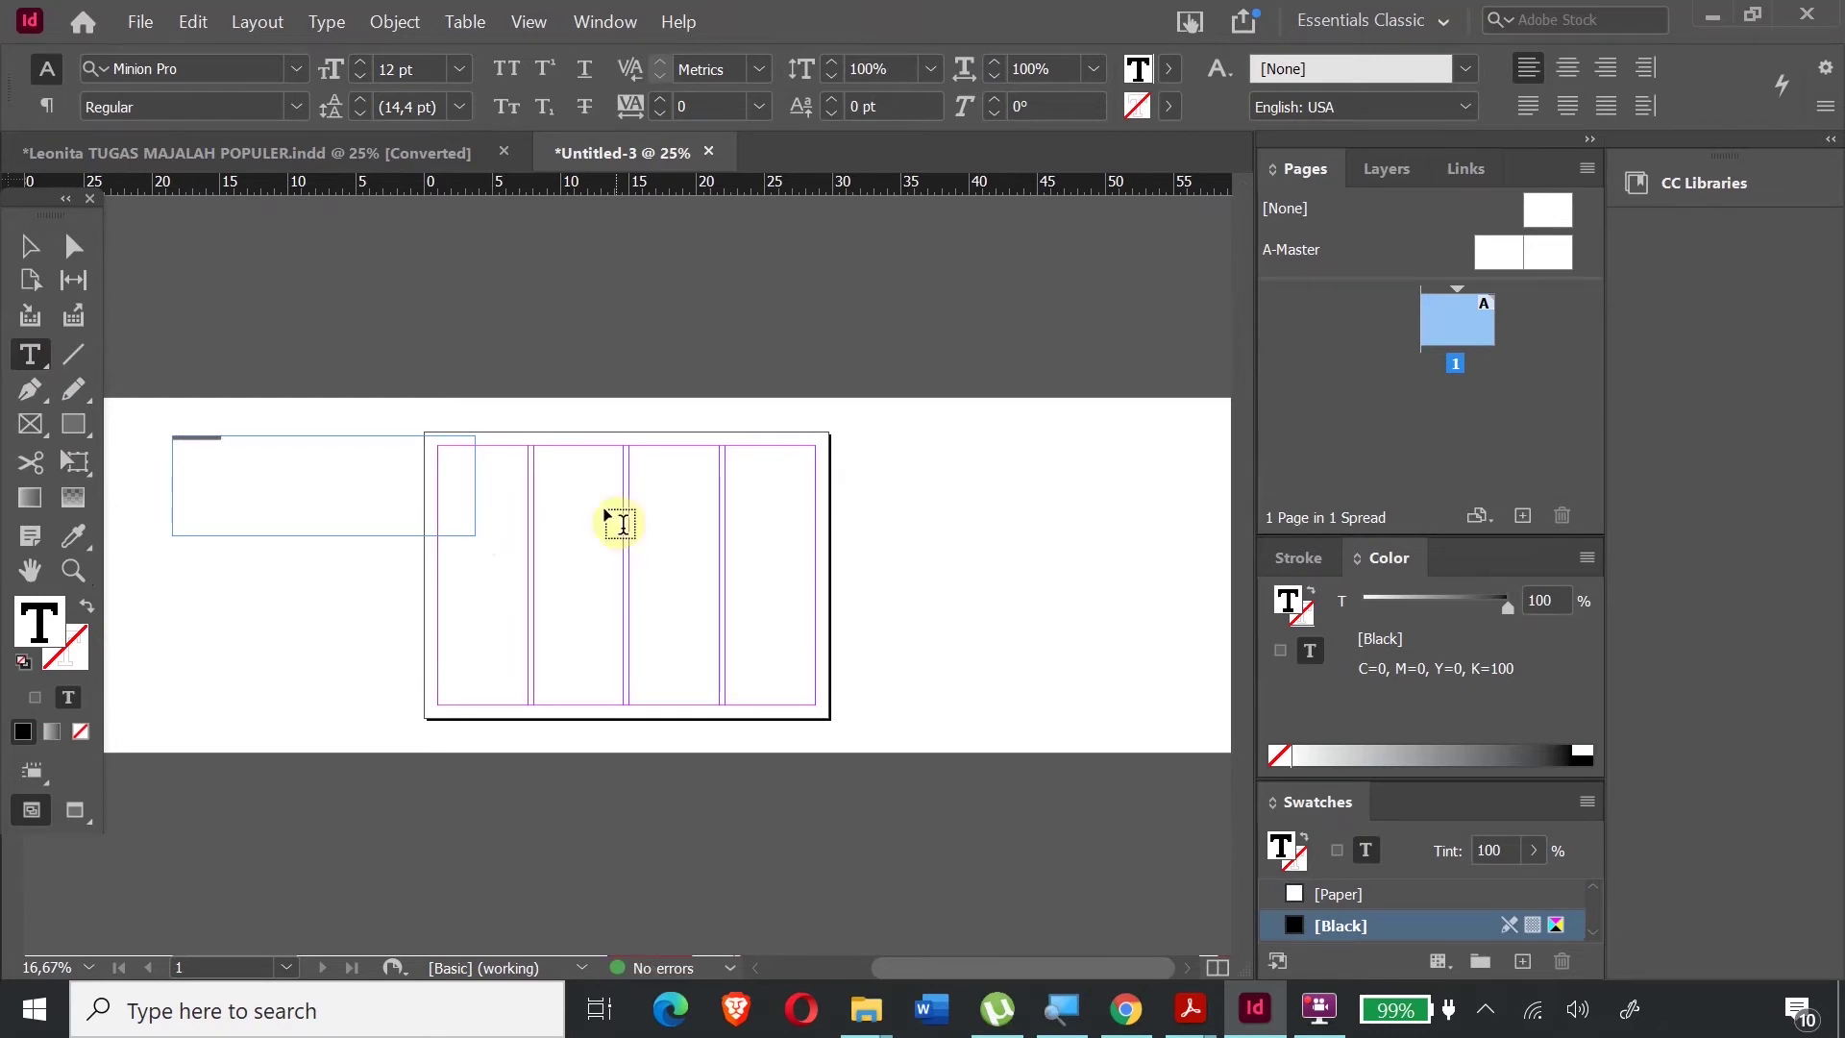
# - Set the word ENTERTAINMENT in Neo Sans Std Bold and enlarge it to 44 pt
pyautogui.click(34, 249)
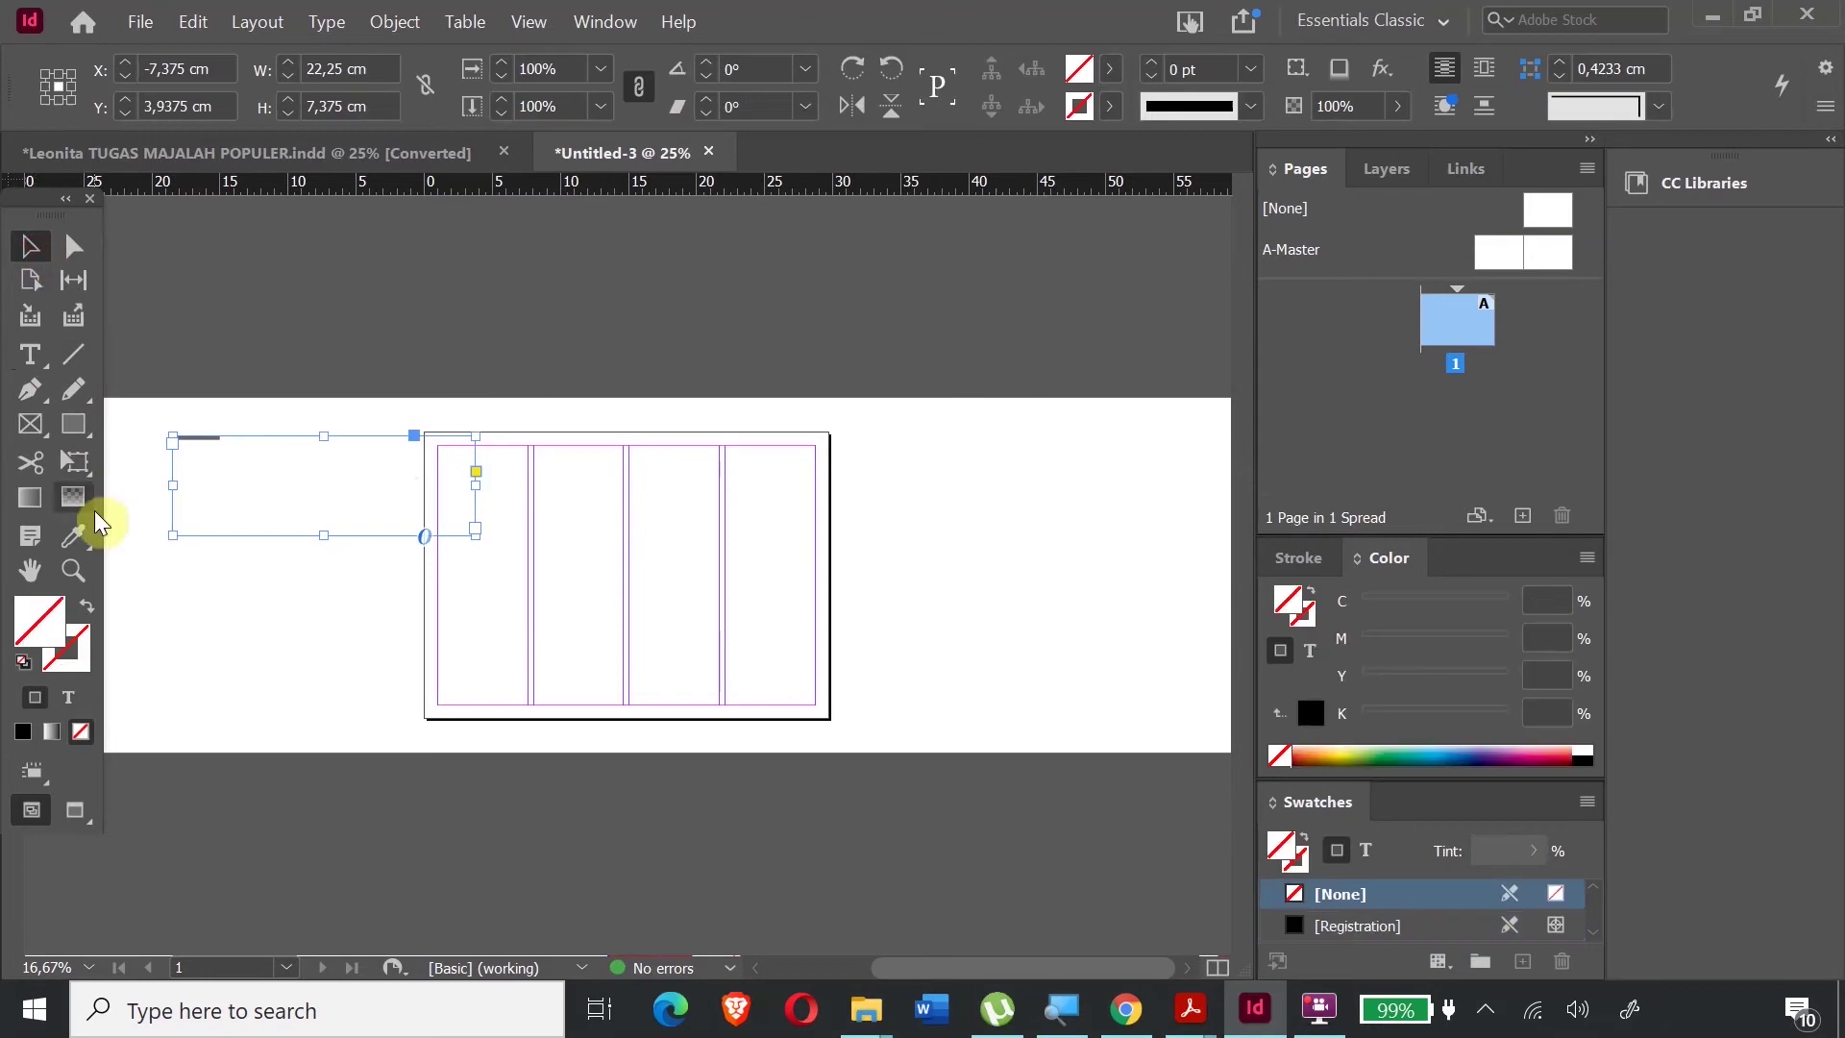
pyautogui.click(73, 569)
pyautogui.moveTo(165, 417); pyautogui.dragTo(294, 509)
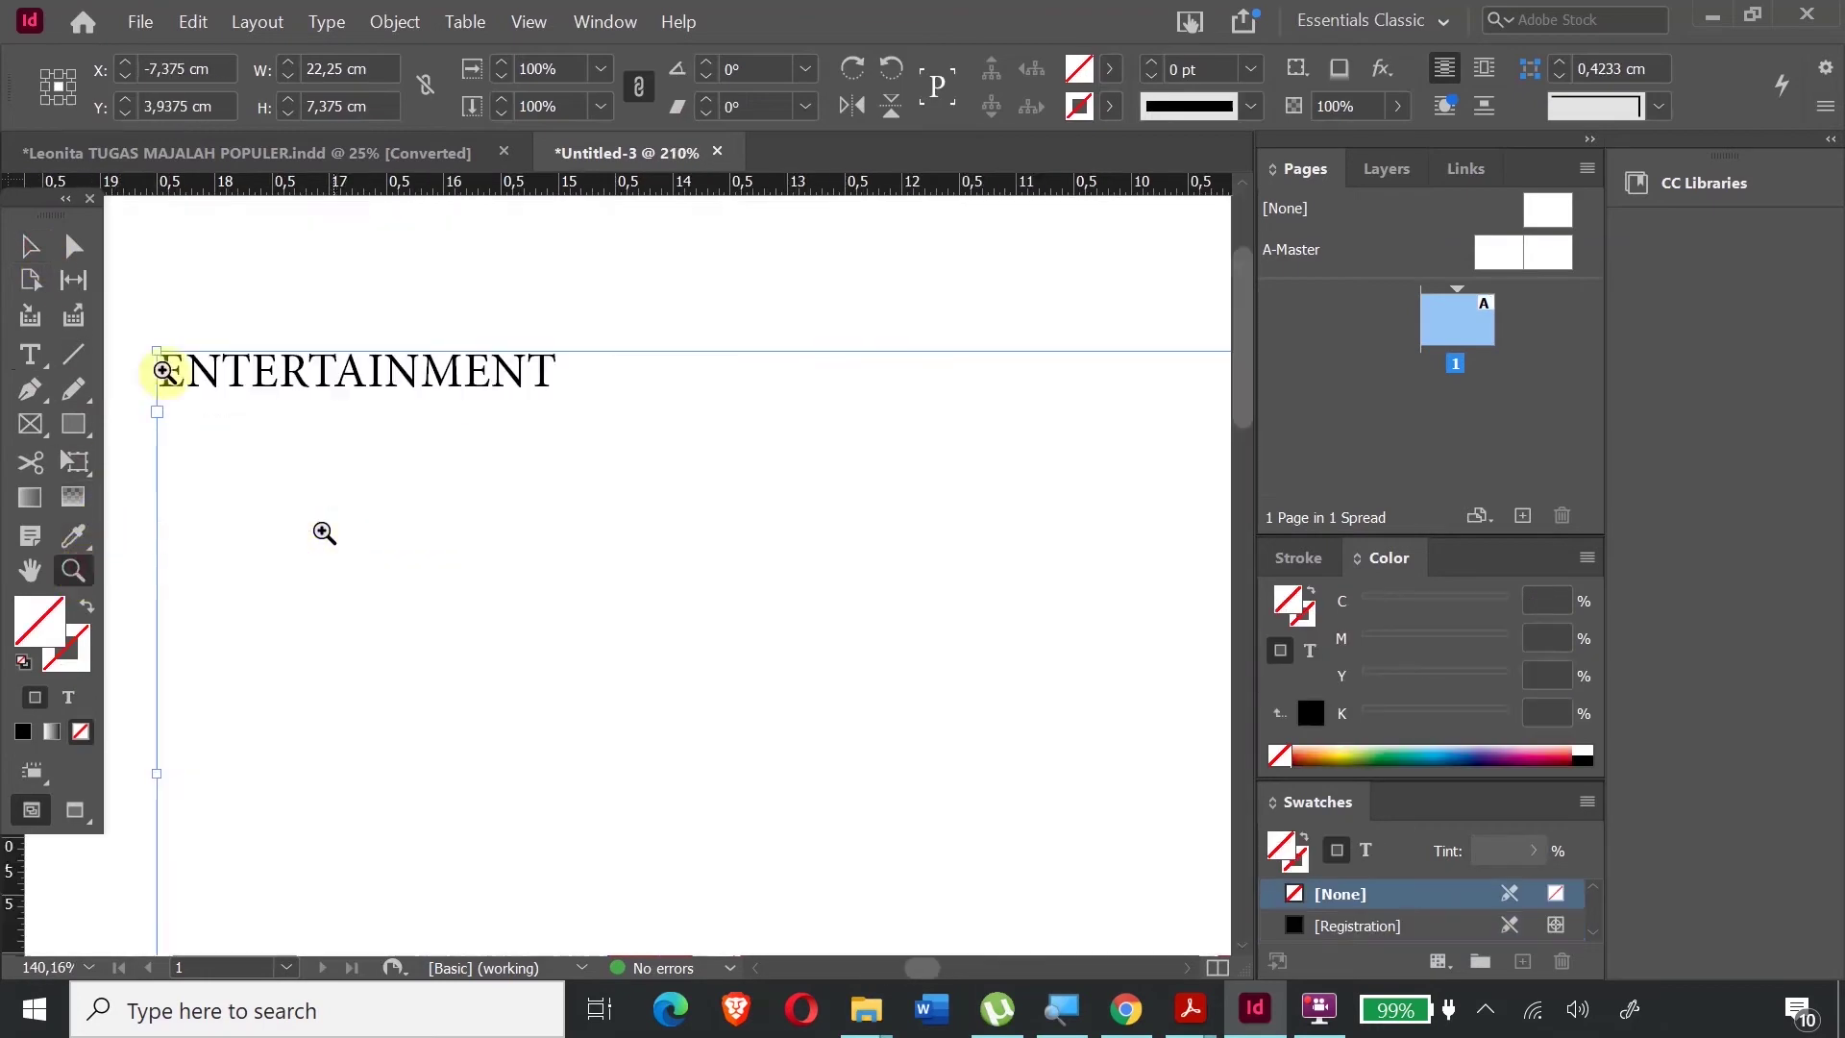
pyautogui.click(30, 355)
pyautogui.moveTo(576, 374); pyautogui.dragTo(117, 352)
pyautogui.click(296, 68)
pyautogui.scroll(-15, 529, 636)
pyautogui.scroll(-20, 535, 649)
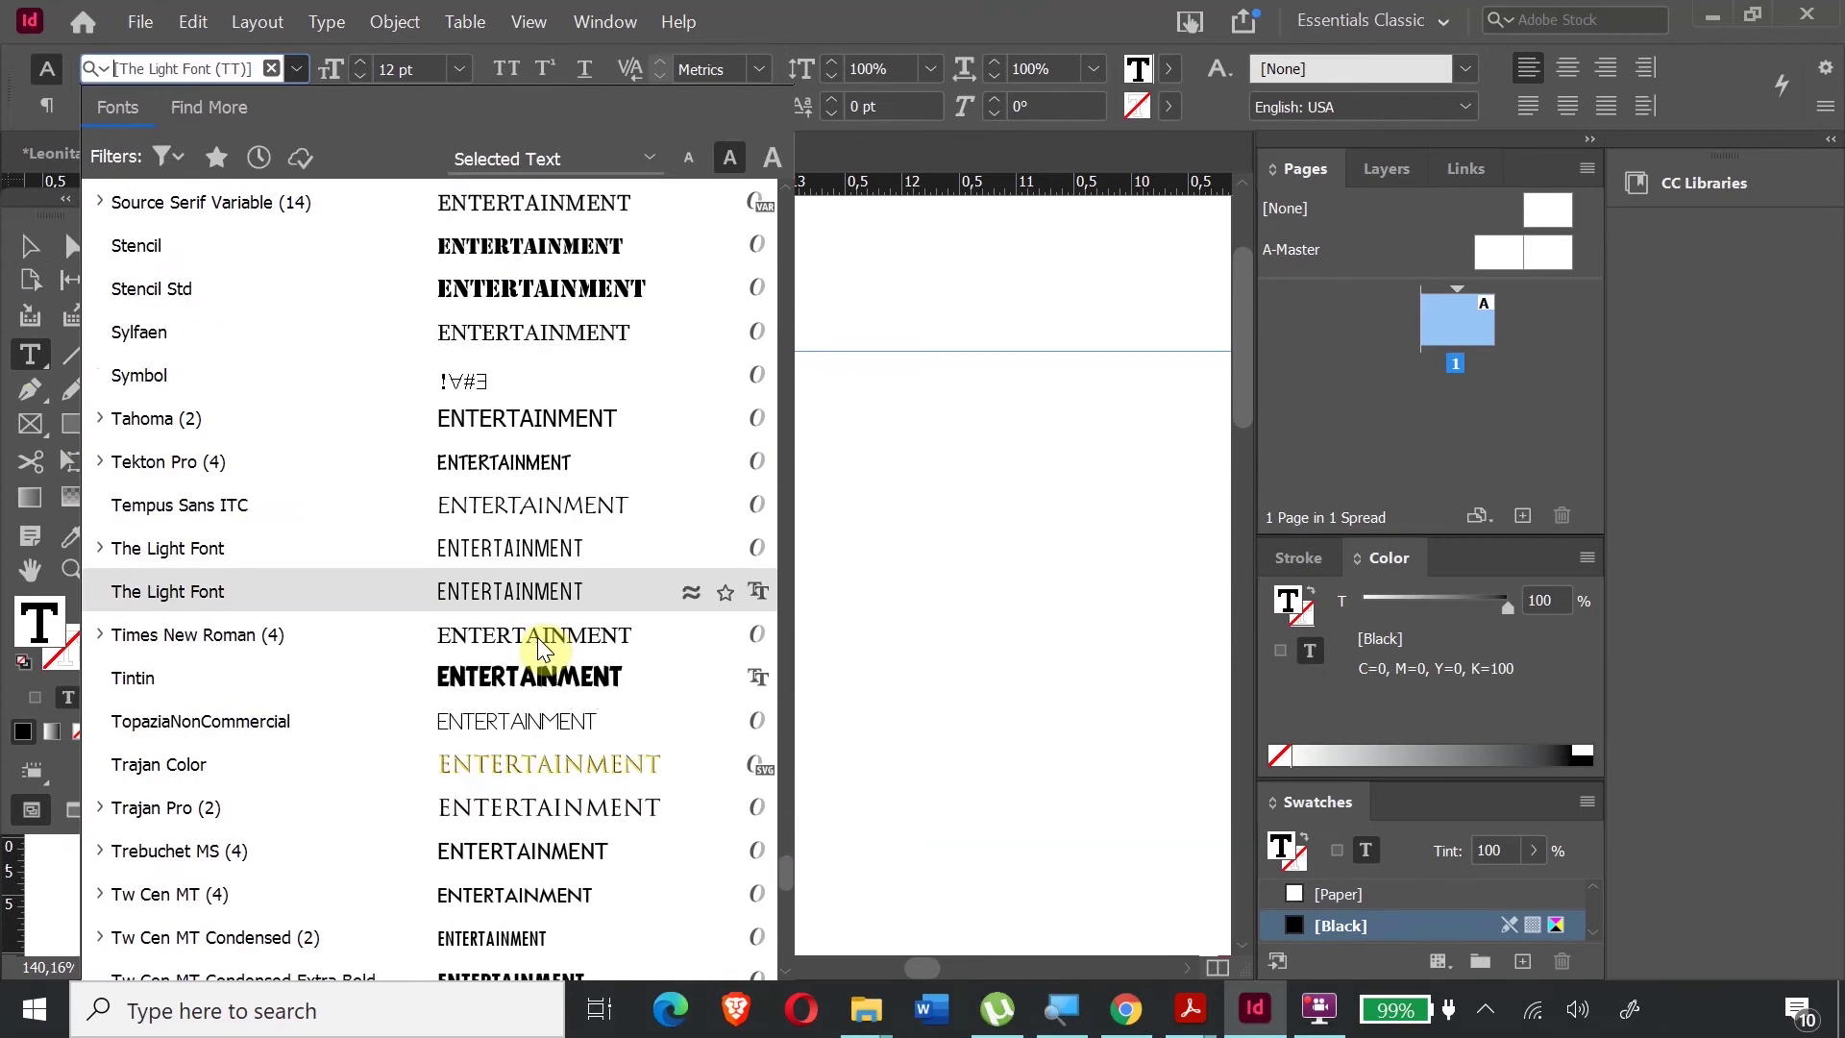
pyautogui.scroll(20, 506, 524)
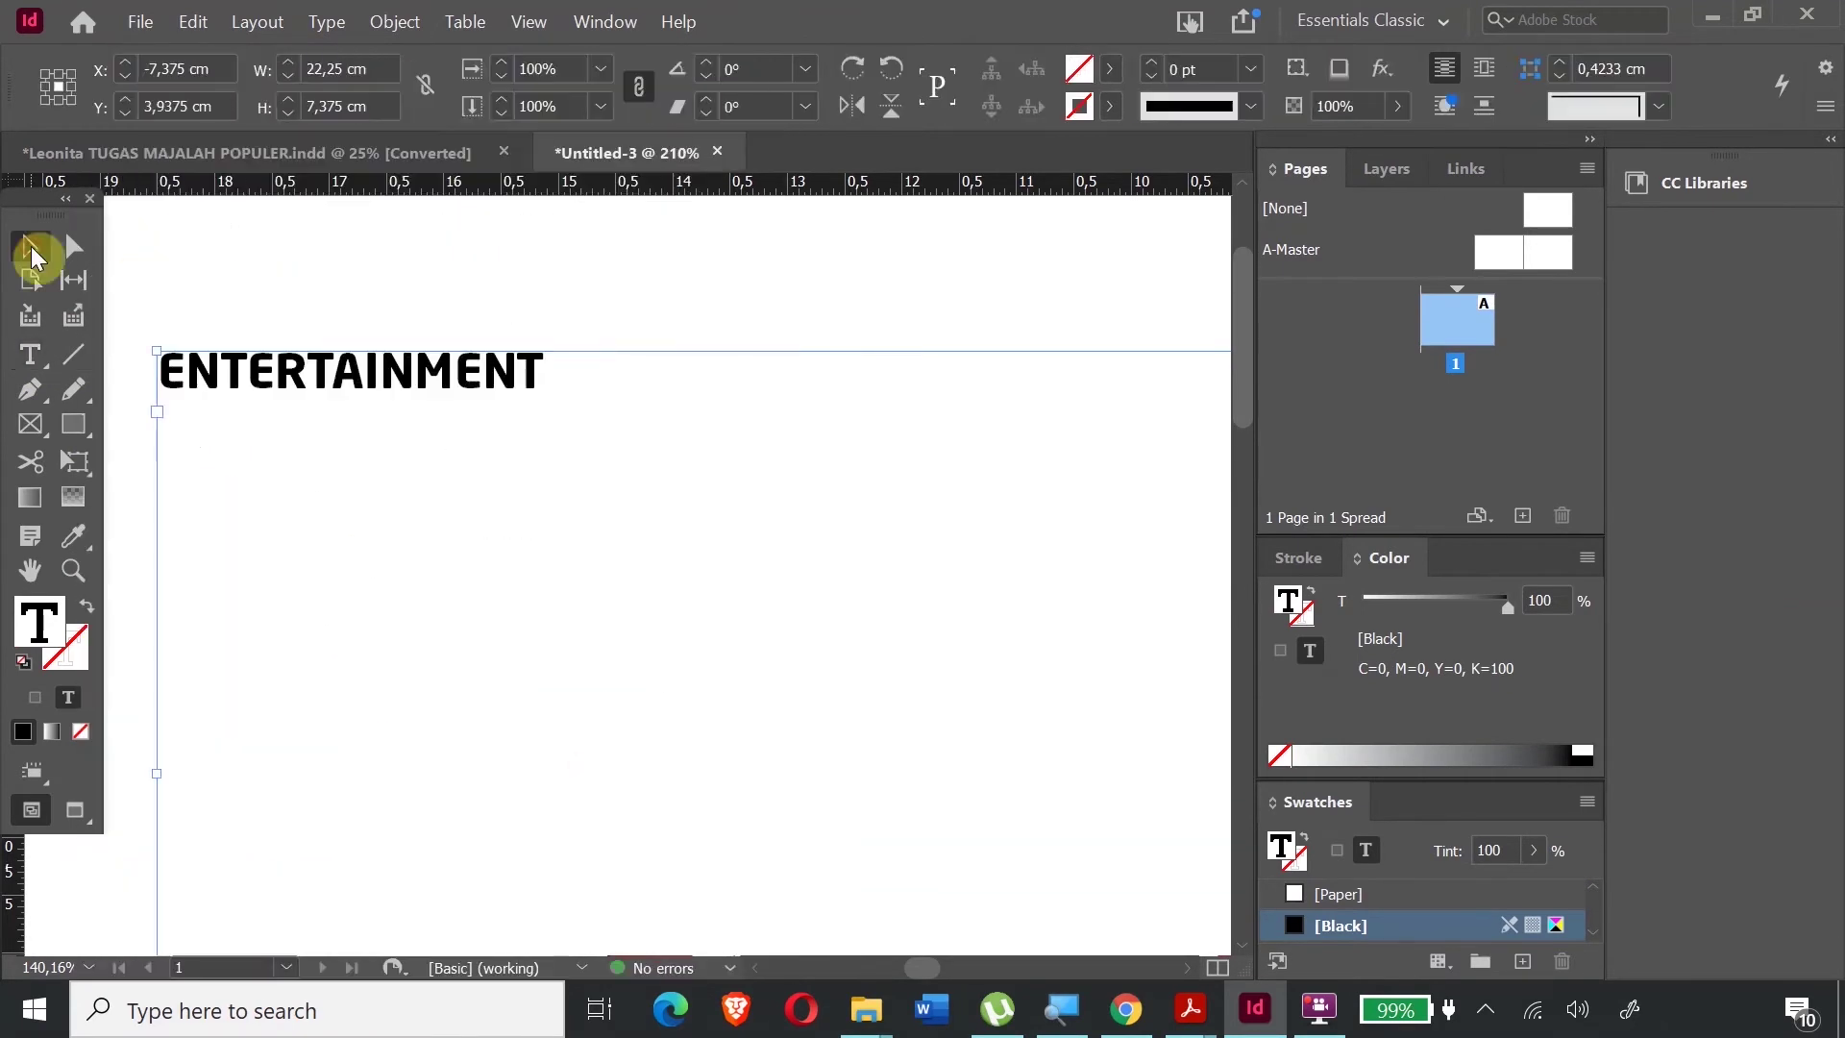
pyautogui.tripleClick(309, 383)
pyautogui.click(361, 61)
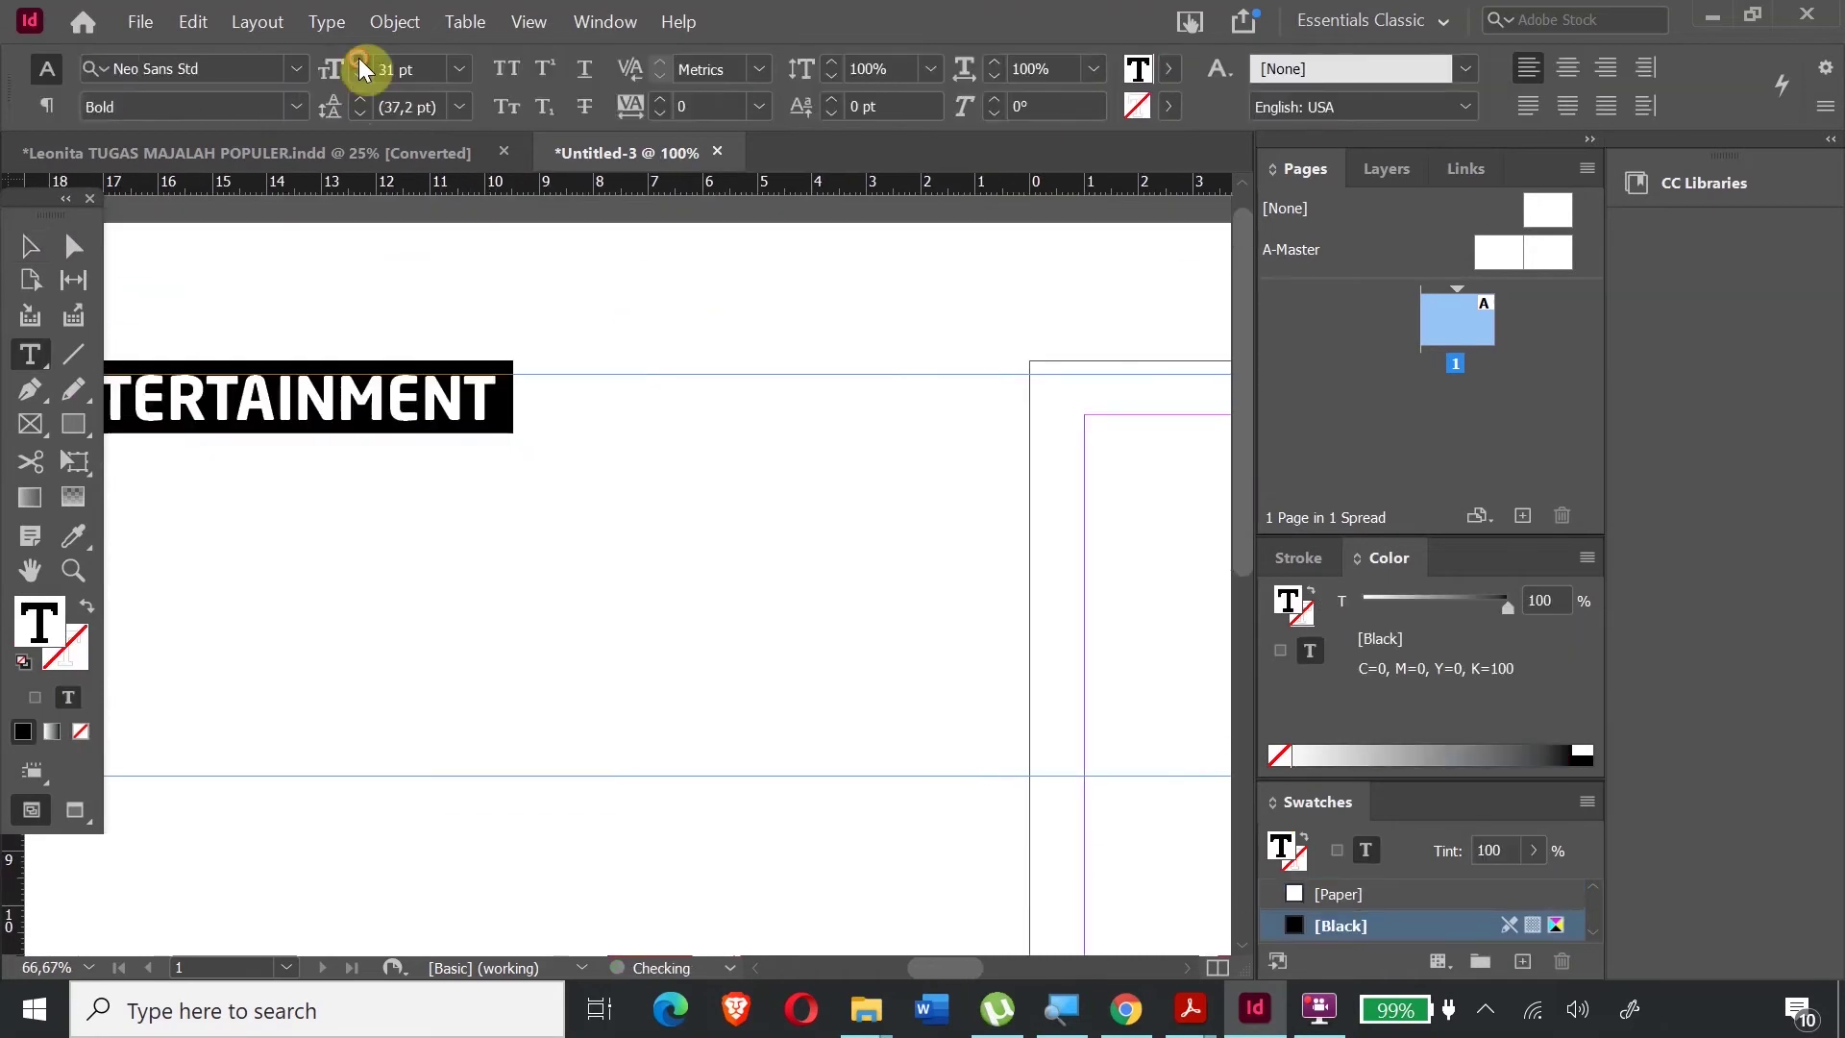
# - Shrink the ENTERTAINMENT text frame to fit closely around its word, about 13 by 1.65 cm
pyautogui.click(30, 247)
pyautogui.hotkey('ctrl', '-')
pyautogui.moveTo(626, 530); pyautogui.dragTo(626, 373)
pyautogui.moveTo(929, 374); pyautogui.dragTo(679, 373)
# - Duplicate the ENTERTAINMENT frame directly below it, make the copy taller, and replace its text with Monthly
pyautogui.click(491, 358)
pyautogui.hotkey('ctrl', 'c')
pyautogui.hotkey('ctrl', 'v')
pyautogui.moveTo(635, 593); pyautogui.dragTo(449, 443)
pyautogui.moveTo(442, 475); pyautogui.dragTo(442, 662)
pyautogui.doubleClick(417, 452)
pyautogui.doubleClick(611, 451)
pyautogui.write('Monthly')
# - Set the word Monthly in the Carmina Blk BT font, Black Italic style
pyautogui.moveTo(437, 452); pyautogui.dragTo(272, 378)
pyautogui.click(296, 68)
pyautogui.click(533, 469)
# - Trim the Monthly frame around its text and scale it to about 88 pt, directly beneath ENTERTAINMENT
pyautogui.click(30, 247)
pyautogui.moveTo(442, 662); pyautogui.dragTo(442, 478)
pyautogui.moveTo(620, 478); pyautogui.dragTo(634, 529)
pyautogui.click(74, 462)
pyautogui.moveTo(434, 482); pyautogui.dragTo(501, 432)
pyautogui.click(29, 248)
pyautogui.click(464, 657)
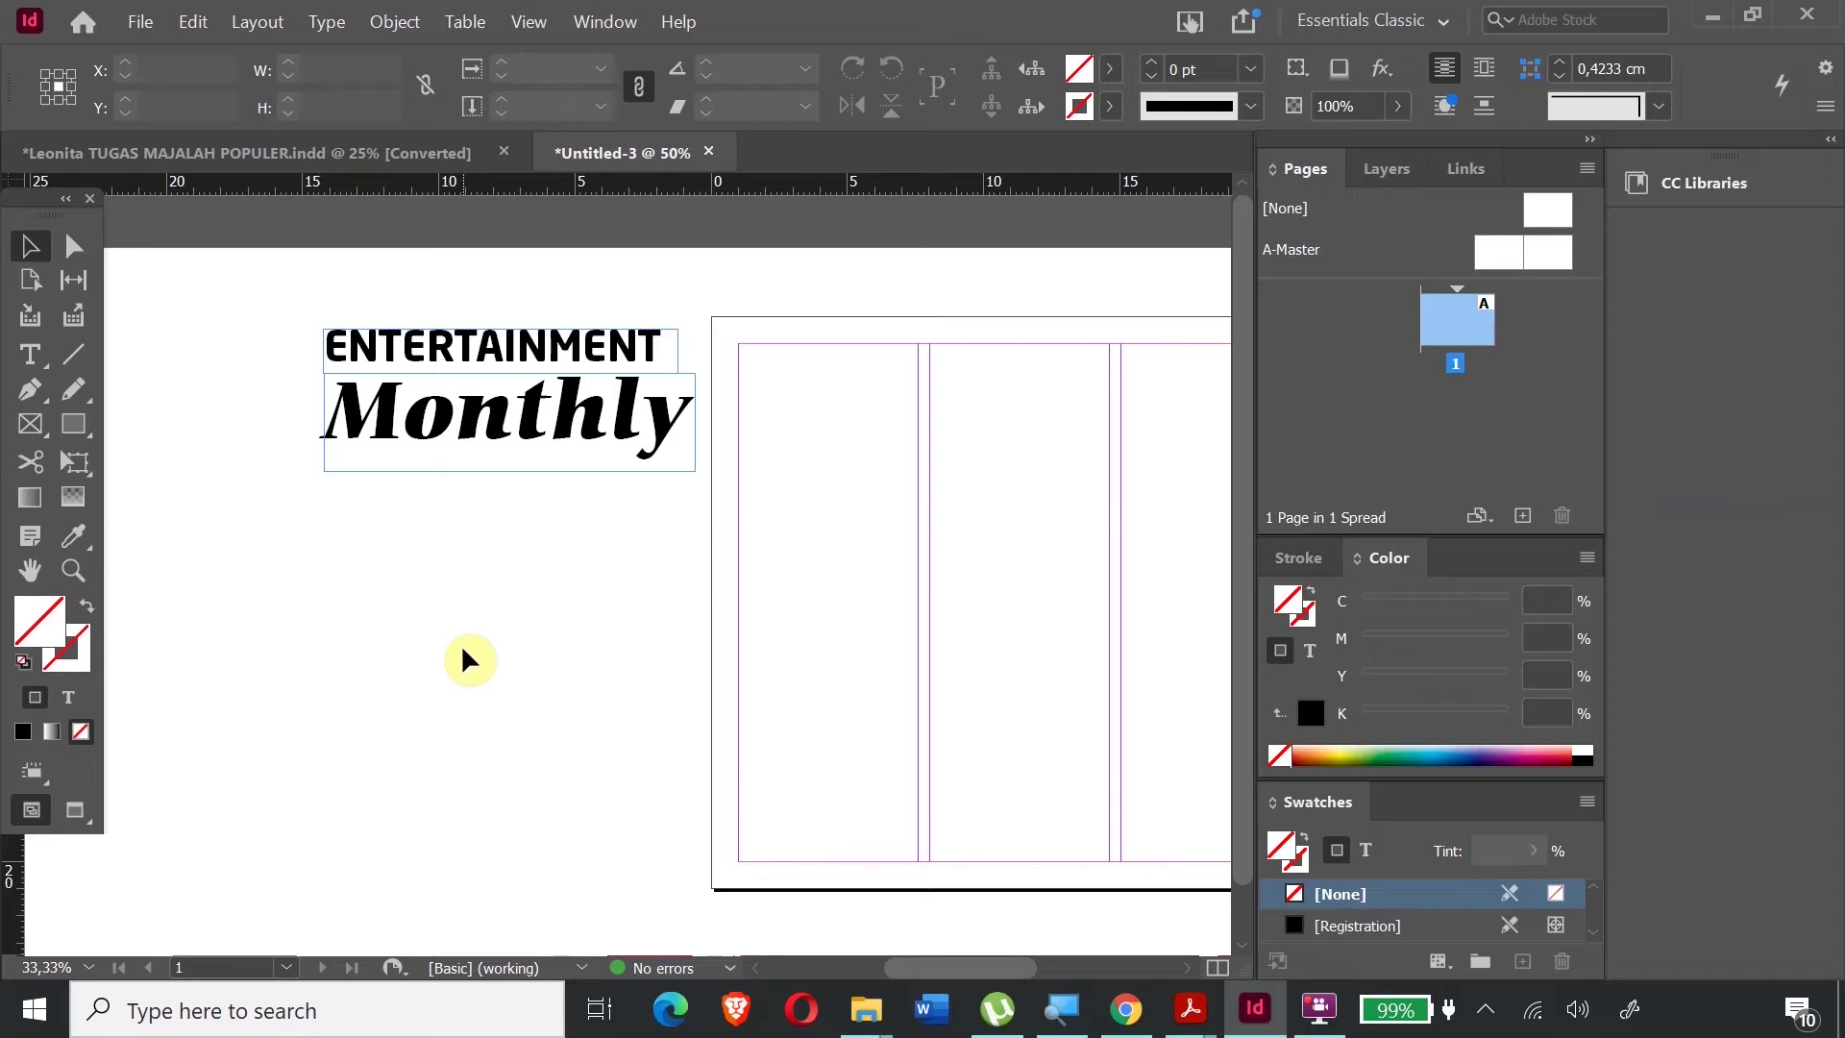
# - Check which font the word Monthly uses in the font list, without changing it
pyautogui.click(475, 416)
pyautogui.doubleClick(623, 429)
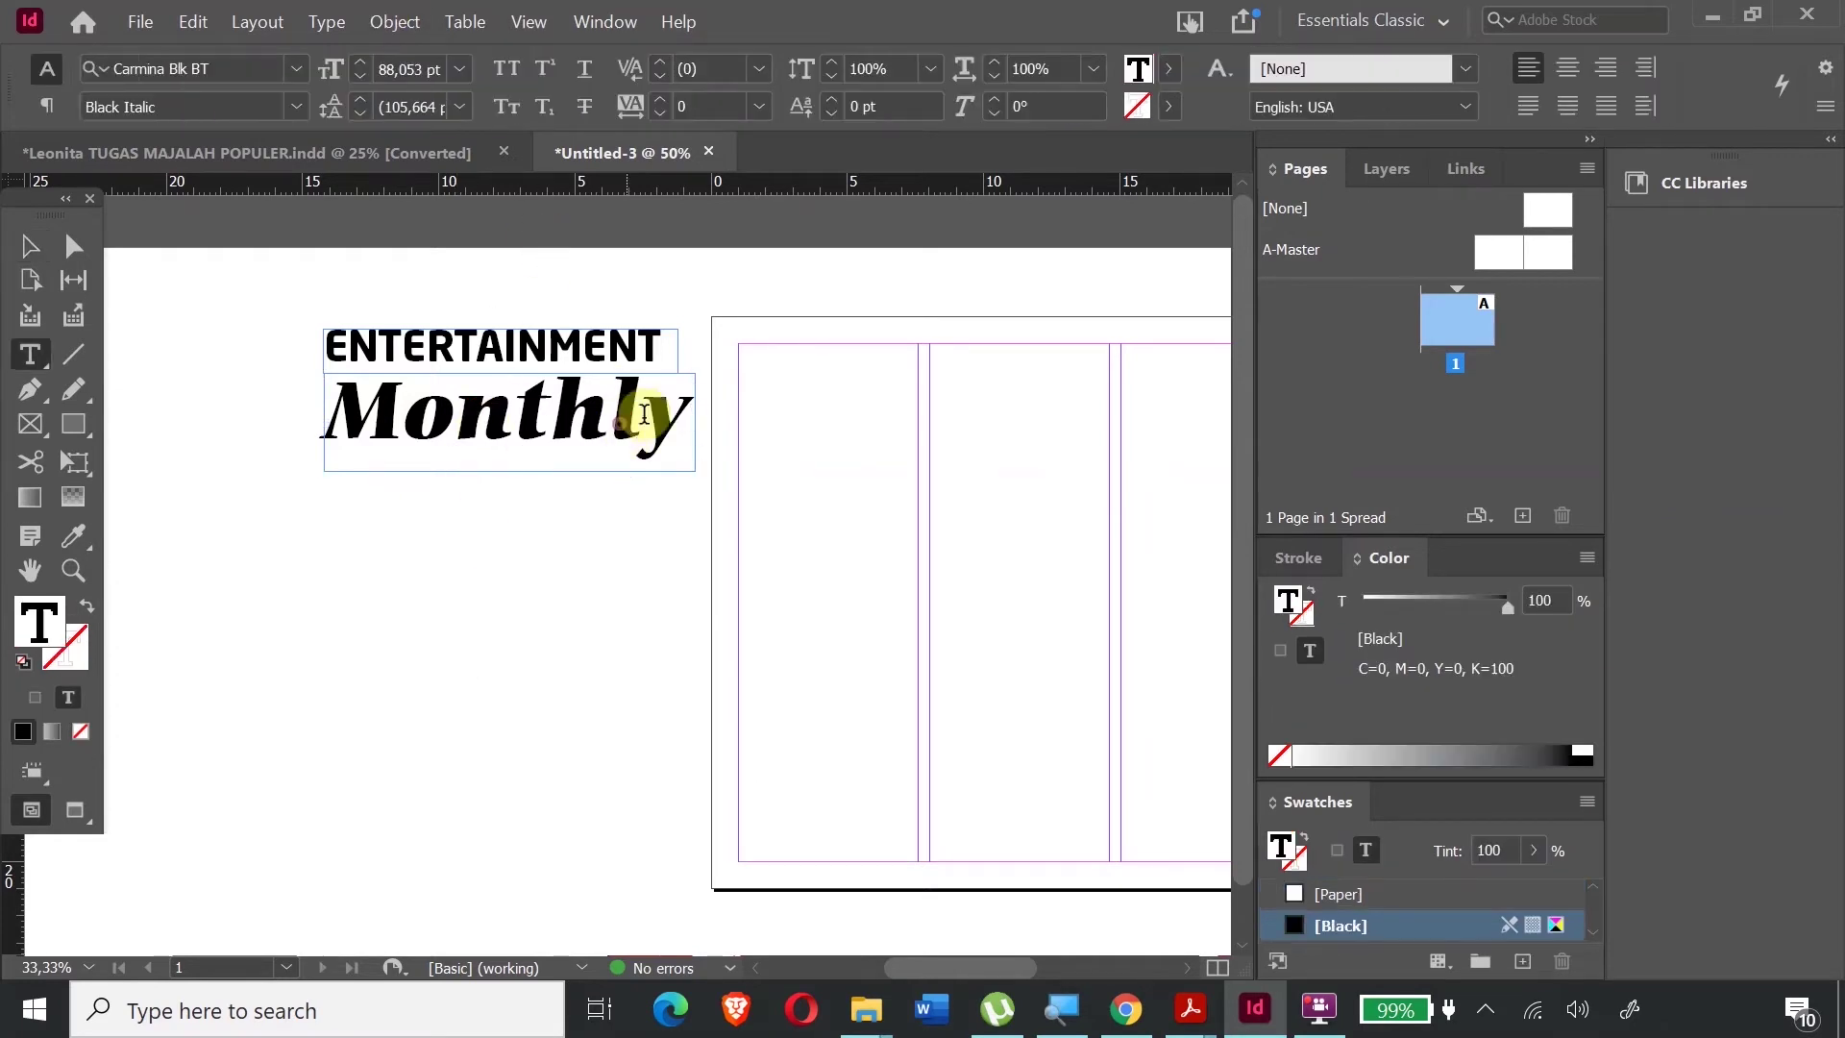
pyautogui.moveTo(679, 413); pyautogui.dragTo(313, 445)
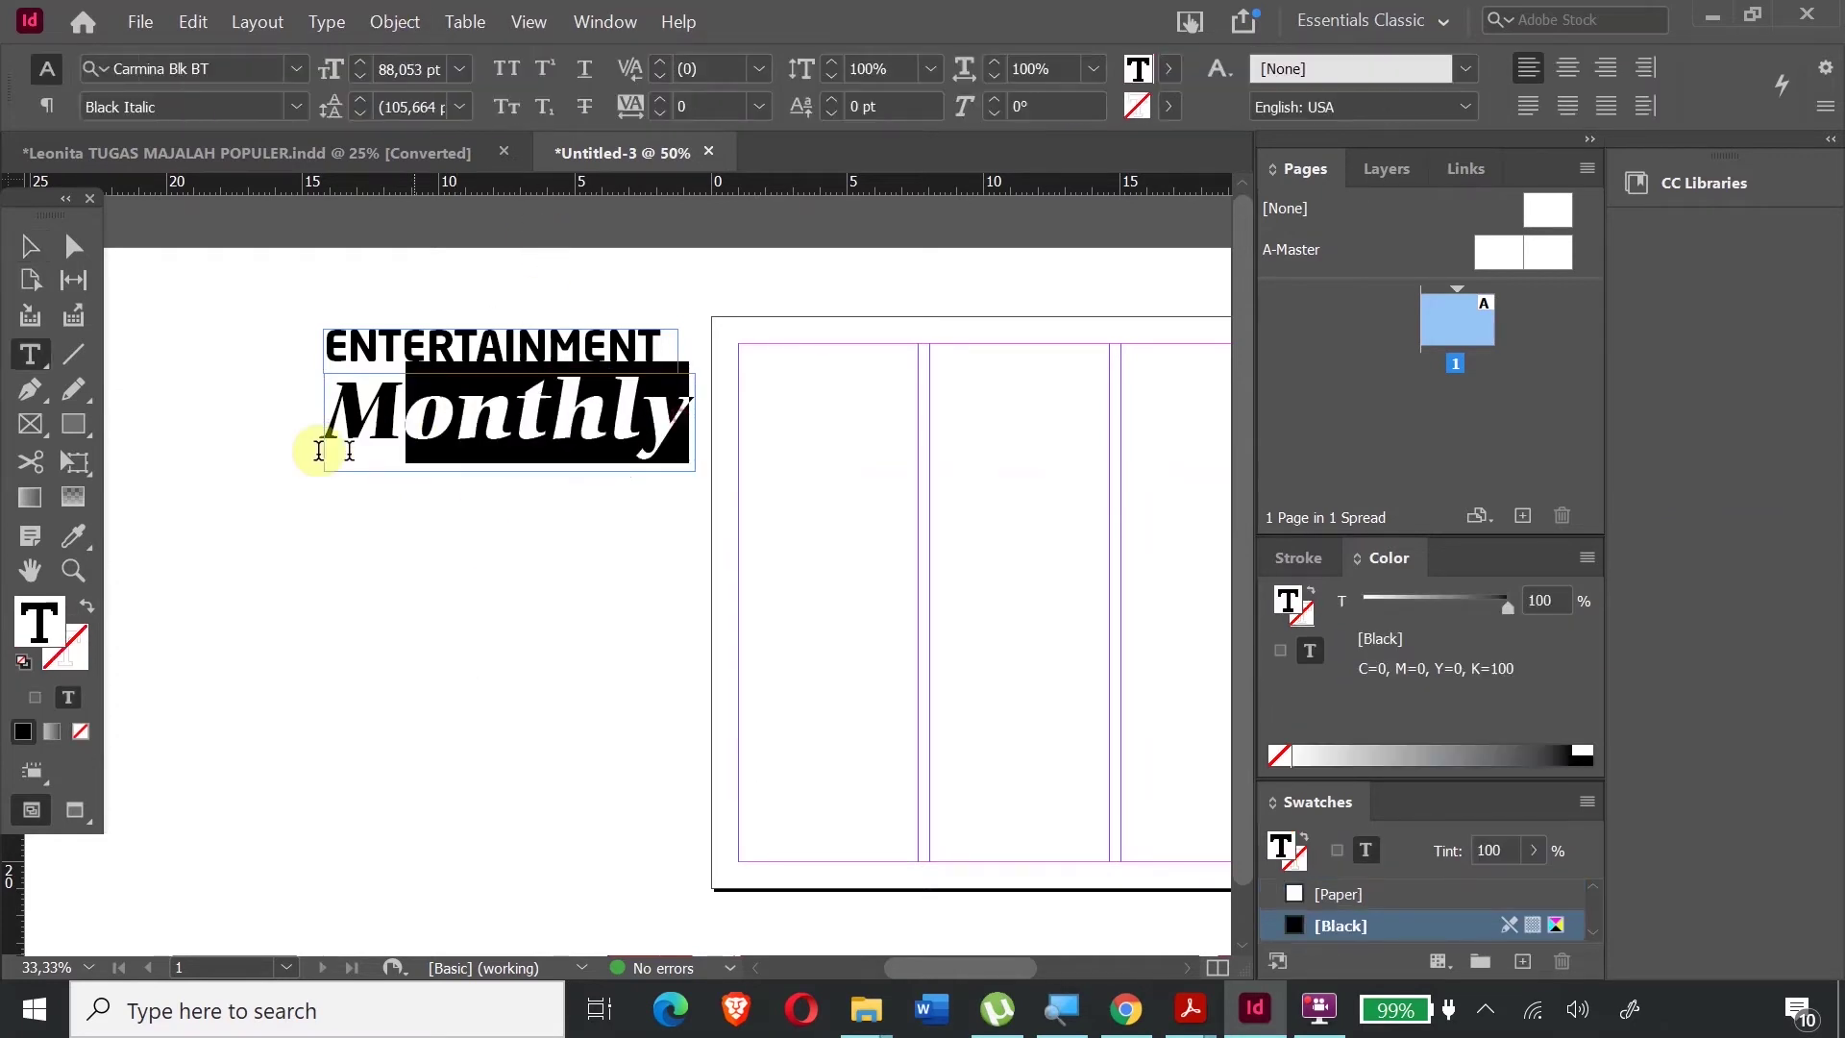
pyautogui.click(298, 68)
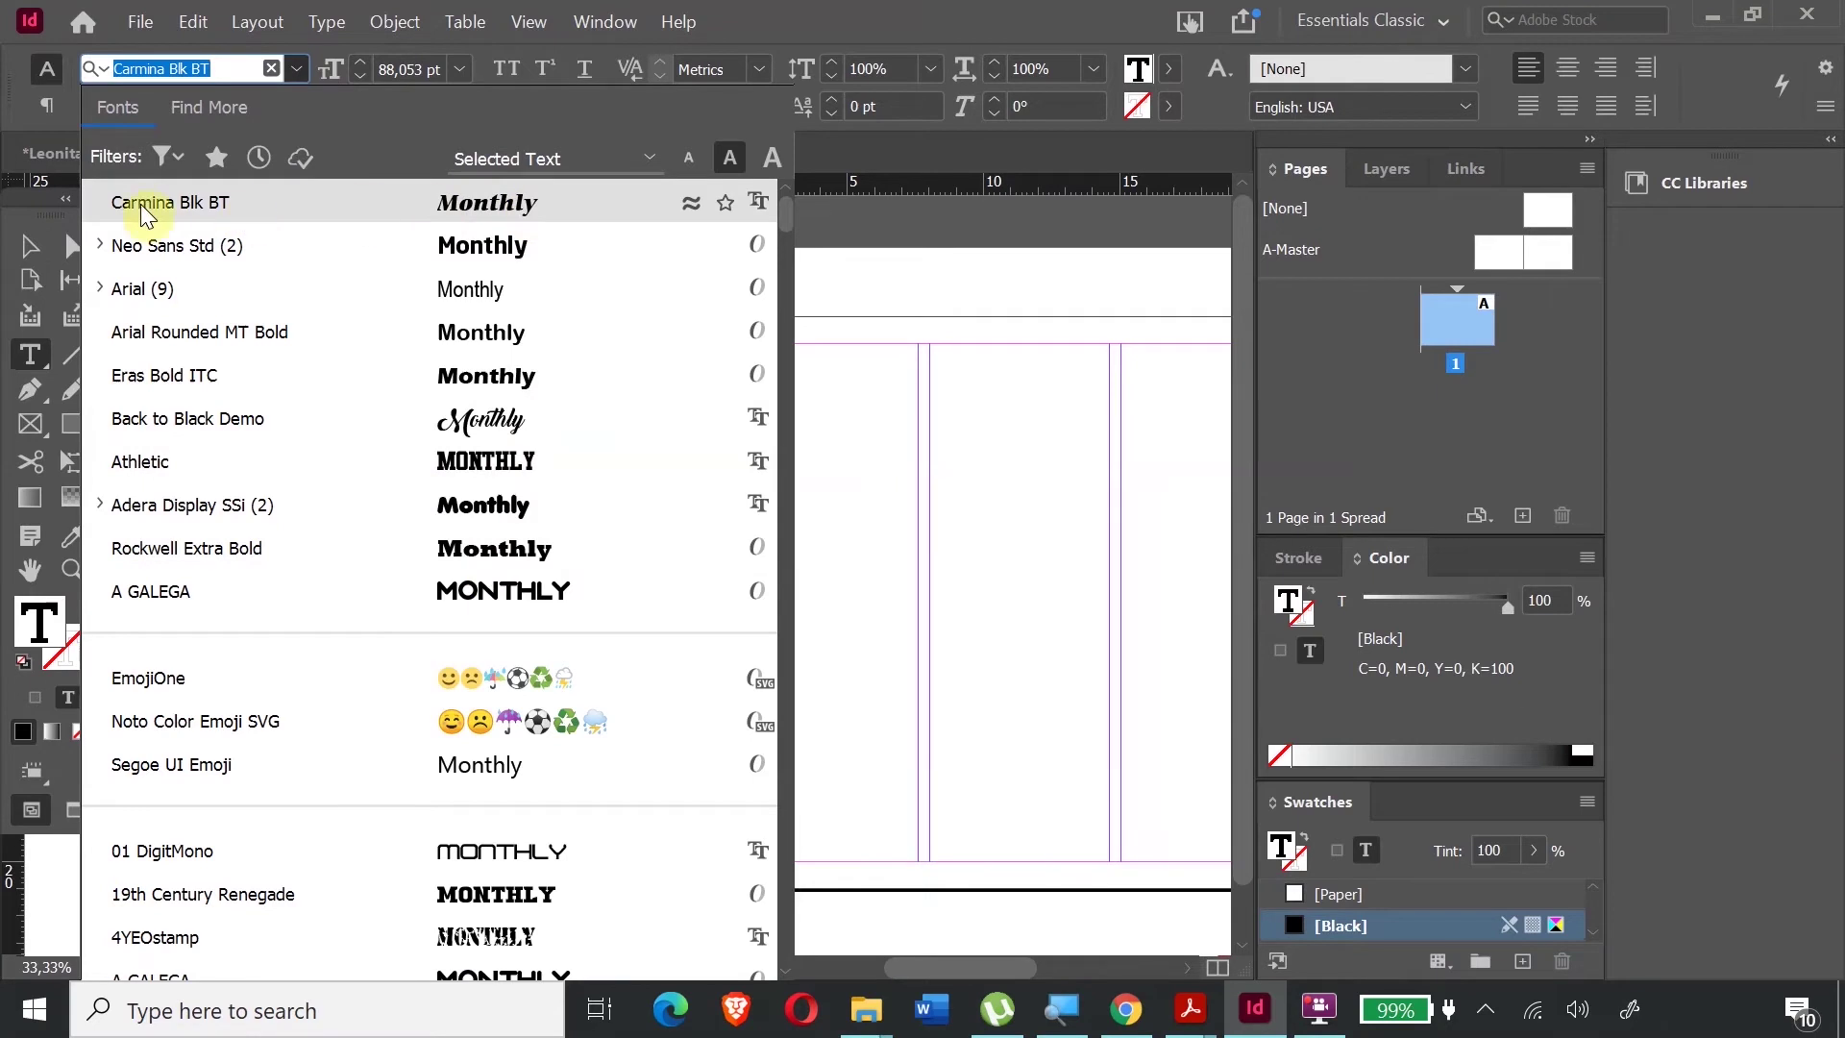
pyautogui.click(873, 146)
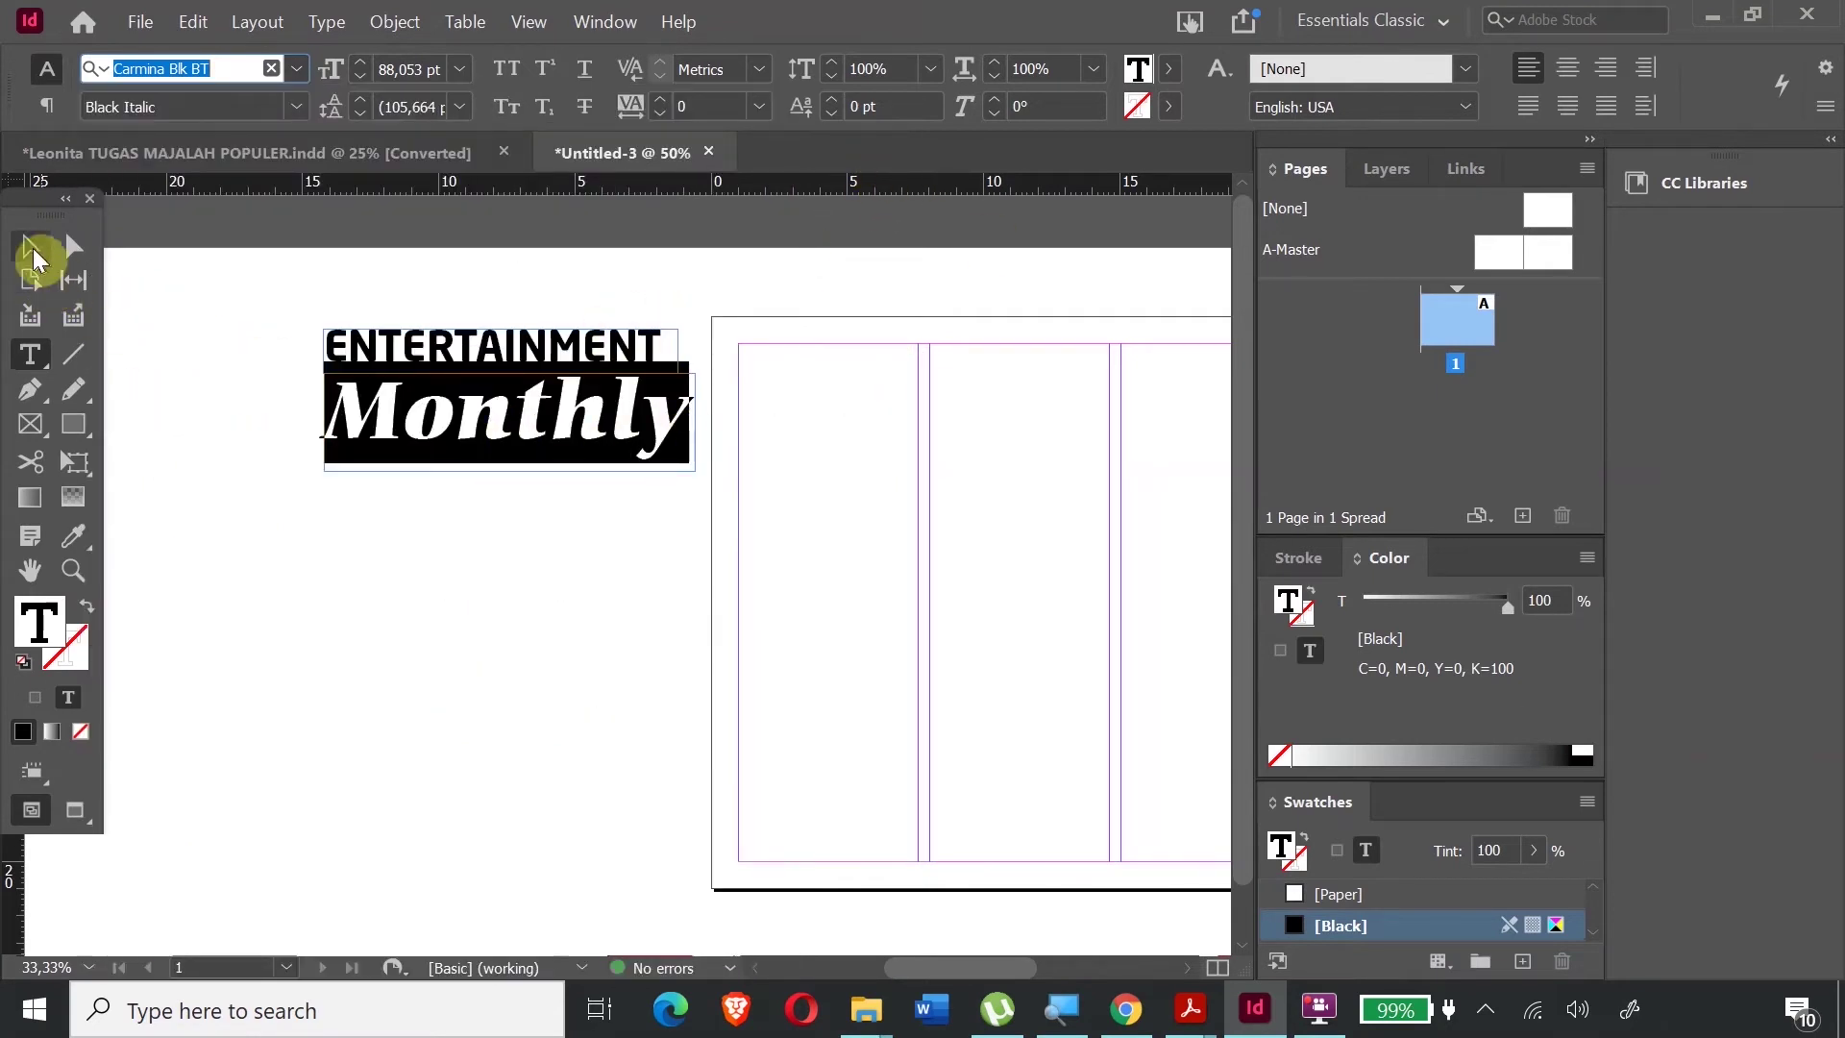
# - Move the ENTERTAINMENT and Monthly frames further up and away from the page on the pasteboard
pyautogui.click(34, 258)
pyautogui.moveTo(459, 352); pyautogui.dragTo(333, 327)
pyautogui.moveTo(415, 415); pyautogui.dragTo(289, 396)
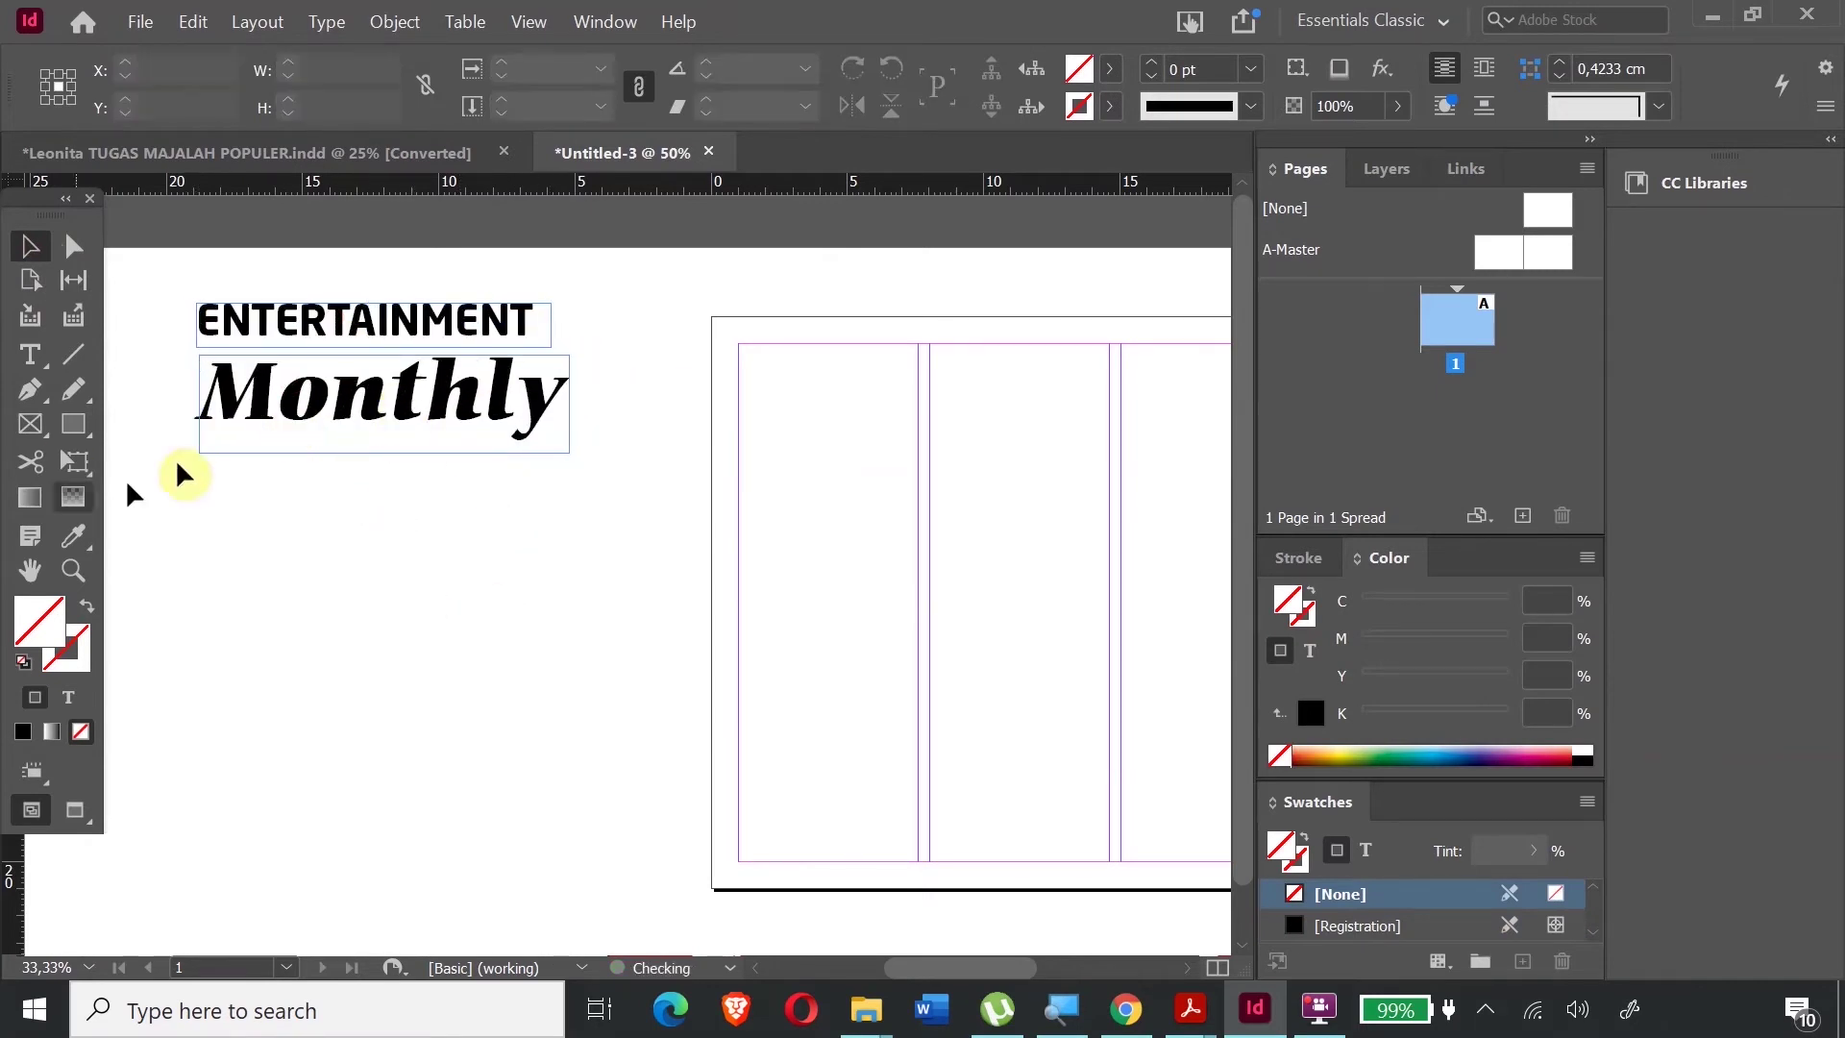
pyautogui.doubleClick(235, 319)
pyautogui.click(30, 246)
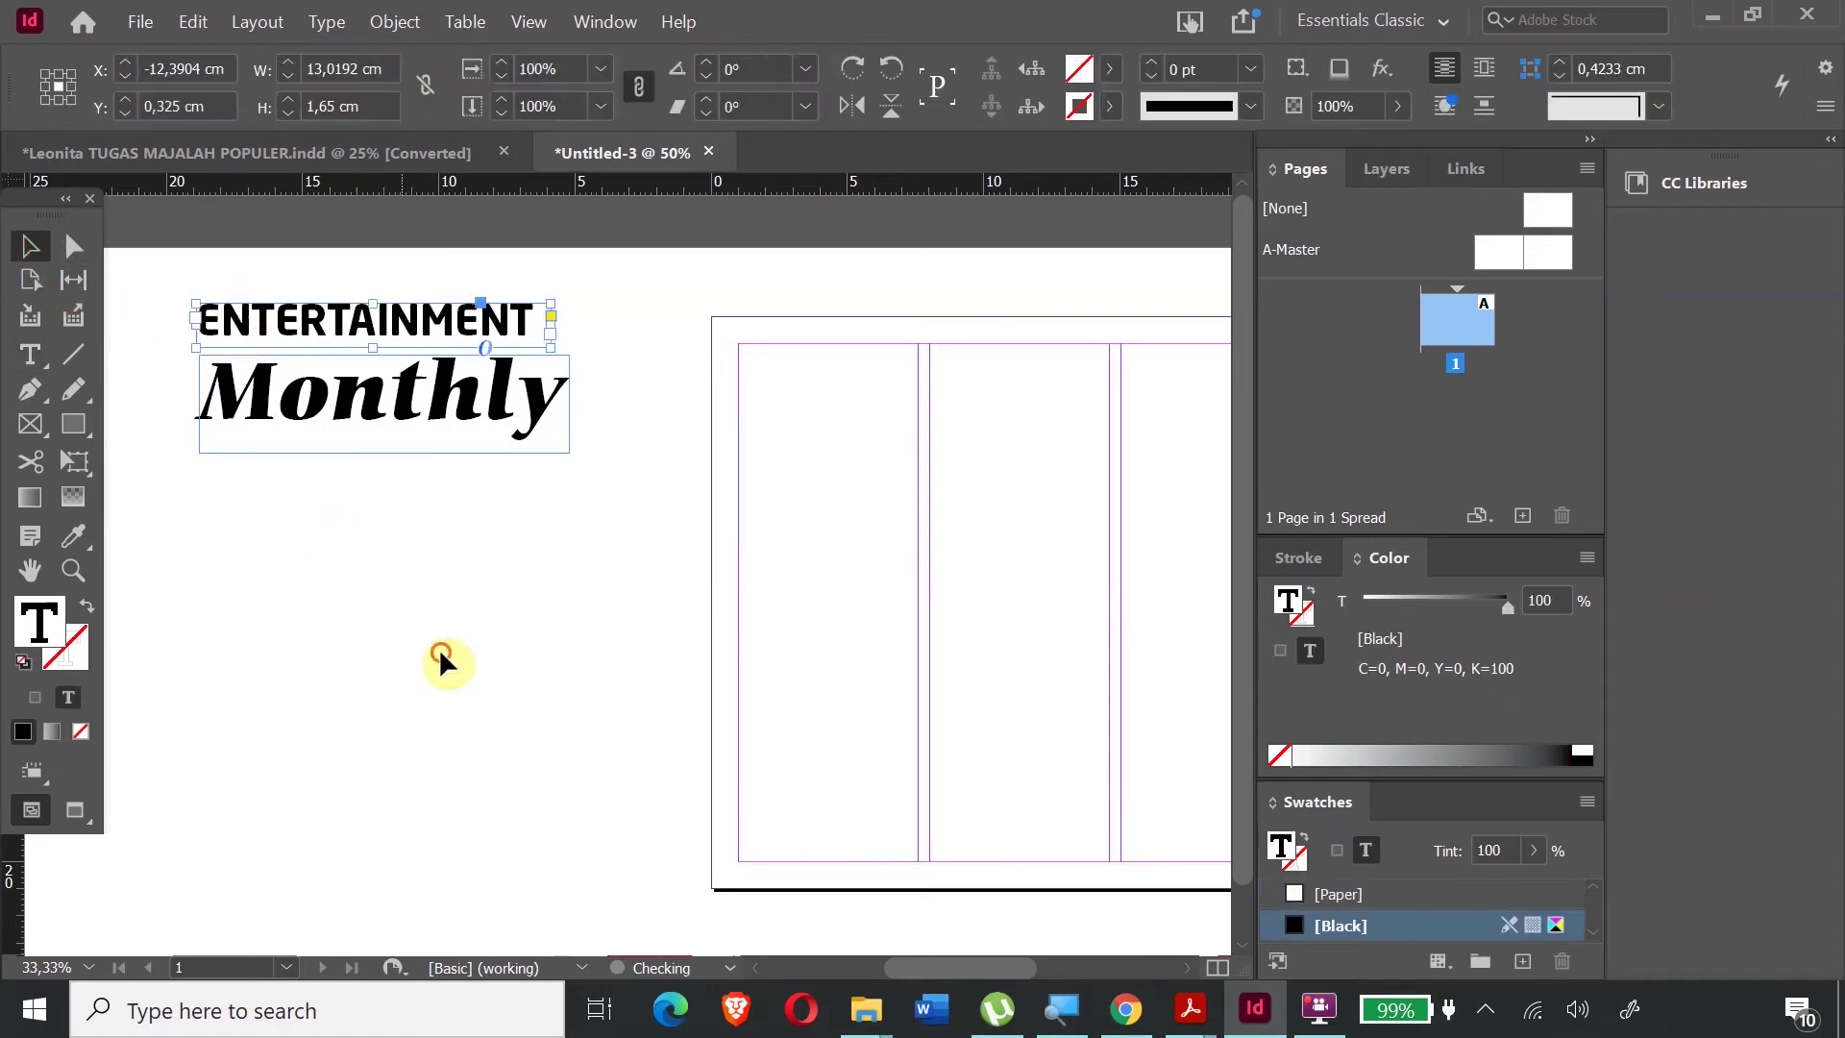
# - Duplicate the ENTERTAINMENT and Monthly frames together and place the copies below the originals
pyautogui.click(444, 659)
pyautogui.click(288, 331)
pyautogui.keyDown('shift'); pyautogui.click(301, 420); pyautogui.keyUp('shift')
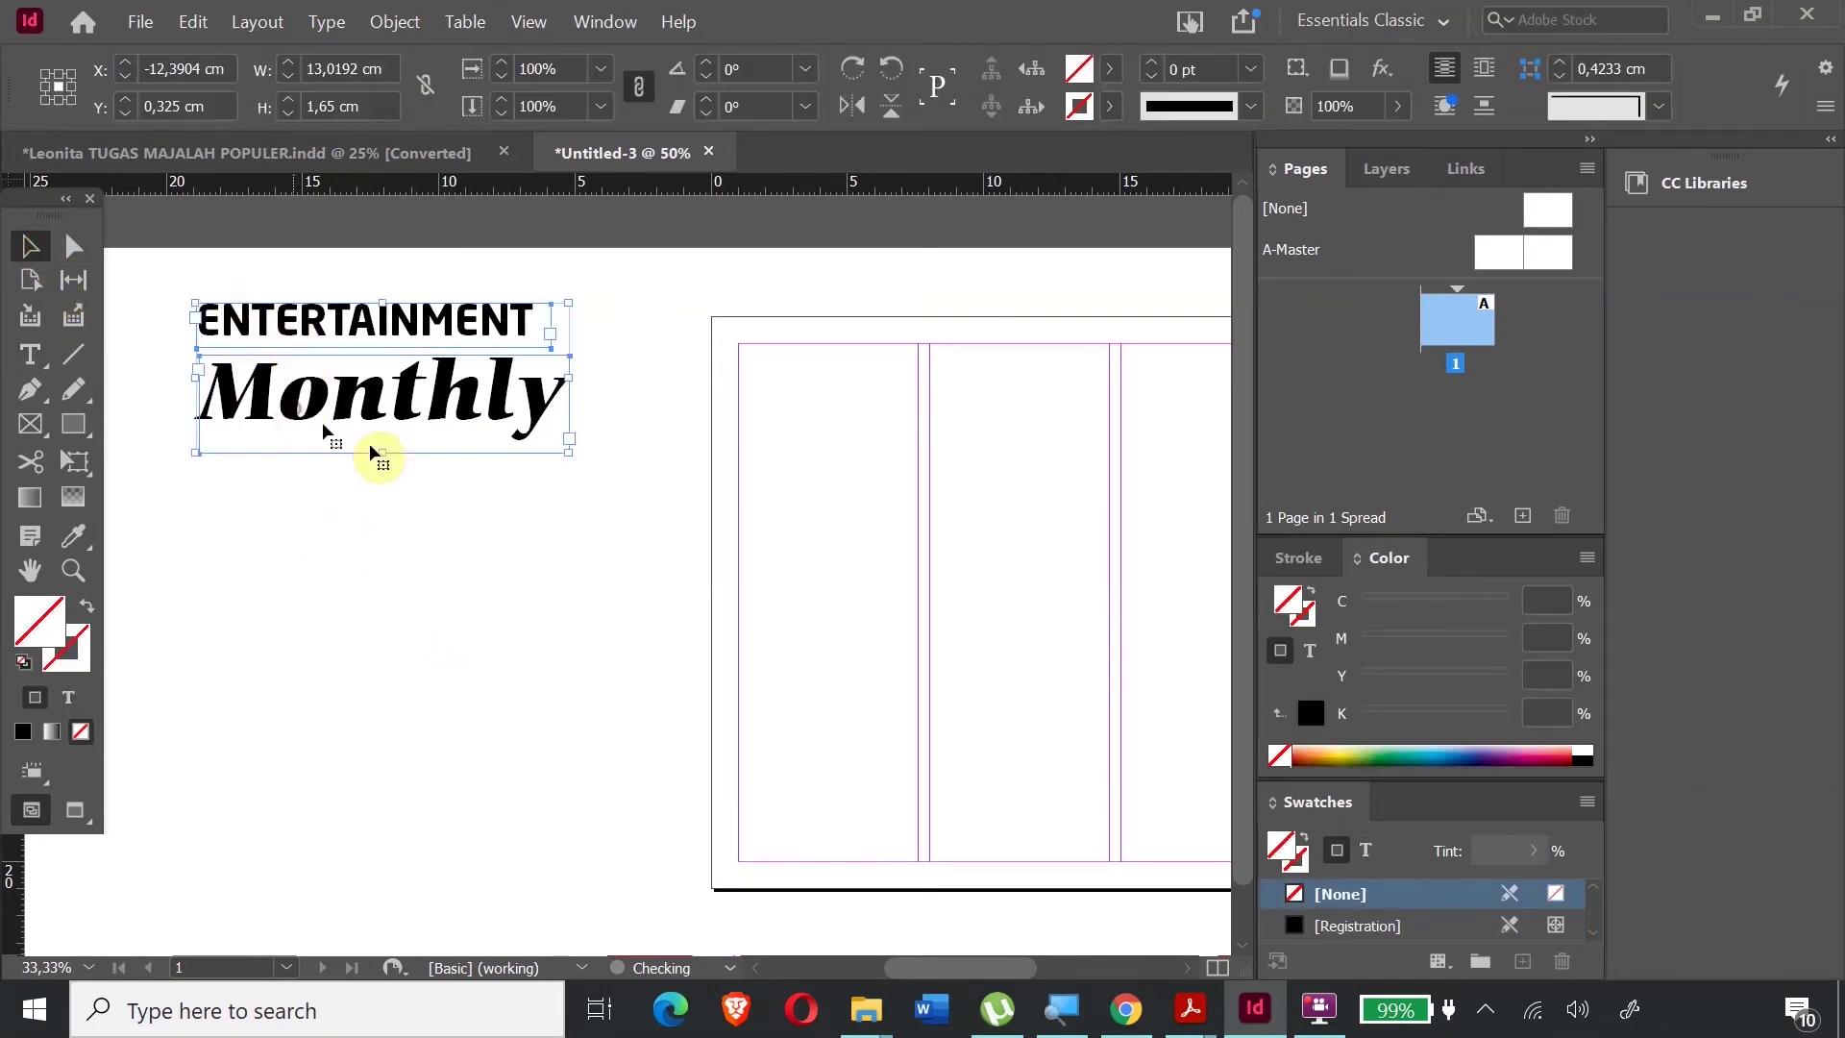
pyautogui.hotkey('ctrl', 'v')
pyautogui.moveTo(619, 535); pyautogui.dragTo(115, 523)
# - Convert the text of the duplicated ENTERTAINMENT title to outlines
pyautogui.doubleClick(471, 529)
pyautogui.click(326, 21)
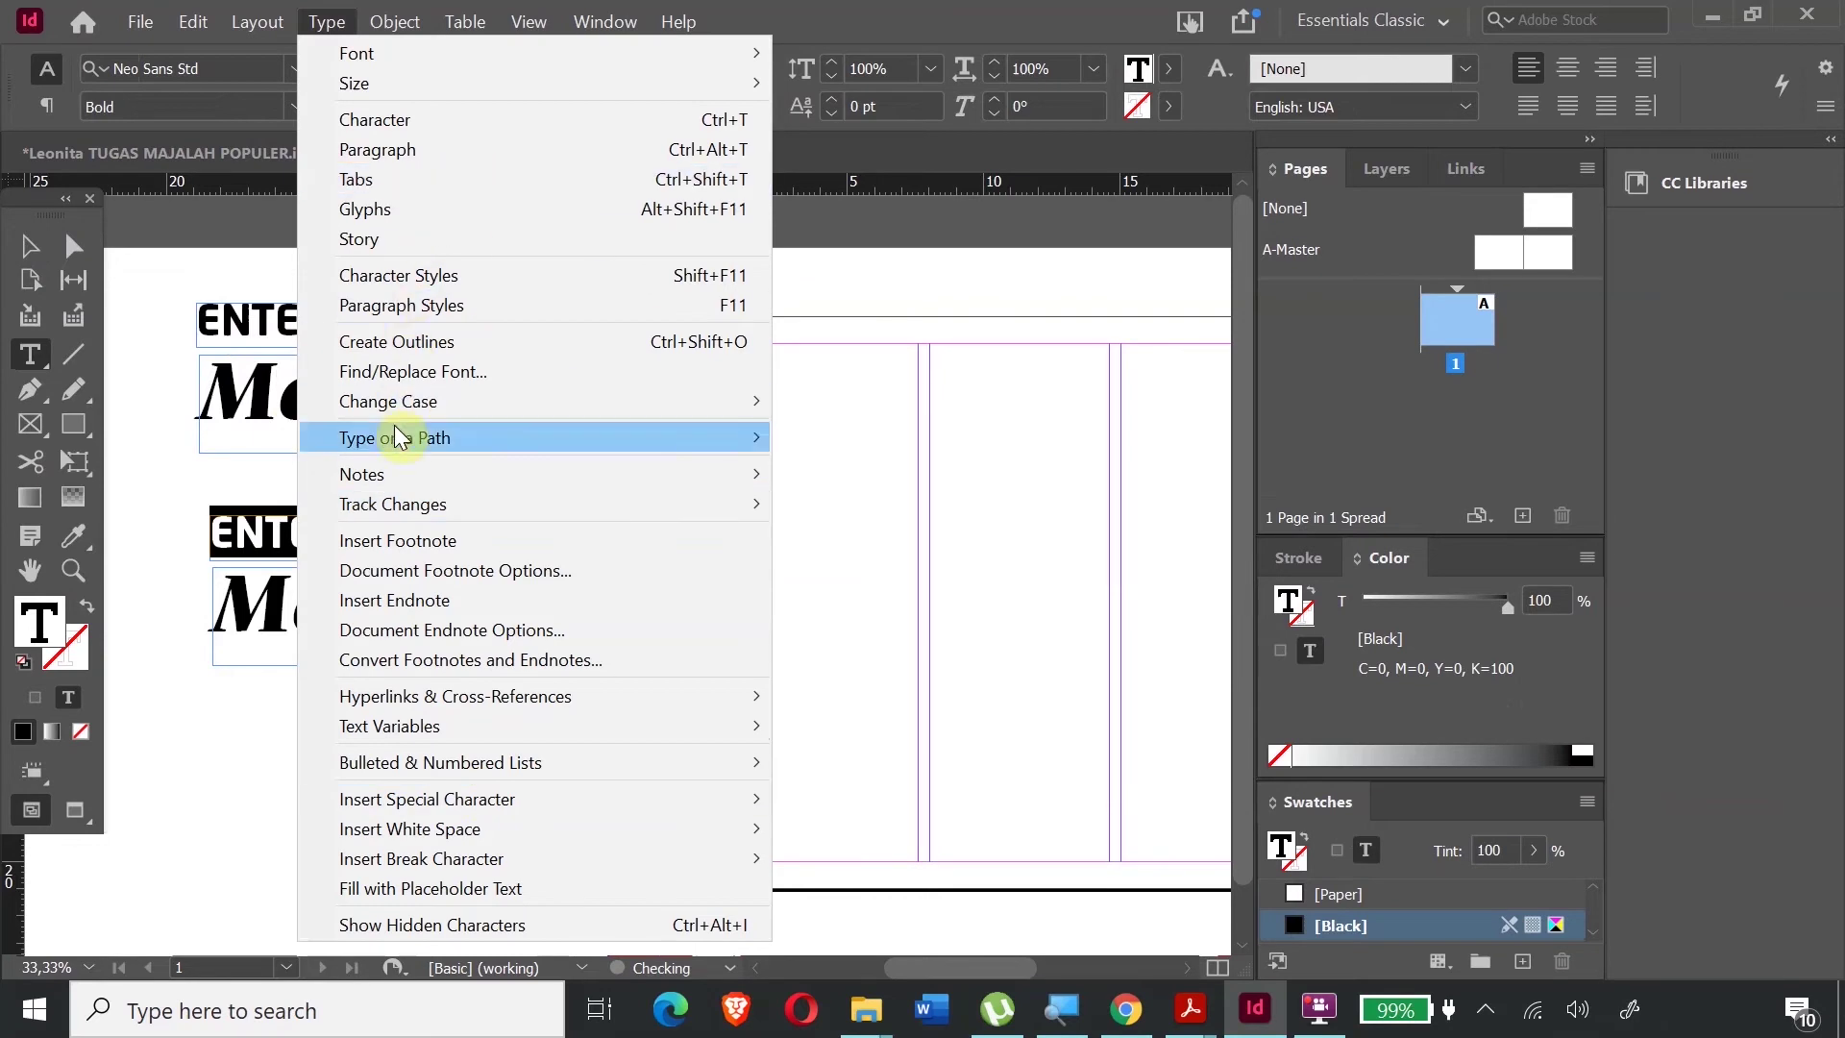
pyautogui.click(413, 342)
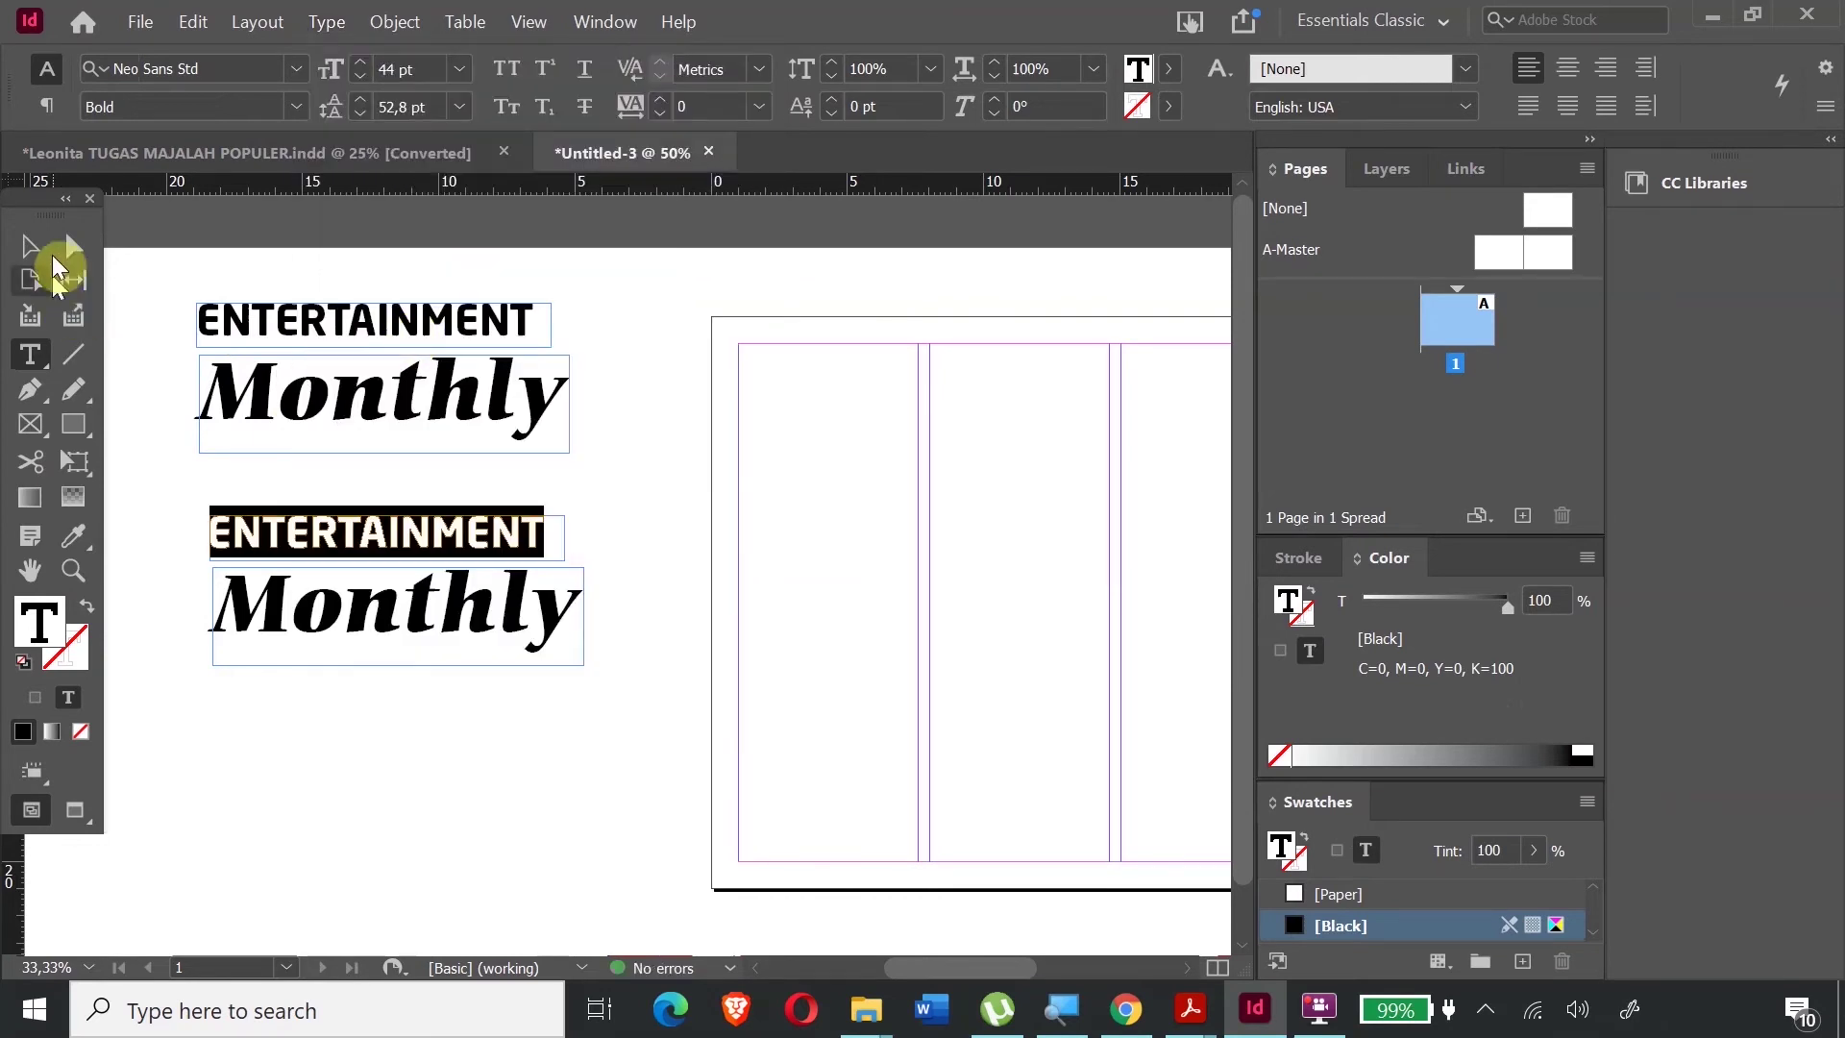
pyautogui.click(29, 246)
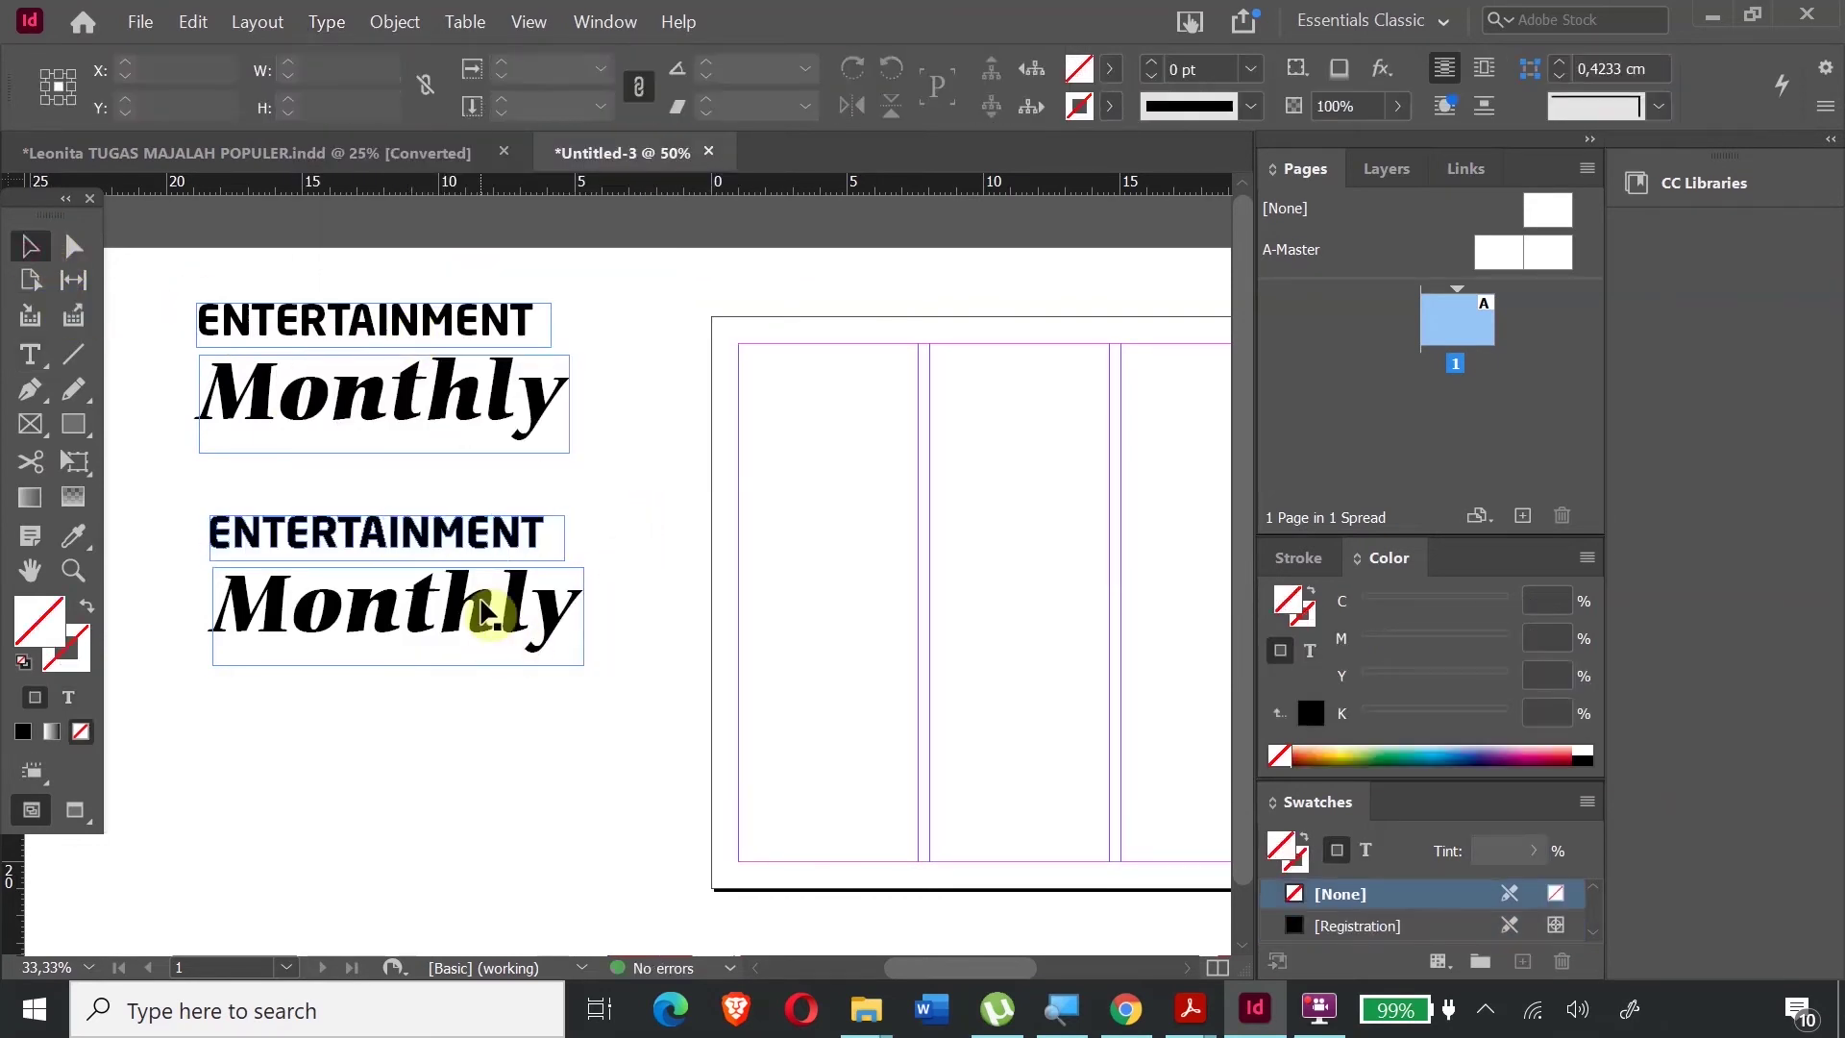
# - Convert the text of the duplicated Monthly title to outlines and select the resulting shape
pyautogui.doubleClick(557, 600)
pyautogui.hotkey('ctrl', 'a')
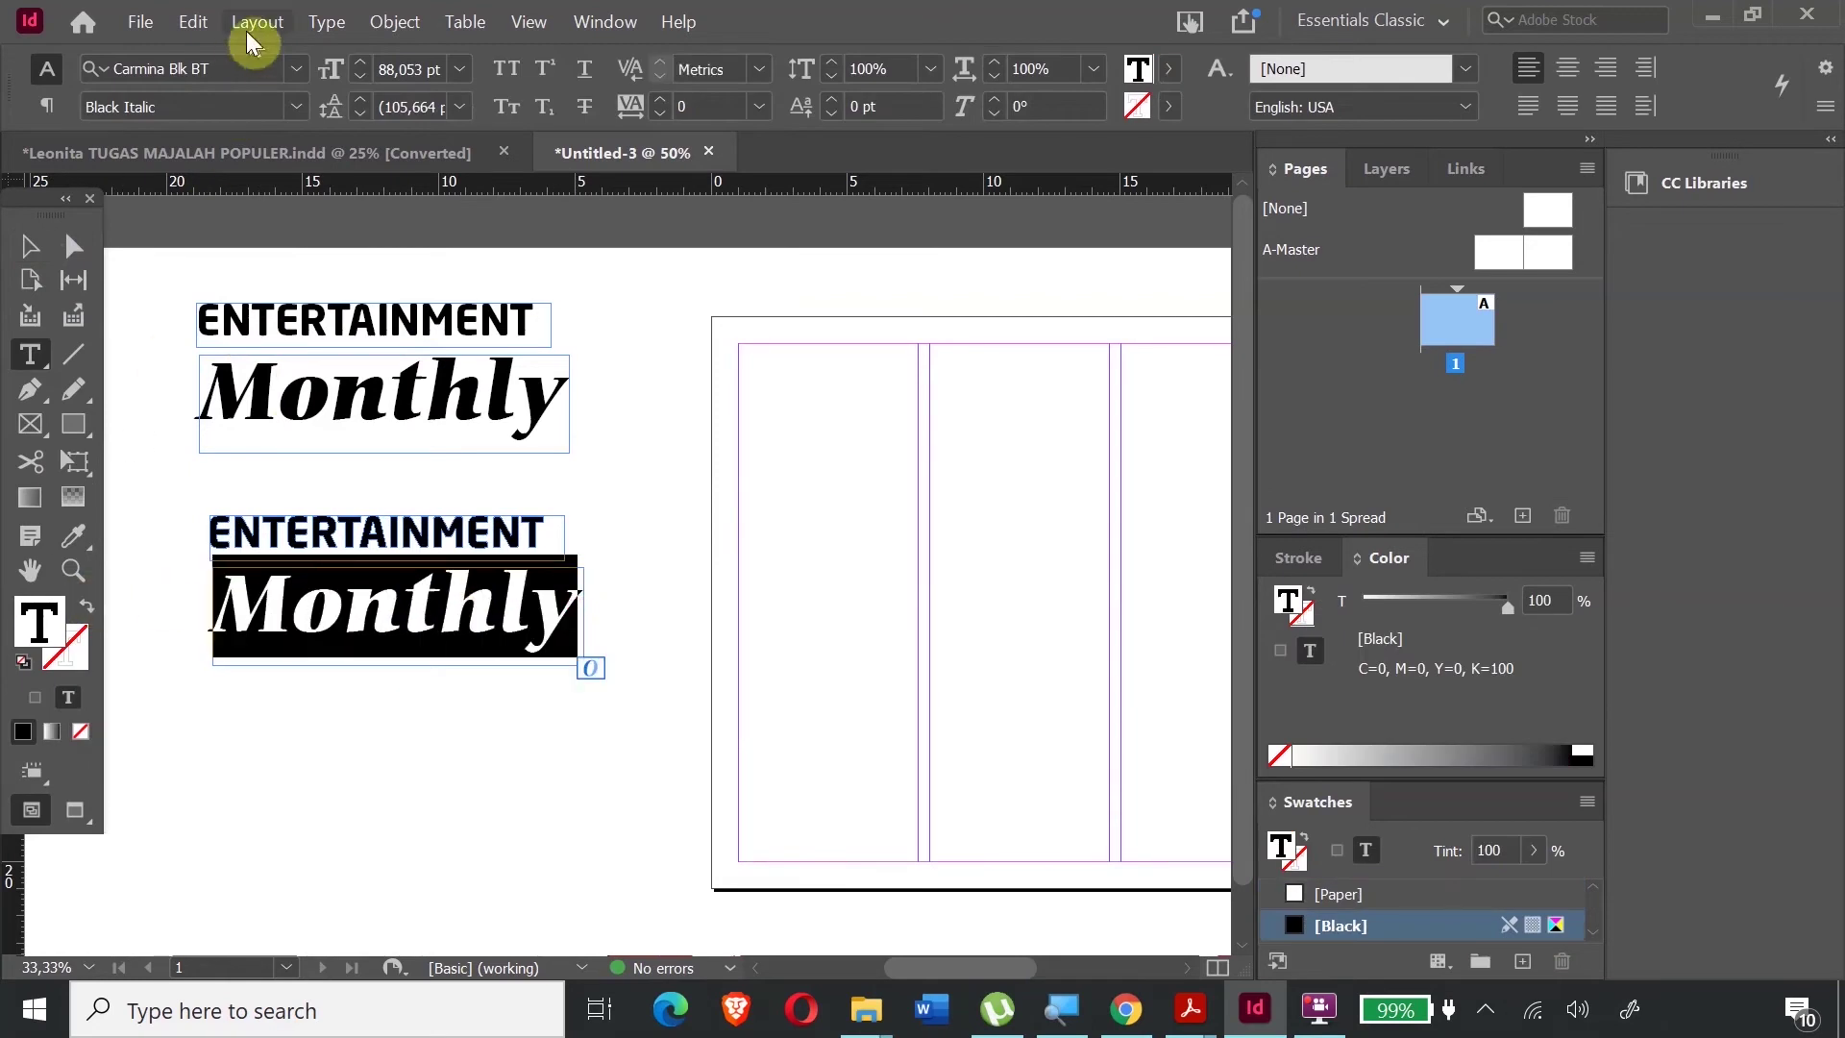
pyautogui.click(327, 21)
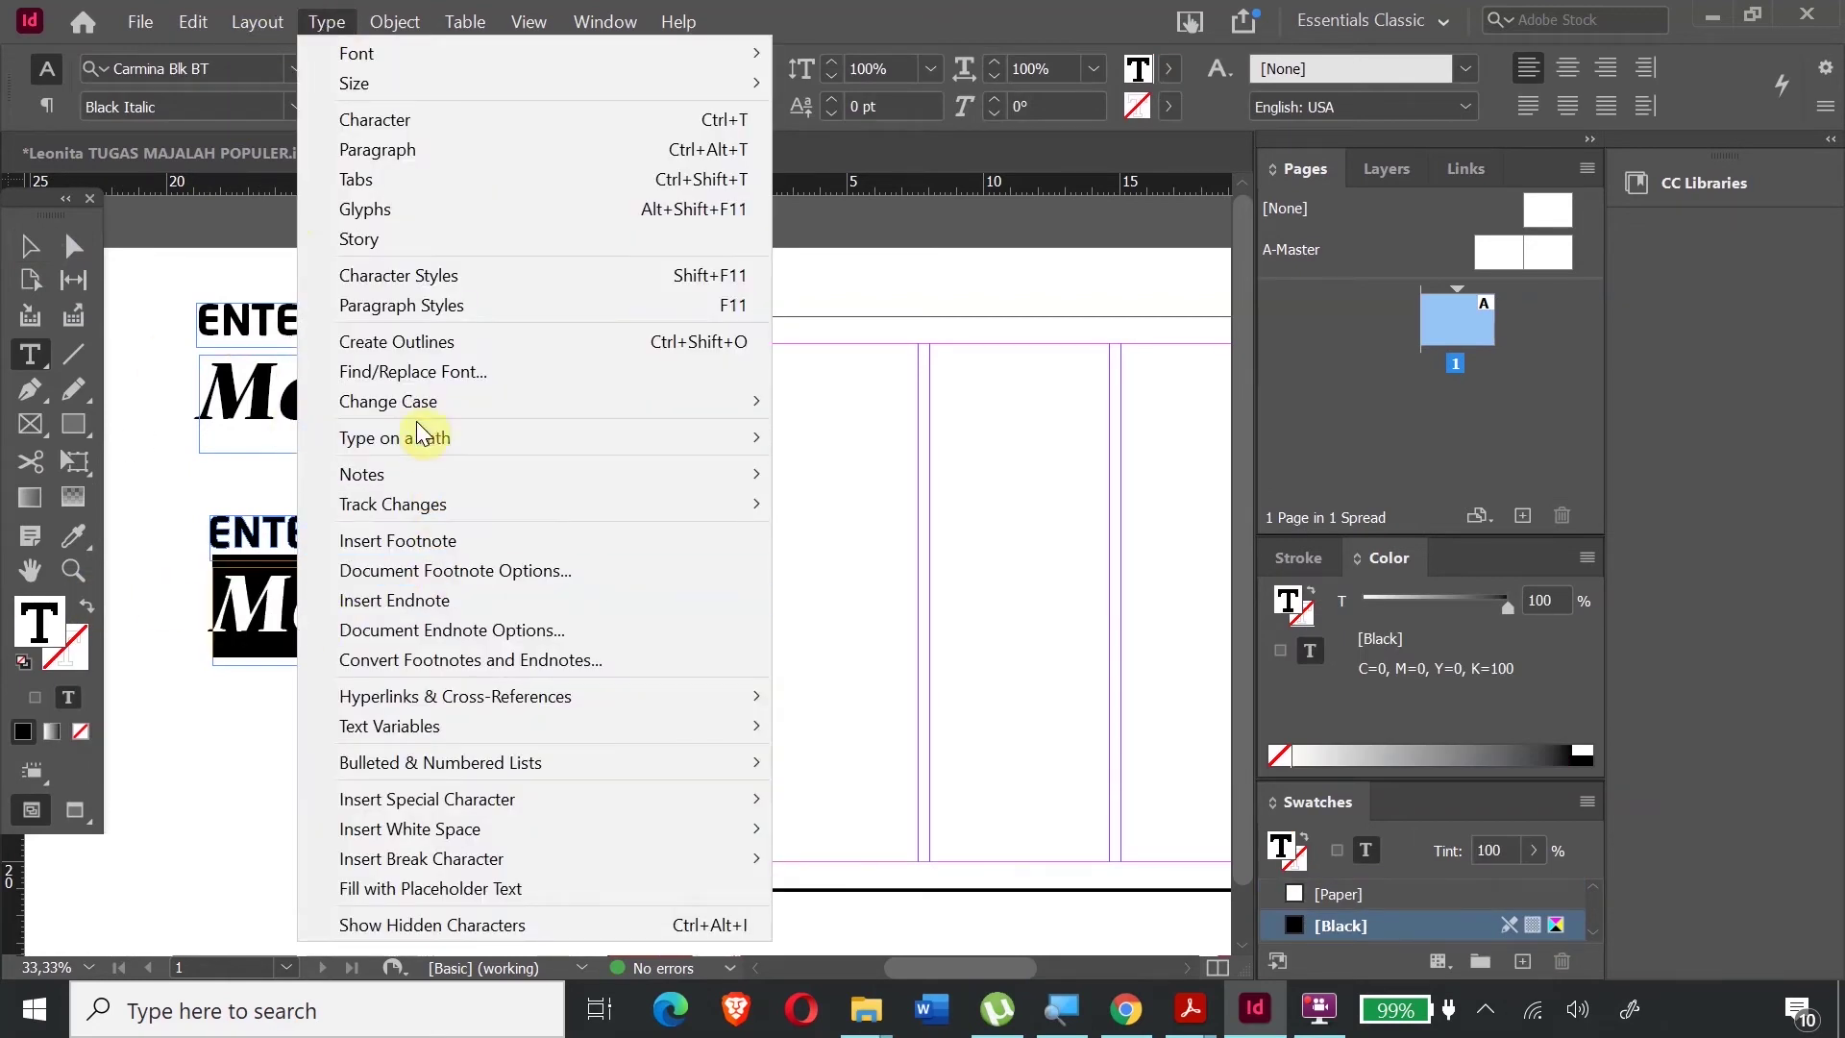
pyautogui.click(420, 342)
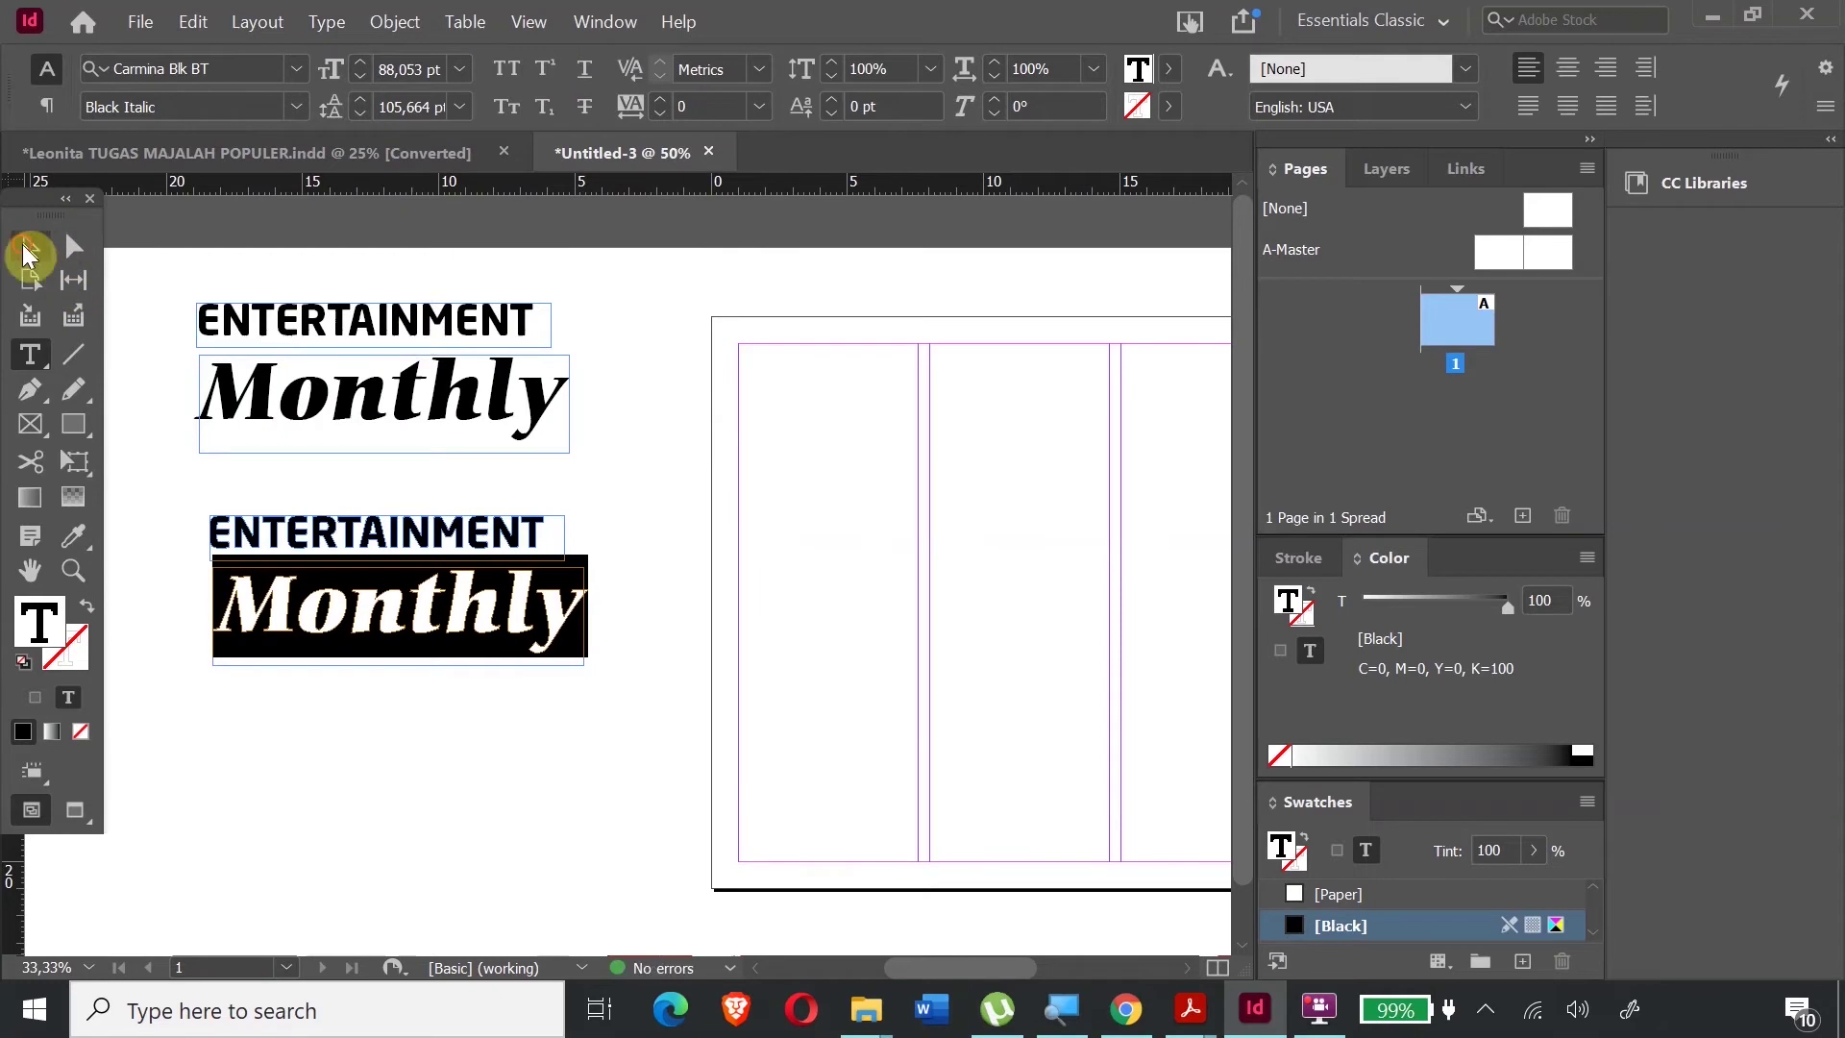
pyautogui.click(29, 248)
pyautogui.click(452, 774)
pyautogui.click(465, 612)
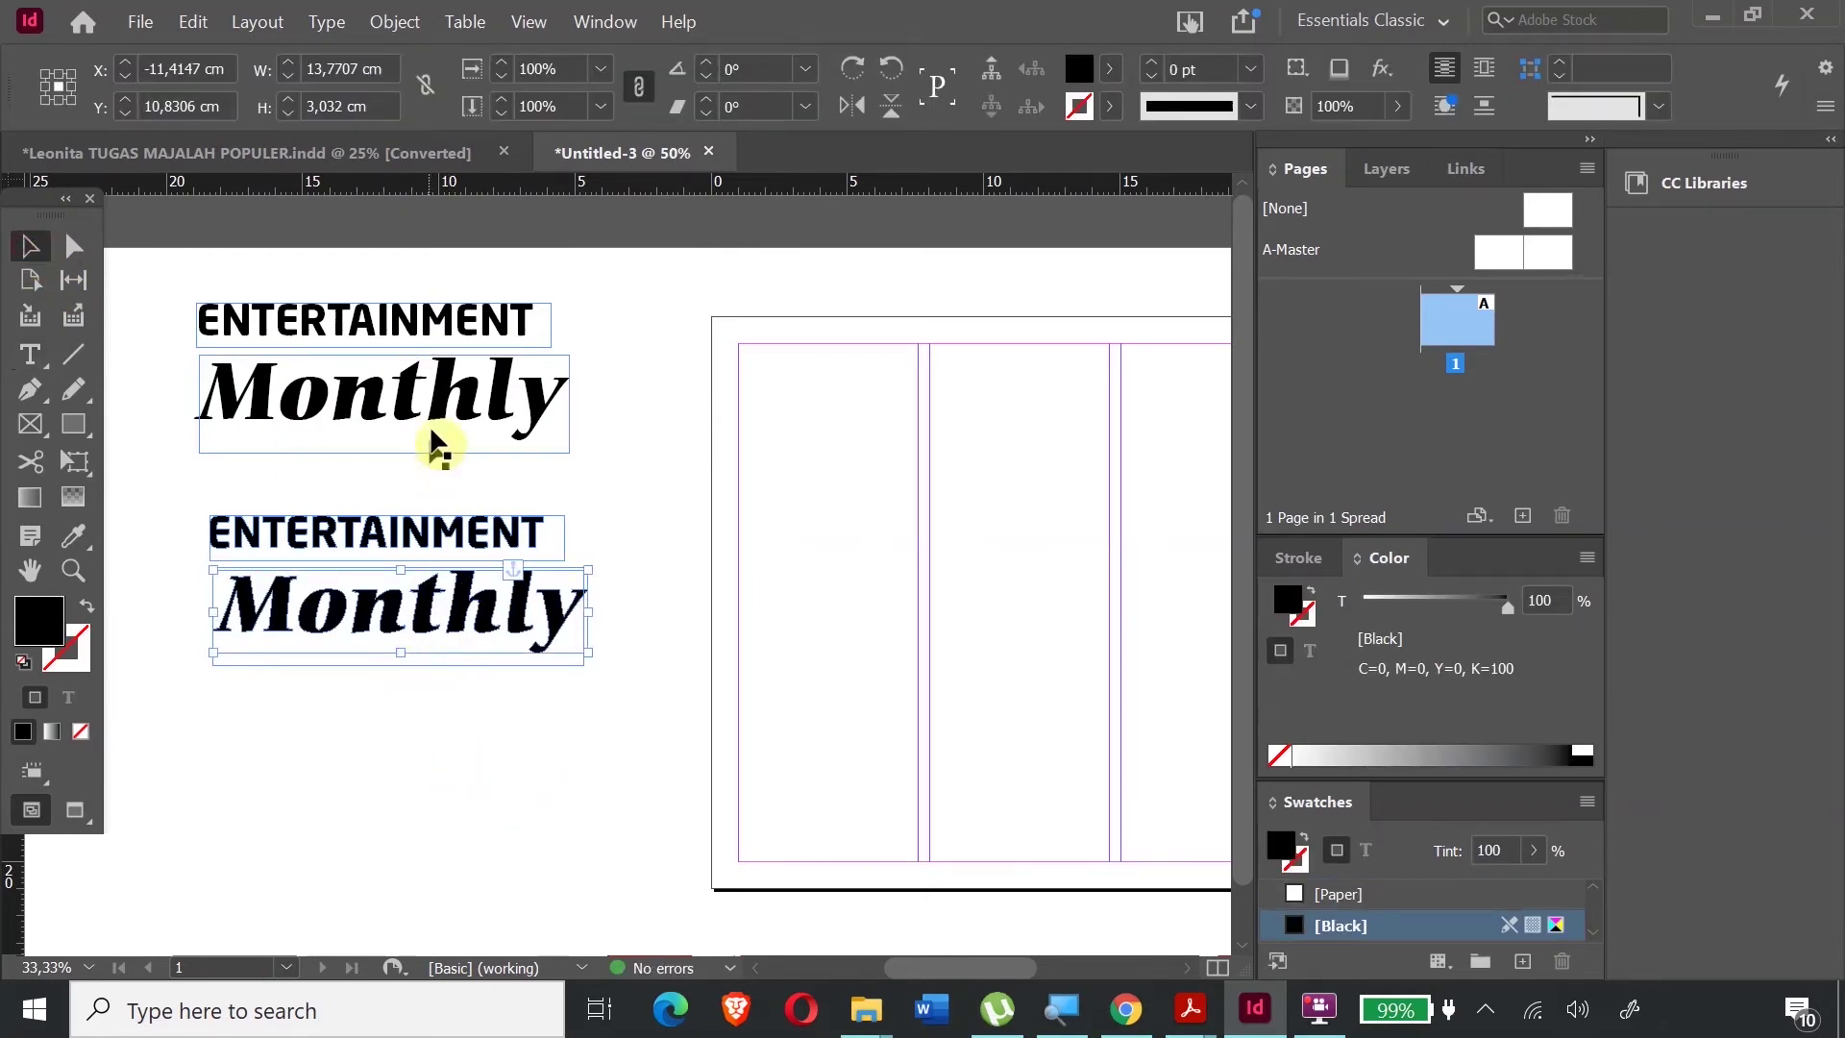
# - Take the outlined Monthly and ENTERTAINMENT out of their text frames and place them near the page's lower-left corner
pyautogui.click(454, 322)
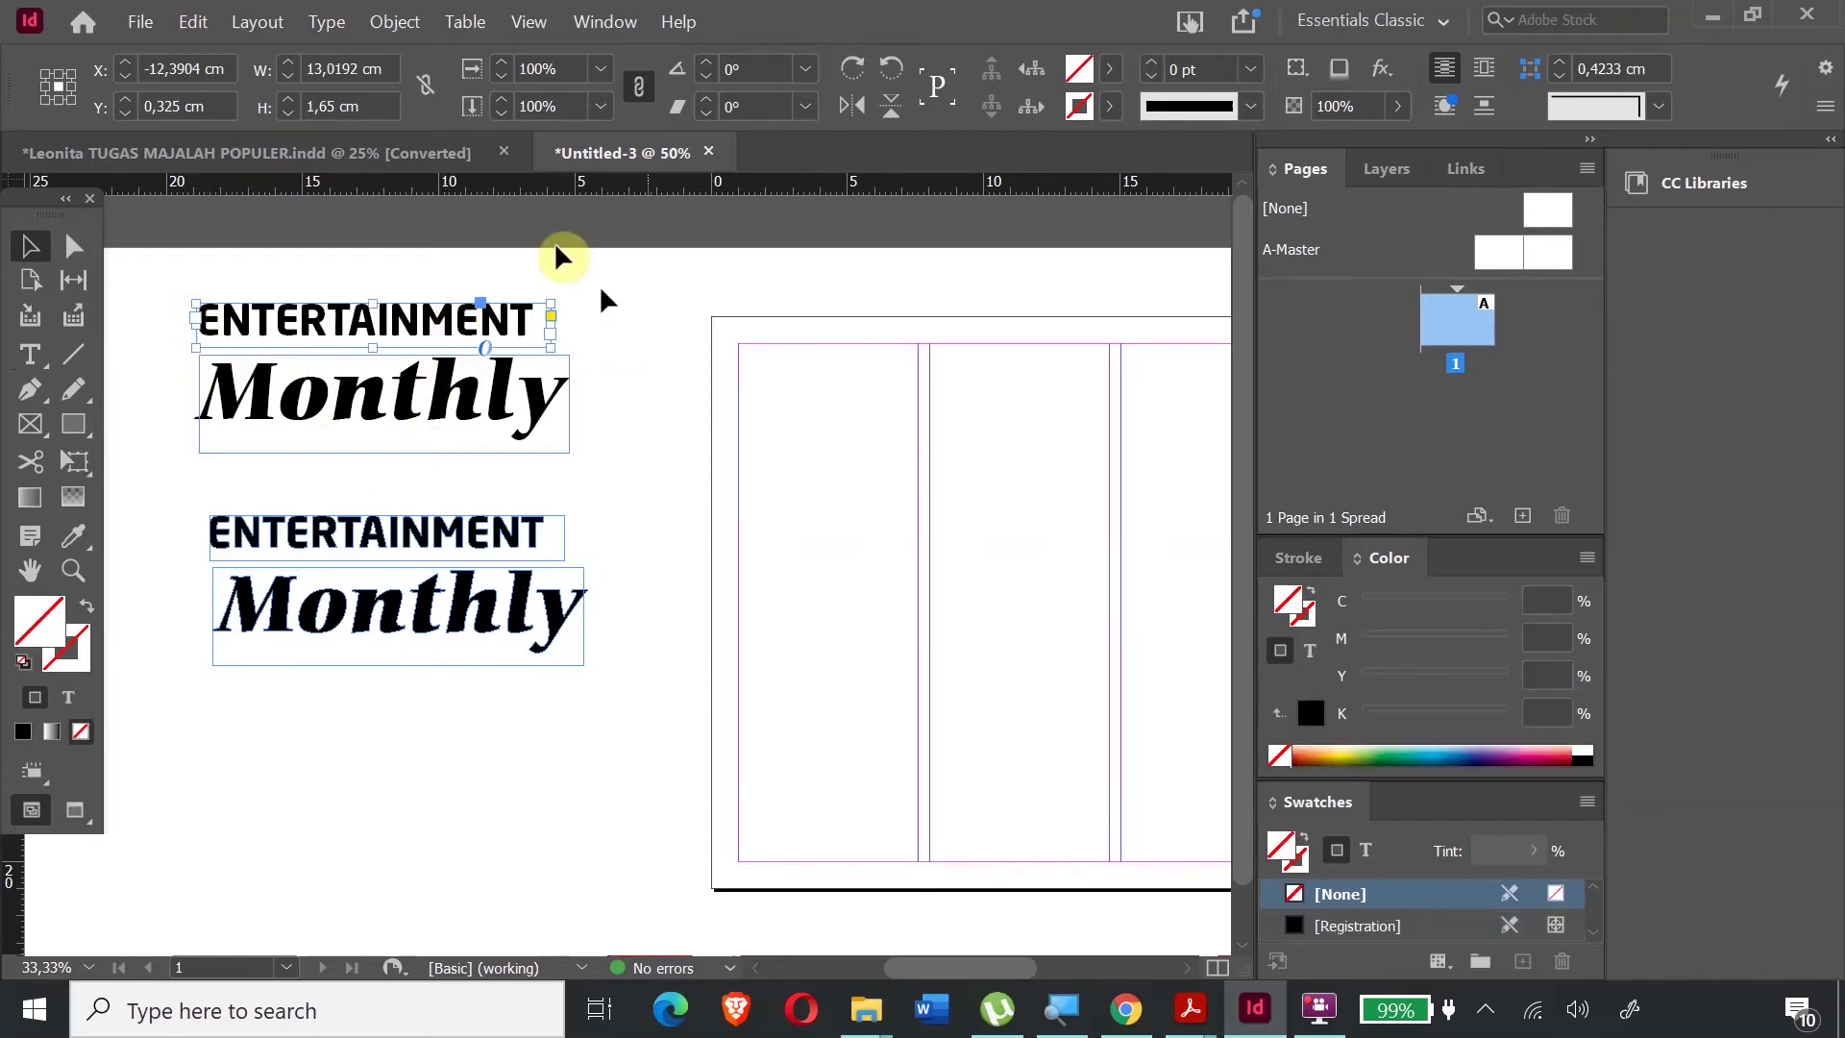
pyautogui.click(387, 642)
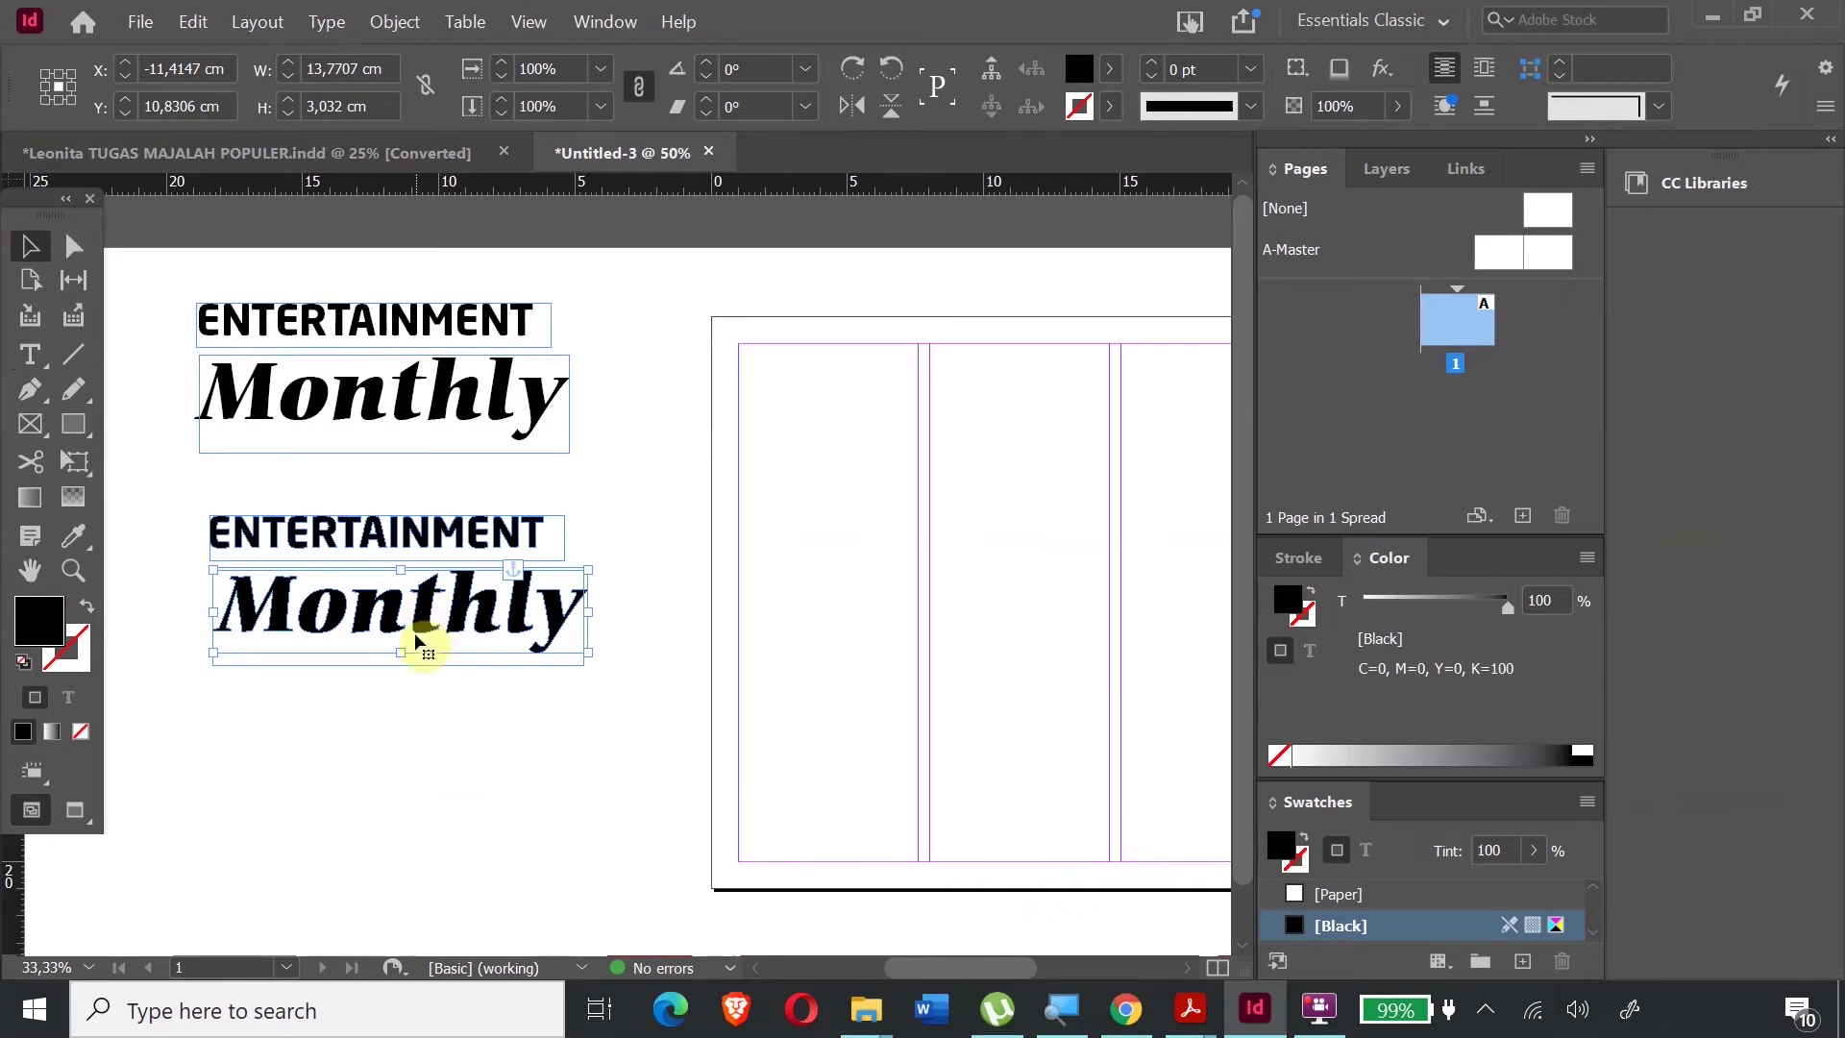
pyautogui.moveTo(416, 642); pyautogui.dragTo(543, 684)
pyautogui.moveTo(635, 595); pyautogui.dragTo(517, 803)
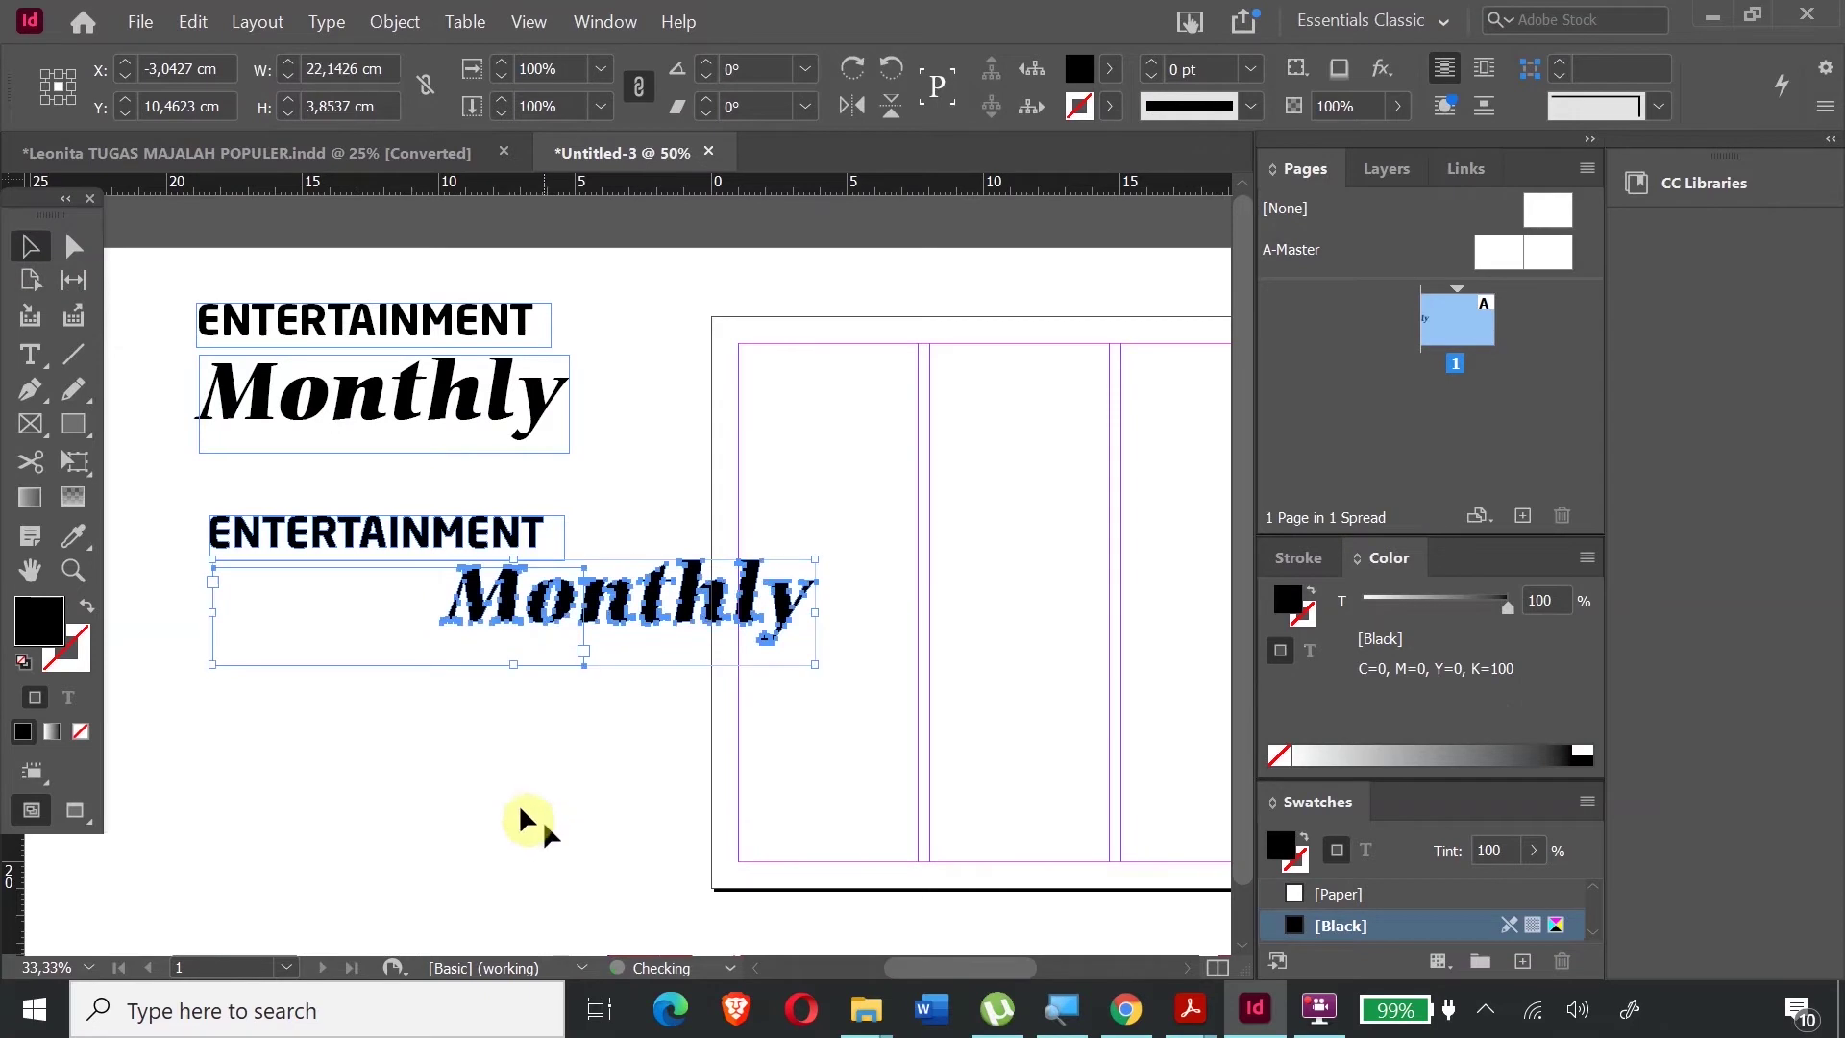
pyautogui.click(659, 449)
pyautogui.moveTo(646, 597); pyautogui.dragTo(538, 846)
pyautogui.click(451, 535)
pyautogui.moveTo(452, 535); pyautogui.dragTo(597, 785)
# - Delete the two empty text frames left below the original titles
pyautogui.click(178, 488)
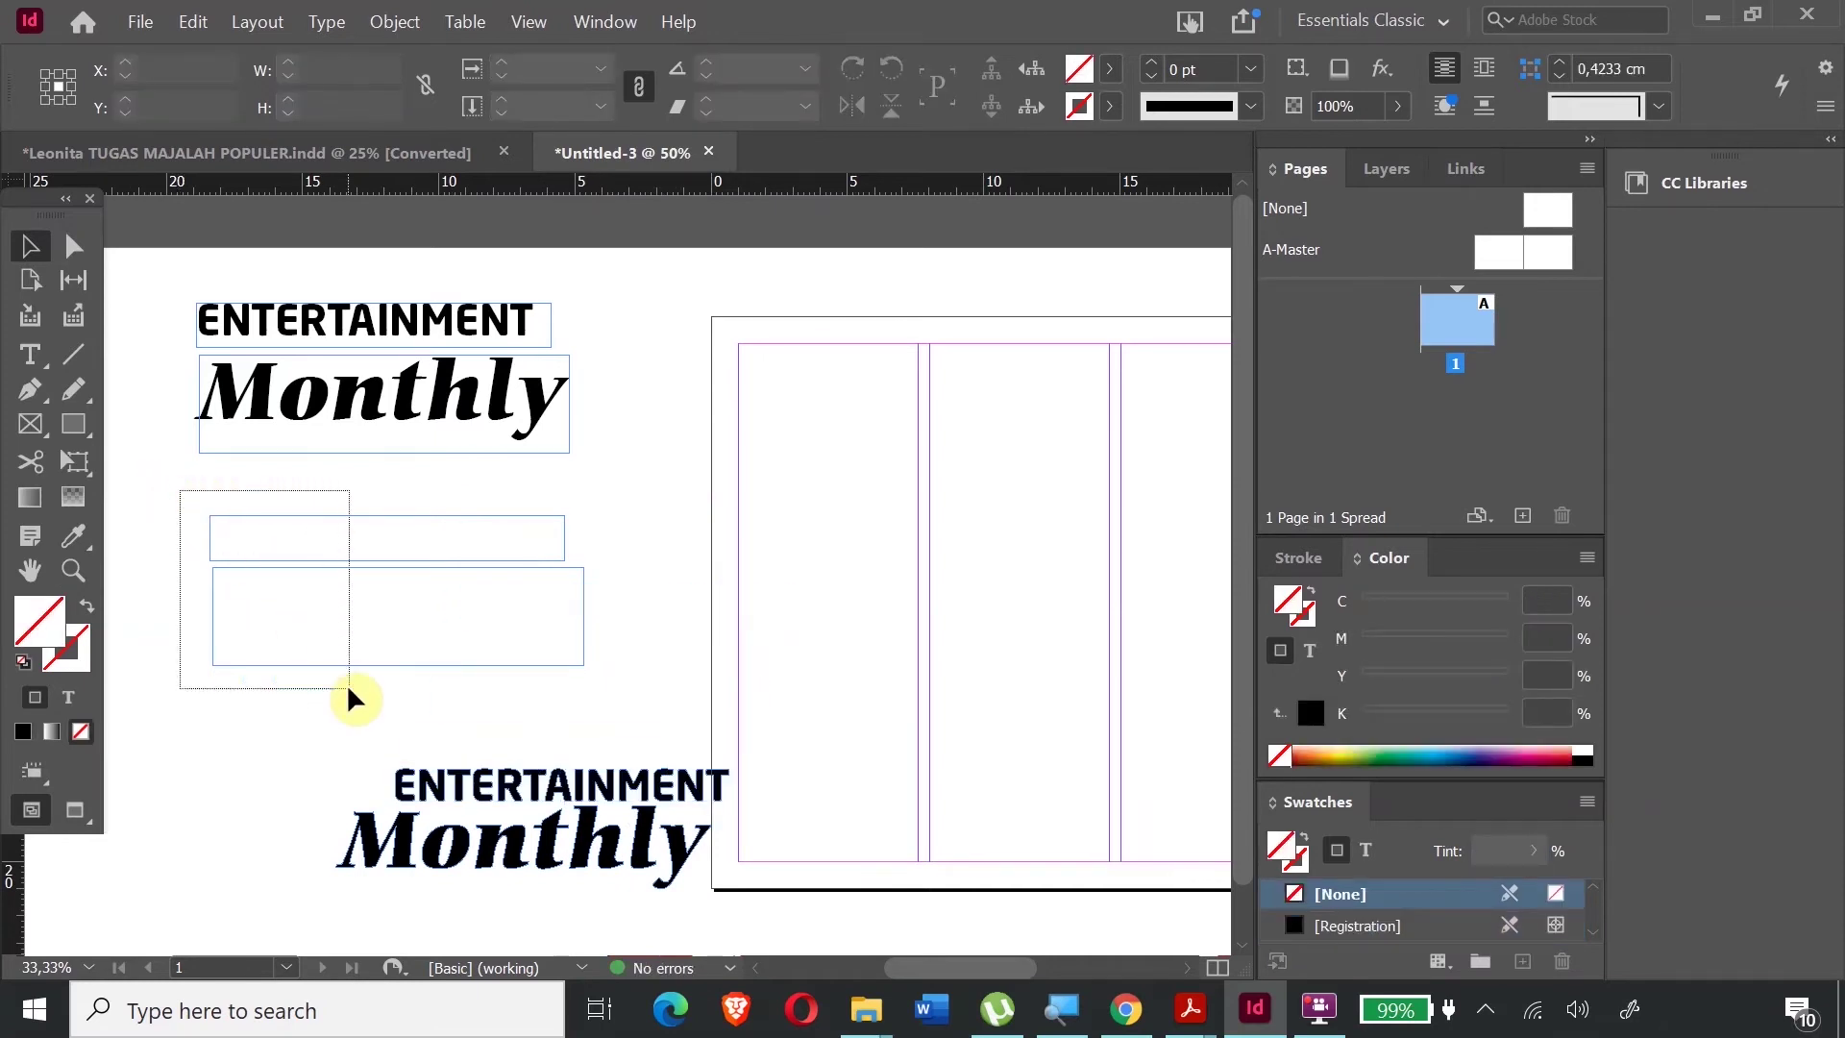
pyautogui.moveTo(348, 689); pyautogui.dragTo(346, 683)
pyautogui.press('Delete')
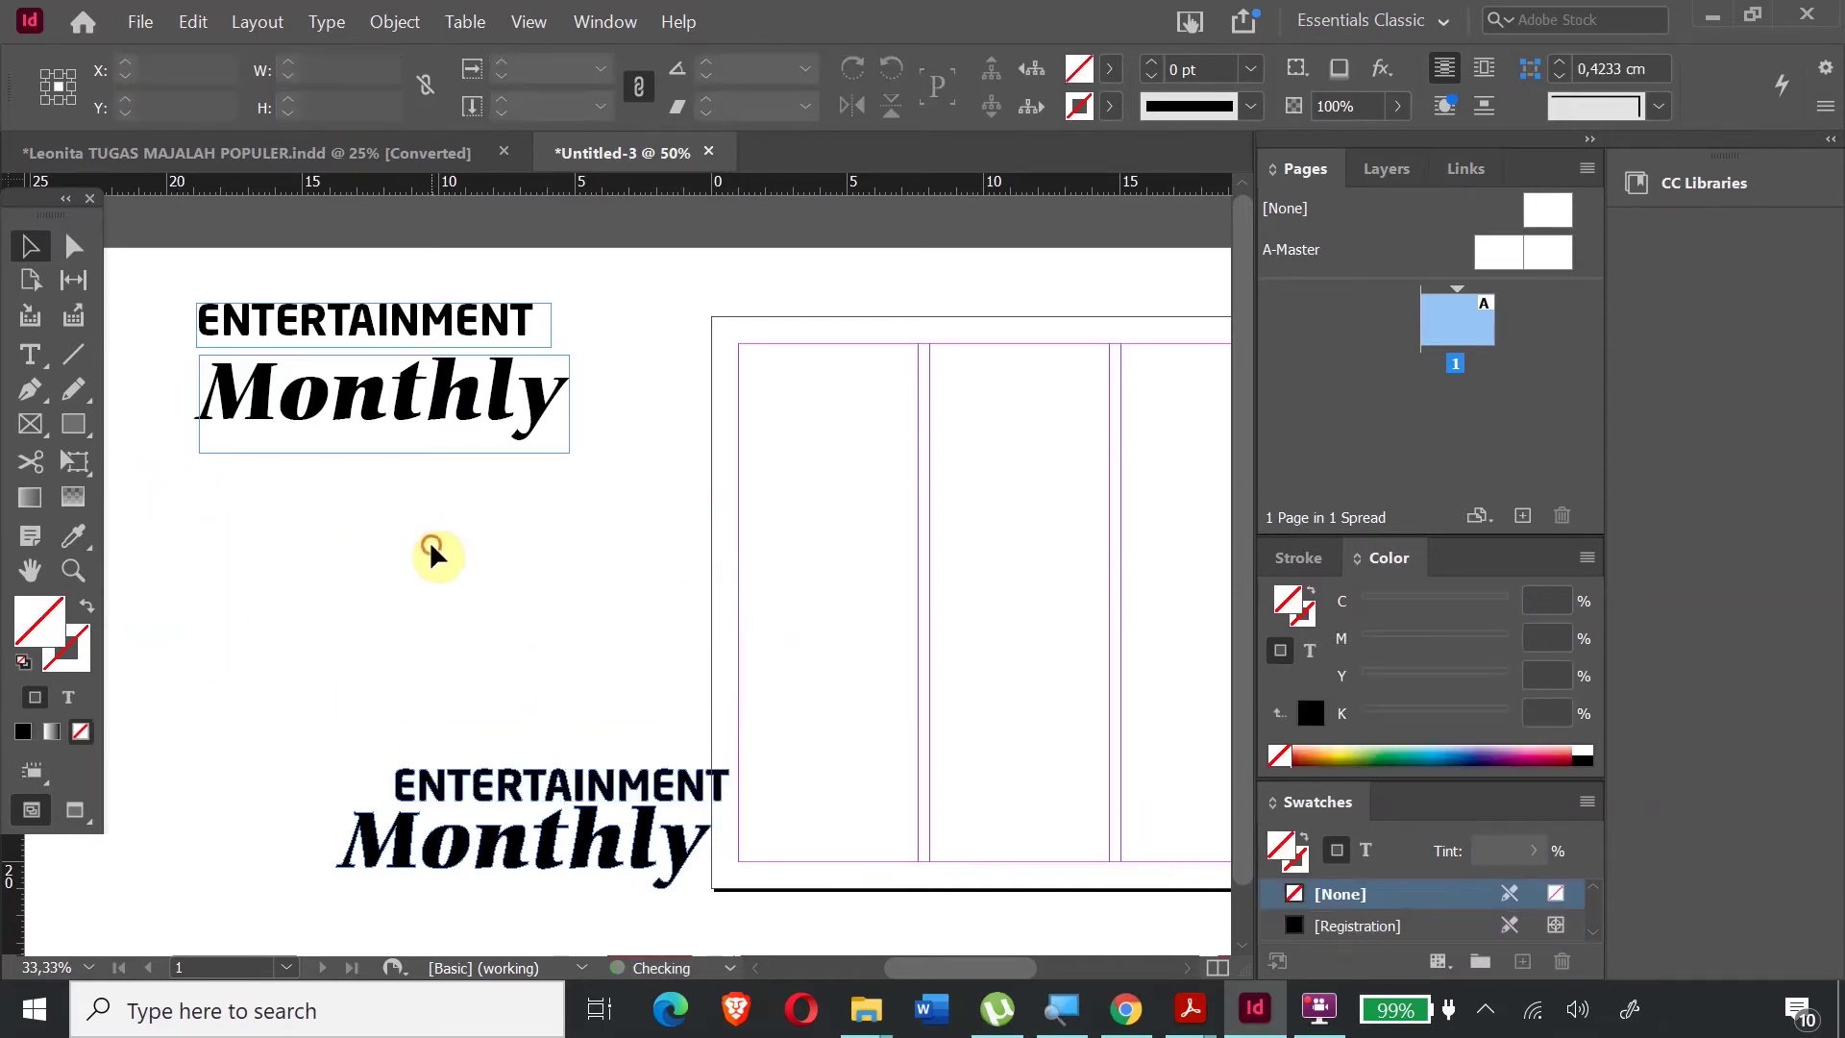
# - Position the outlined ENTERTAINMENT just above the outlined Monthly, nudging it up to leave a small gap
pyautogui.moveTo(642, 787); pyautogui.dragTo(603, 796)
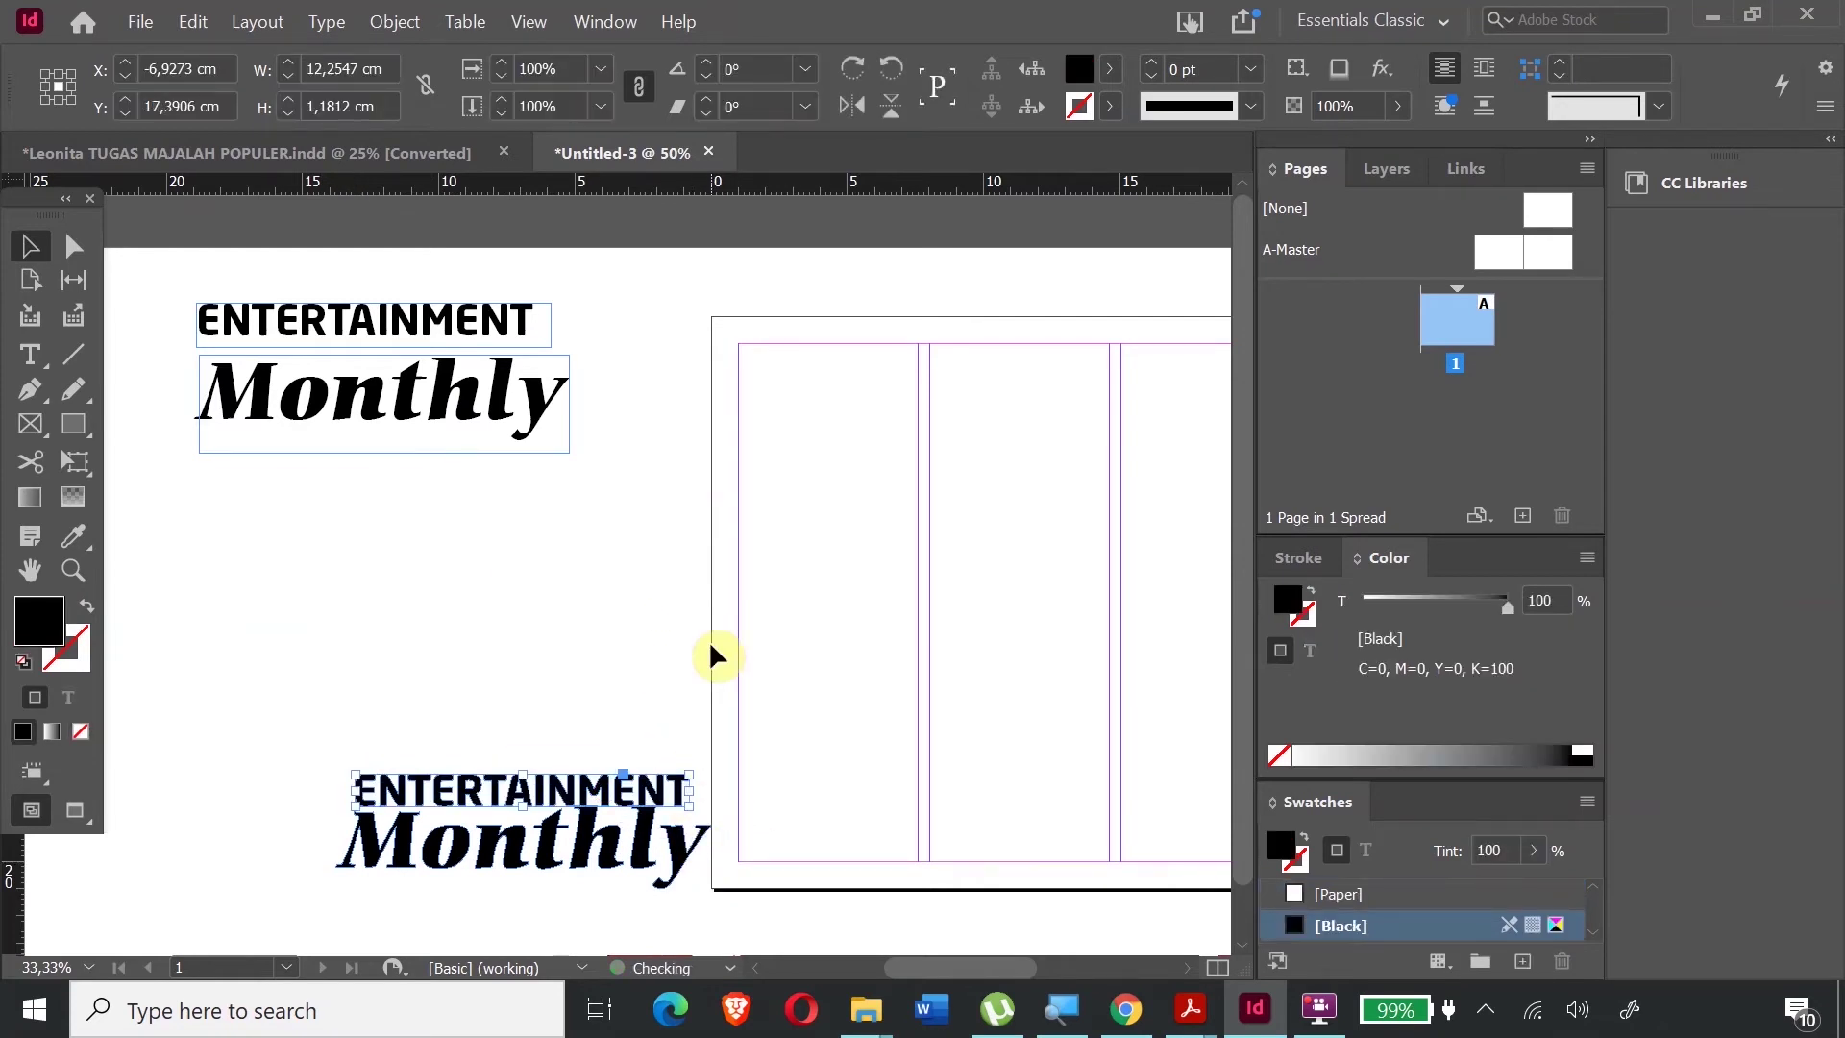
pyautogui.press('Up')
pyautogui.press('Up')
pyautogui.press('Up')
pyautogui.press('Up')
pyautogui.press('Up')
pyautogui.press('Up')
pyautogui.press('Up')
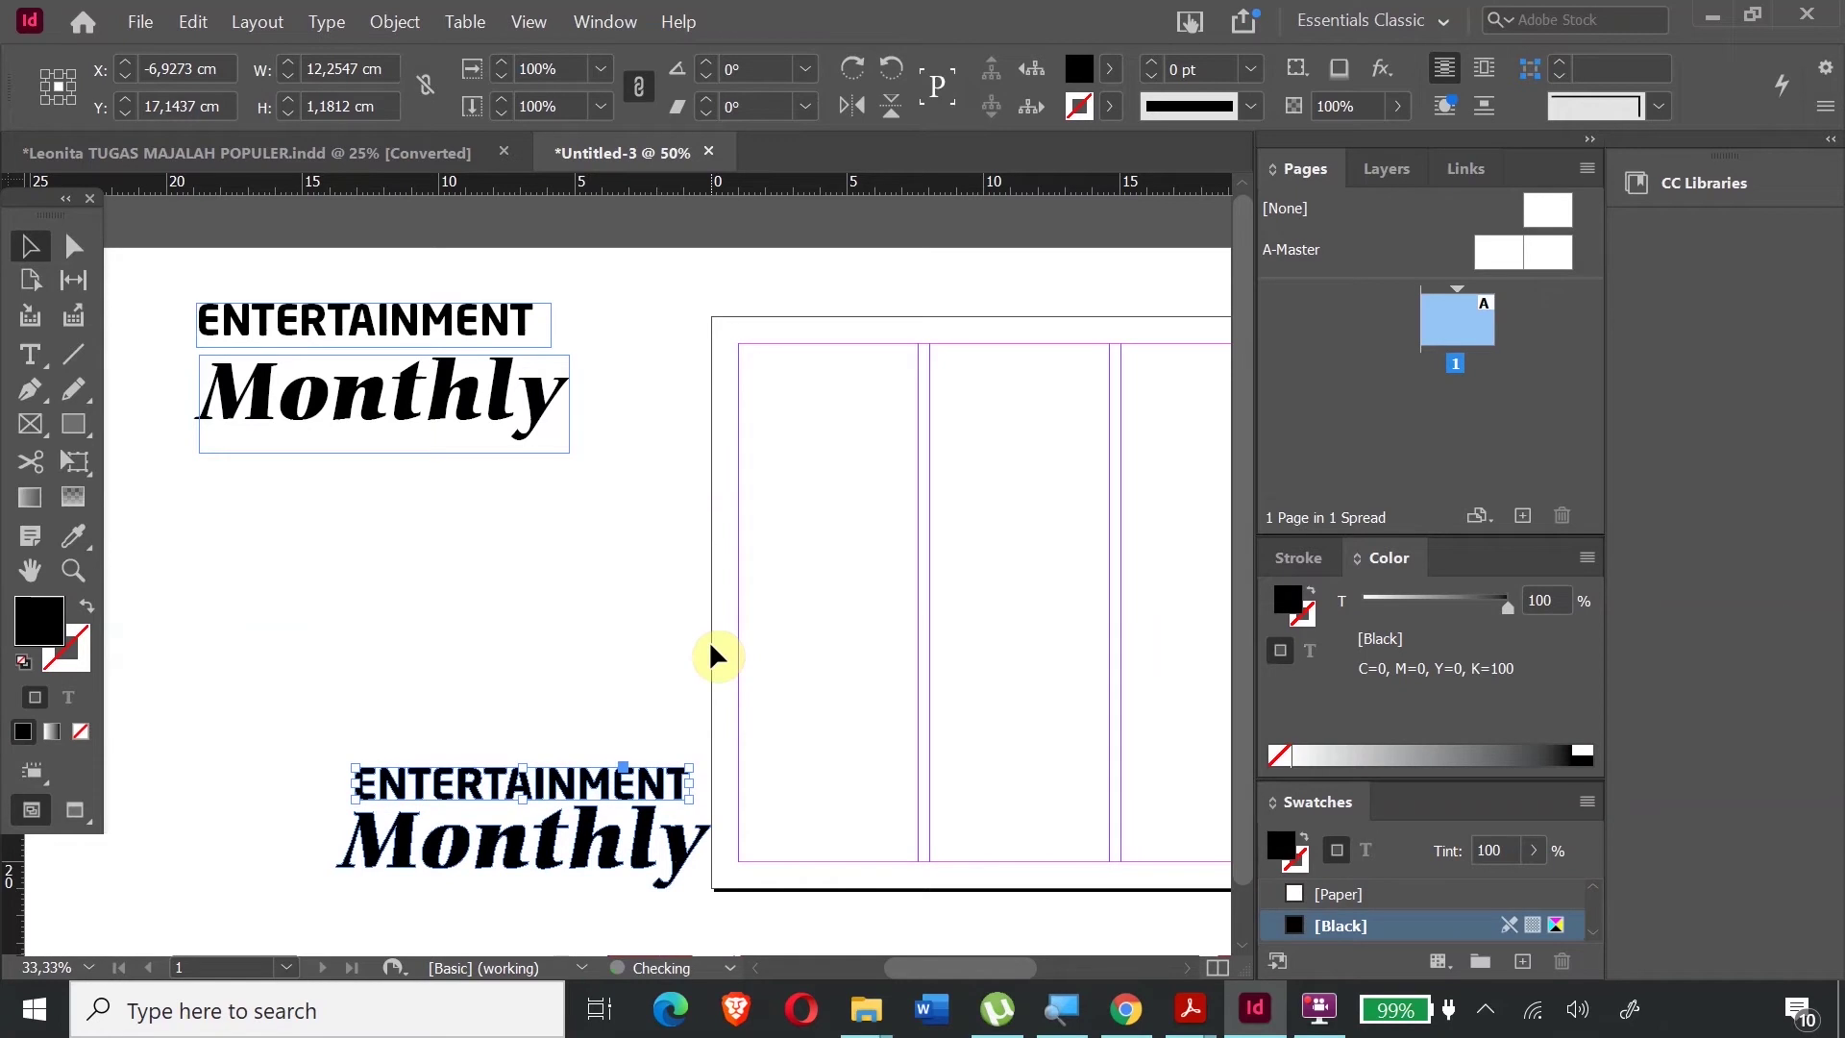
# - Switch to Acrobat and examine the cover of FINAL MAJALAH POPULER 2.pdf at 50% zoom
pyautogui.click(468, 641)
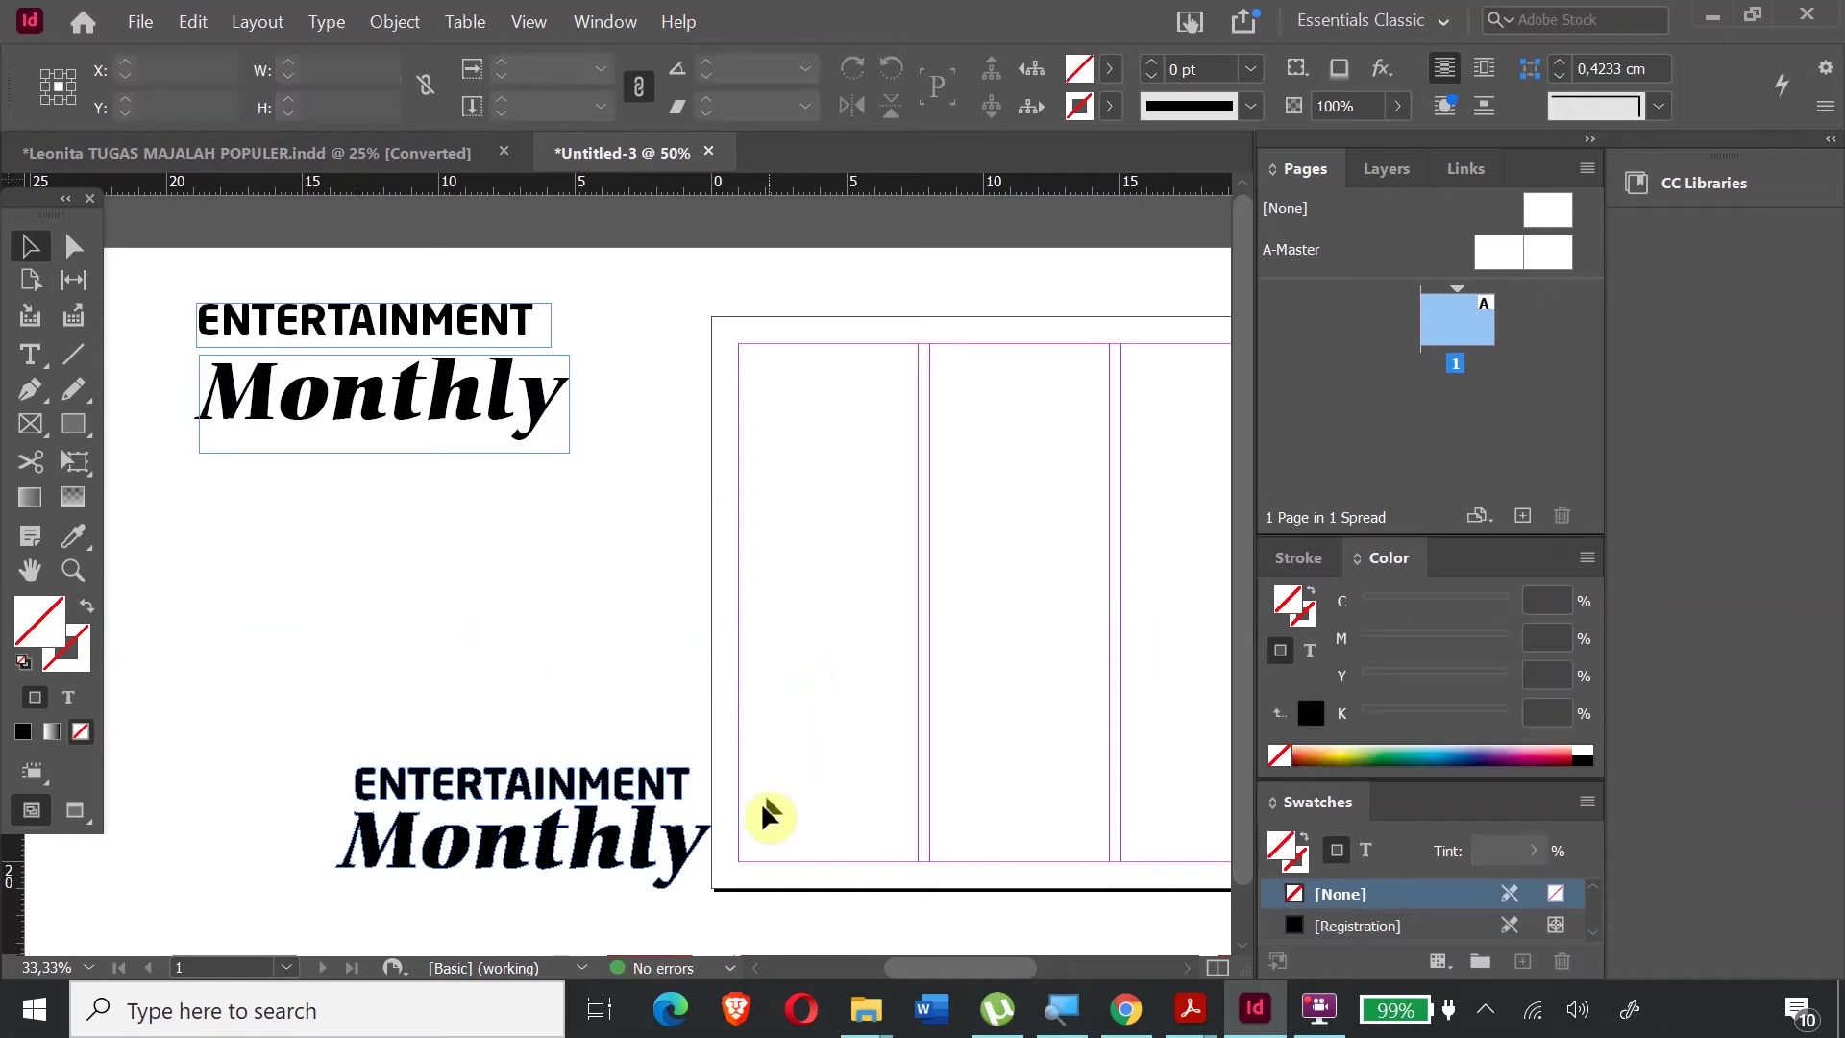
pyautogui.moveTo(945, 963)
pyautogui.mouseDown()
pyautogui.moveTo(984, 970)
pyautogui.moveTo(960, 966)
pyautogui.mouseUp()
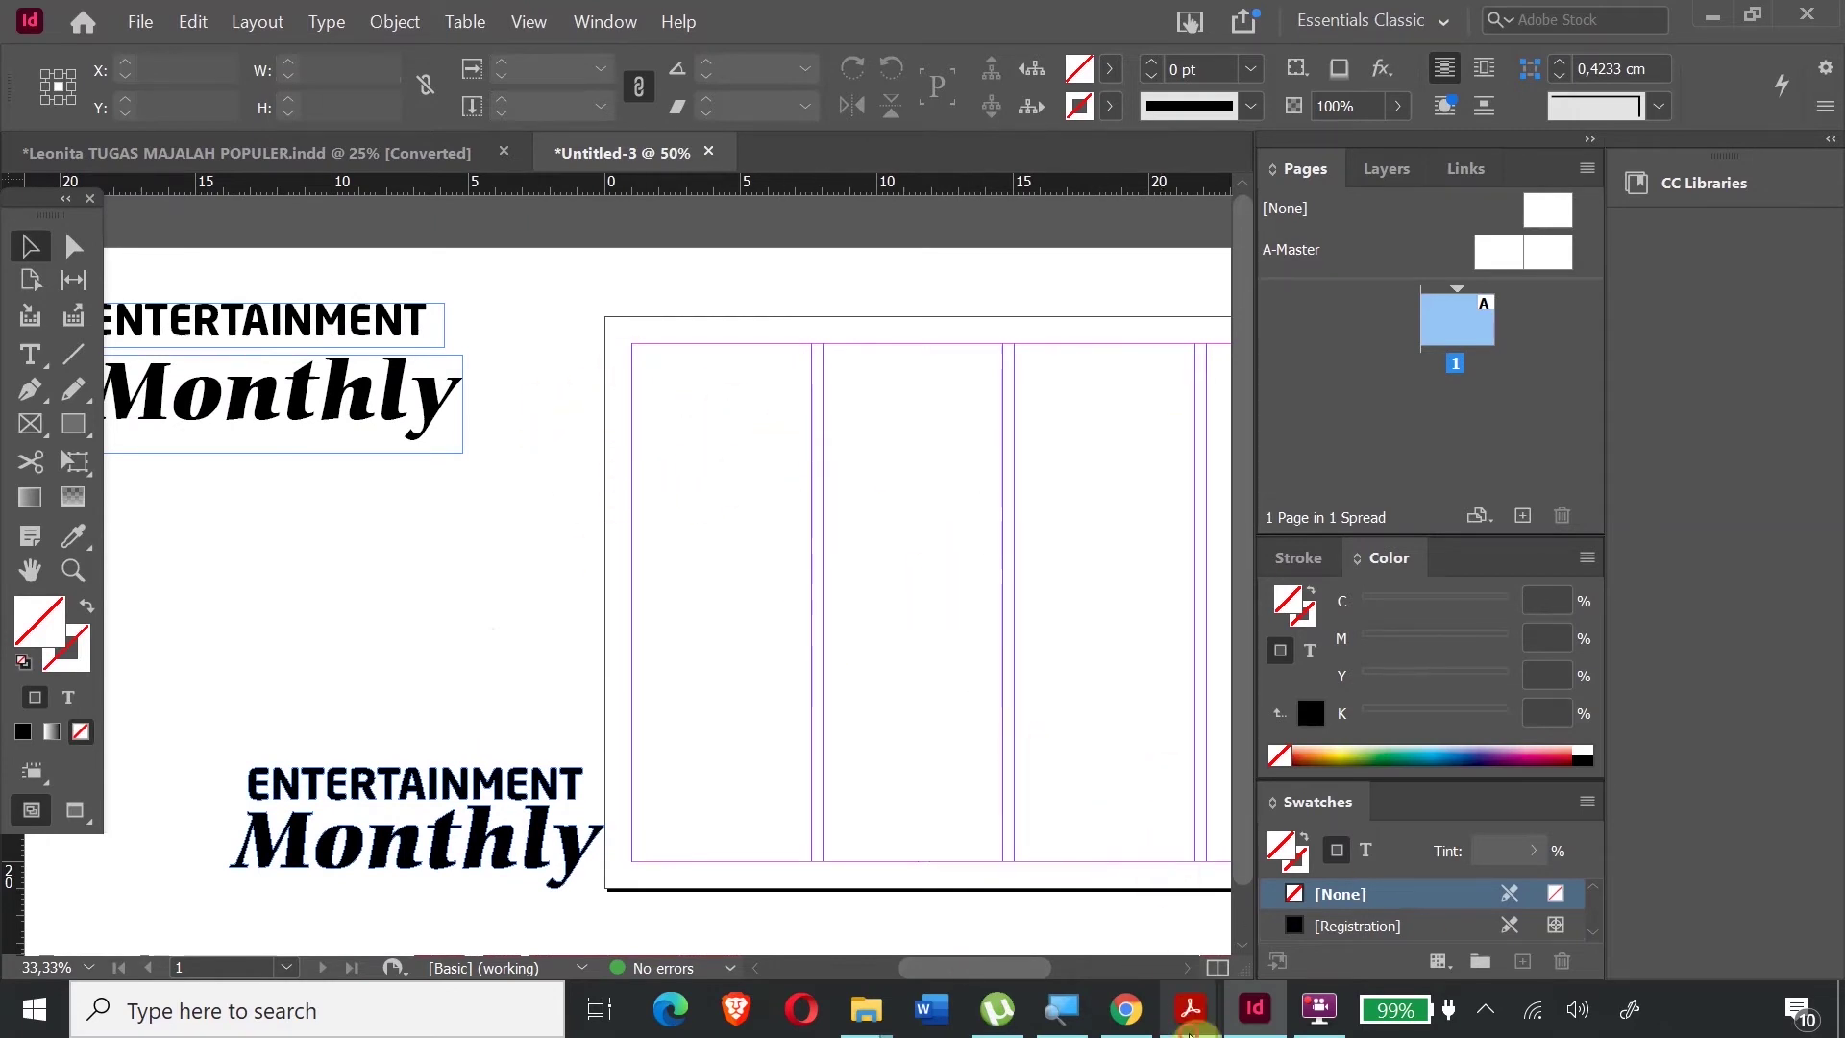
pyautogui.moveTo(1192, 1032)
pyautogui.click(938, 947)
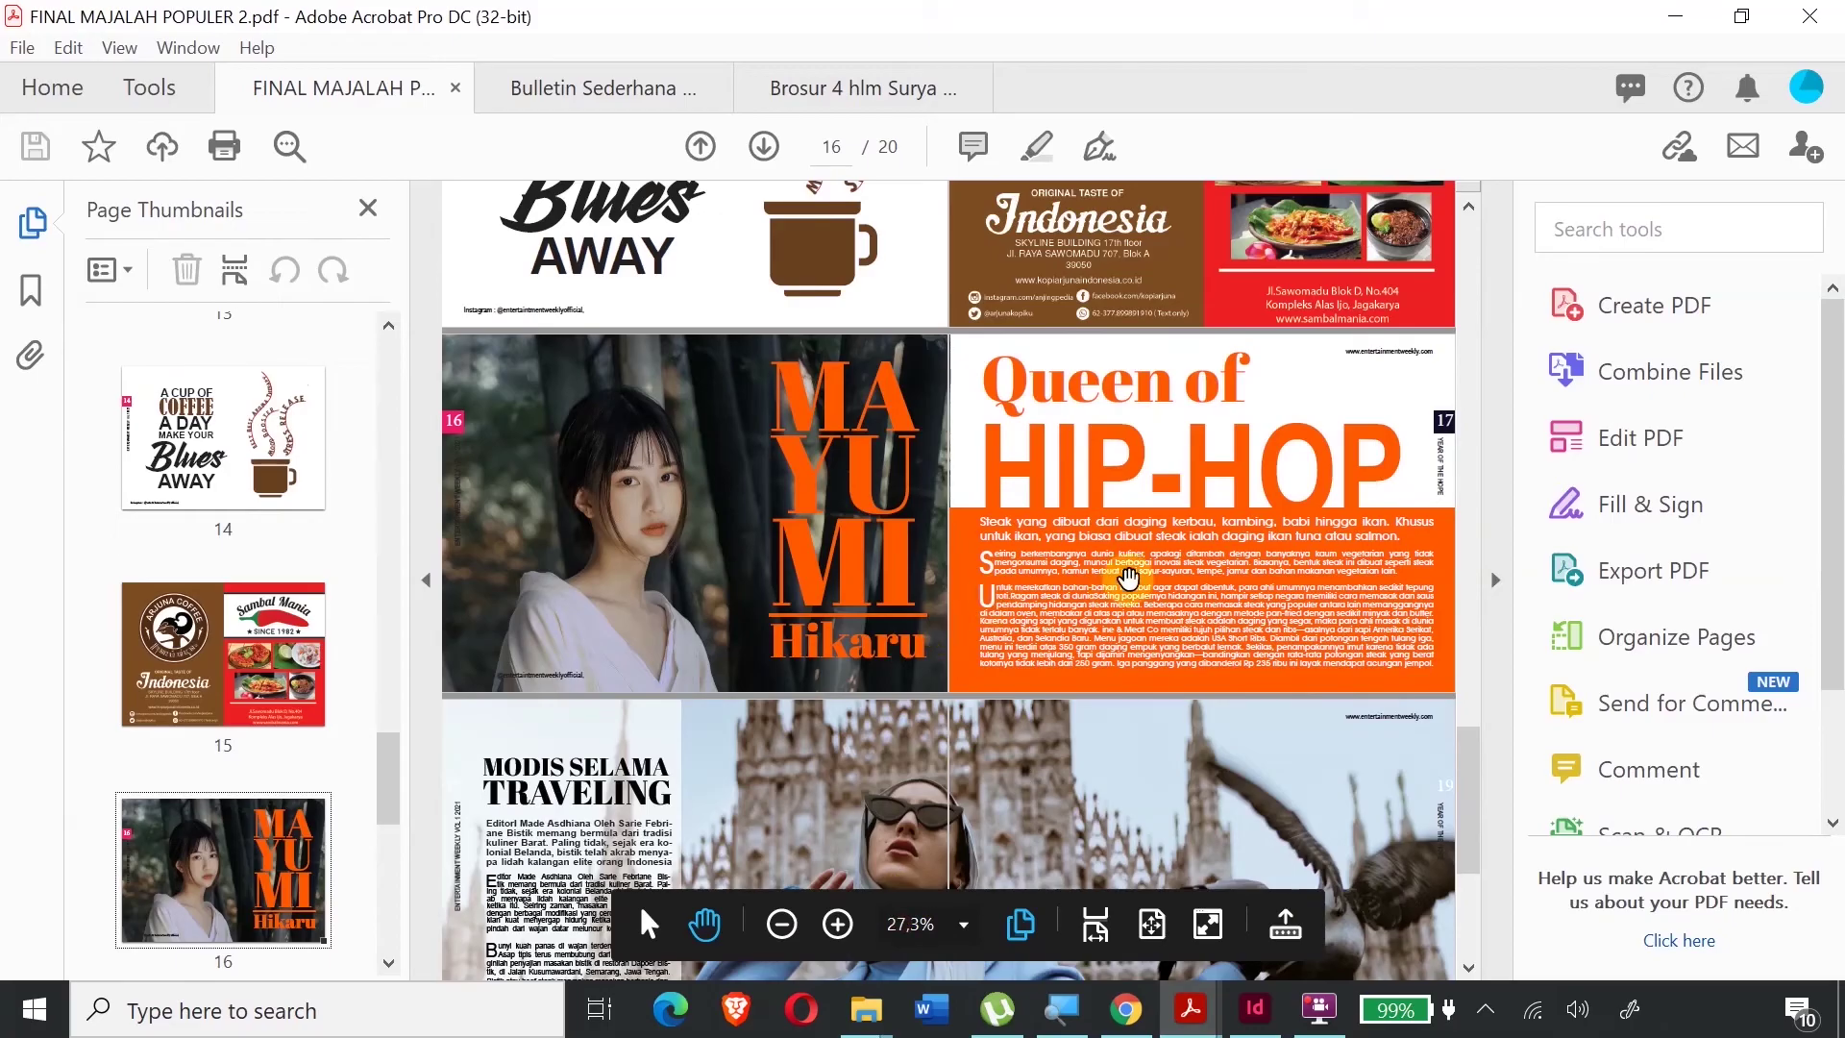
pyautogui.scroll(5, 1128, 576)
pyautogui.scroll(15, 1128, 577)
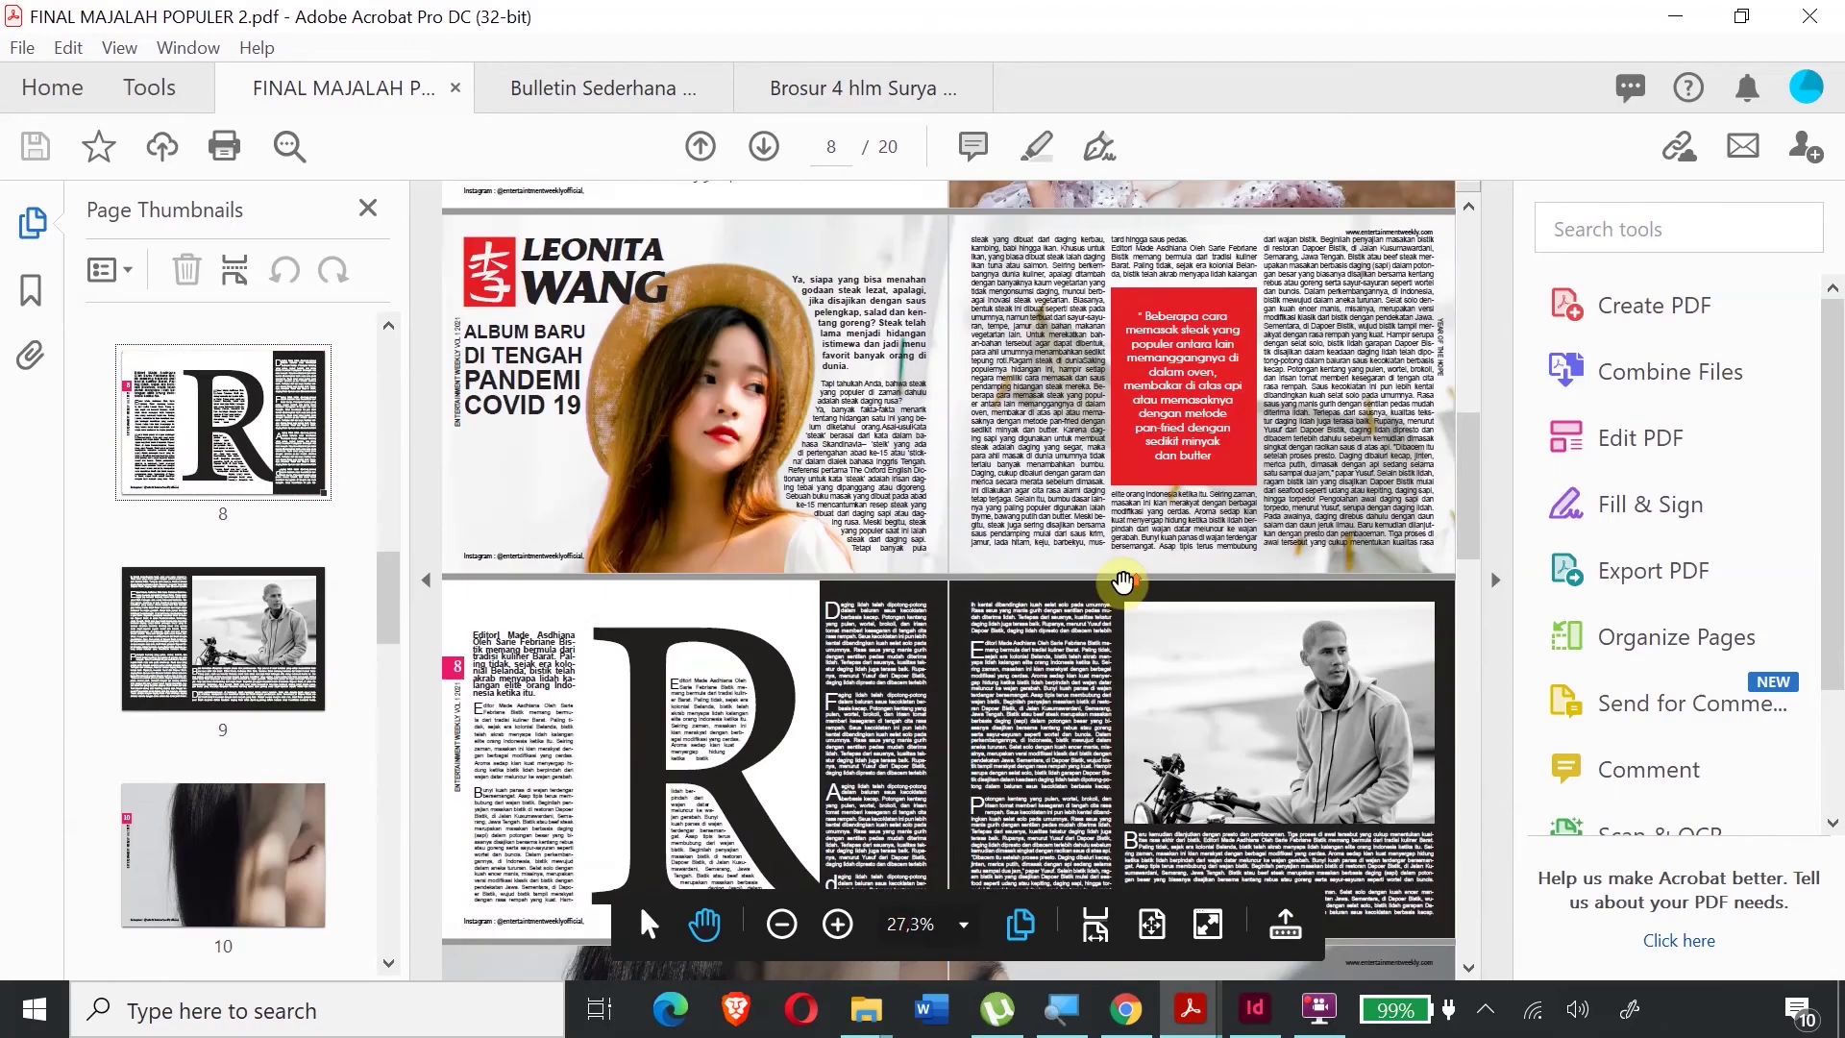
pyautogui.scroll(3, 1122, 581)
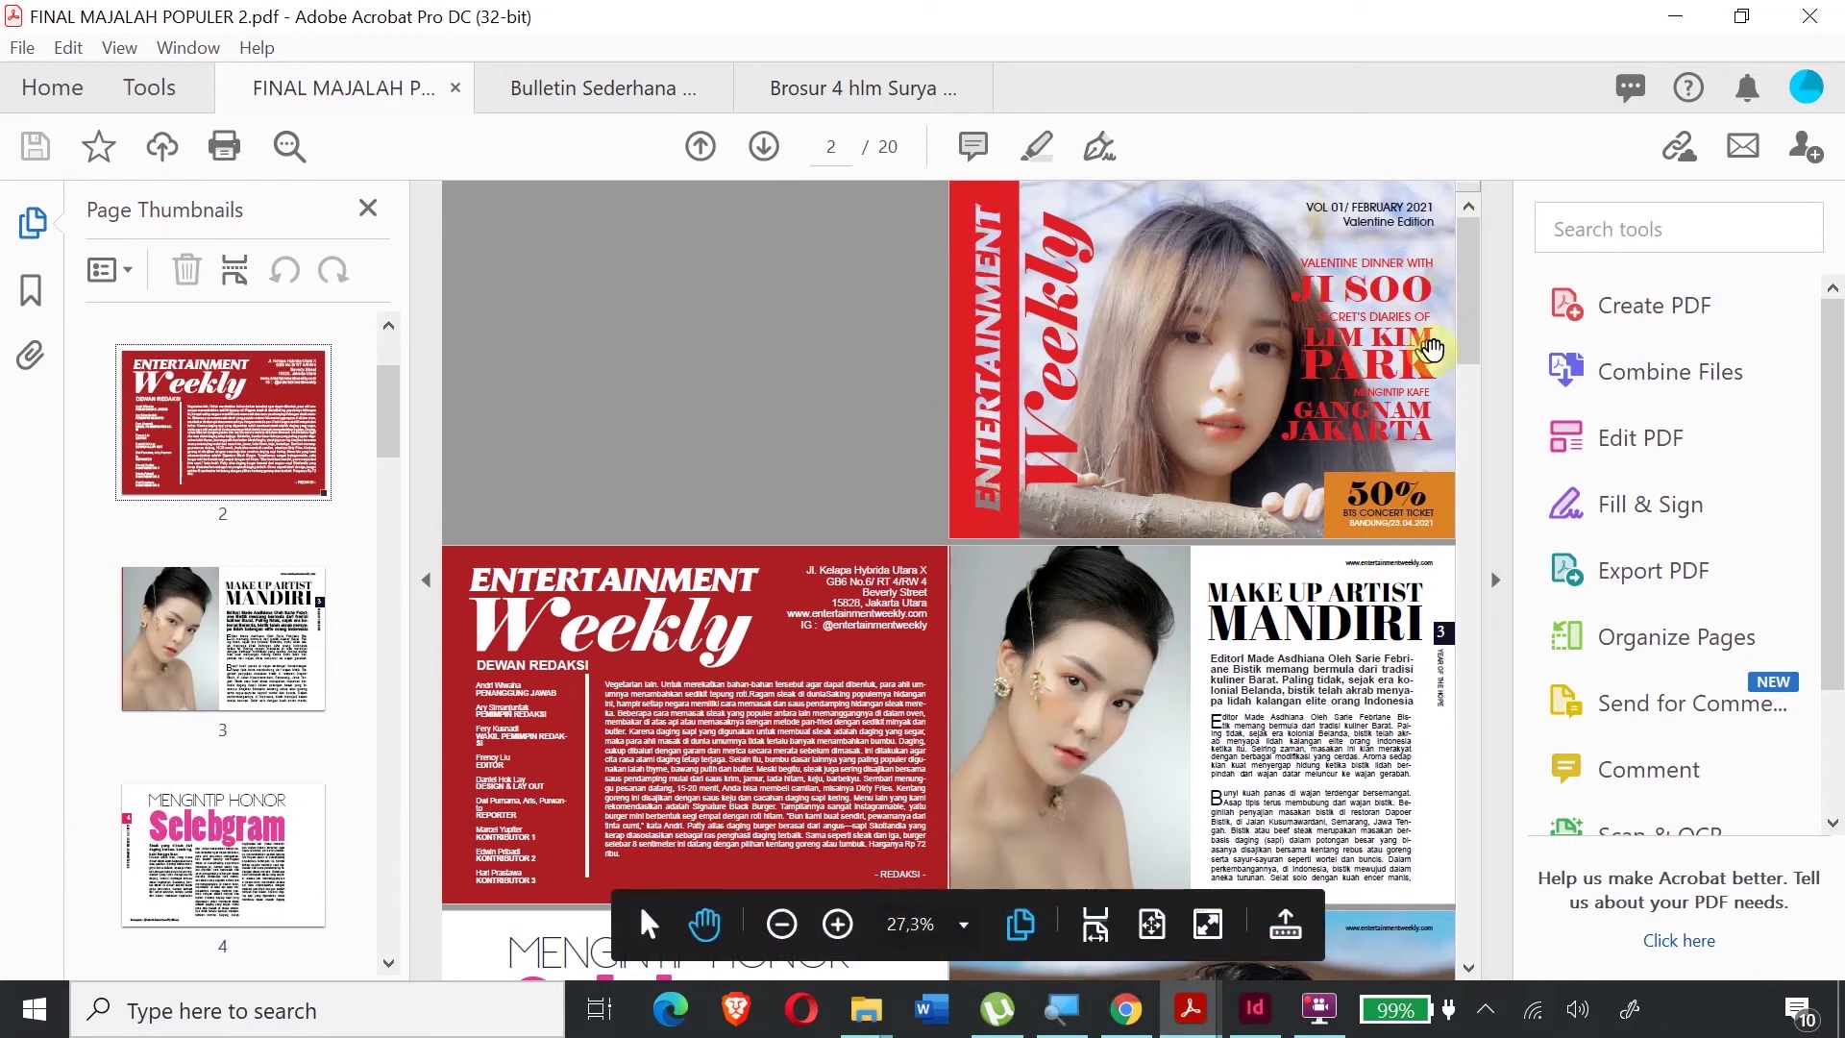
pyautogui.scroll(2, 1412, 363)
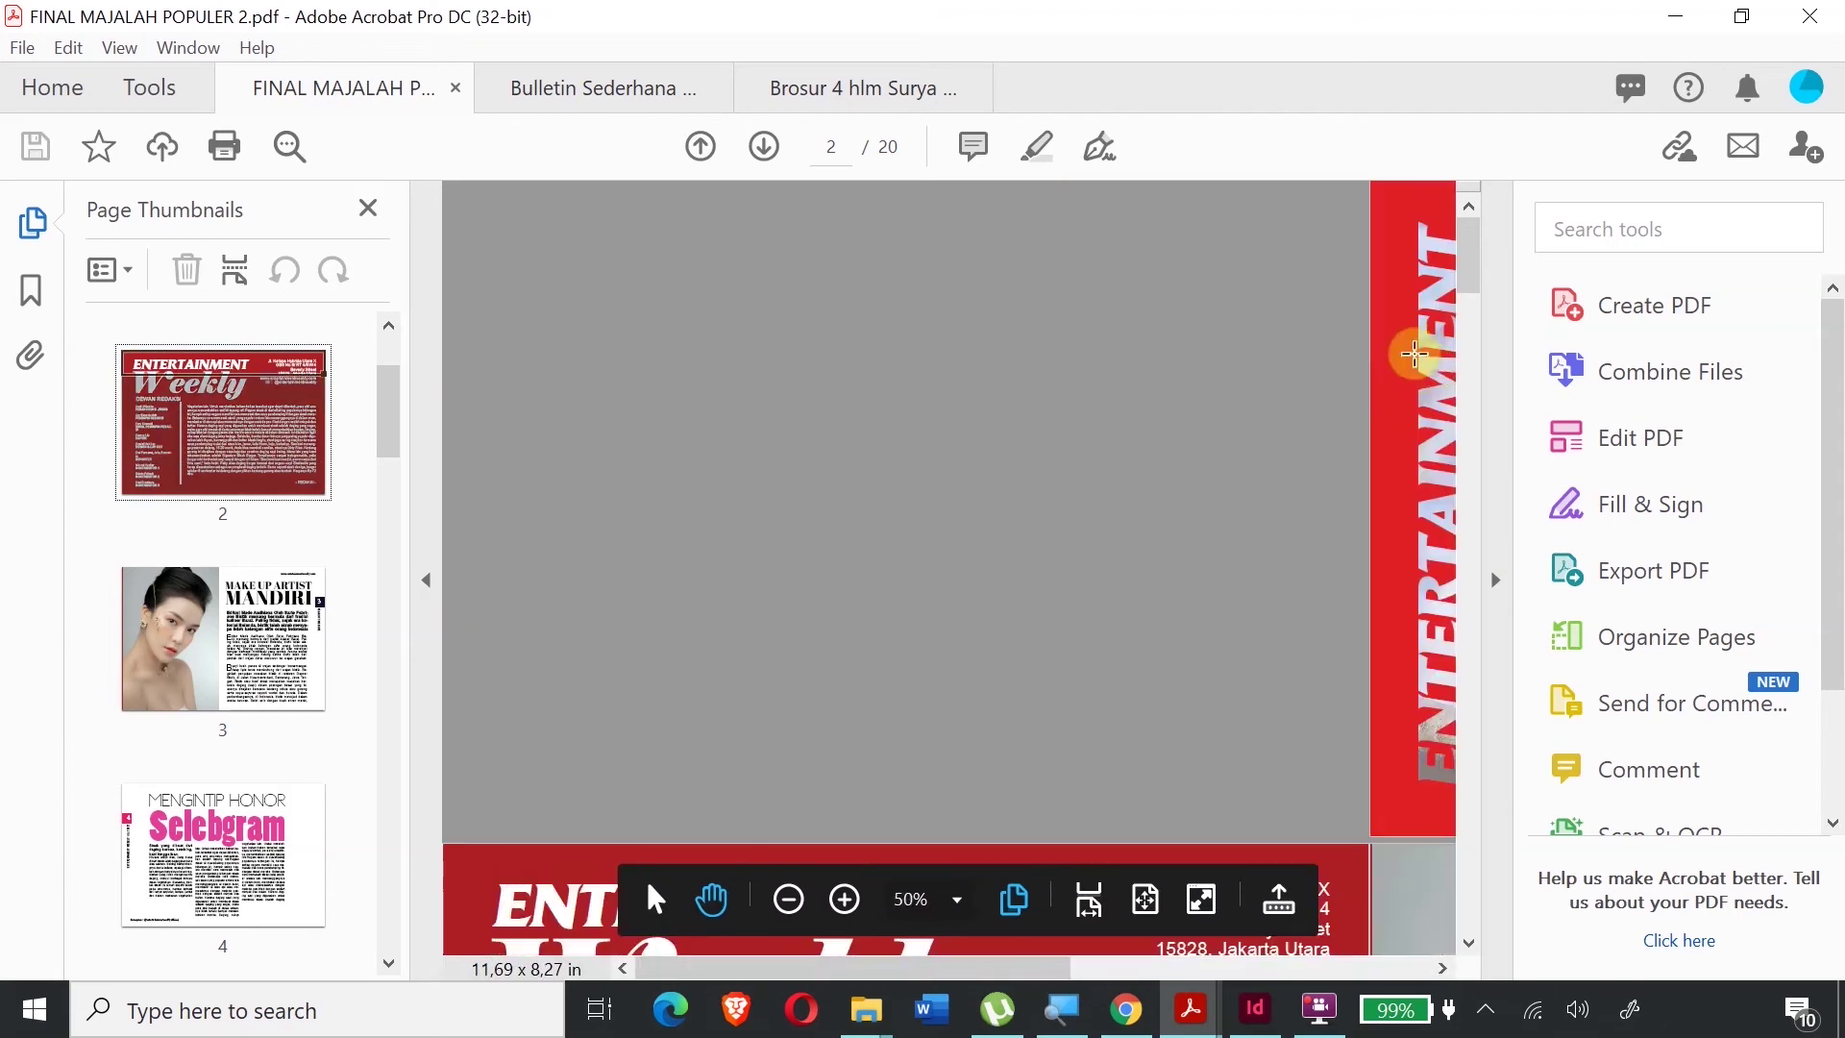
pyautogui.moveTo(734, 970); pyautogui.dragTo(1185, 970)
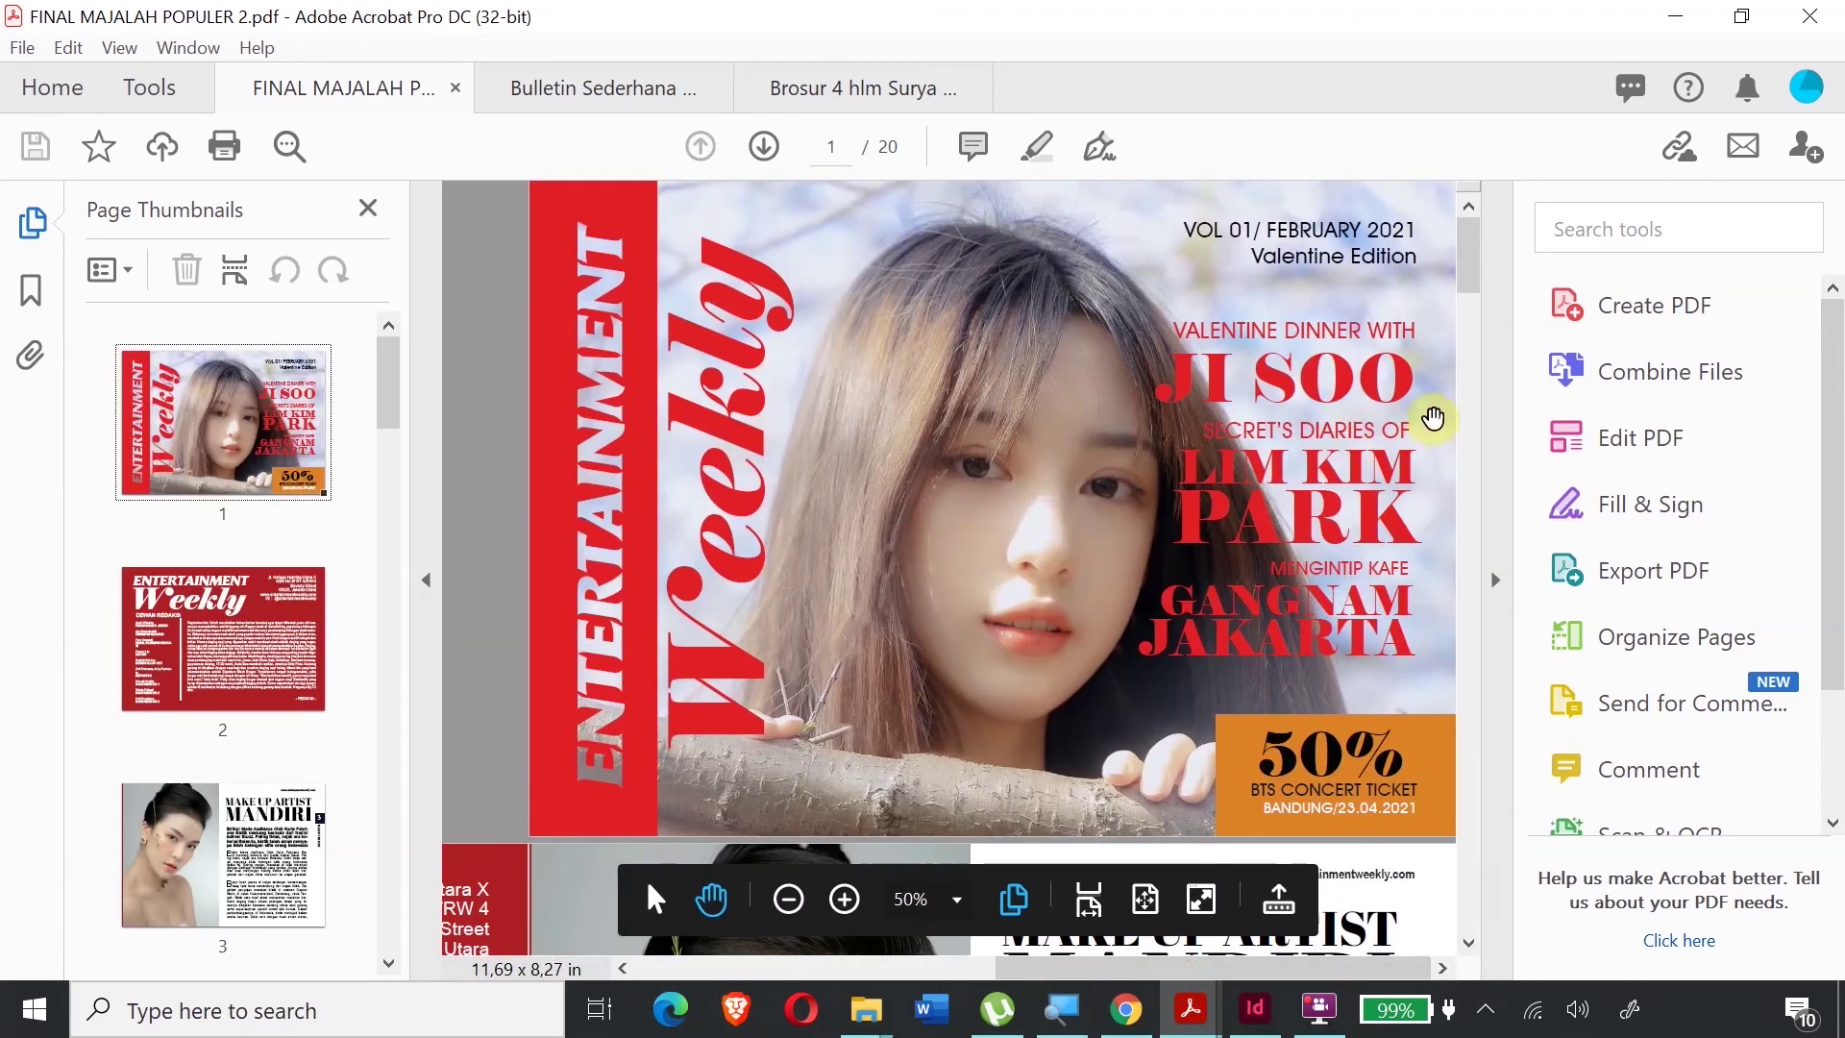
# - Examine the inside page layouts of the reference magazine through page 19, then return to its cover
pyautogui.scroll(-4, 1432, 419)
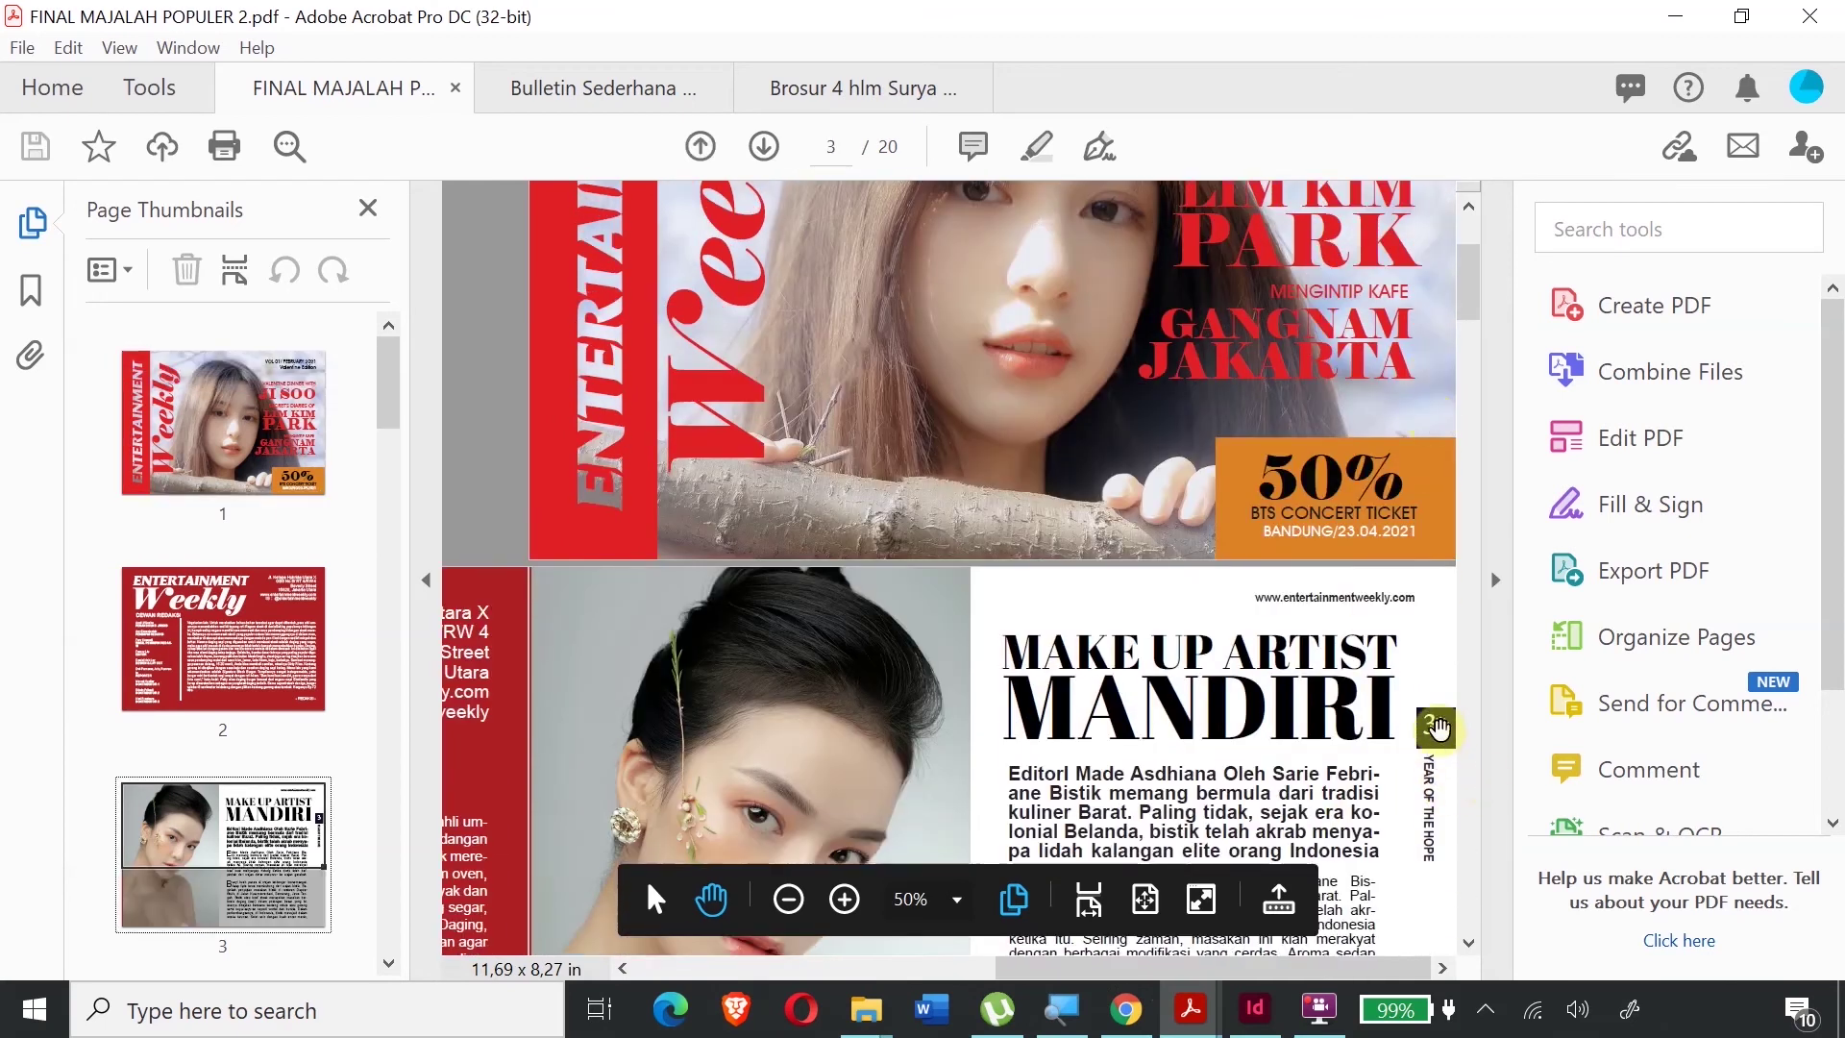
pyautogui.scroll(-15, 1438, 729)
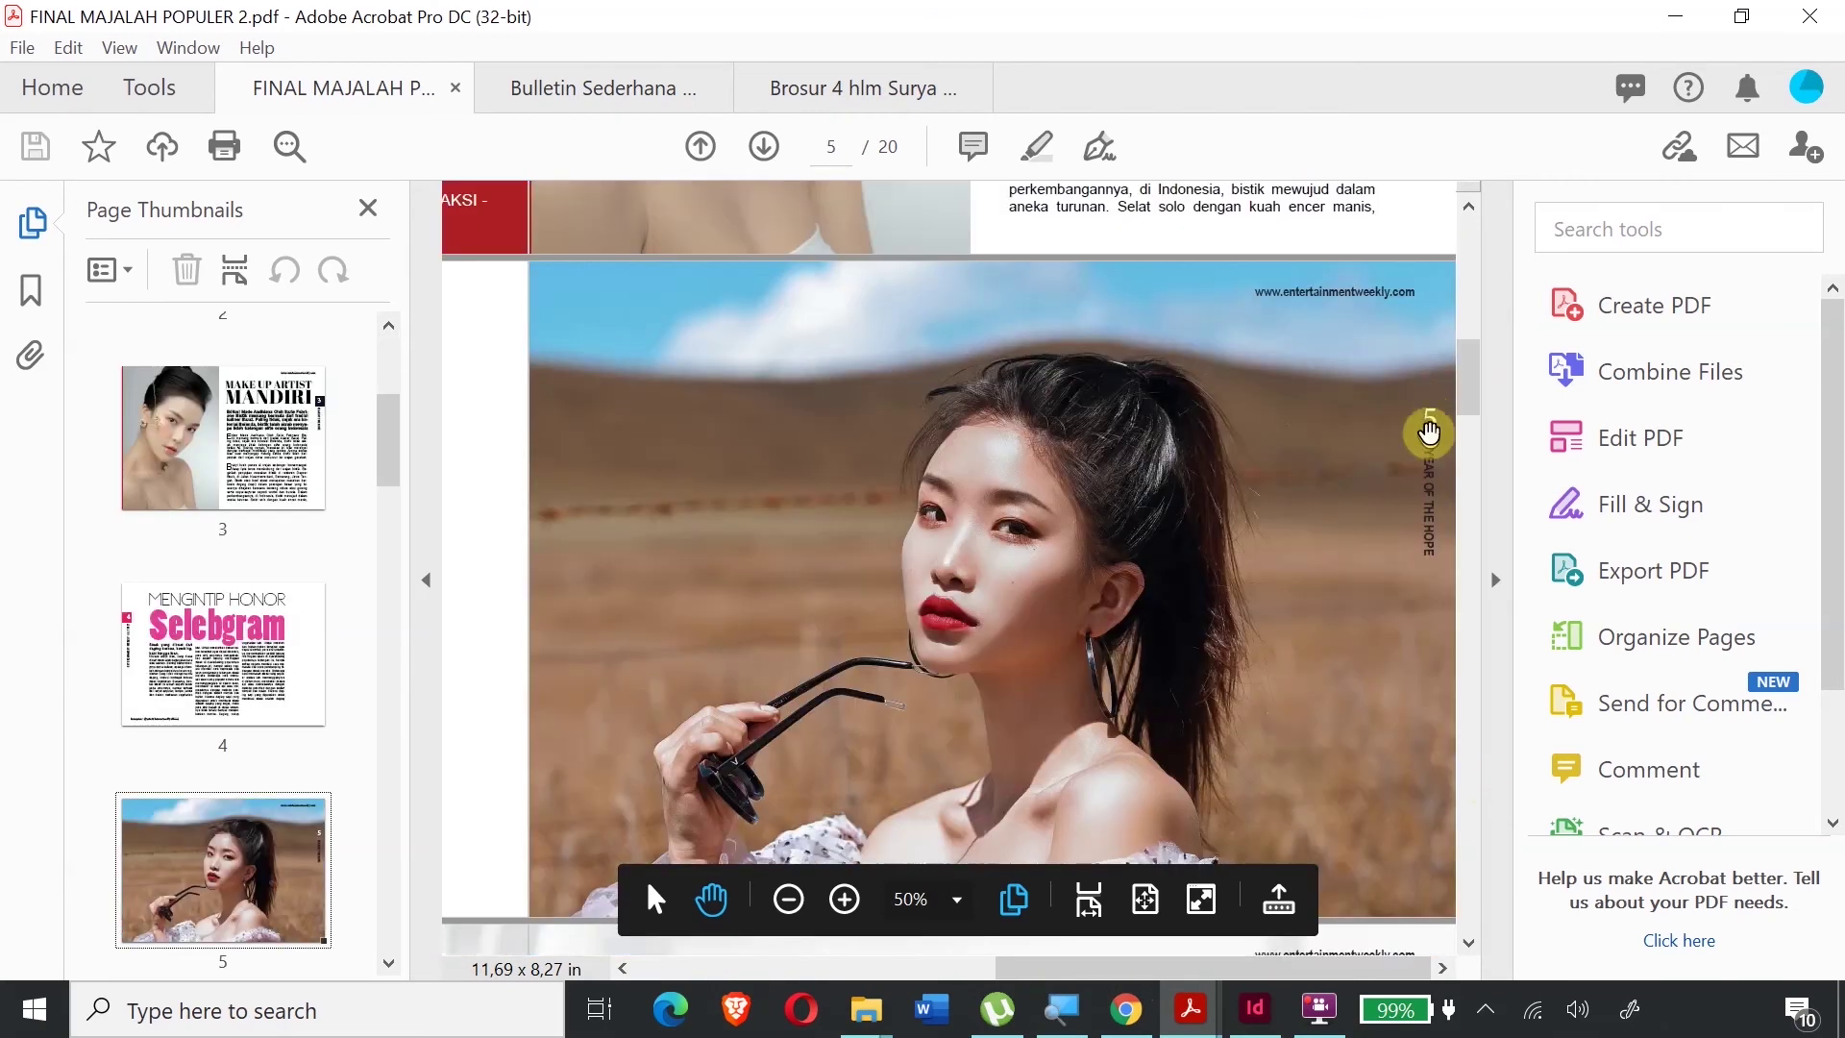
pyautogui.scroll(-8, 1429, 432)
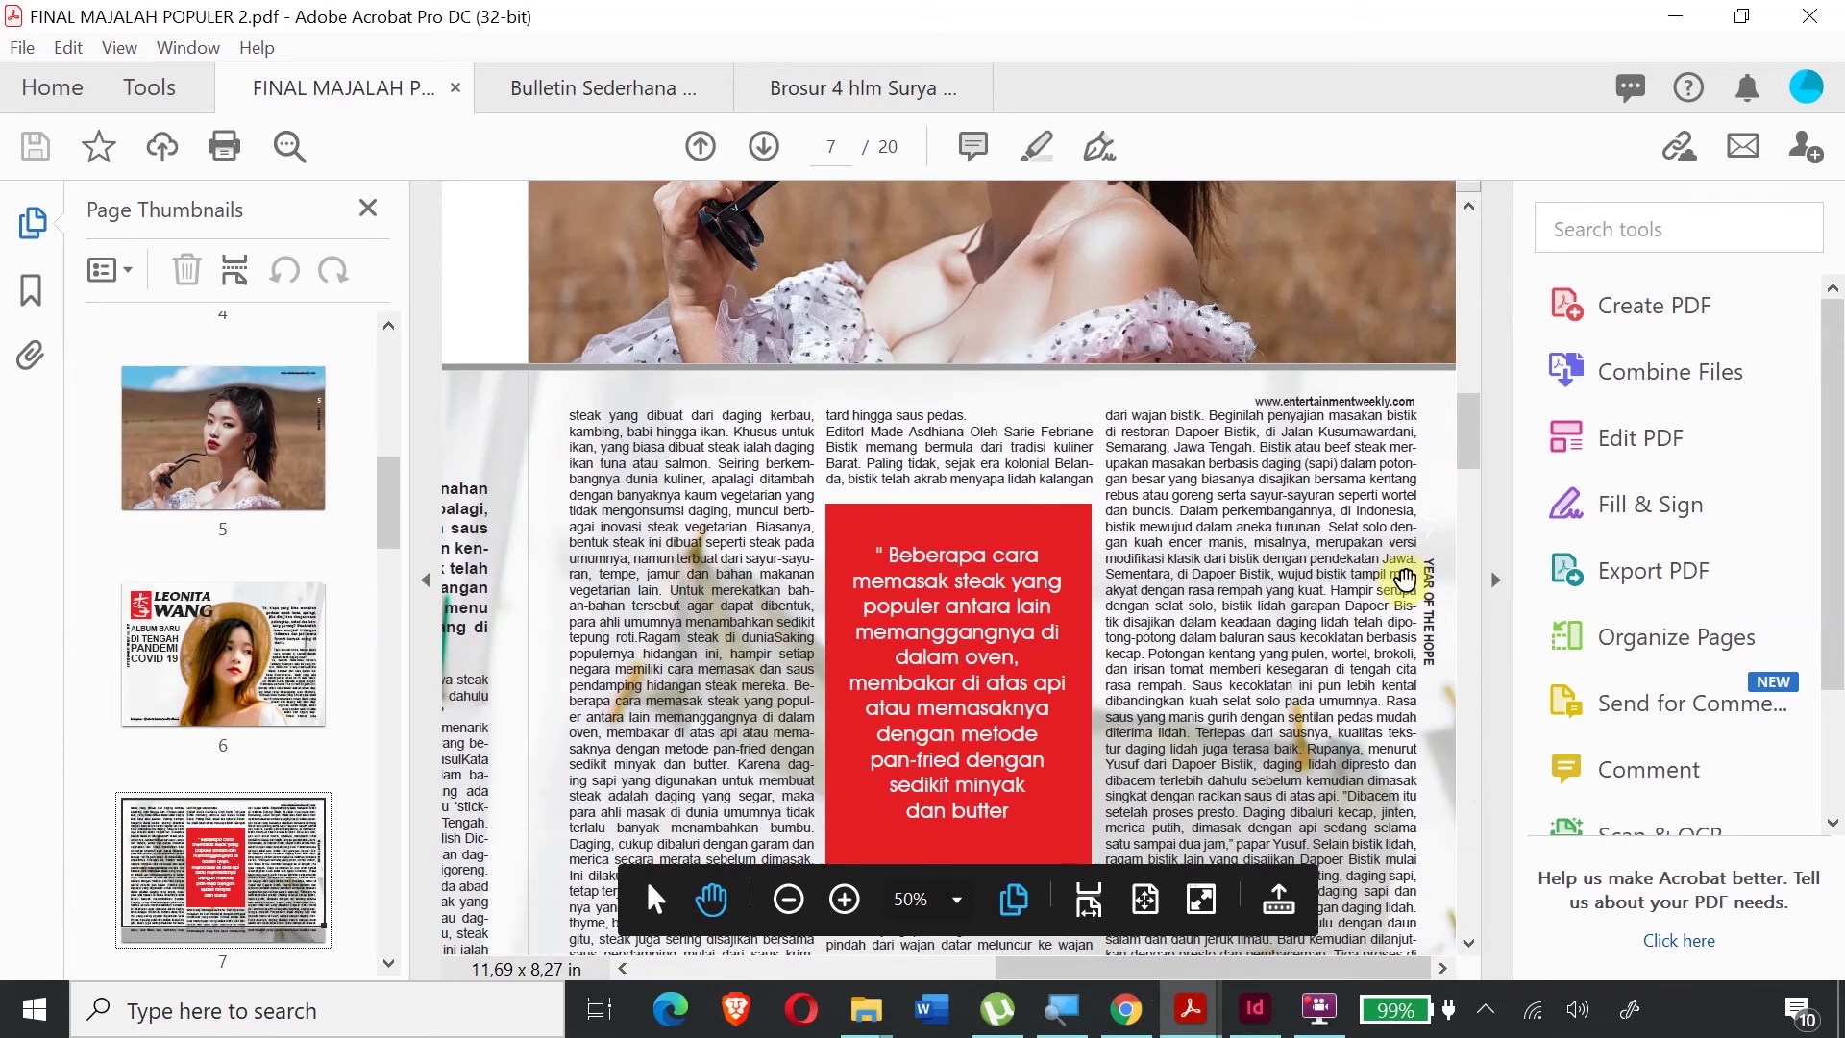
pyautogui.scroll(-1, 1405, 579)
pyautogui.scroll(-7, 1431, 538)
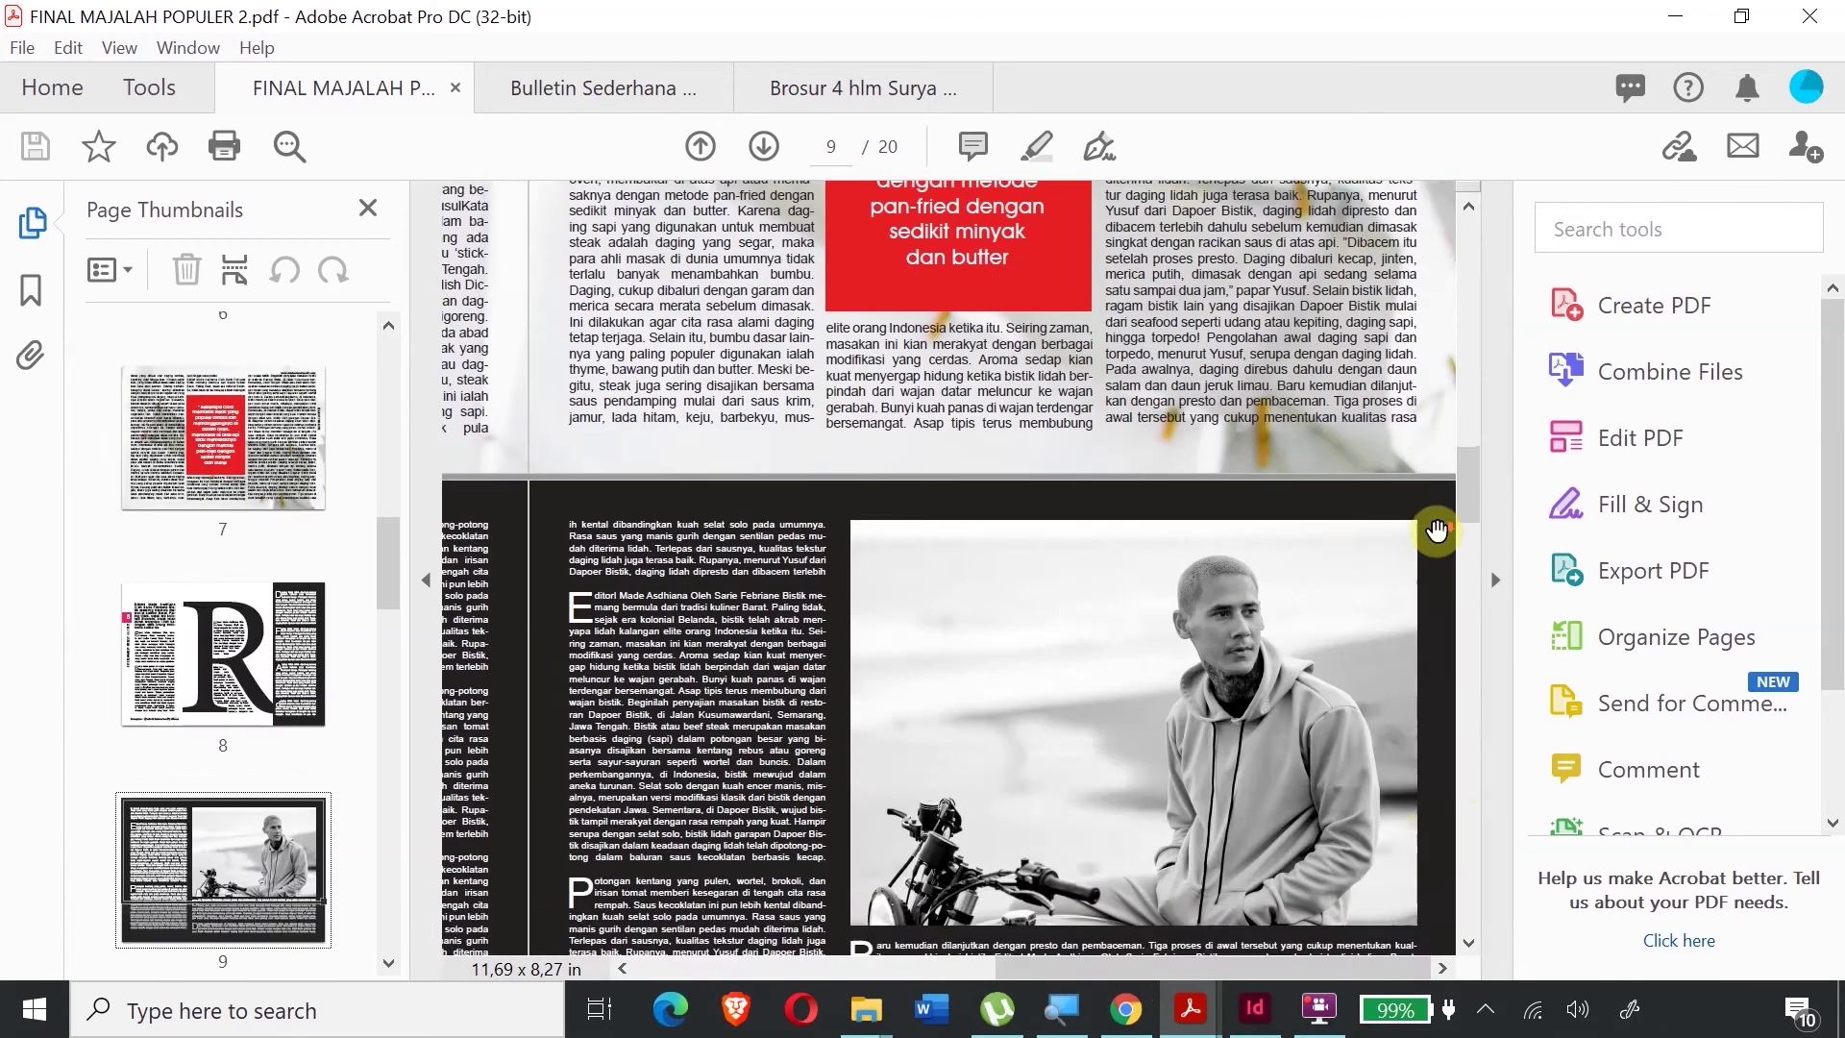
pyautogui.scroll(-8, 1437, 531)
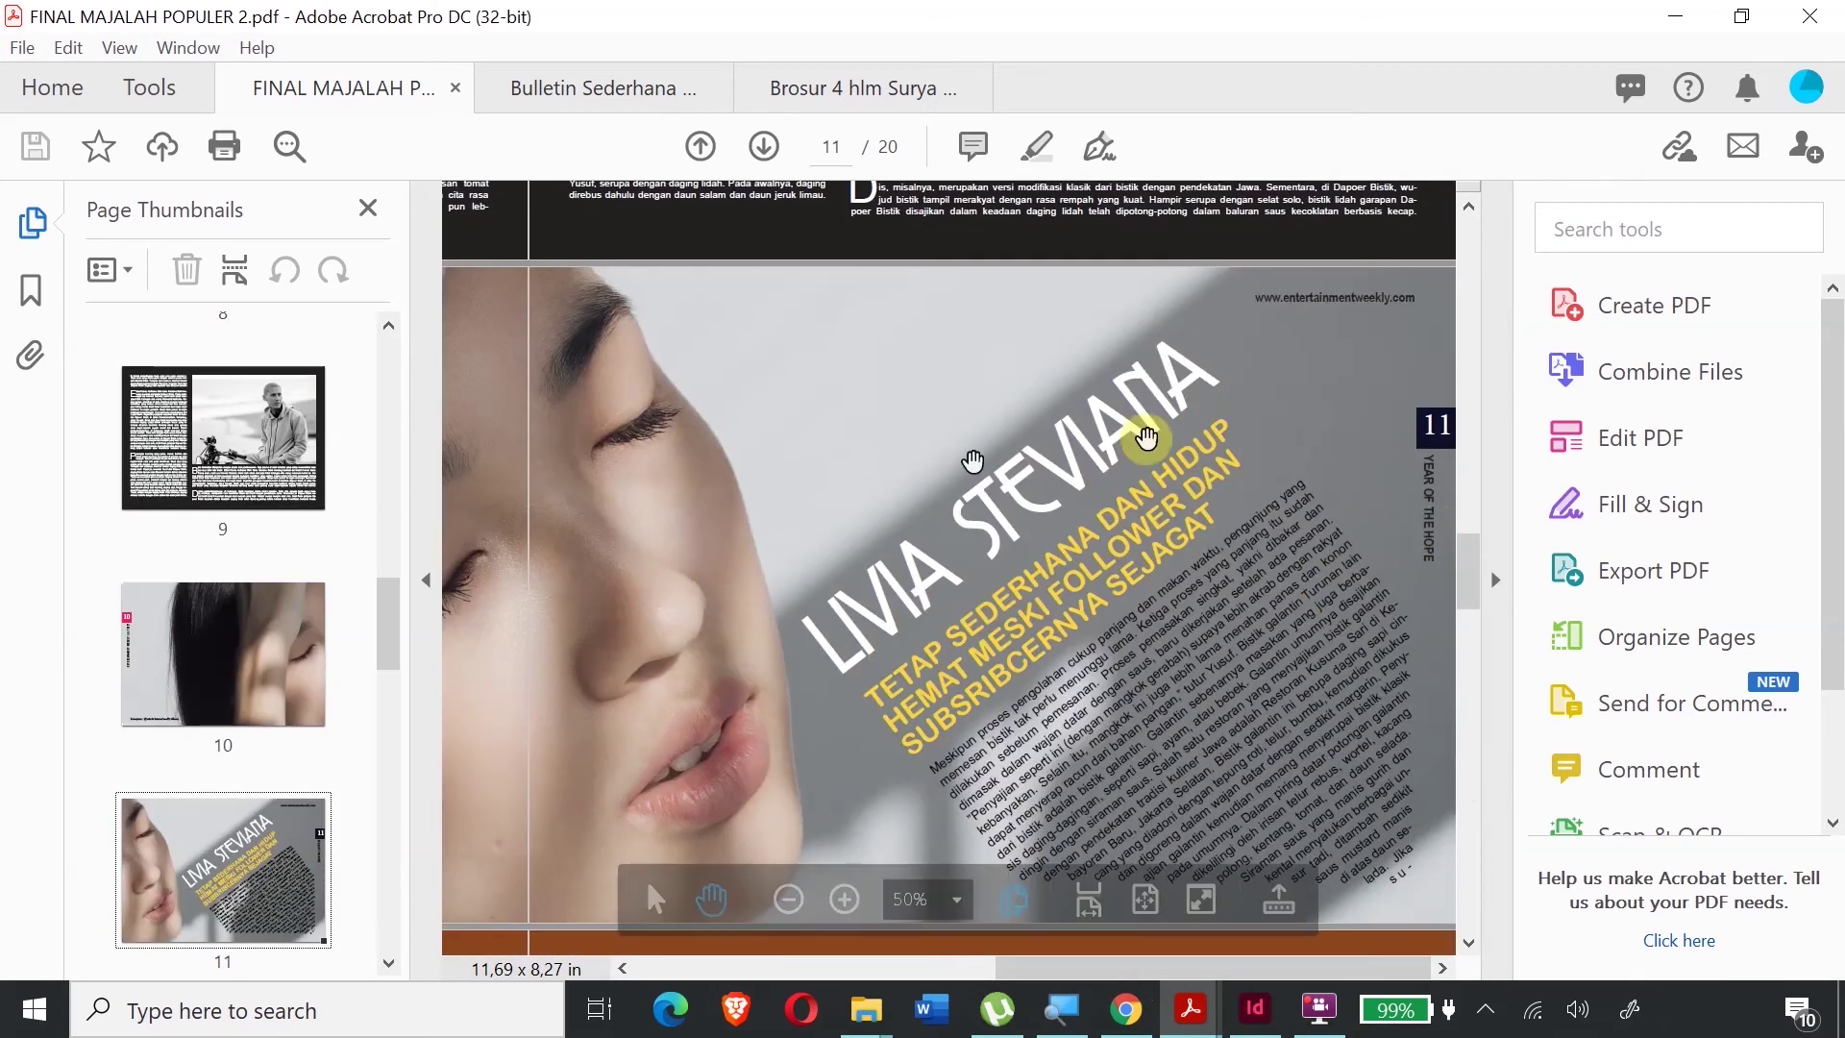
pyautogui.scroll(-1, 1137, 638)
pyautogui.scroll(-3, 1260, 680)
pyautogui.scroll(-5, 1262, 680)
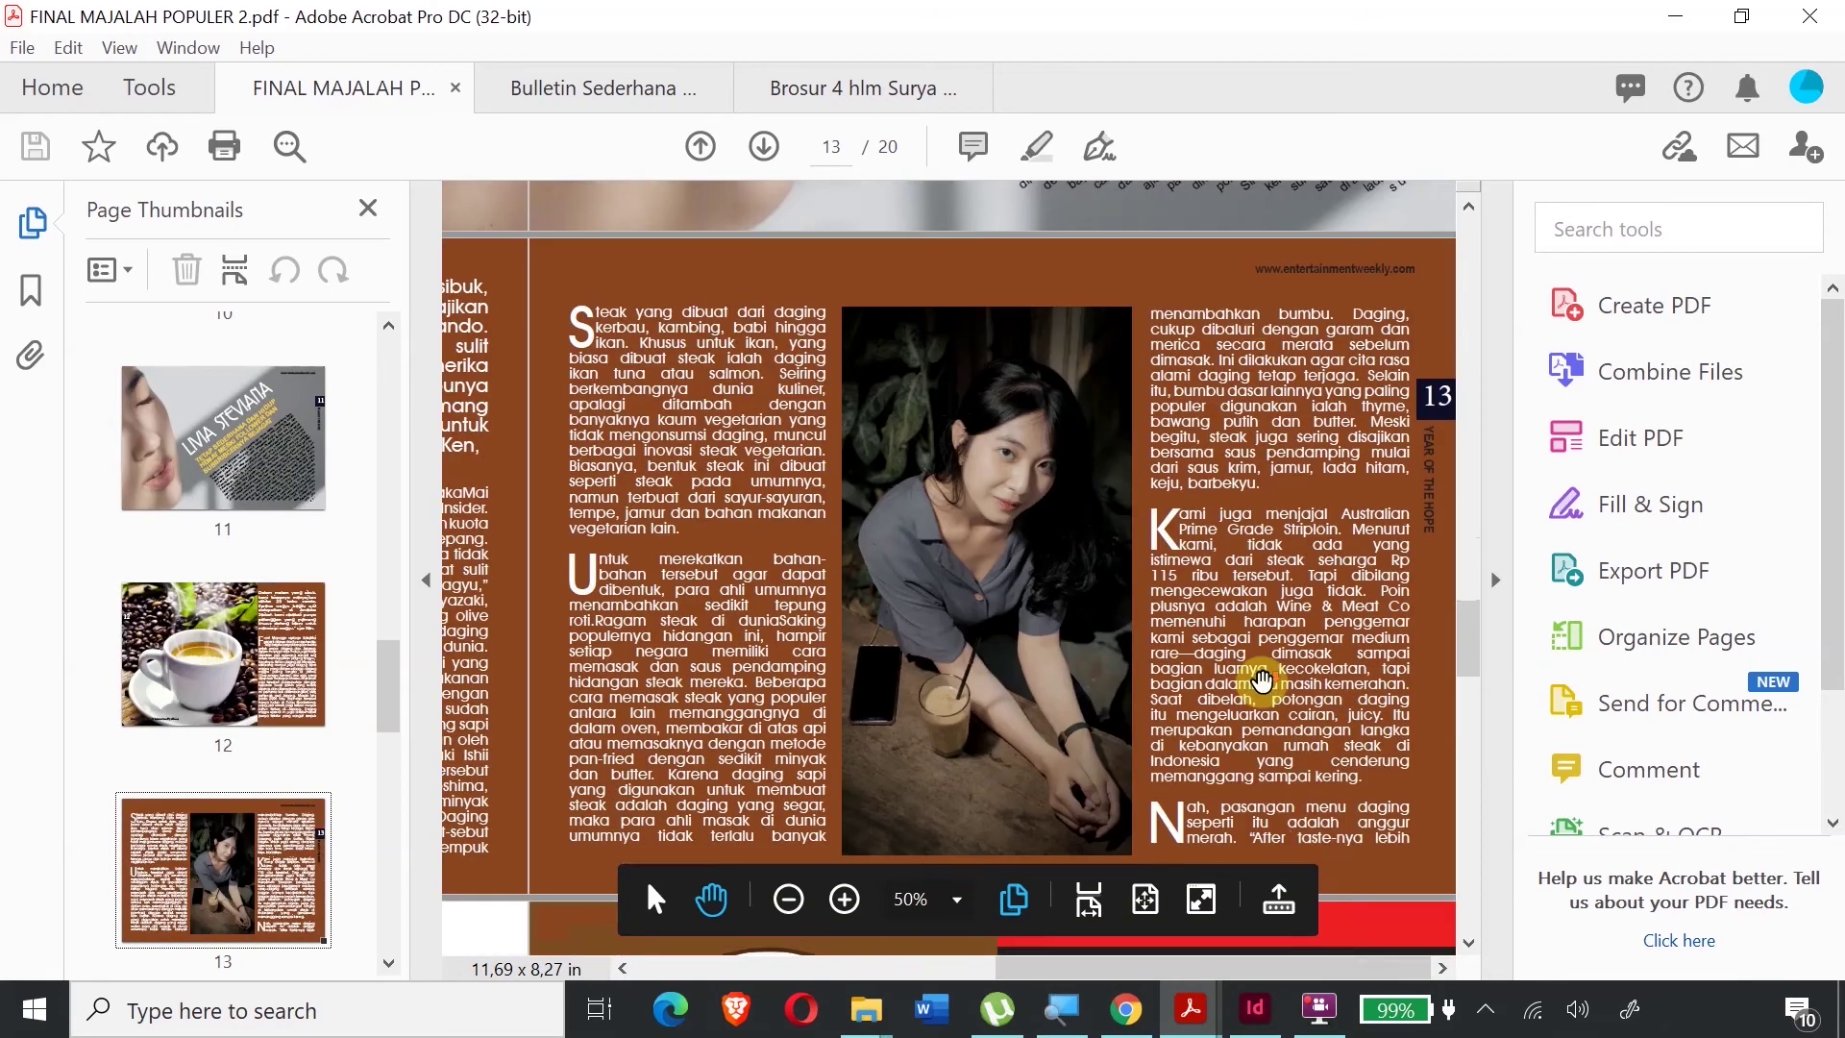
pyautogui.scroll(-7, 1313, 583)
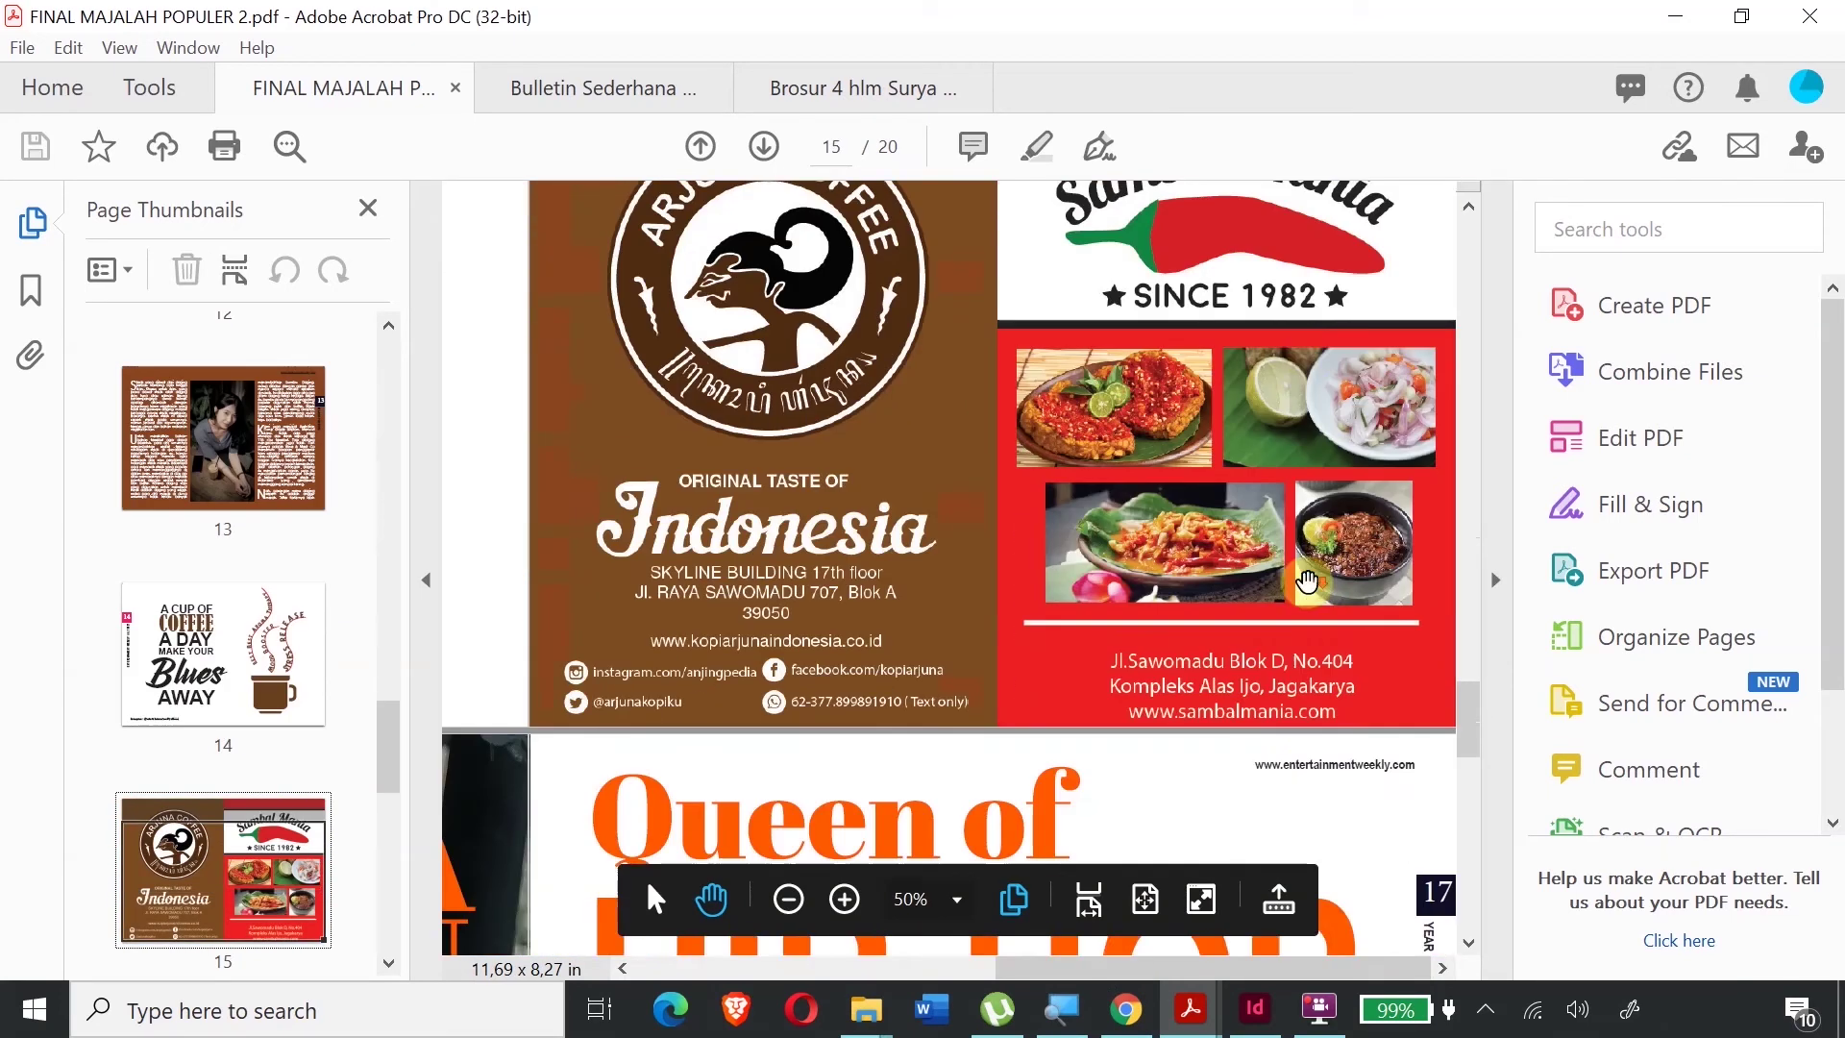
pyautogui.scroll(-7, 1308, 583)
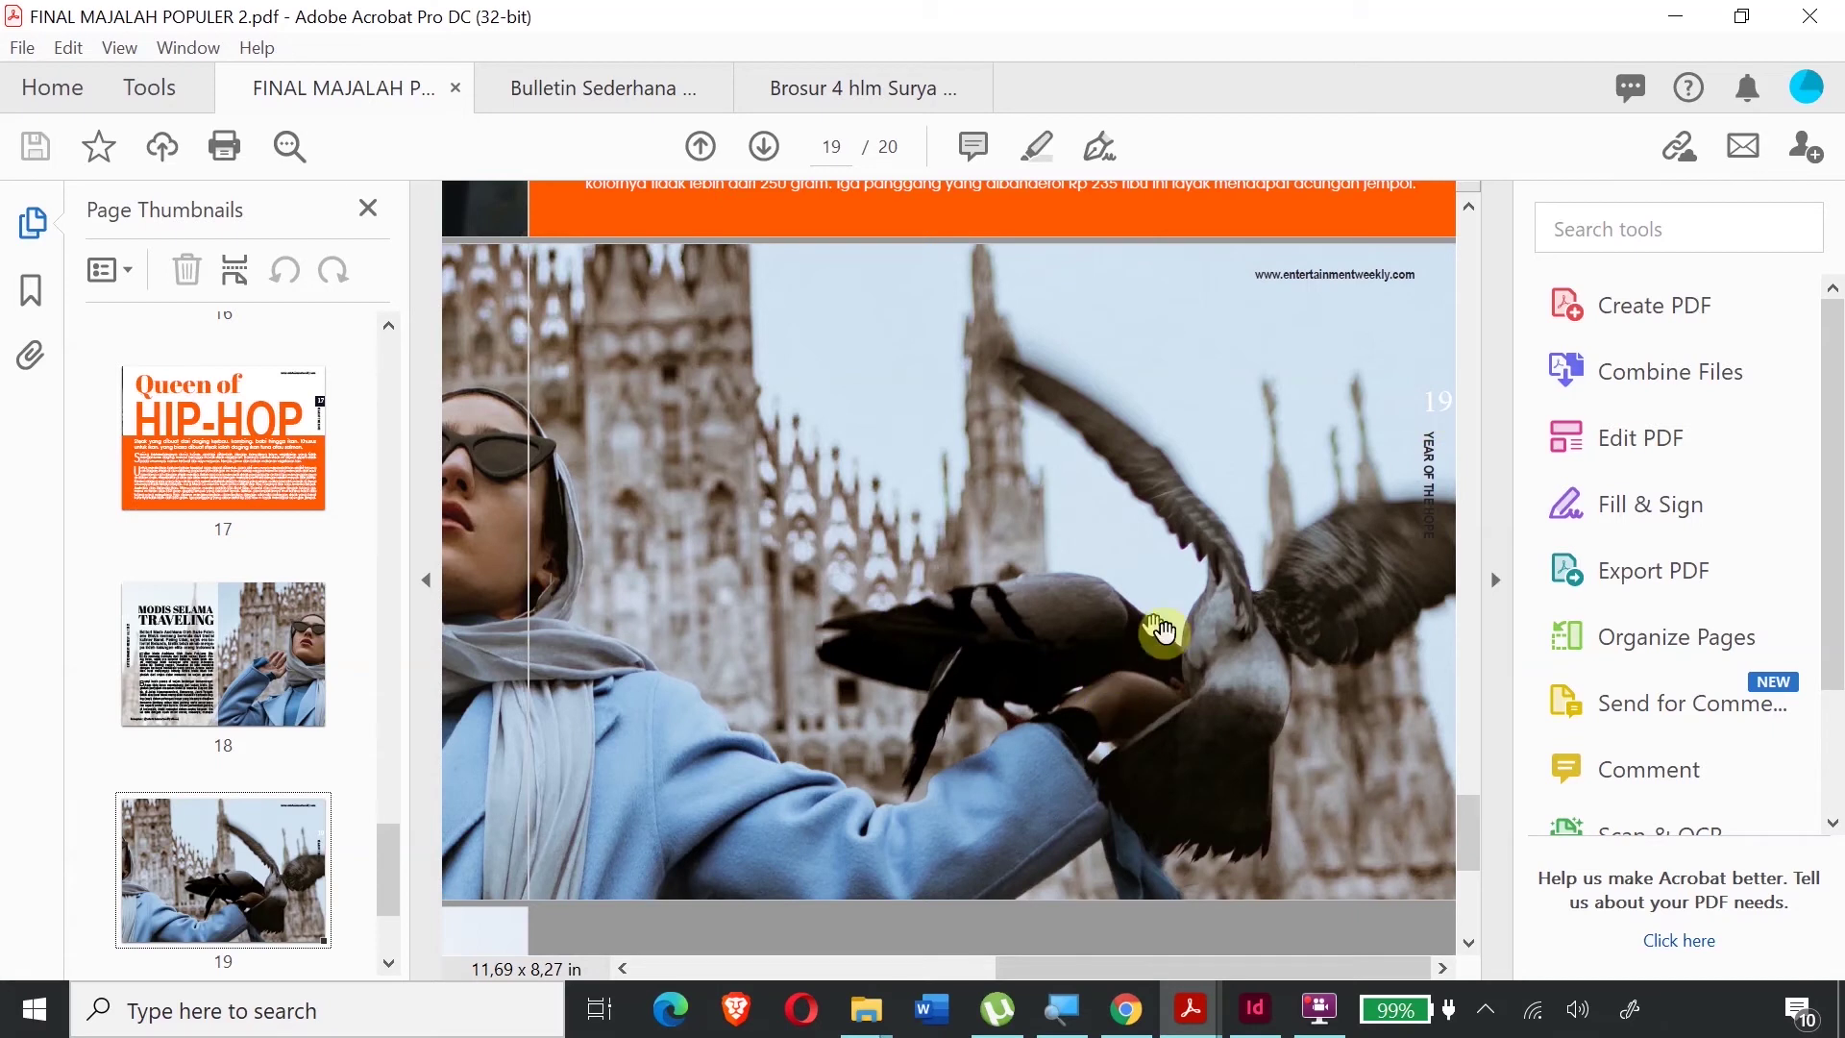
pyautogui.moveTo(1468, 846); pyautogui.dragTo(1507, 231)
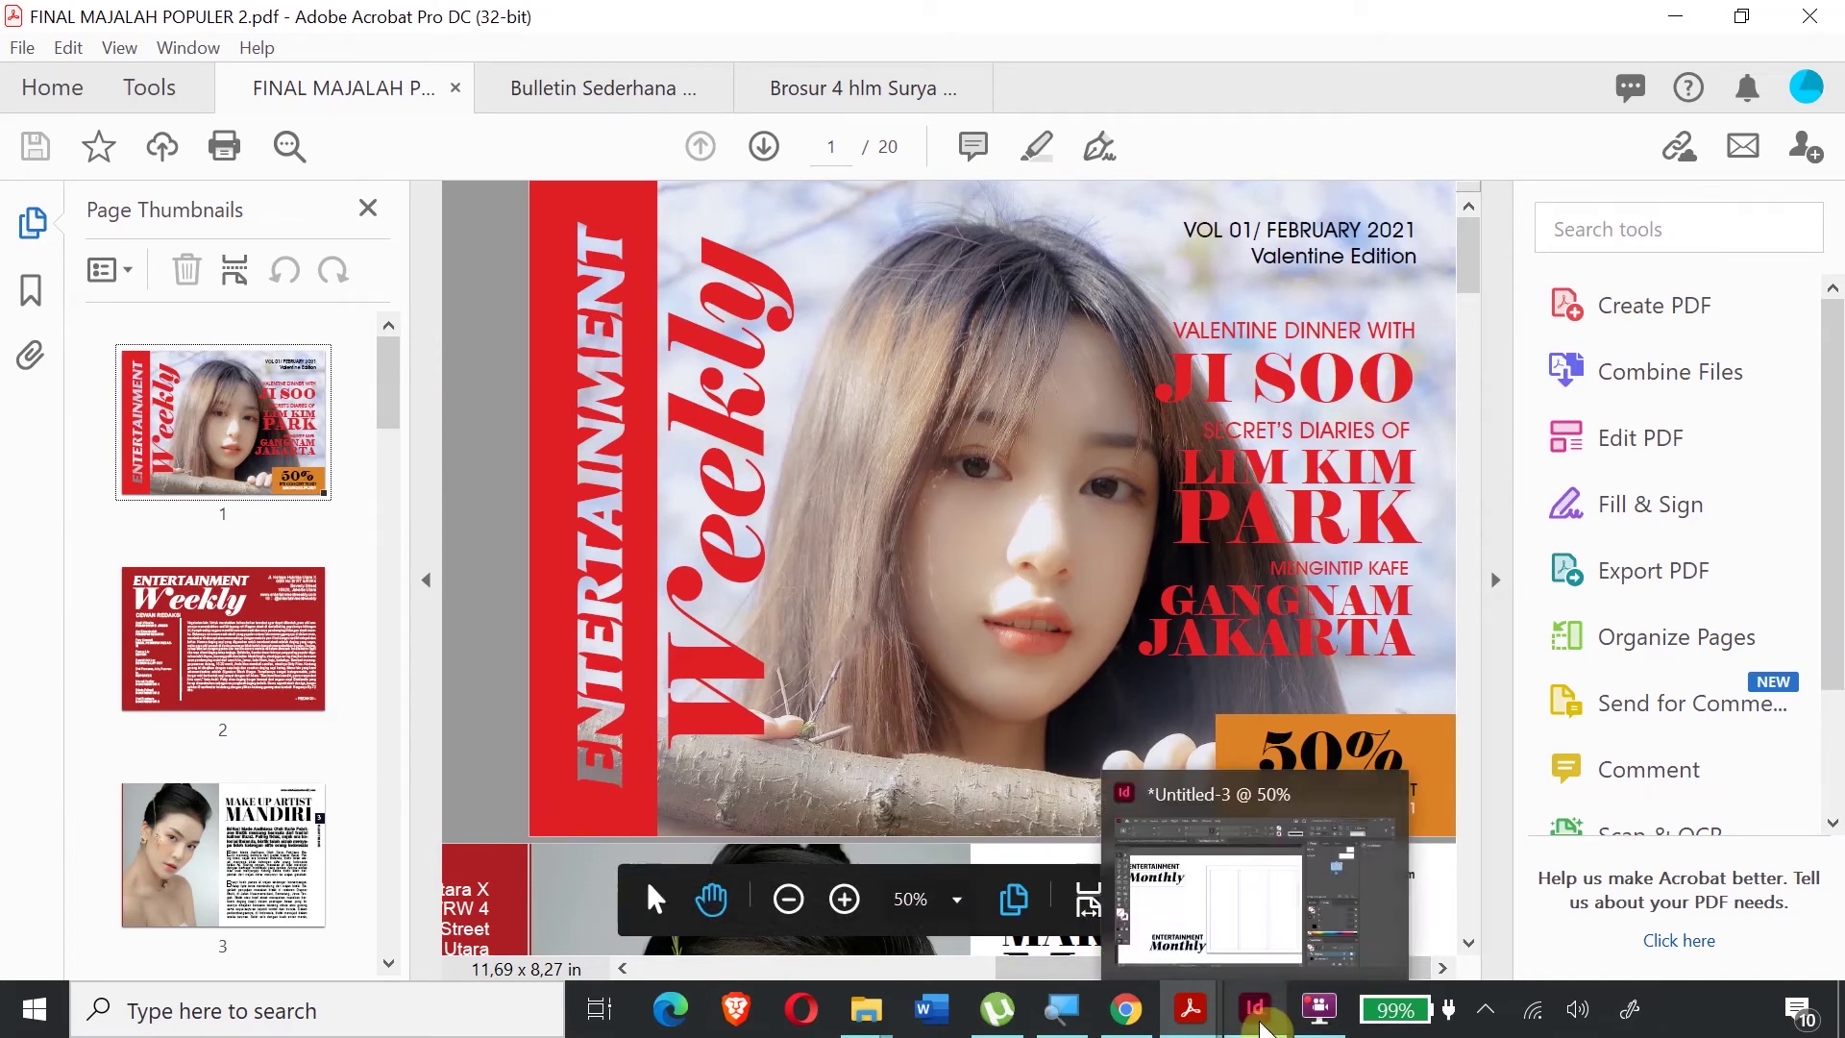
# - Switch back to InDesign and move the outlined ENTERTAINMENT Monthly lettering to just below the original titles beside the page
pyautogui.click(1262, 1026)
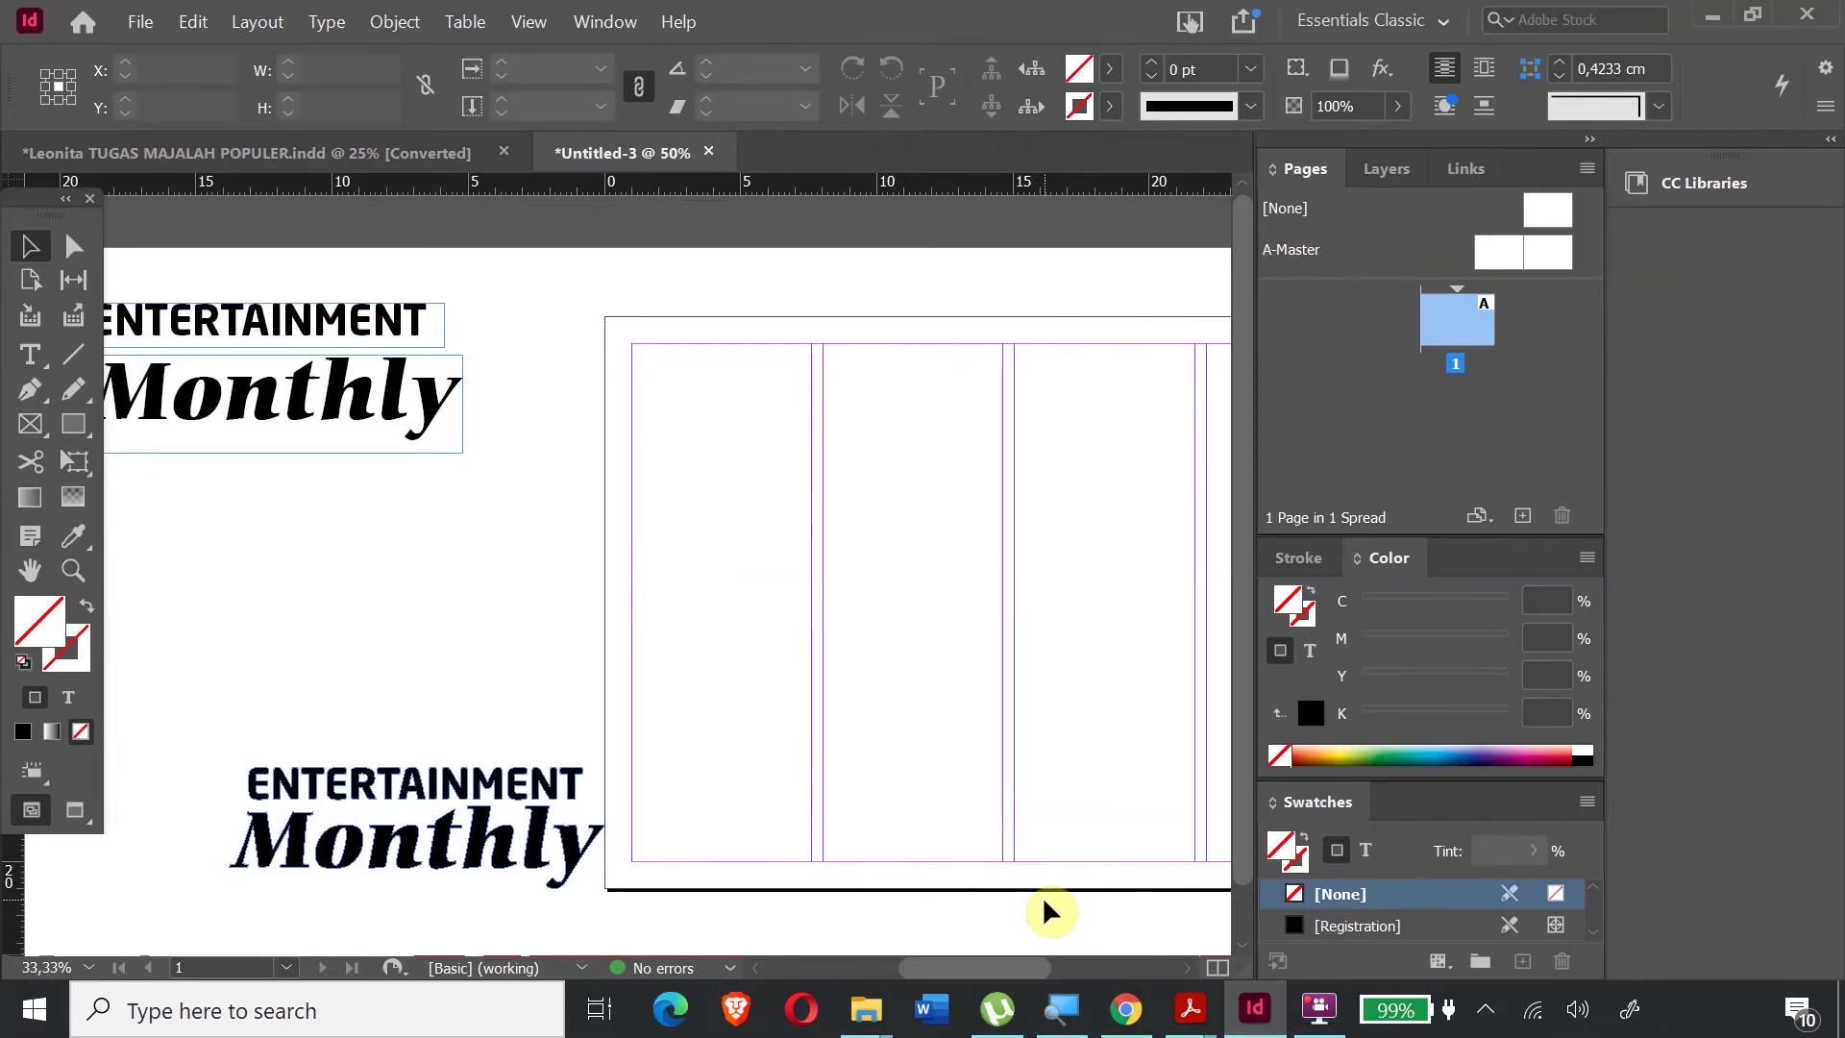
pyautogui.hotkey('ctrl', '-')
pyautogui.hotkey('ctrl', '-')
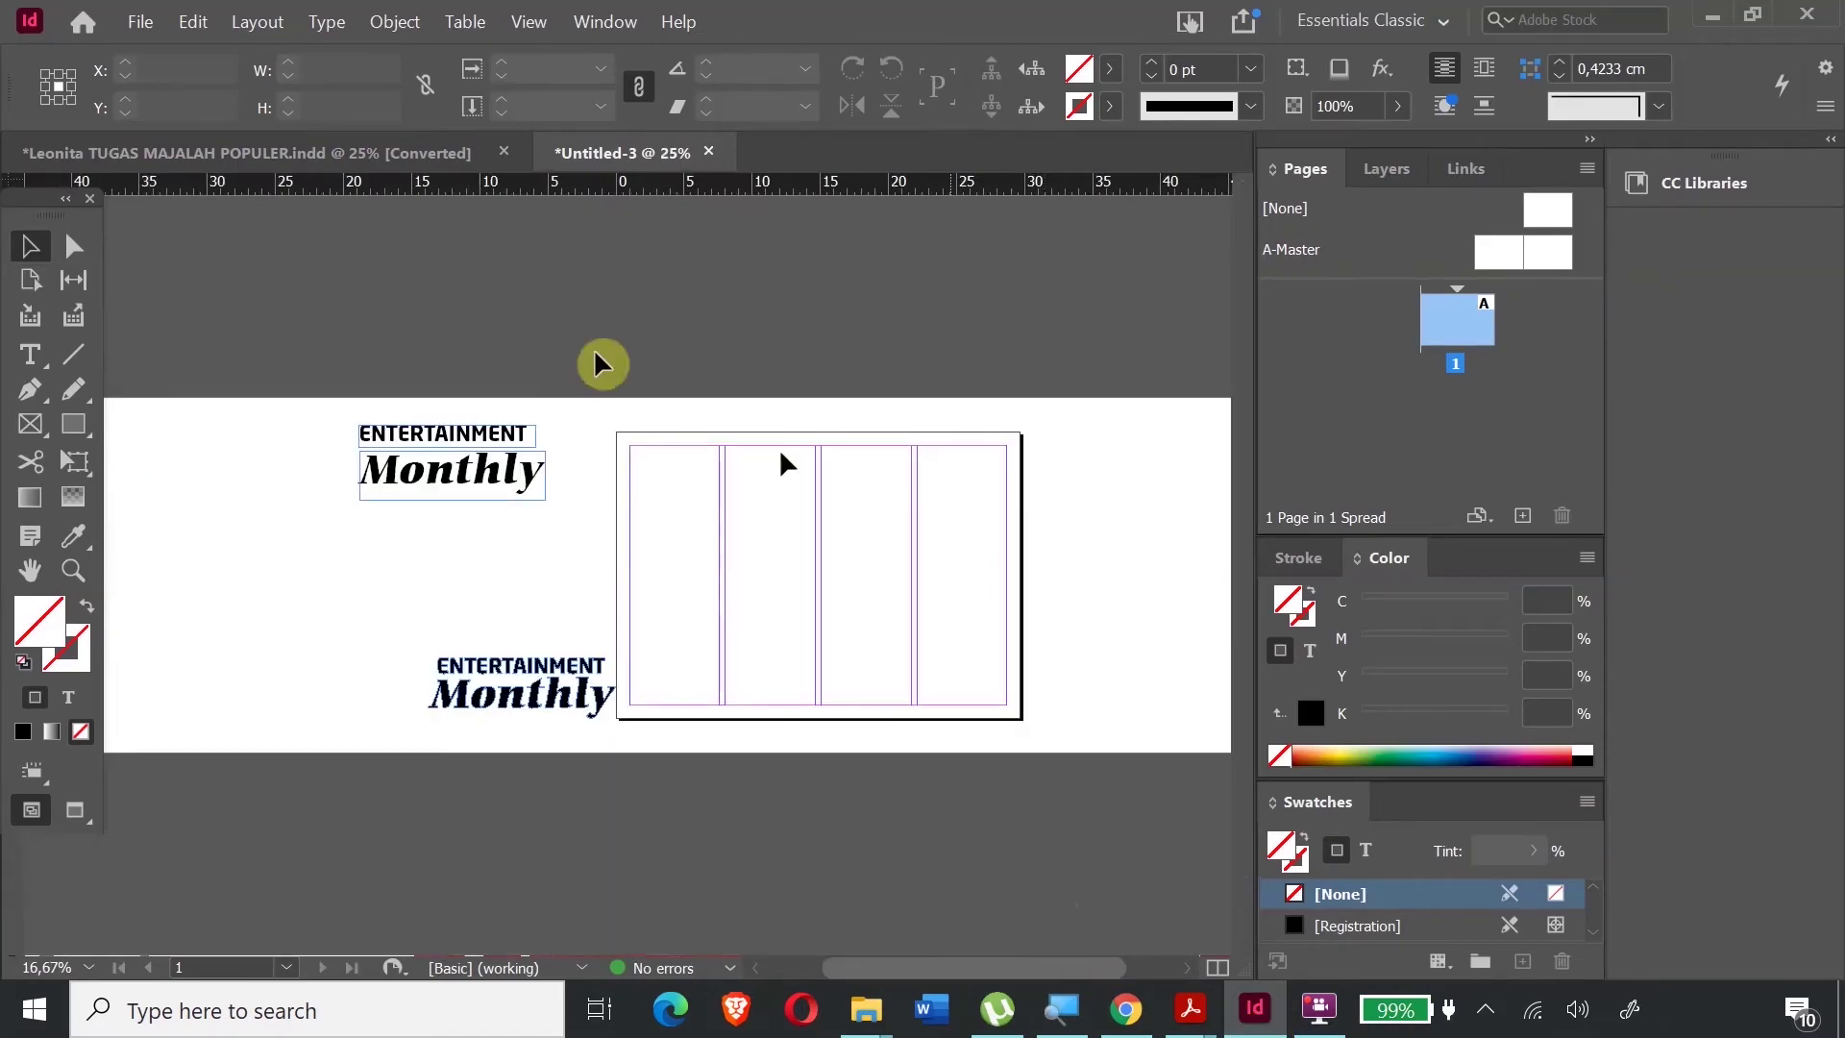
pyautogui.keyDown('shift'); pyautogui.click(534, 699); pyautogui.keyUp('shift')
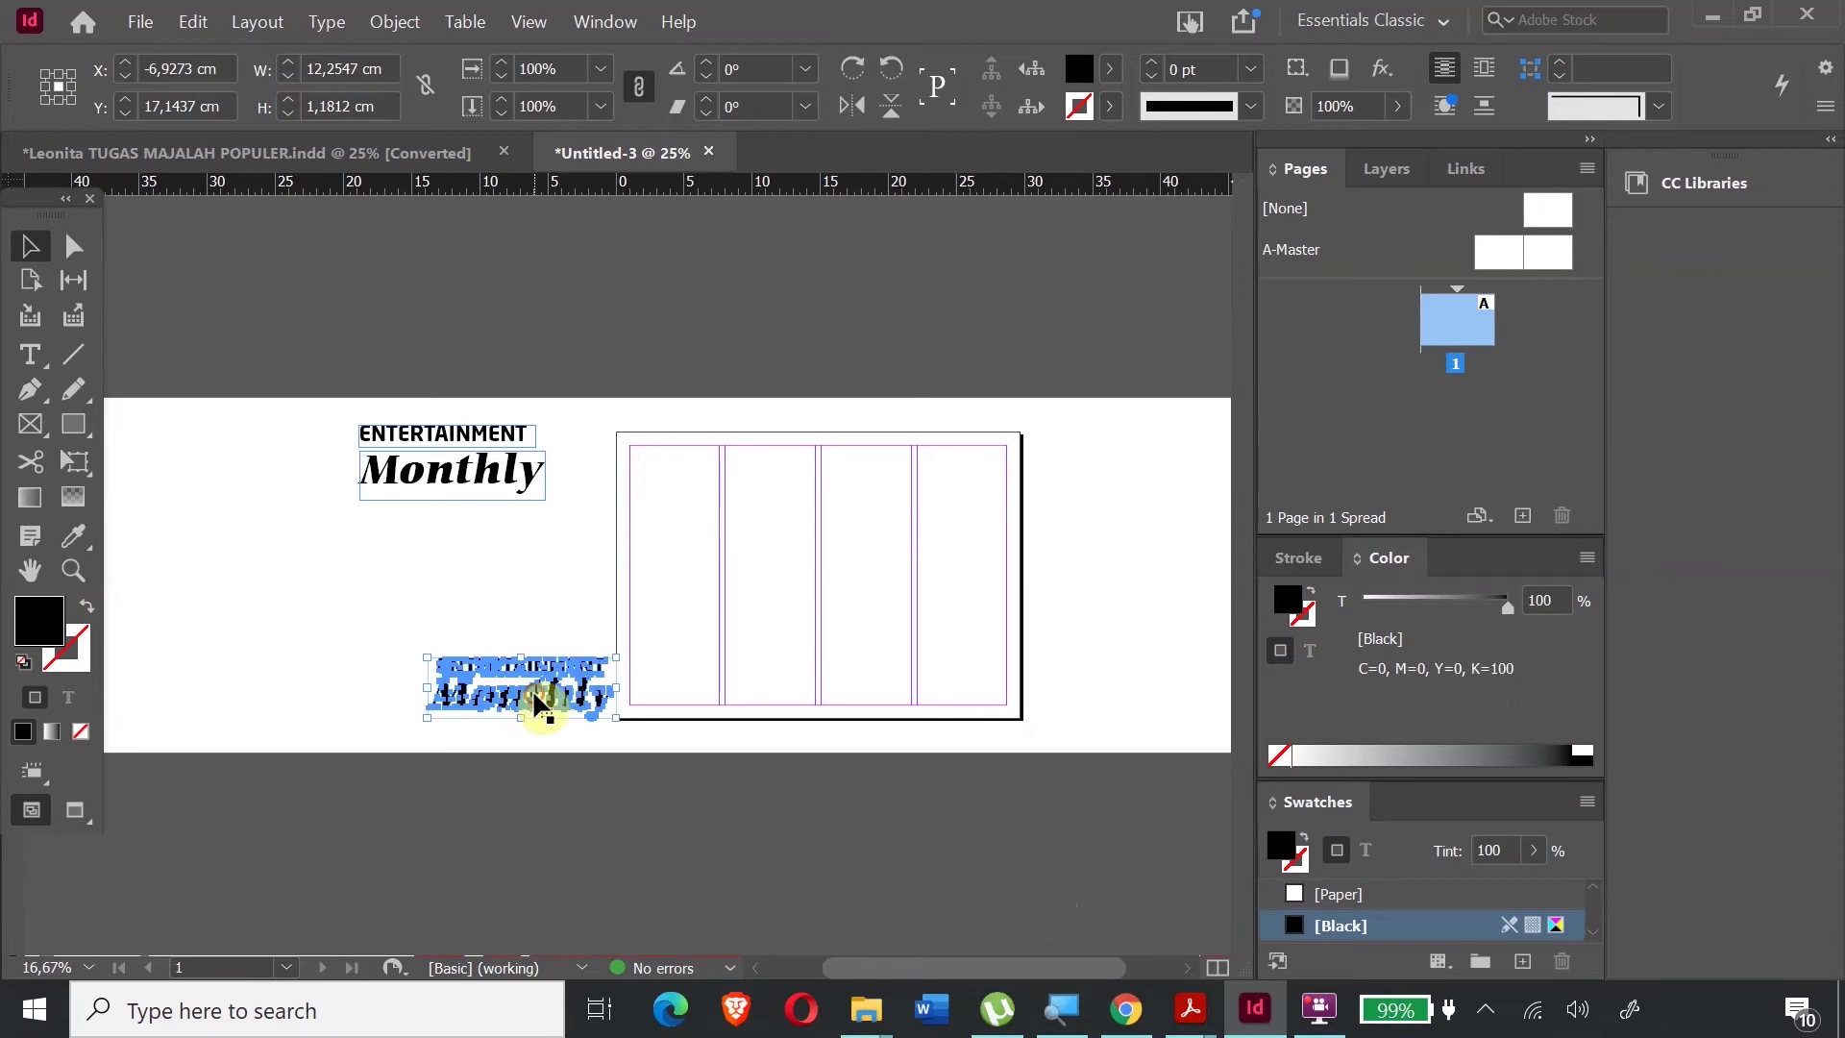
pyautogui.moveTo(545, 666); pyautogui.dragTo(452, 529)
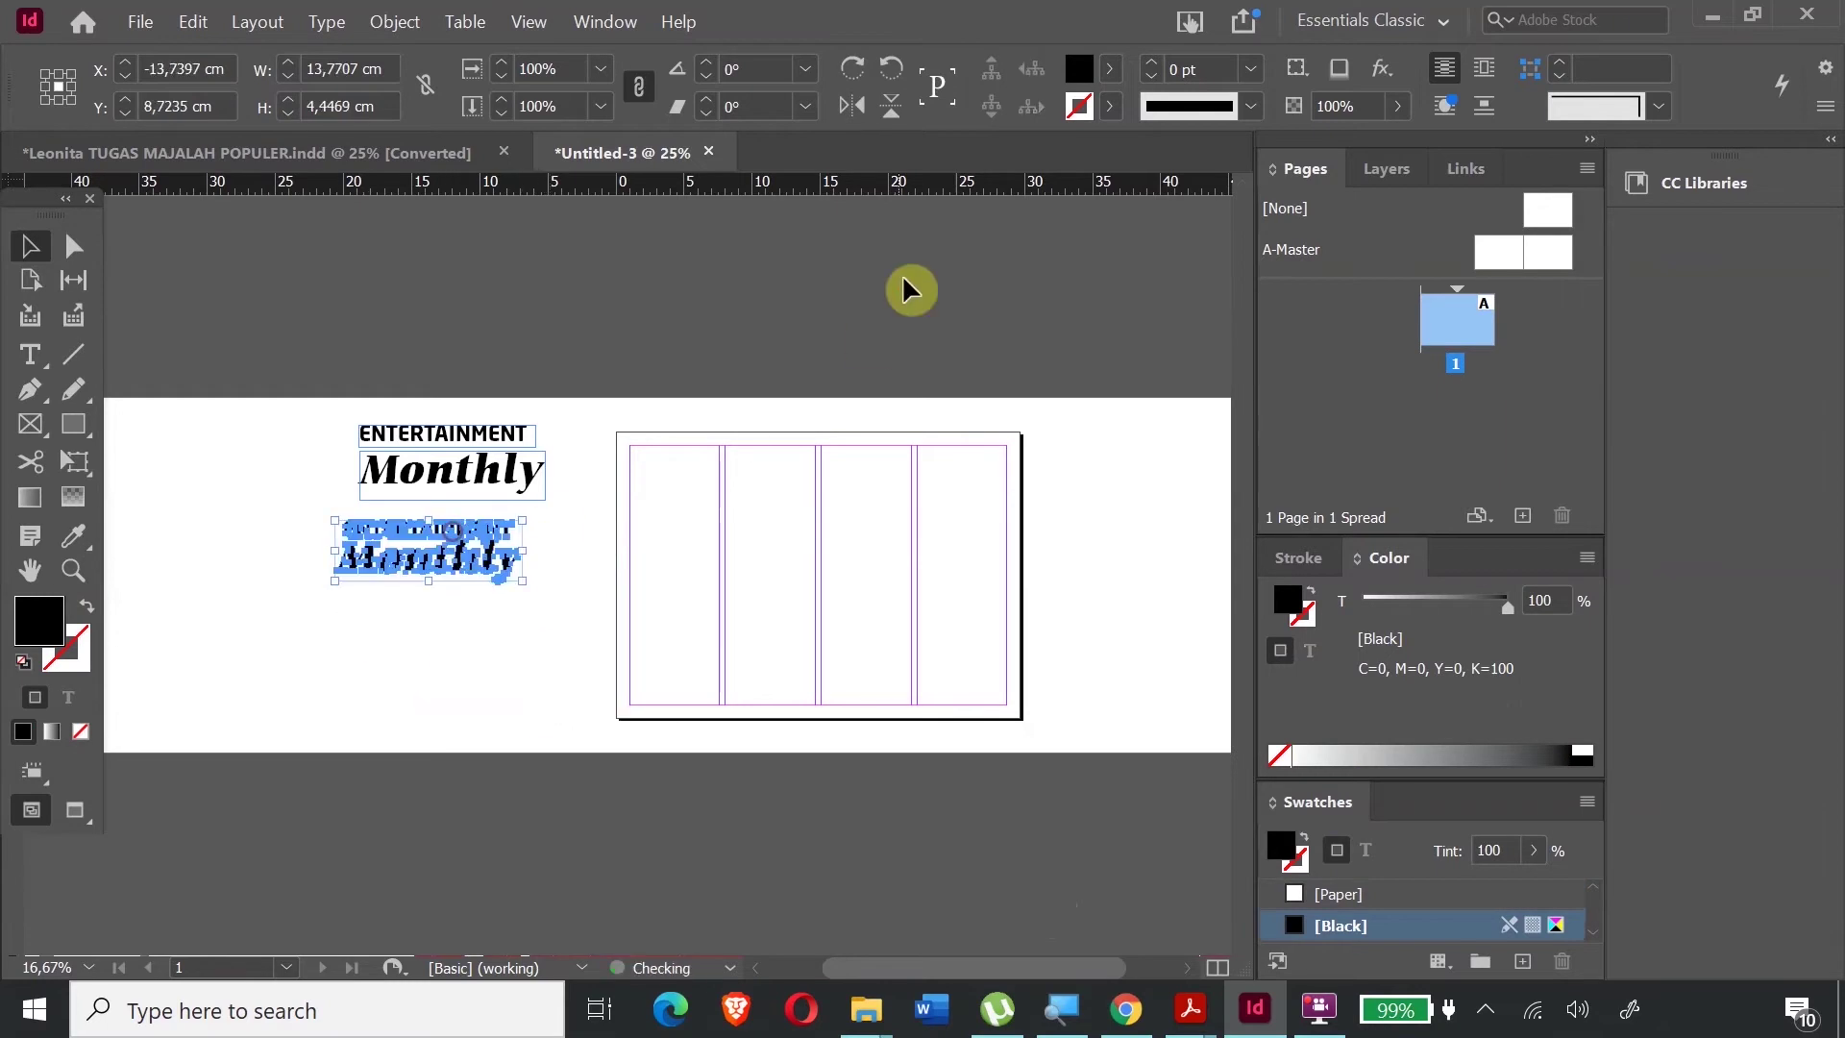
pyautogui.click(1016, 259)
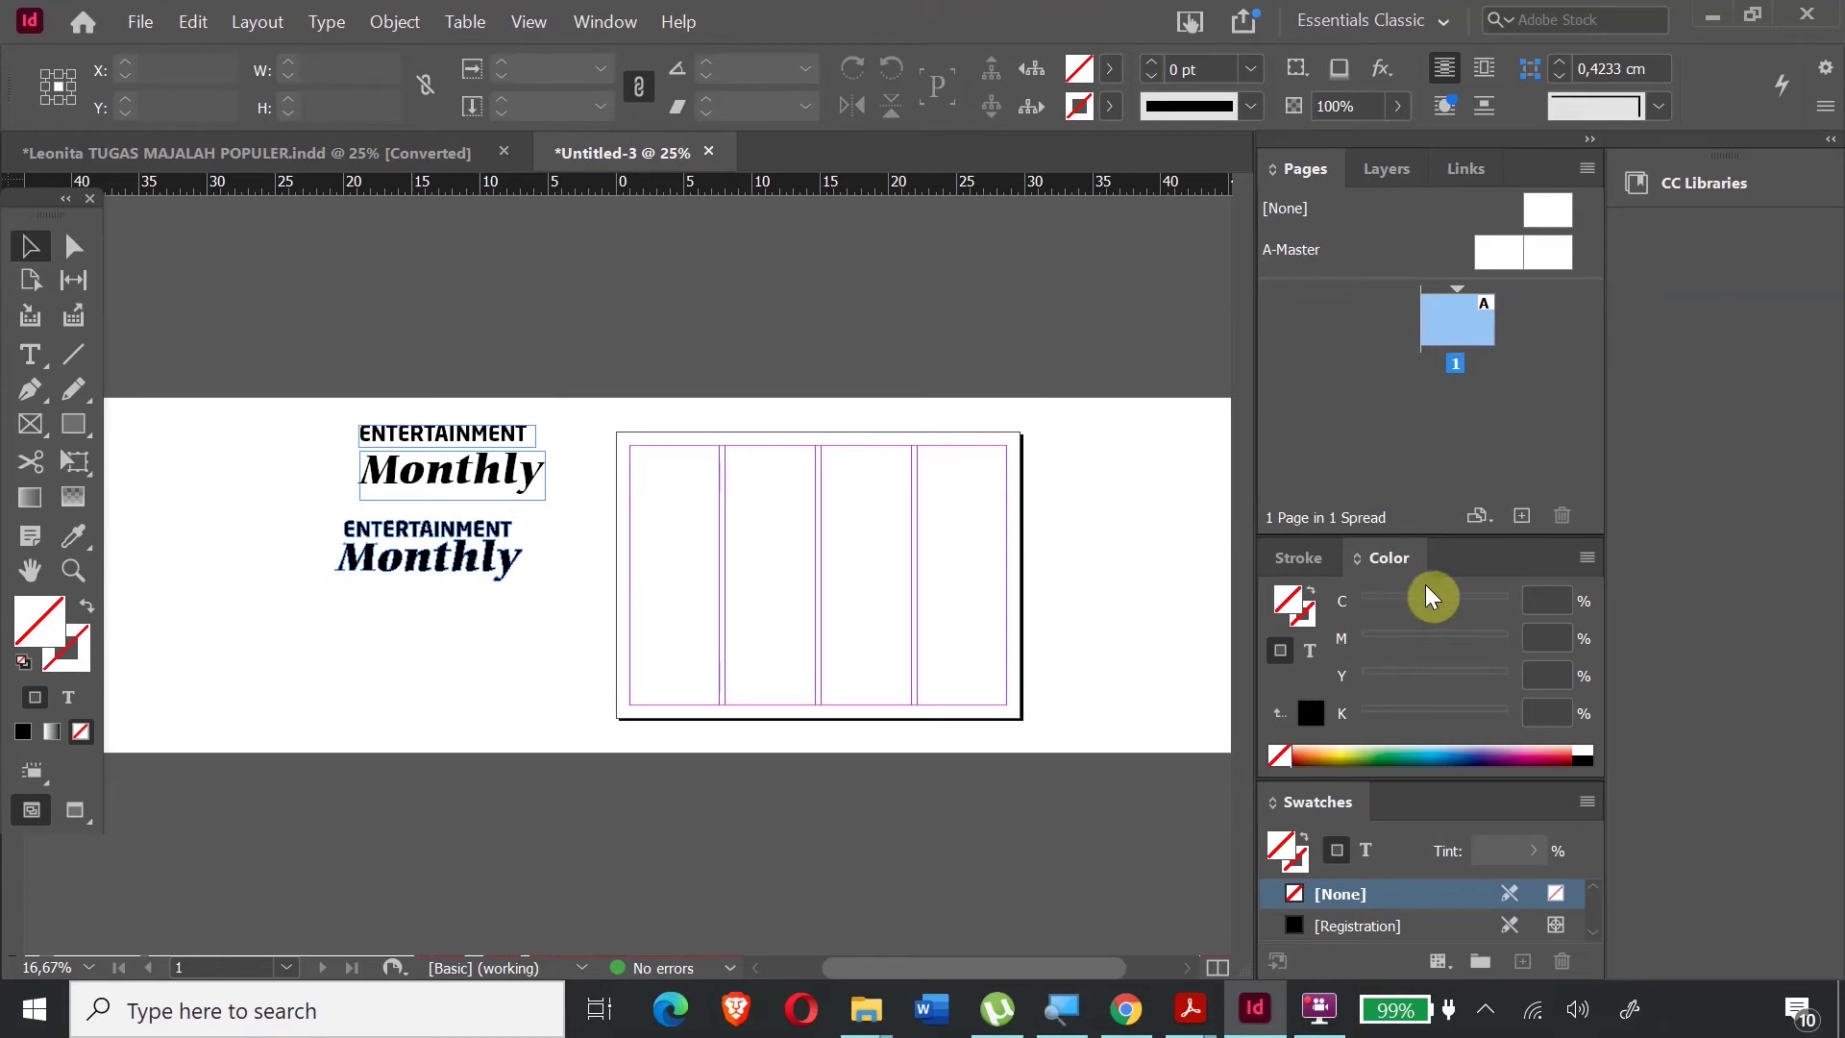
# - Add 19 pages after the first page to make a 20-page document
pyautogui.click(1521, 520)
pyautogui.click(1521, 520)
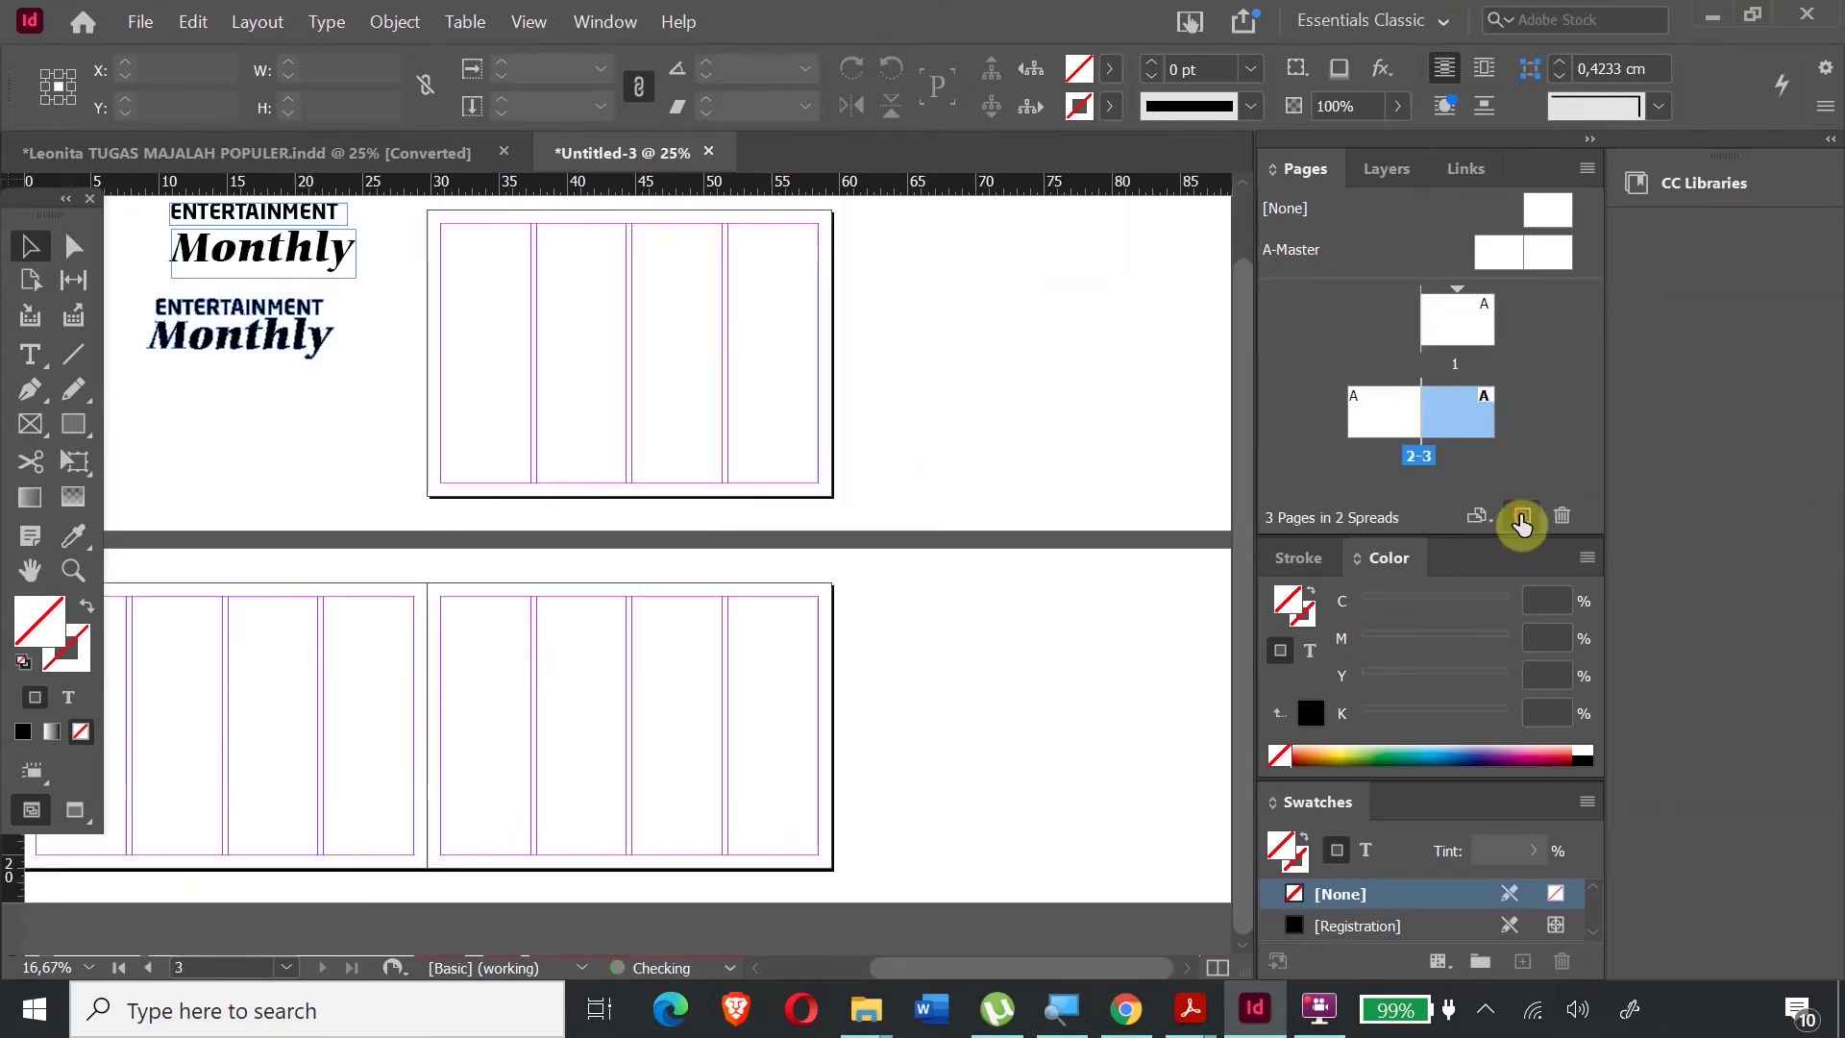
pyautogui.click(1521, 520)
pyautogui.click(1522, 520)
pyautogui.click(1522, 520)
pyautogui.click(1521, 520)
pyautogui.click(1521, 519)
pyautogui.click(1521, 520)
pyautogui.click(1521, 520)
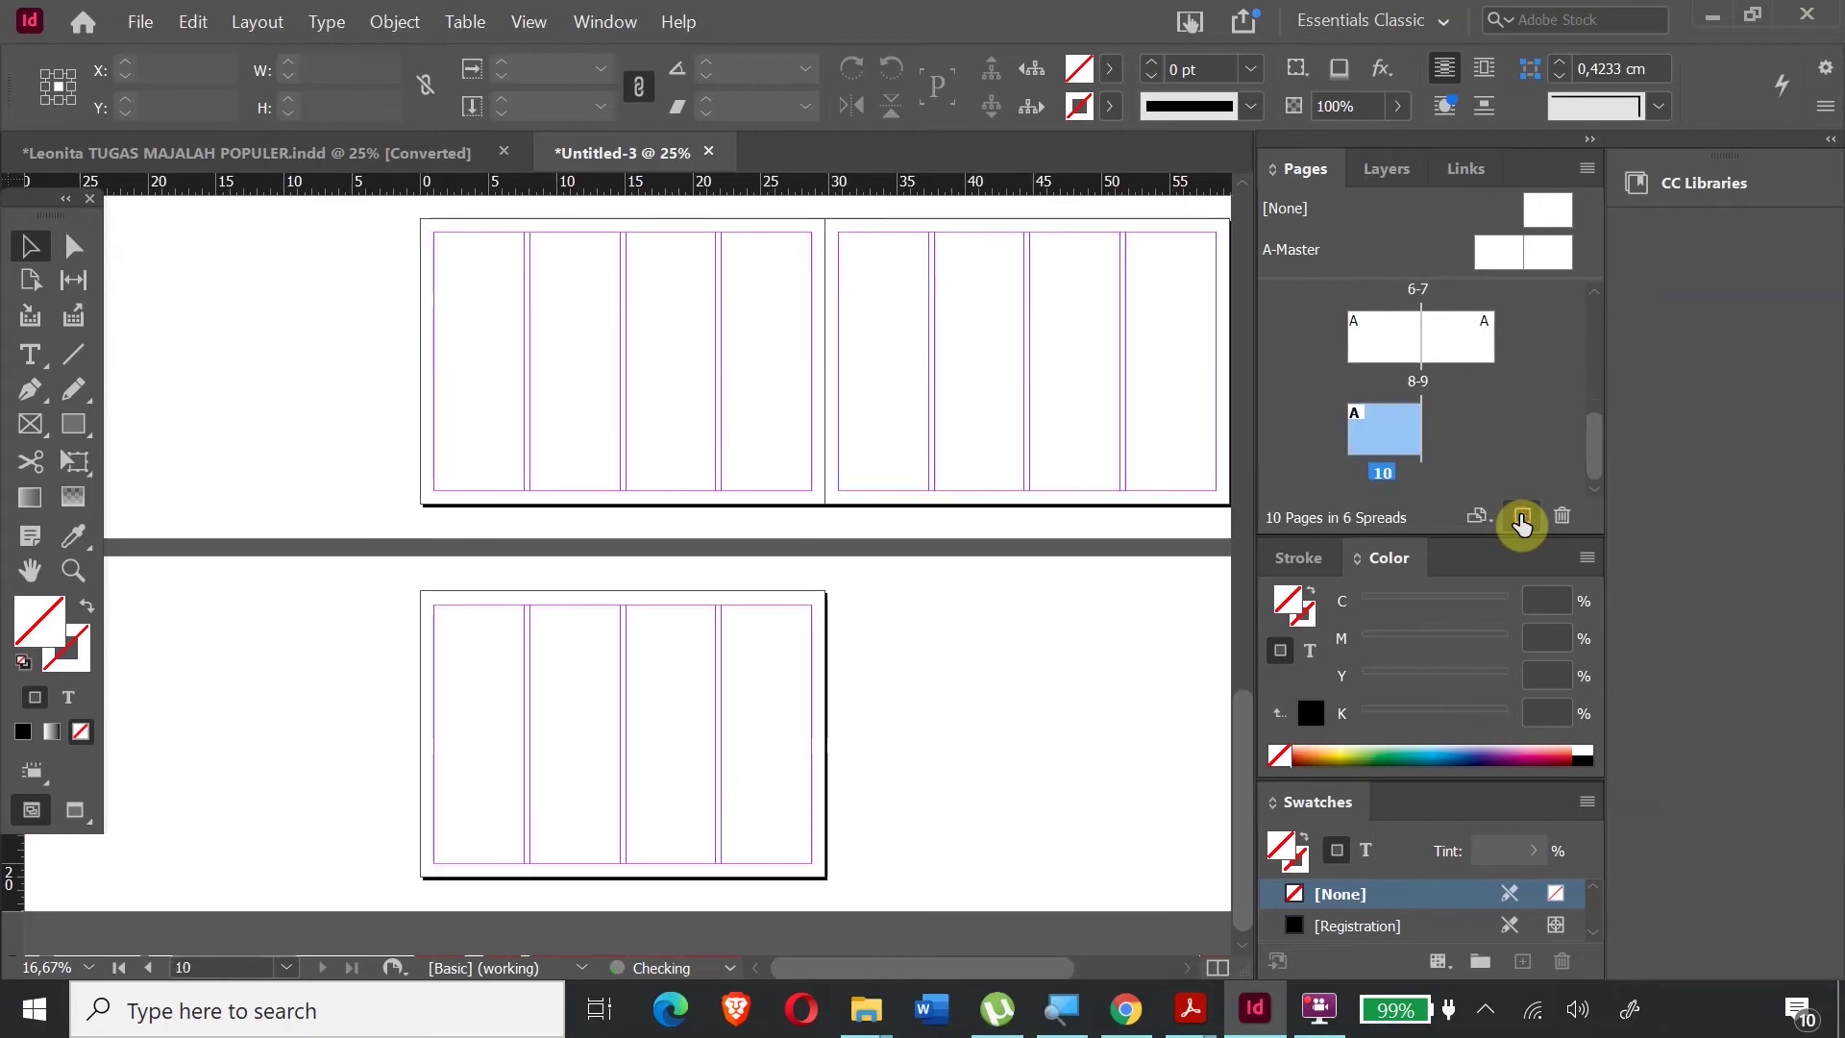
pyautogui.click(1521, 520)
pyautogui.click(1521, 520)
pyautogui.click(1521, 520)
pyautogui.click(1521, 520)
pyautogui.click(1521, 520)
pyautogui.click(1521, 519)
pyautogui.click(1521, 519)
pyautogui.click(1521, 519)
pyautogui.click(1521, 519)
pyautogui.click(1521, 520)
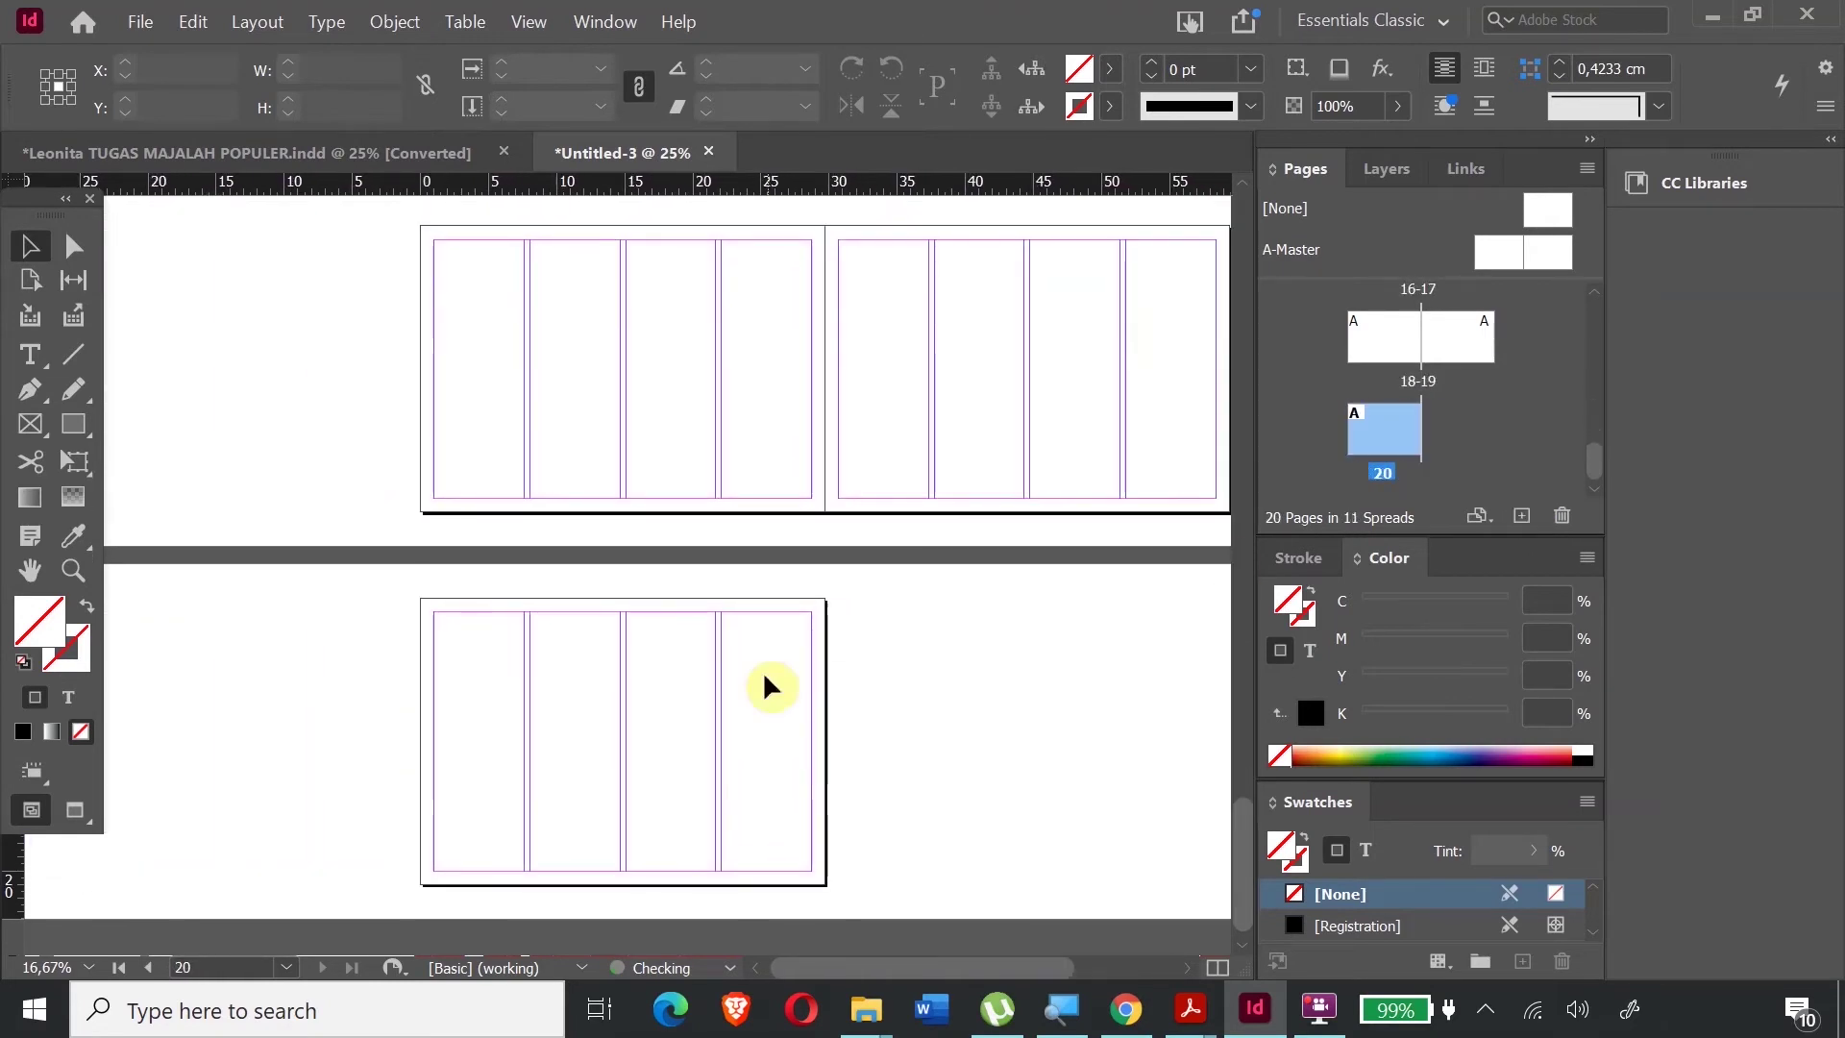
# - Rename Layer 1 as BACKGROUND
pyautogui.scroll(15, 1110, 576)
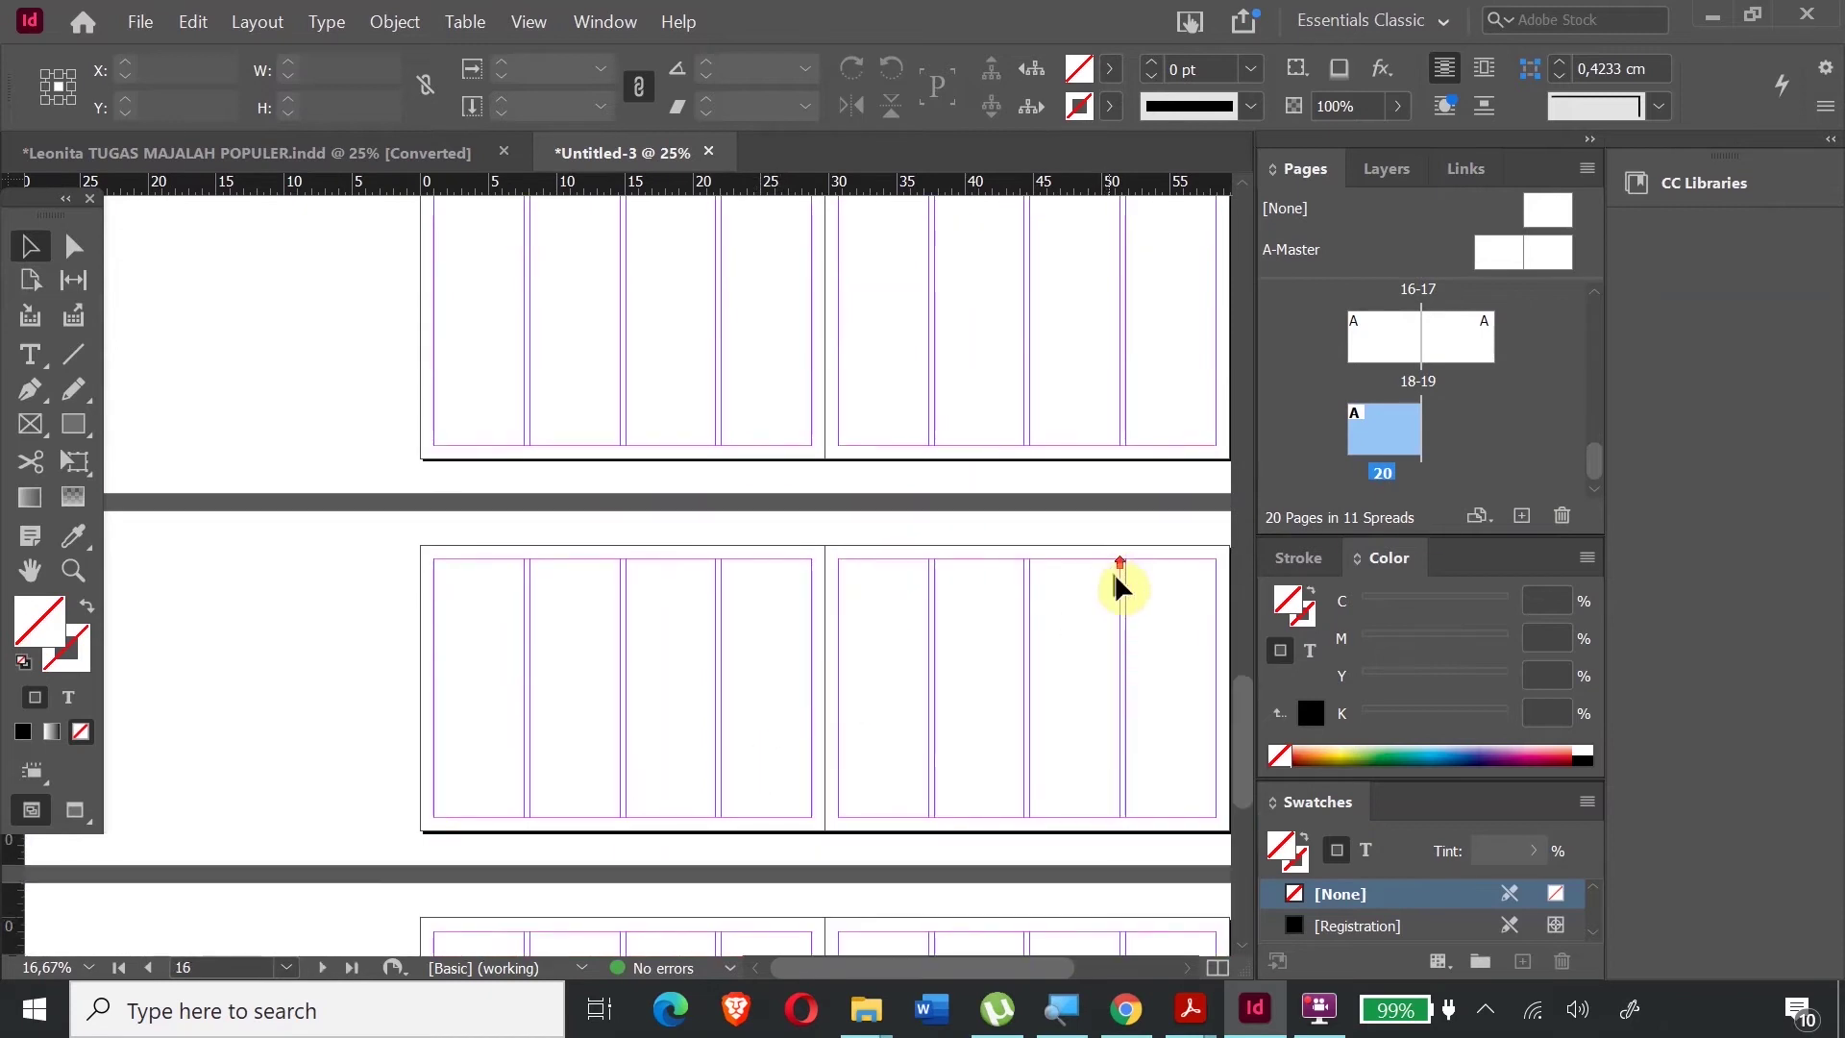
pyautogui.scroll(6, 1122, 592)
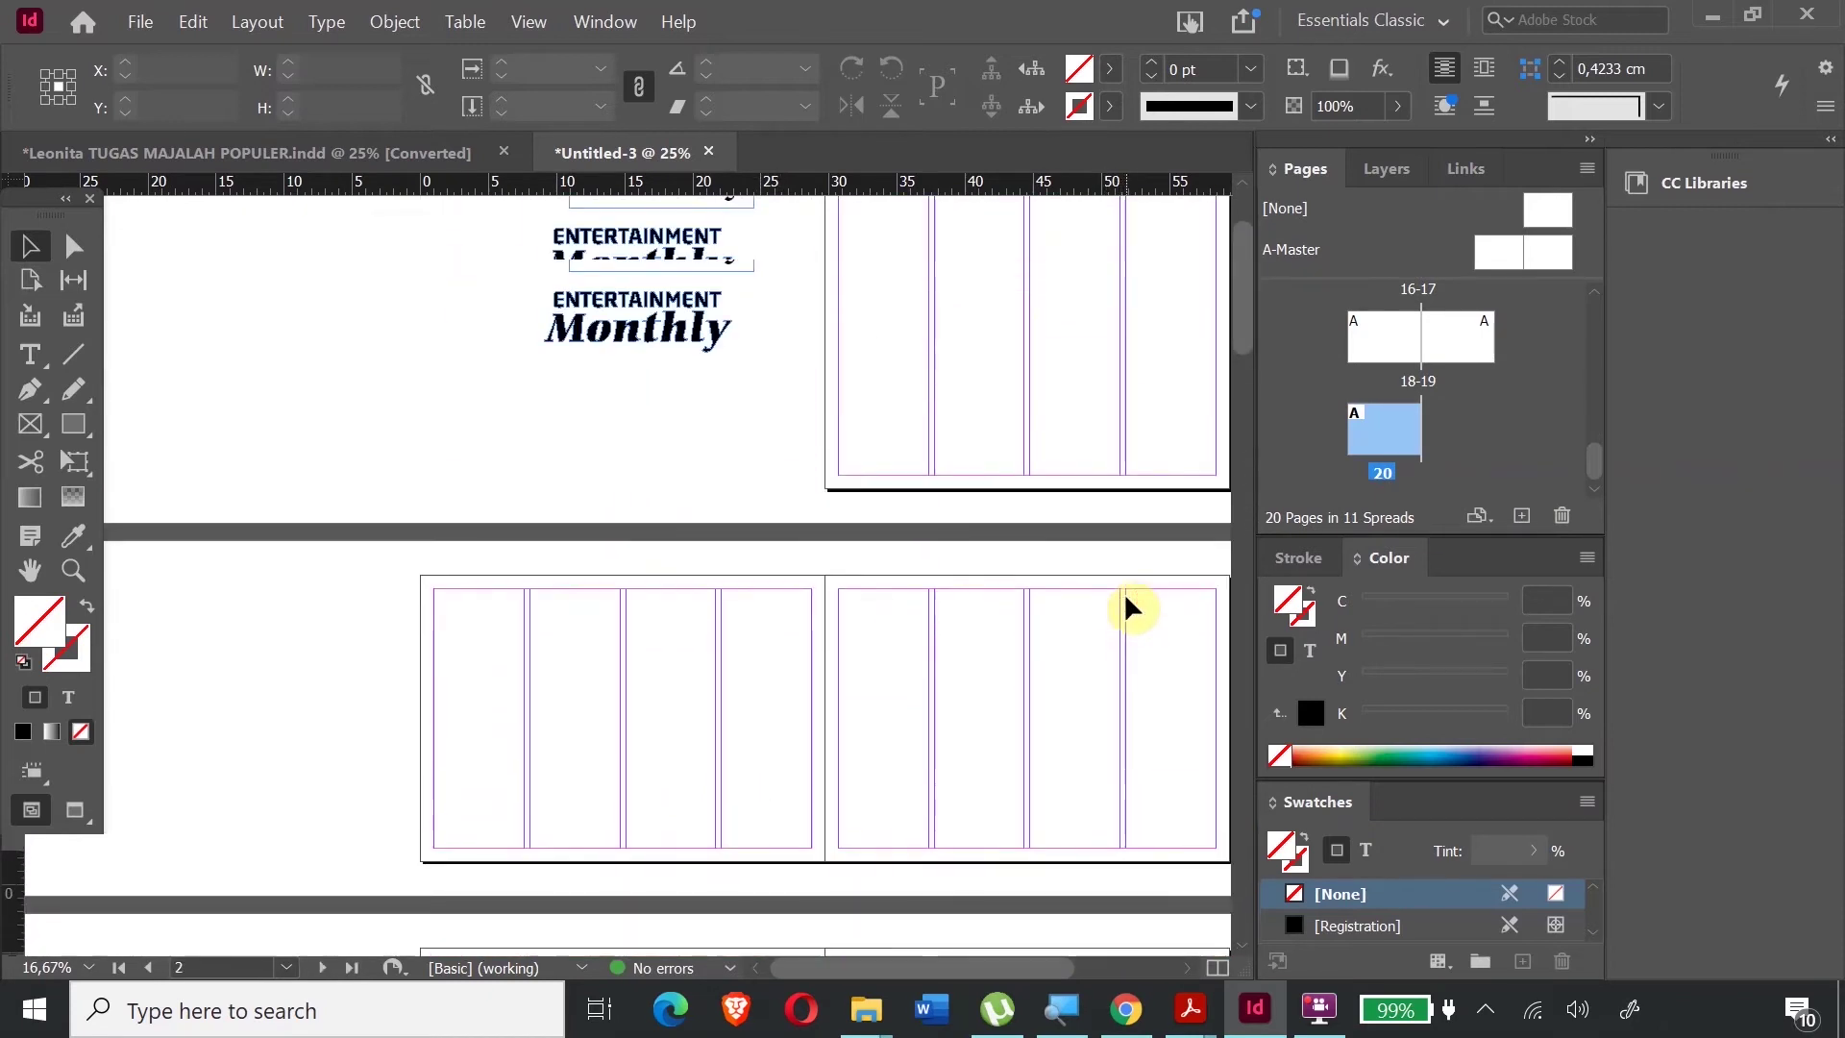
pyautogui.click(1380, 171)
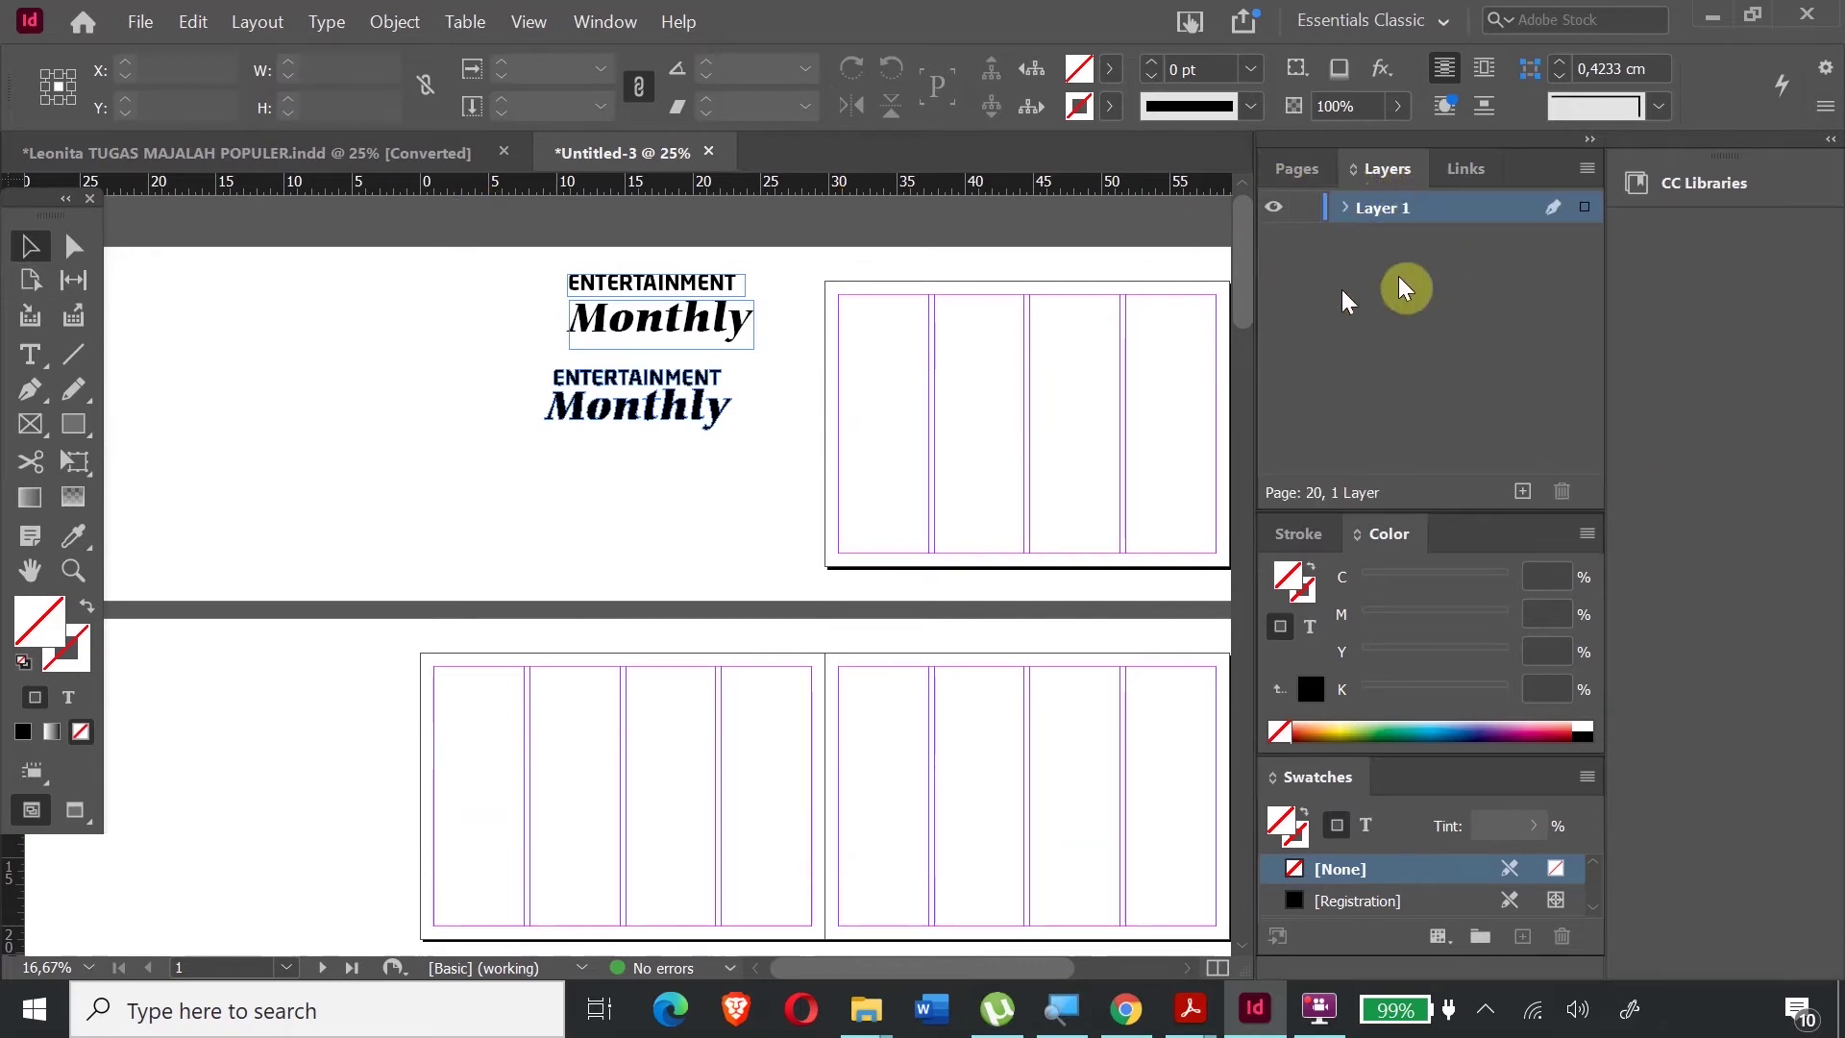
pyautogui.doubleClick(1372, 220)
pyautogui.write('BACKGROUND')
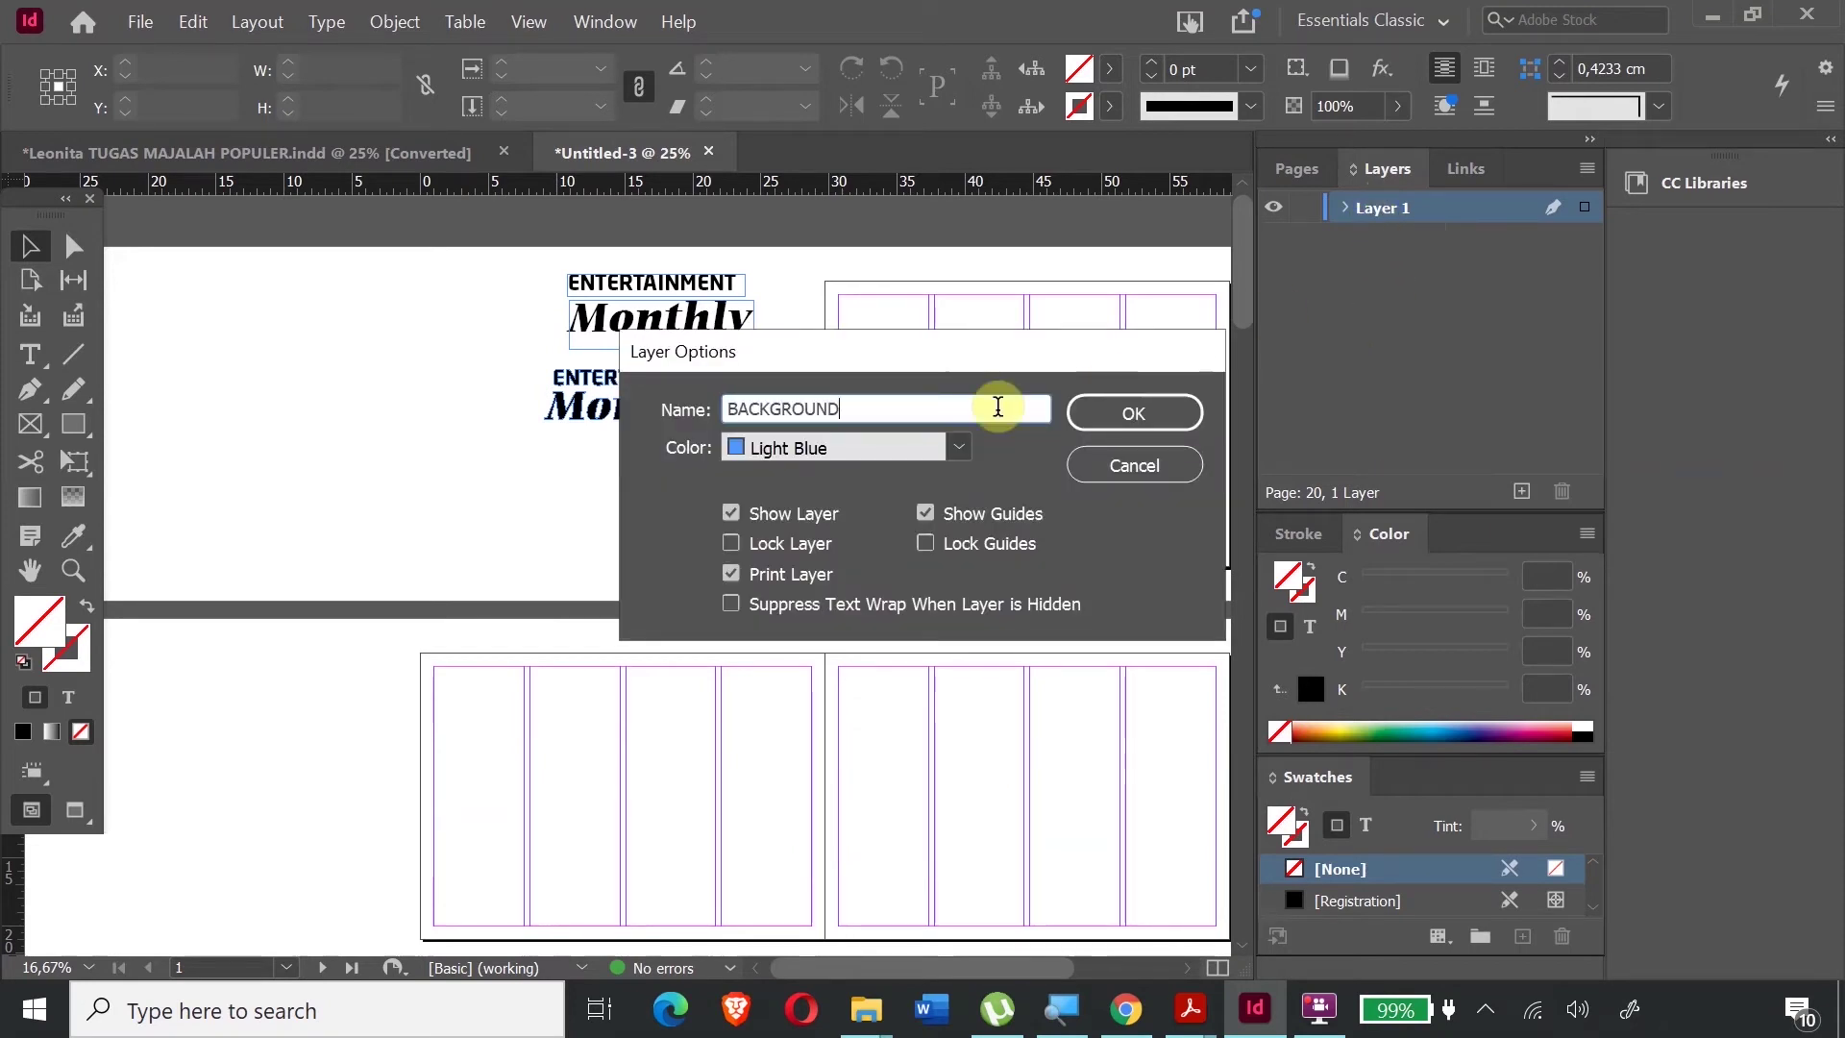
pyautogui.click(1132, 412)
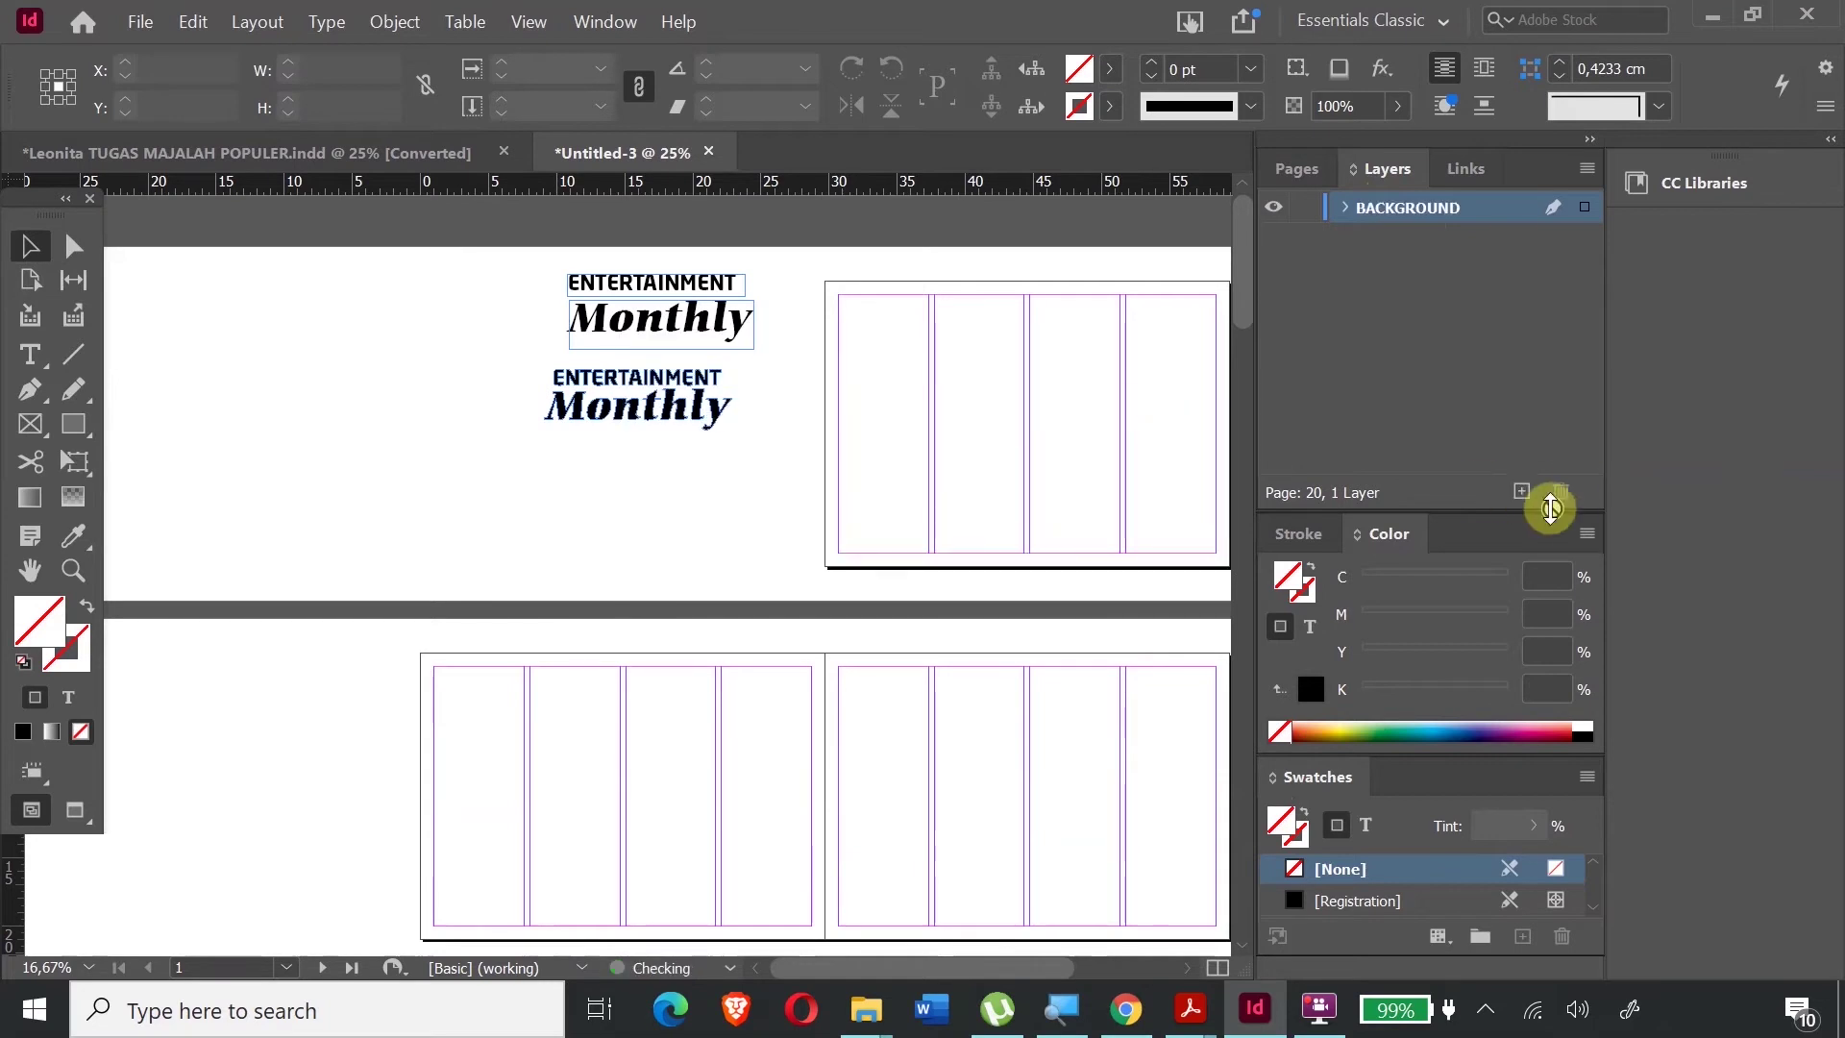
# - Create a new layer named OBJECTS above the BACKGROUND layer
pyautogui.click(1521, 491)
pyautogui.doubleClick(1379, 208)
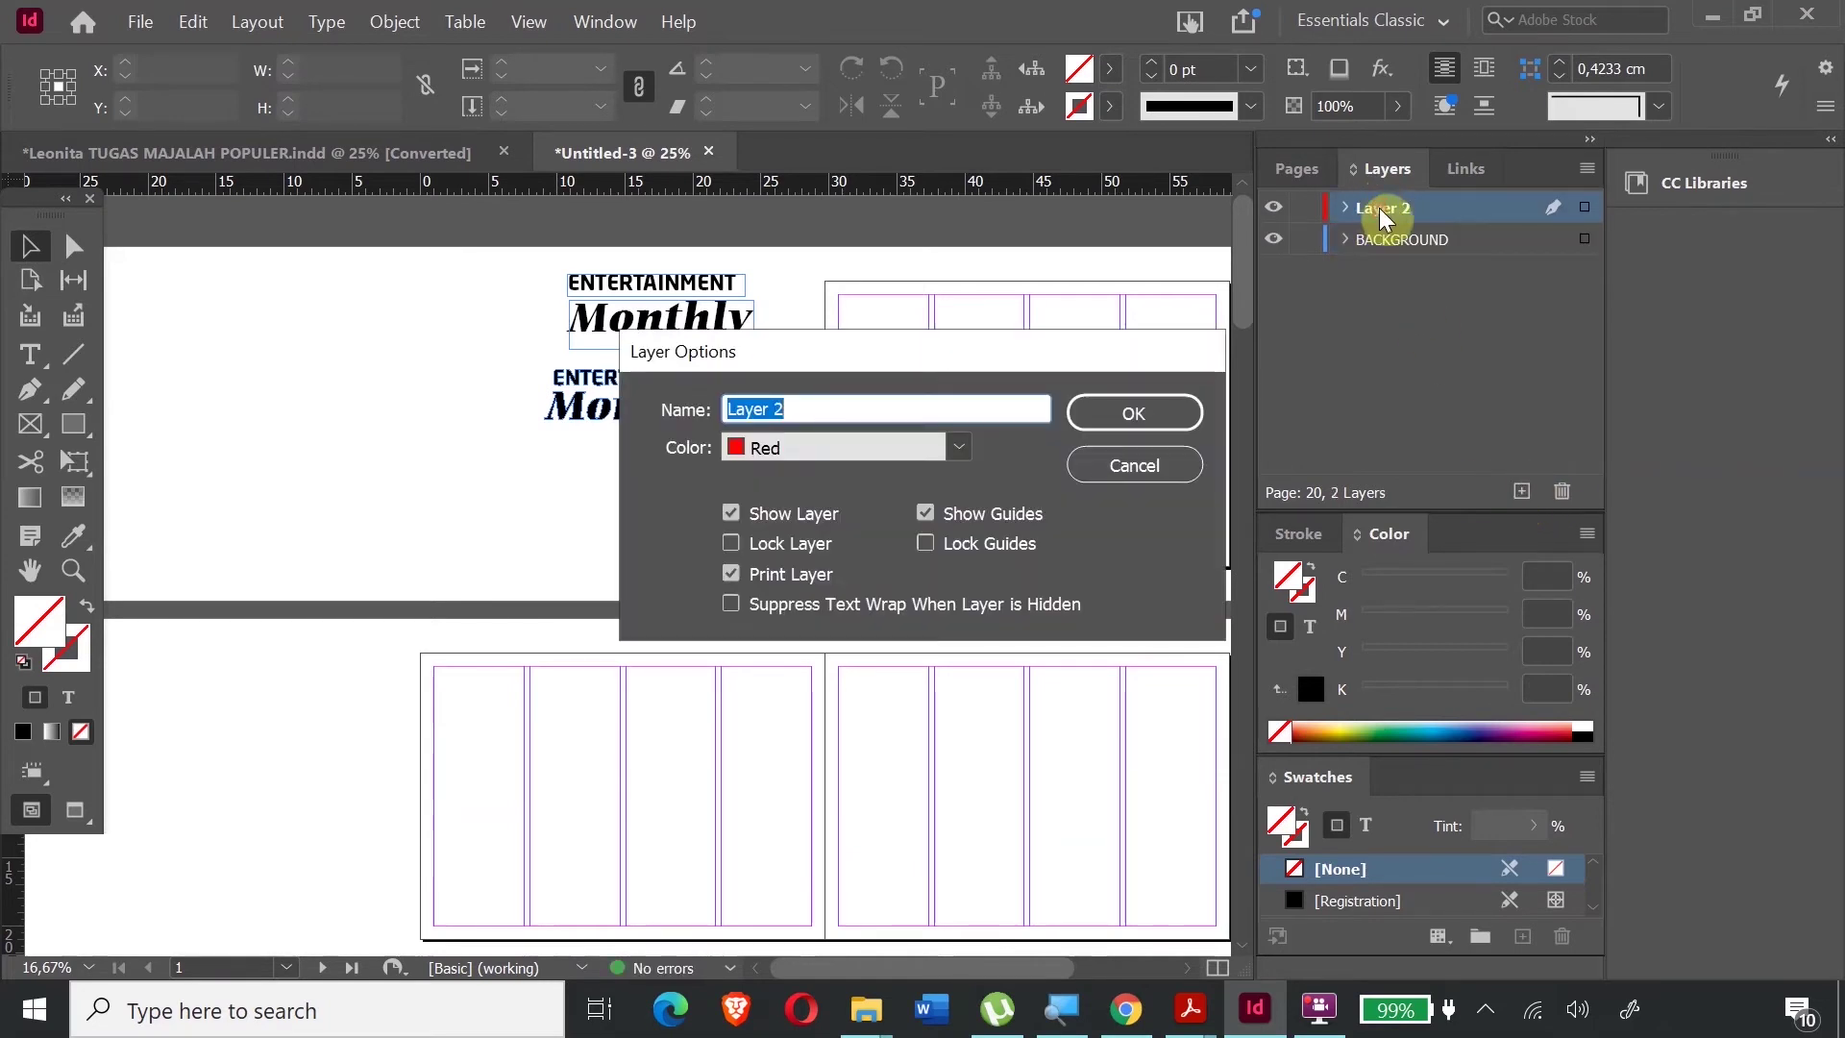
pyautogui.write('OBJECTS')
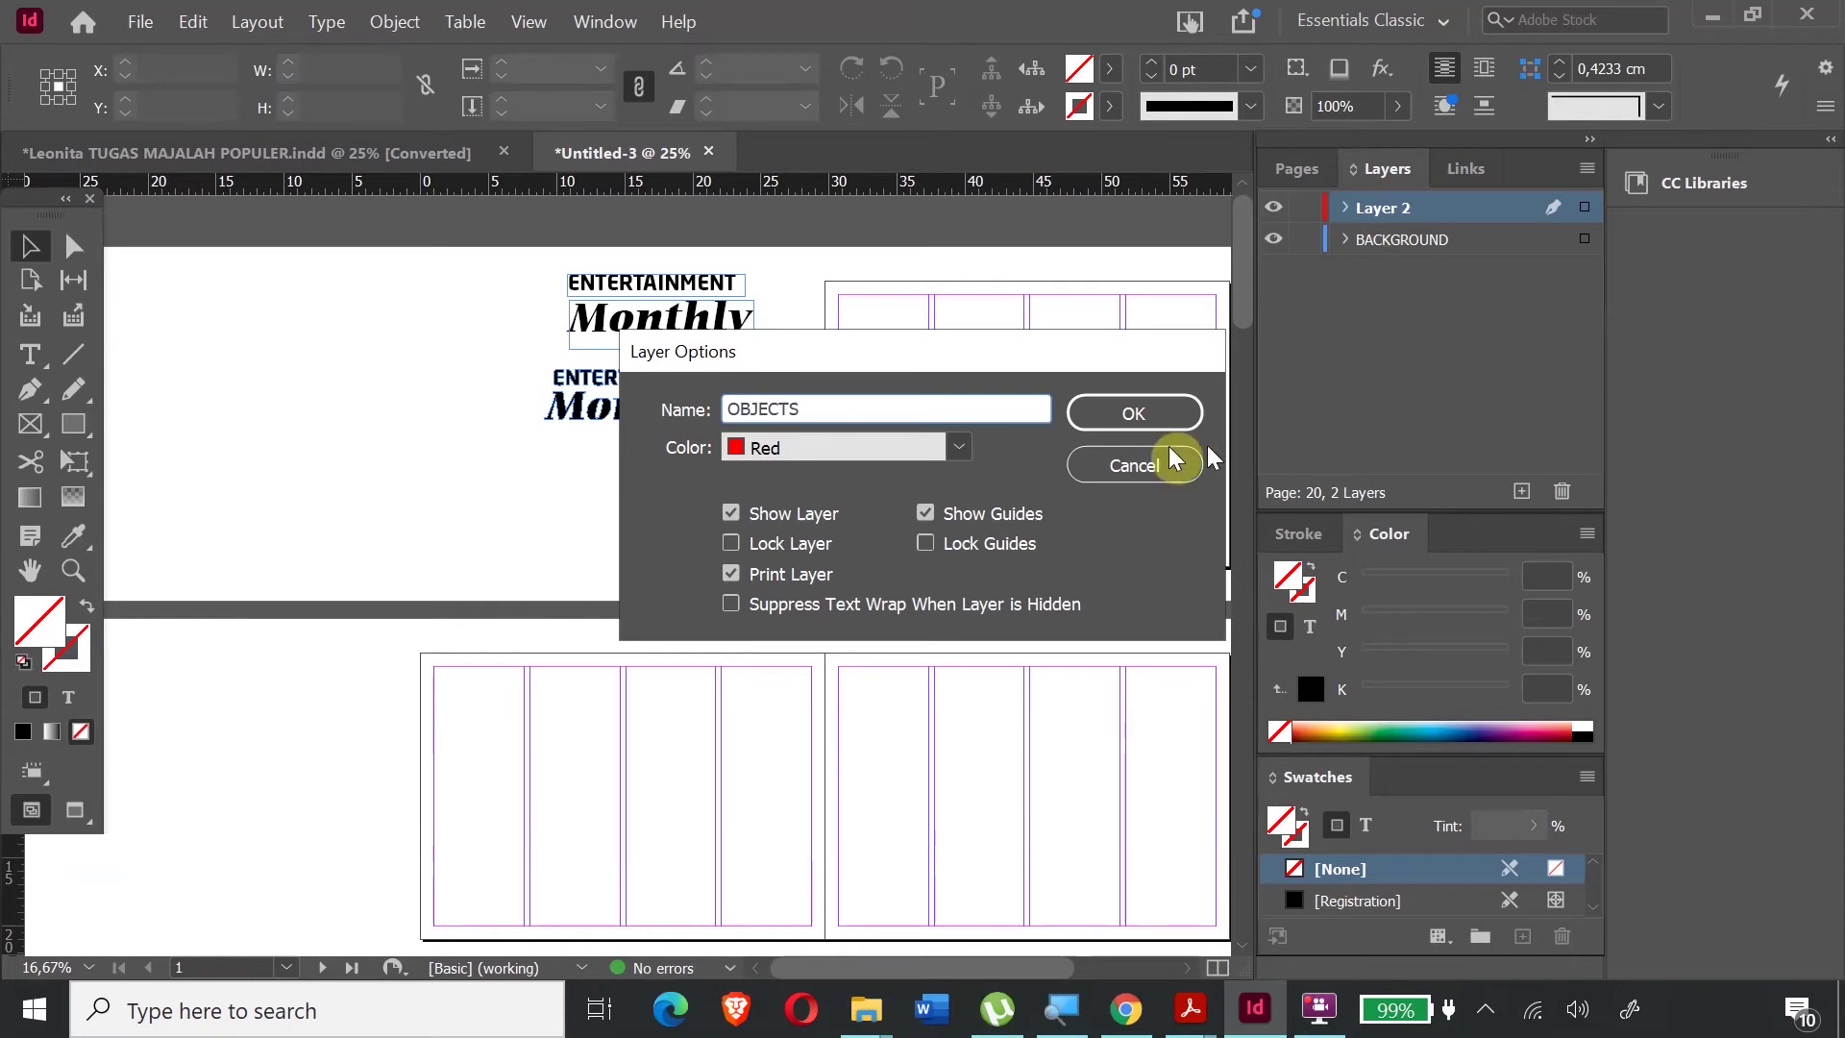
pyautogui.click(1158, 413)
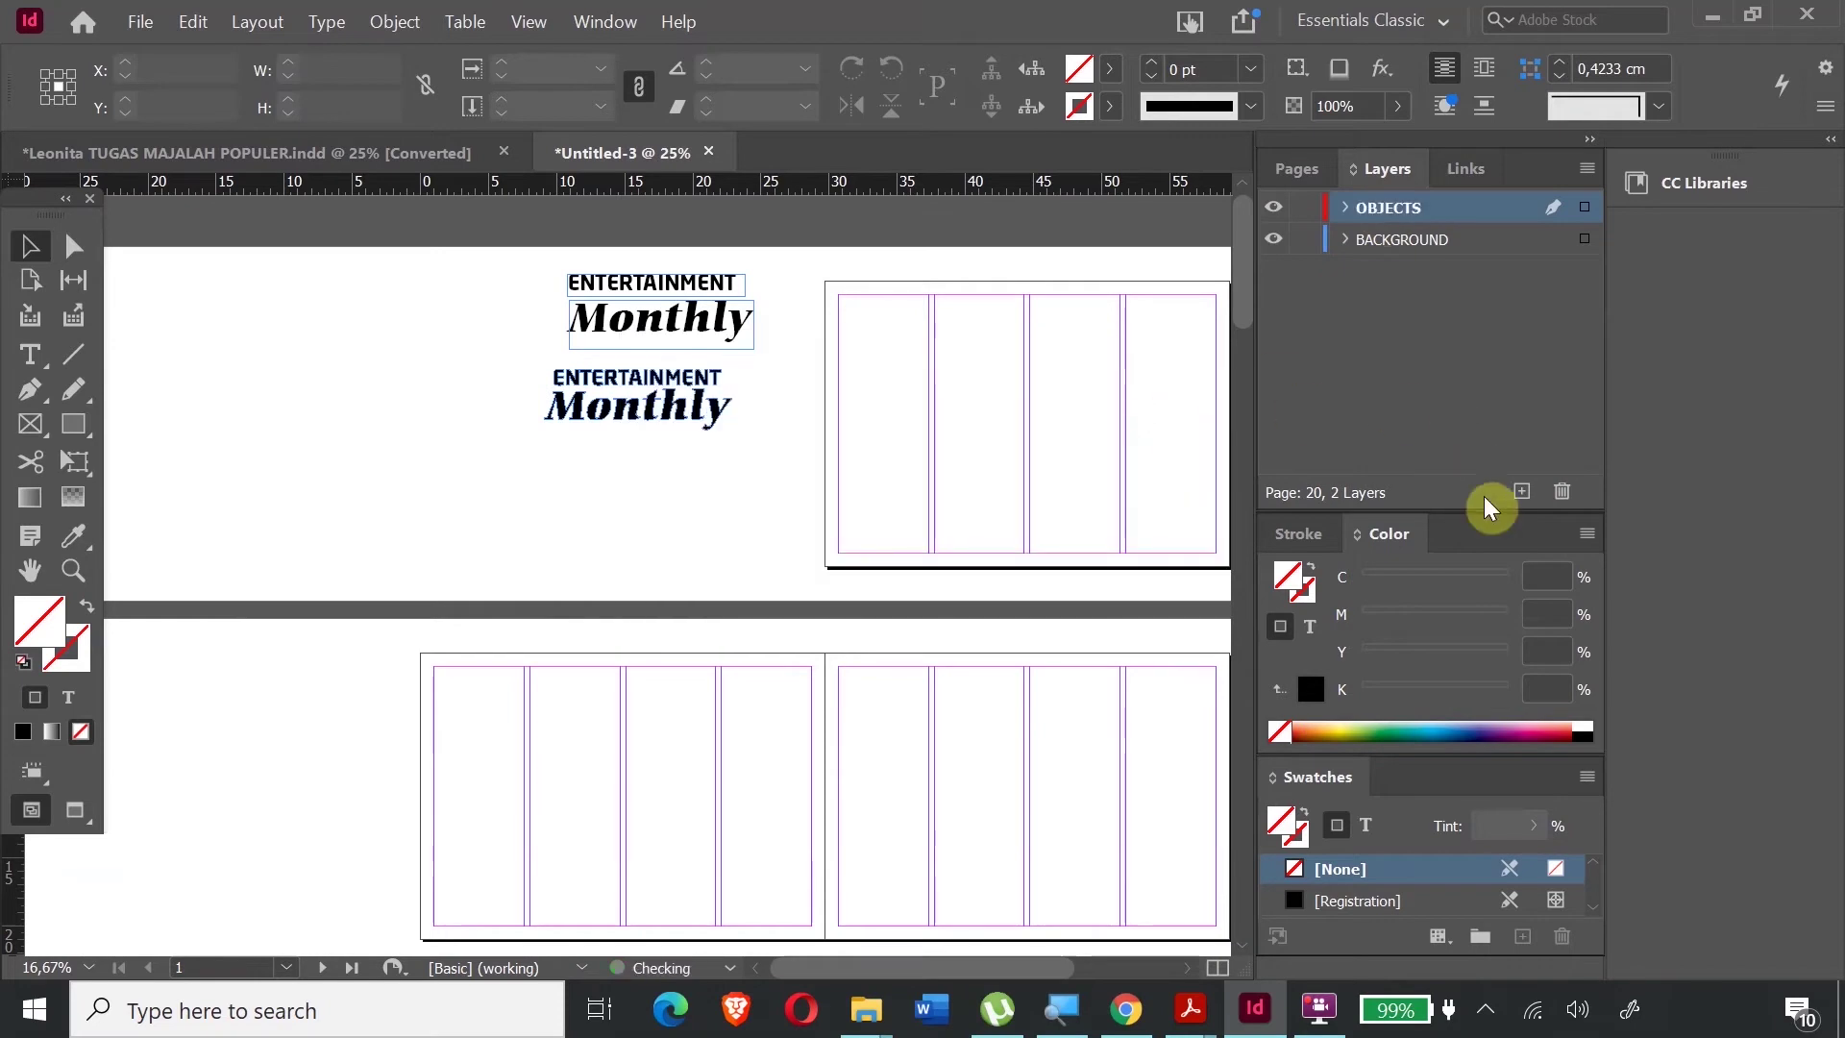
# - Create a new layer named TEXTS above the OBJECTS layer
pyautogui.click(1521, 491)
pyautogui.doubleClick(1393, 210)
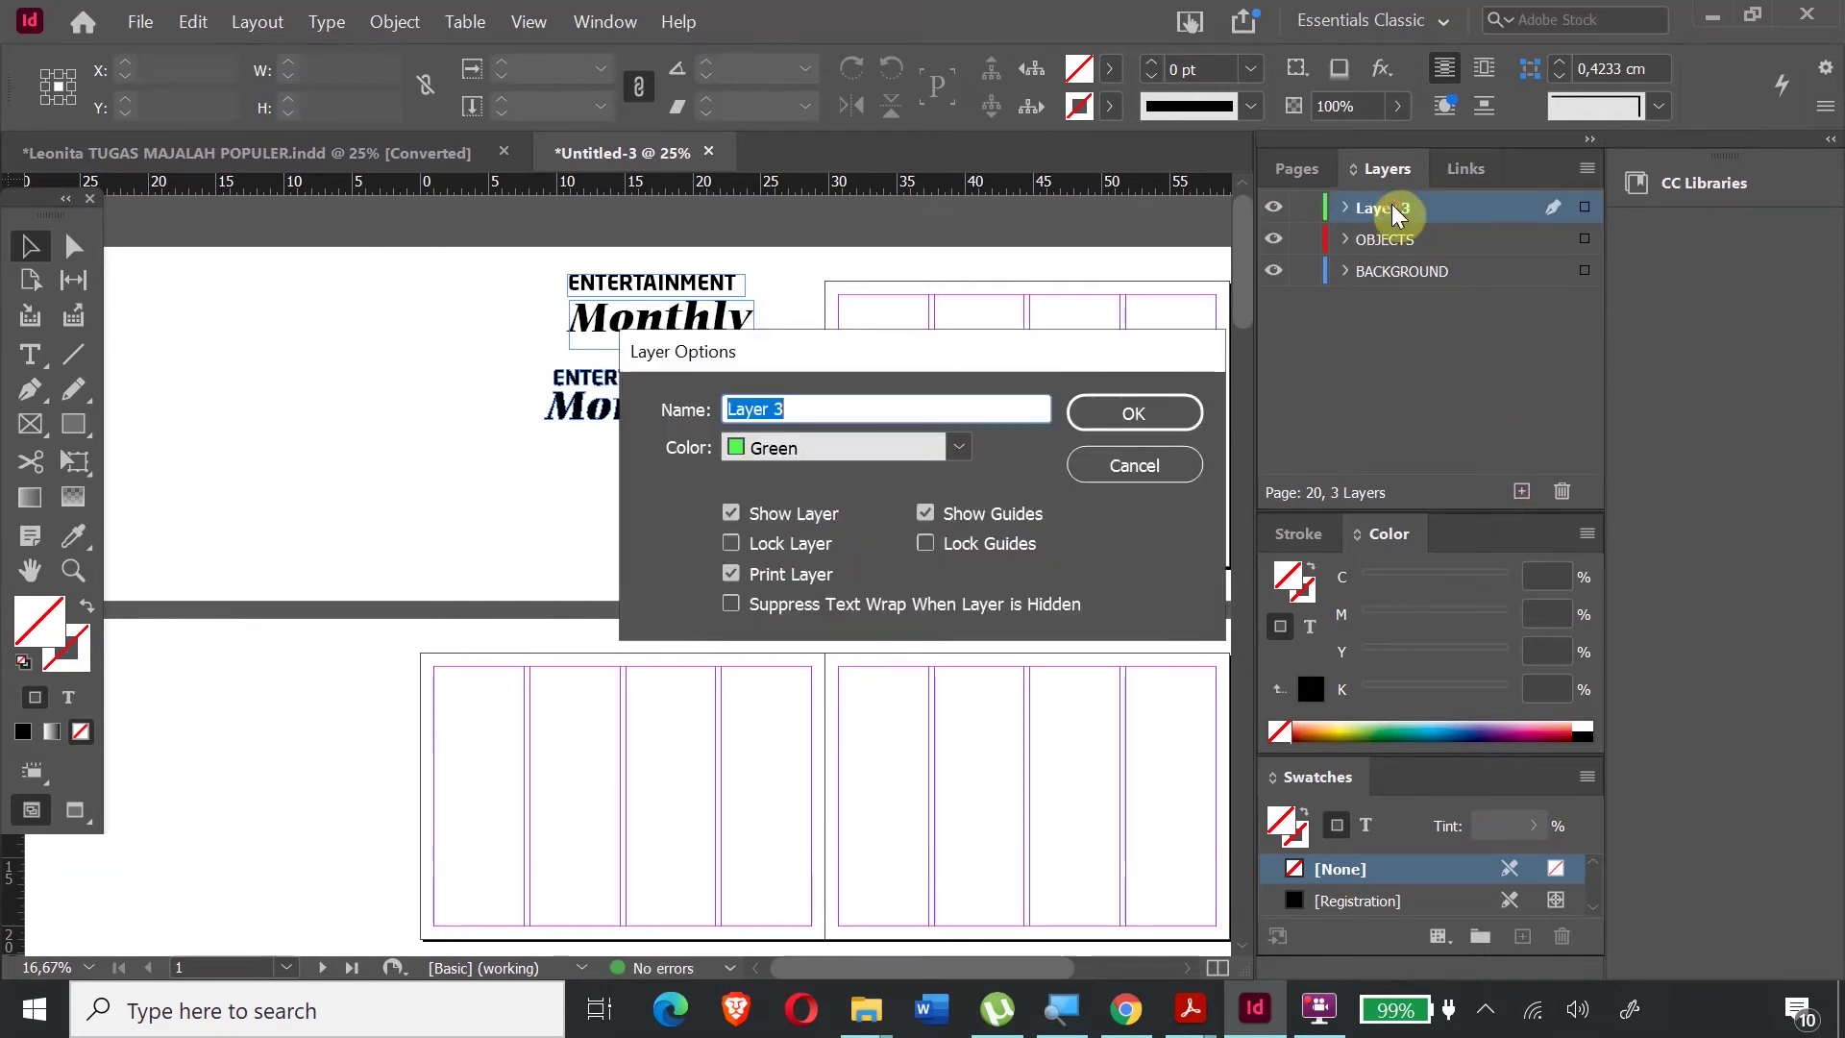
pyautogui.write('TEXT')
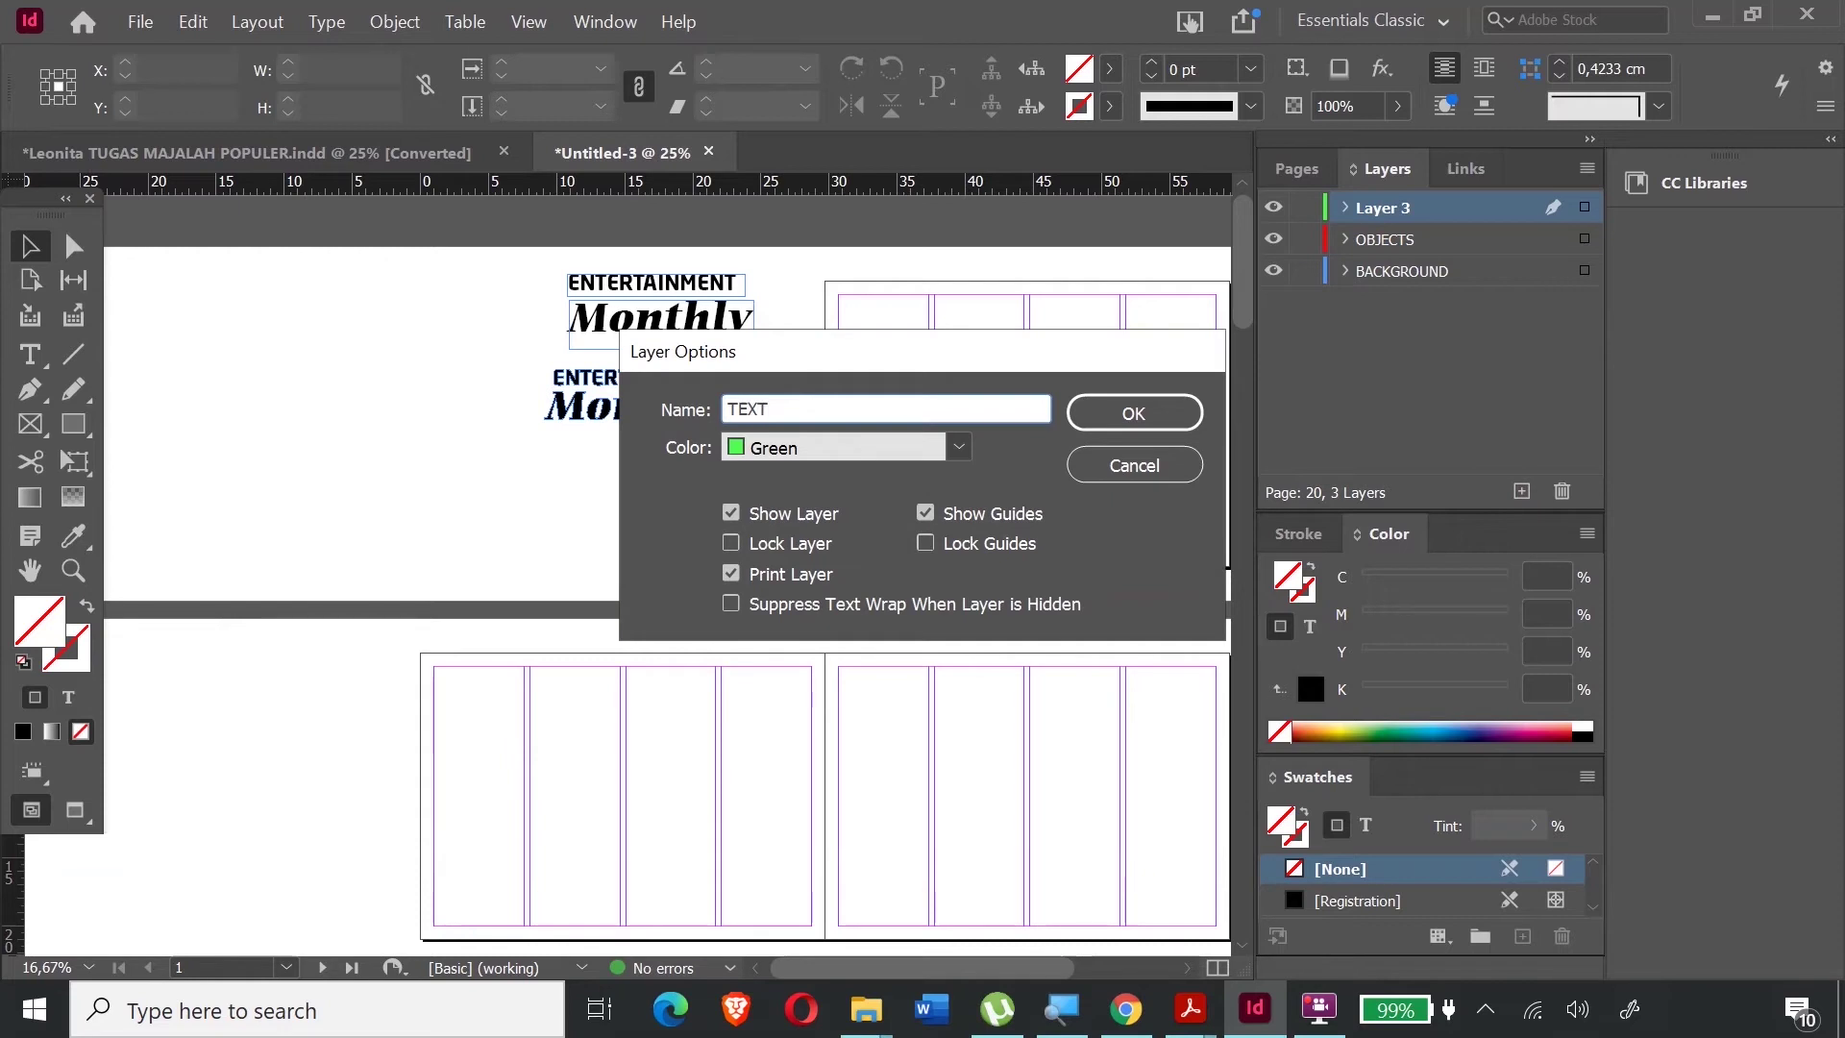
pyautogui.write('S')
pyautogui.click(1126, 419)
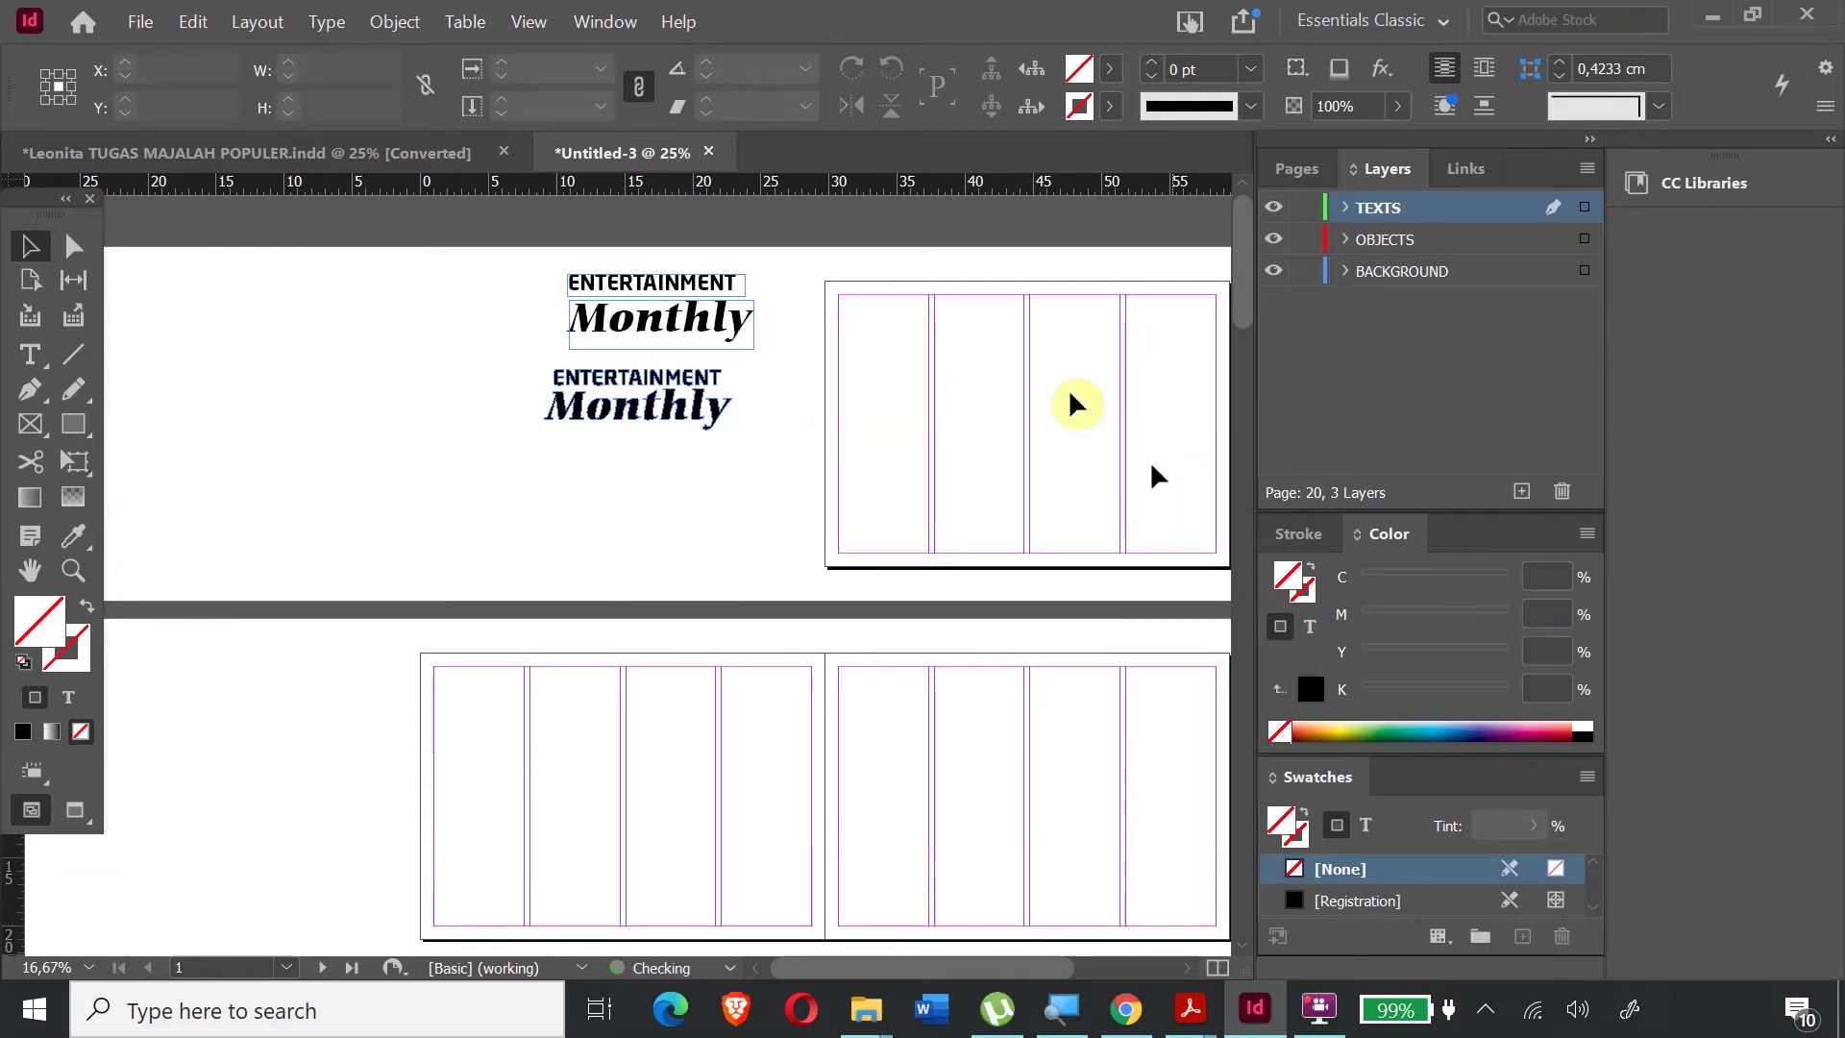
# - Switch to Acrobat and examine the page-number boxes along the page edges in FINAL MAJALAH POPULER 2.pdf
pyautogui.moveTo(1036, 976); pyautogui.dragTo(1096, 981)
pyautogui.scroll(-1, 954, 677)
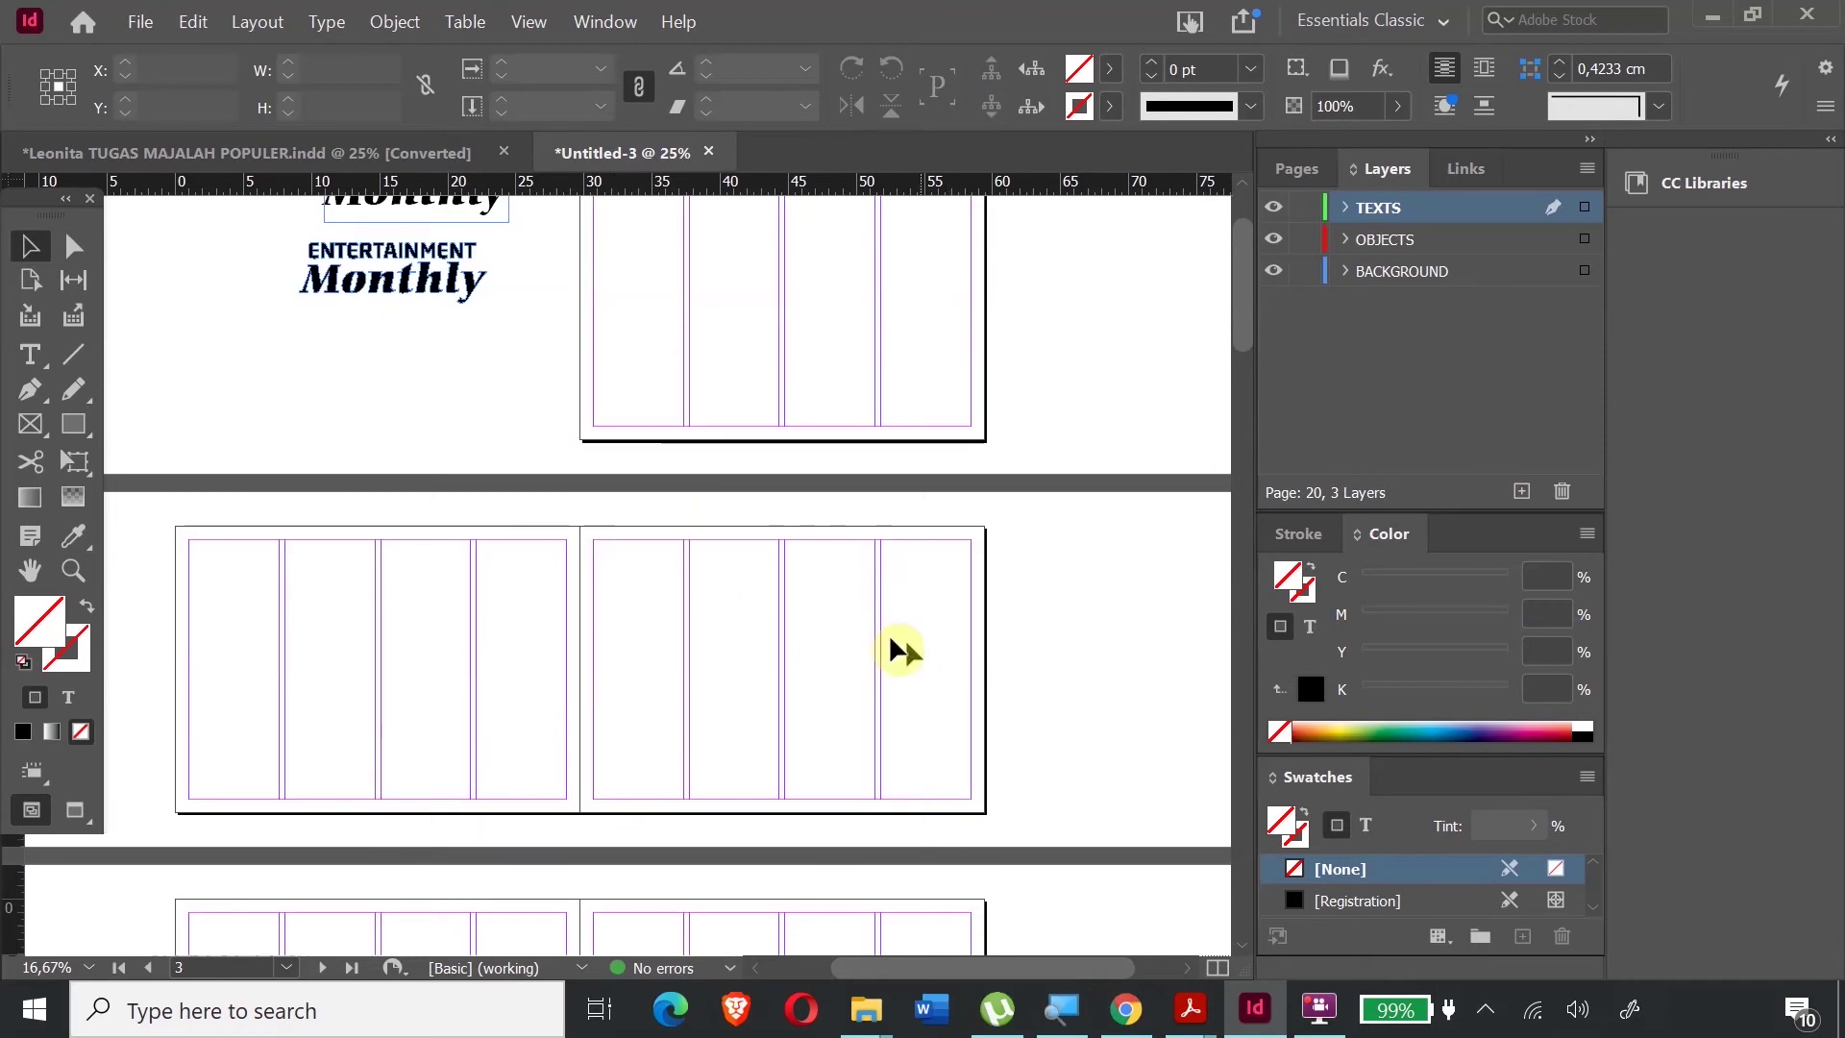
pyautogui.scroll(2, 763, 563)
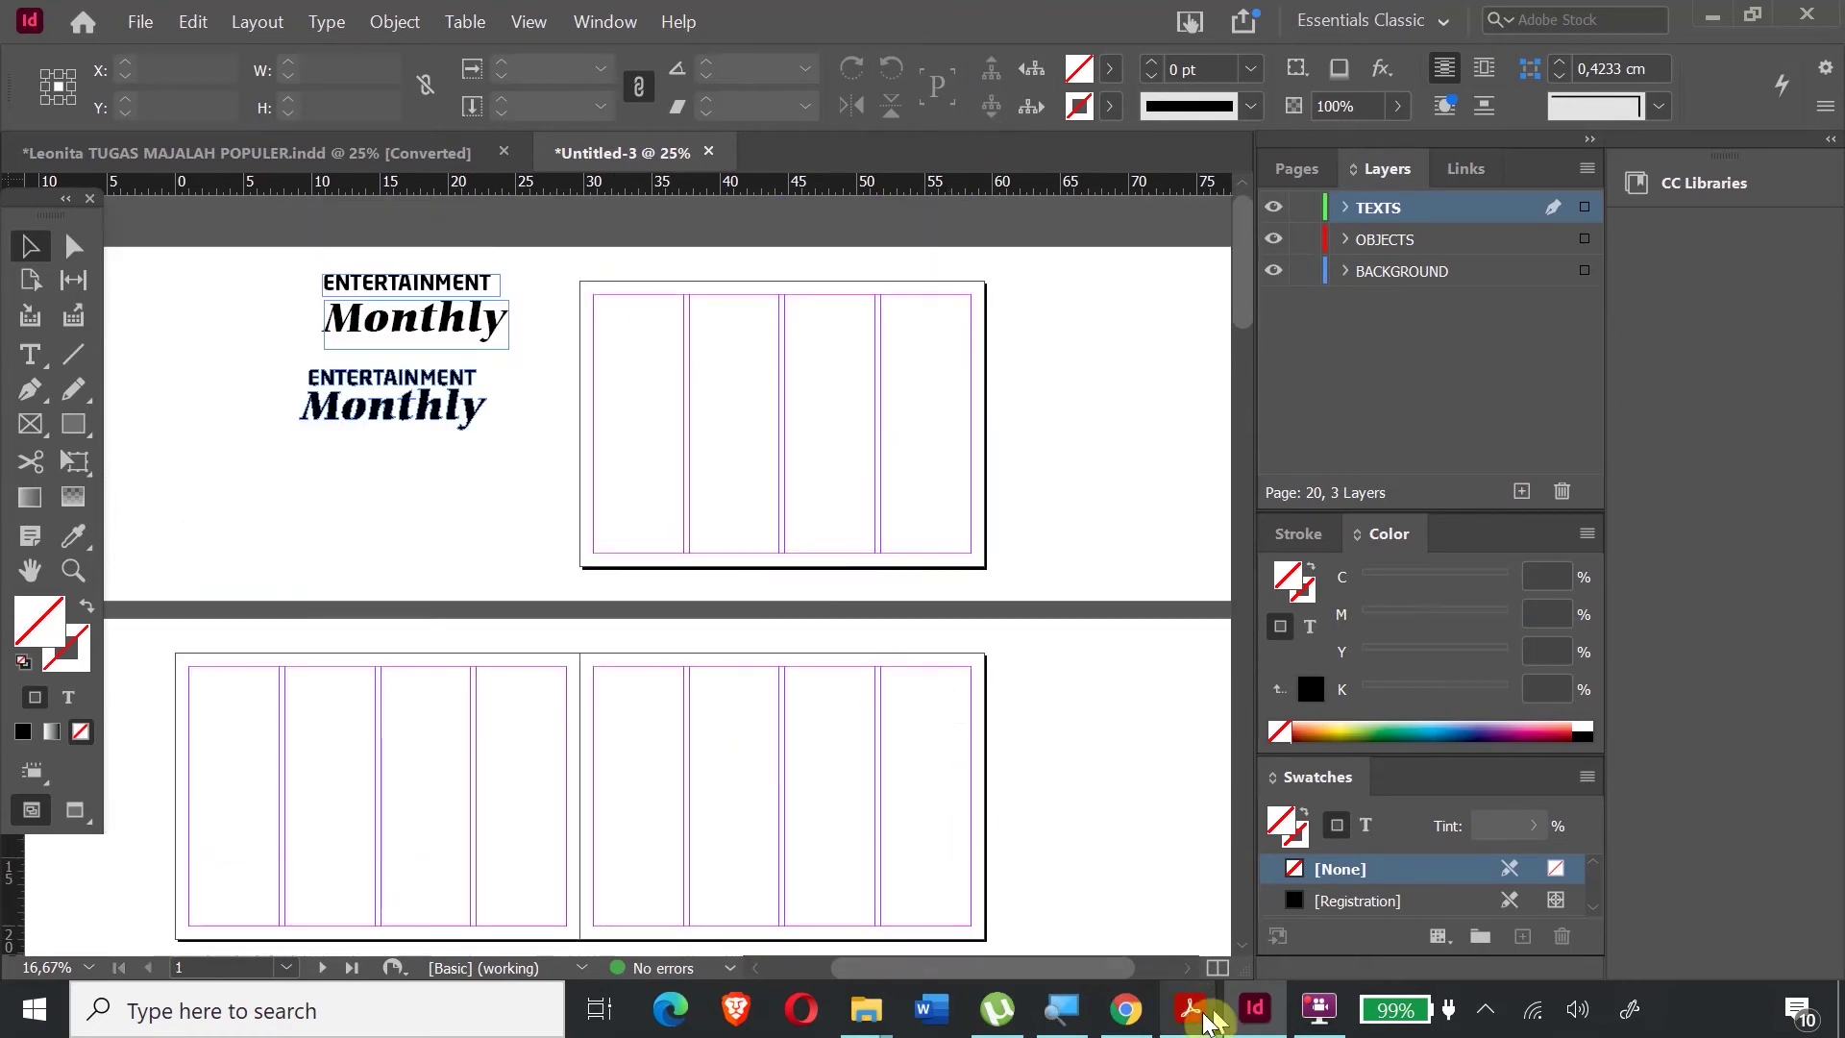
pyautogui.moveTo(1190, 1009)
pyautogui.click(925, 890)
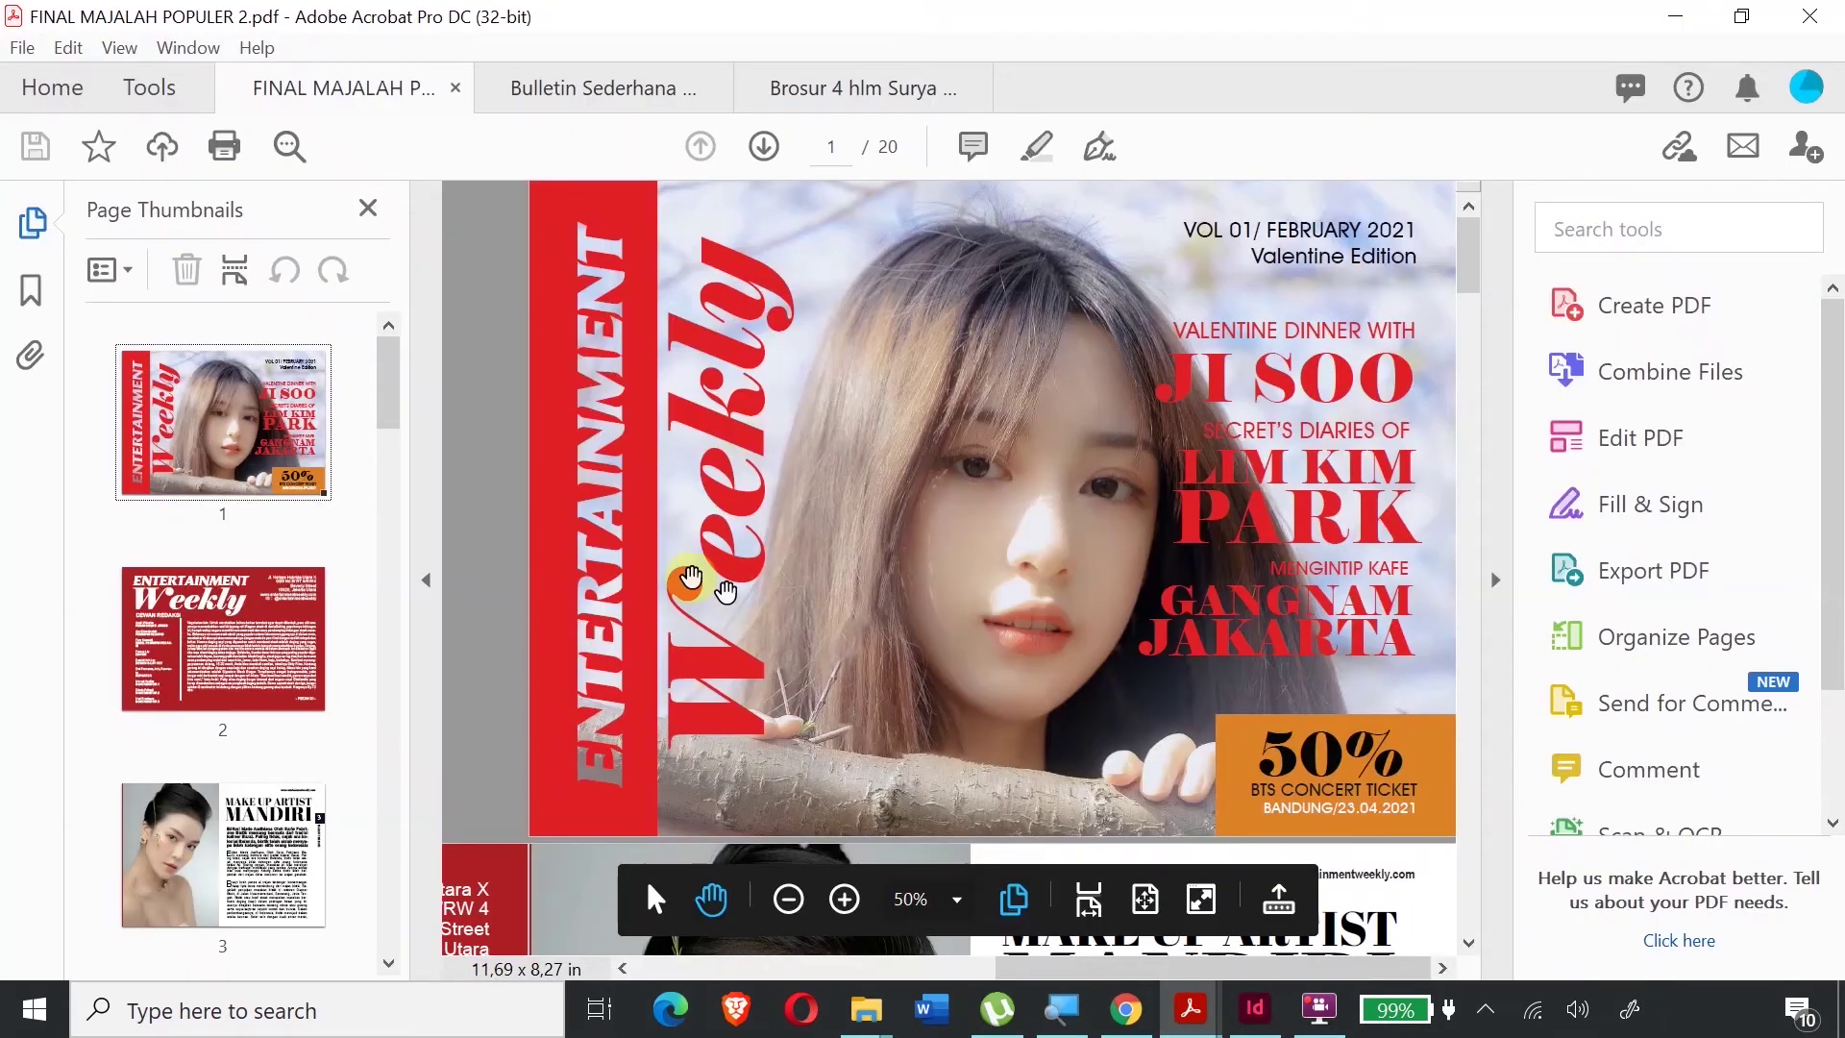
pyautogui.scroll(-9, 688, 576)
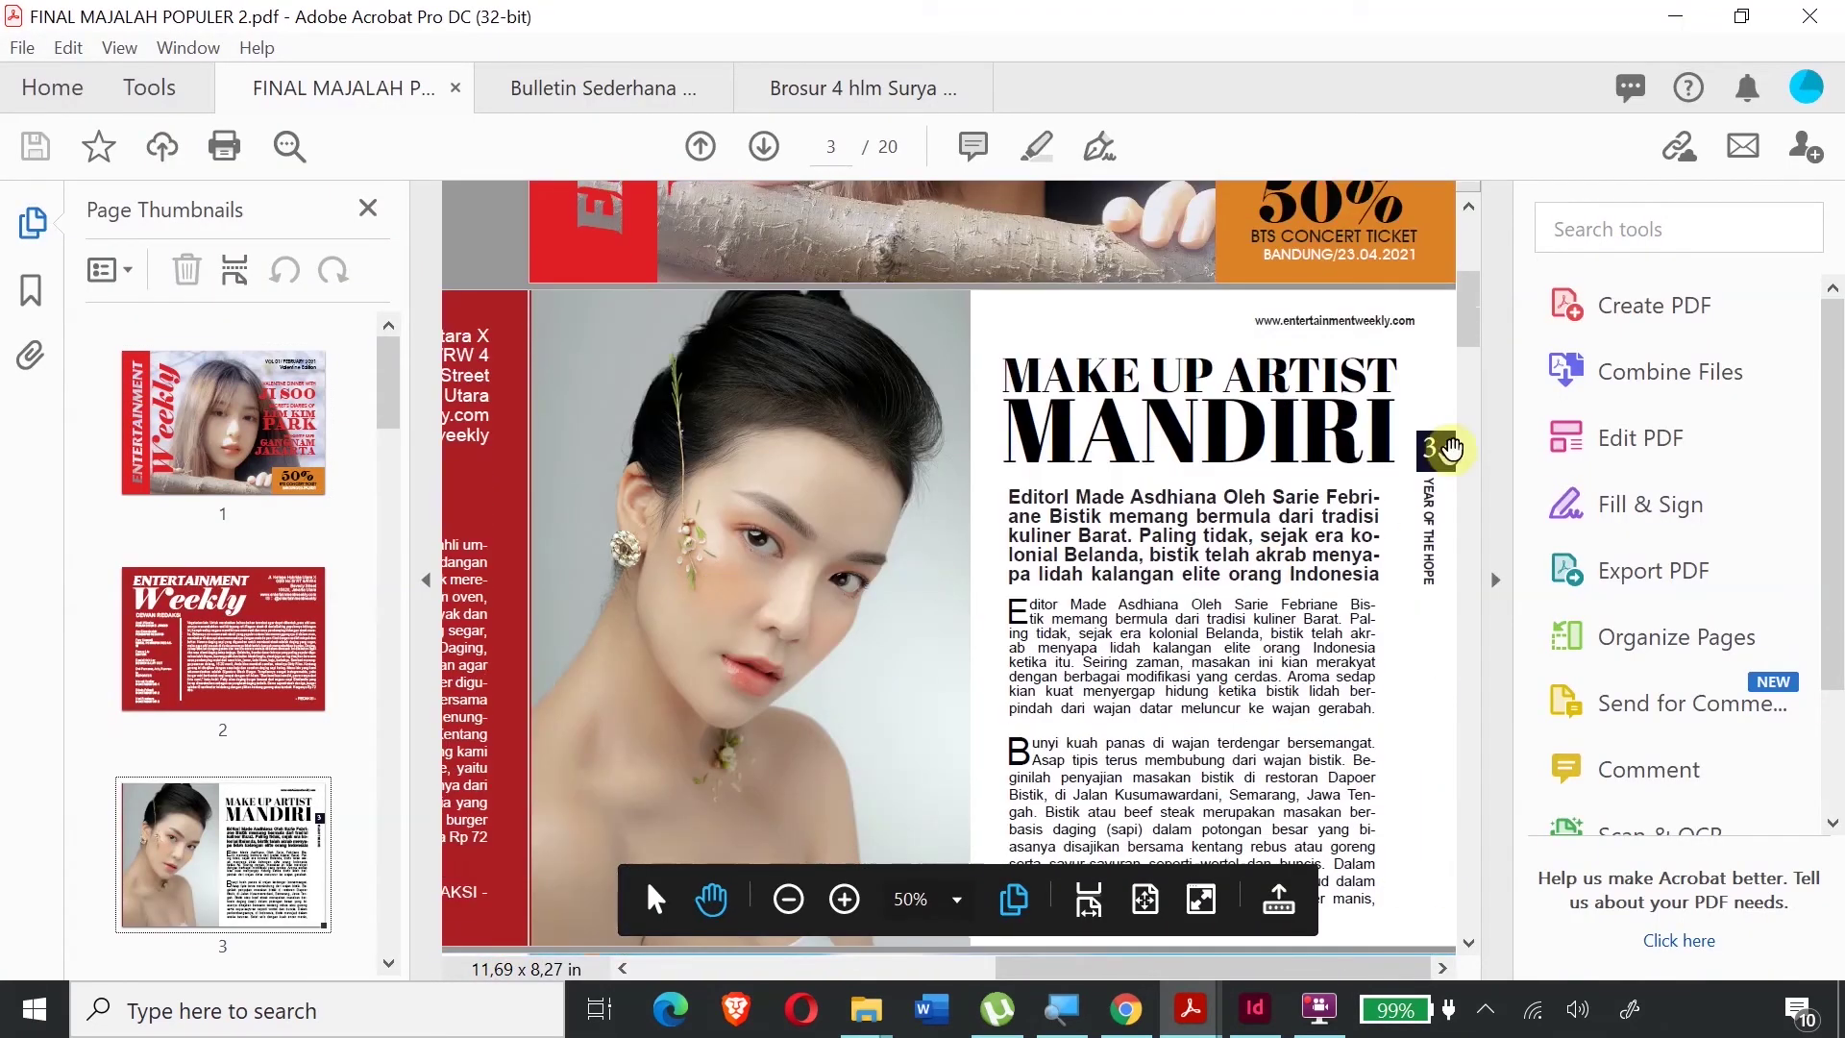
pyautogui.moveTo(1176, 956); pyautogui.dragTo(663, 1004)
pyautogui.scroll(-7, 1153, 607)
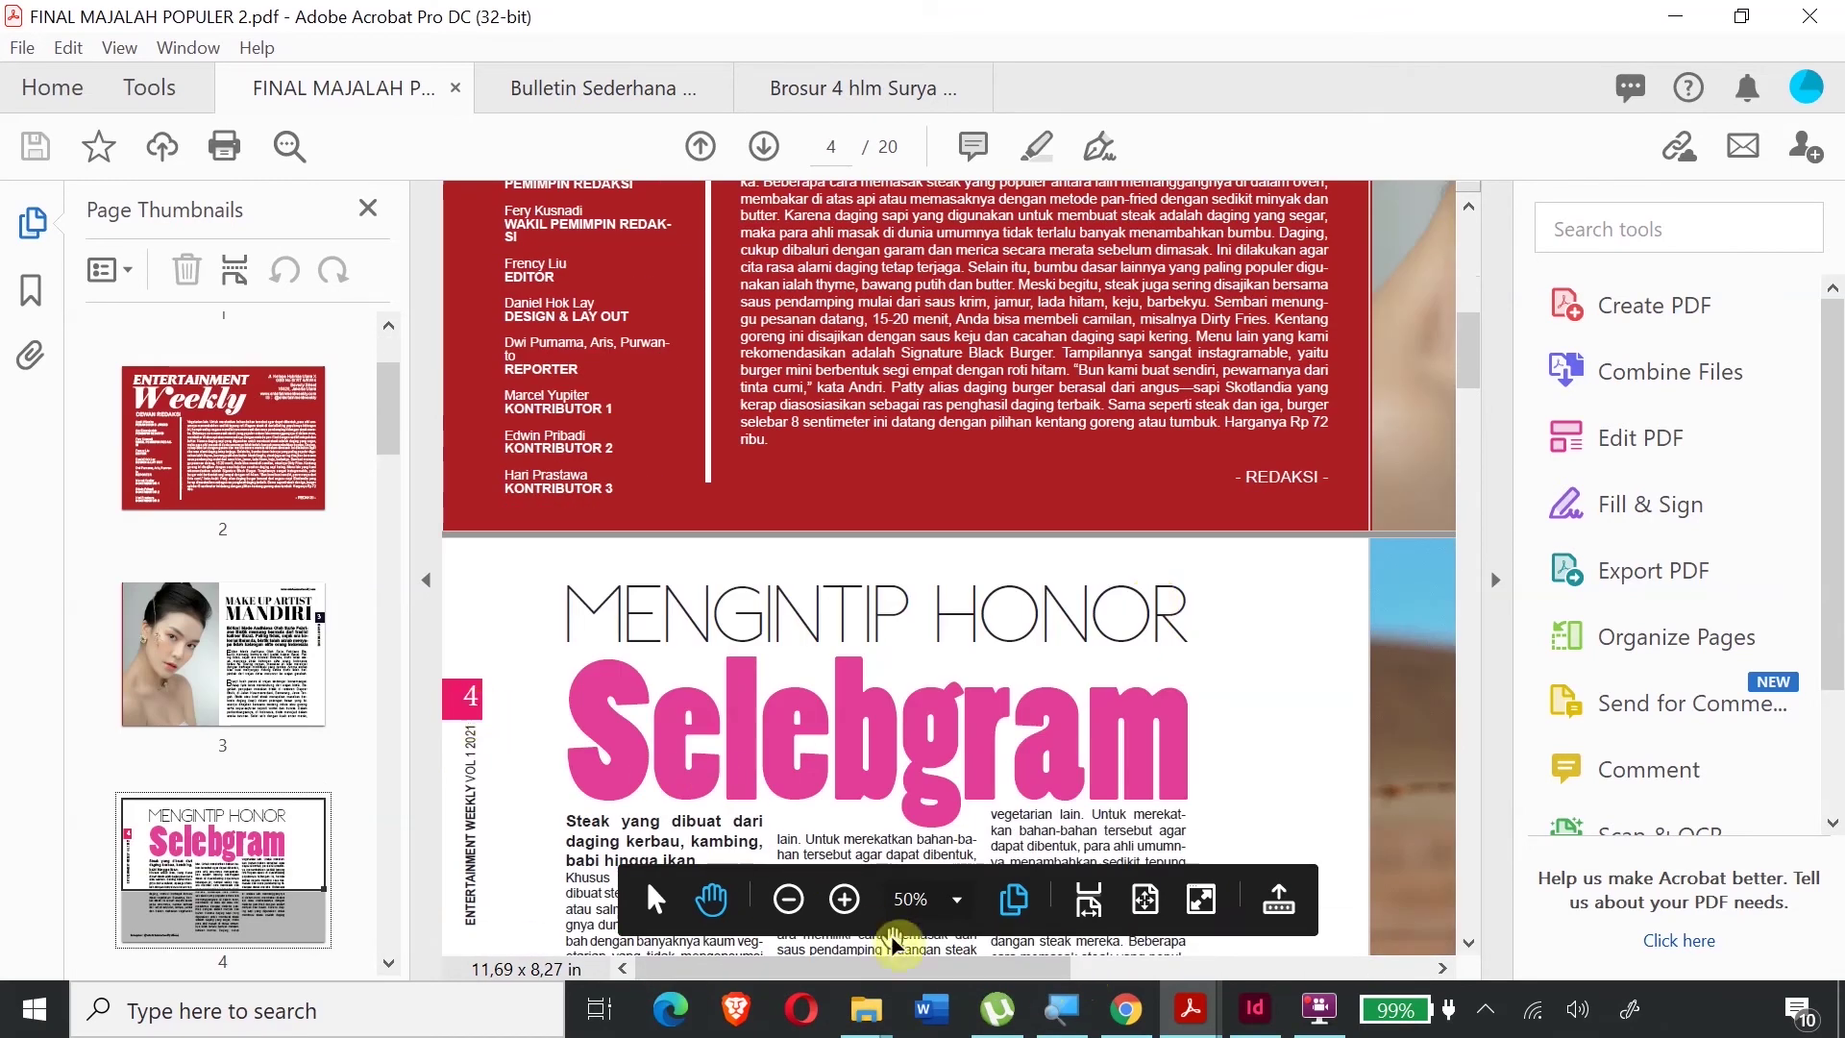
pyautogui.moveTo(942, 969); pyautogui.dragTo(1303, 969)
pyautogui.scroll(-20, 970, 659)
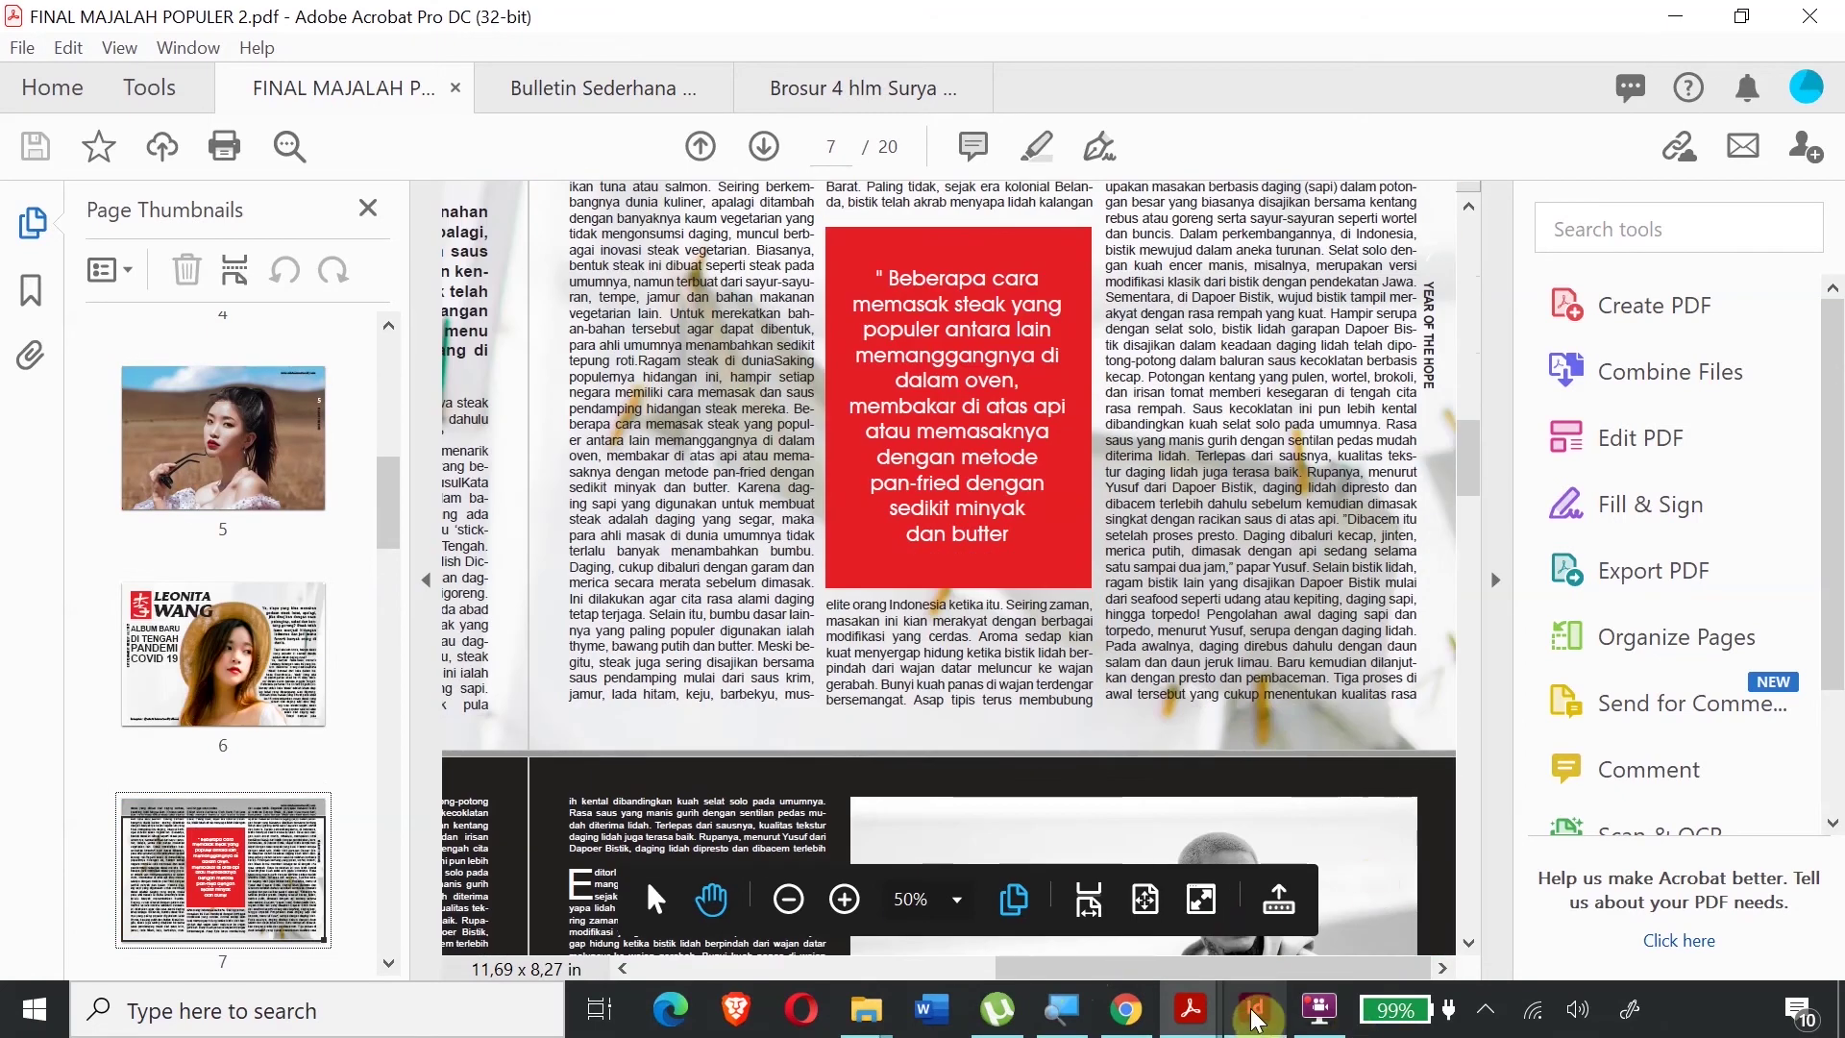
# - Switch back to InDesign and place horizontal guides at about 4,375 cm and 5,5 cm across the A-Master spread
pyautogui.click(1254, 1011)
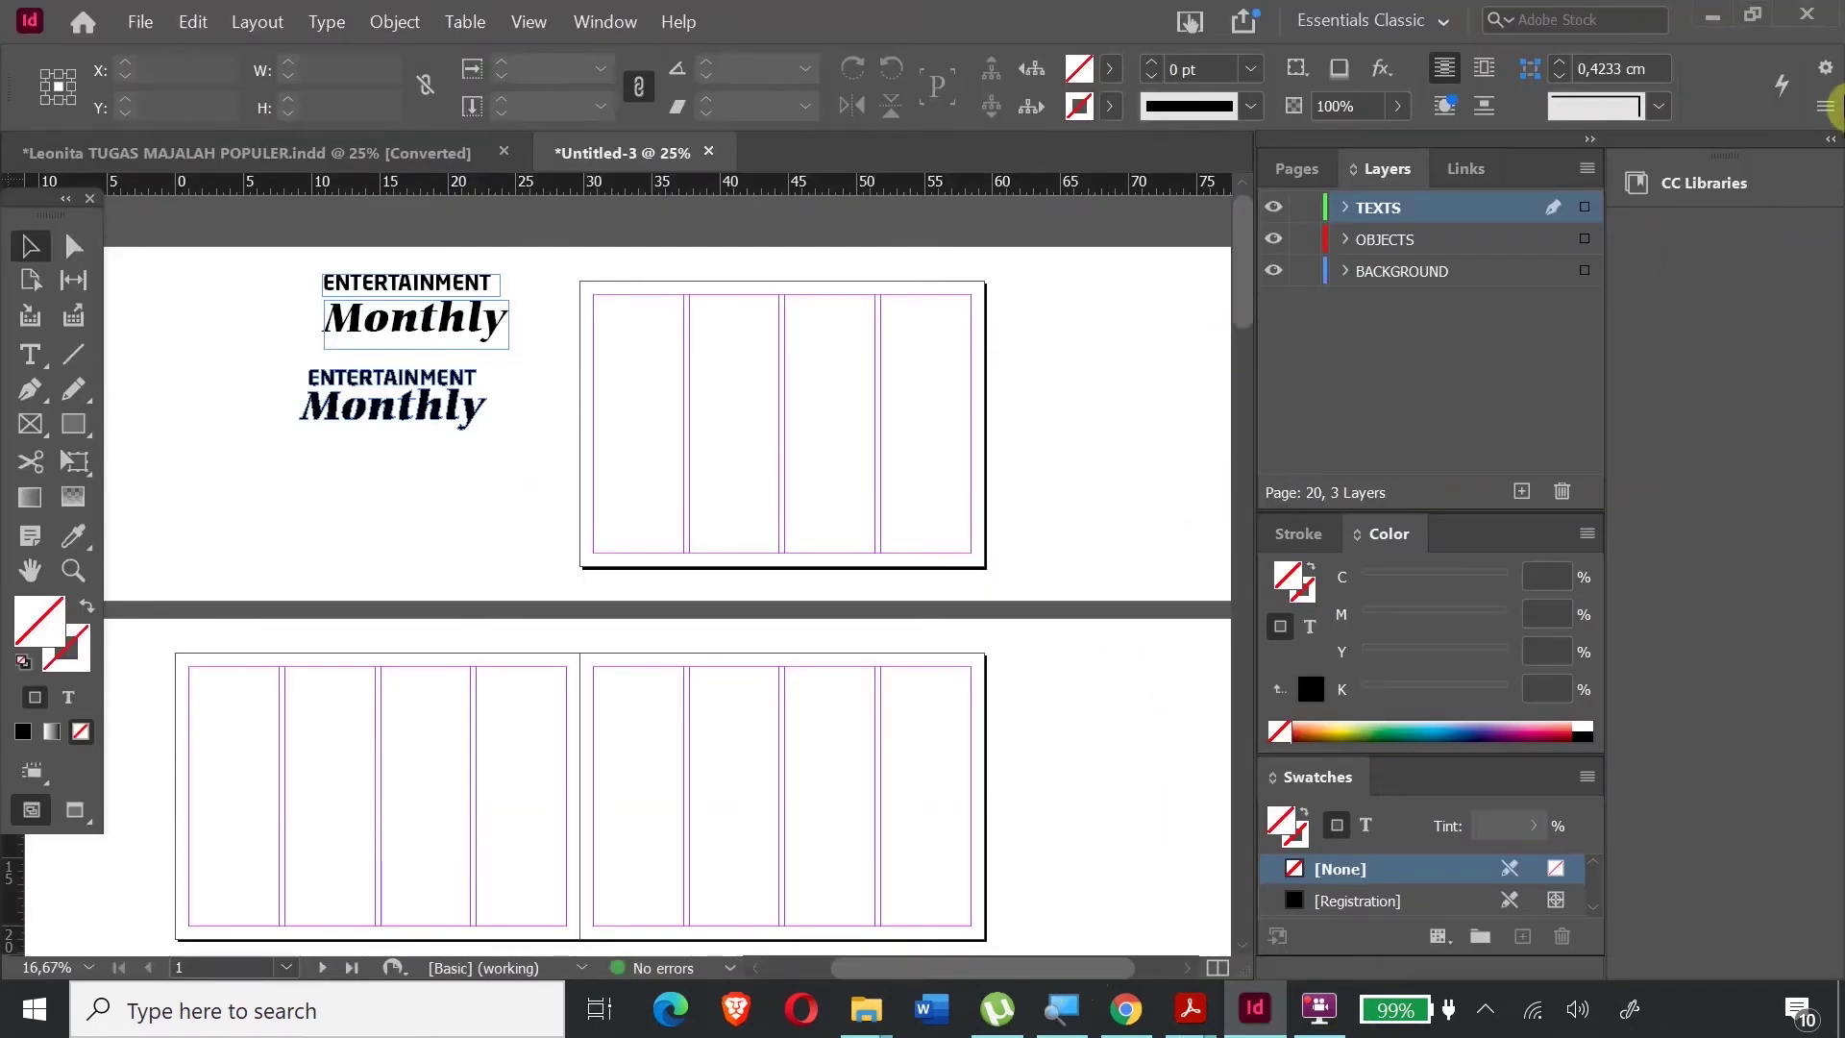
pyautogui.click(1290, 169)
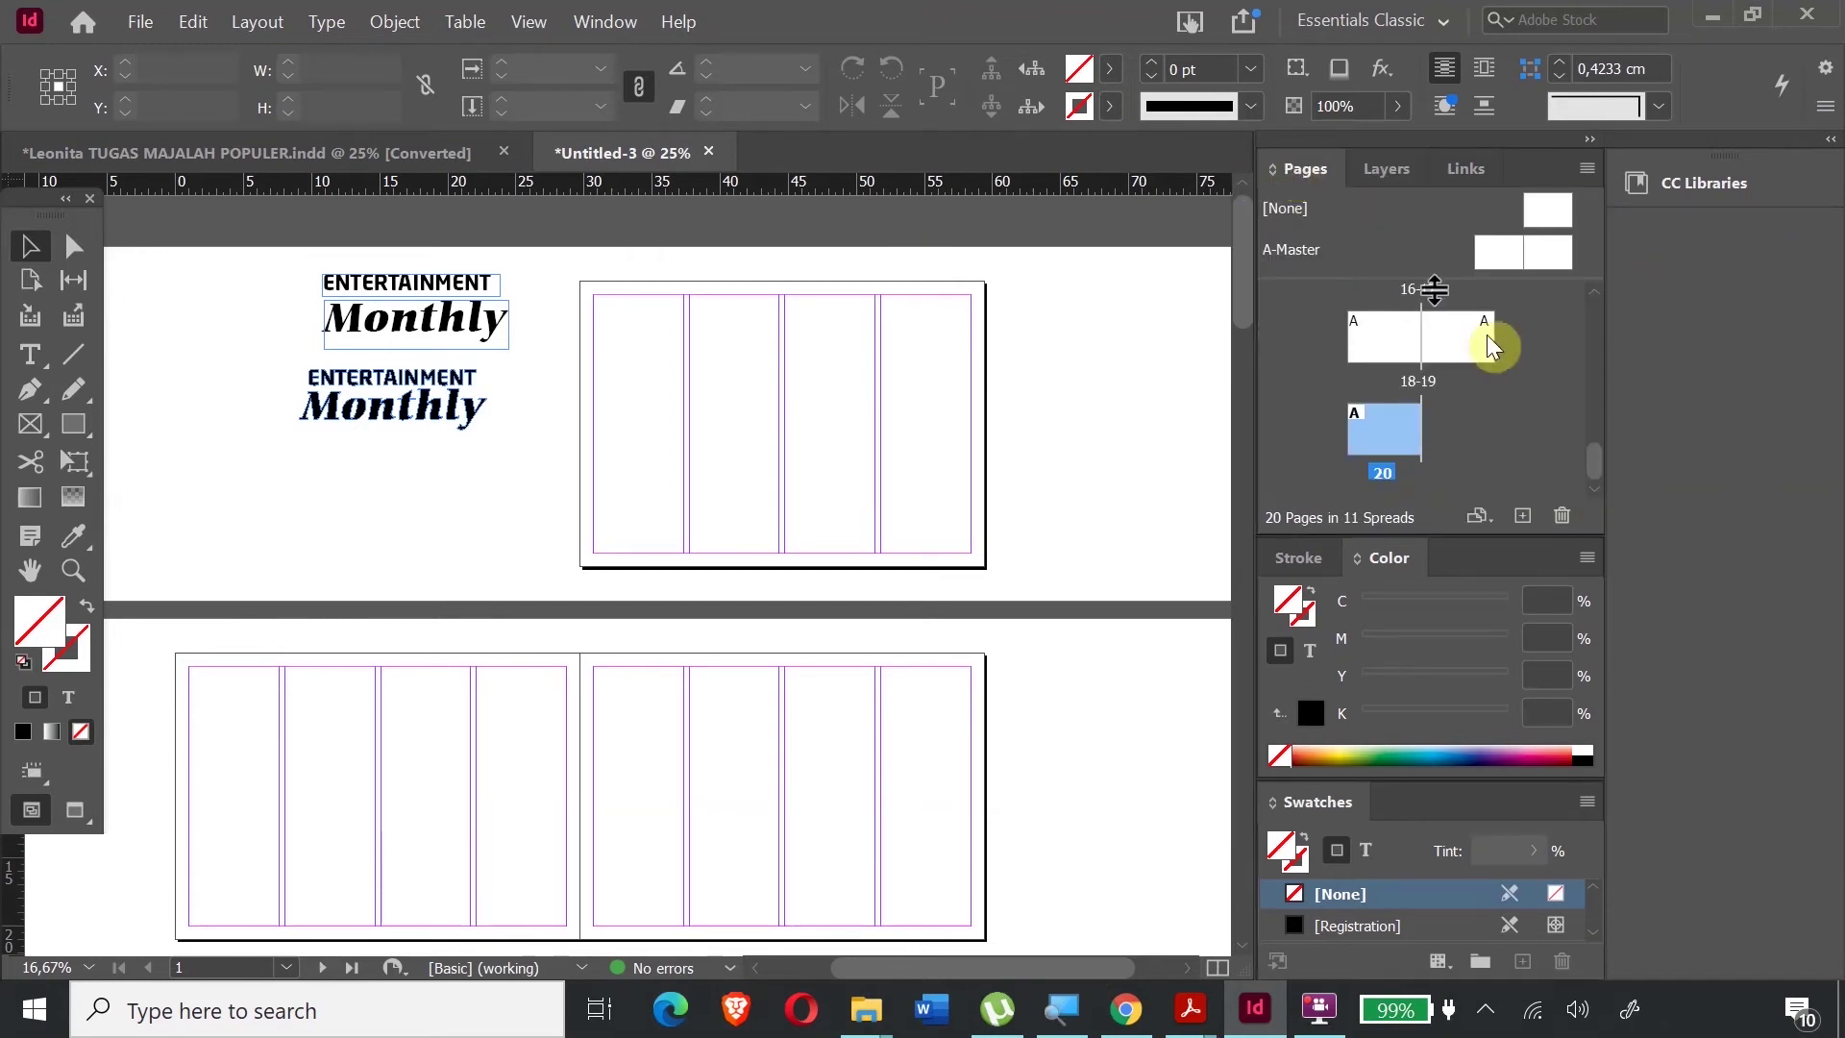
pyautogui.doubleClick(1499, 252)
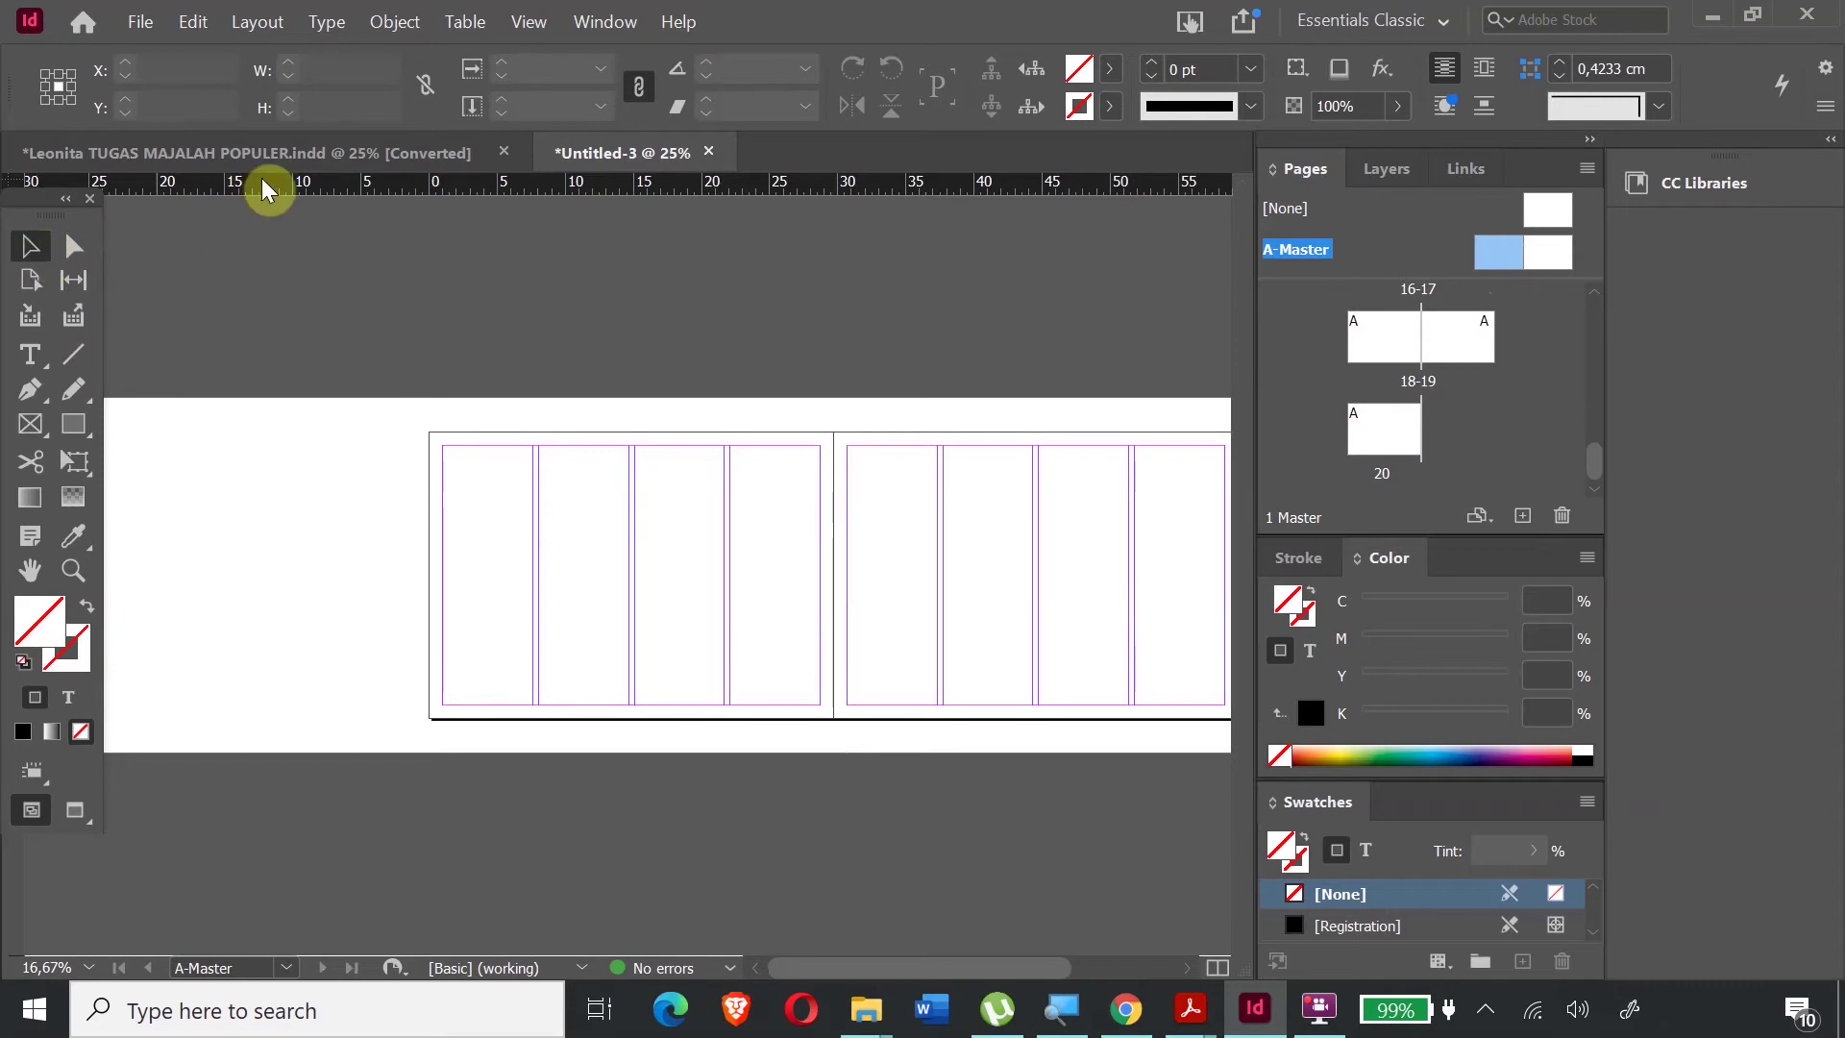
pyautogui.moveTo(268, 192); pyautogui.dragTo(296, 493)
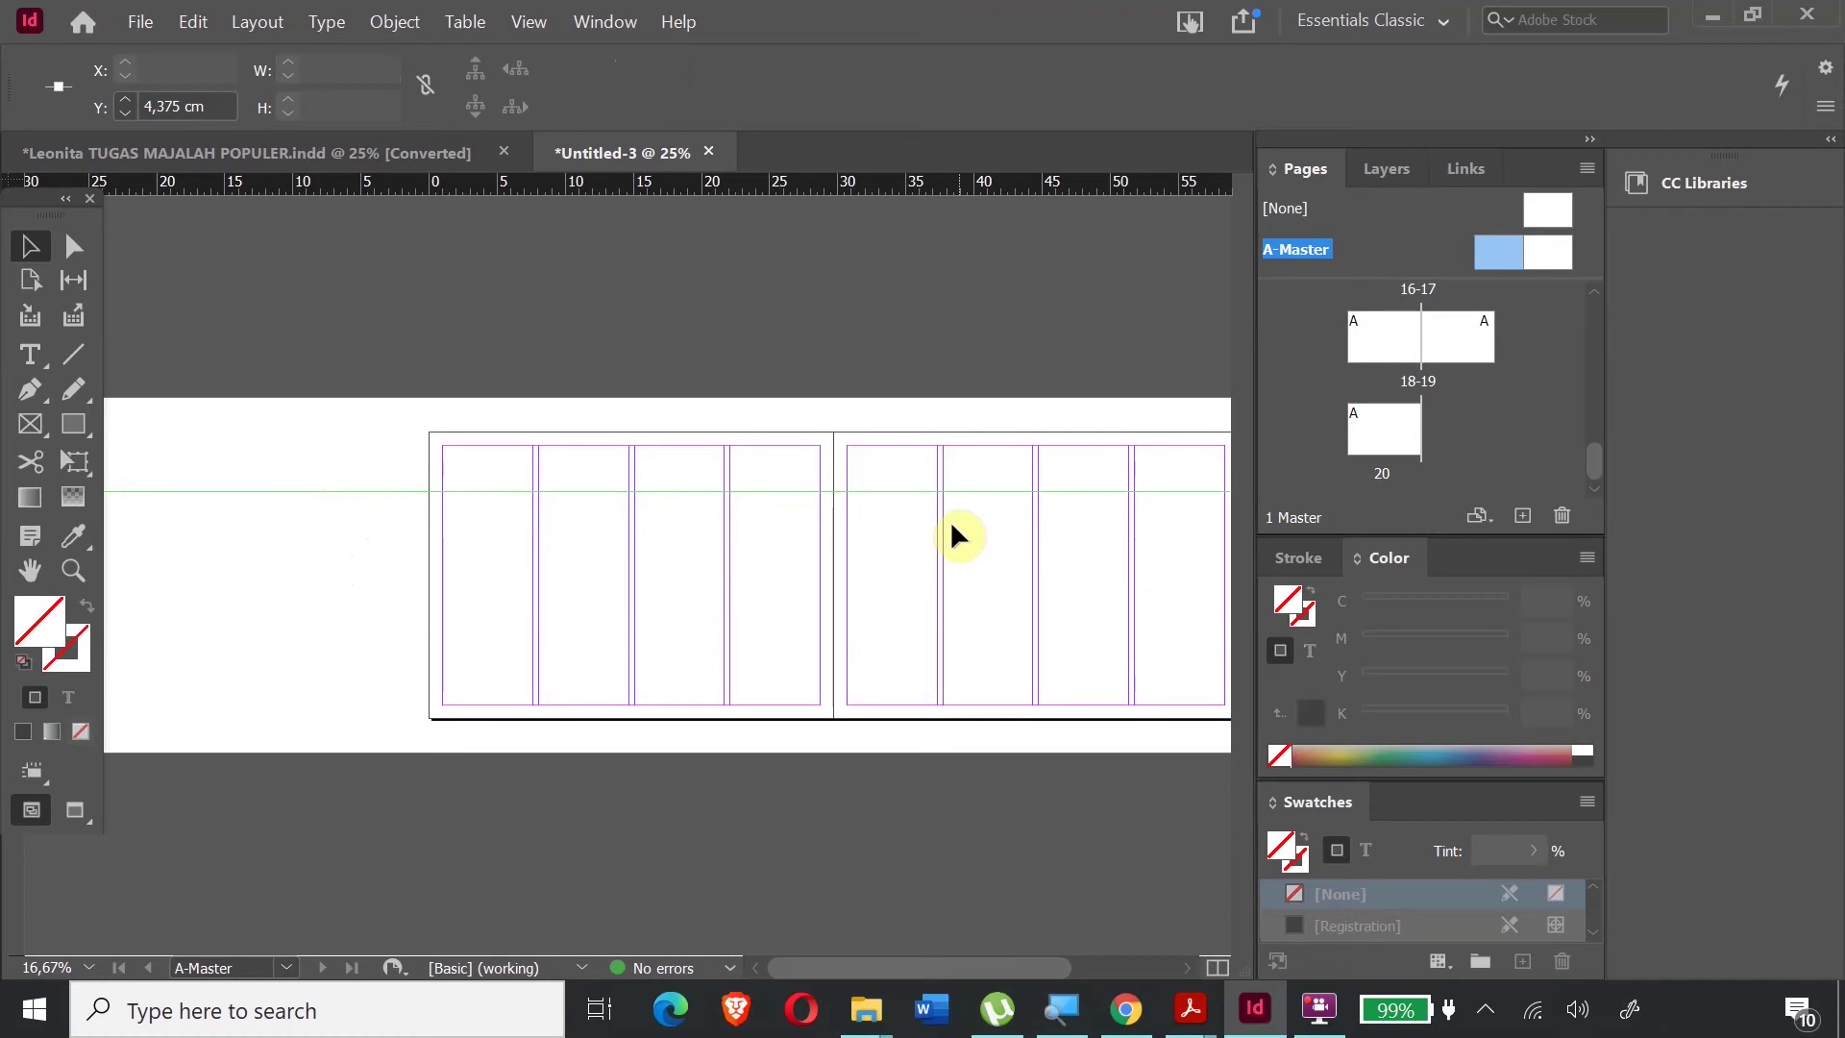
pyautogui.hotkey('ctrl', '-')
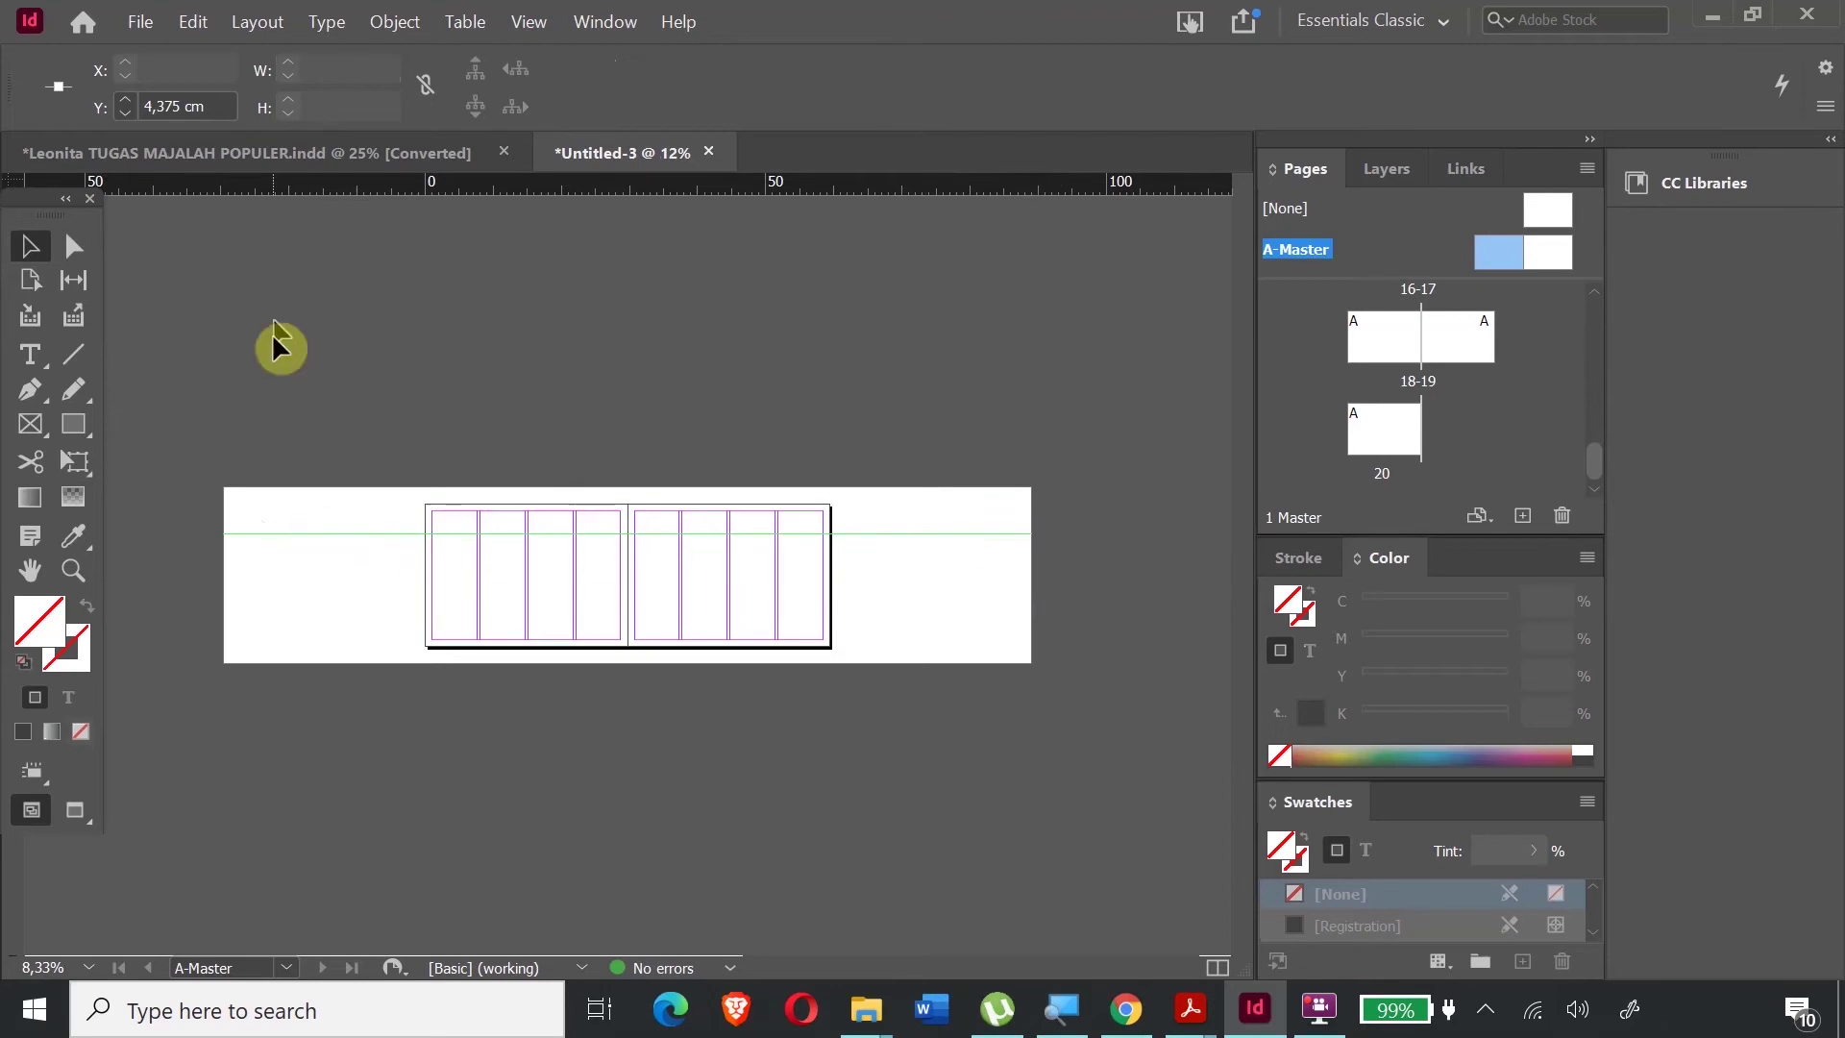
pyautogui.moveTo(297, 185); pyautogui.dragTo(304, 542)
# - Draw a rectangle about 1 cm wide and 1,125 cm high between the guides at the left master page's outer edge
pyautogui.click(73, 570)
pyautogui.moveTo(406, 495); pyautogui.dragTo(535, 634)
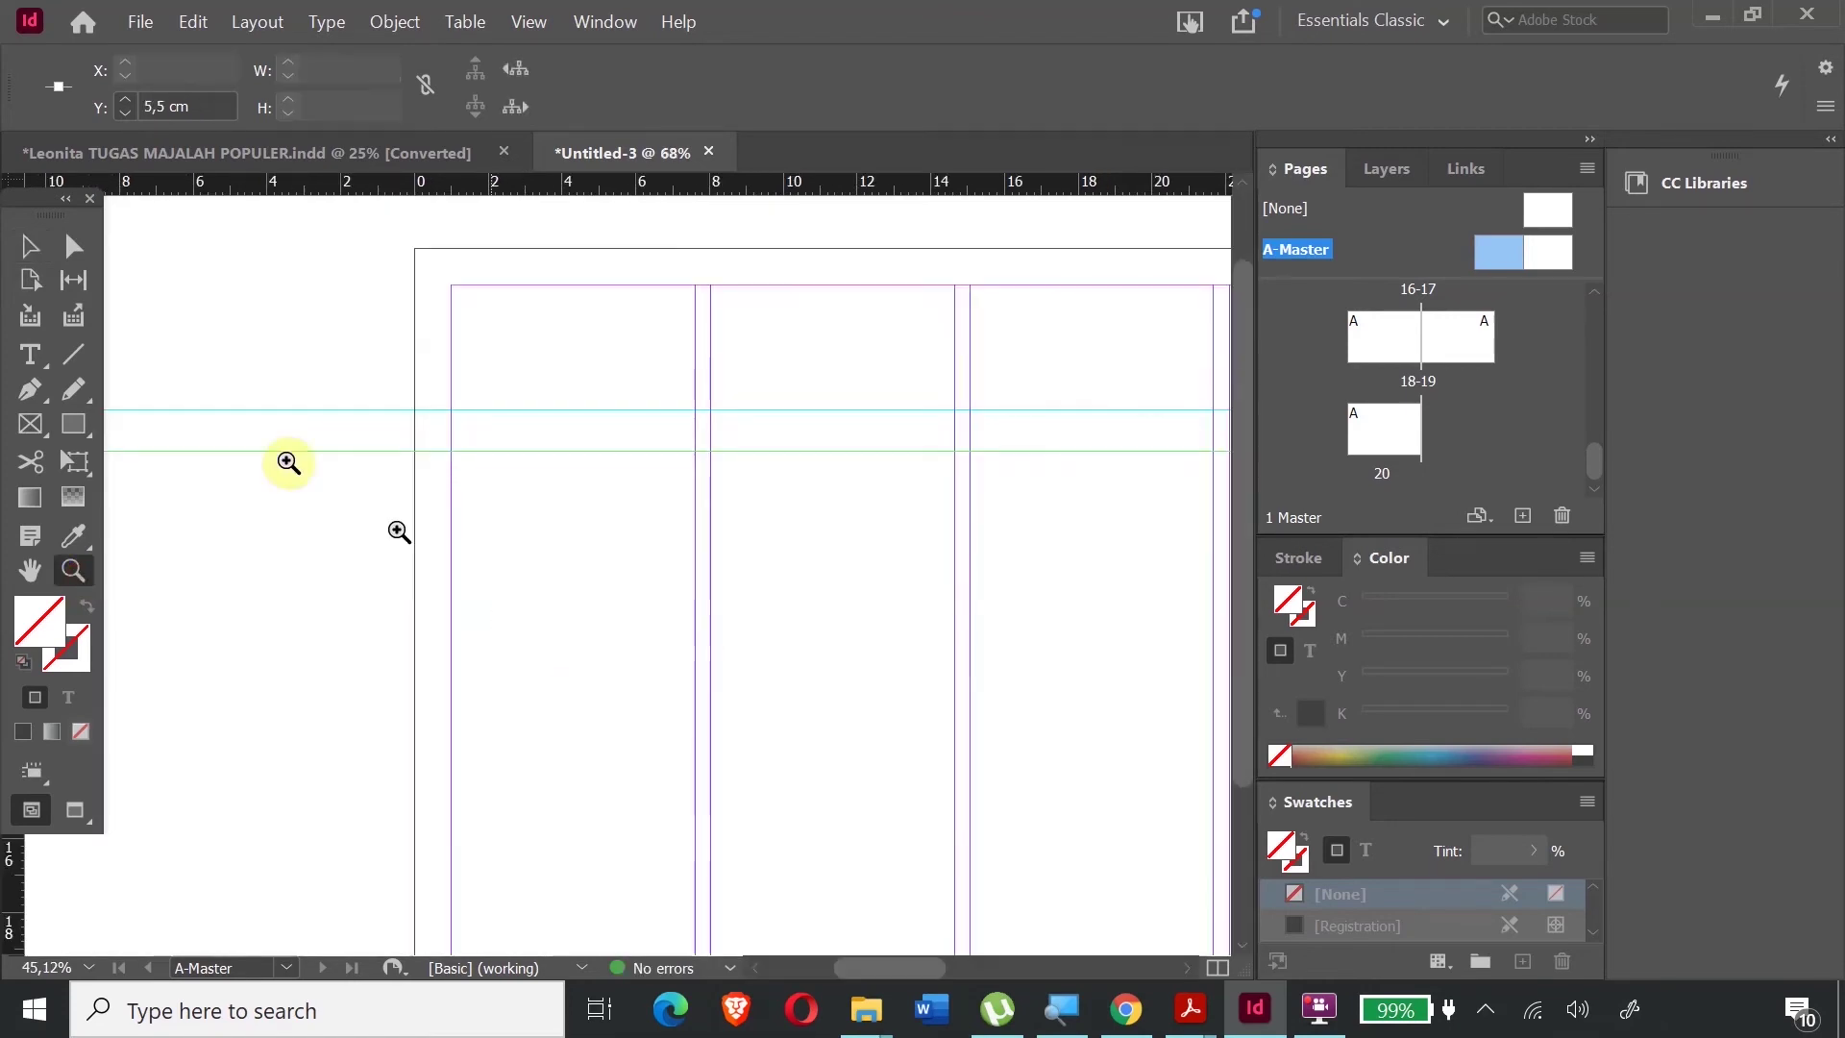
pyautogui.click(73, 424)
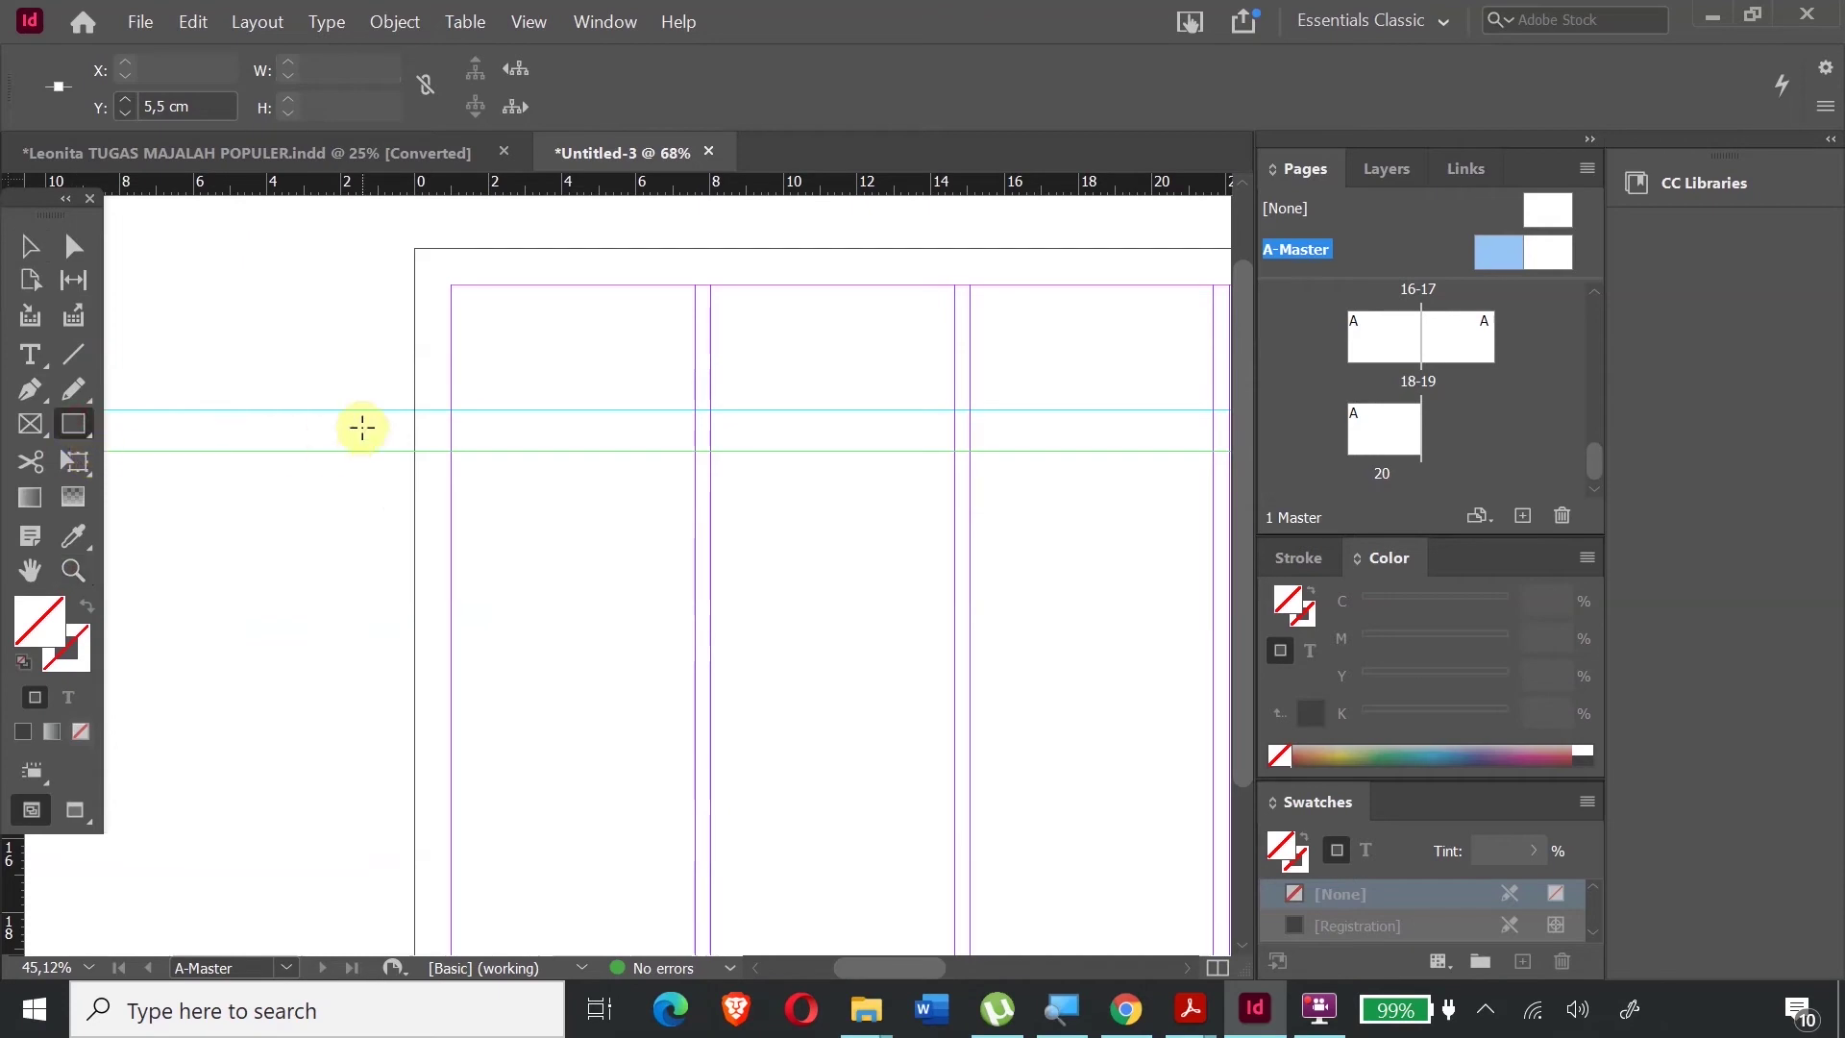
pyautogui.moveTo(414, 413); pyautogui.dragTo(454, 449)
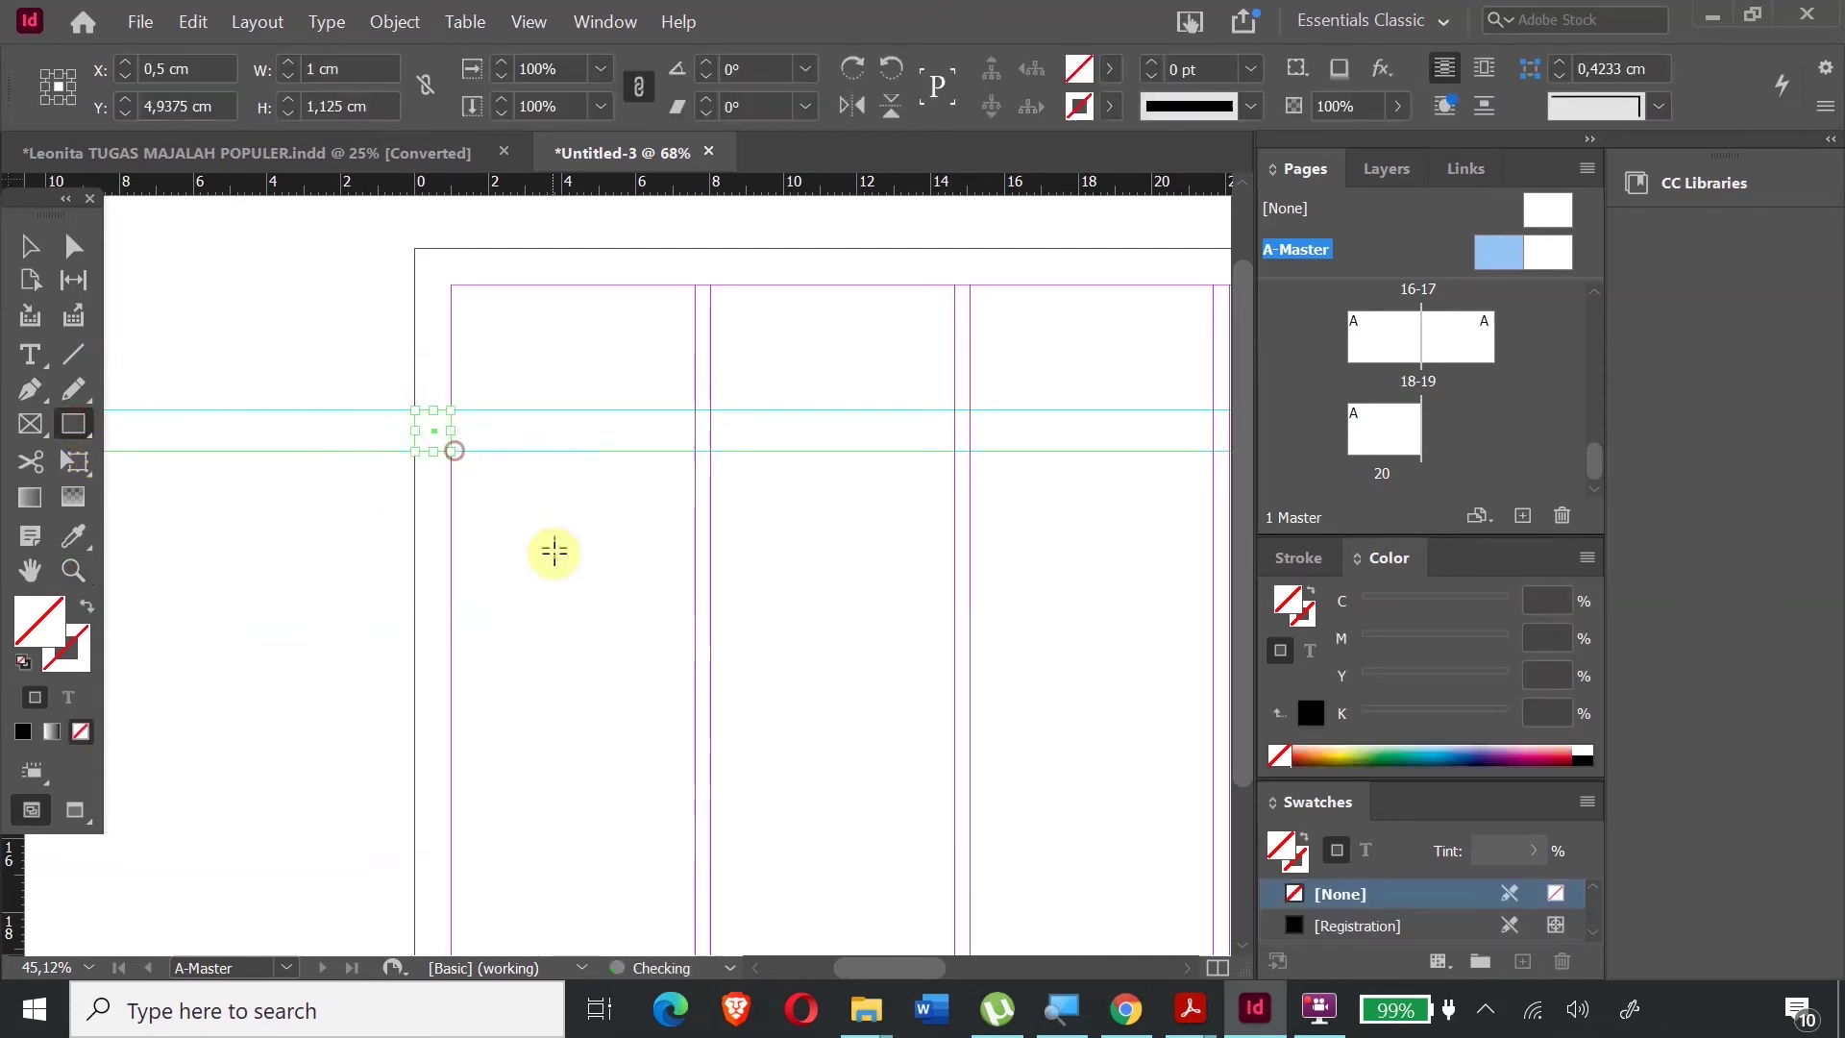
# - Fill the left master page's rectangle with pink, C 0, M 99, Y 41, K 0
pyautogui.doubleClick(48, 620)
pyautogui.click(662, 571)
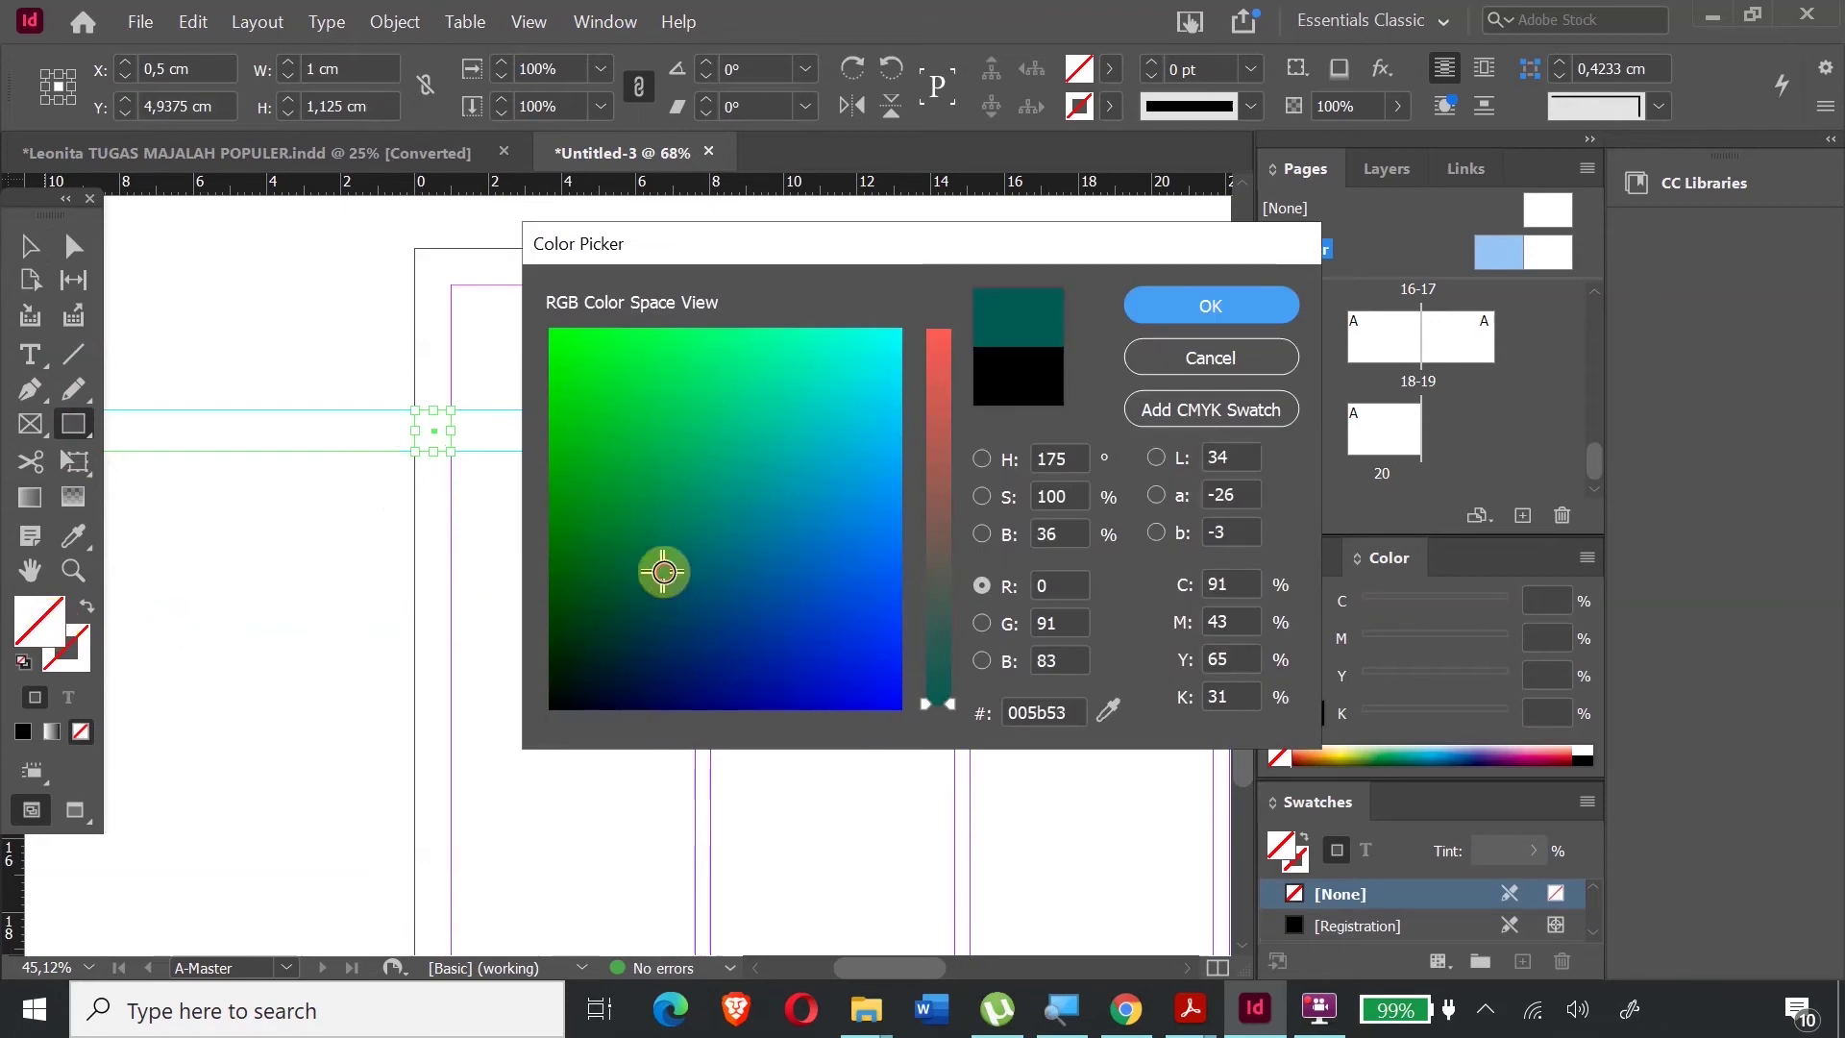
pyautogui.click(786, 620)
pyautogui.moveTo(927, 678); pyautogui.dragTo(944, 312)
pyautogui.moveTo(784, 648)
pyautogui.mouseDown()
pyautogui.moveTo(718, 641)
pyautogui.moveTo(652, 700)
pyautogui.moveTo(607, 709)
pyautogui.moveTo(683, 708)
pyautogui.mouseUp()
pyautogui.click(1191, 303)
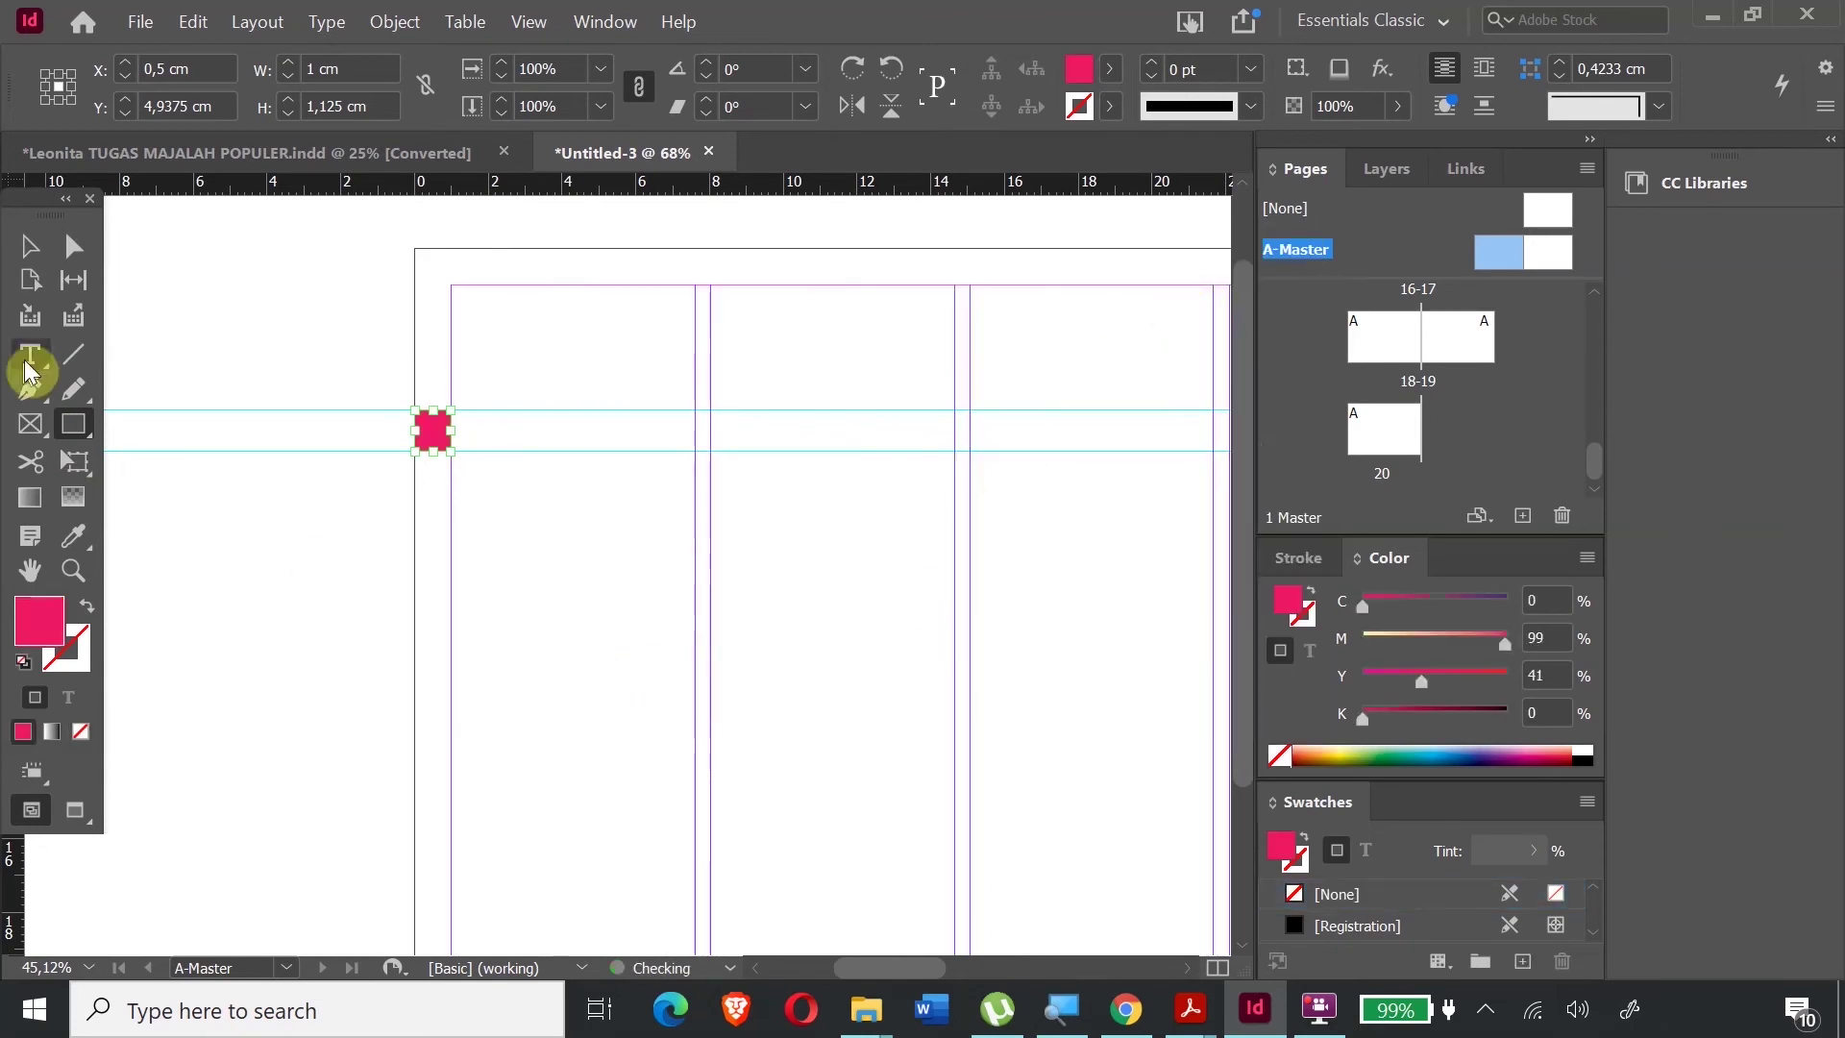
pyautogui.click(27, 247)
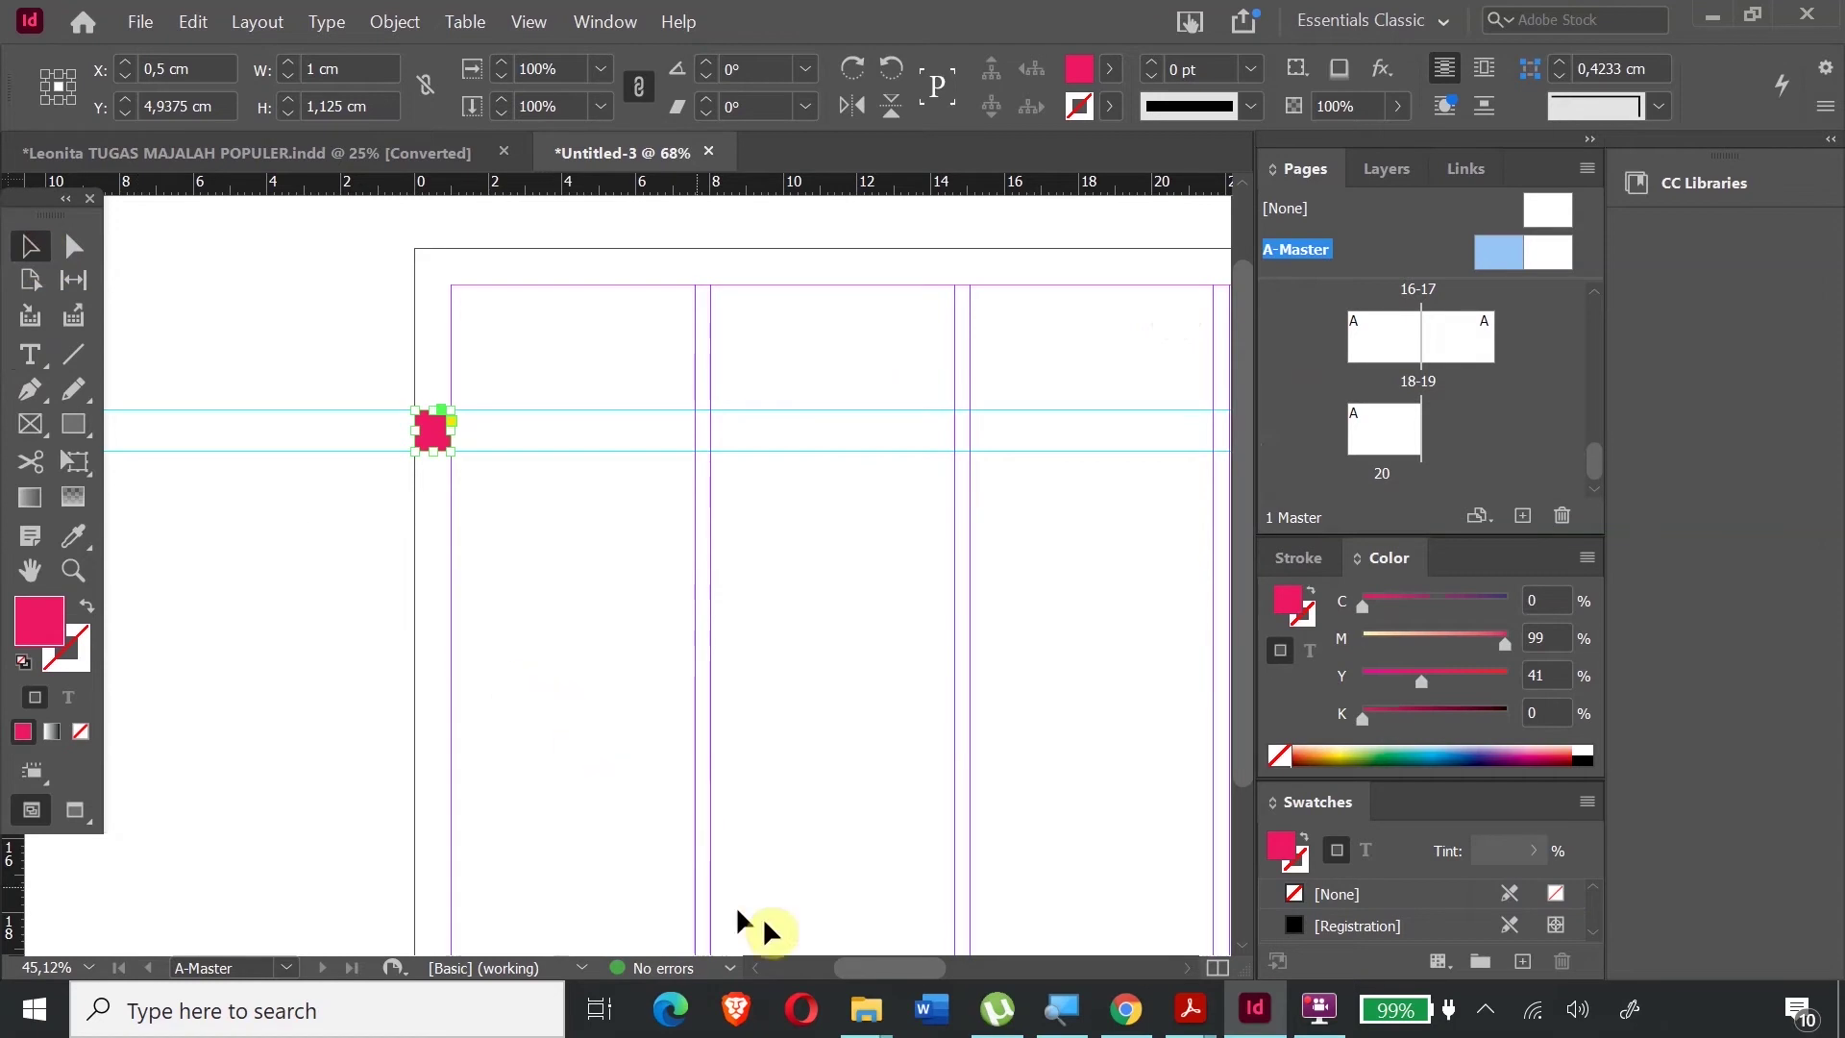
# - Draw a rectangle about 1 cm wide and 1,125 cm high between the guides at the right master page's outer edge
pyautogui.moveTo(872, 971); pyautogui.dragTo(1055, 992)
pyautogui.click(73, 424)
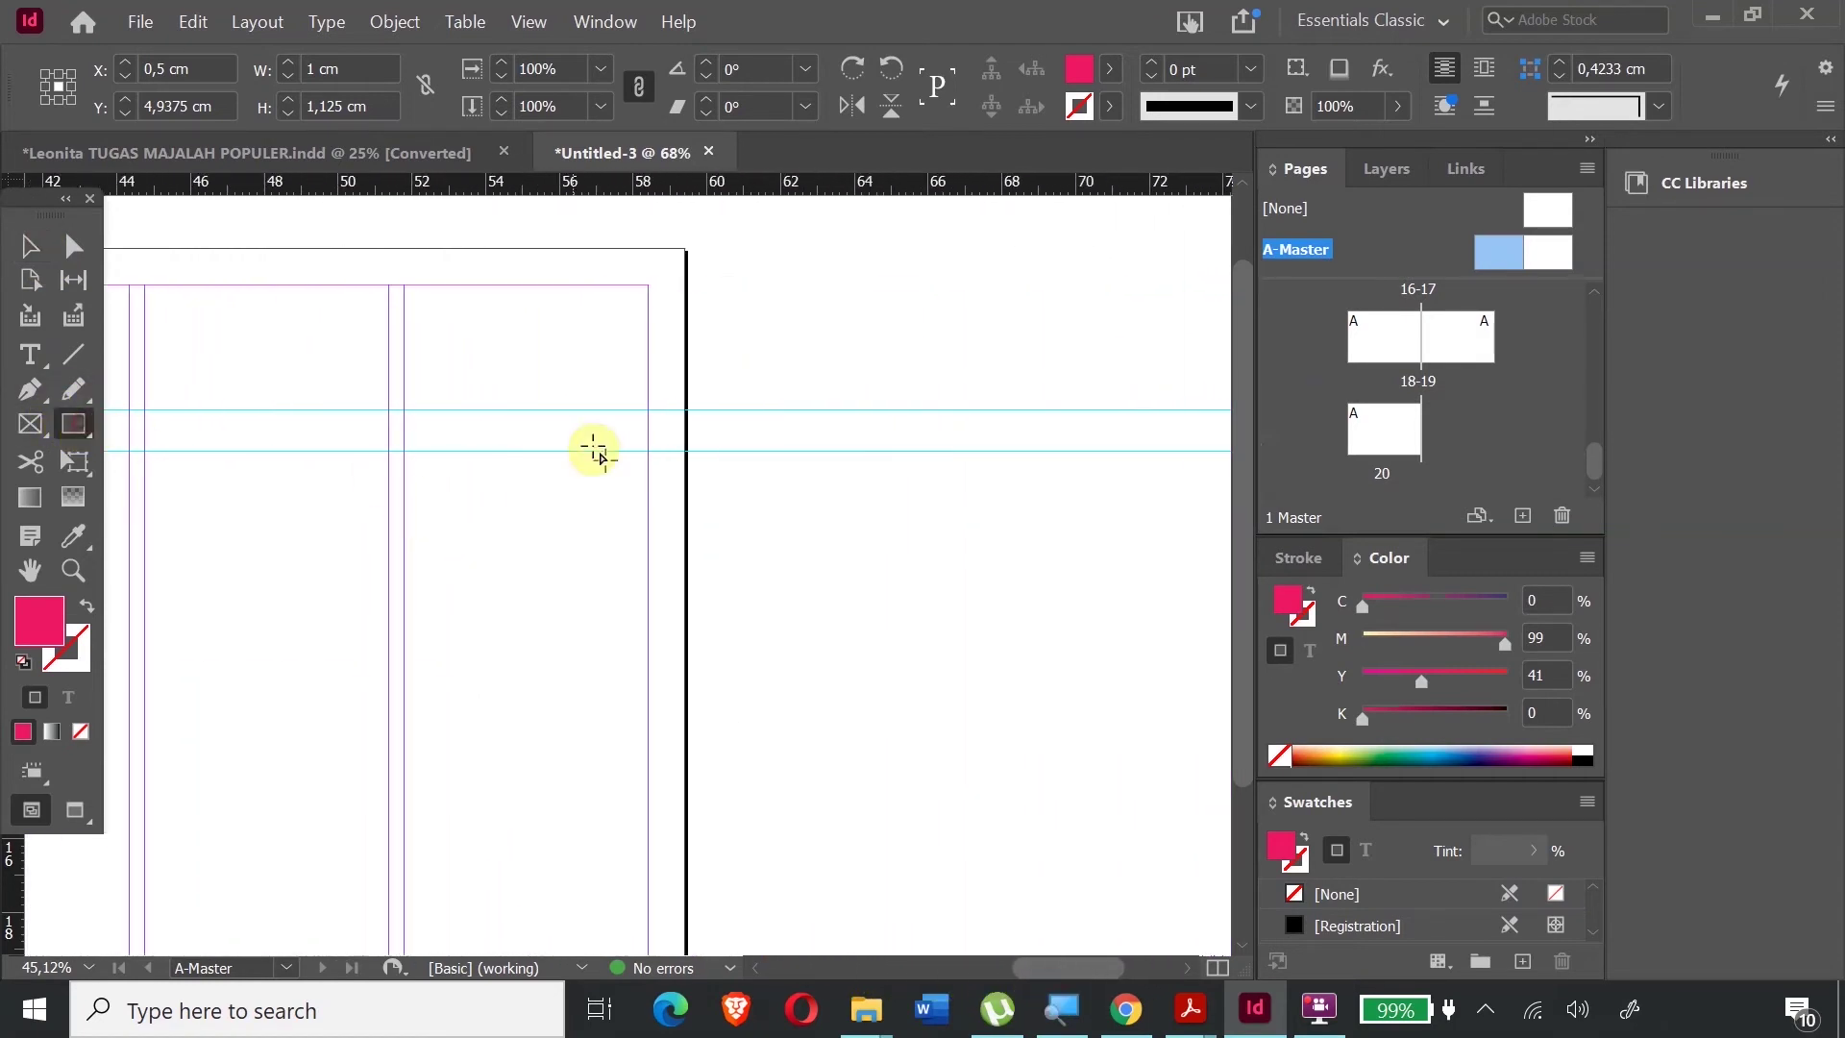
pyautogui.moveTo(645, 414); pyautogui.dragTo(681, 451)
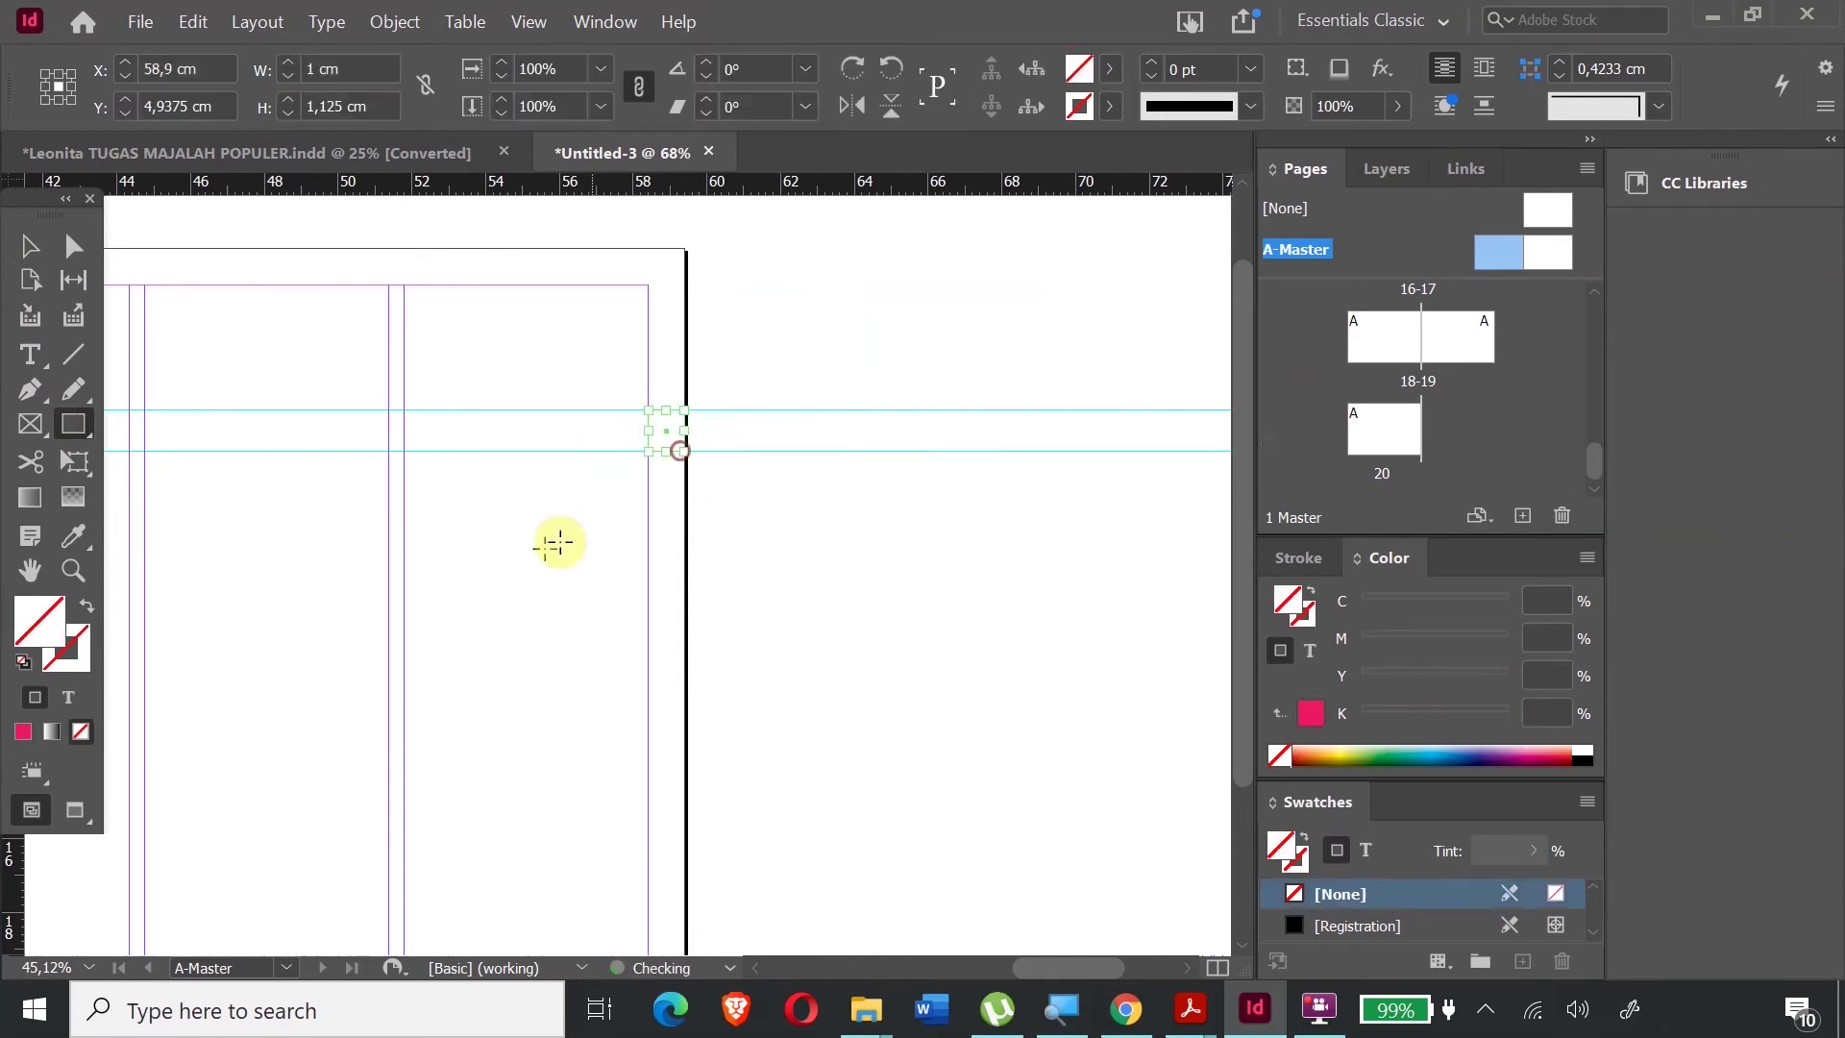
# - Fill the right master page's rectangle with black, #000000, and deselect it
pyautogui.doubleClick(41, 629)
pyautogui.click(880, 572)
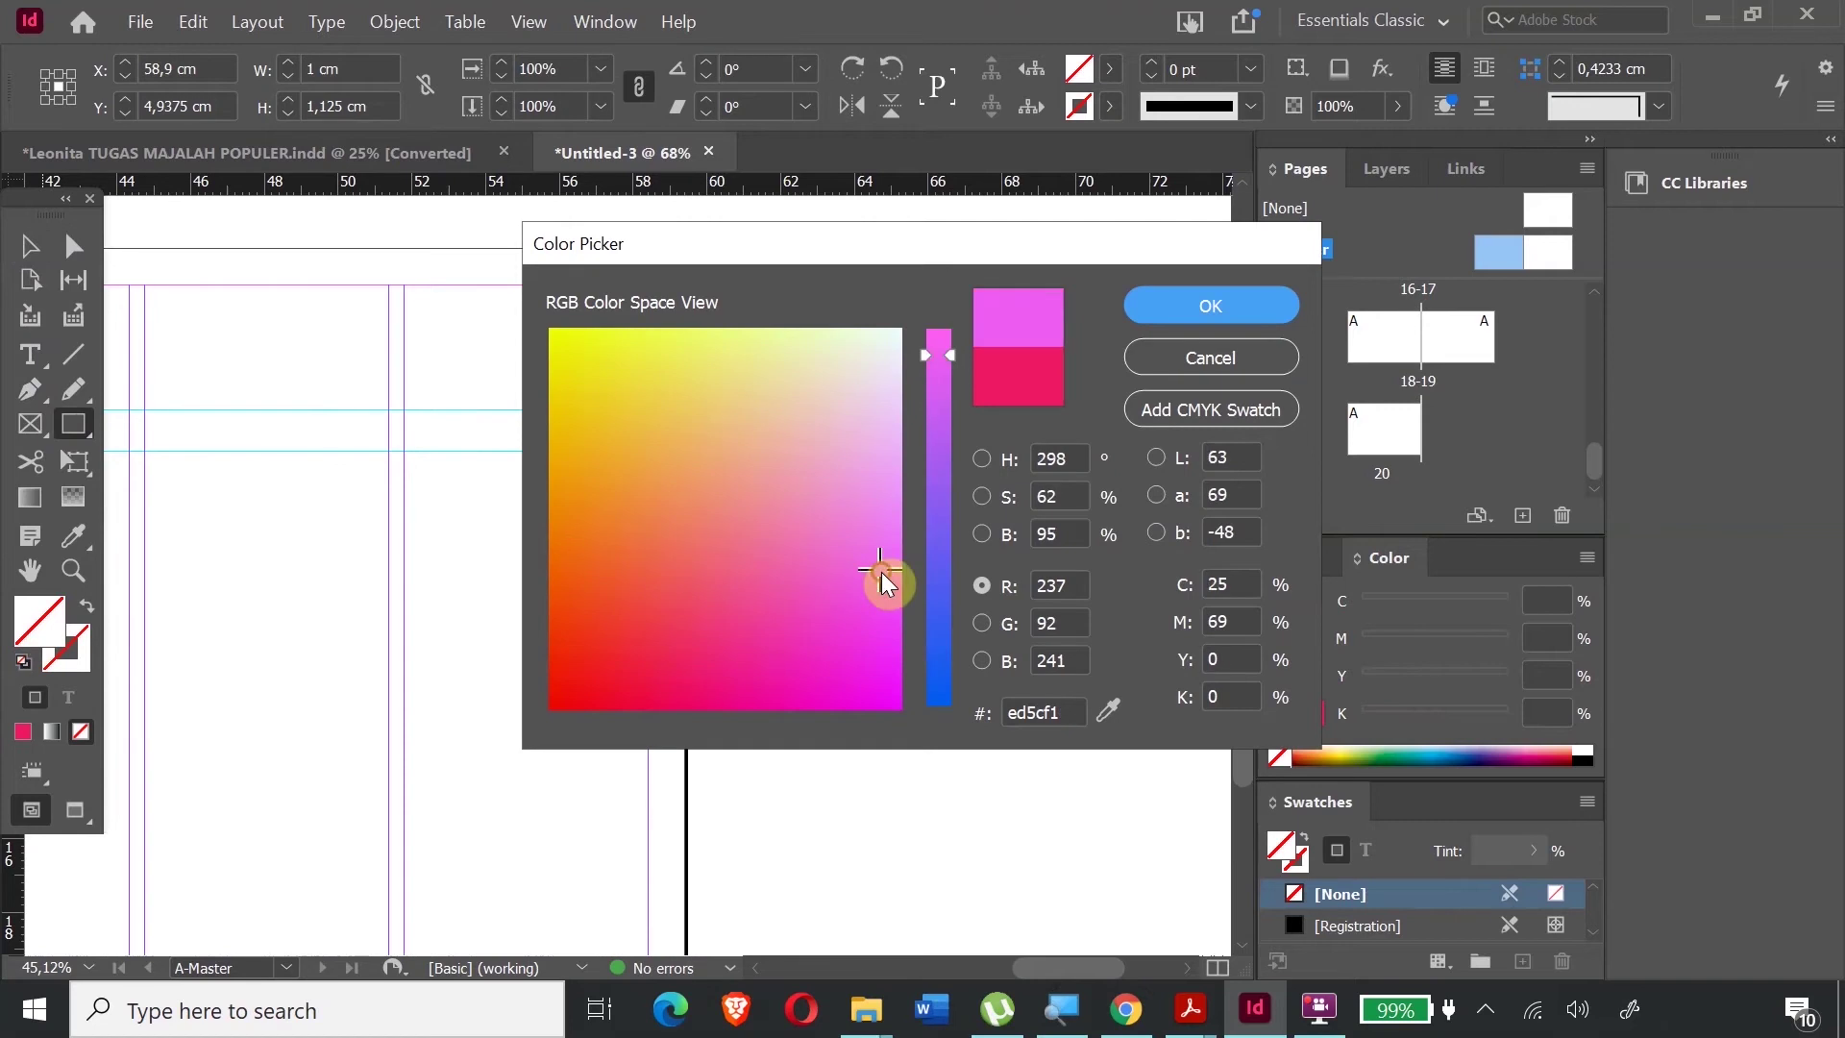
pyautogui.moveTo(950, 360); pyautogui.dragTo(852, 659)
pyautogui.moveTo(876, 581); pyautogui.dragTo(522, 720)
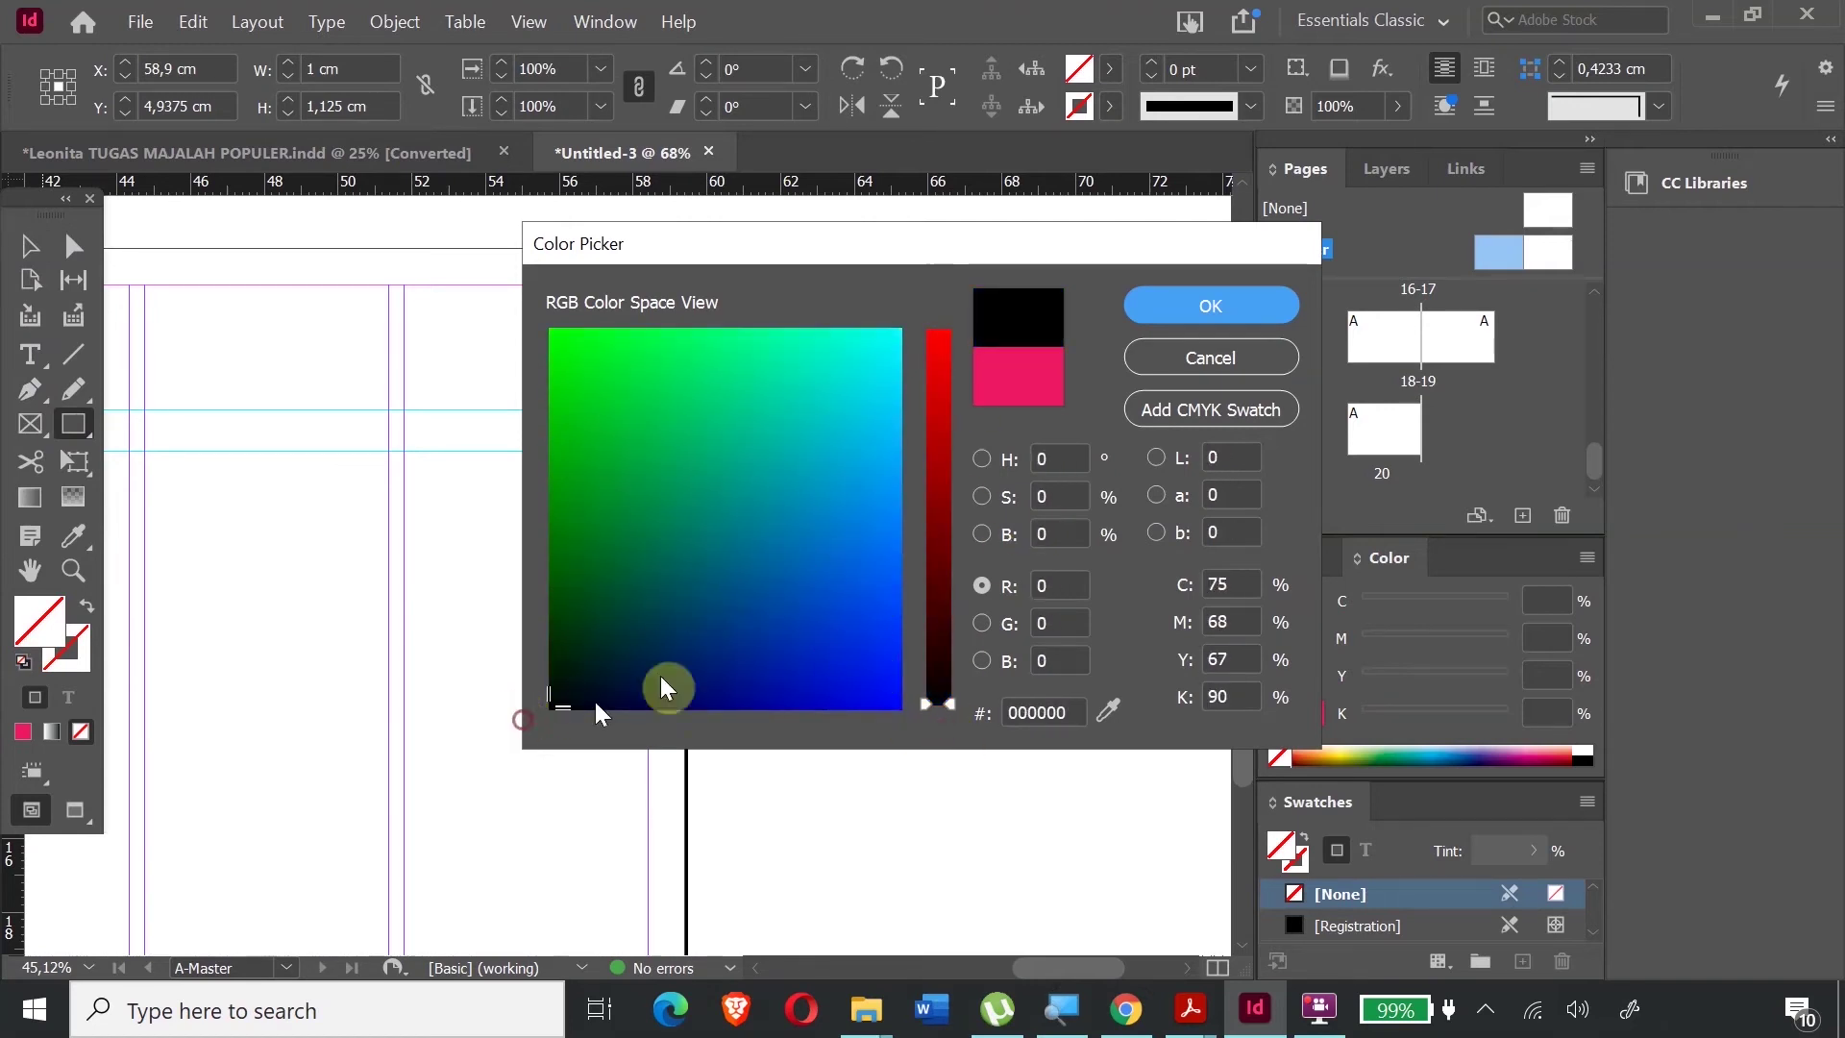
pyautogui.click(1231, 311)
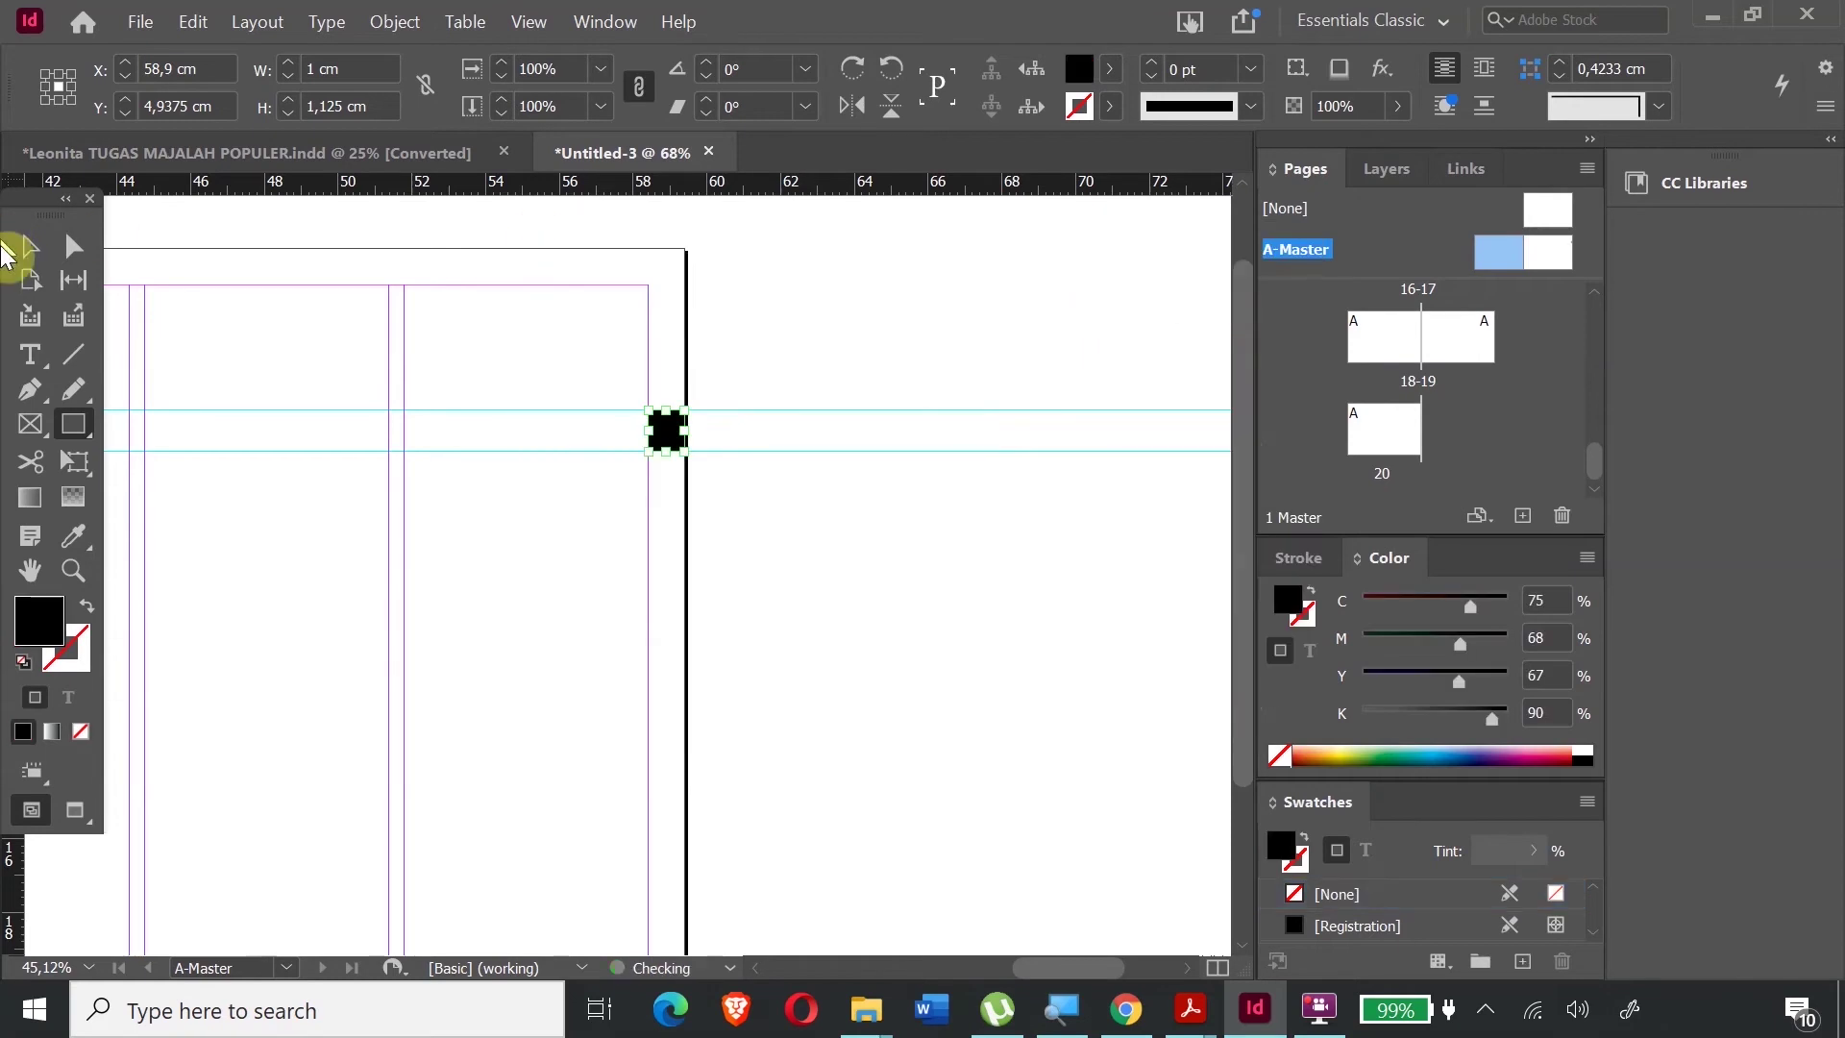
pyautogui.click(30, 246)
pyautogui.click(870, 656)
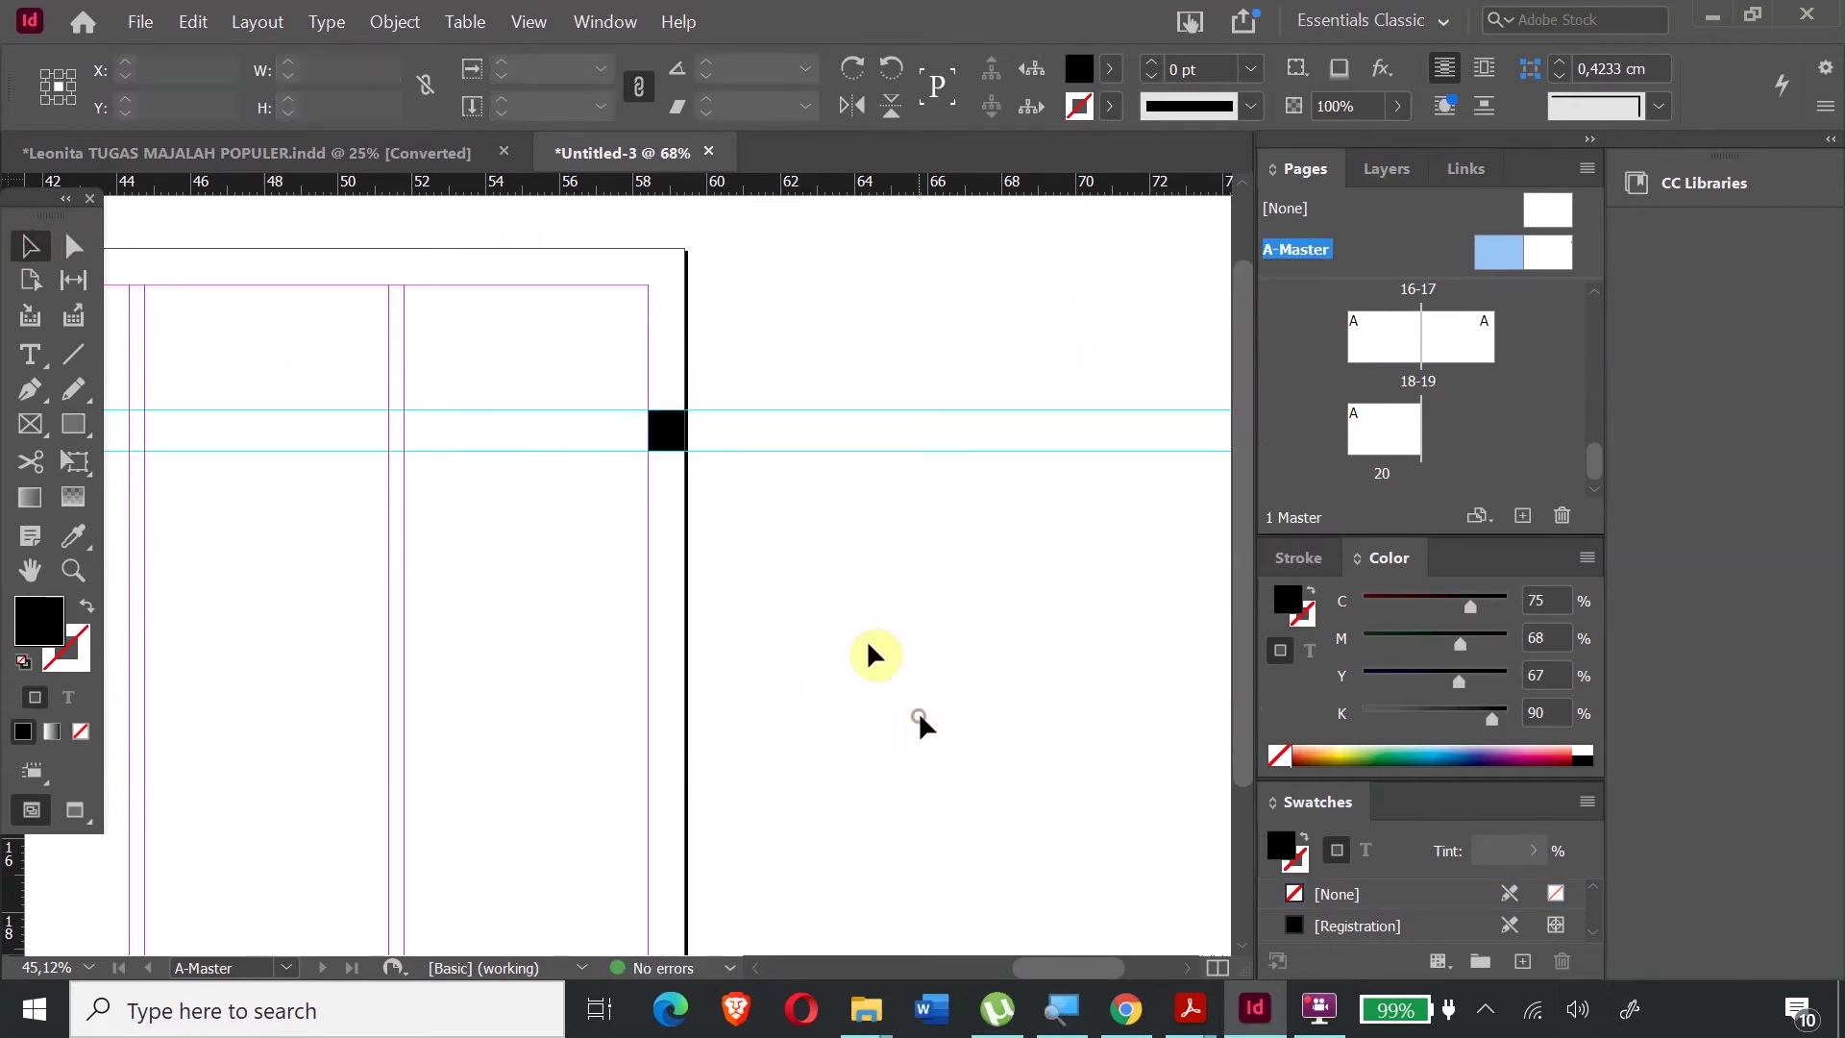
# - Cut the pink and black rectangles from the TEXTS layer and paste them onto the OBJECTS layer
pyautogui.click(1398, 175)
pyautogui.moveTo(1086, 966); pyautogui.dragTo(924, 990)
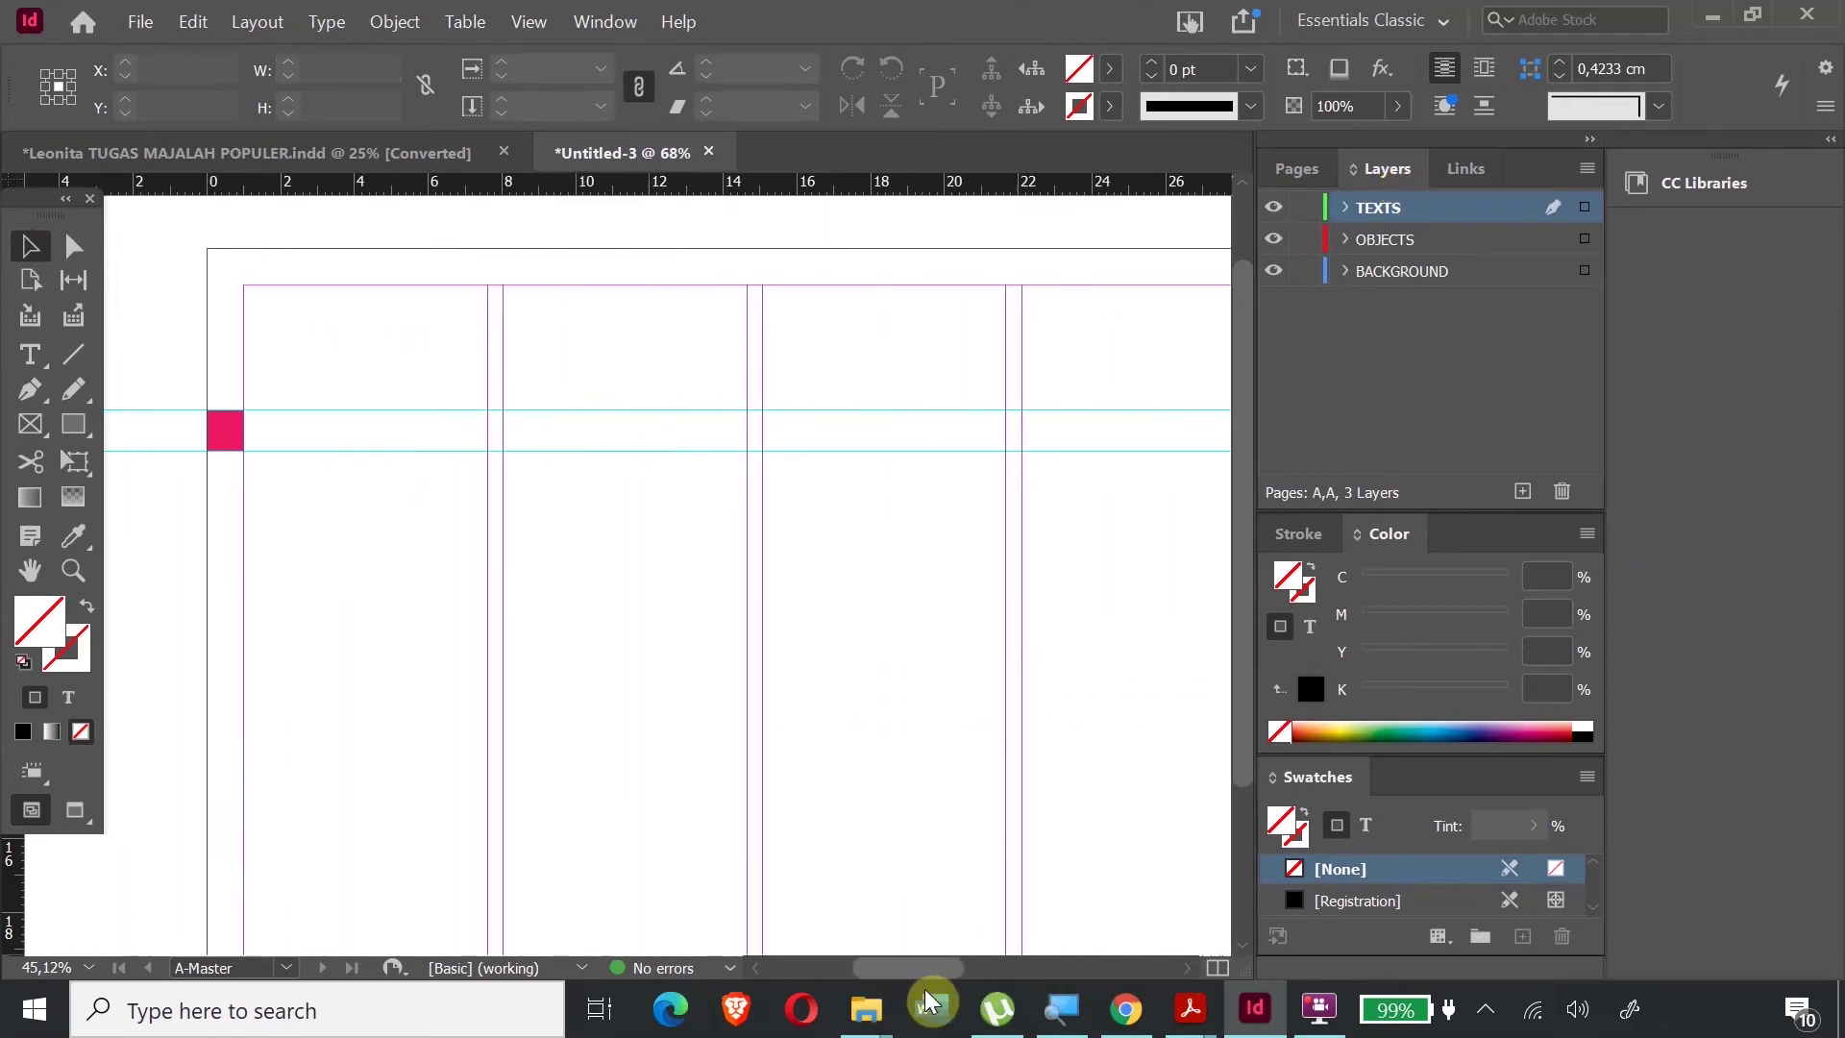
pyautogui.click(235, 429)
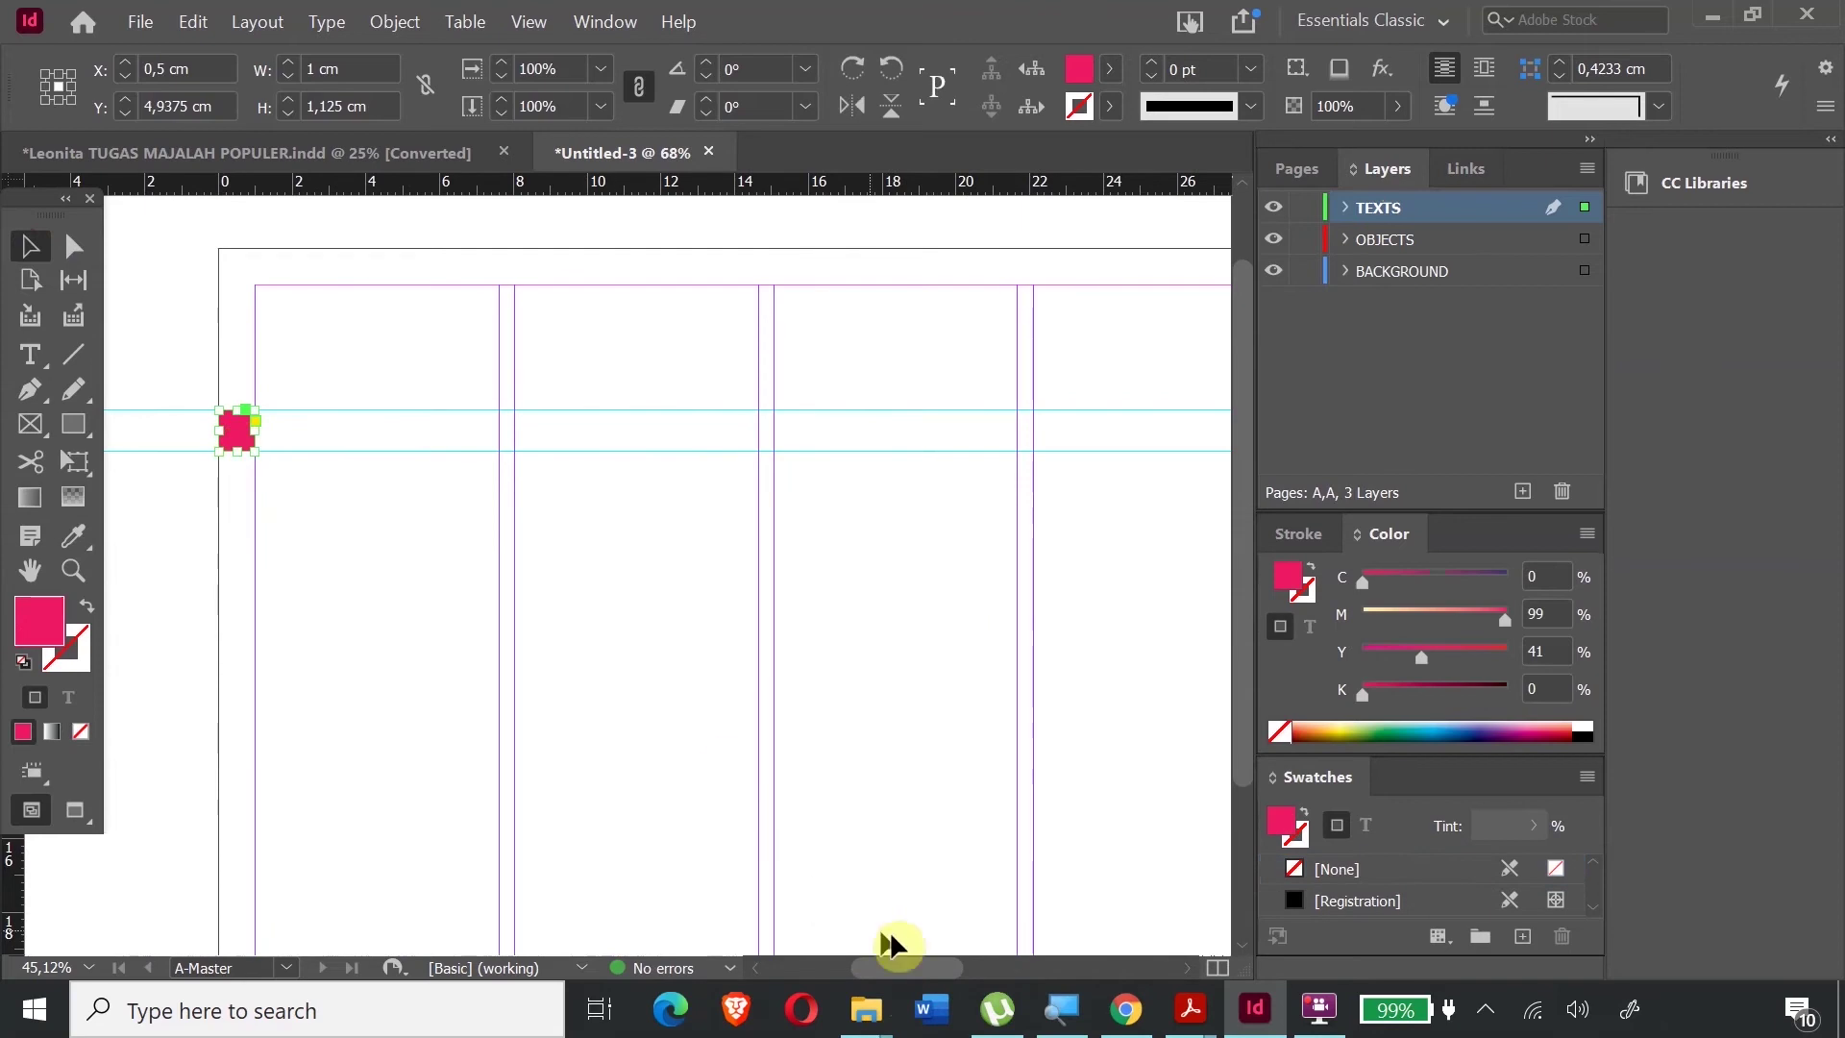
pyautogui.moveTo(905, 966); pyautogui.dragTo(1043, 968)
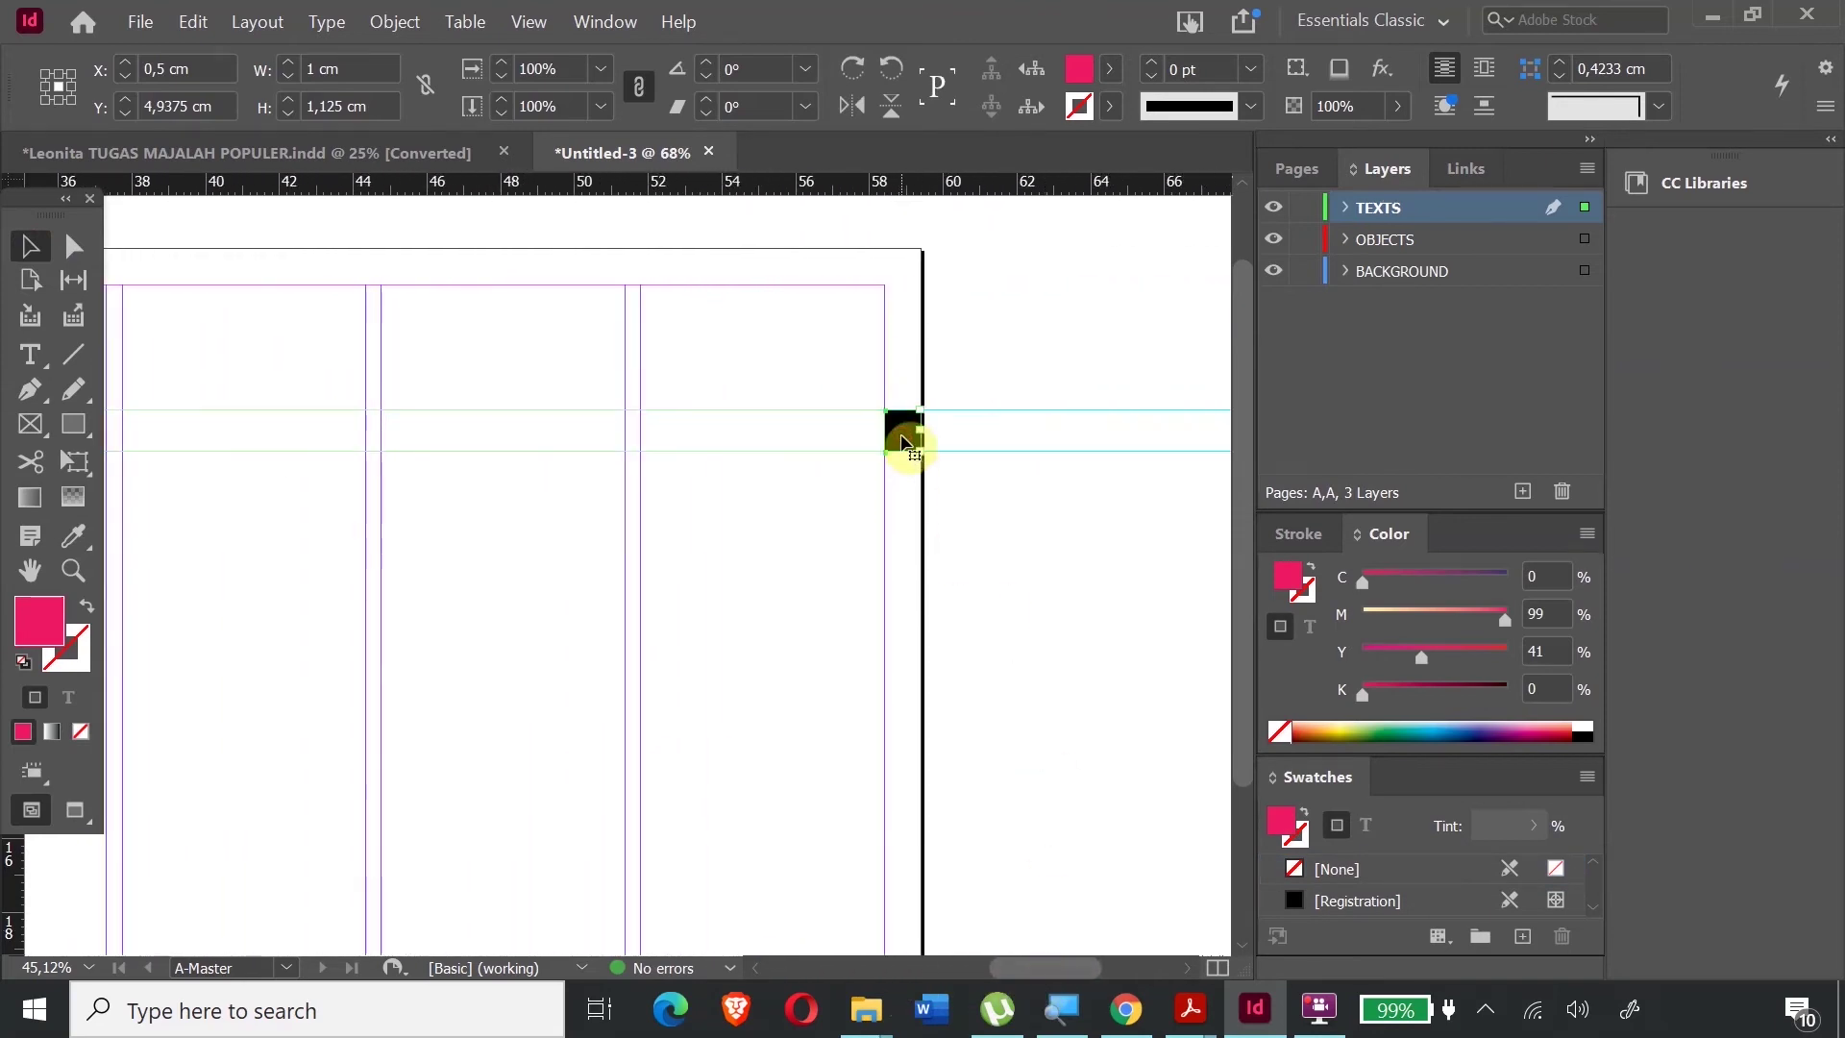
pyautogui.click(1025, 551)
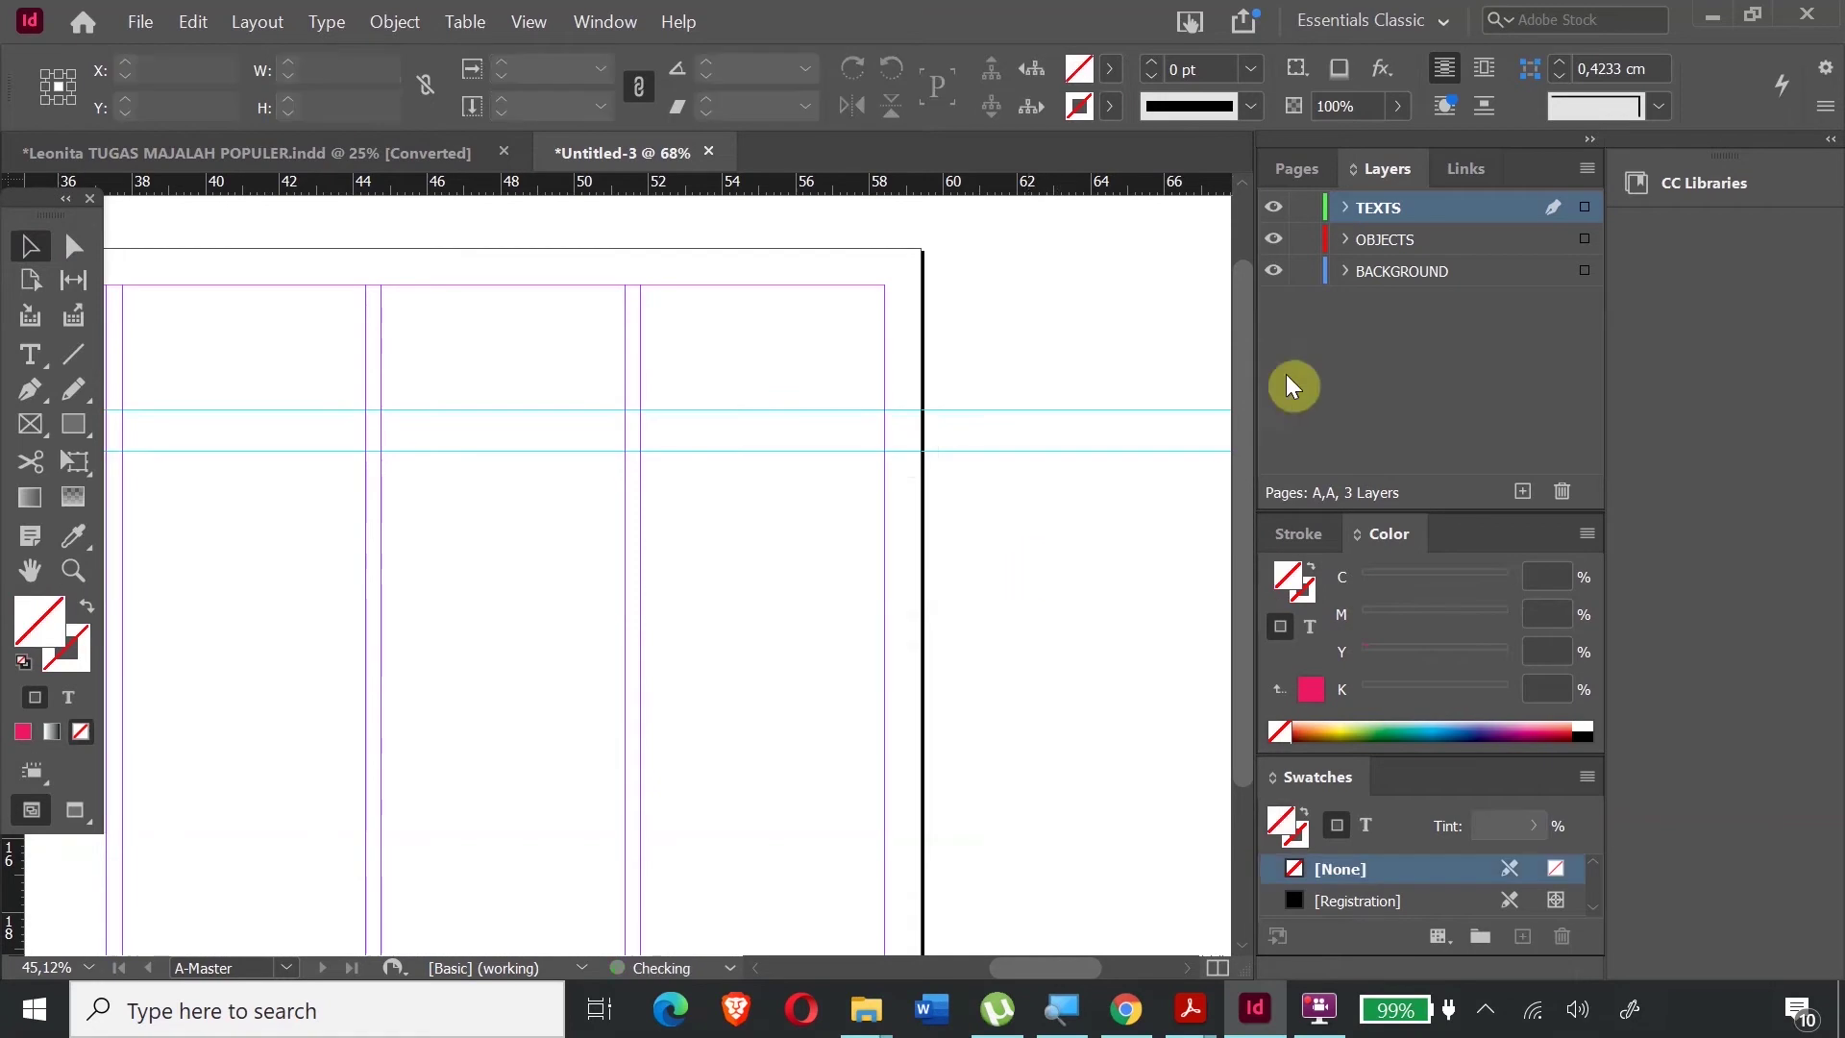
pyautogui.click(1384, 241)
pyautogui.hotkey('ctrl', 'v')
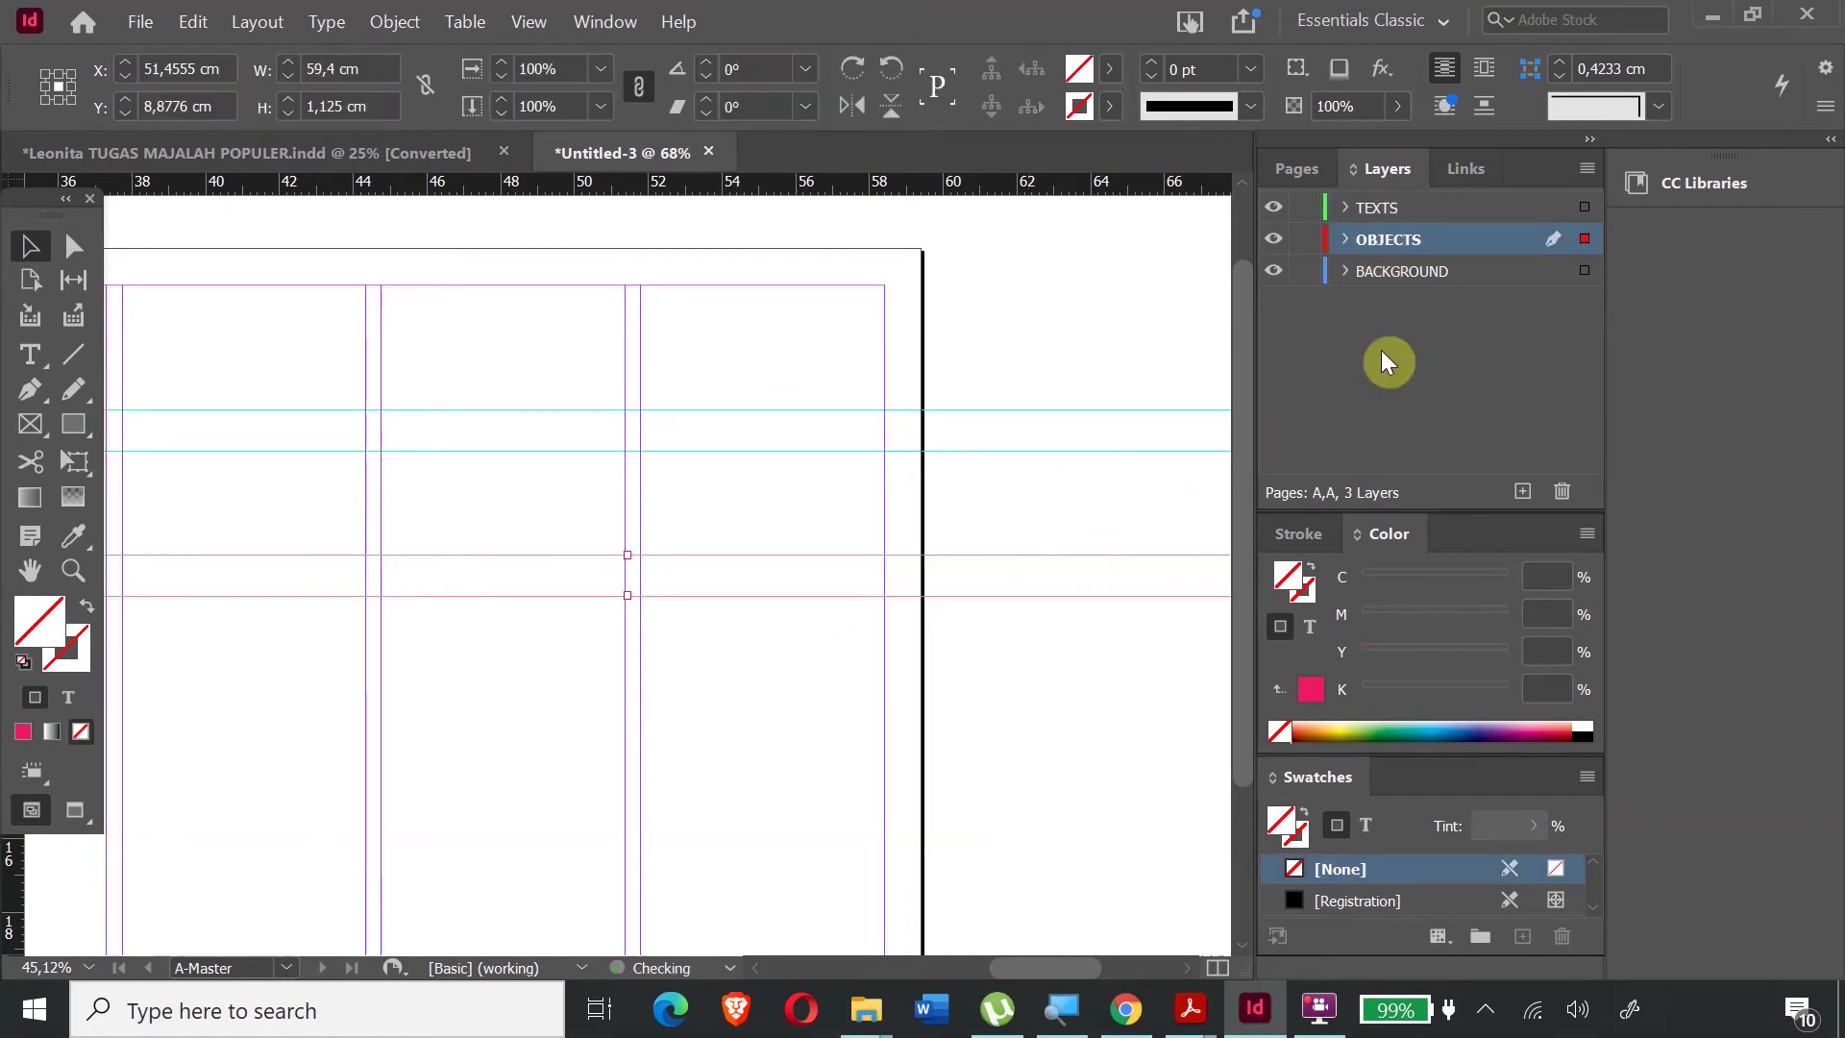
# - Move the pasted rectangles back between the guides, flush with the outer edges of the master spread
pyautogui.moveTo(1040, 961); pyautogui.dragTo(912, 976)
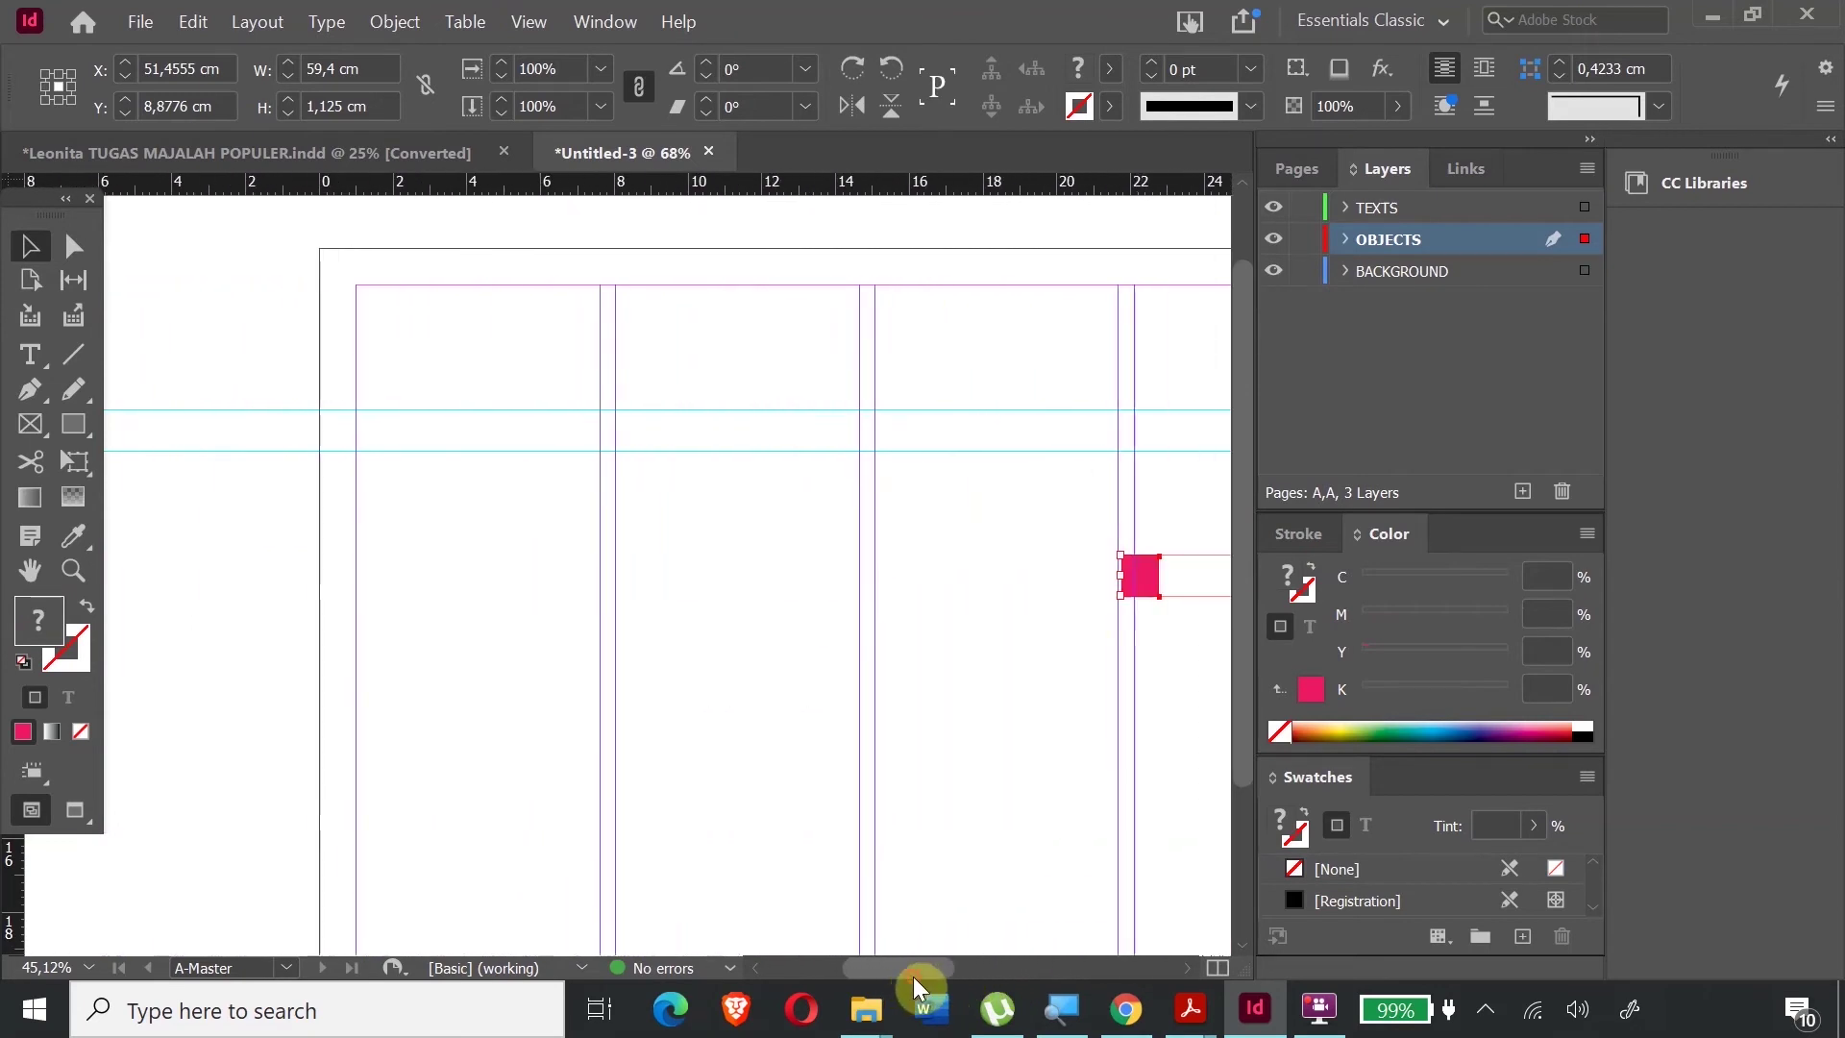
pyautogui.moveTo(1141, 575); pyautogui.dragTo(342, 434)
pyautogui.click(707, 642)
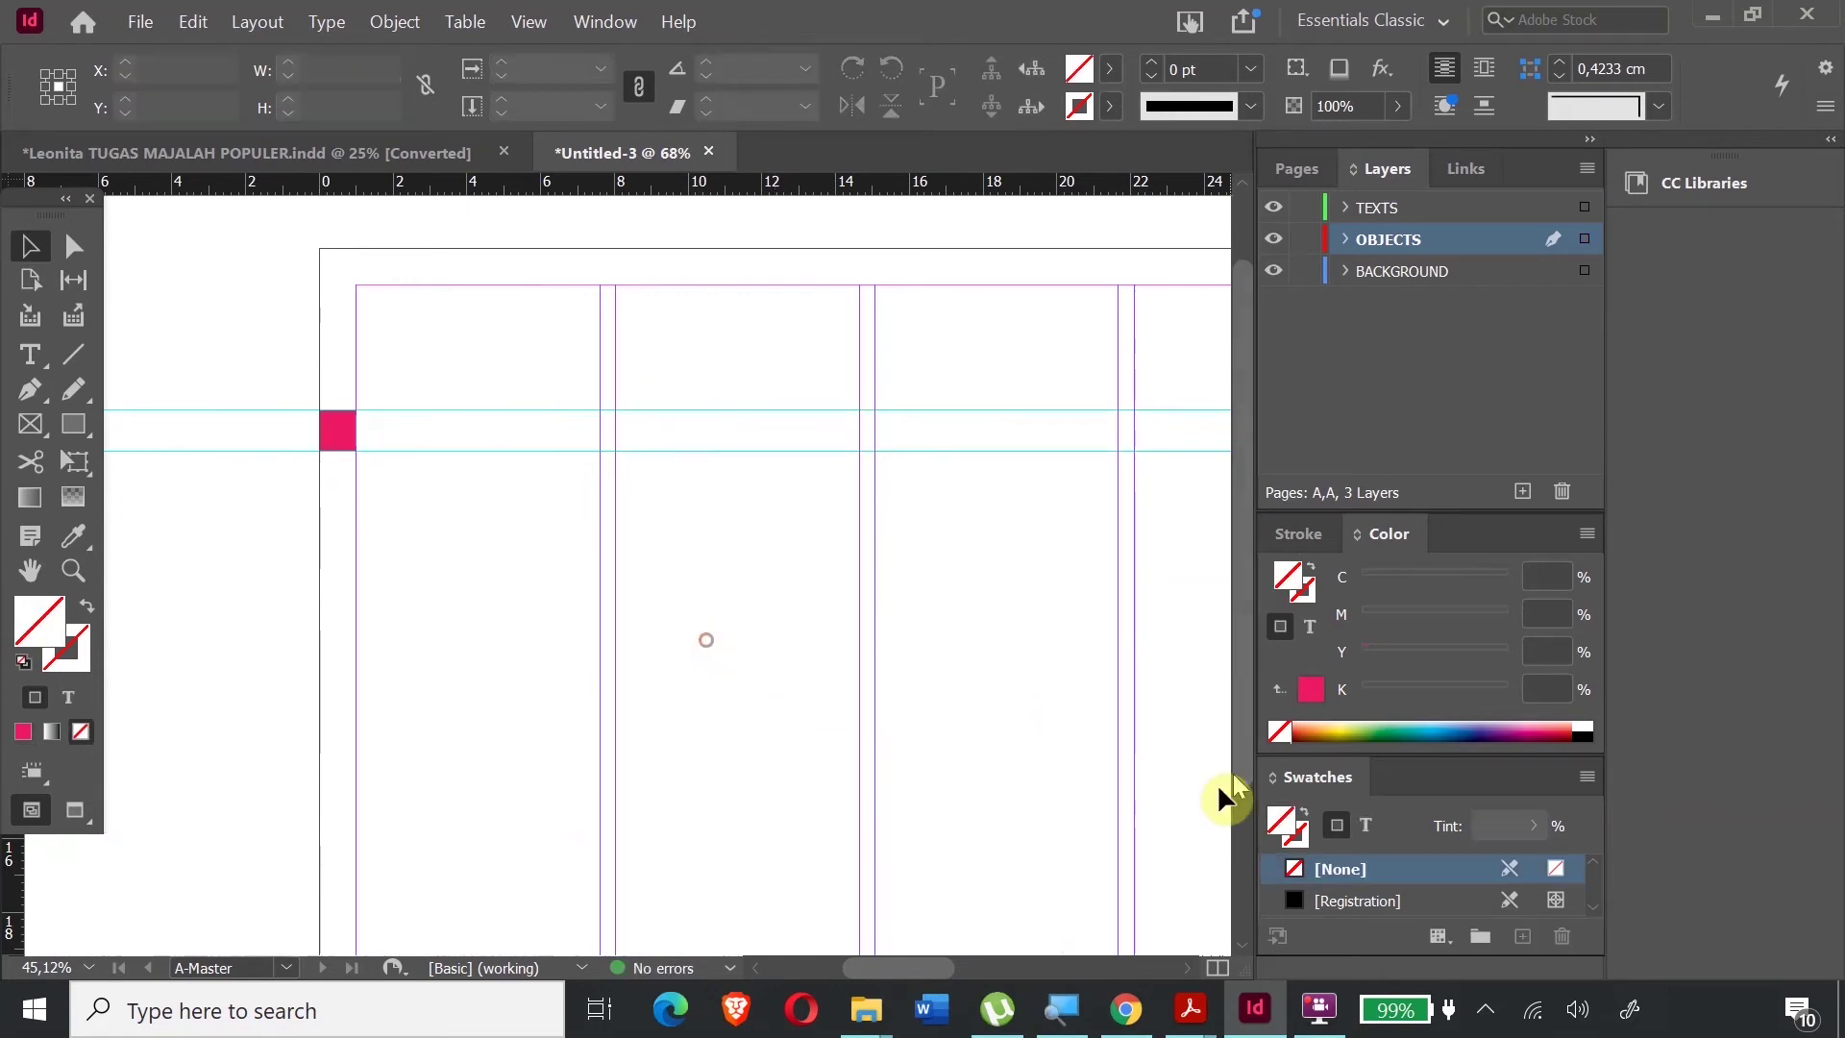
# - Create a small text frame on the pasteboard beside the left master page, containing the page-number placeholder A
pyautogui.moveTo(921, 968); pyautogui.dragTo(864, 936)
pyautogui.click(31, 363)
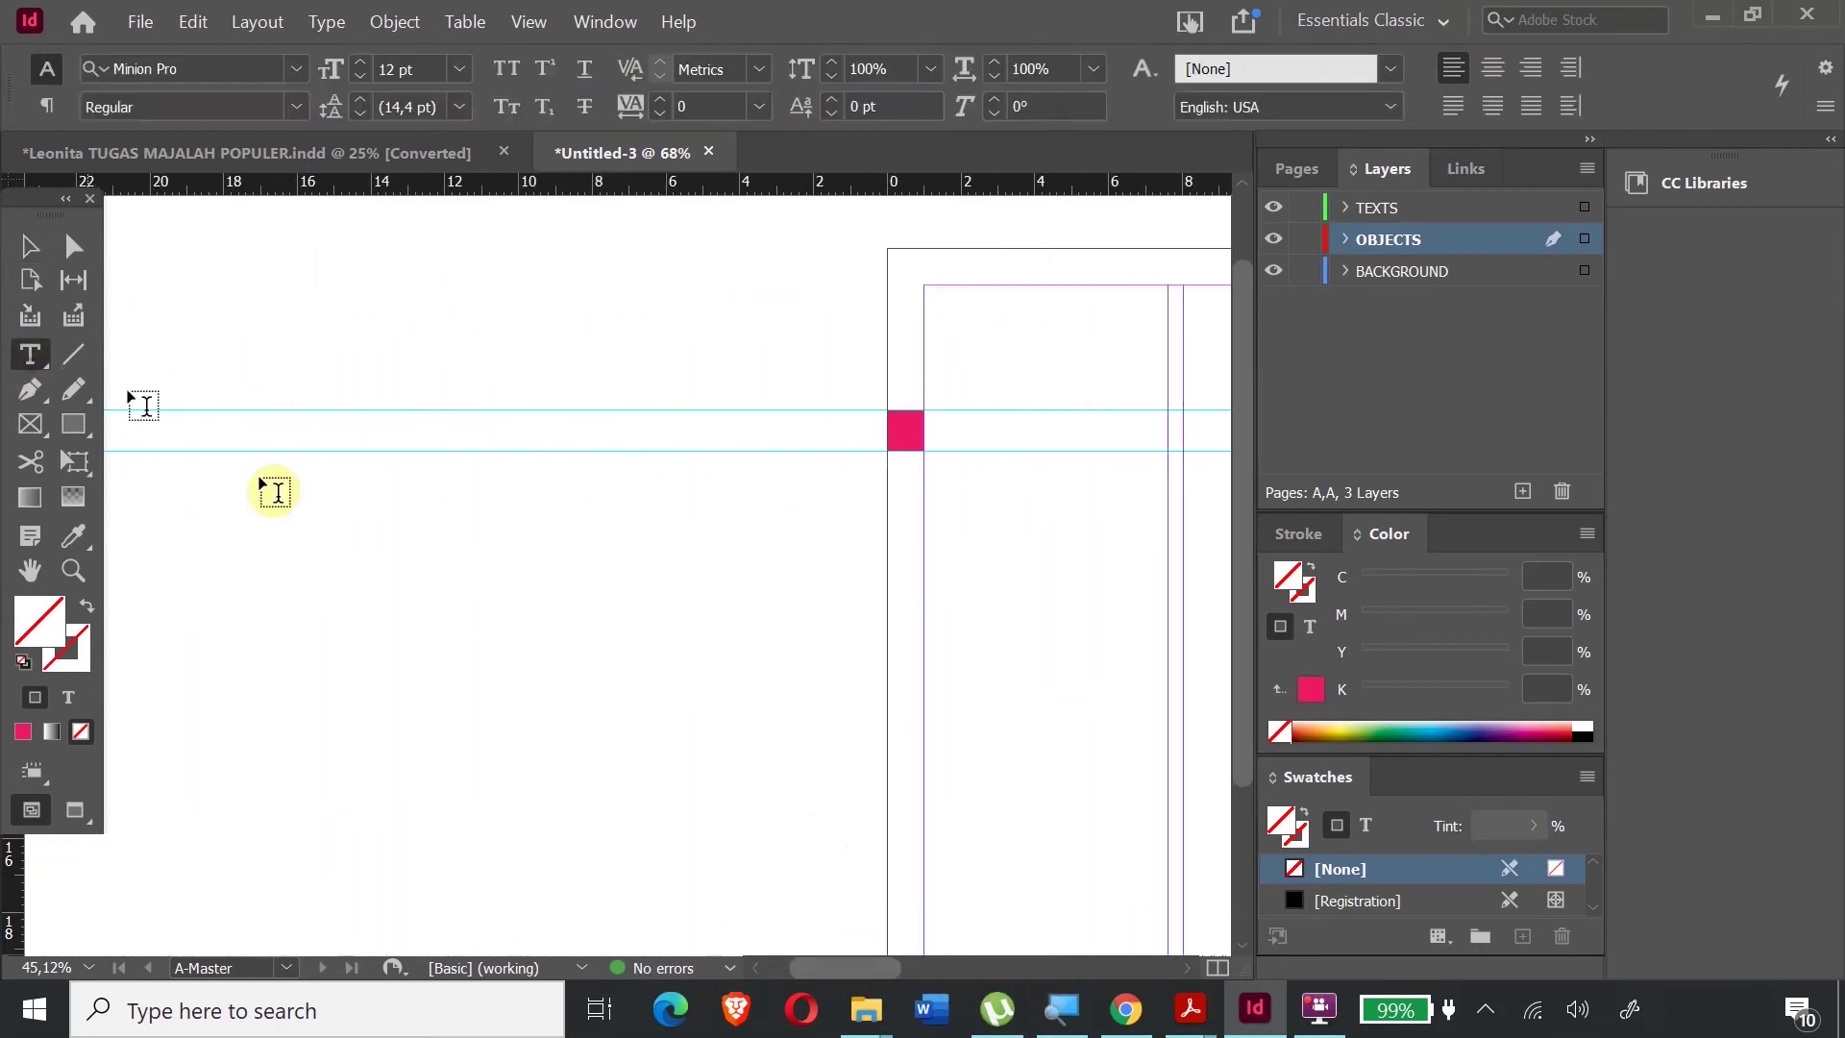
pyautogui.moveTo(551, 469)
pyautogui.mouseDown()
pyautogui.moveTo(606, 548)
pyautogui.moveTo(642, 529)
pyautogui.moveTo(519, 475)
pyautogui.mouseUp()
pyautogui.write('A')
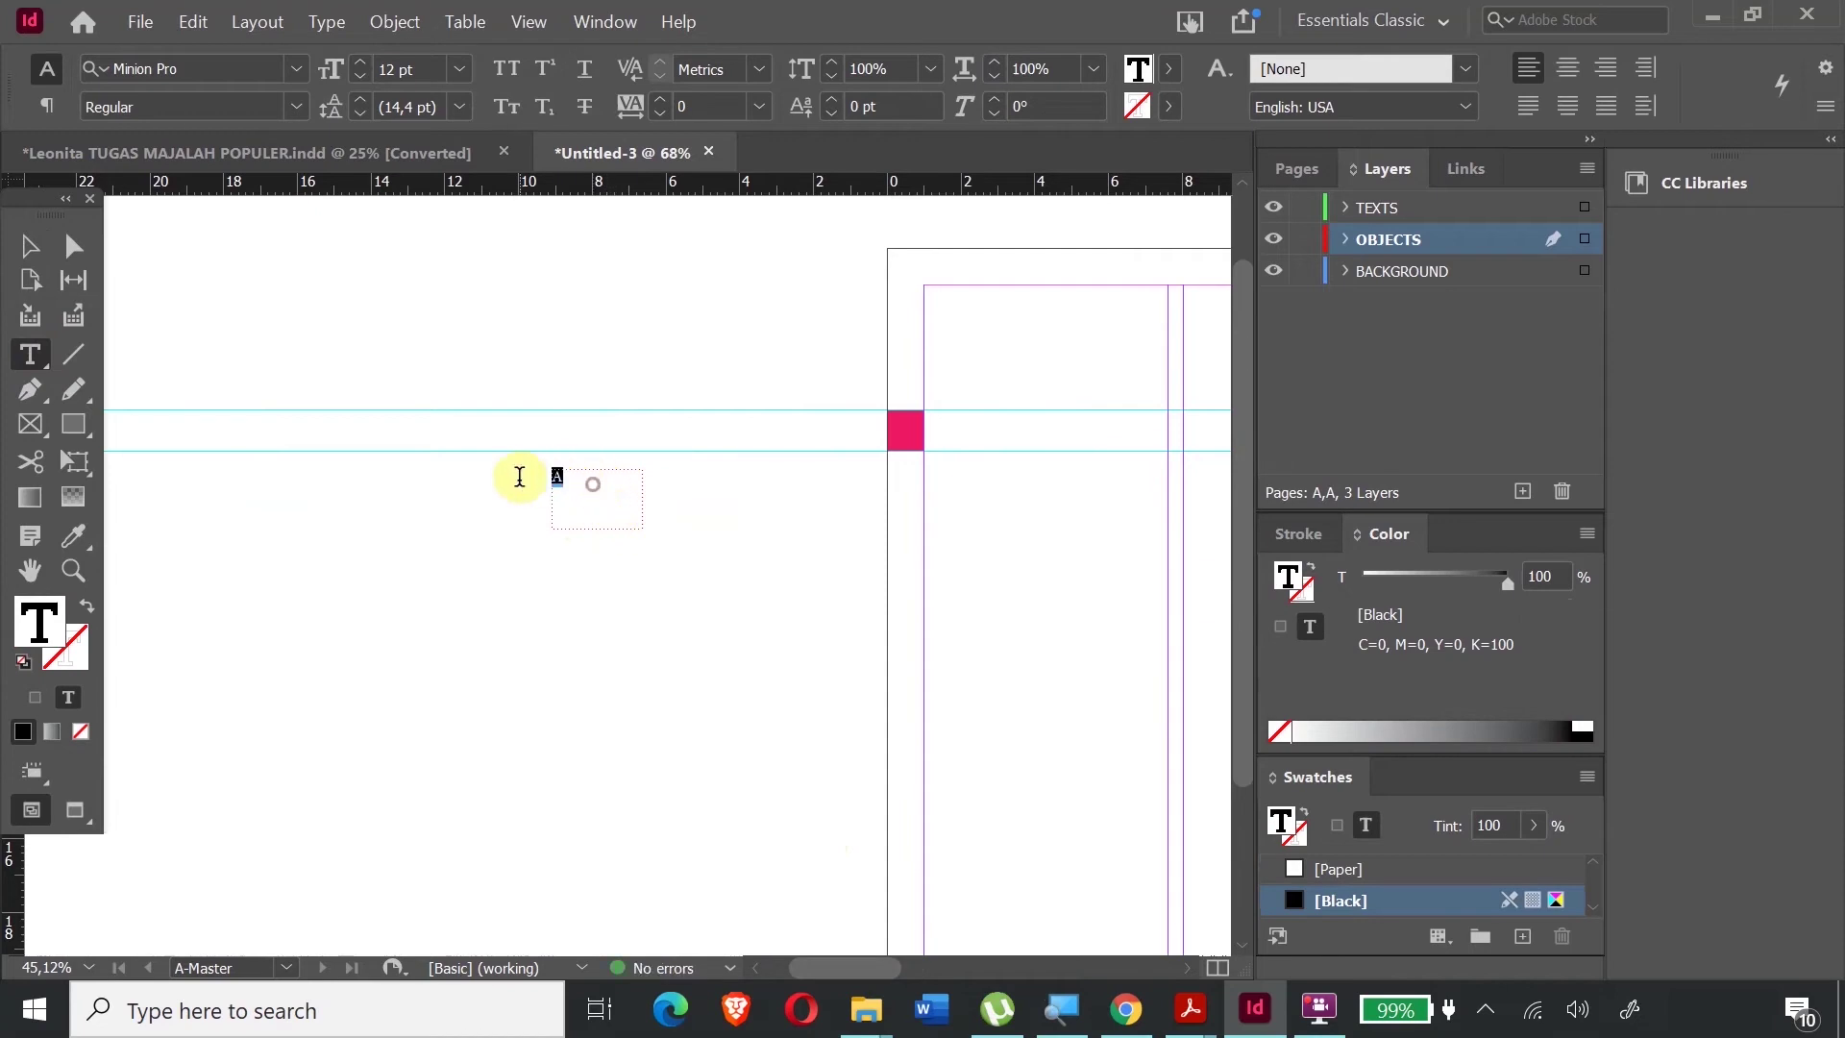
# - Set the placeholder A's font to Arial Bold
pyautogui.click(256, 69)
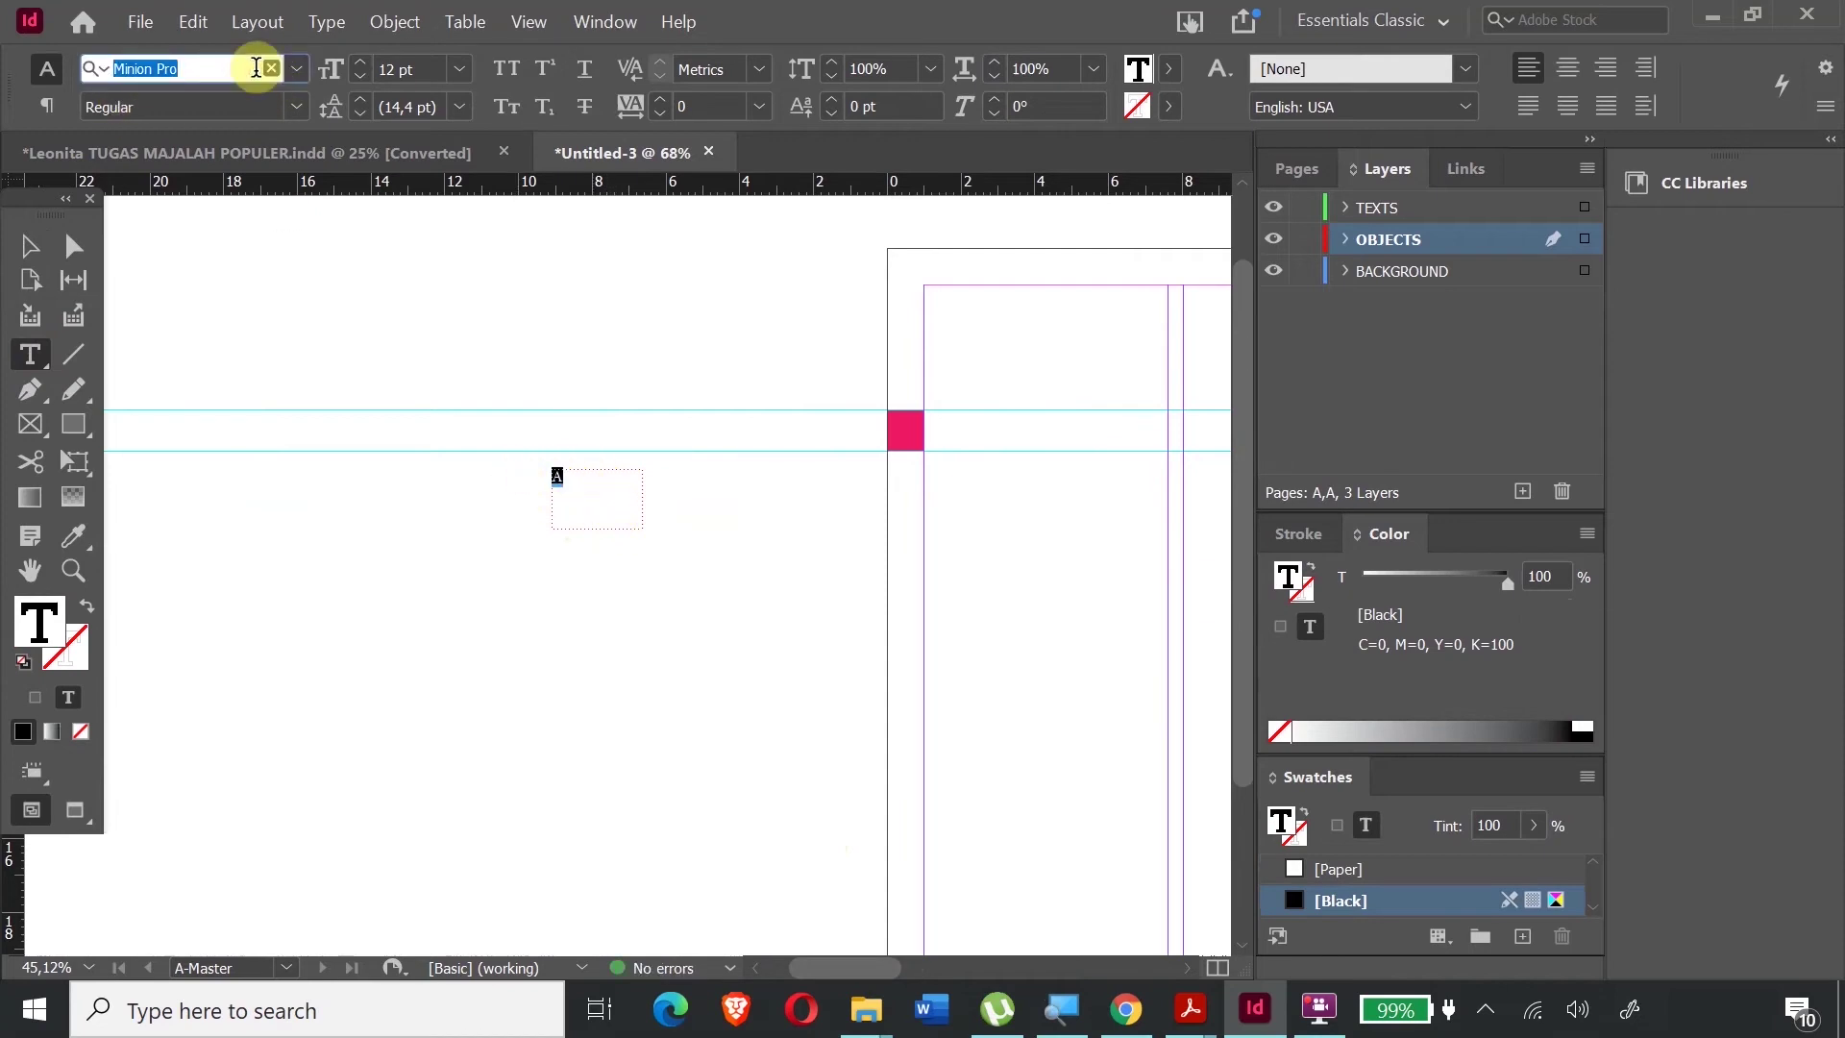
pyautogui.write('arial')
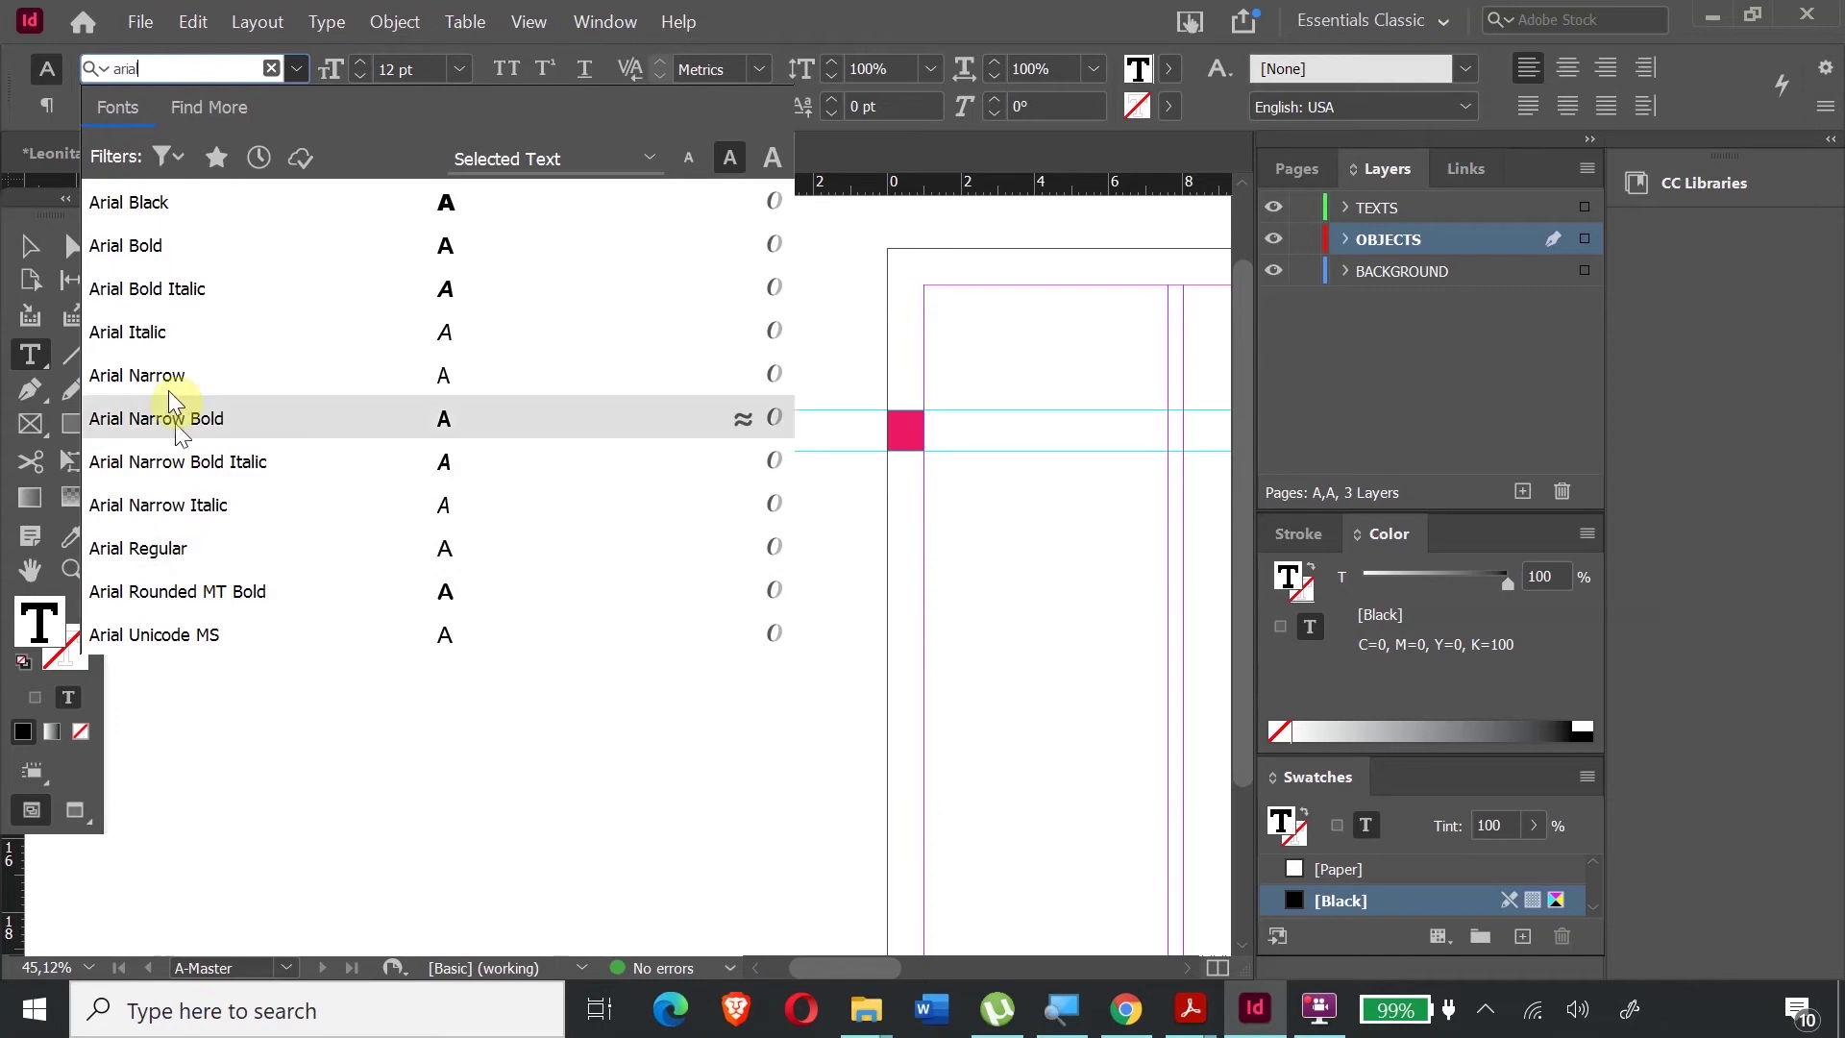
pyautogui.click(154, 250)
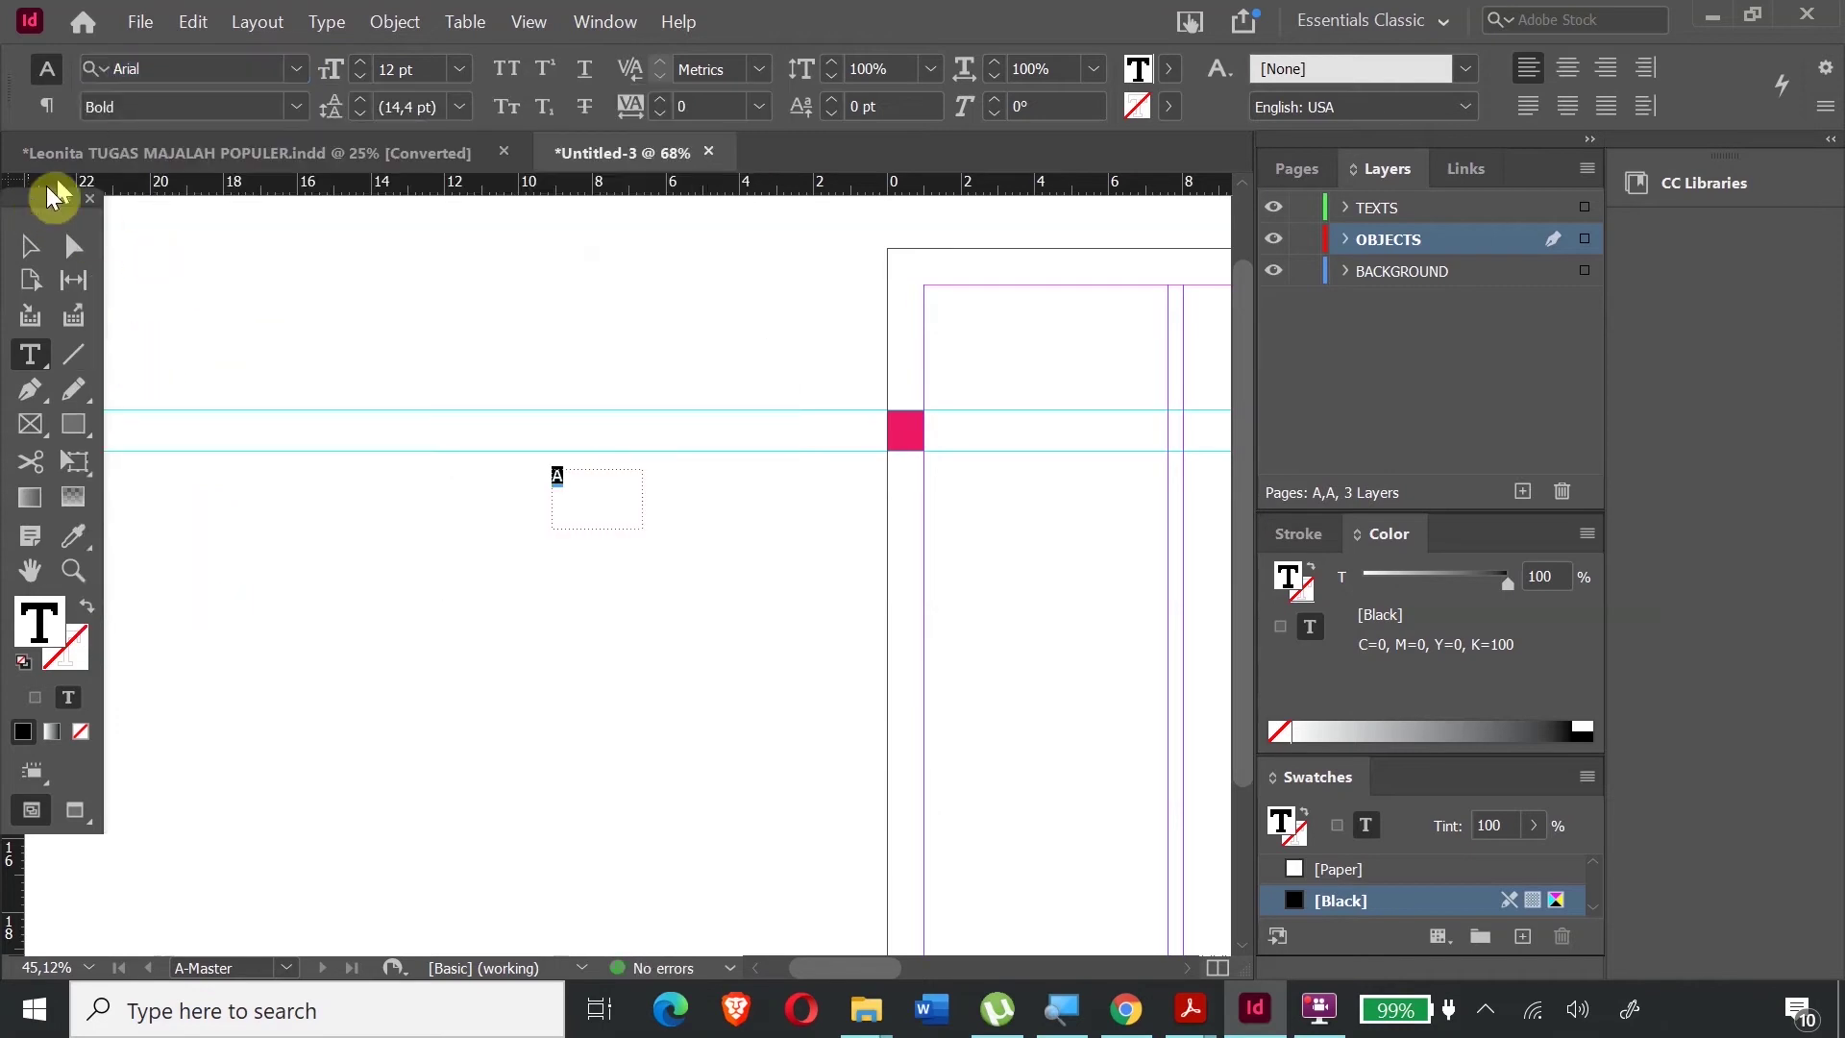
# - Set the placeholder A's font size to 16 pt
pyautogui.click(361, 64)
pyautogui.click(360, 63)
pyautogui.click(361, 63)
# - Shrink the placeholder A's text frame to about 0.55 × 0.55 cm and place it over the pink rectangle
pyautogui.click(21, 248)
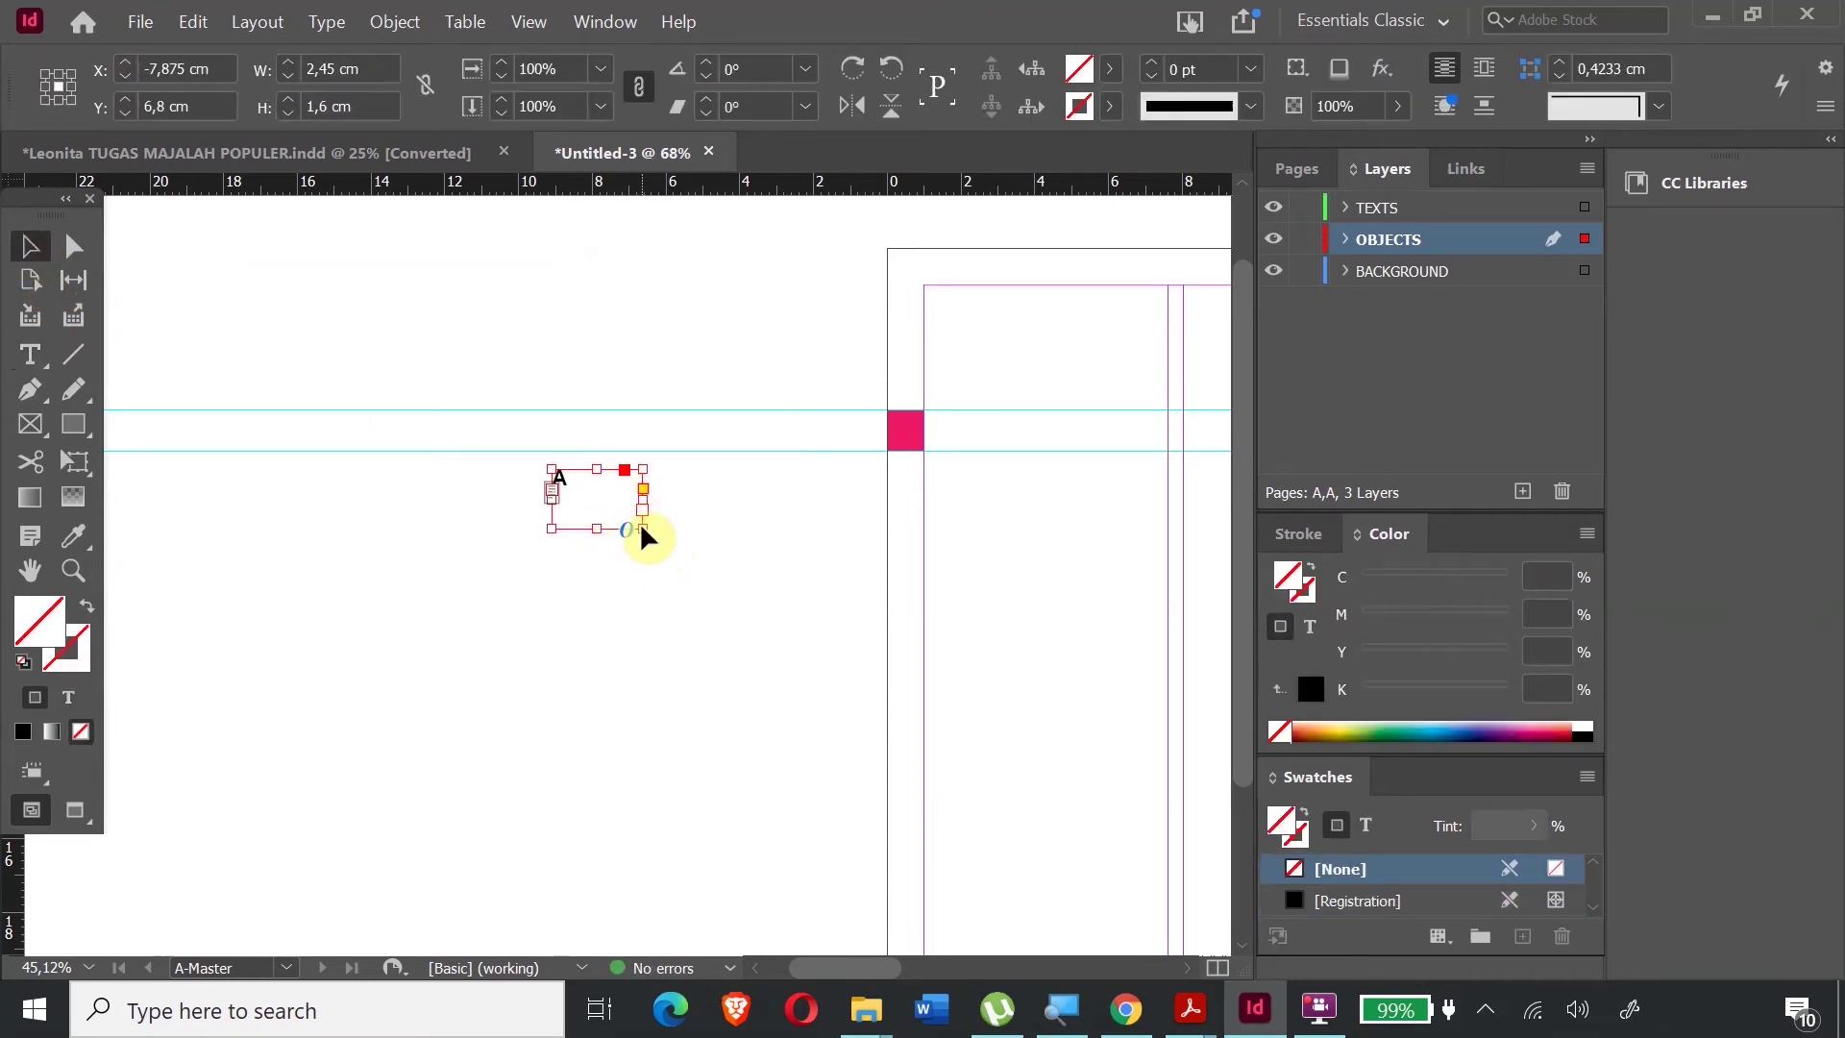
pyautogui.moveTo(640, 526); pyautogui.dragTo(911, 435)
pyautogui.click(32, 250)
pyautogui.click(1032, 544)
# - Cut the placeholder A's frame, paste it onto the TEXTS layer and place it back on the pink rectangle
pyautogui.click(910, 436)
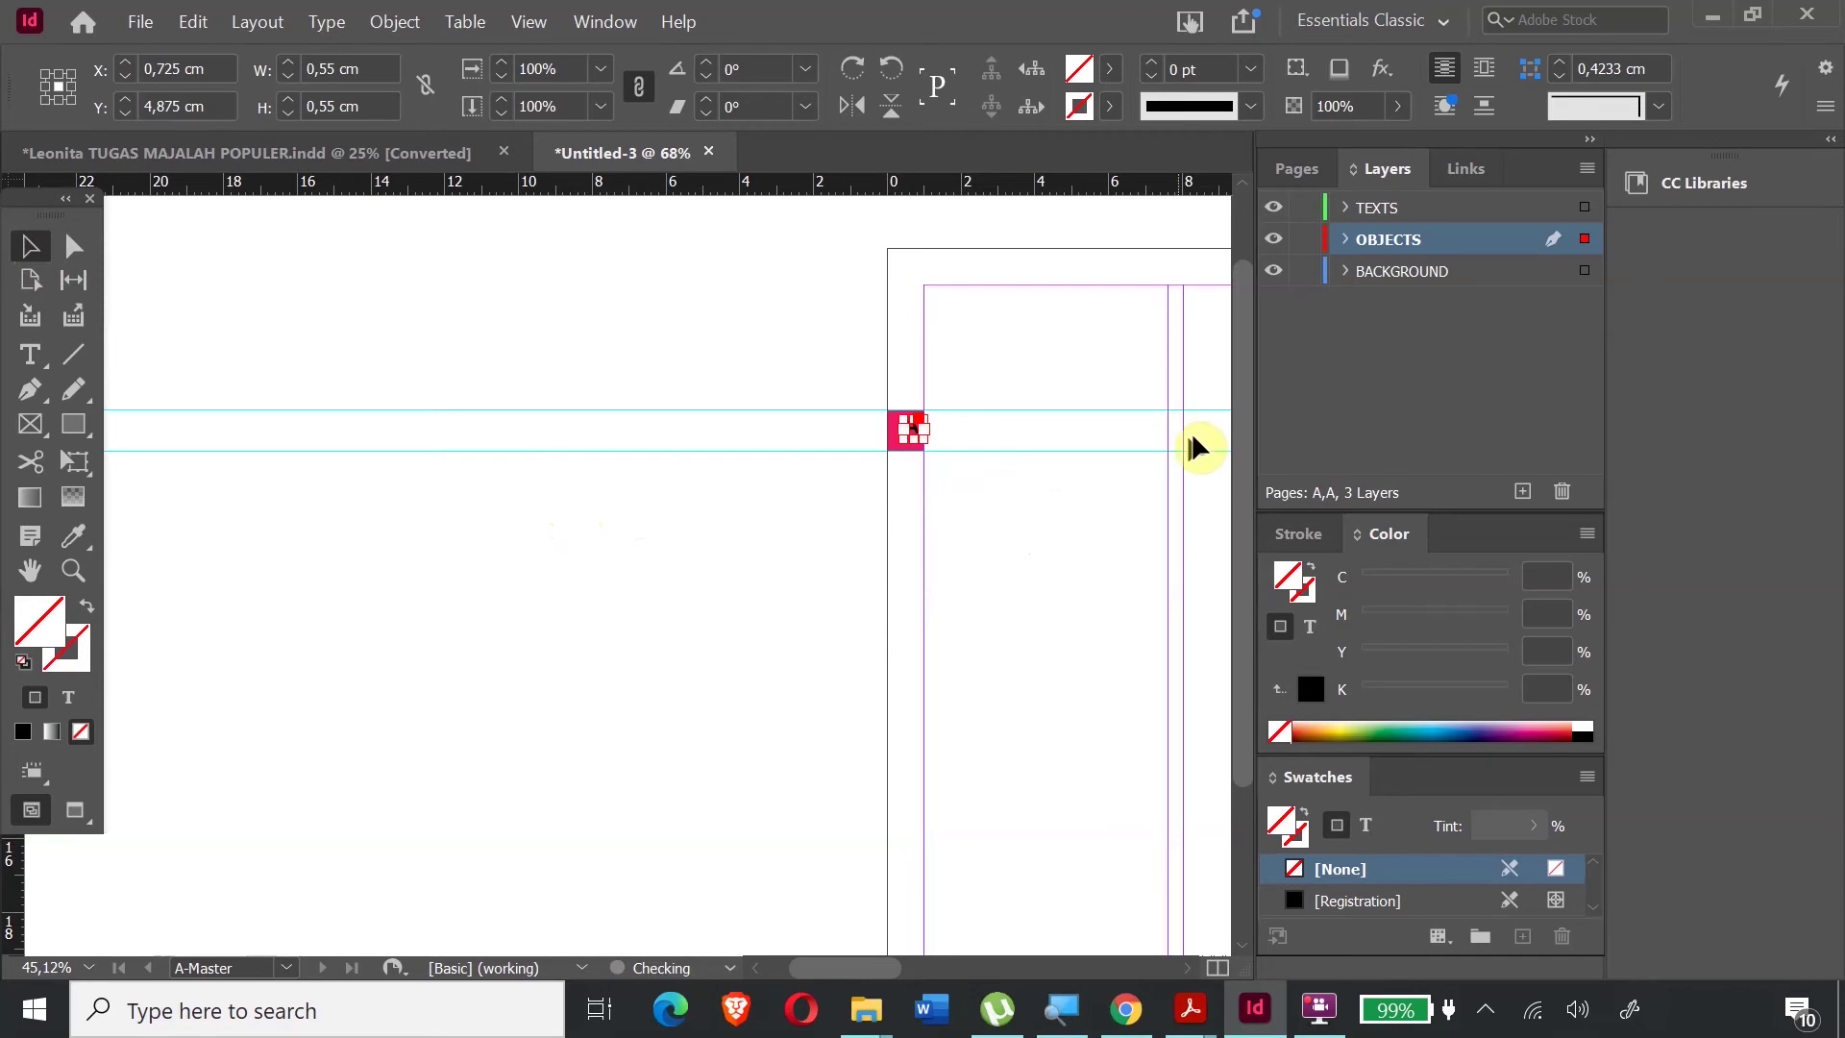
pyautogui.hotkey('ctrl', 'x')
pyautogui.click(1404, 206)
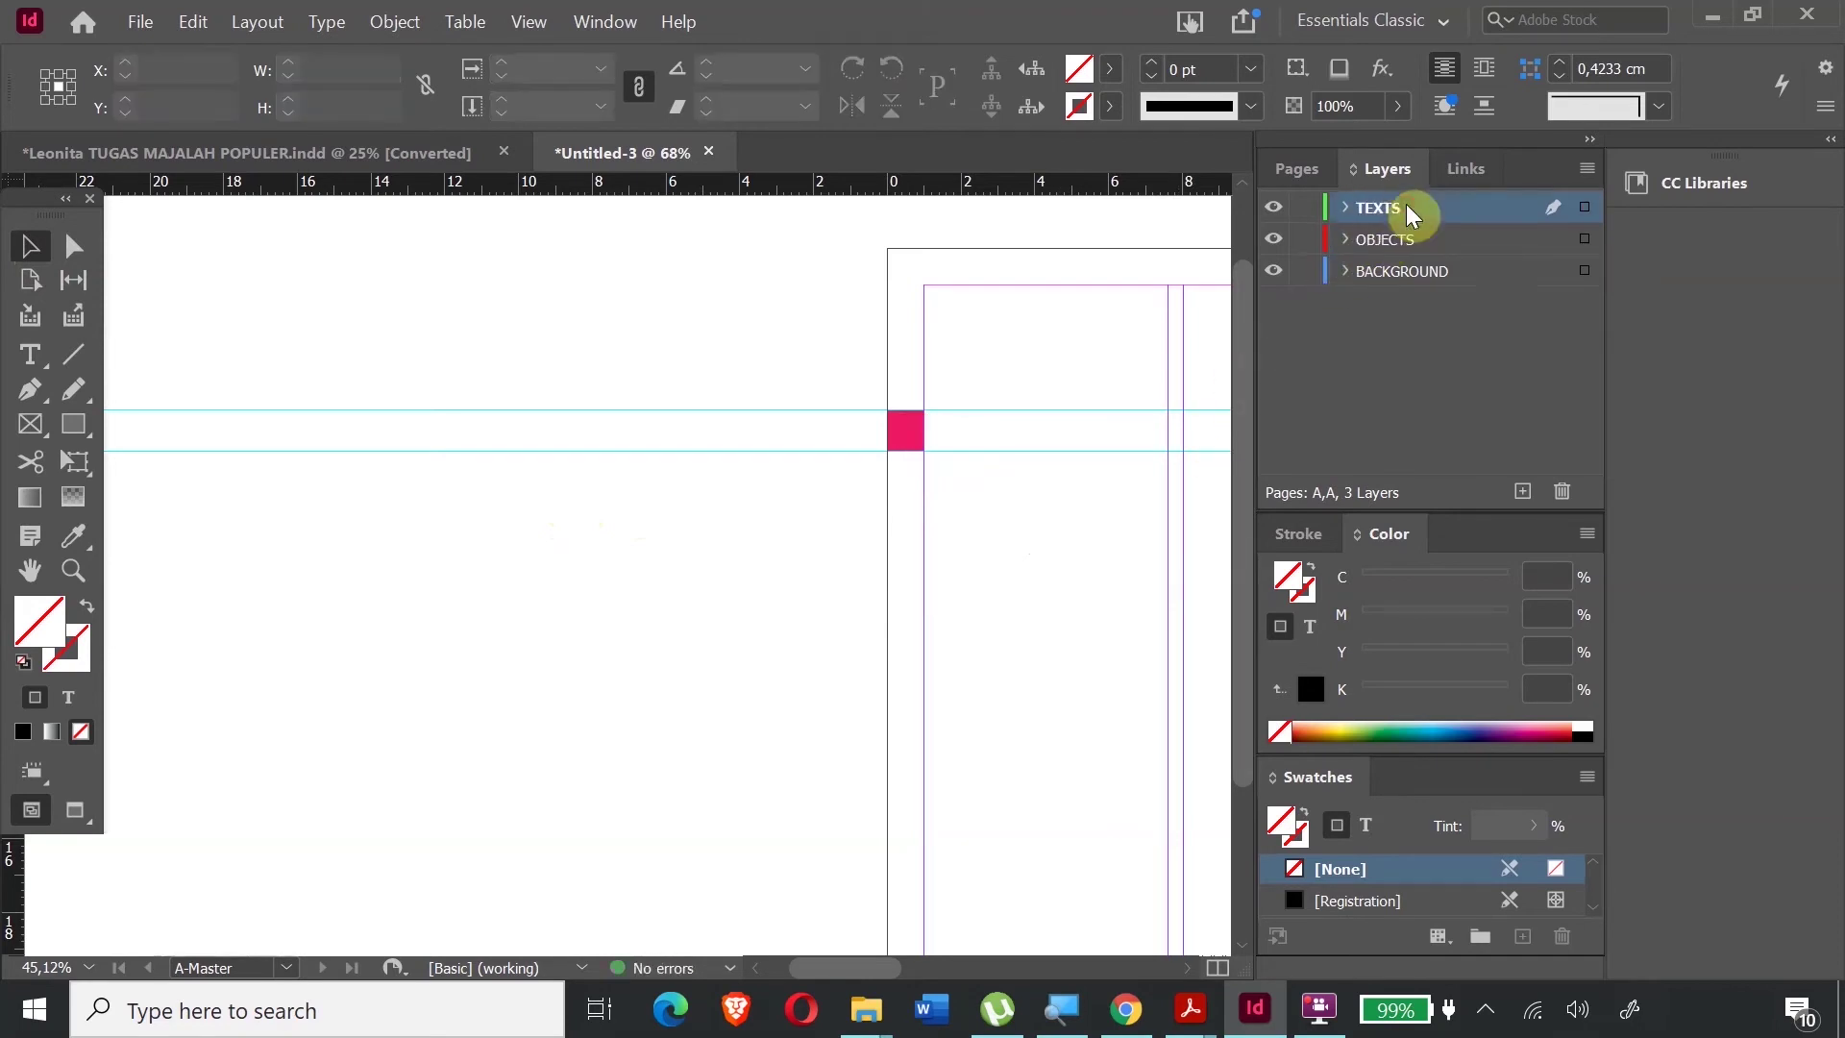
pyautogui.hotkey('ctrl', 'v')
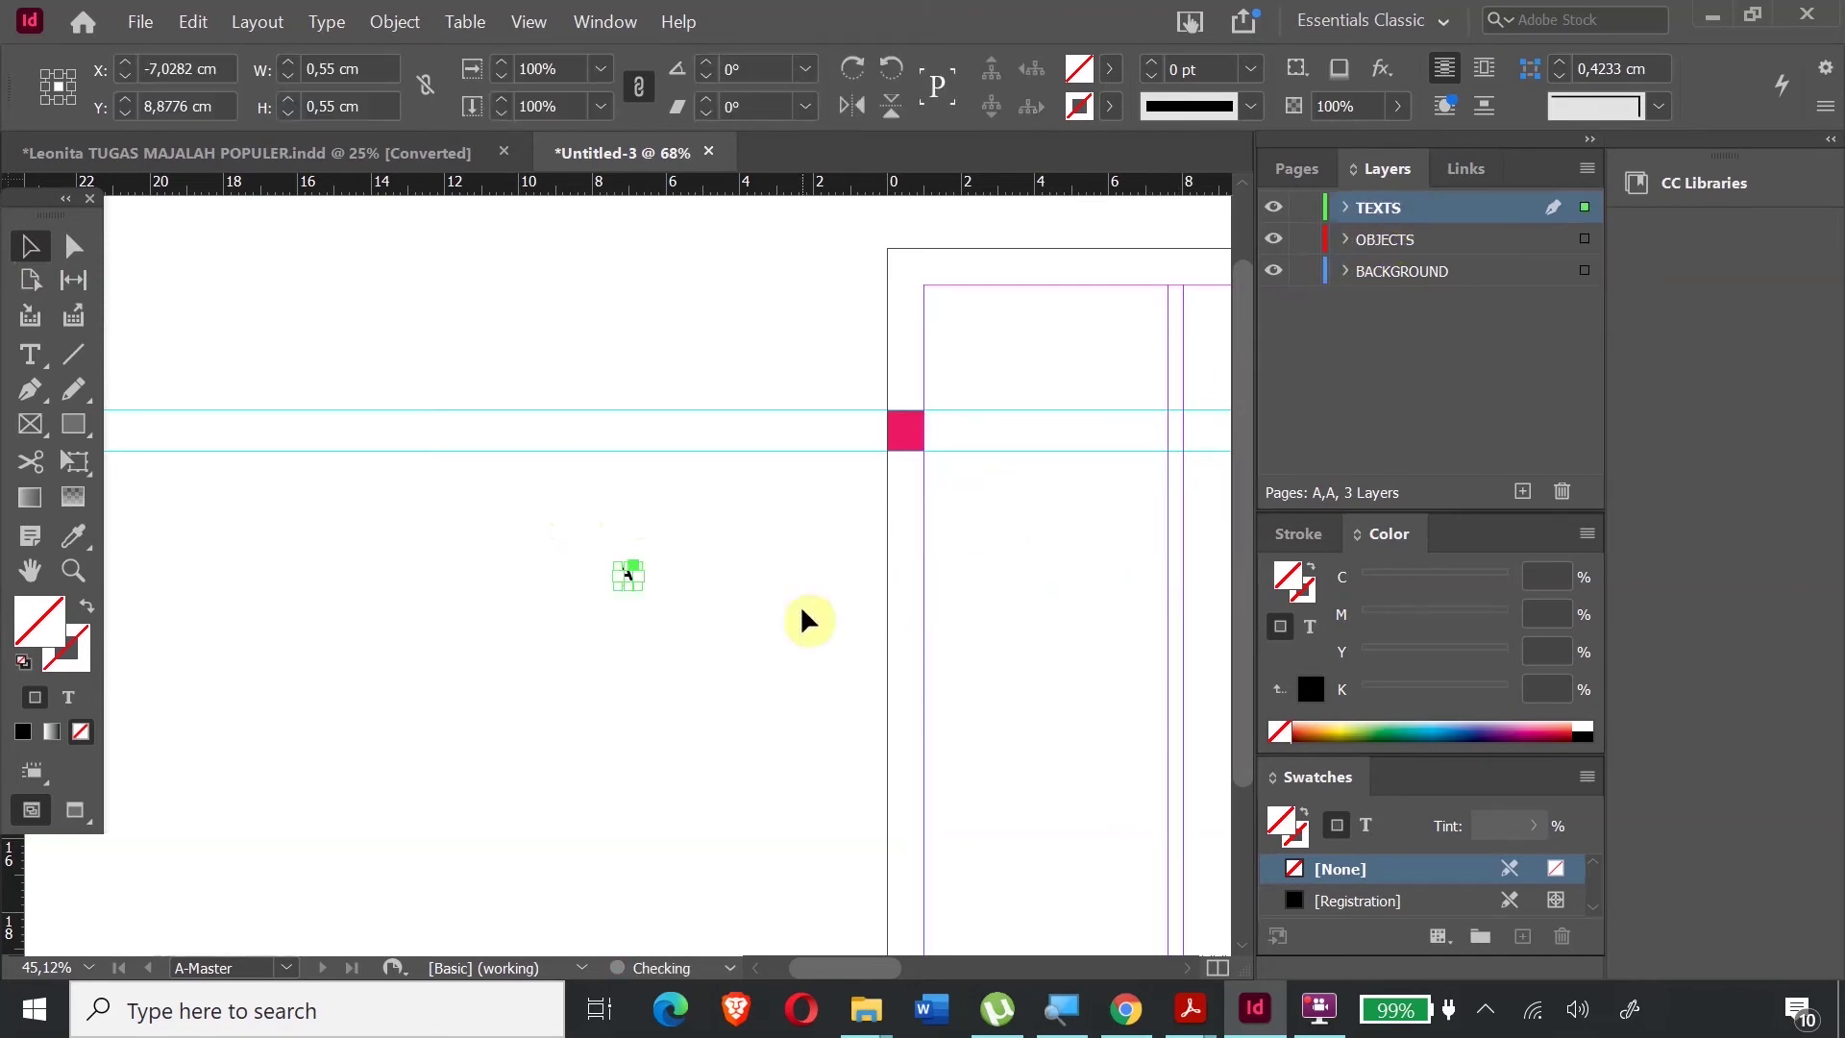
pyautogui.moveTo(624, 569); pyautogui.dragTo(908, 426)
pyautogui.click(714, 728)
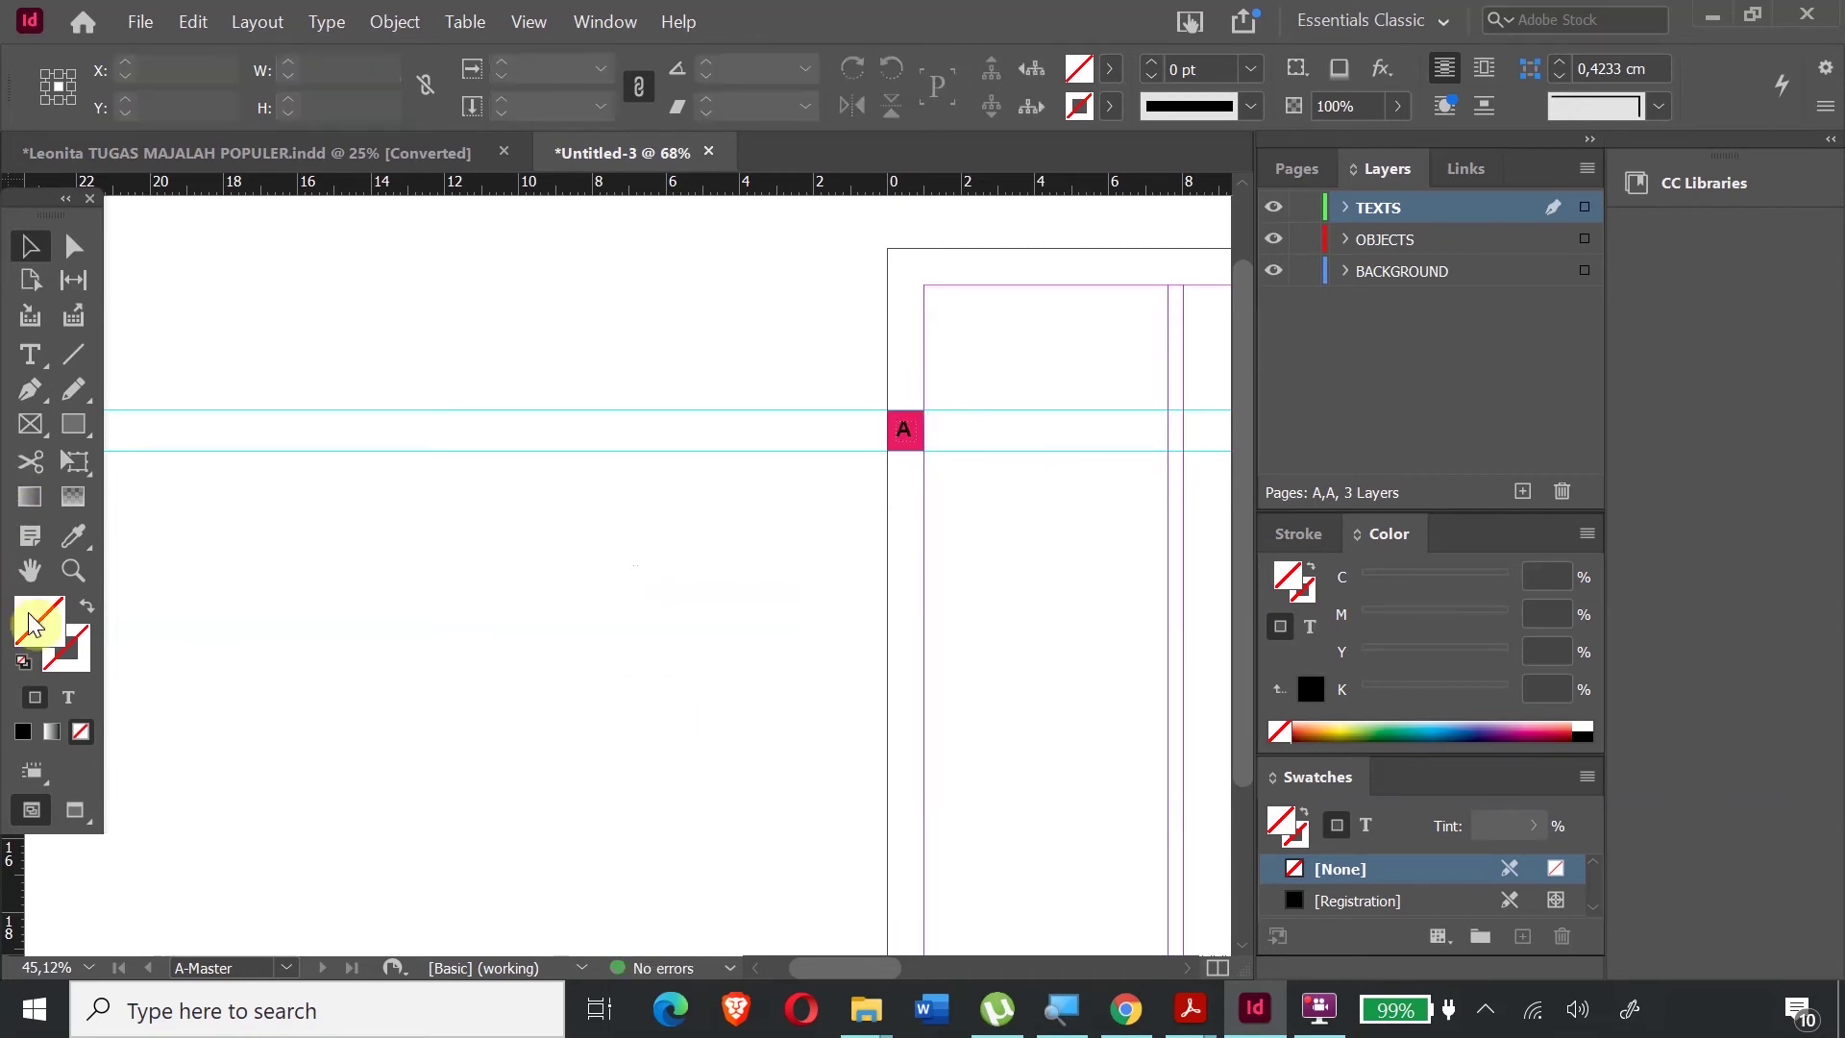
# - Centre-align the placeholder A within its text frame
pyautogui.click(73, 571)
pyautogui.moveTo(807, 382); pyautogui.dragTo(1018, 515)
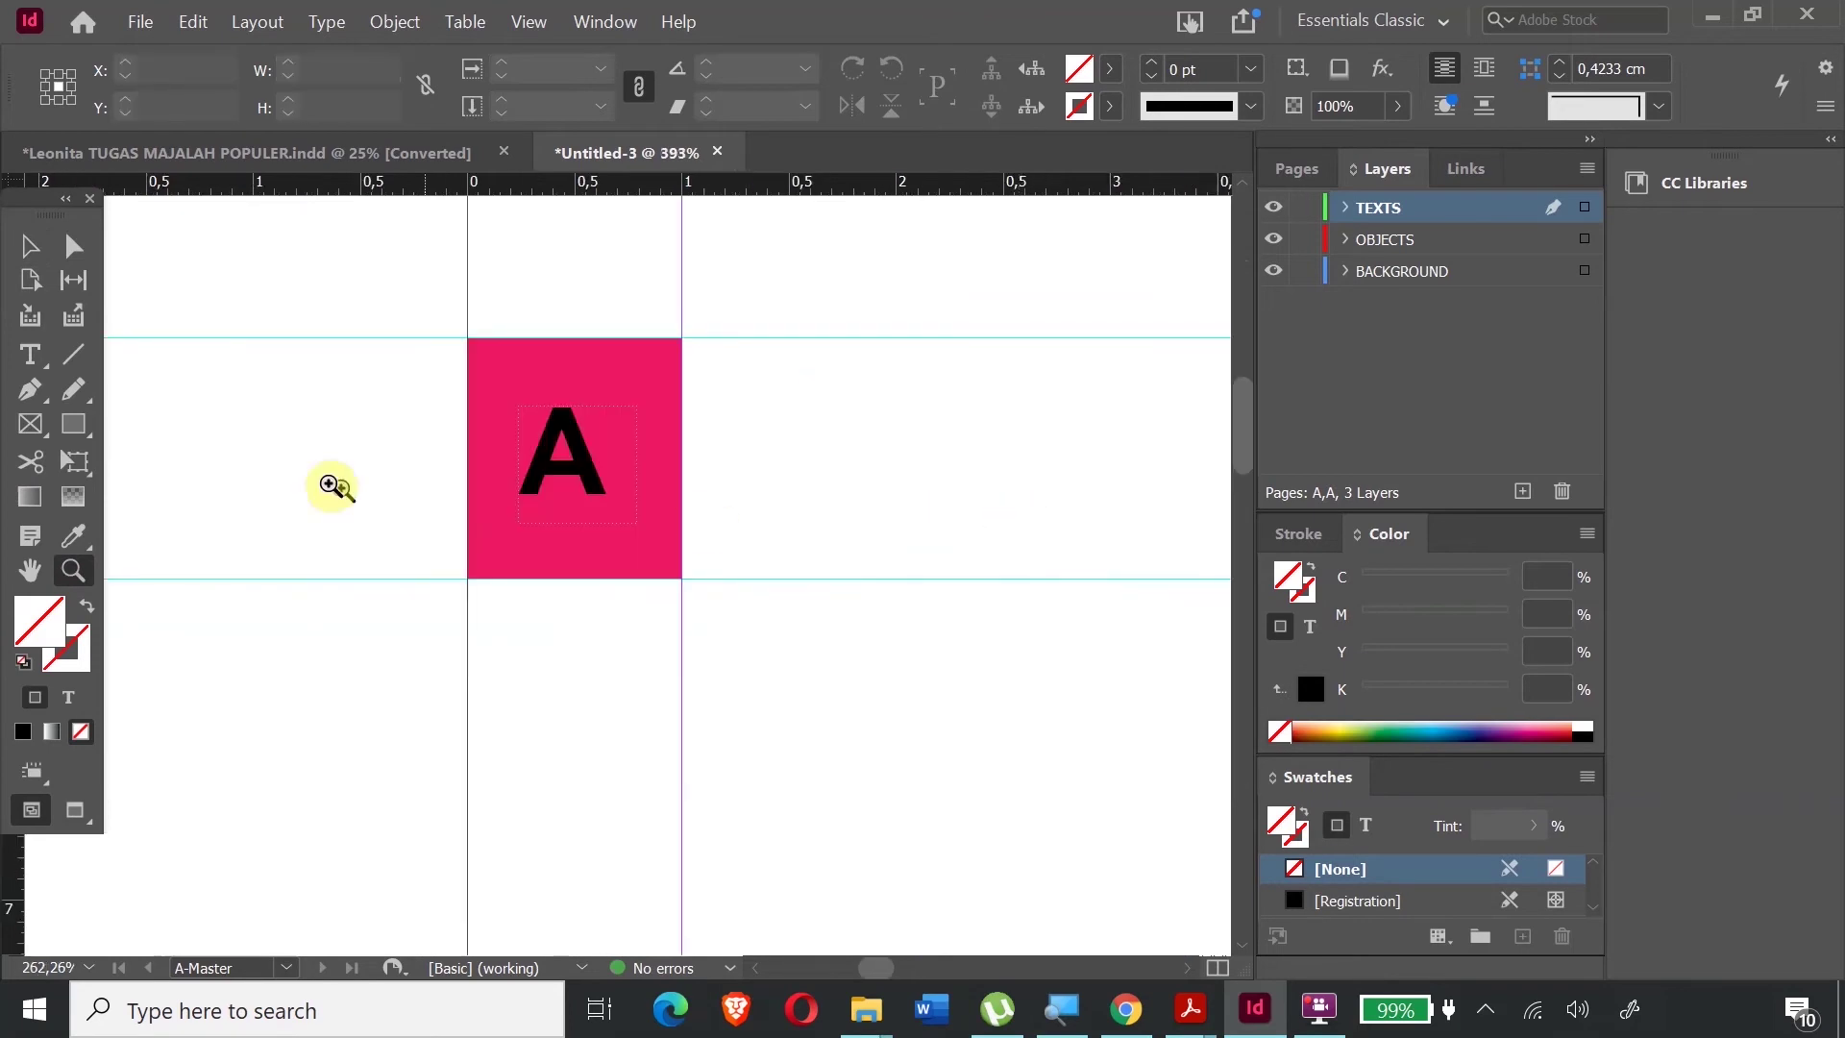
pyautogui.click(40, 357)
pyautogui.moveTo(620, 466); pyautogui.dragTo(504, 445)
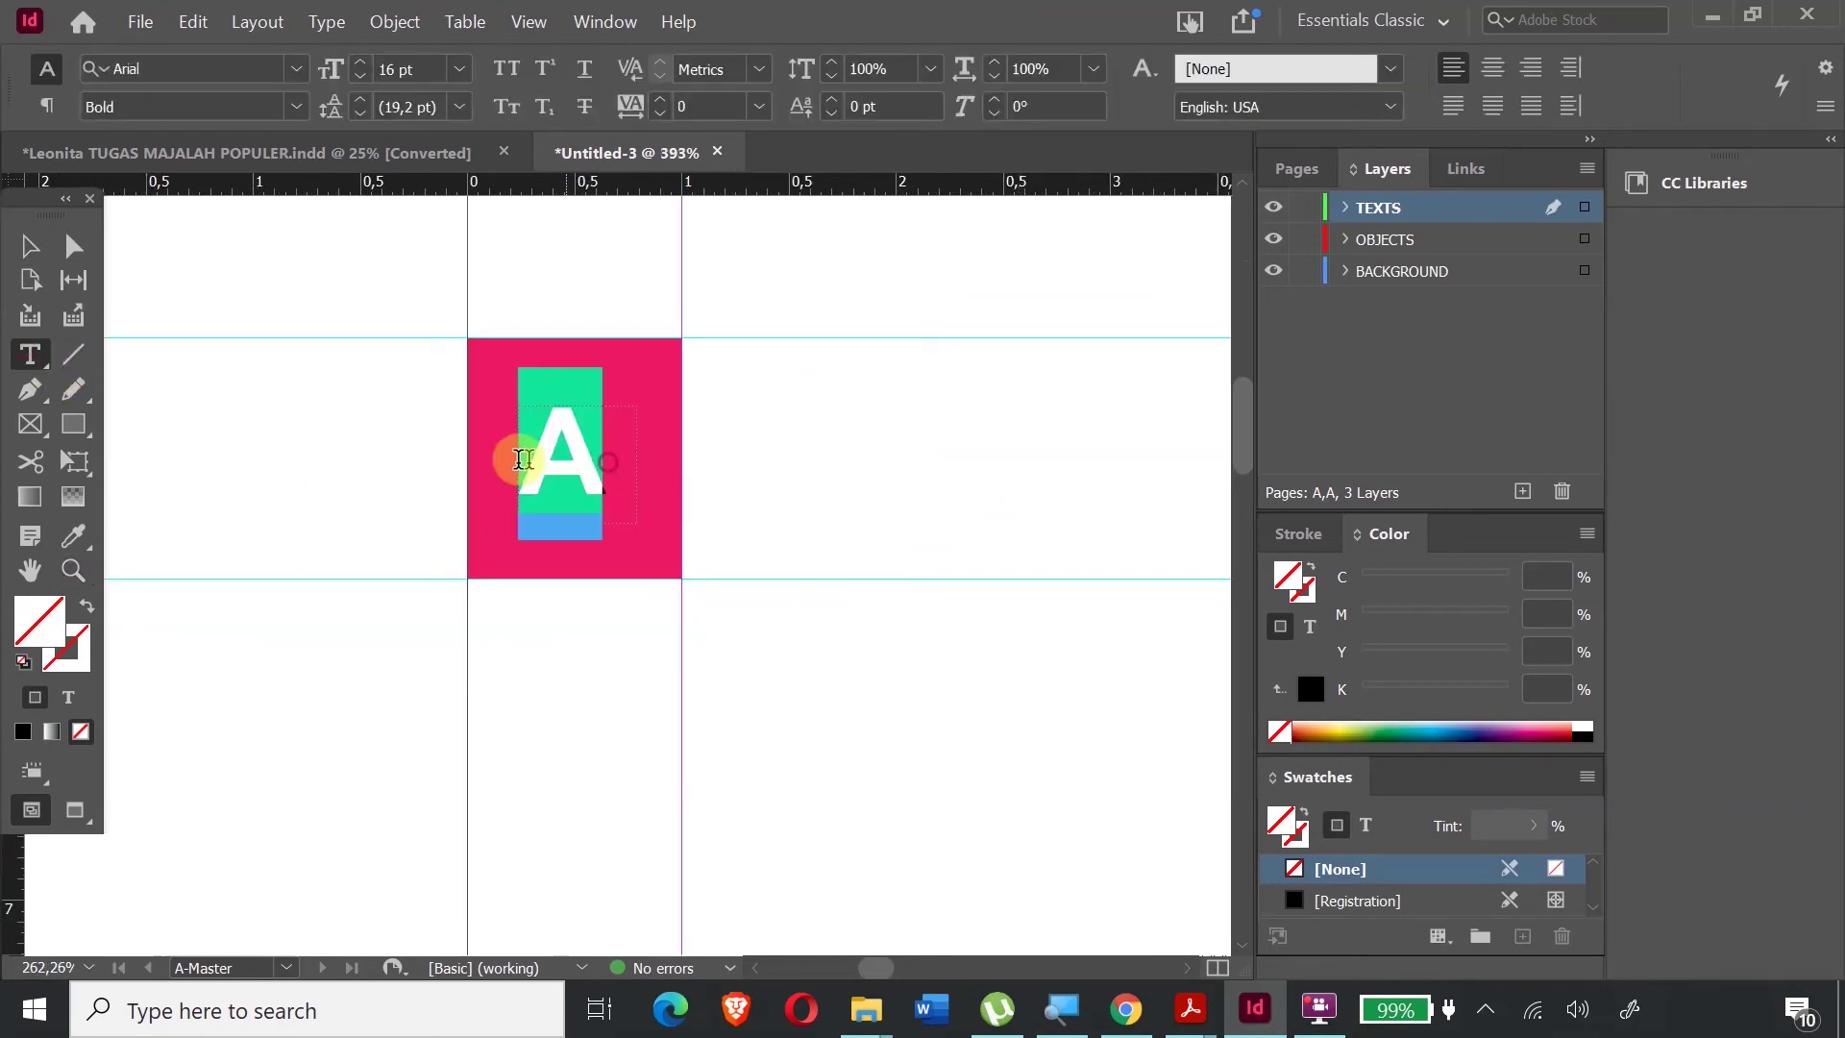
pyautogui.click(1564, 82)
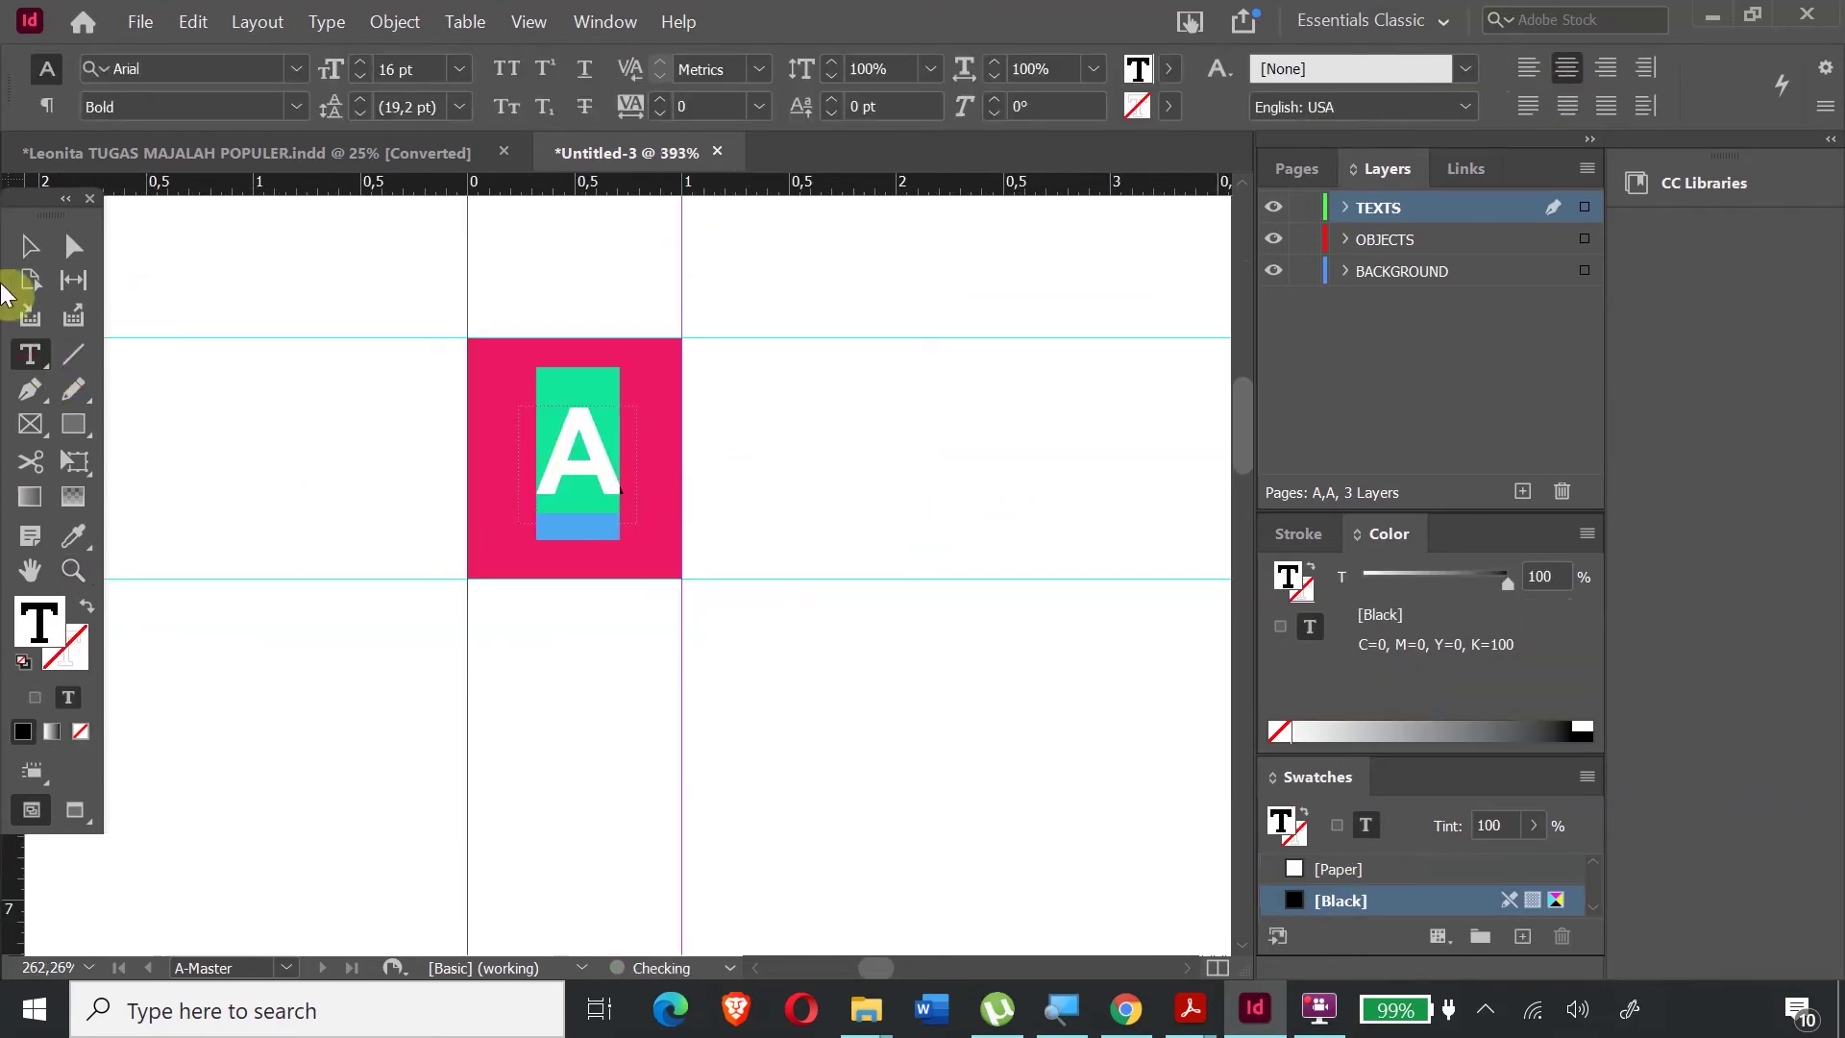
# - Reposition the placeholder A's frame near the centre of the pink rectangle, at about X 0.455 cm and Y 4.955 cm
pyautogui.click(29, 246)
pyautogui.click(562, 475)
pyautogui.moveTo(593, 456); pyautogui.dragTo(588, 465)
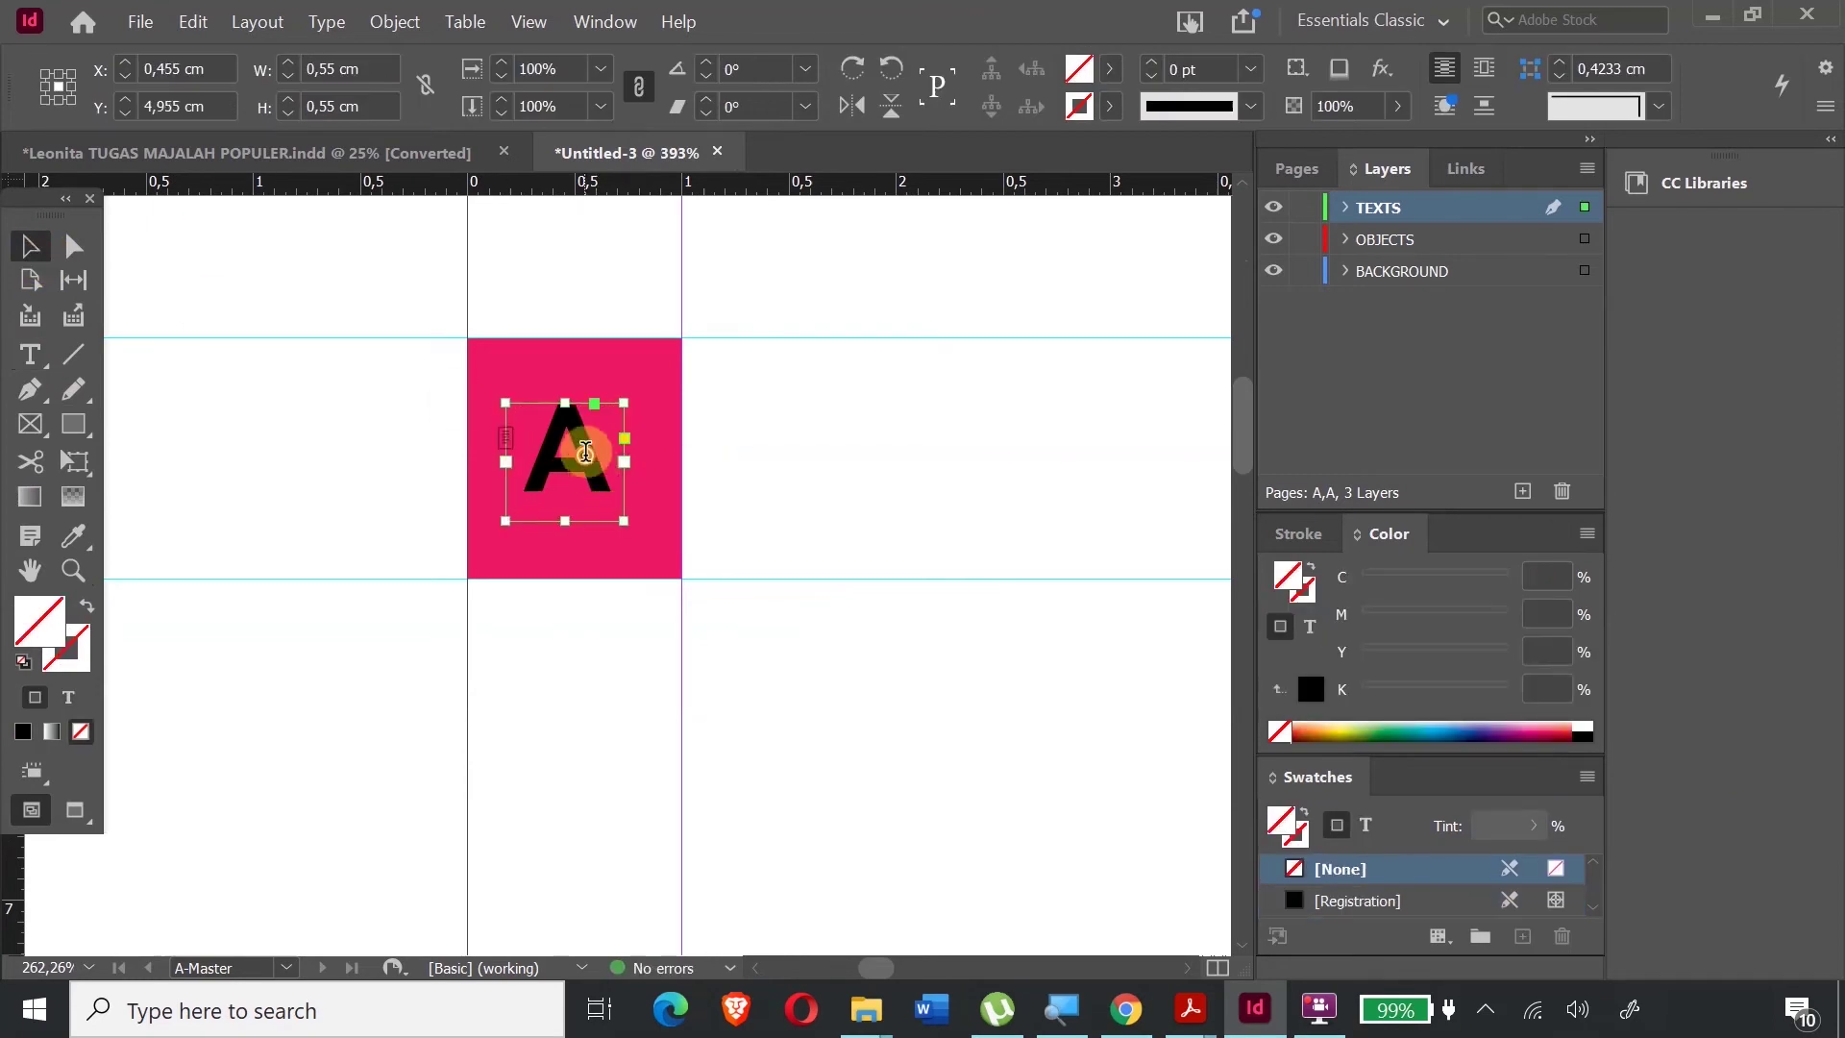
# - Replace the placeholder A on the pink rectangle with a Current Page Number marker
pyautogui.doubleClick(586, 452)
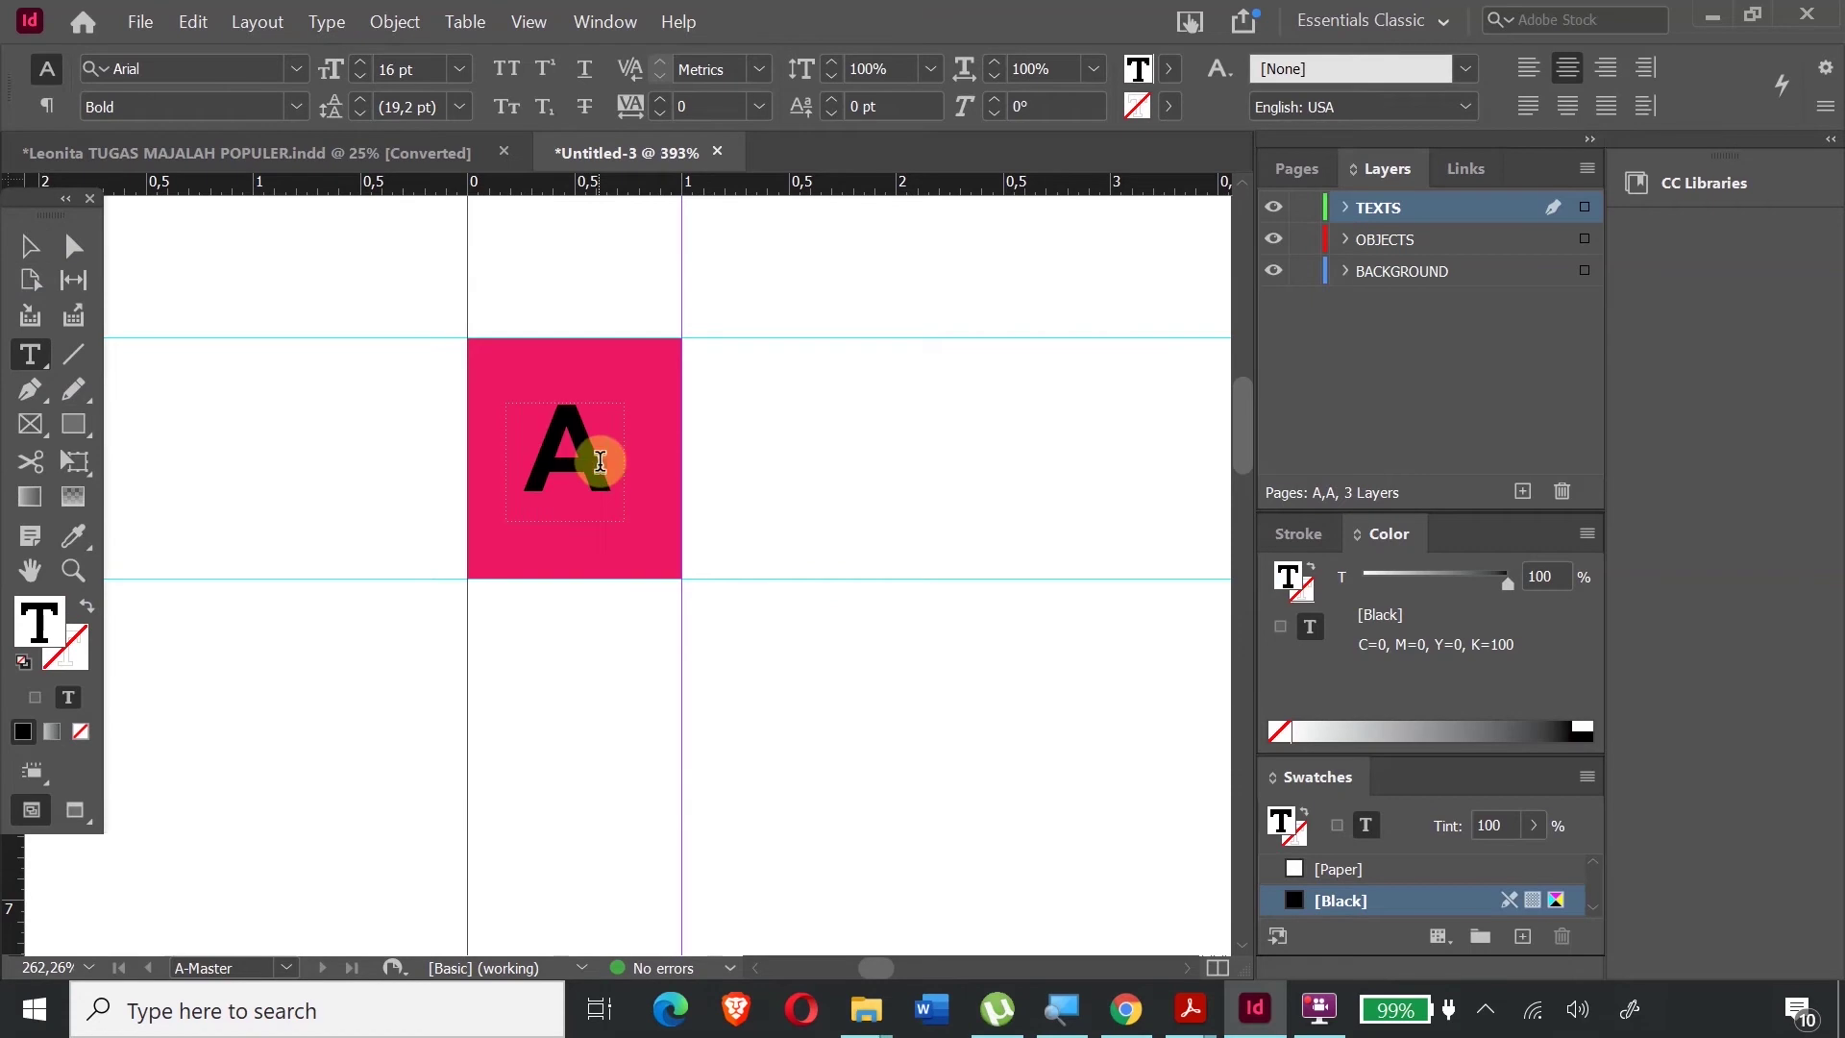
pyautogui.moveTo(599, 460); pyautogui.dragTo(516, 453)
pyautogui.click(327, 22)
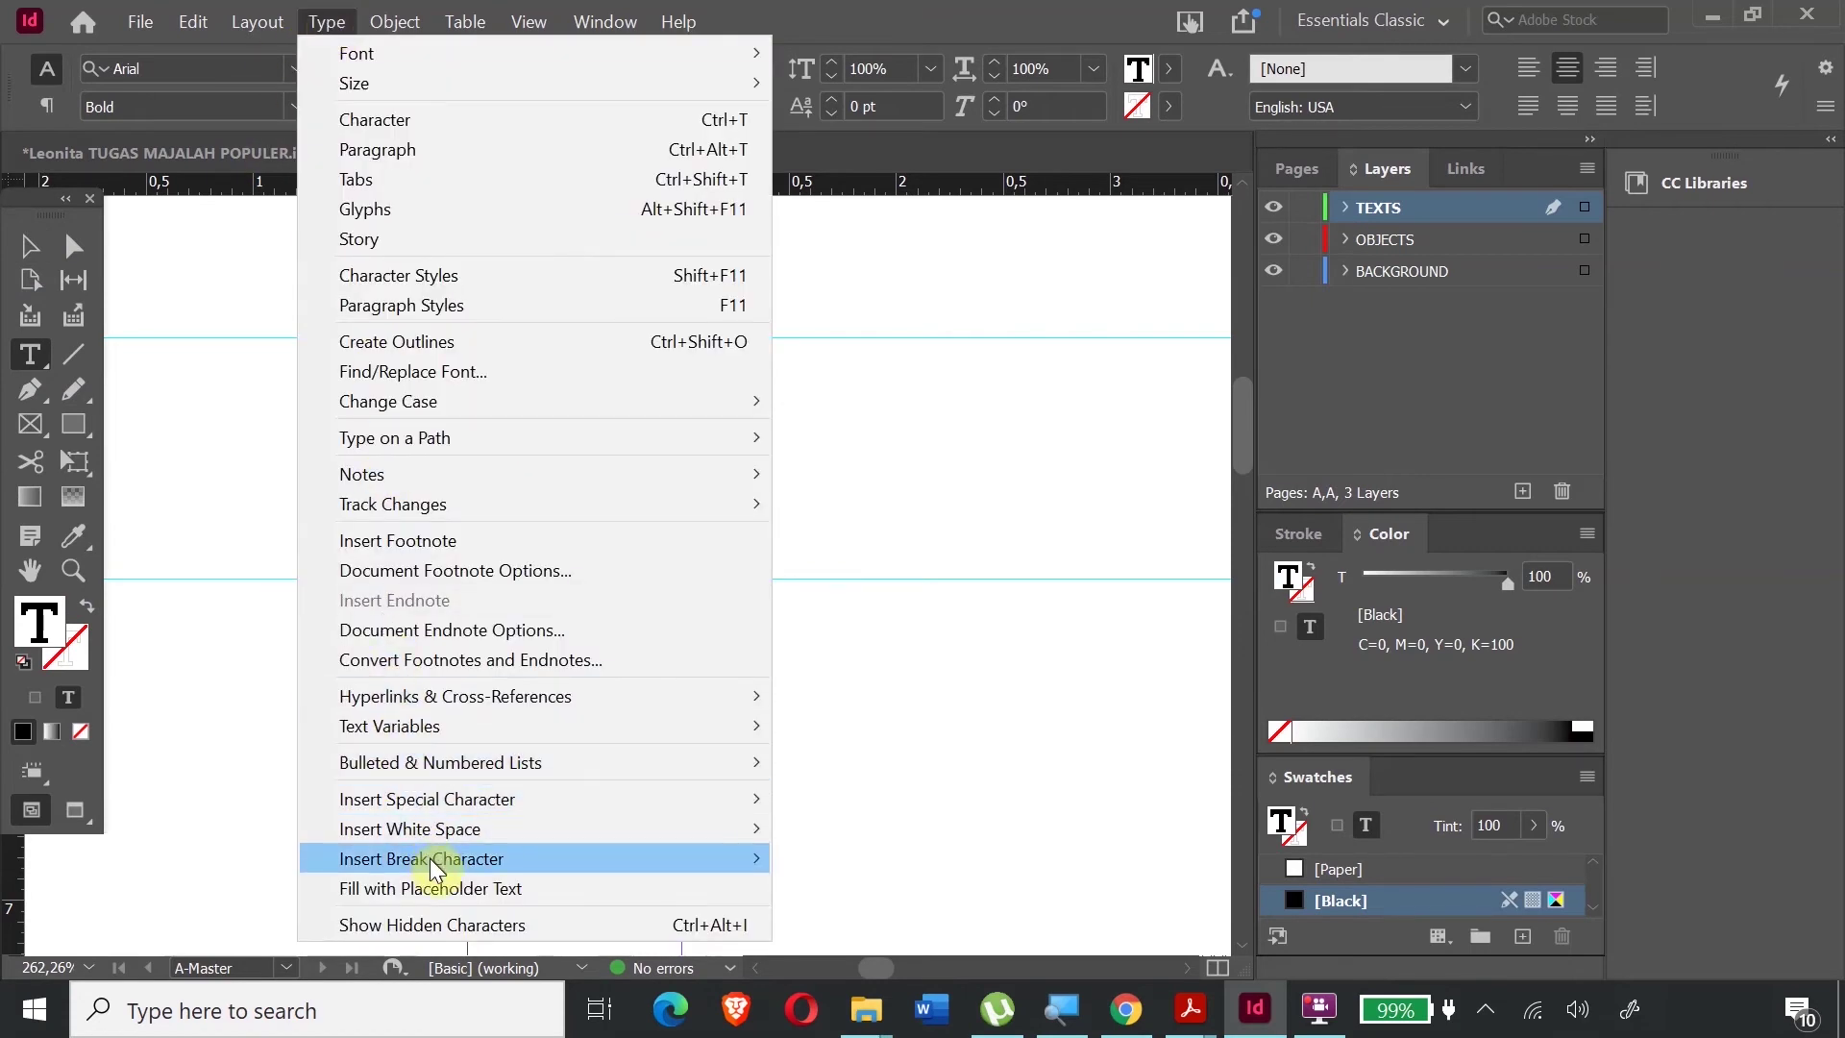
pyautogui.moveTo(457, 806)
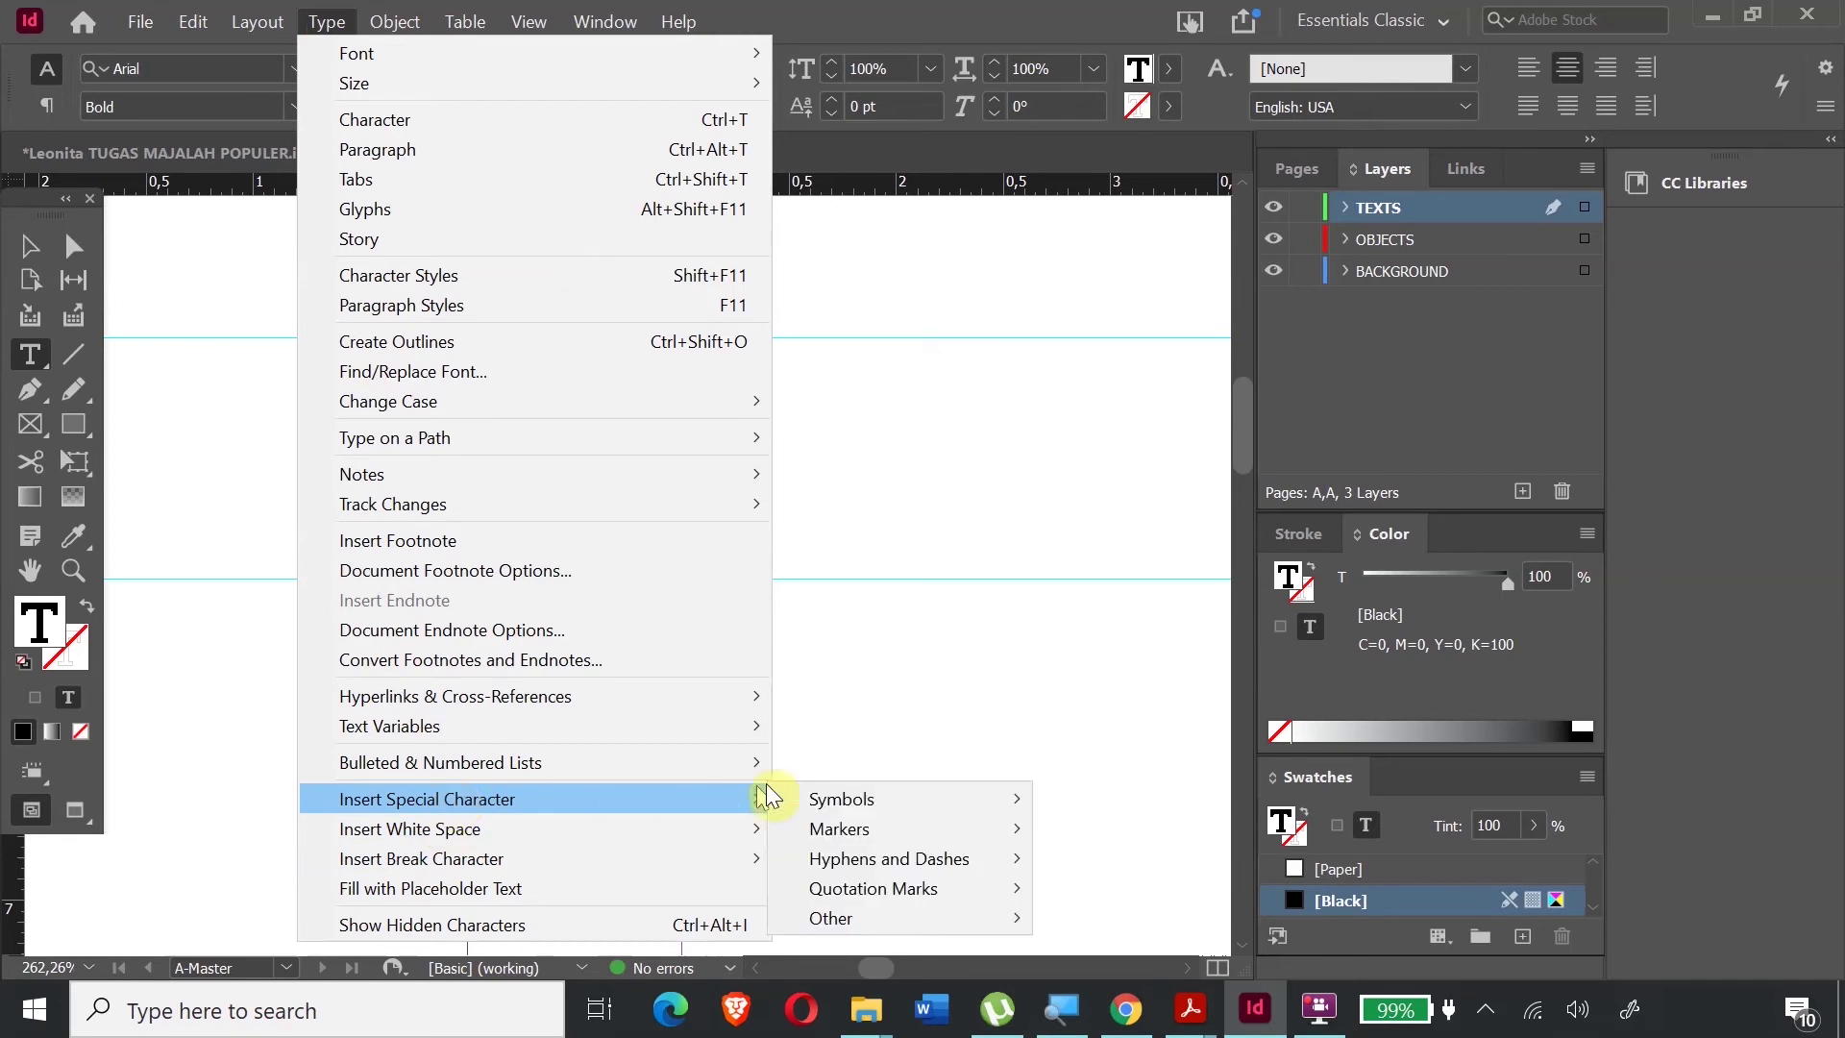
pyautogui.moveTo(834, 827)
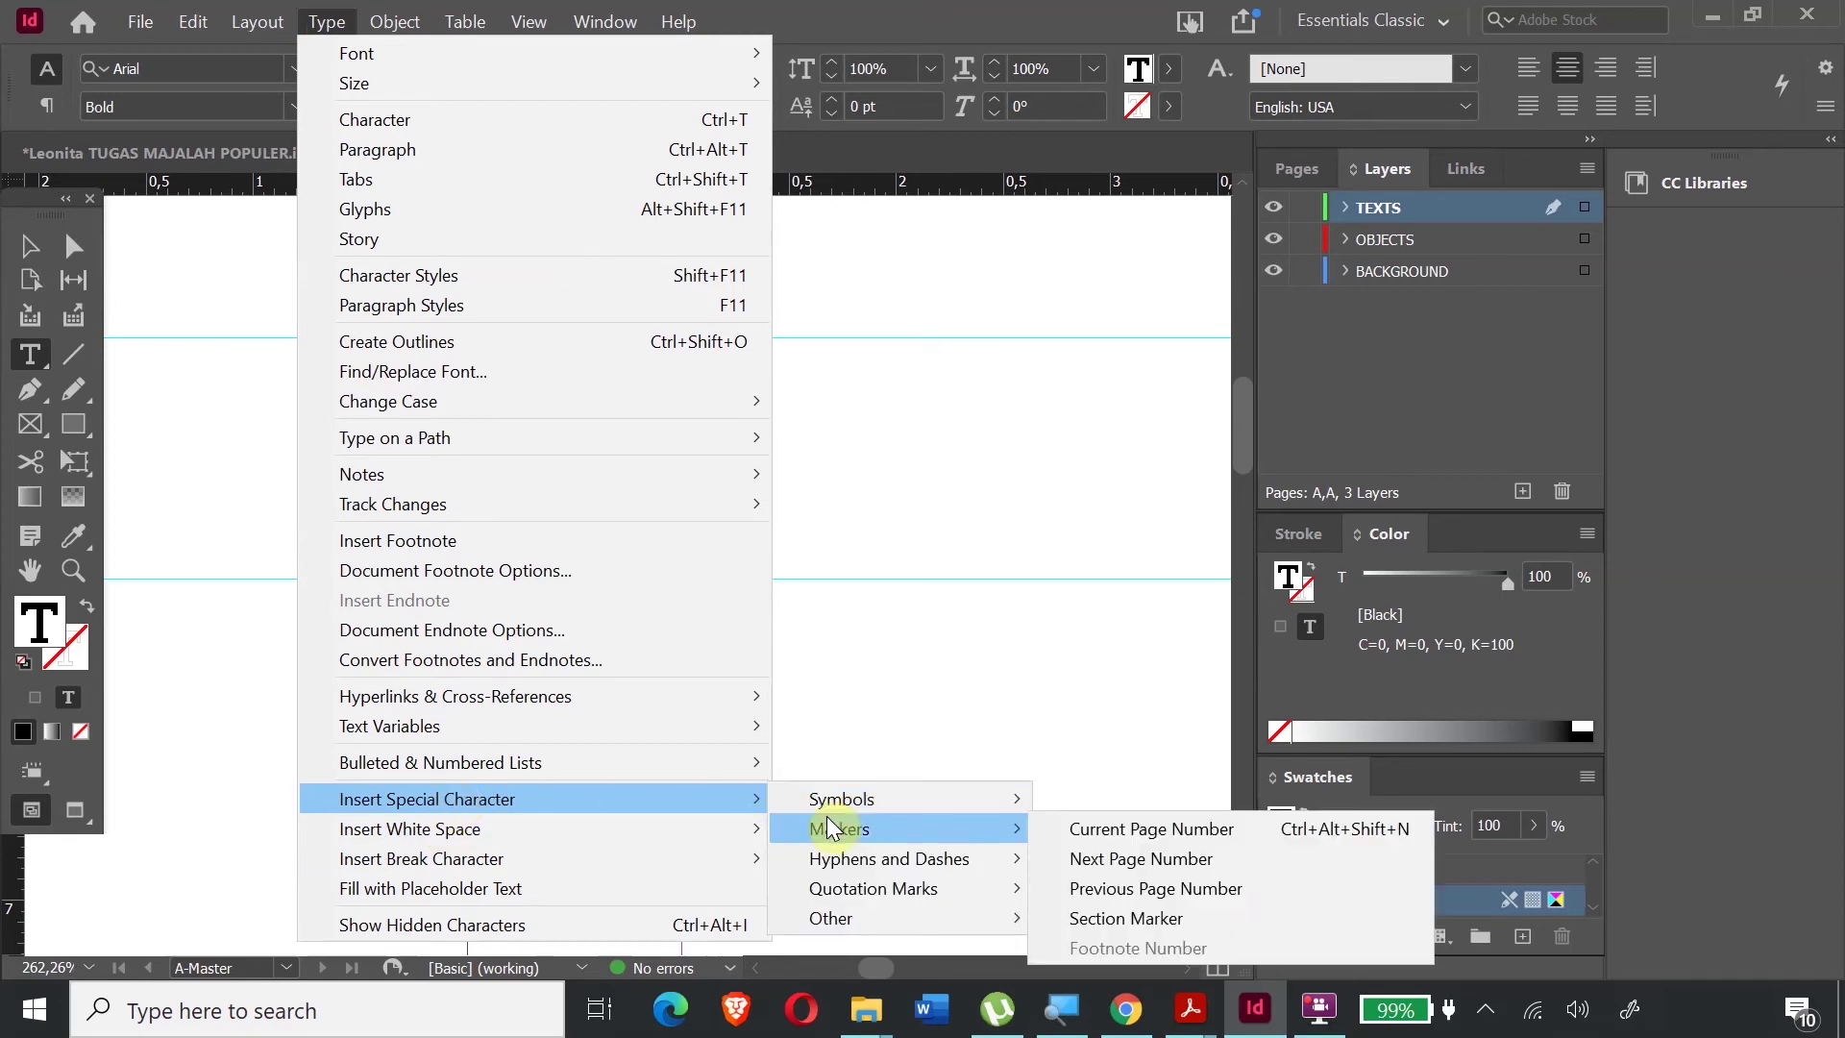
pyautogui.click(1081, 829)
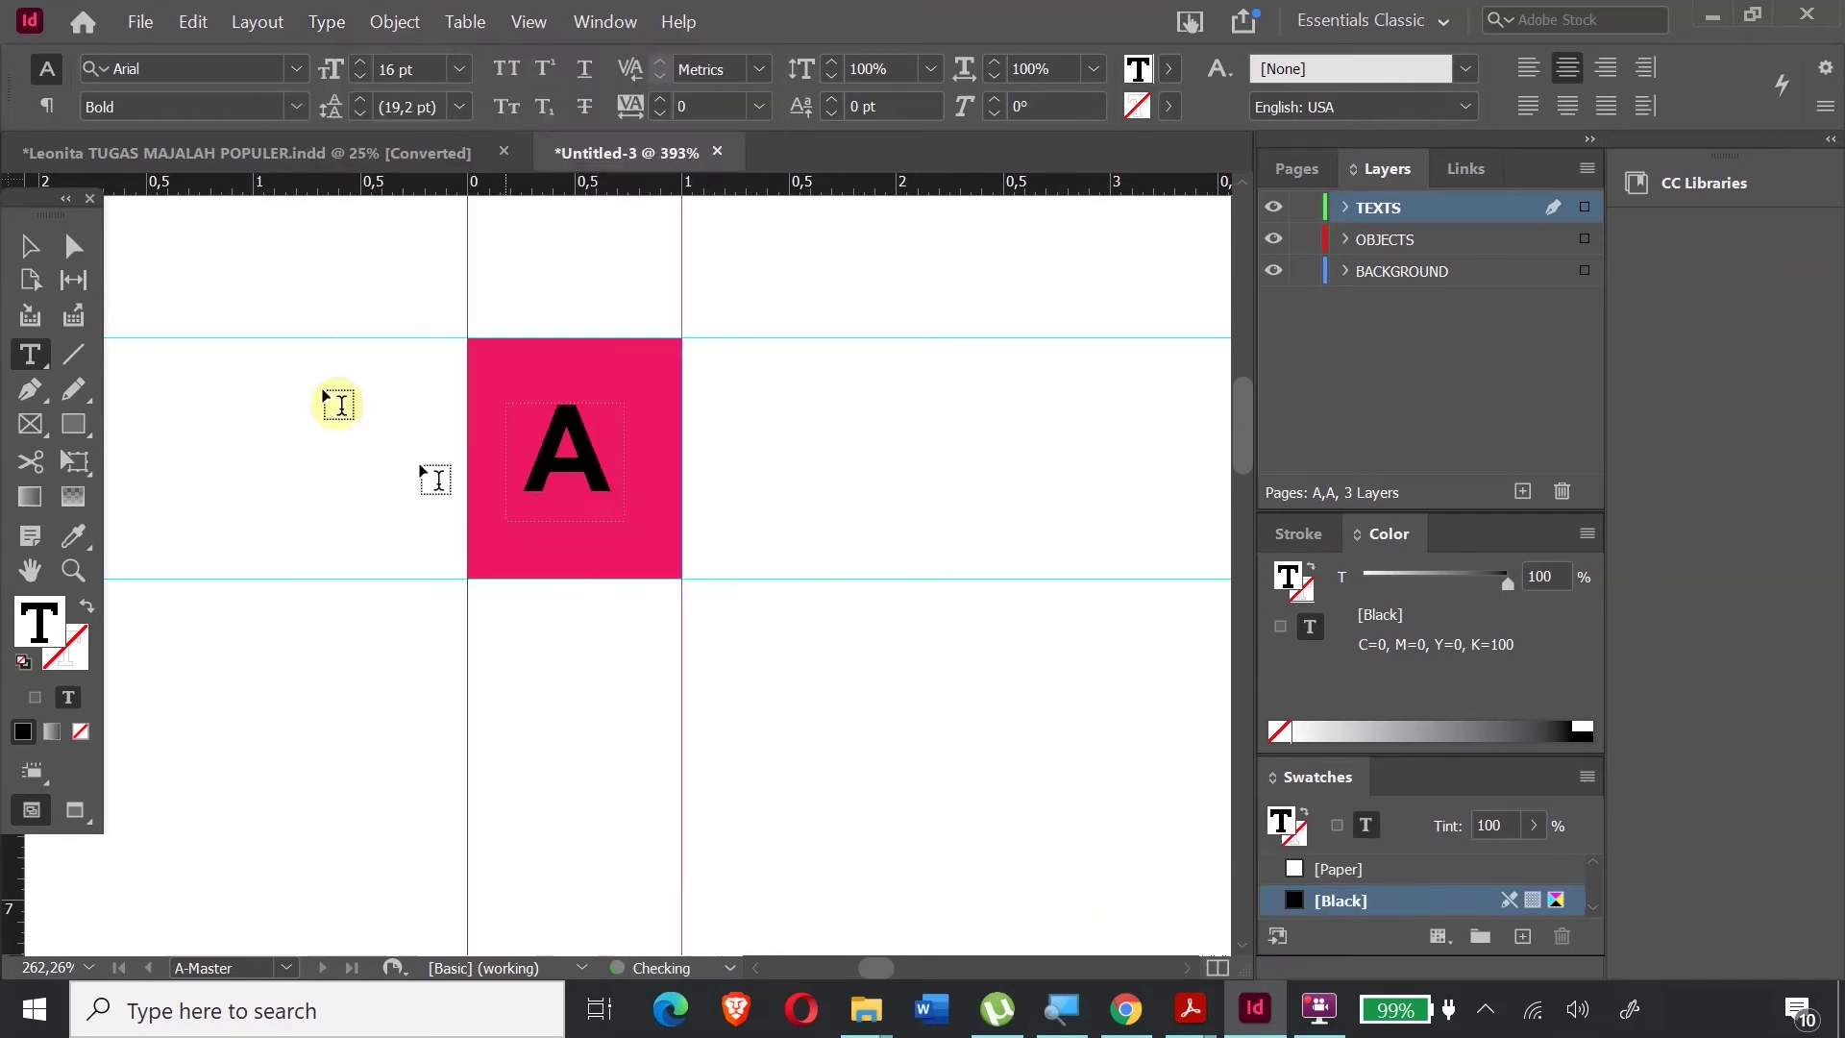
pyautogui.click(29, 246)
pyautogui.click(818, 509)
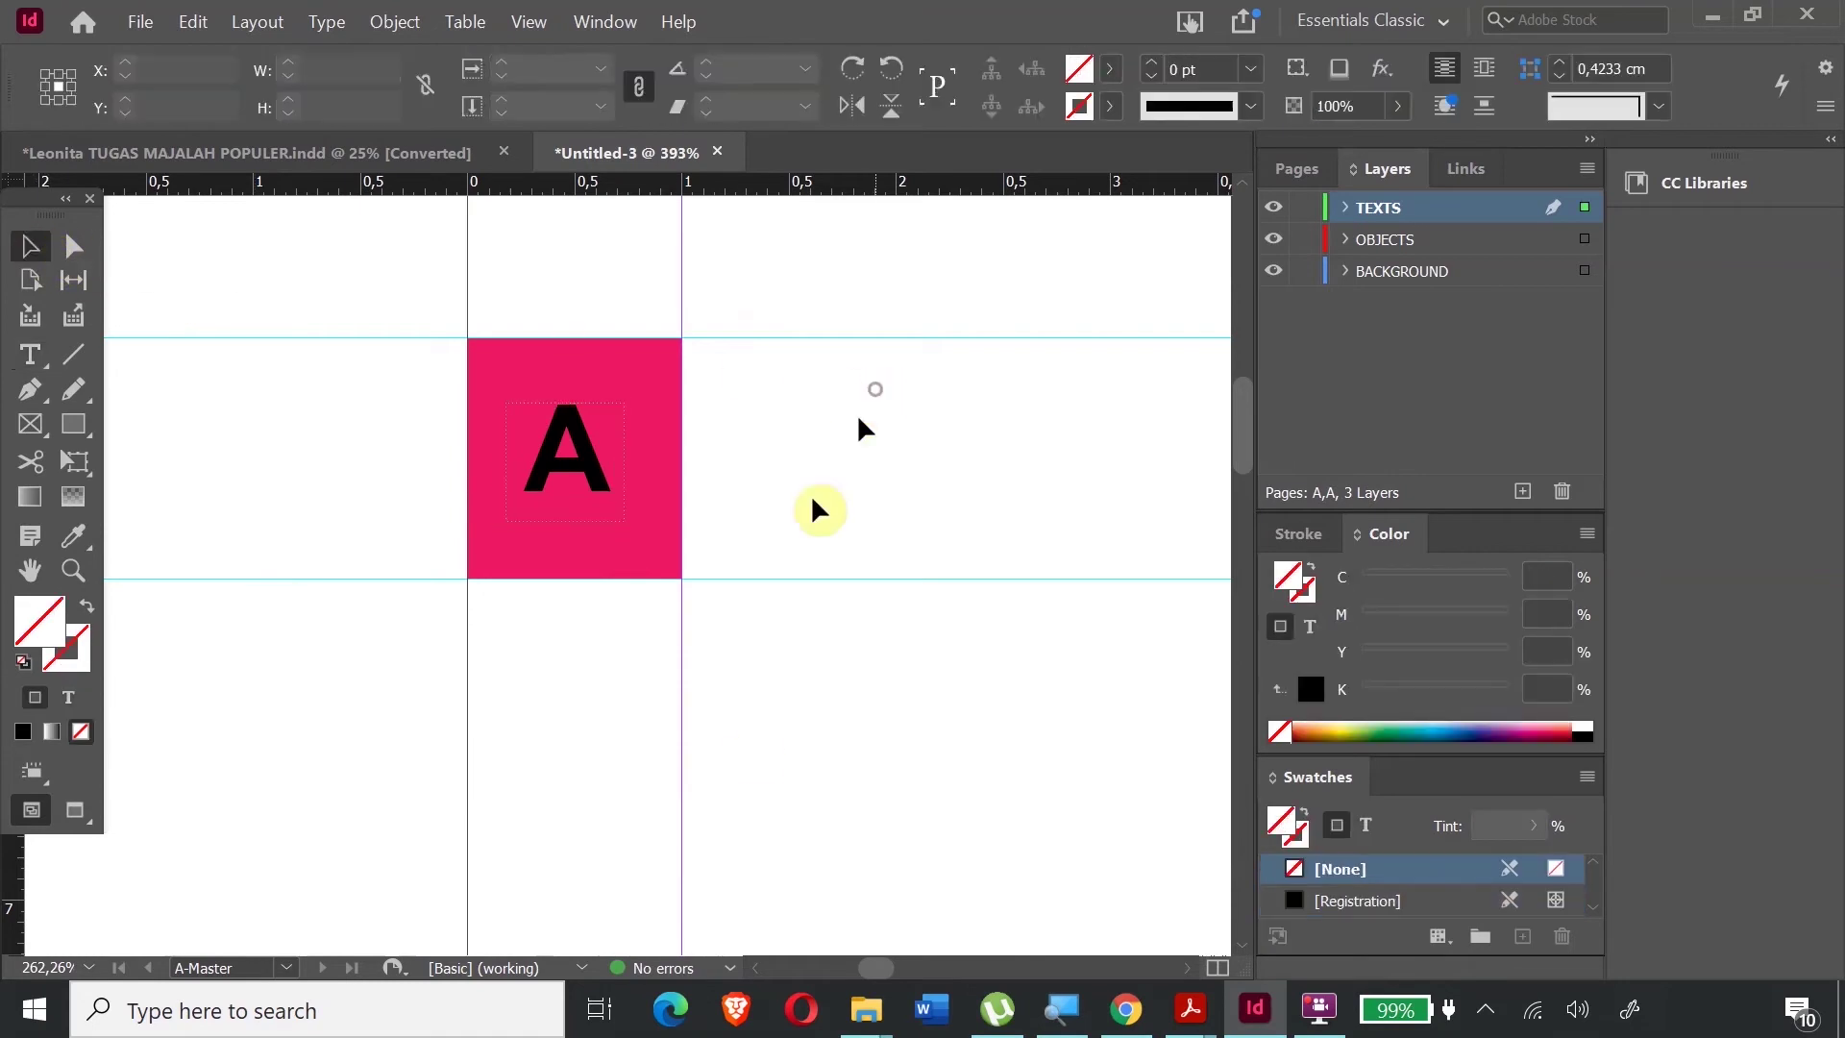
# - Change the fill colour of the page-number marker on the pink rectangle to white
pyautogui.click(588, 476)
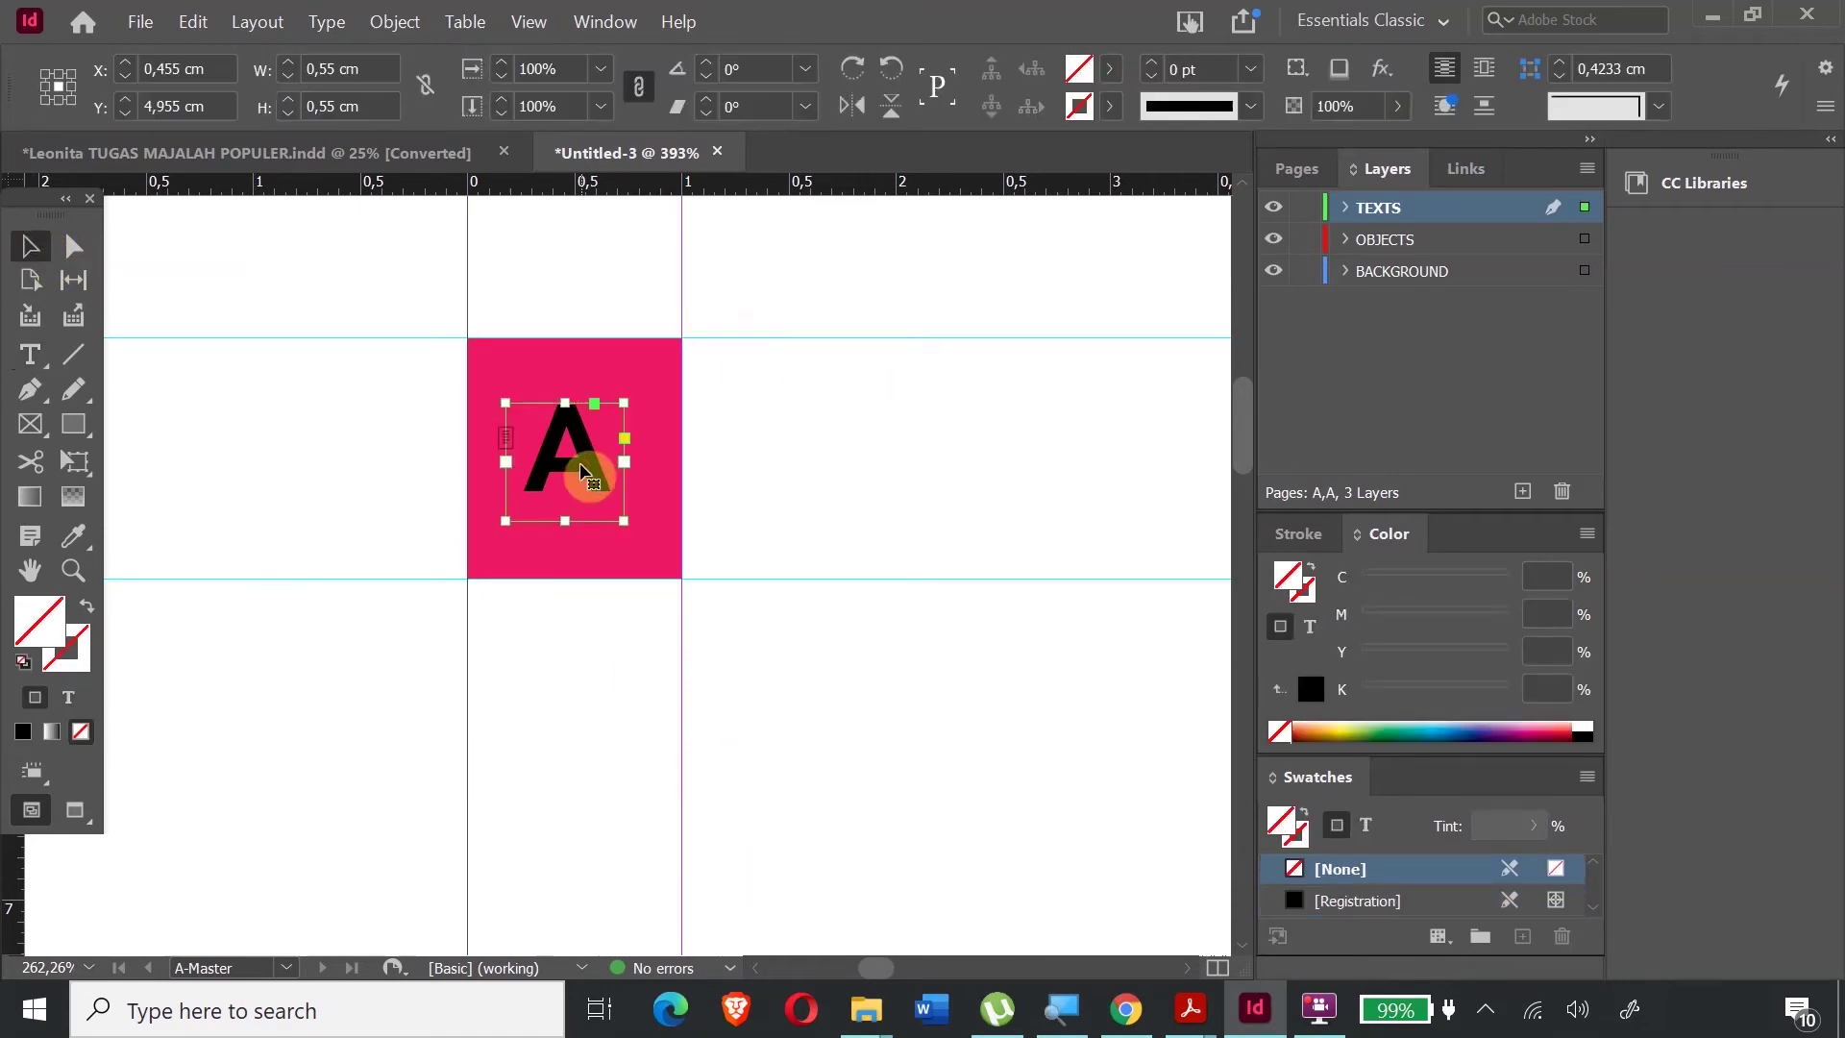
pyautogui.doubleClick(605, 480)
pyautogui.moveTo(610, 483); pyautogui.dragTo(502, 466)
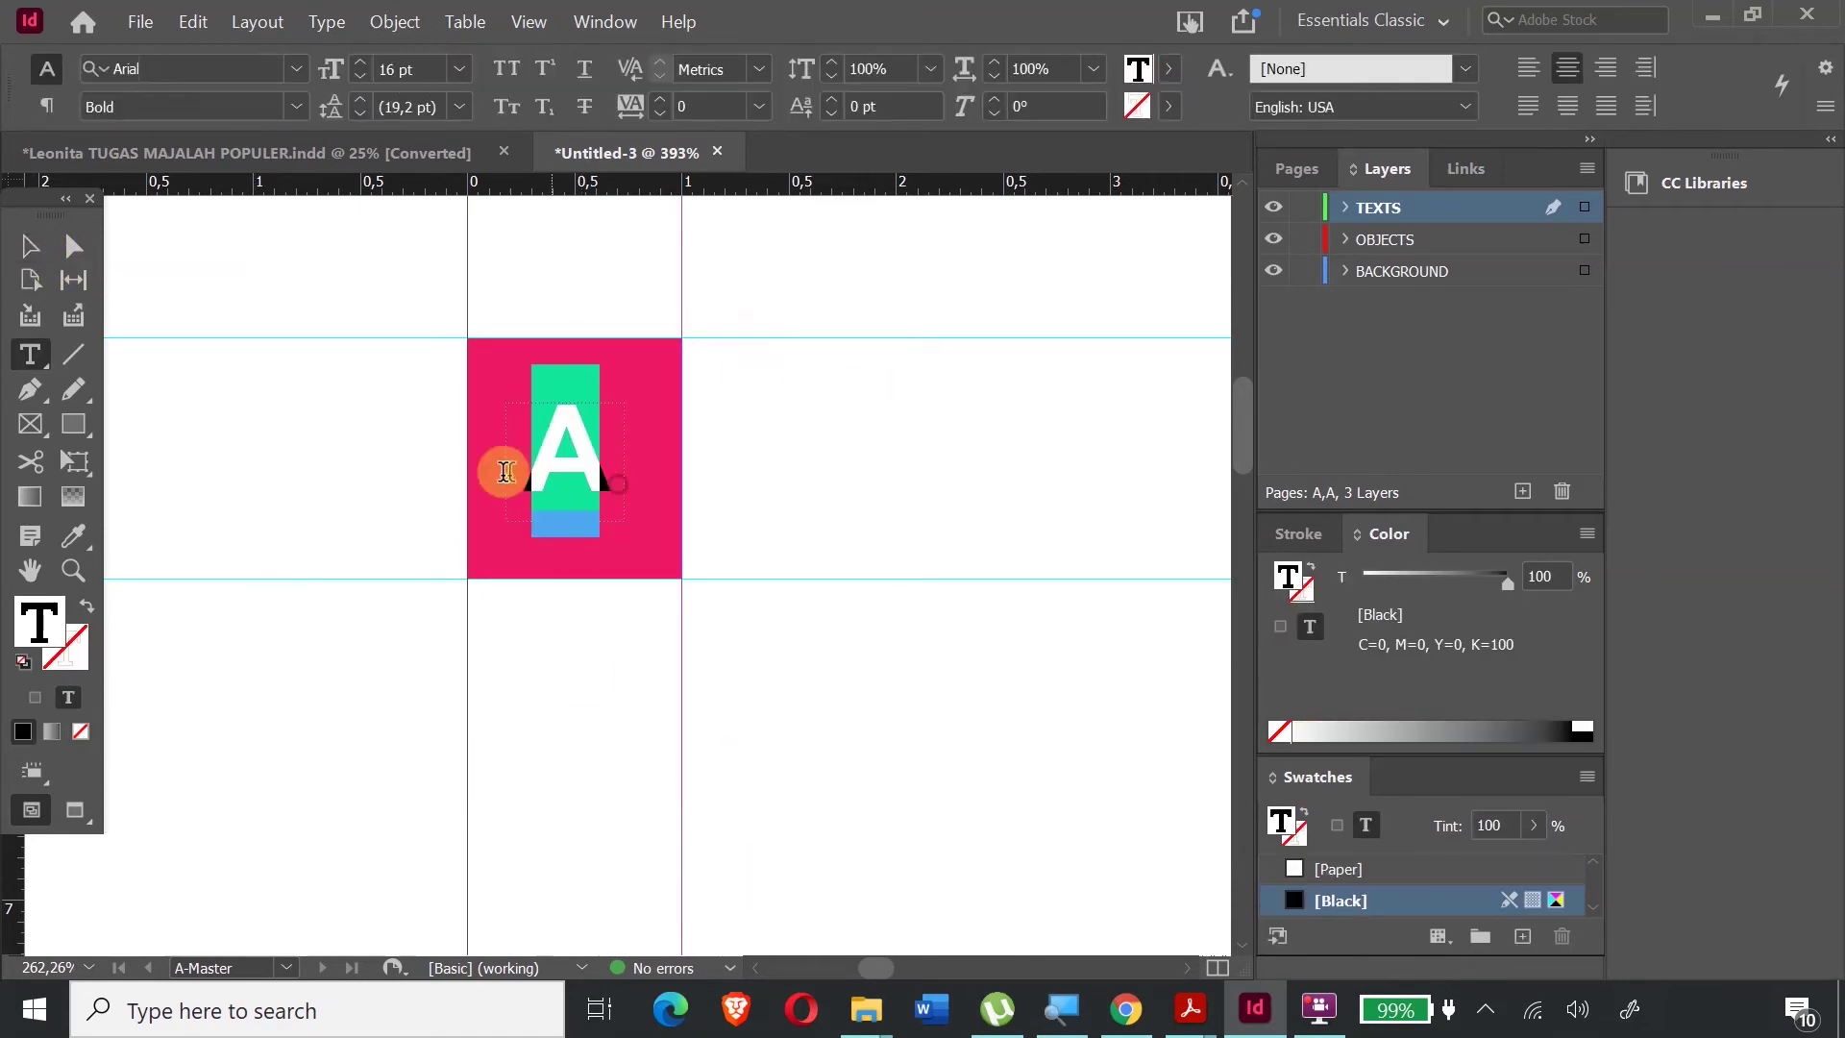
pyautogui.doubleClick(30, 609)
pyautogui.moveTo(725, 479); pyautogui.dragTo(947, 332)
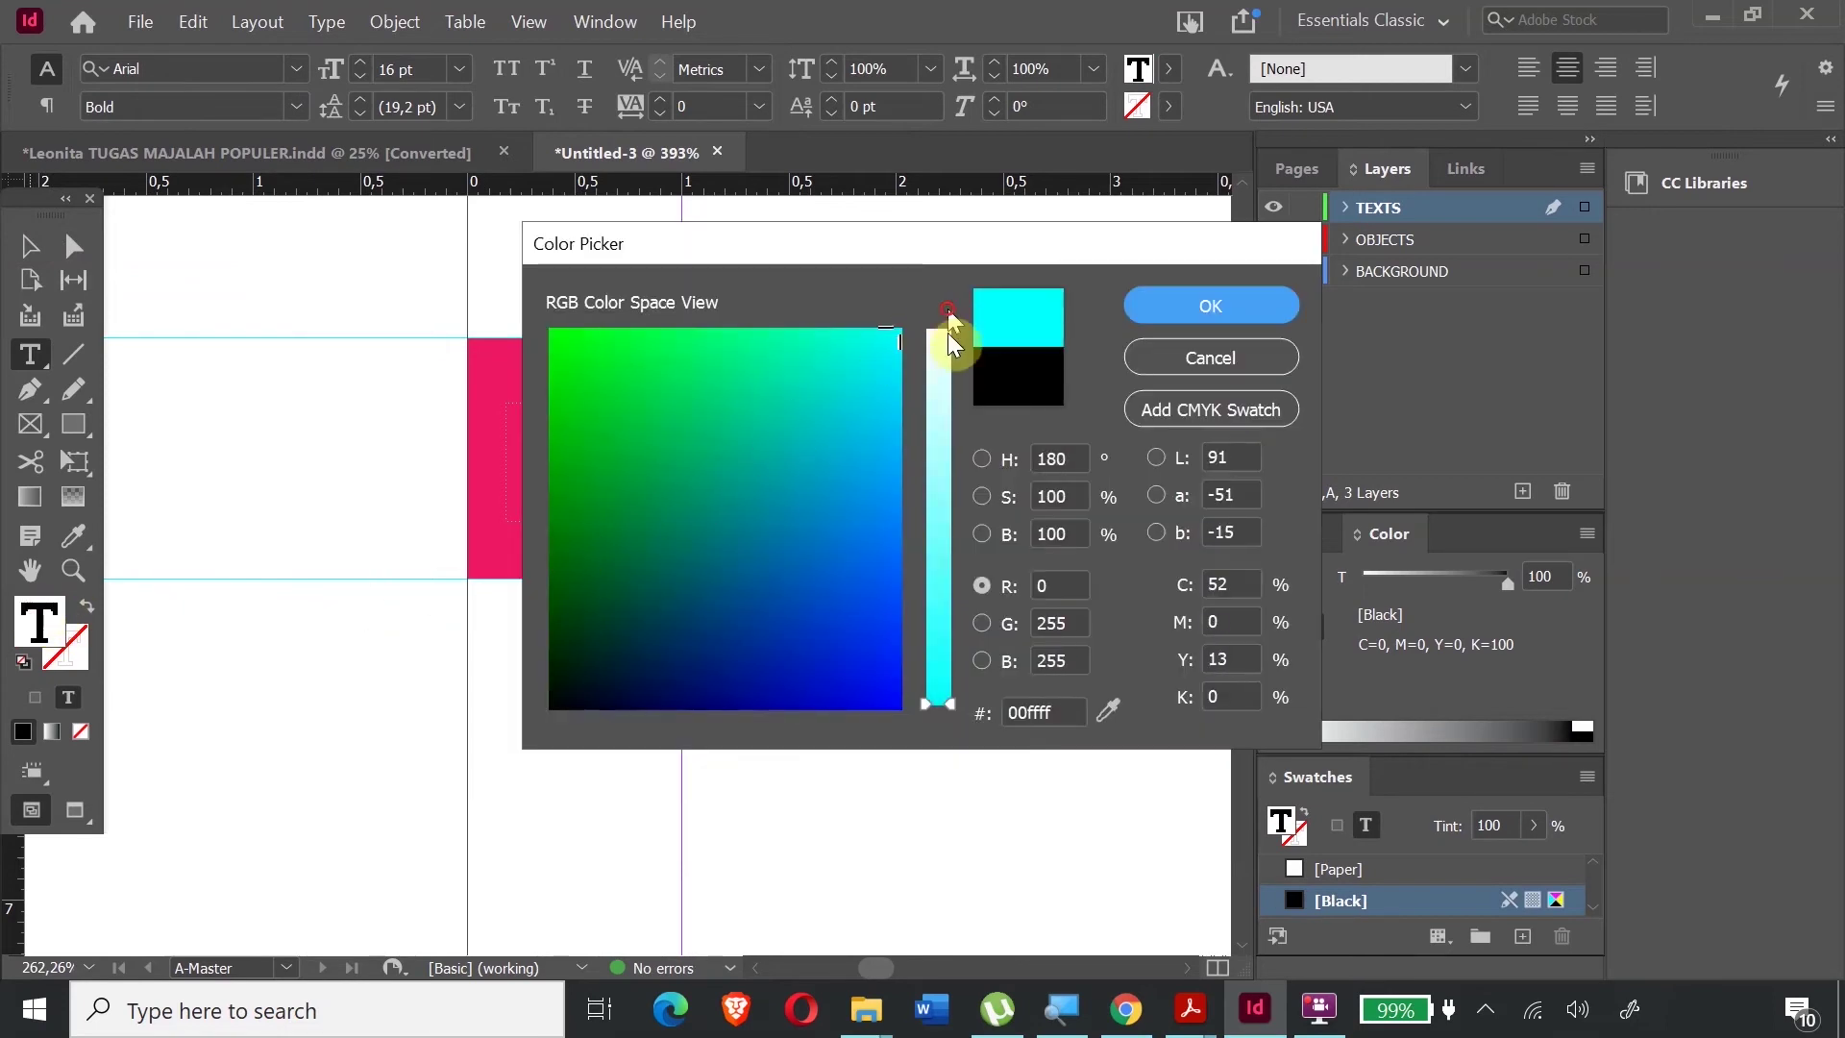
pyautogui.click(937, 338)
pyautogui.click(1238, 303)
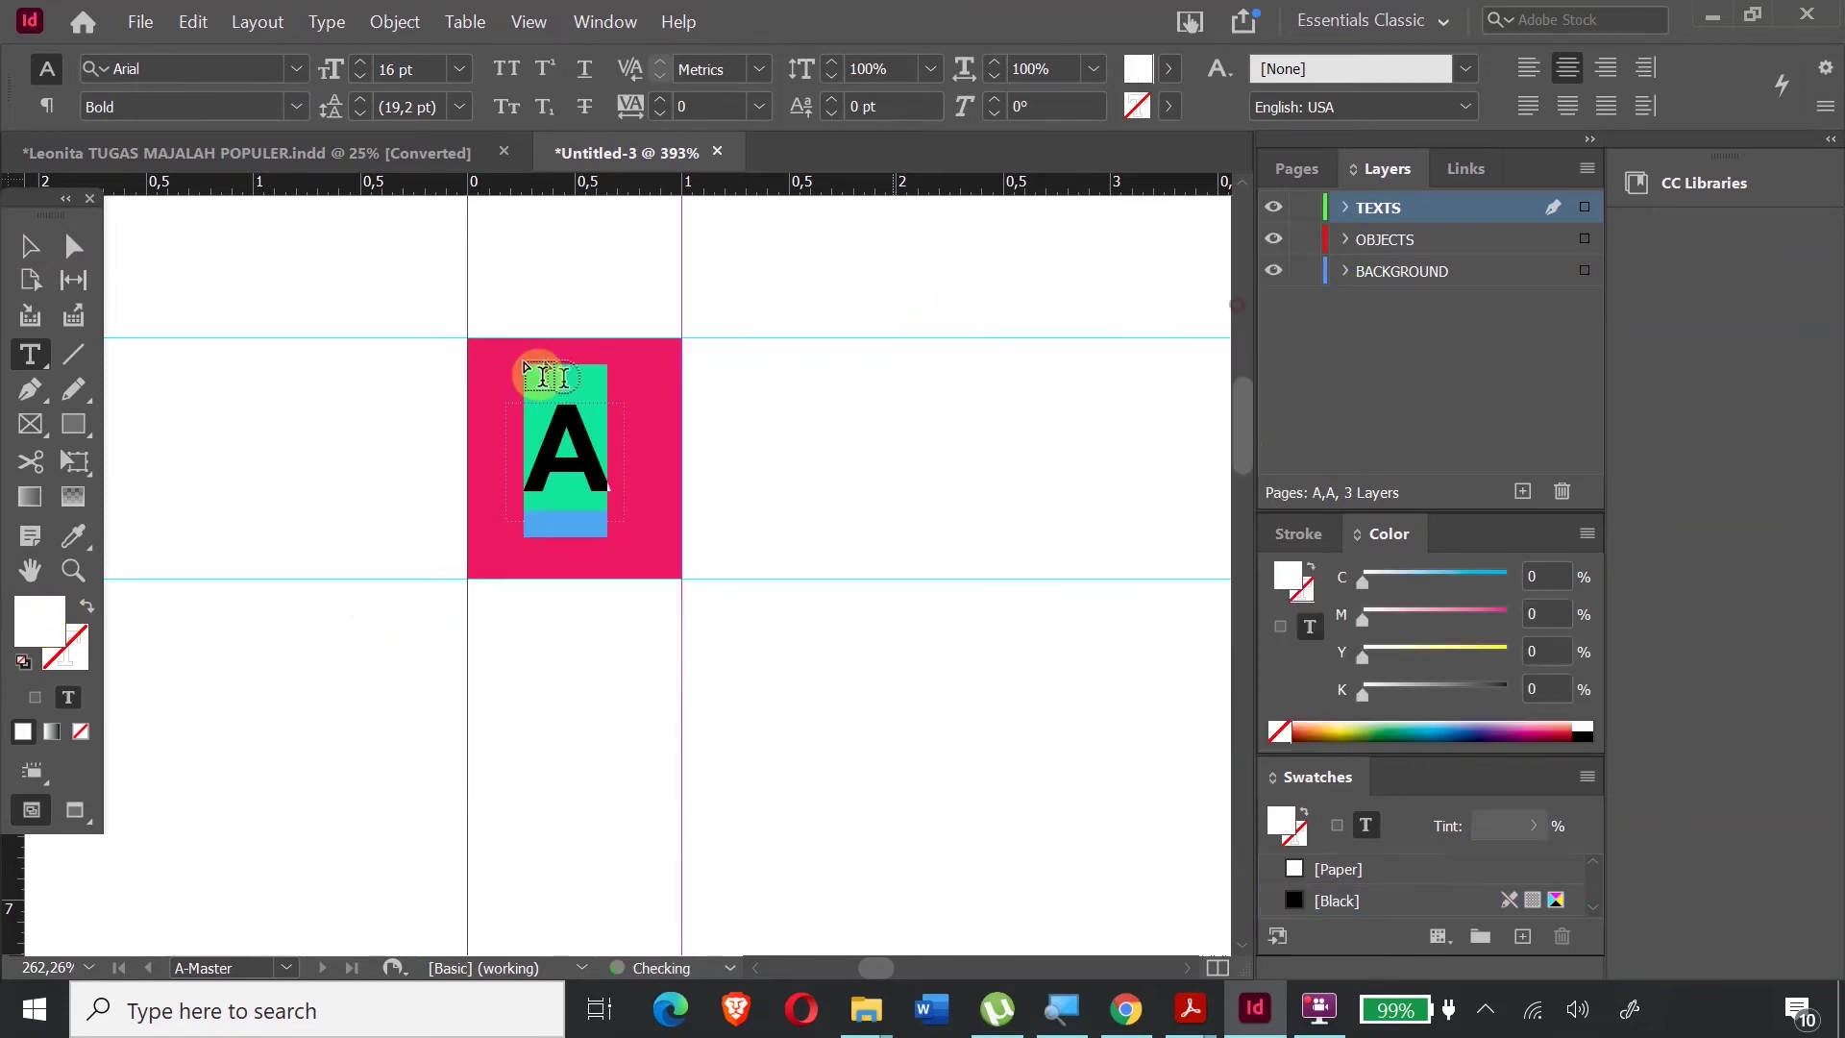
pyautogui.click(29, 246)
pyautogui.click(552, 600)
# - Duplicate the white page-number frame on the left master page
pyautogui.click(601, 471)
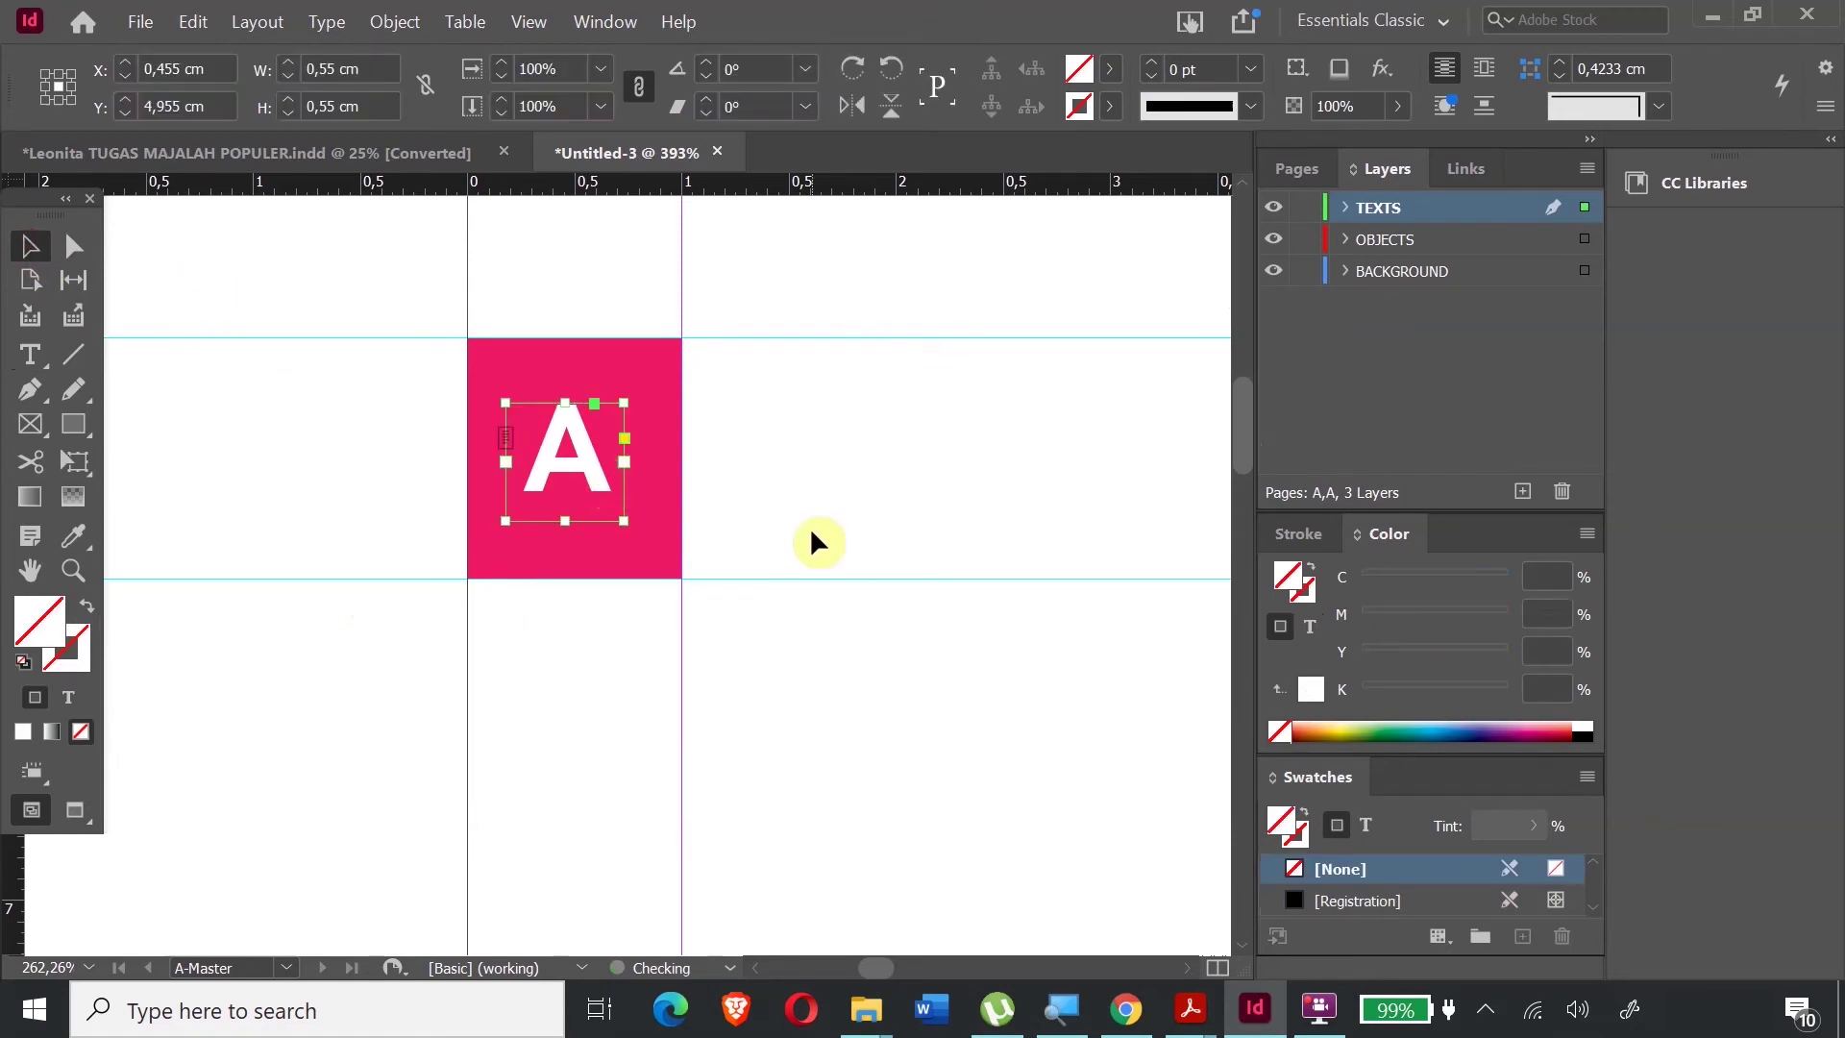
pyautogui.hotkey('ctrl', 'alt', 'shift', 'd')
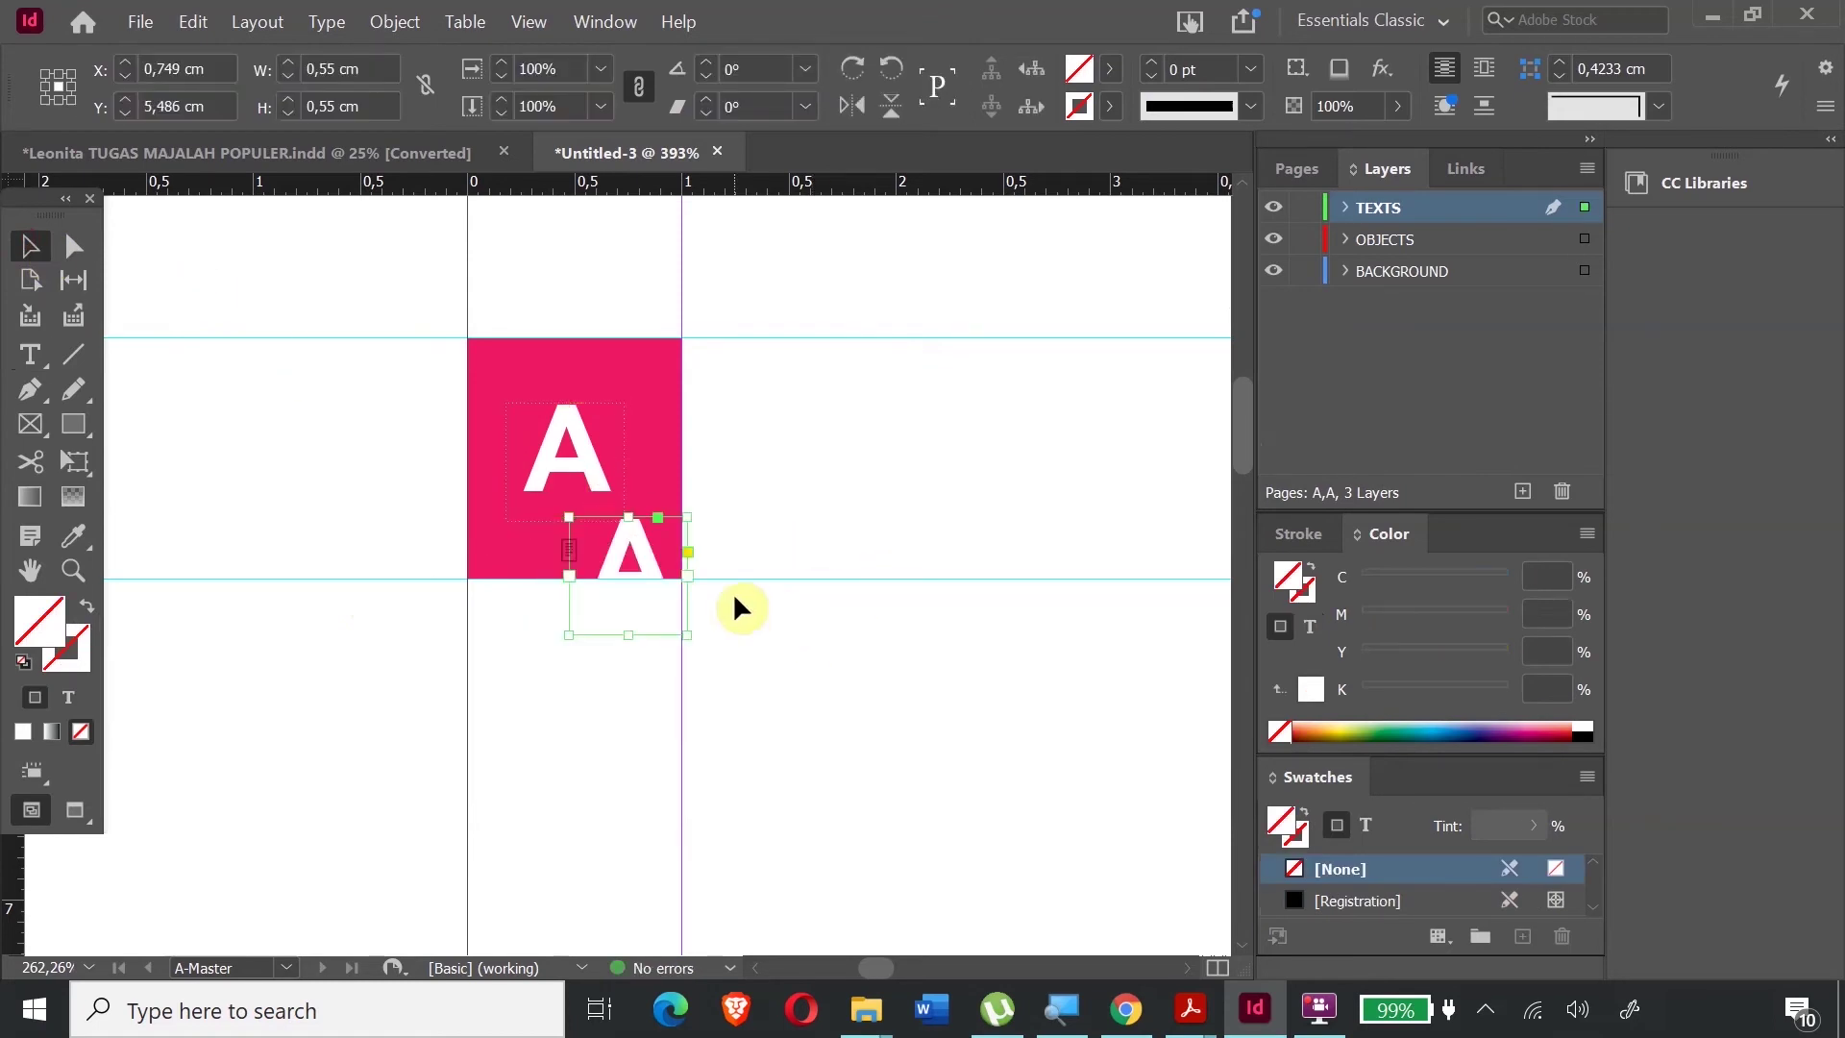
pyautogui.hotkey('ctrl', '-')
pyautogui.hotkey('ctrl', '-')
pyautogui.hotkey('ctrl', '-')
pyautogui.hotkey('ctrl', '-')
pyautogui.hotkey('ctrl', '-')
pyautogui.hotkey('ctrl', '-')
pyautogui.hotkey('ctrl', '-')
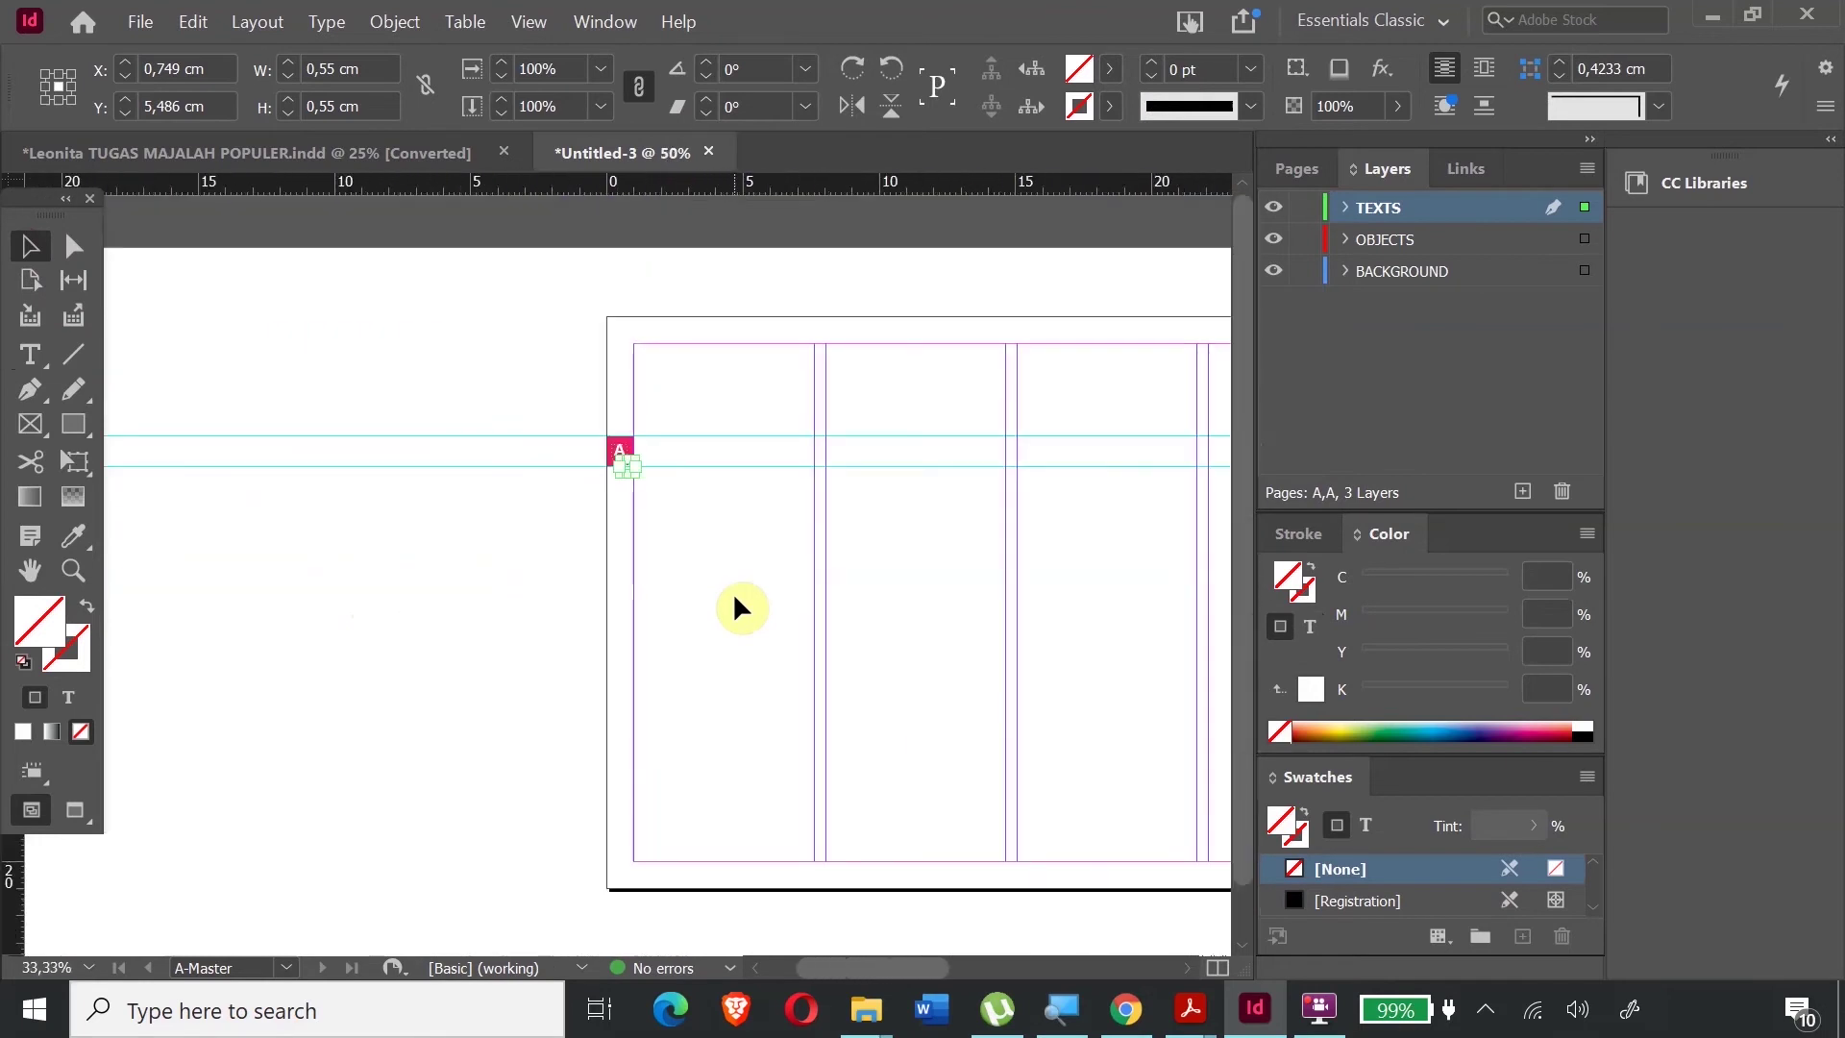
pyautogui.moveTo(624, 464); pyautogui.dragTo(1159, 540)
pyautogui.hotkey('ctrl', 'z')
# - Stretch the duplicate page-number frame to about 20.3 × 5 cm and move it across the right master page towards the black rectangle
pyautogui.moveTo(628, 475); pyautogui.dragTo(1169, 597)
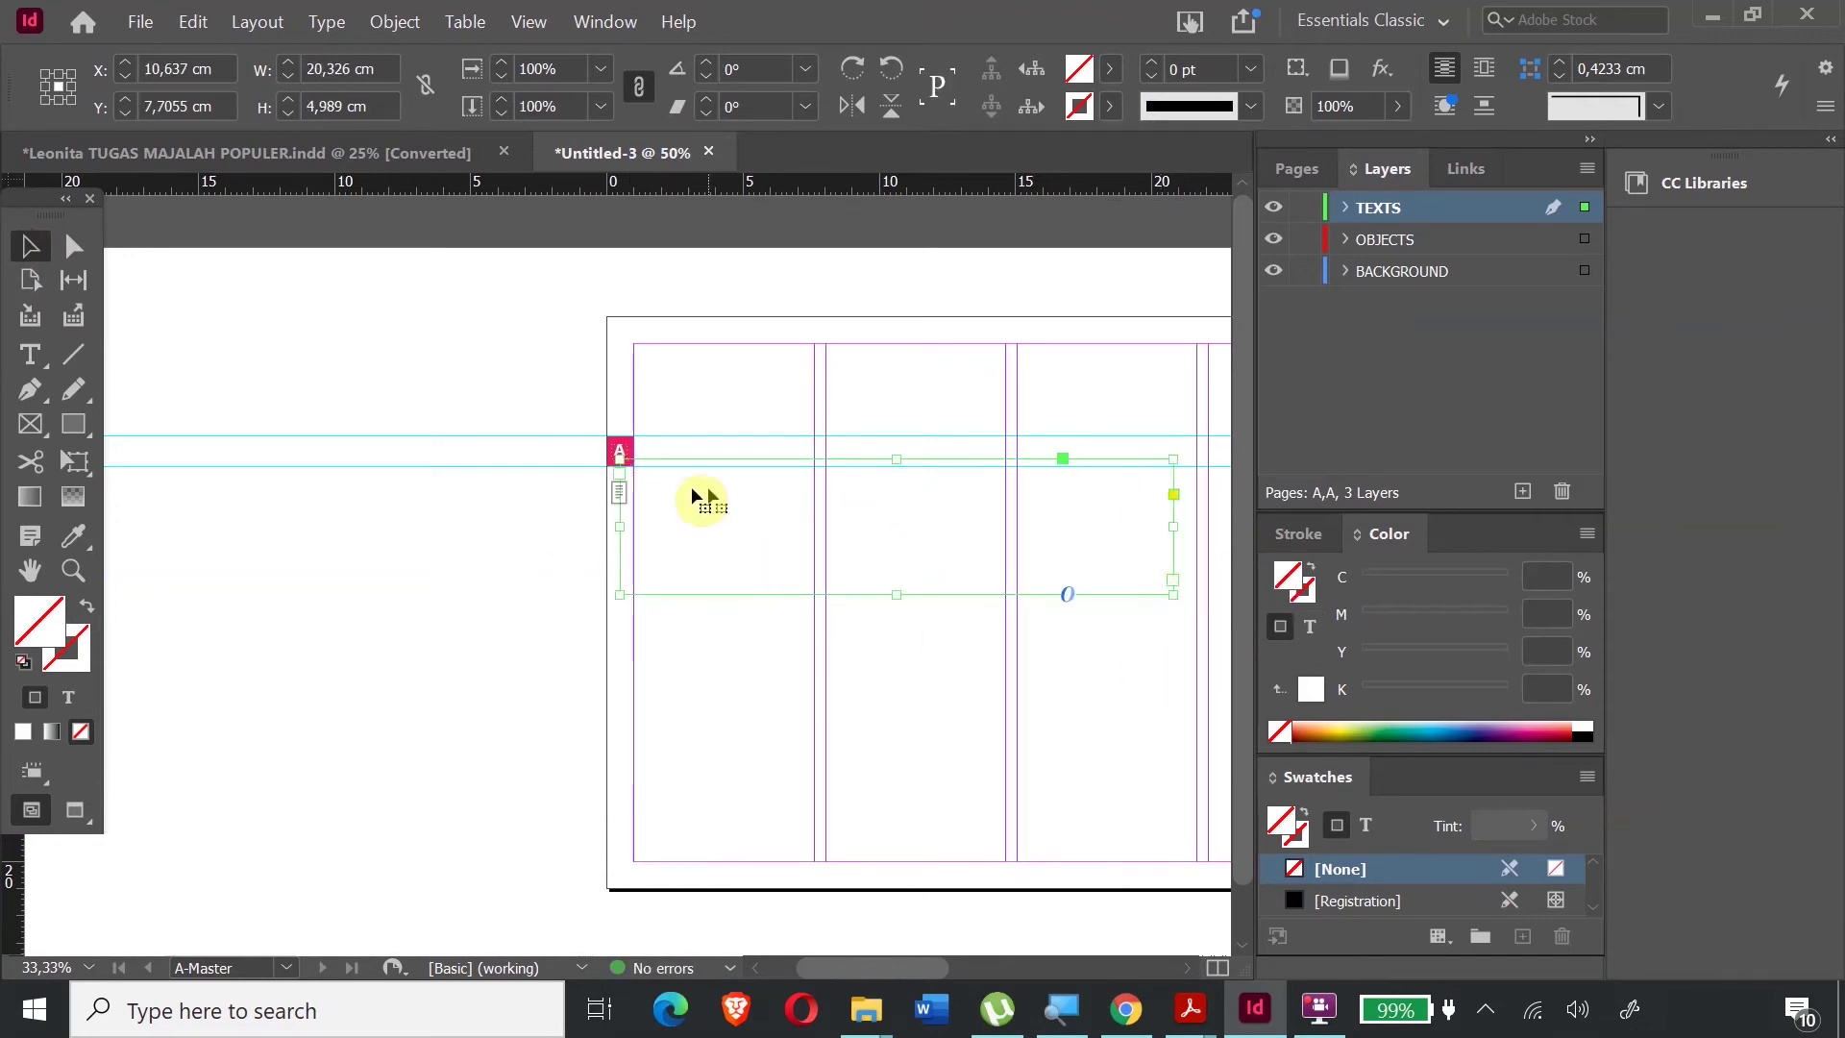
pyautogui.moveTo(924, 468); pyautogui.dragTo(1211, 564)
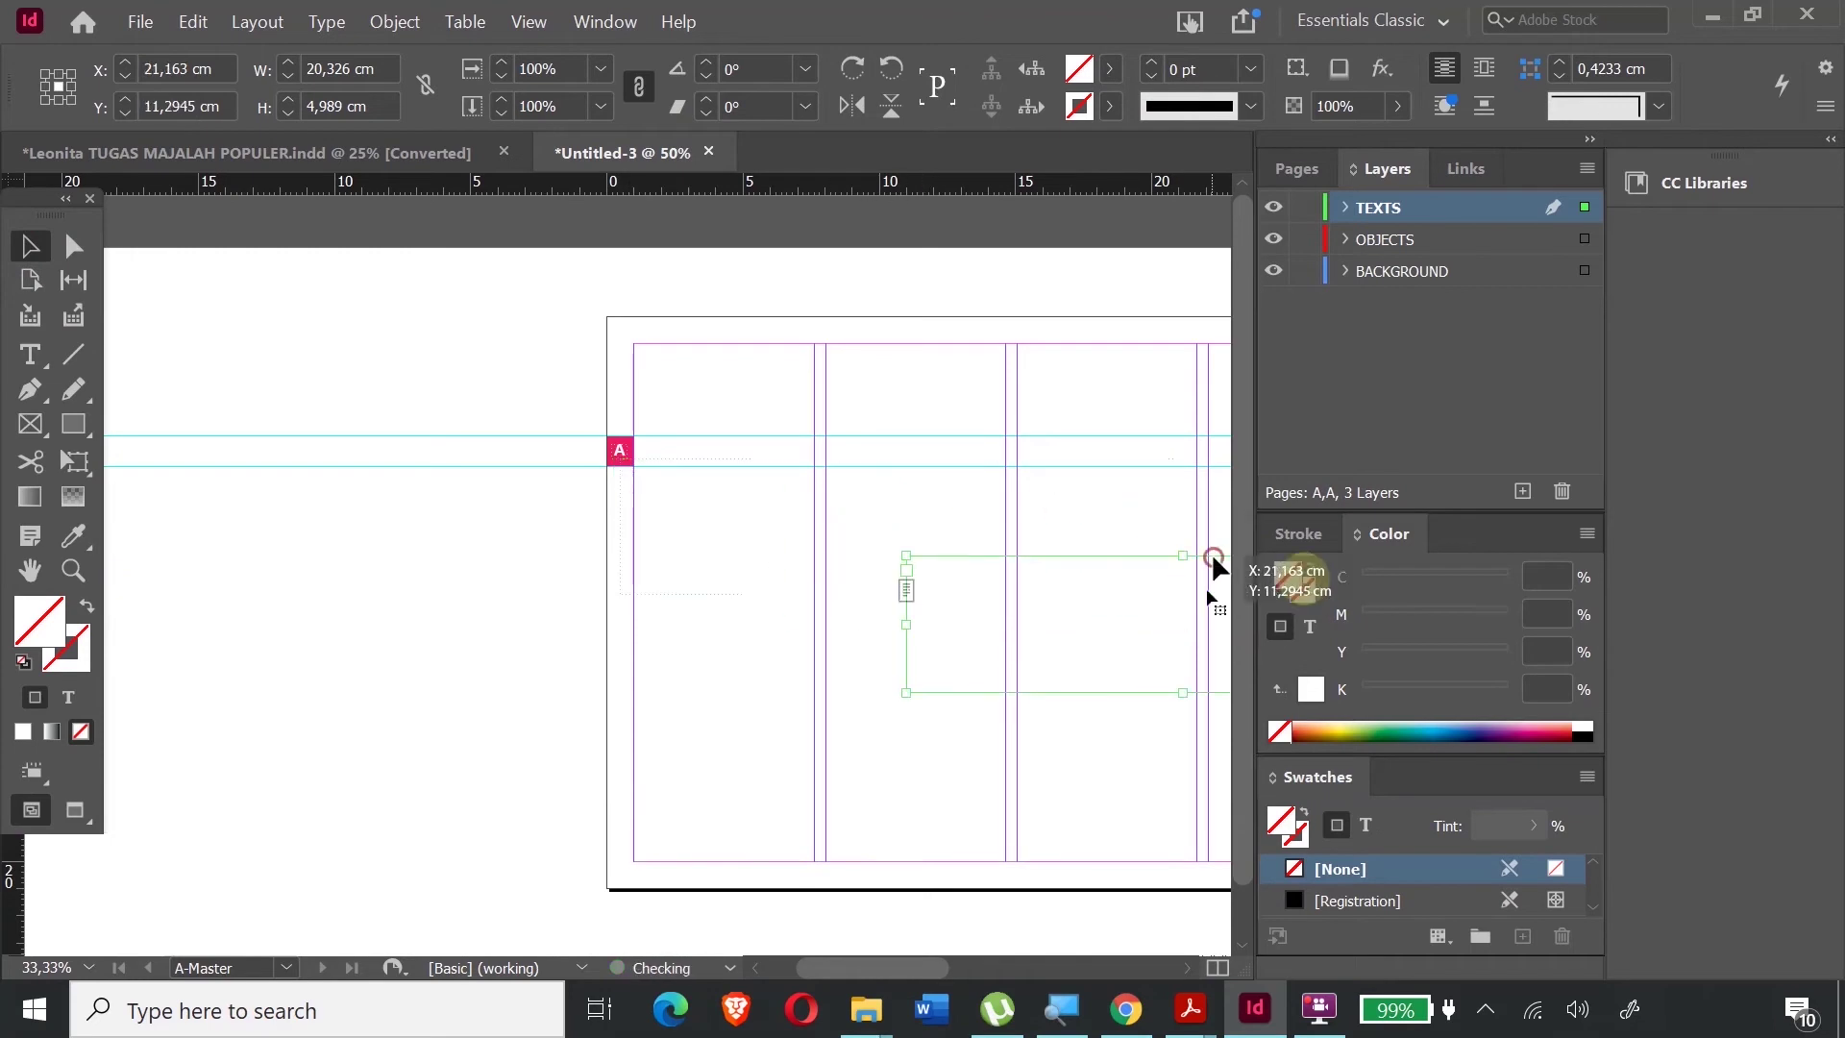
pyautogui.moveTo(921, 980); pyautogui.dragTo(999, 978)
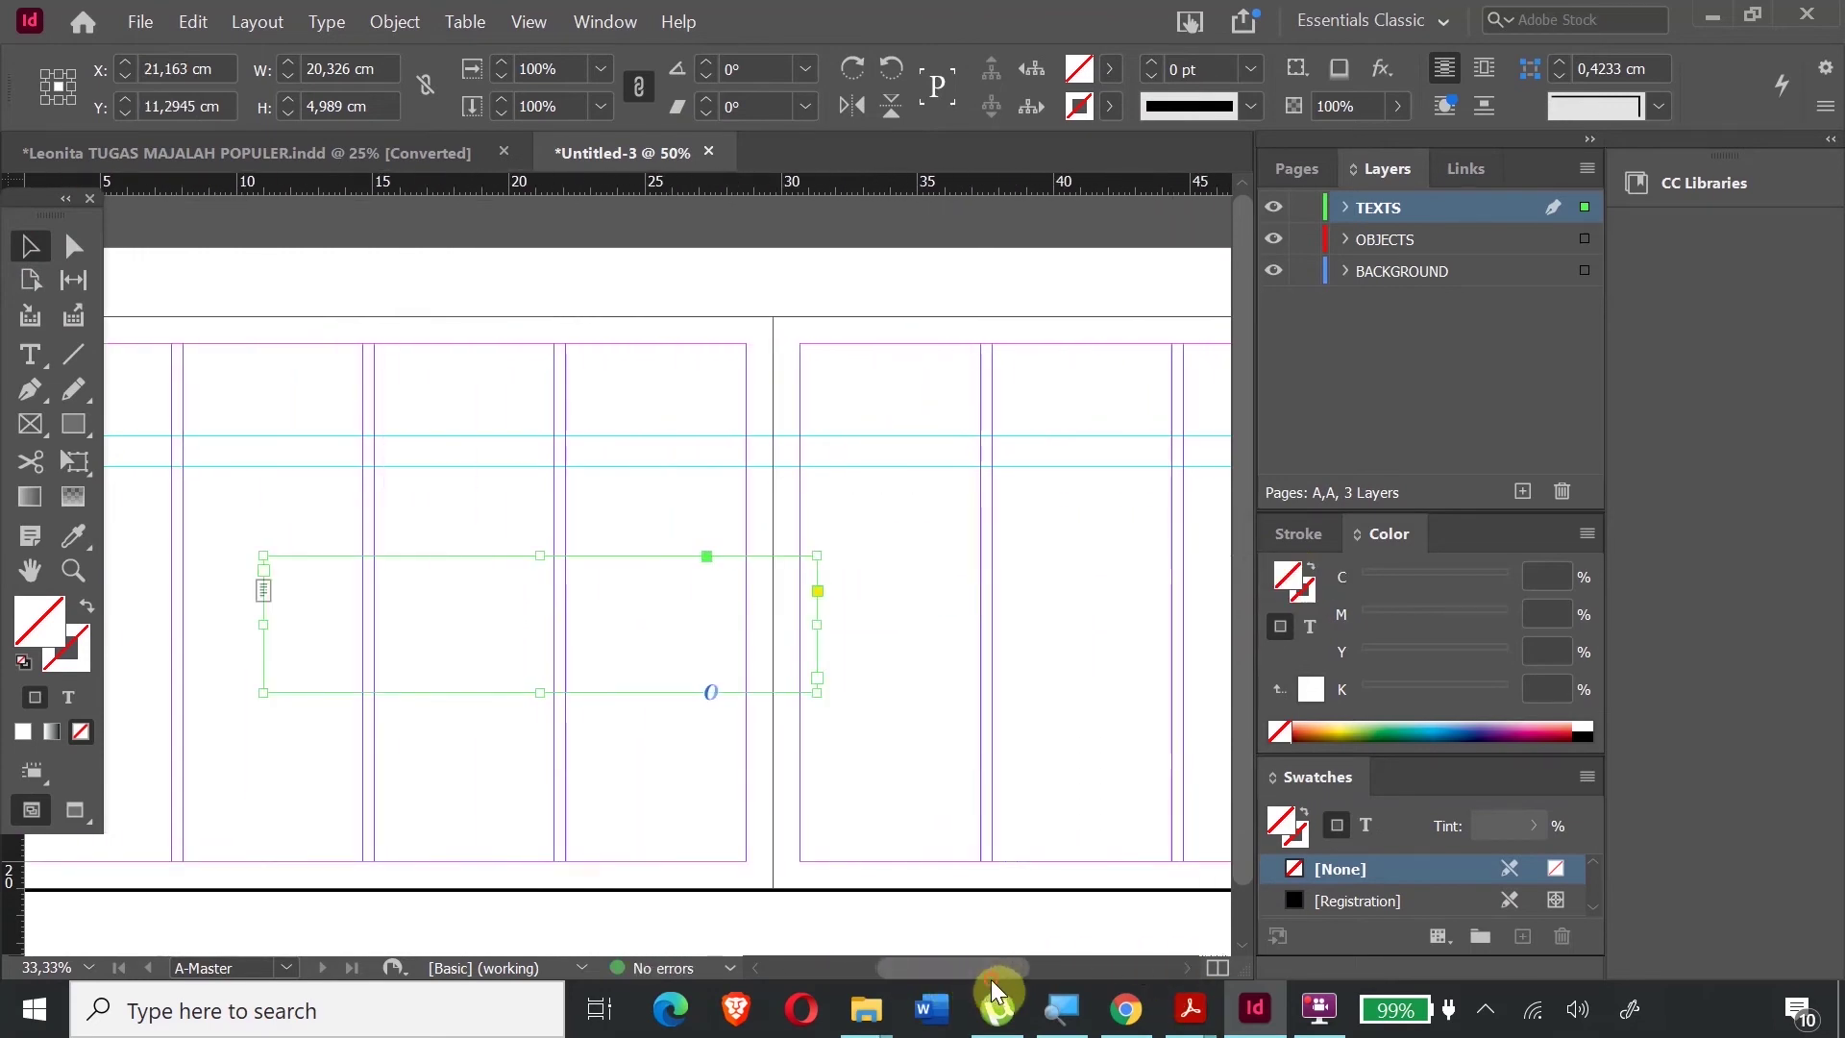
pyautogui.moveTo(554, 560); pyautogui.dragTo(1164, 534)
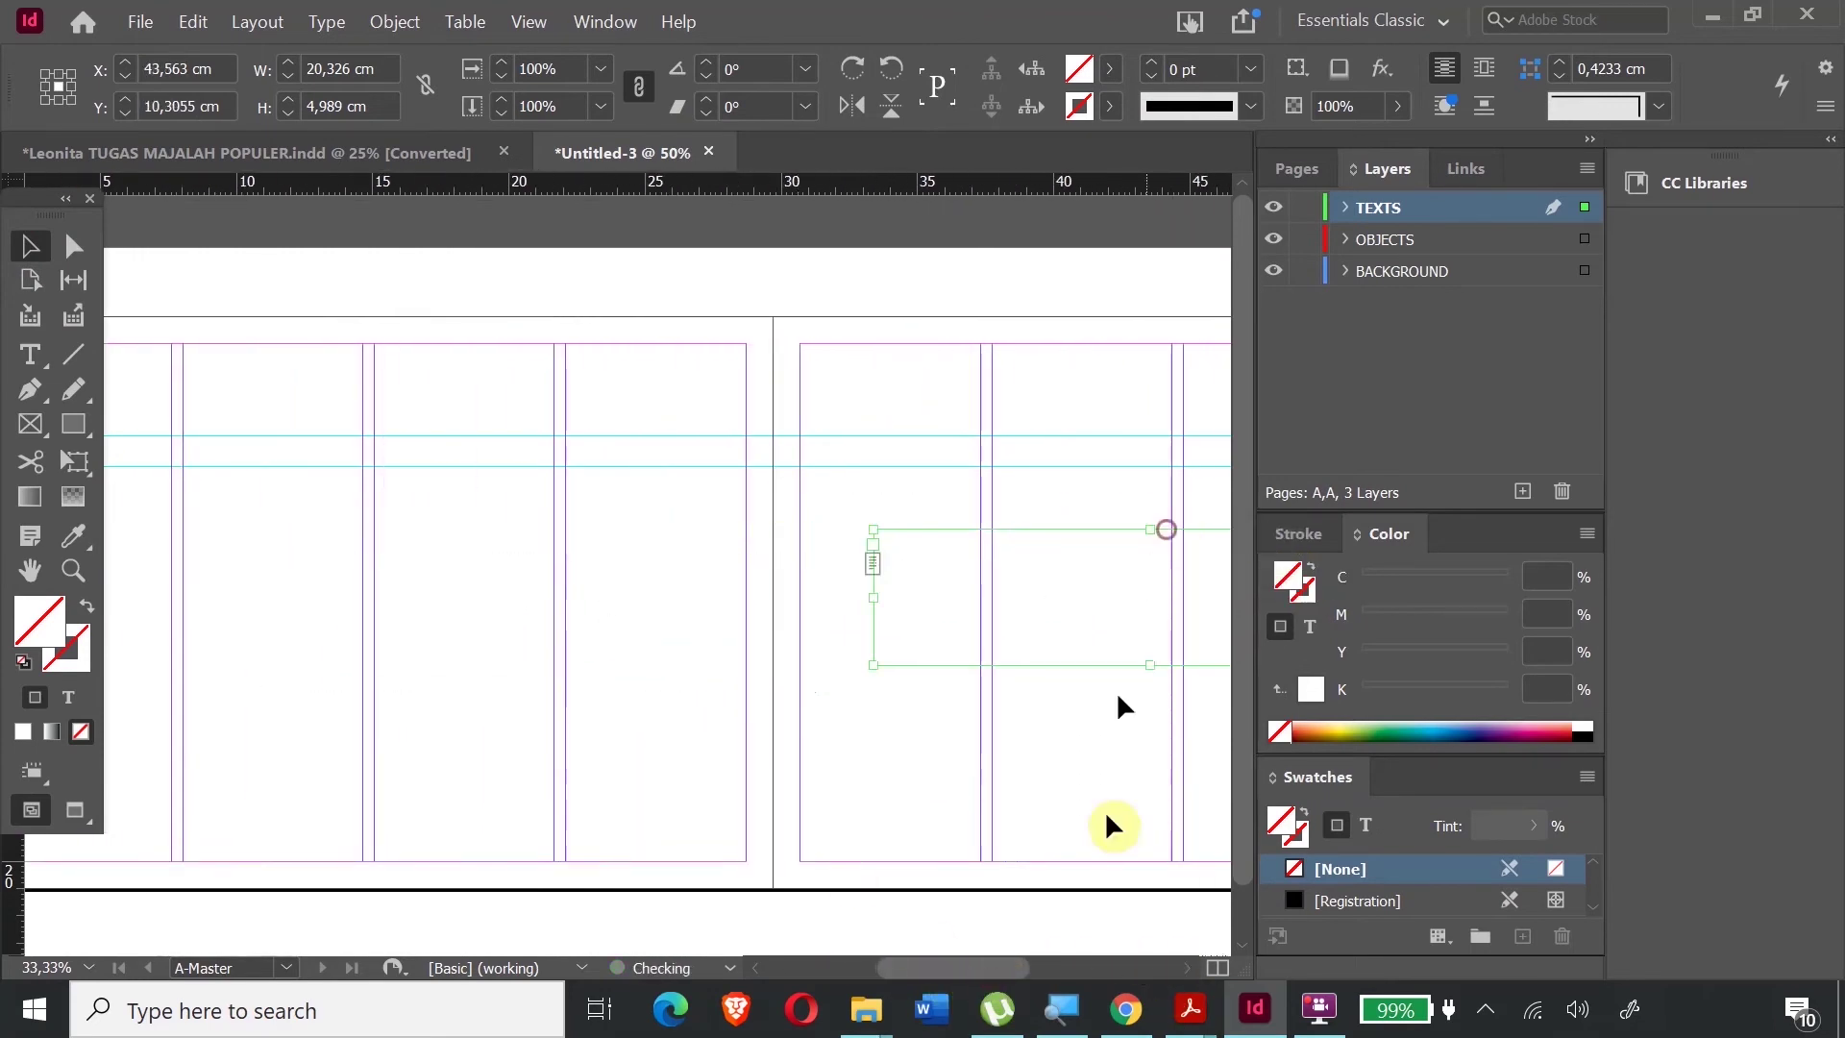
pyautogui.moveTo(949, 968); pyautogui.dragTo(1021, 966)
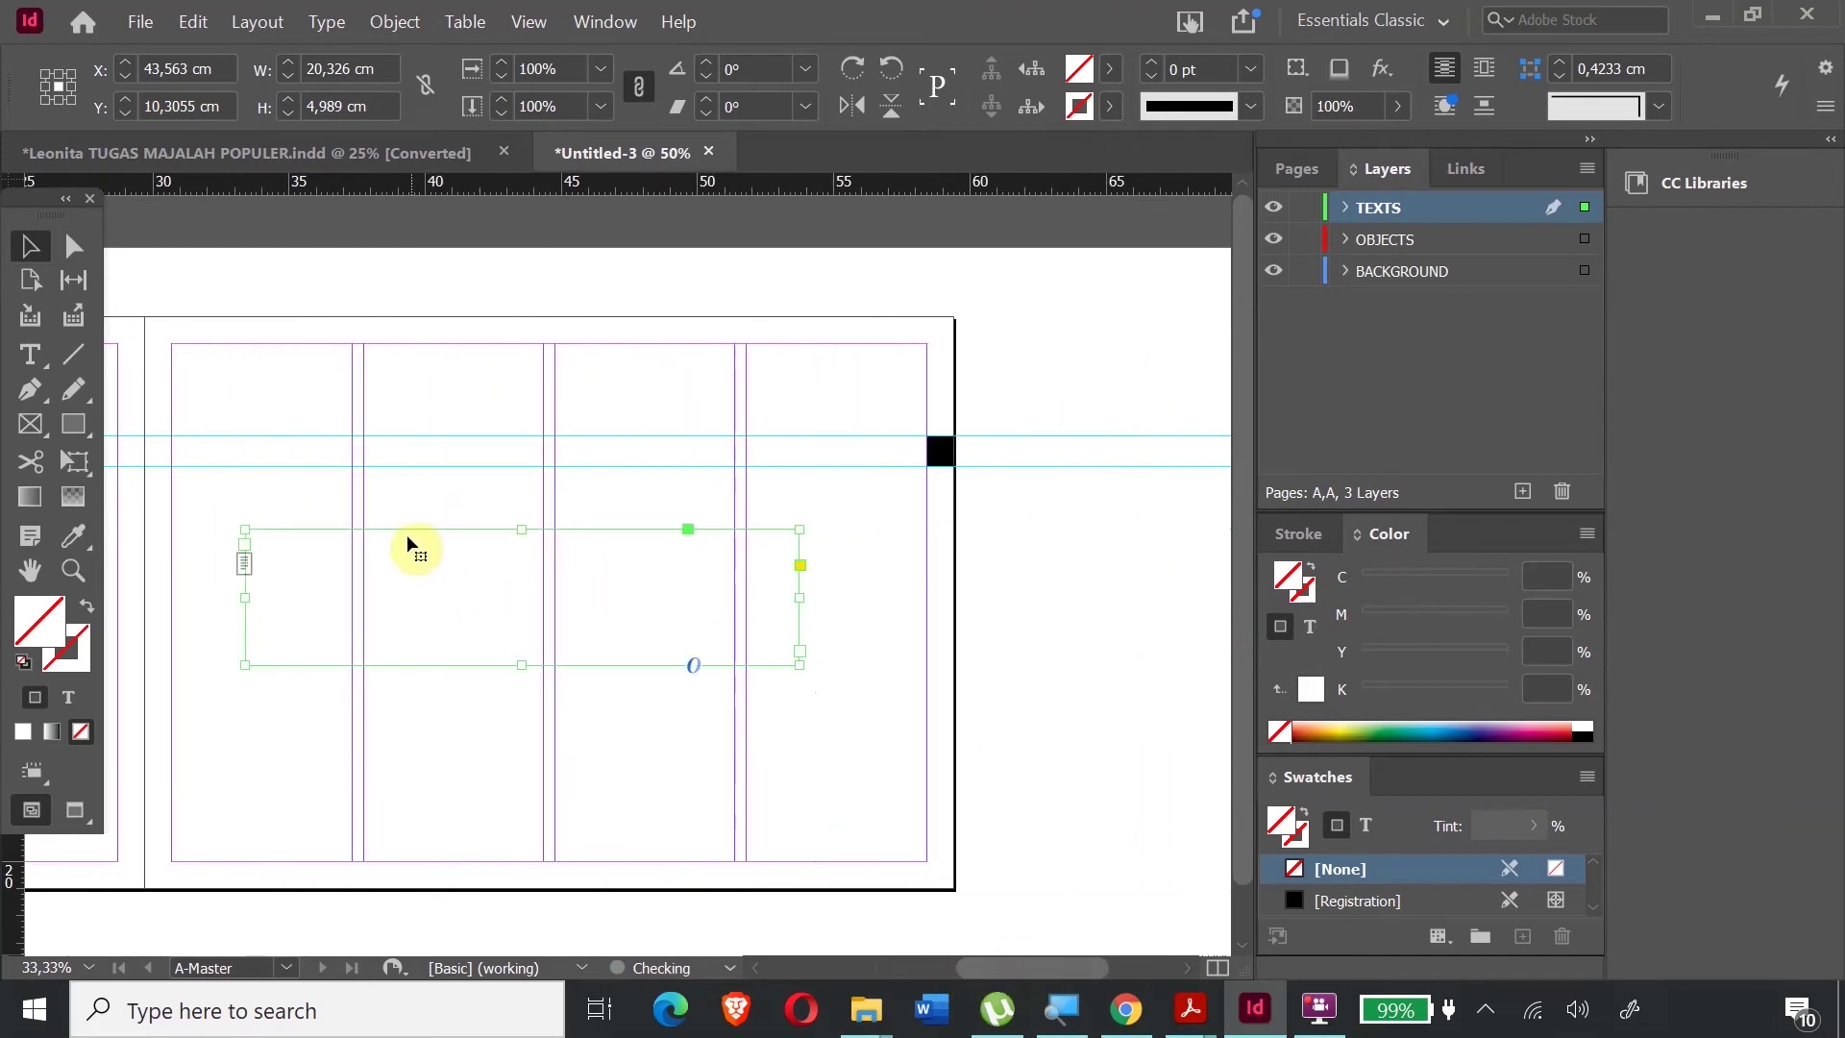
pyautogui.moveTo(406, 523); pyautogui.dragTo(1080, 434)
# - Shrink the duplicate page-number frame to about 1.9 × 1.4 cm and place it over the black rectangle
pyautogui.moveTo(1103, 577); pyautogui.dragTo(926, 580)
pyautogui.moveTo(746, 502); pyautogui.dragTo(1104, 503)
pyautogui.moveTo(1161, 435); pyautogui.dragTo(904, 480)
pyautogui.moveTo(1044, 548); pyautogui.dragTo(900, 547)
pyautogui.moveTo(865, 622); pyautogui.dragTo(952, 467)
# - Position the duplicate page number inside the black rectangle and reduce its frame to about 0.75 × 0.59 cm
pyautogui.click(73, 573)
pyautogui.moveTo(894, 400); pyautogui.dragTo(1083, 539)
pyautogui.click(43, 248)
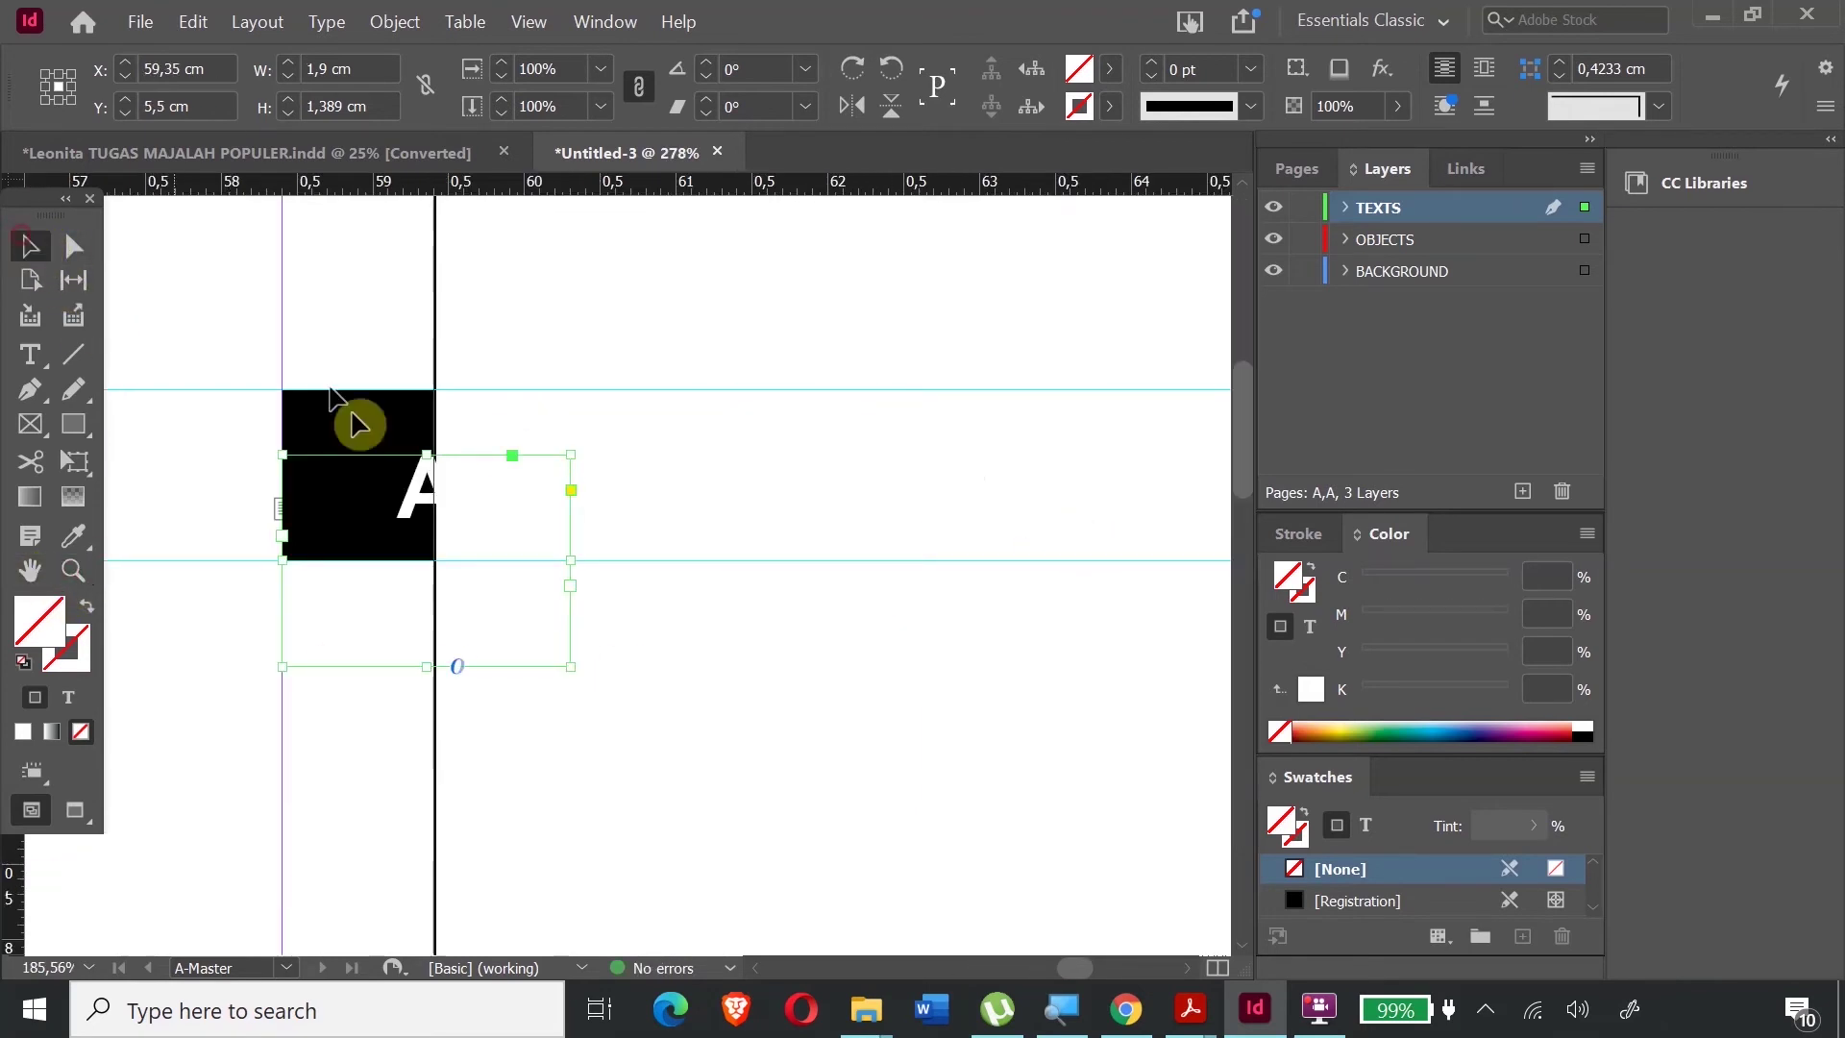
pyautogui.moveTo(422, 496); pyautogui.dragTo(365, 495)
pyautogui.moveTo(218, 541); pyautogui.dragTo(301, 541)
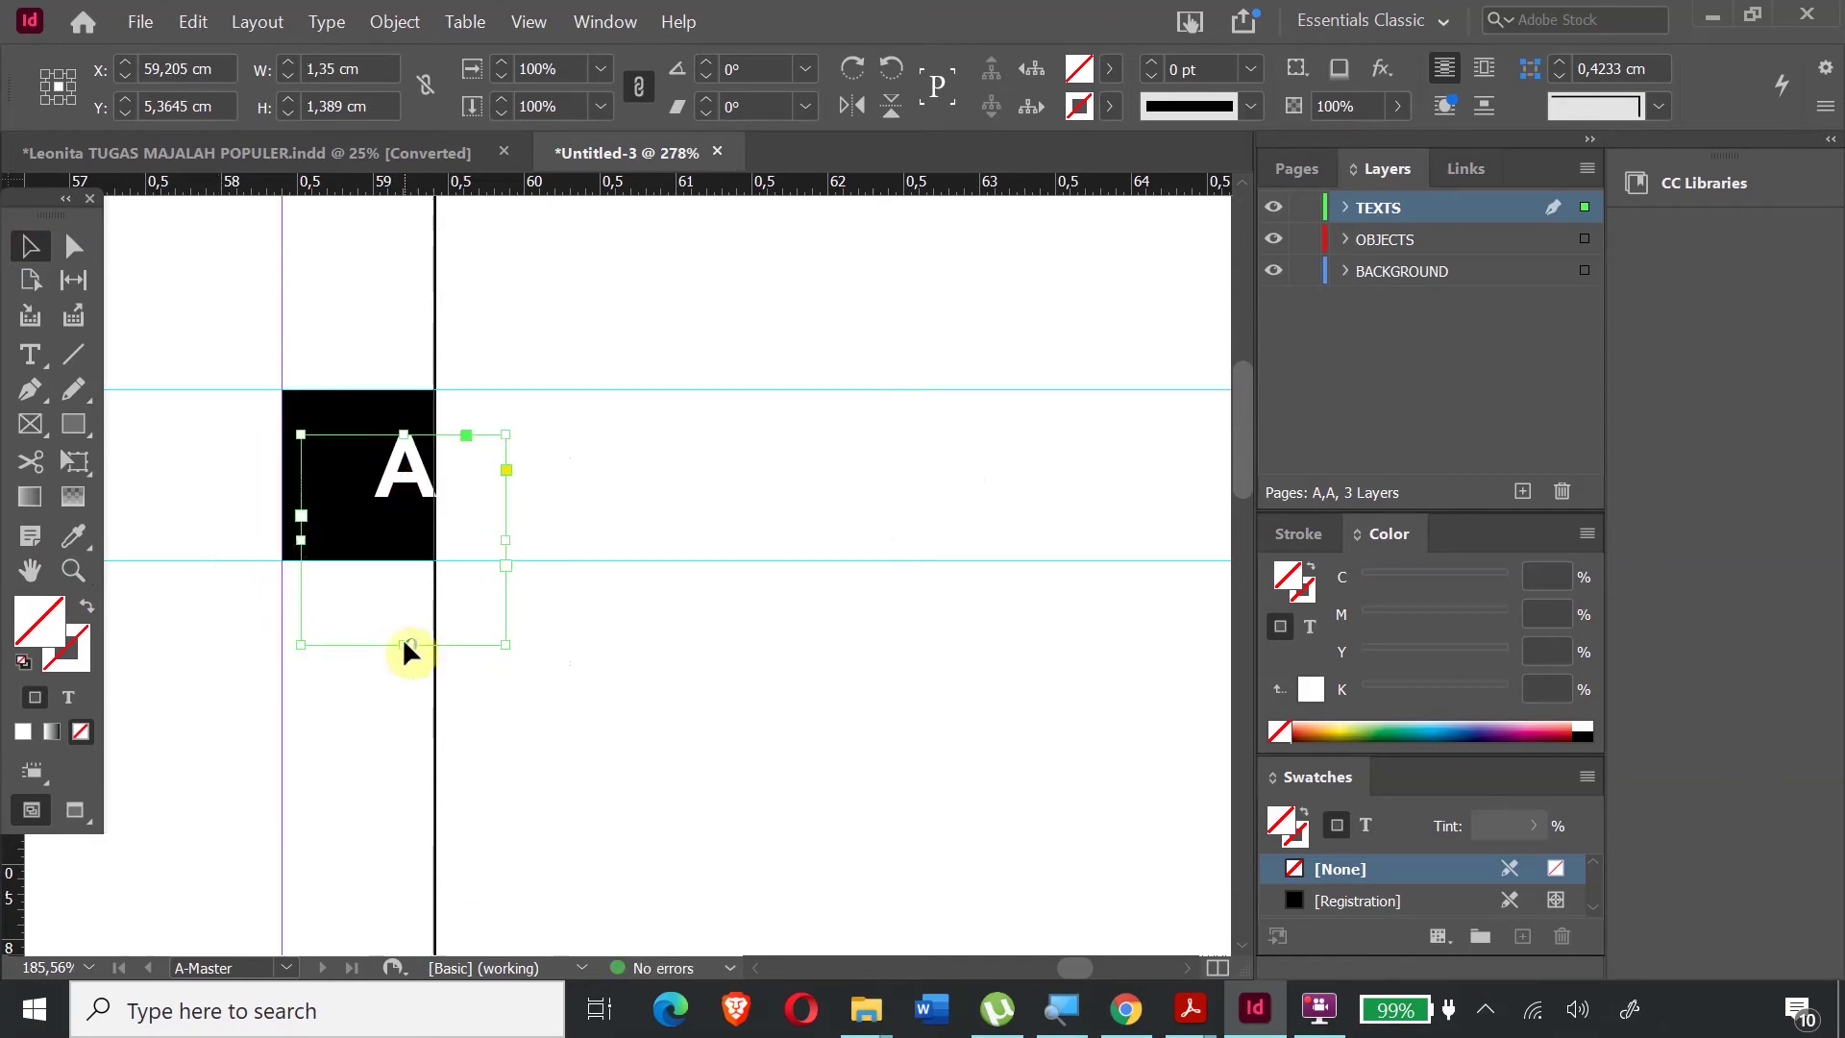
pyautogui.moveTo(509, 542); pyautogui.dragTo(415, 543)
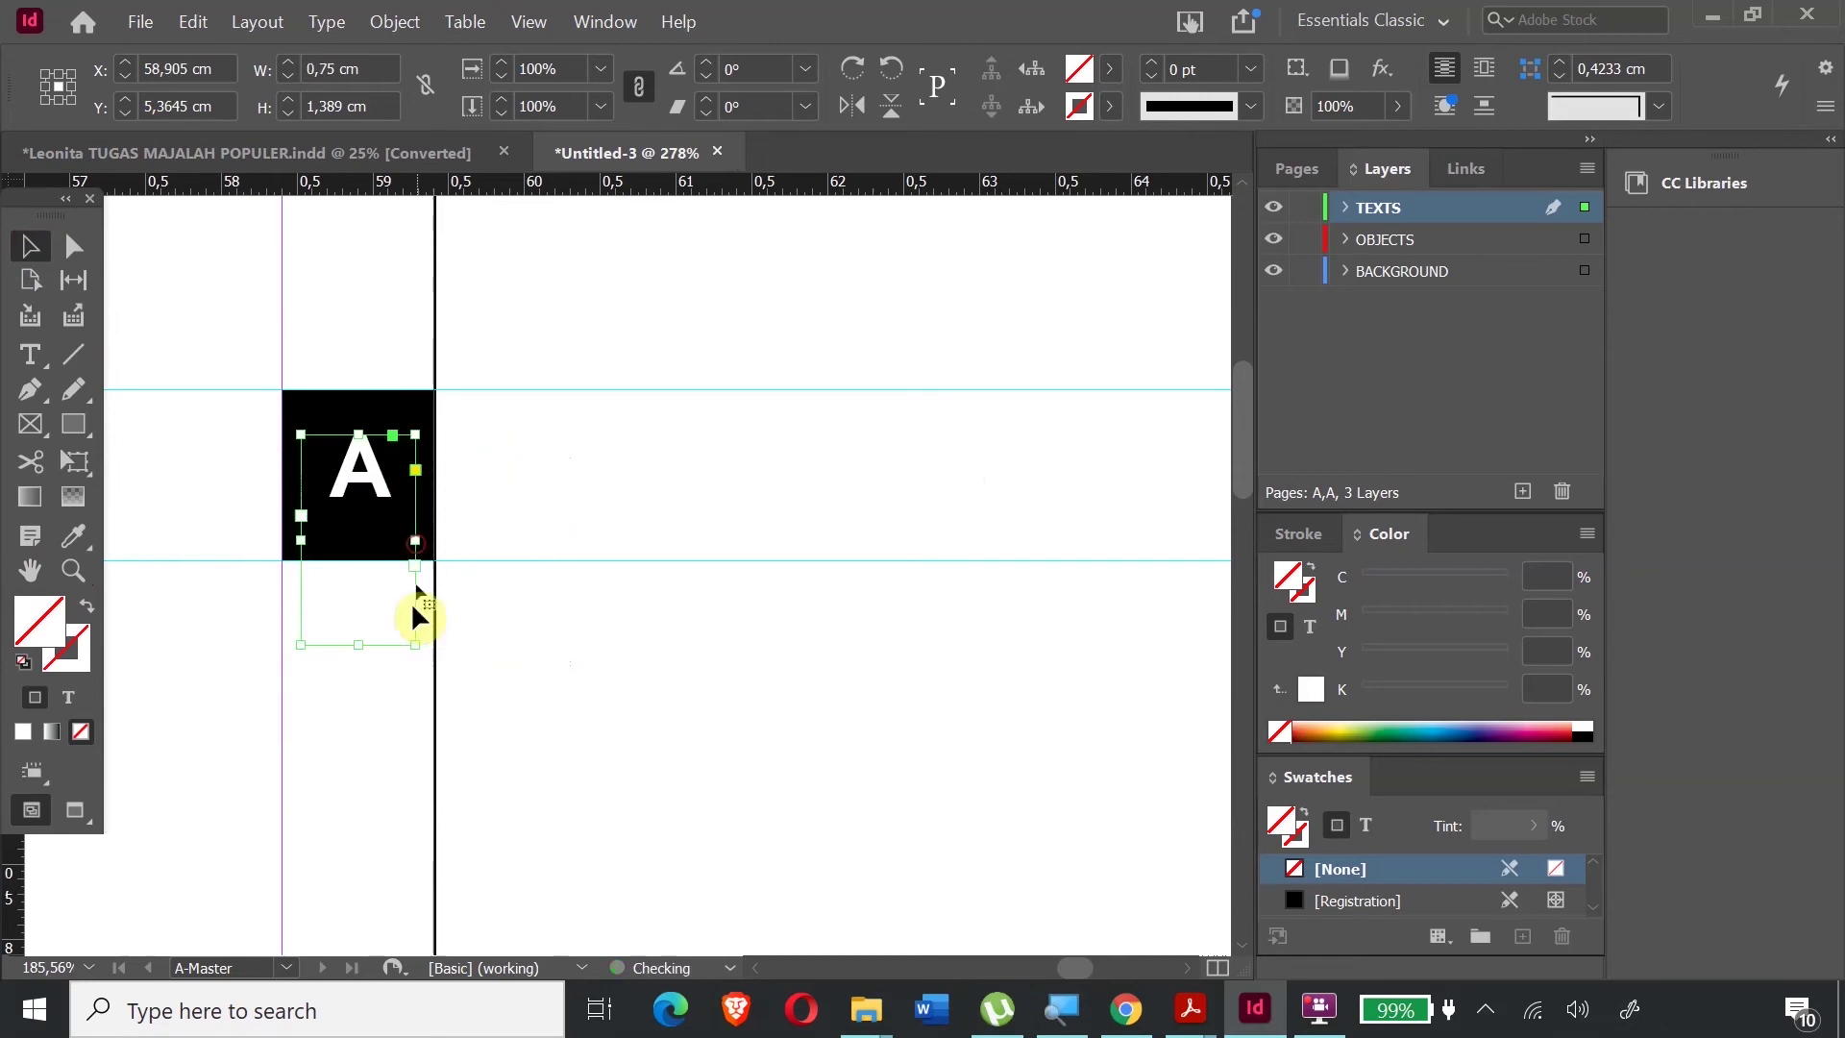
pyautogui.moveTo(363, 643); pyautogui.dragTo(362, 524)
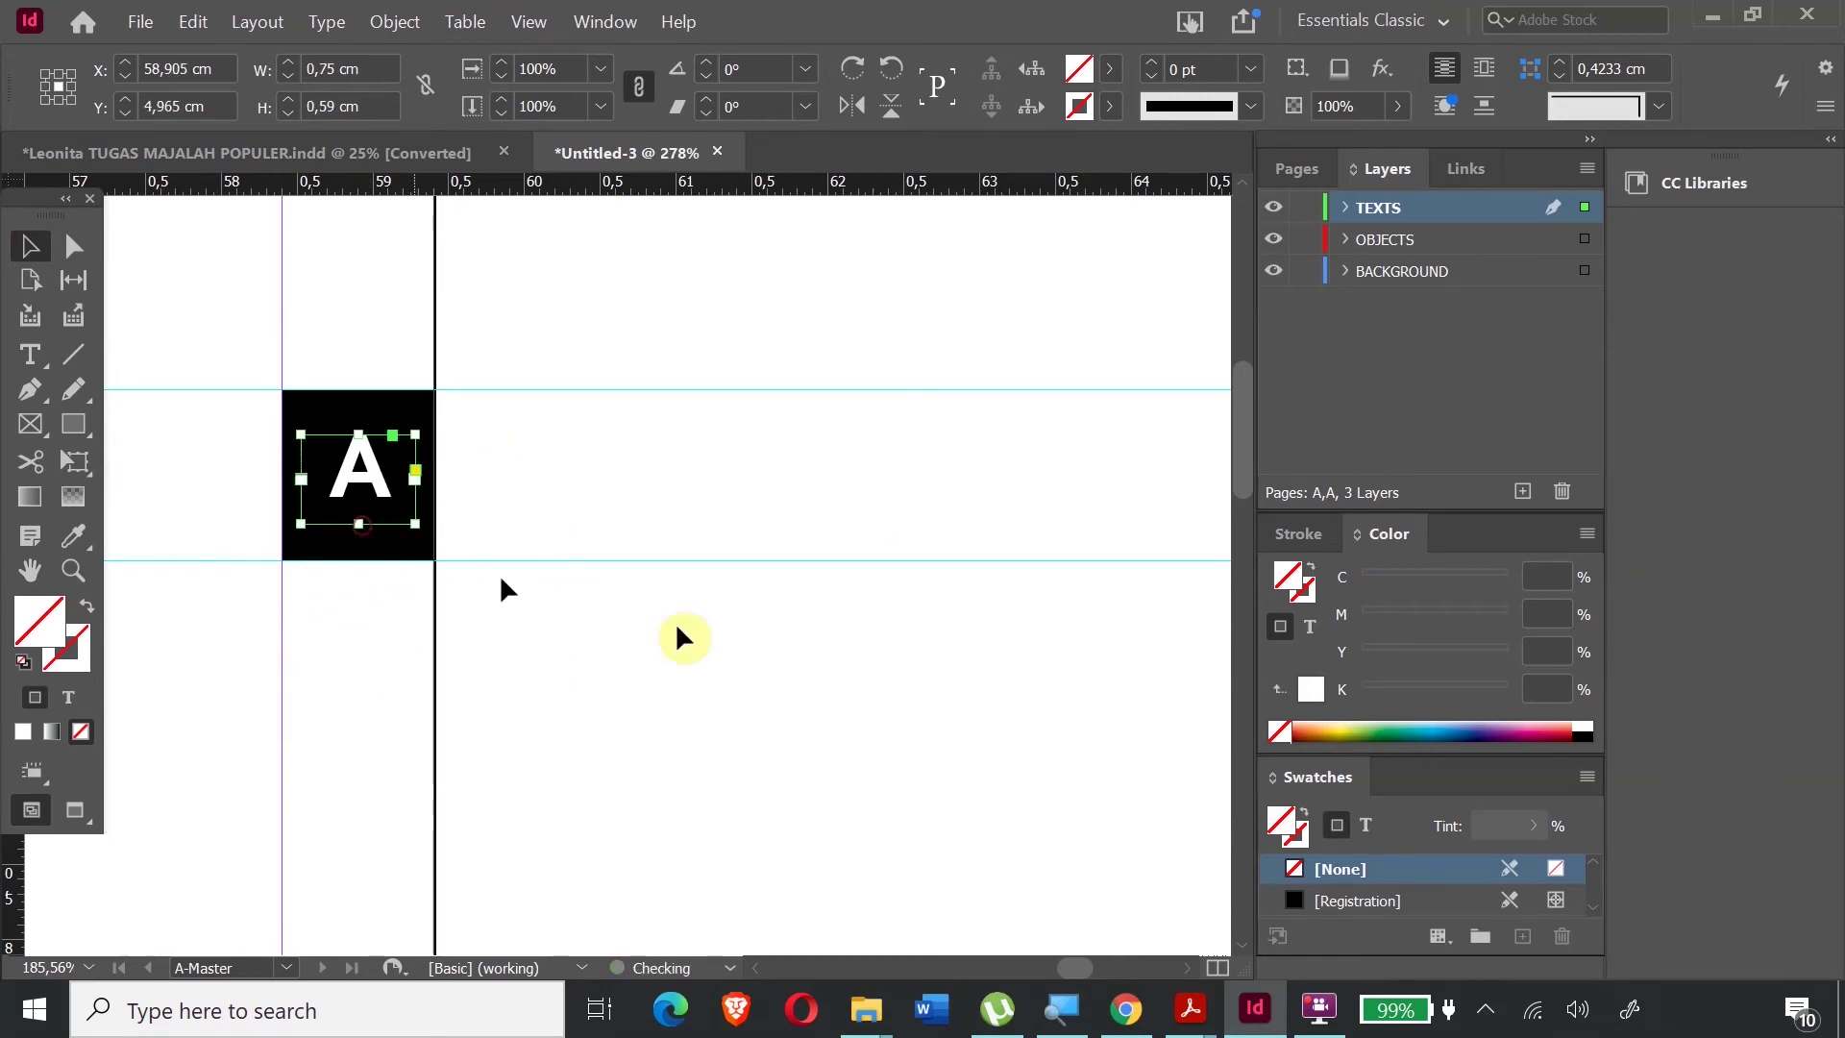
pyautogui.click(760, 728)
# - Add a horizontal guide at 4.7 cm across the master spread, level with the page number on the pink rectangle
pyautogui.hotkey('ctrl', '0')
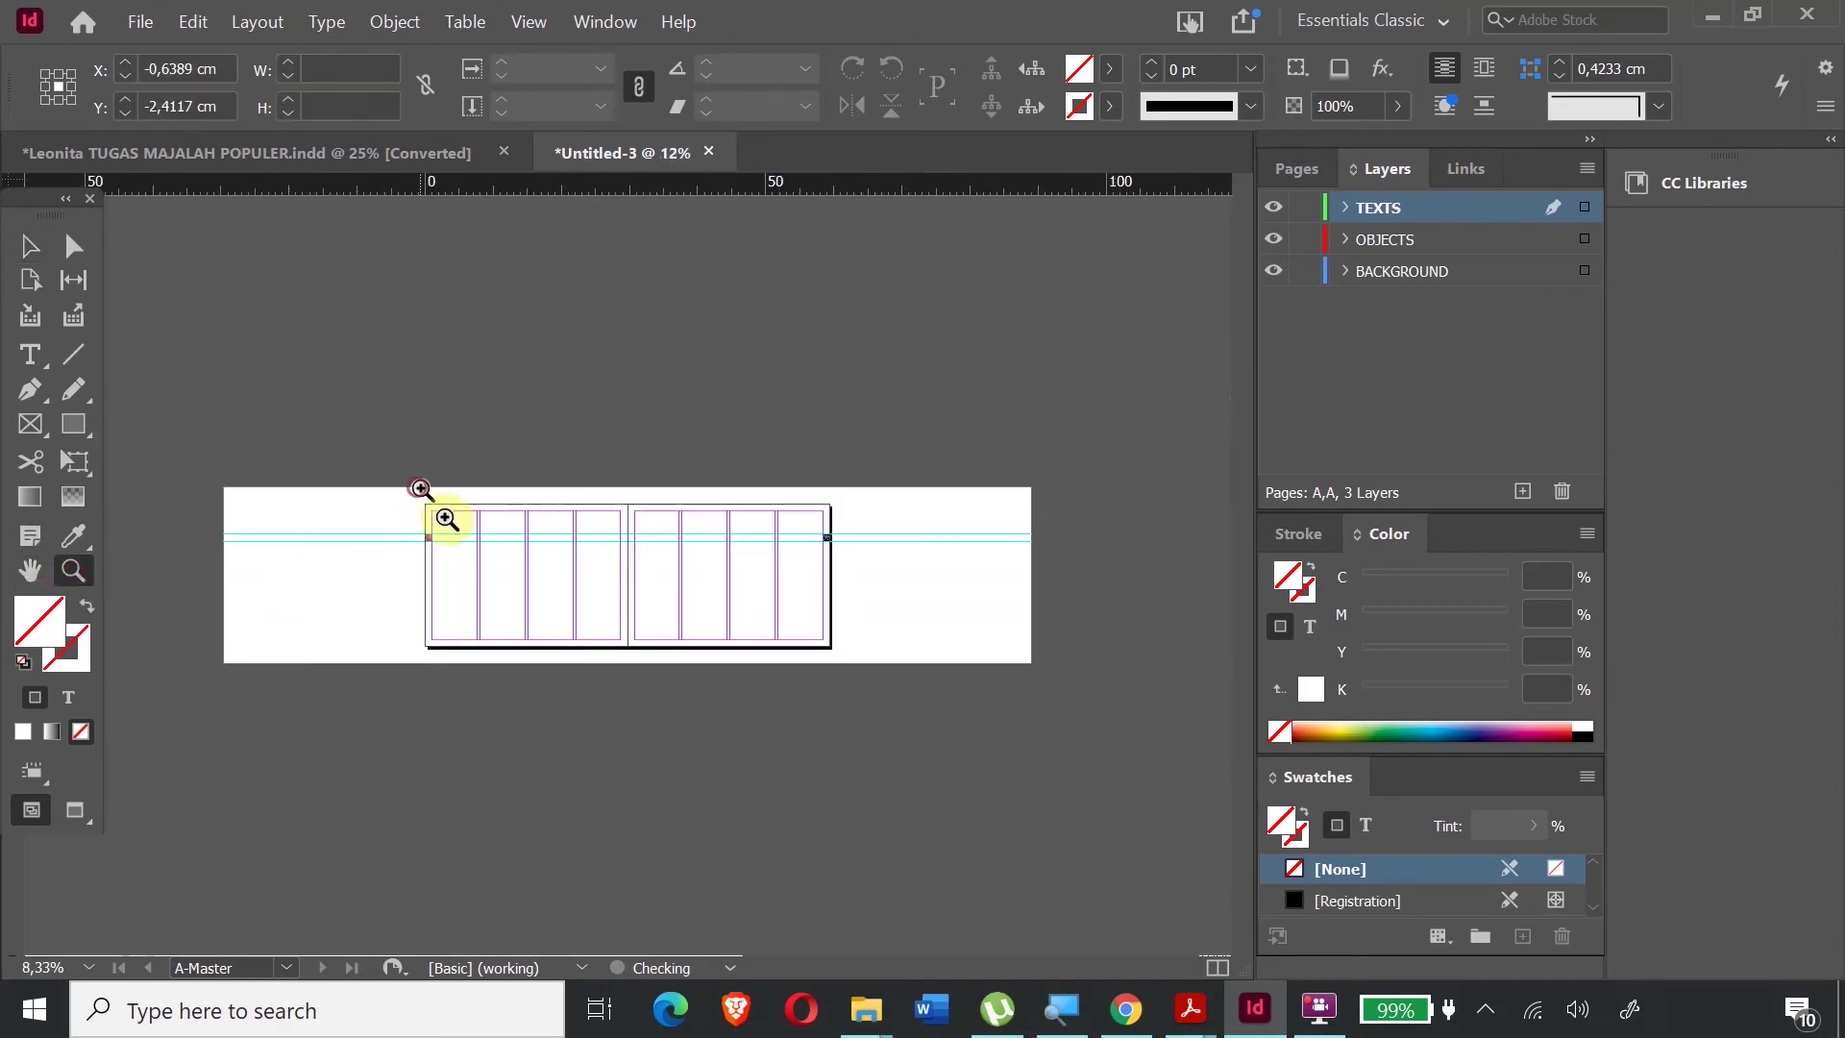
pyautogui.moveTo(424, 503); pyautogui.dragTo(501, 604)
pyautogui.moveTo(292, 185); pyautogui.dragTo(259, 585)
# - Nudge the page-number frame on the black rectangle down so its top edge lines up with the 4.7 cm guide
pyautogui.moveTo(890, 970); pyautogui.dragTo(1092, 978)
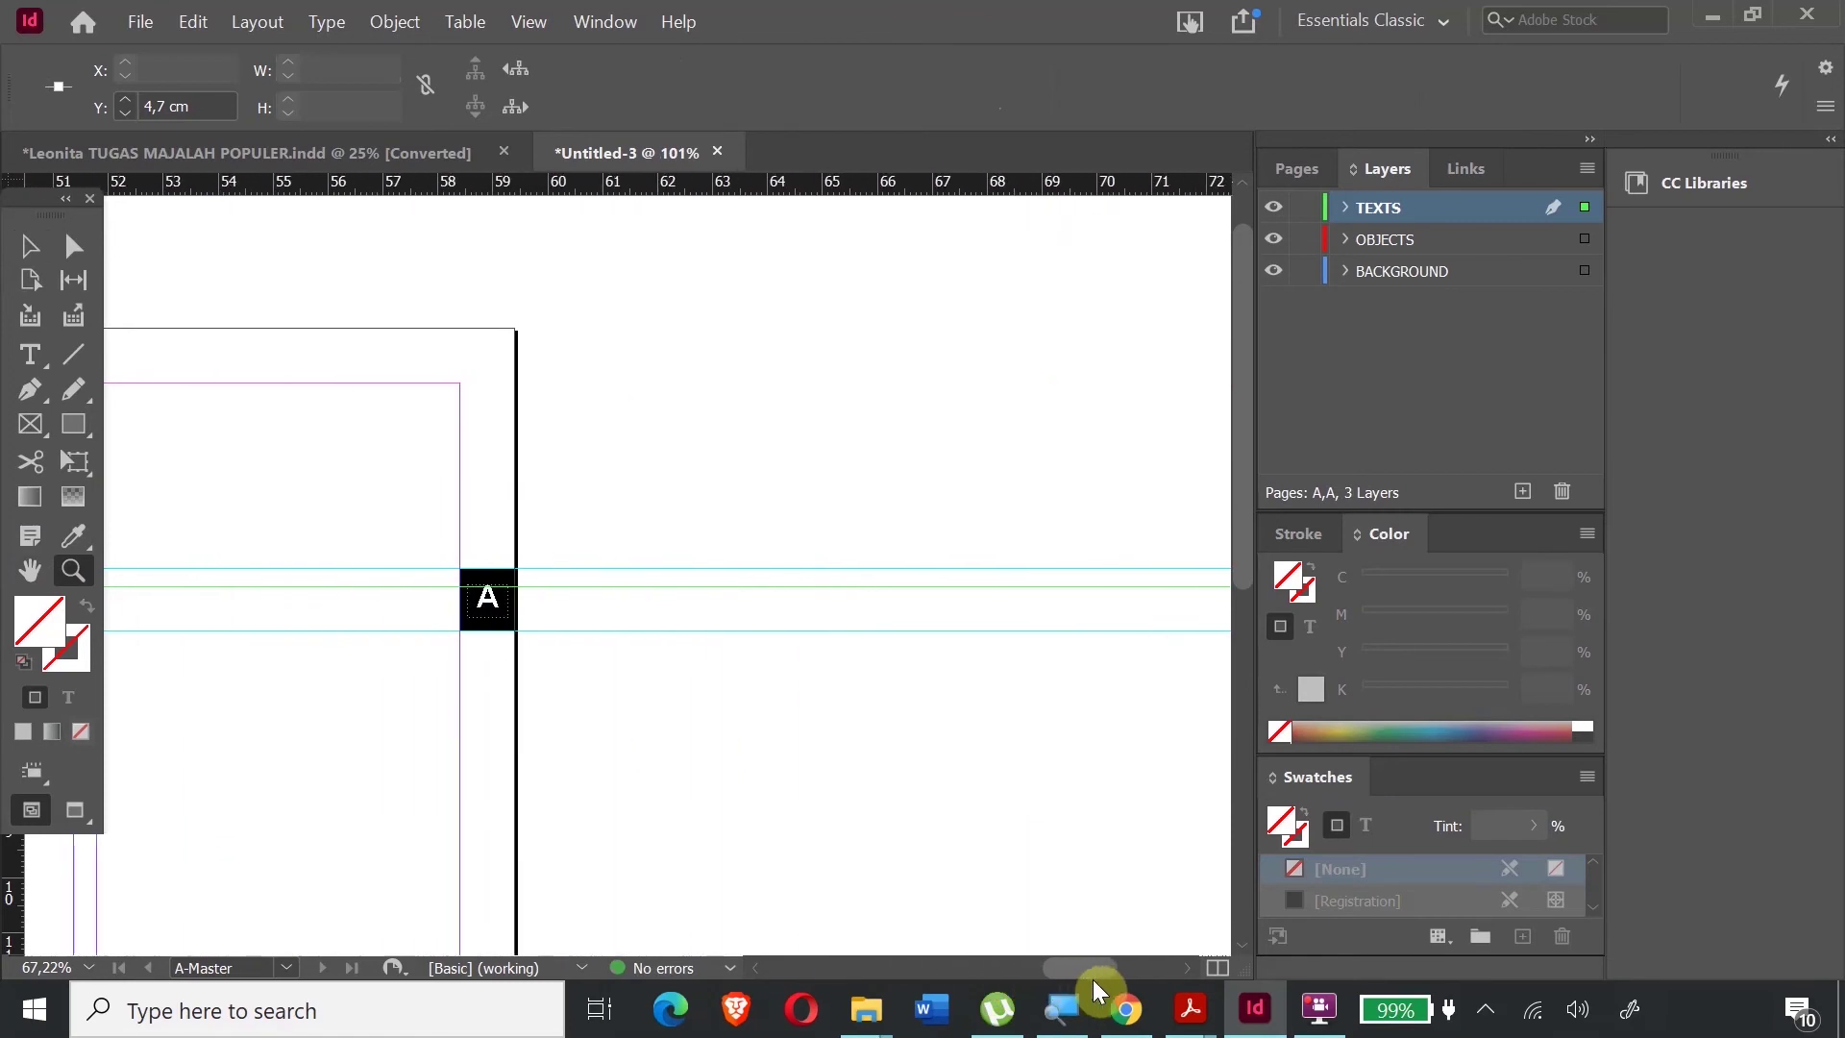
pyautogui.moveTo(421, 554); pyautogui.dragTo(598, 683)
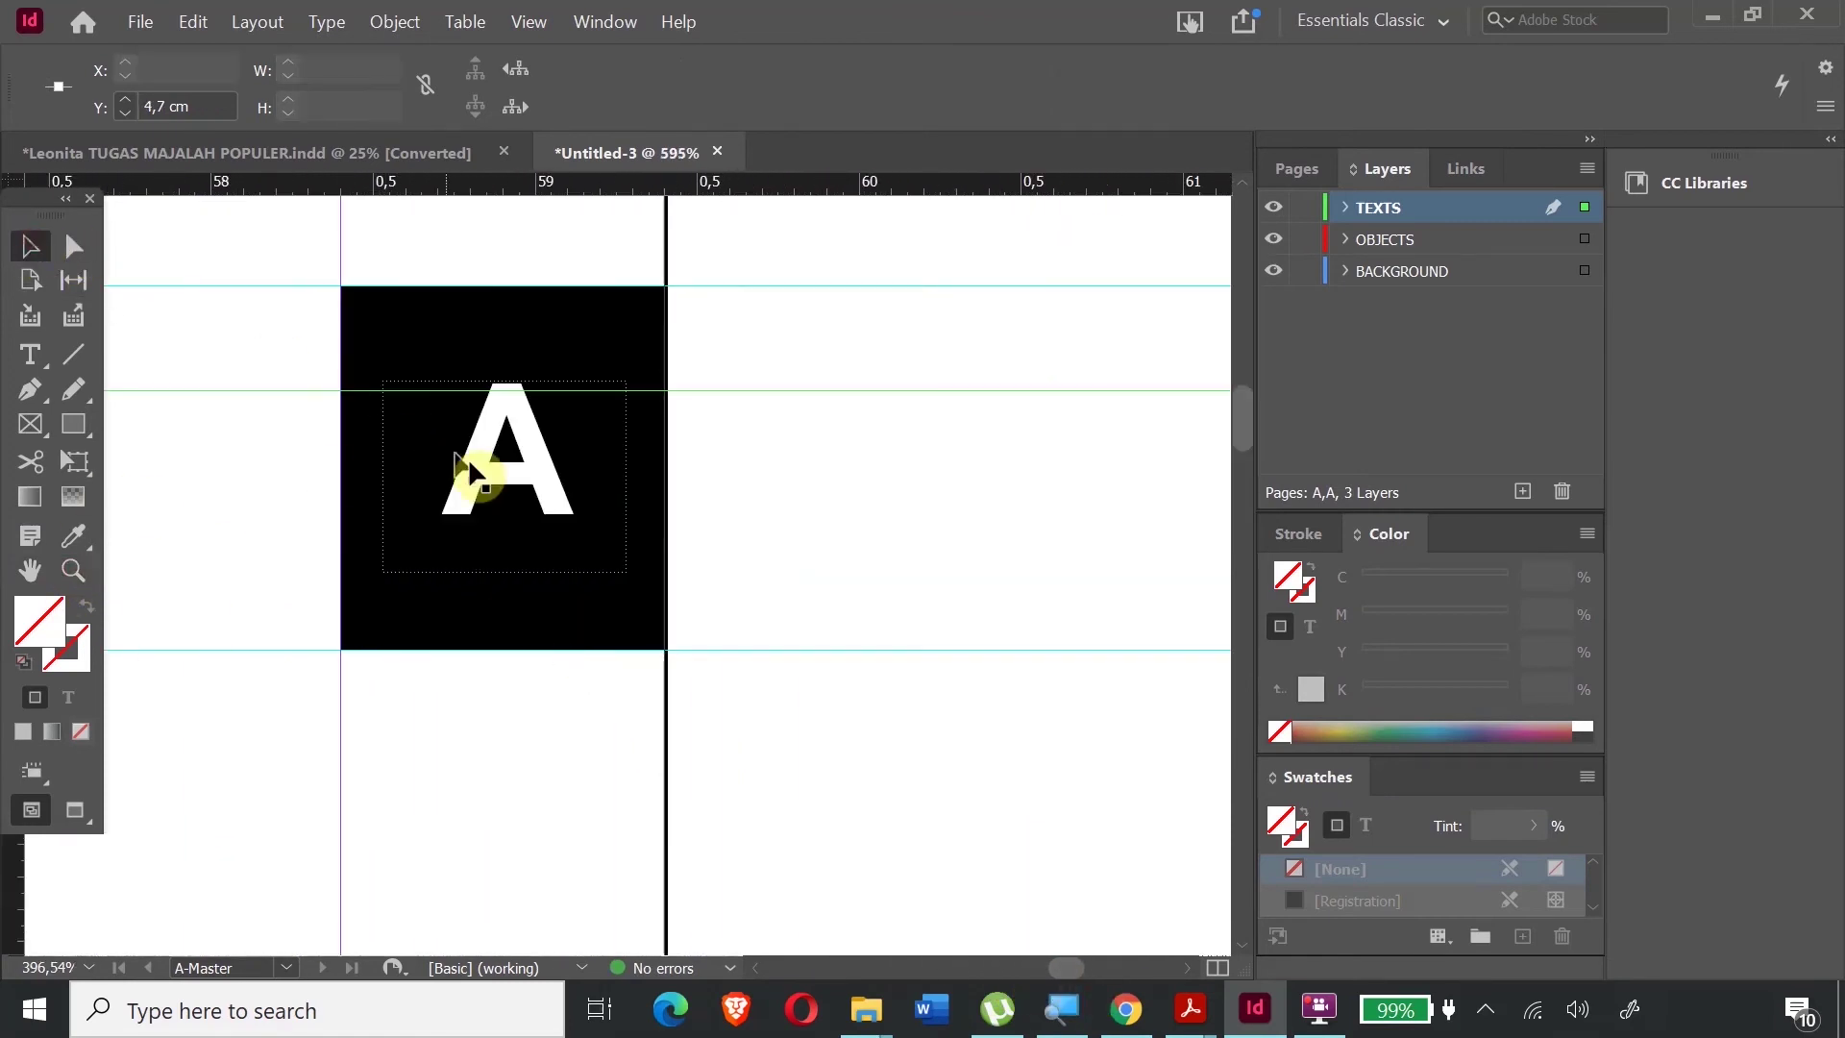
pyautogui.click(532, 465)
pyautogui.press('Down')
pyautogui.press('Down')
pyautogui.press('Up')
pyautogui.press('Up')
pyautogui.click(839, 297)
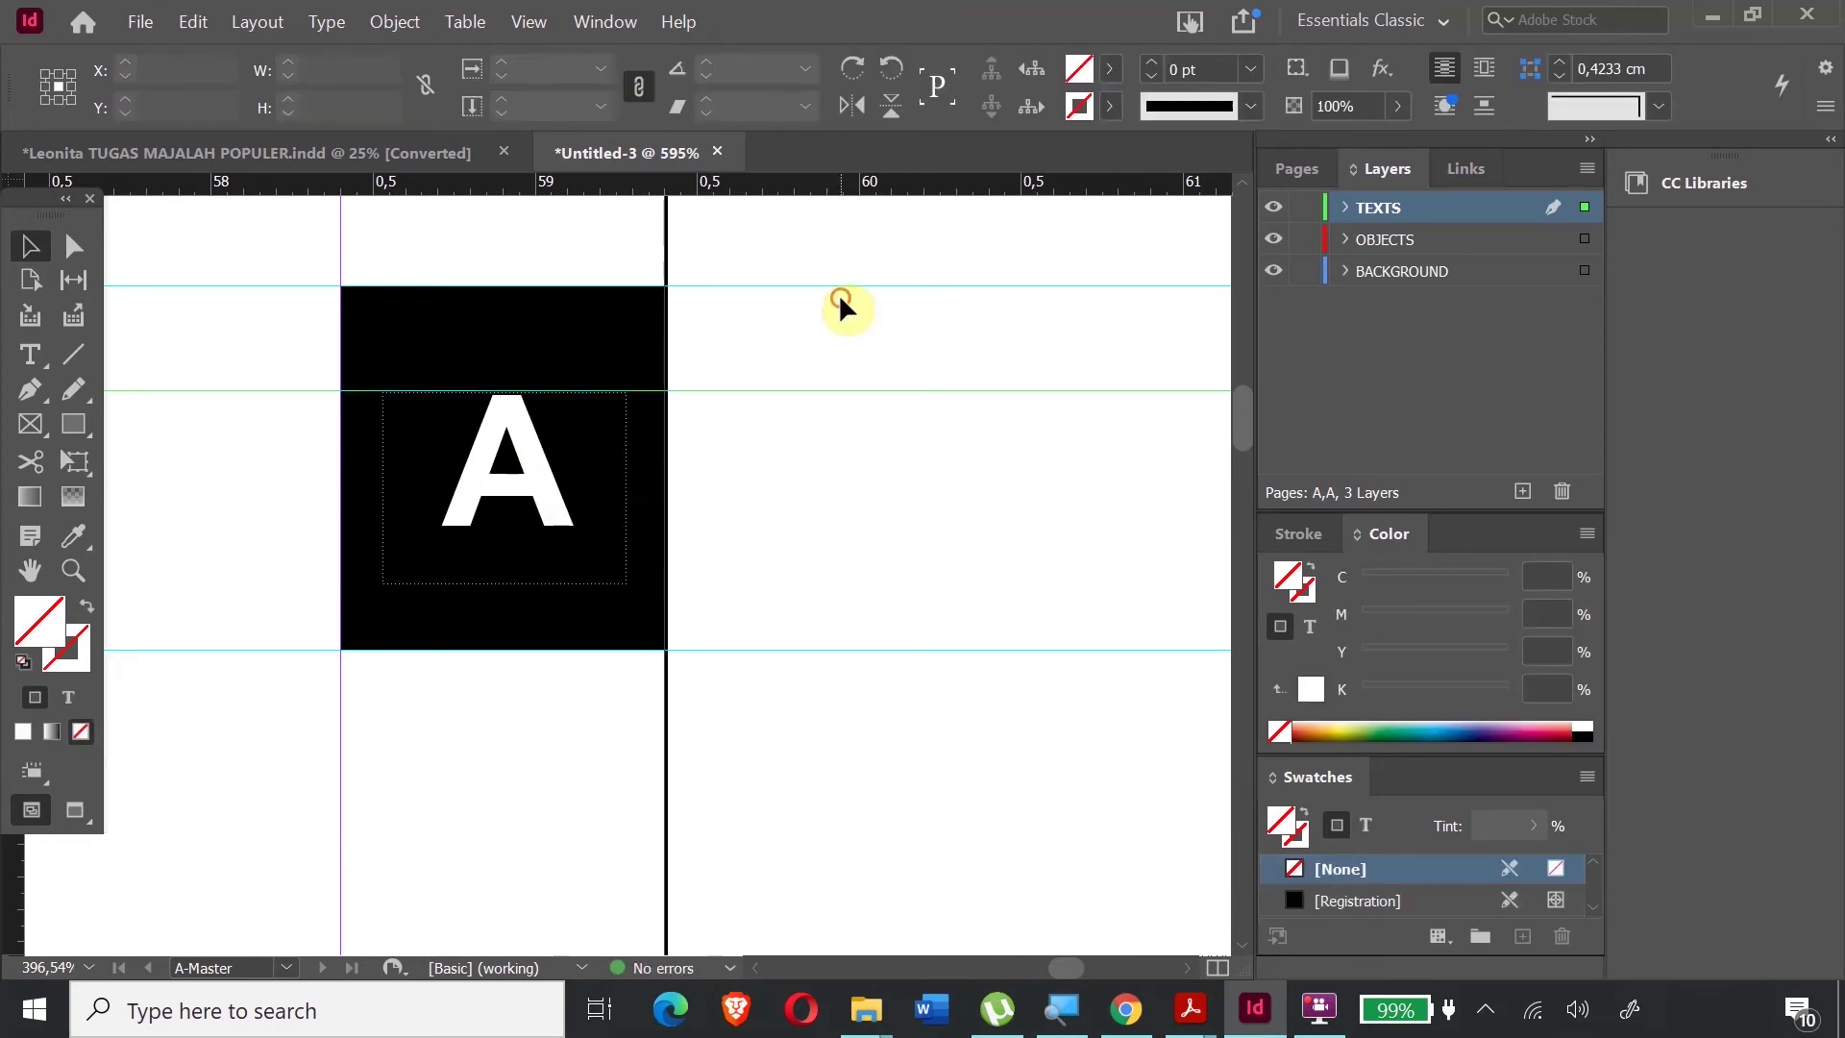
# - Shift the page-number frame on the black rectangle very slightly up and toward the spread's centre
pyautogui.moveTo(510, 451); pyautogui.dragTo(510, 448)
pyautogui.click(1064, 471)
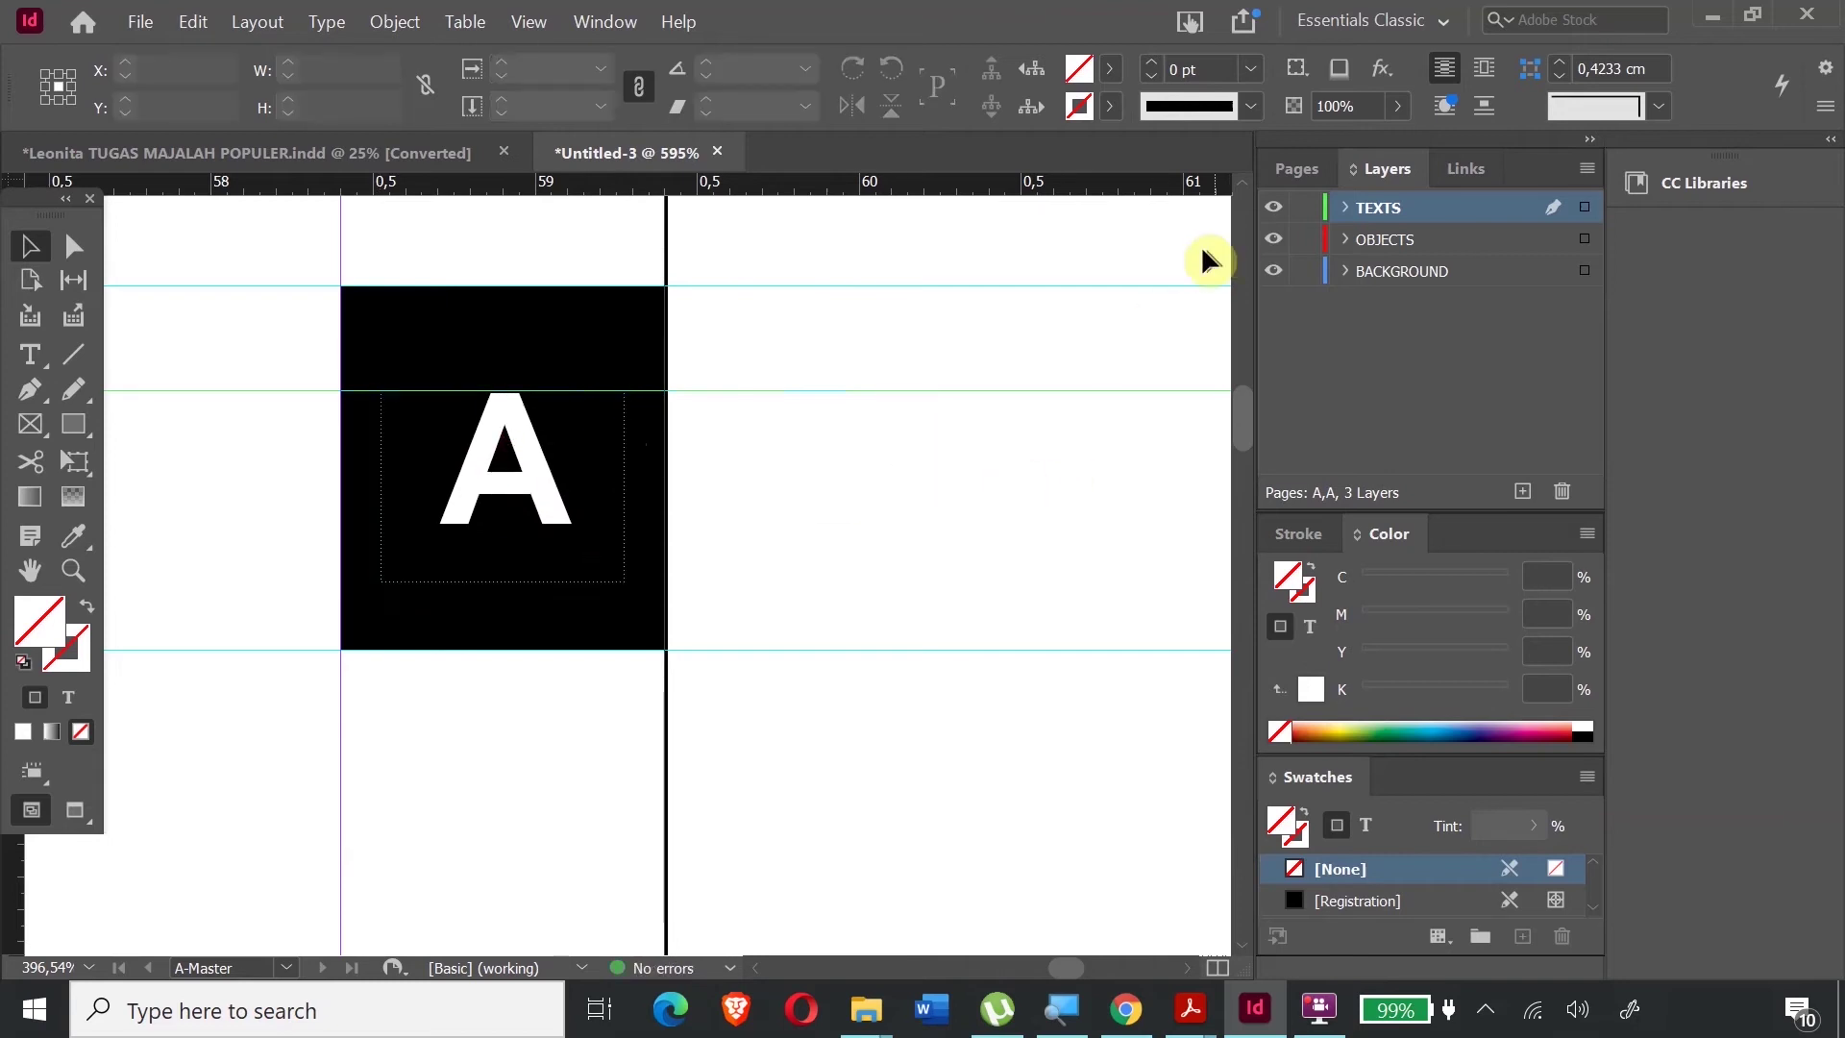
# - Check the automatic page numbers on the outer edges of the document pages, from page 14 back to page 1
pyautogui.hotkey('ctrl', '-')
pyautogui.hotkey('ctrl', '-')
pyautogui.hotkey('ctrl', '-')
pyautogui.hotkey('ctrl', '-')
pyautogui.hotkey('ctrl', '-')
pyautogui.hotkey('ctrl', '-')
pyautogui.hotkey('ctrl', '-')
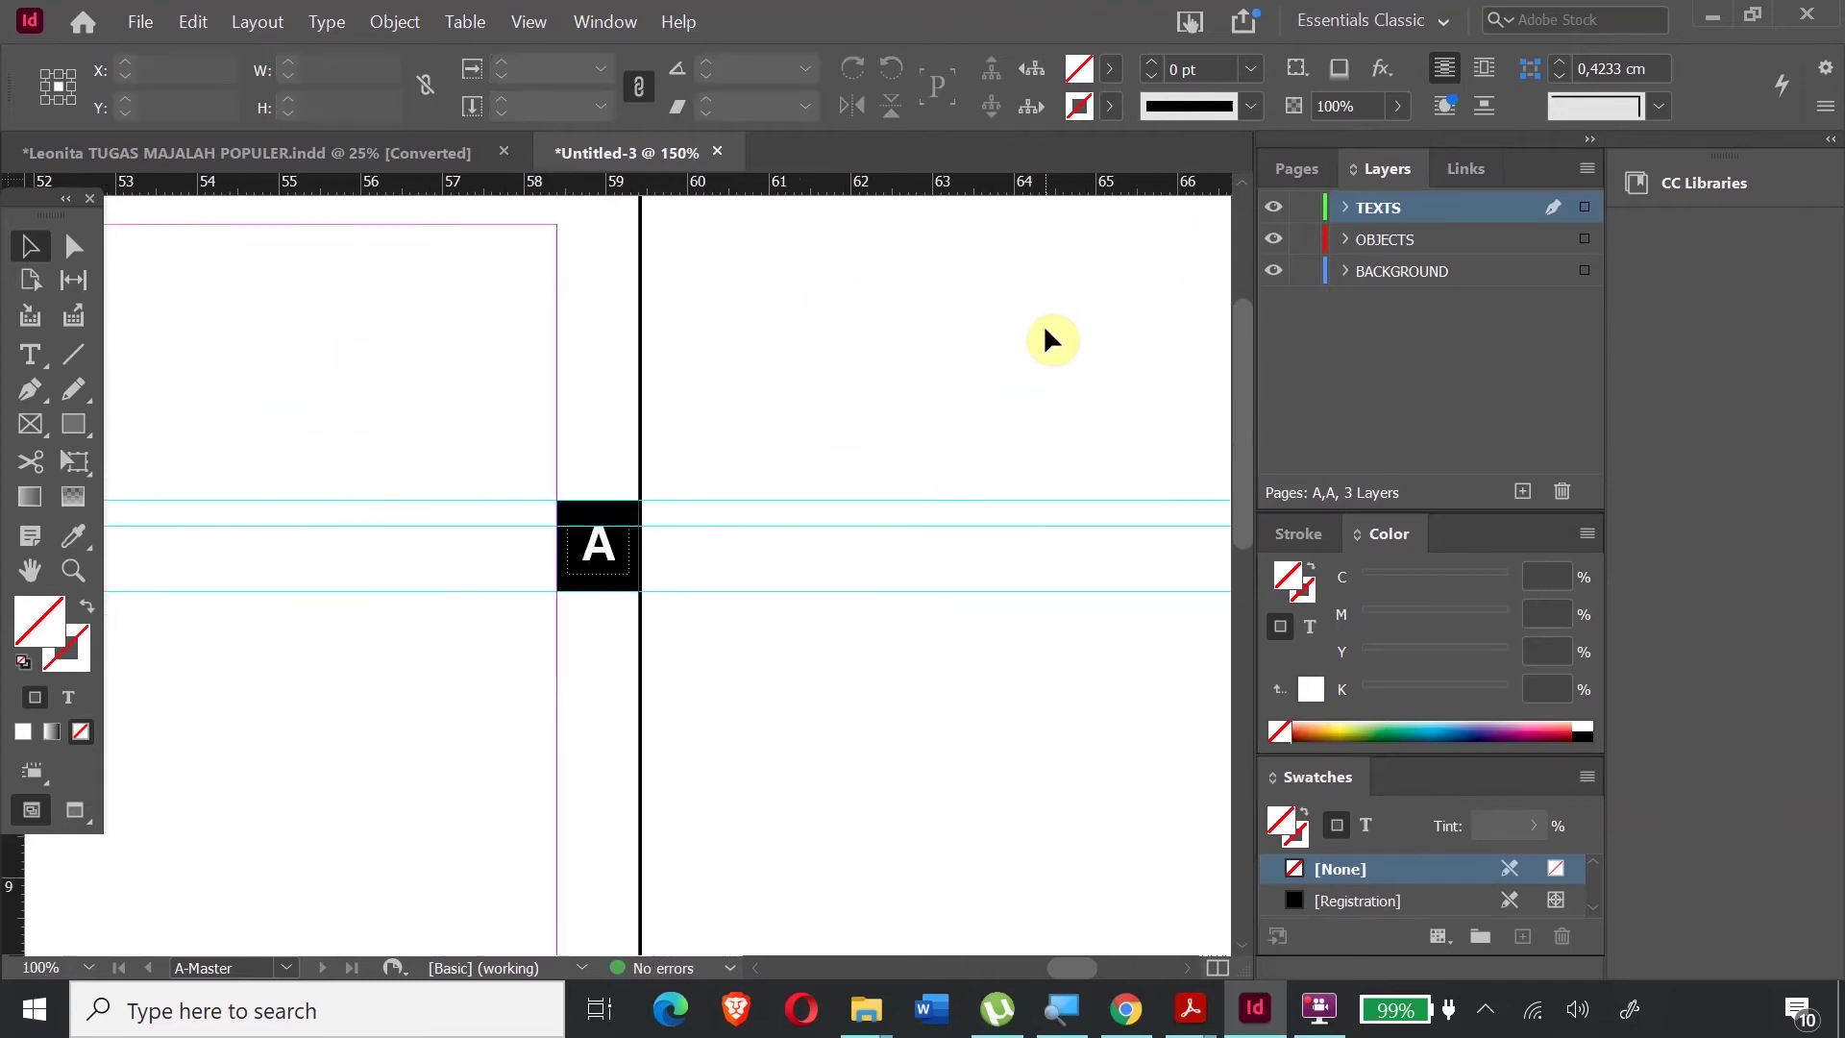
pyautogui.click(1299, 173)
pyautogui.doubleClick(1382, 313)
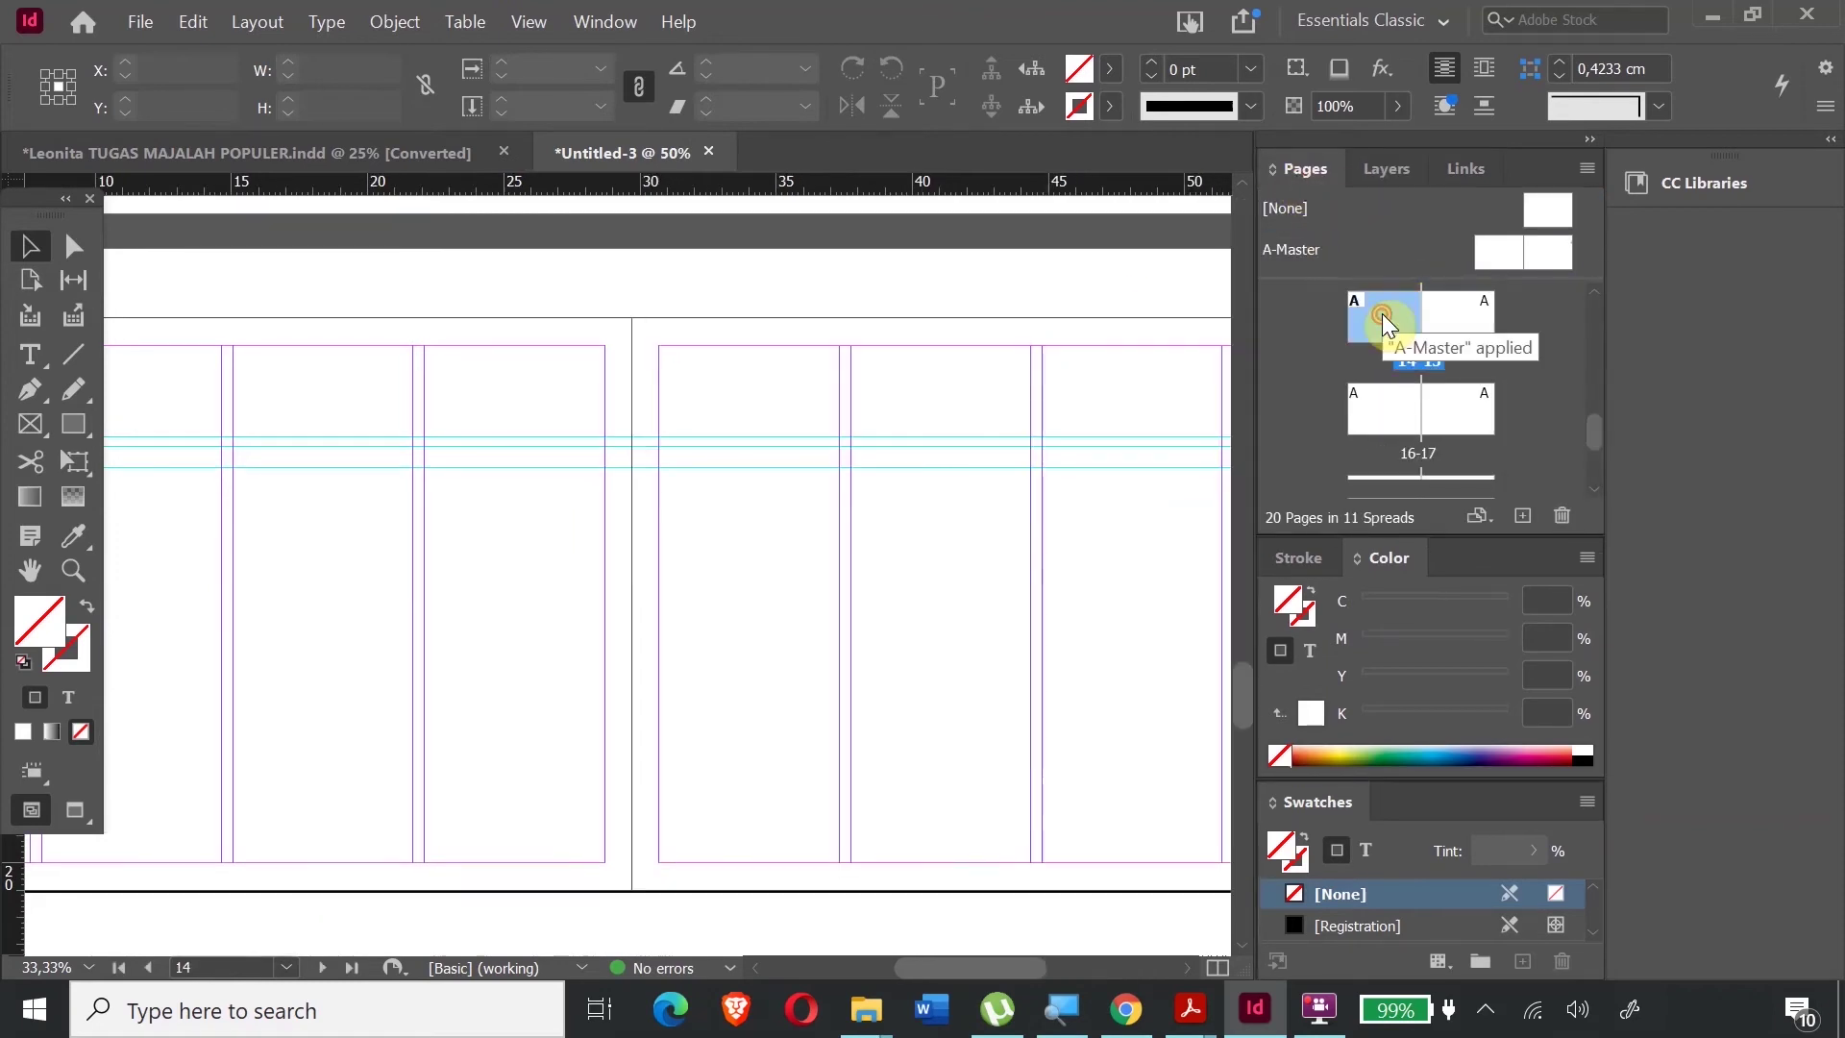
pyautogui.moveTo(943, 976); pyautogui.dragTo(845, 990)
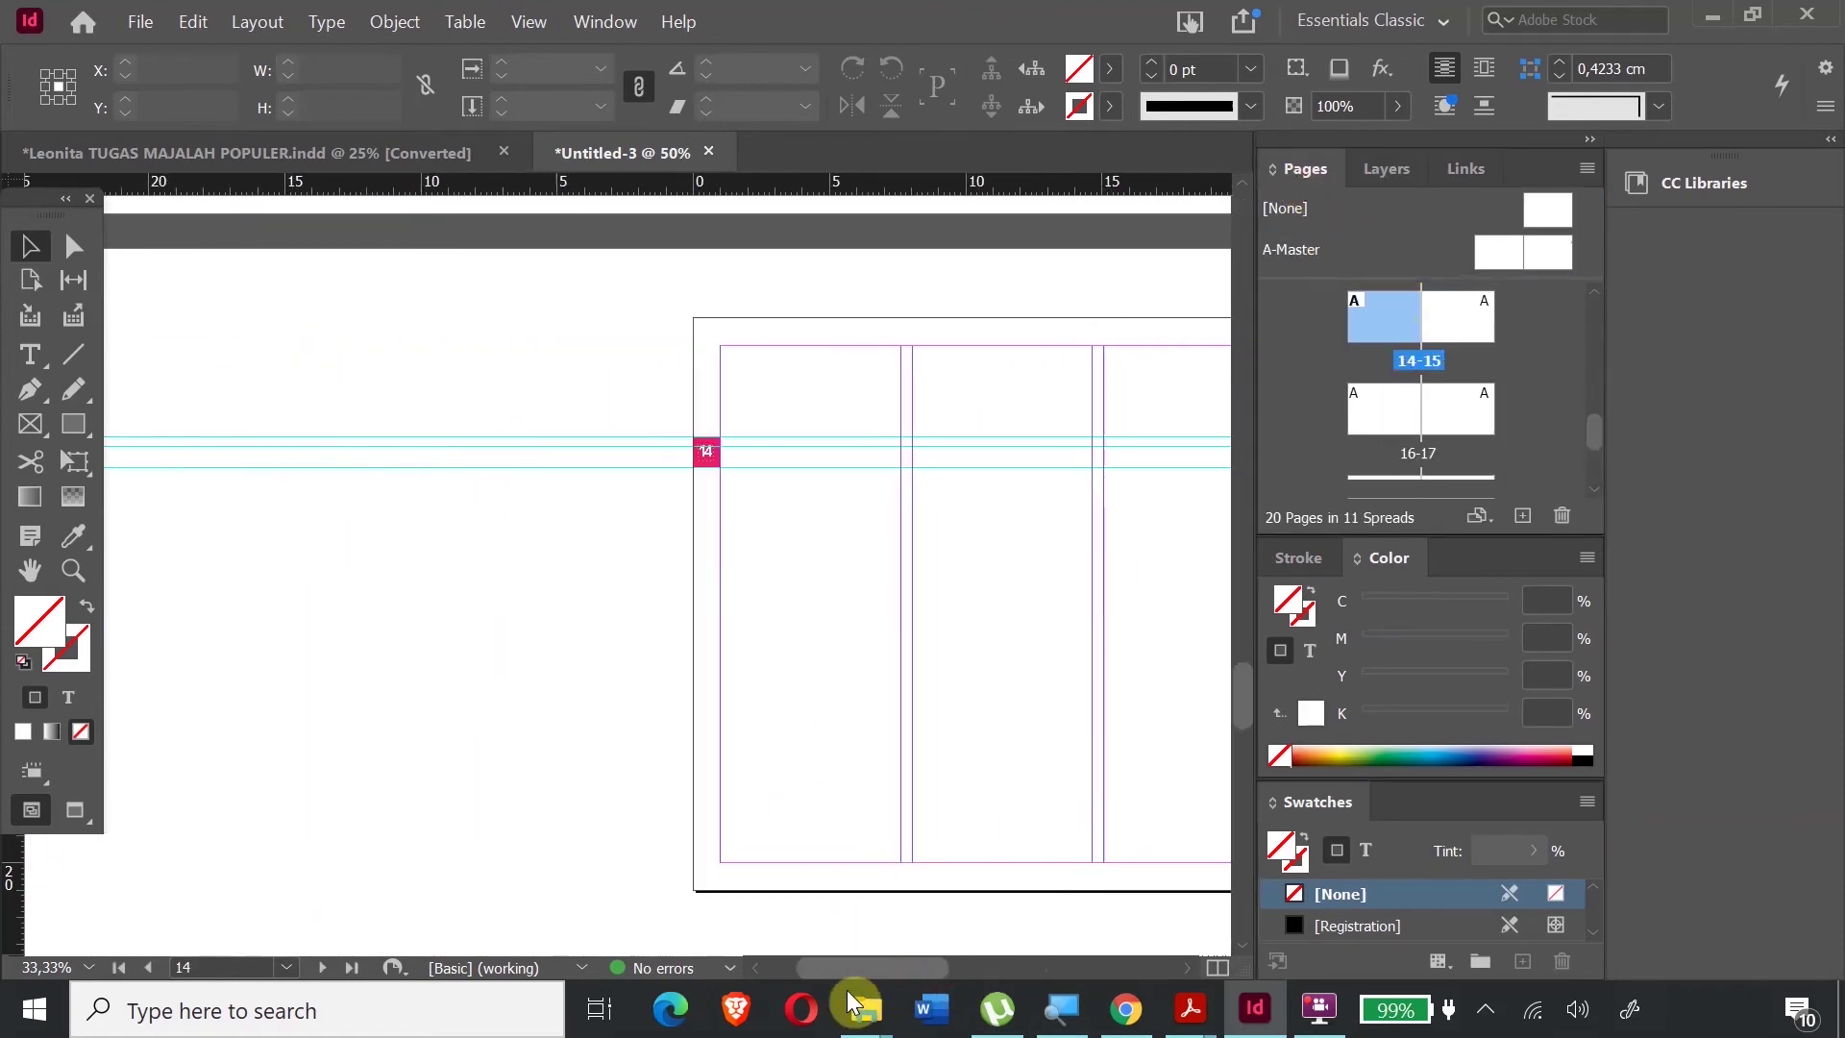
pyautogui.scroll(15, 779, 461)
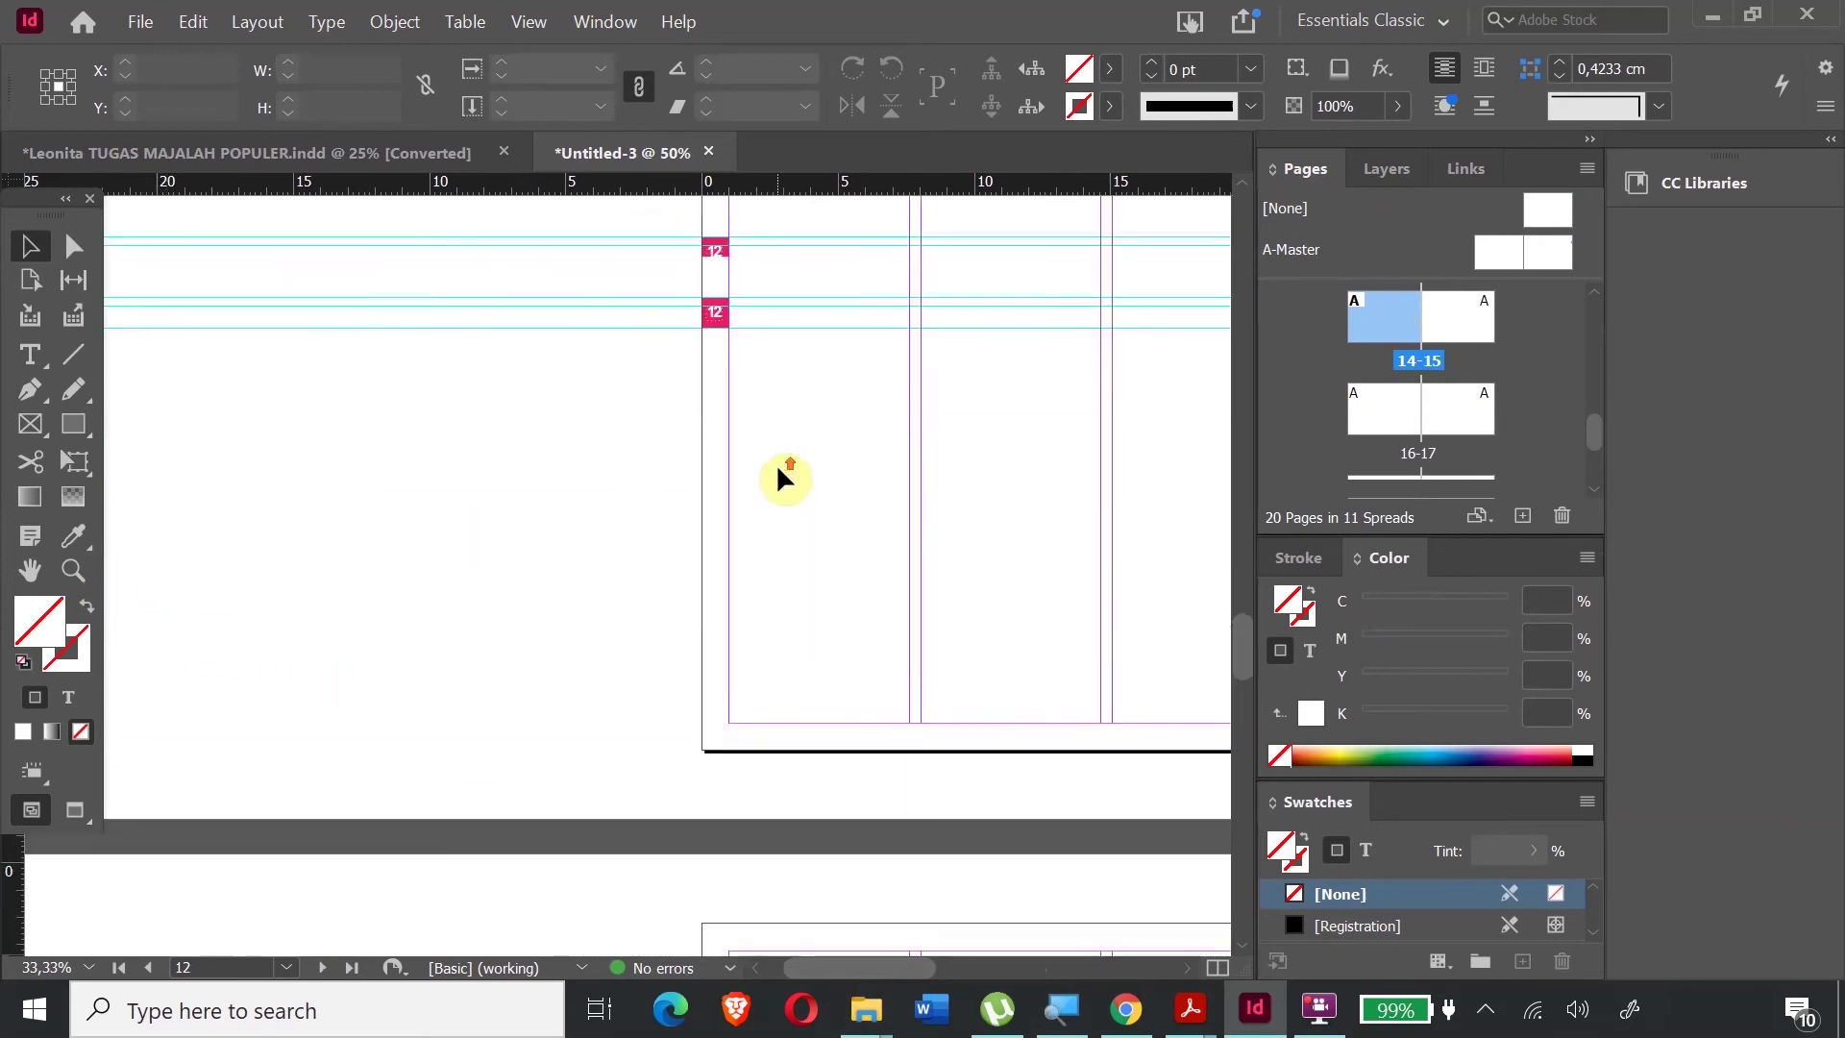
pyautogui.moveTo(845, 965); pyautogui.dragTo(1097, 979)
pyautogui.scroll(20, 390, 477)
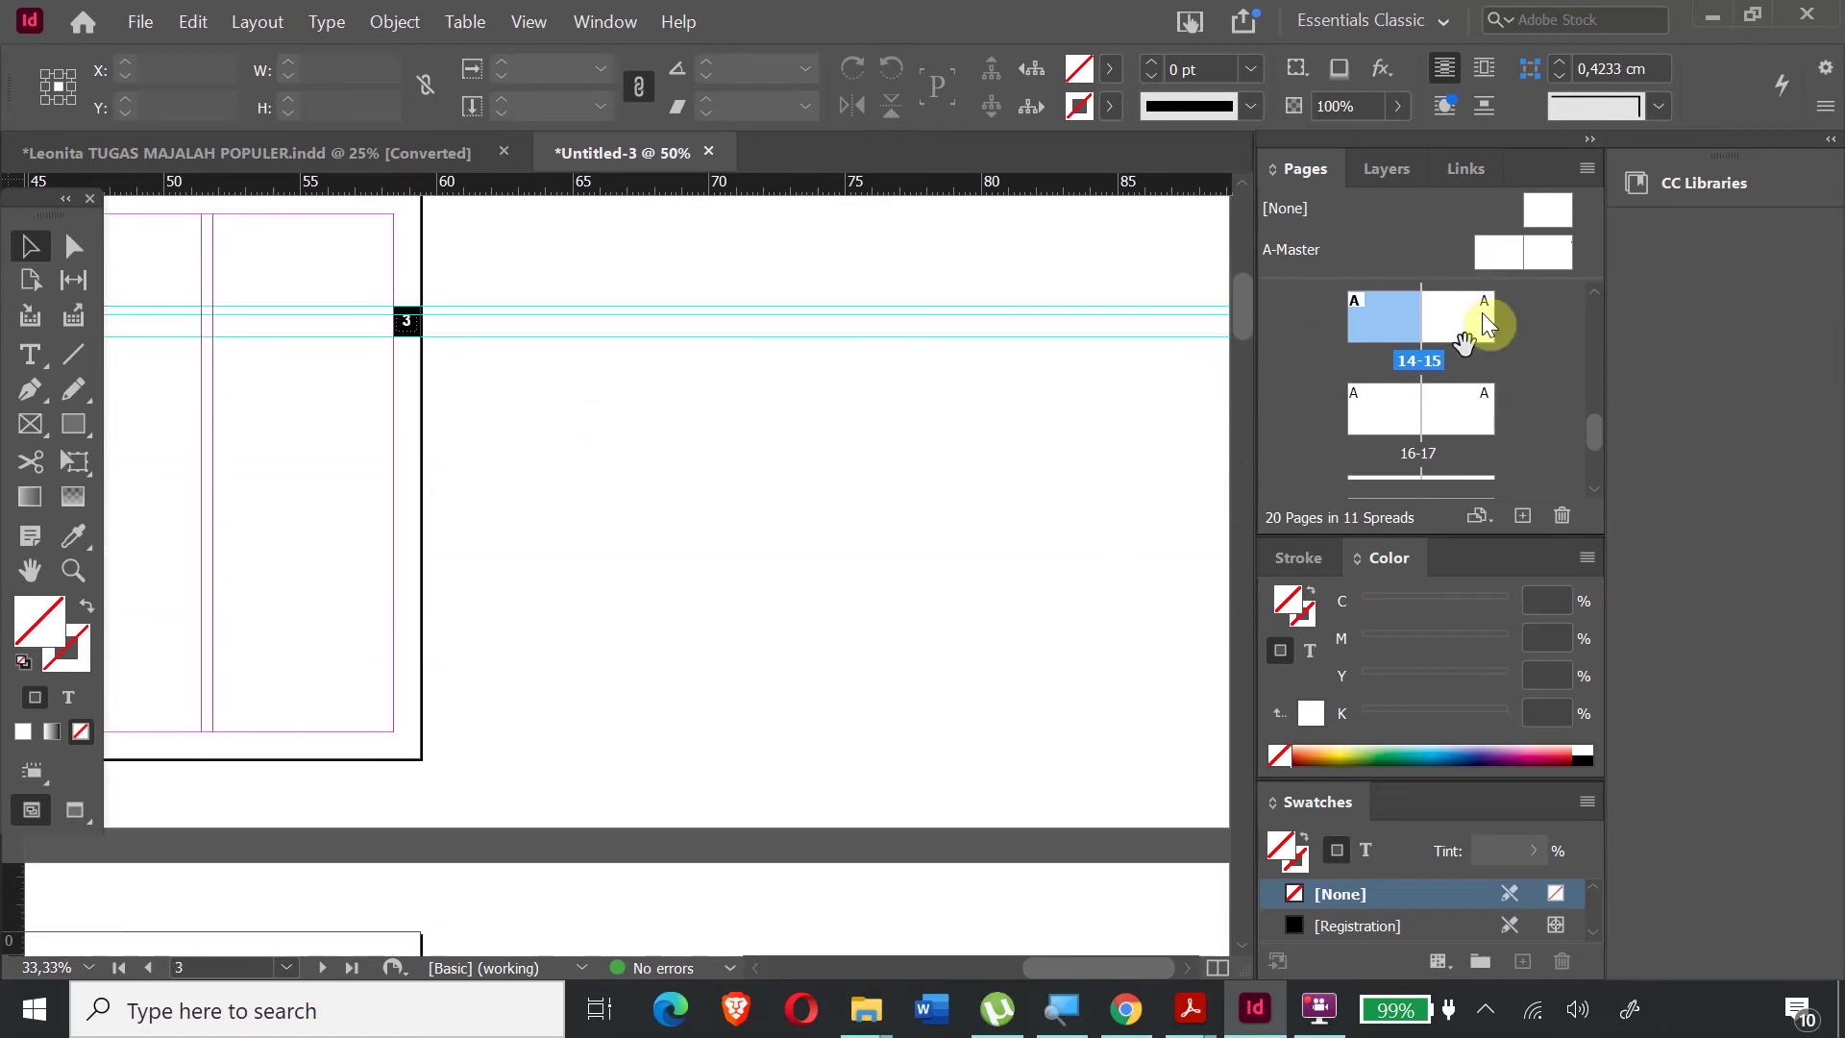
pyautogui.scroll(2, 1482, 314)
pyautogui.scroll(10, 380, 563)
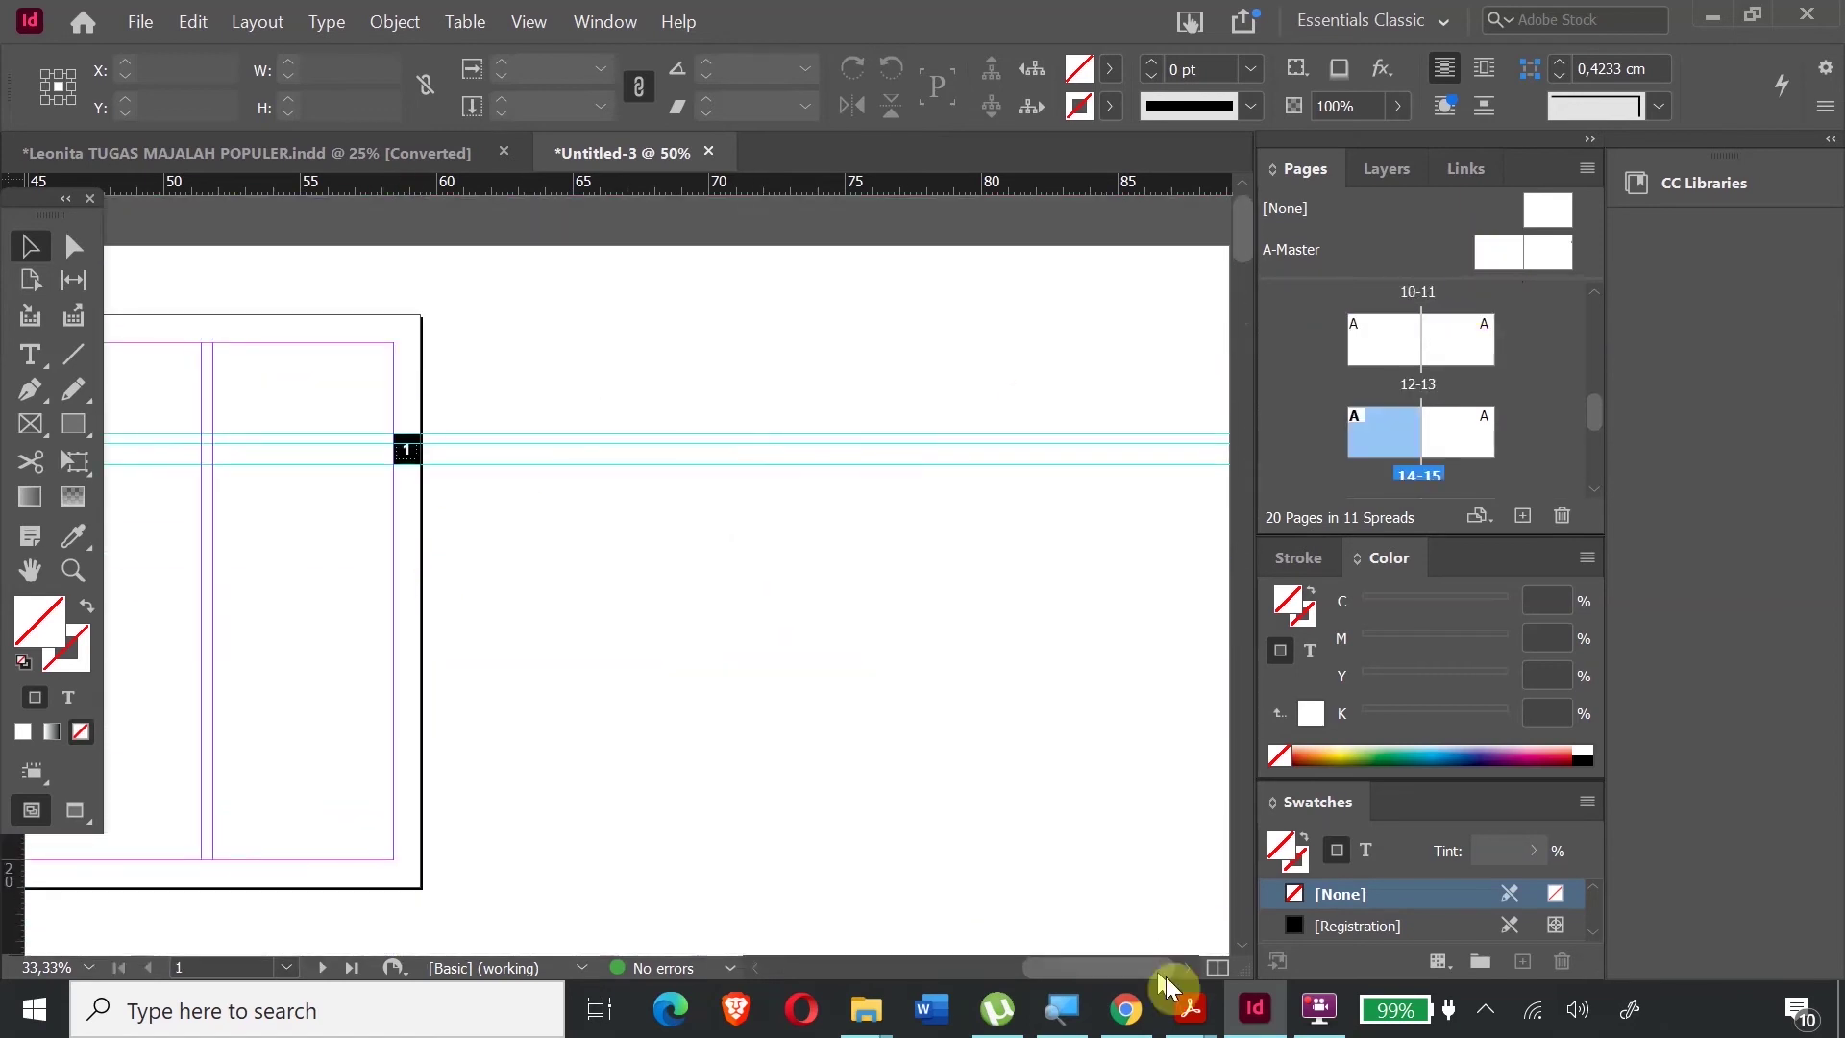
# - Select both parts of the outlined ENTERTAINMENT Monthly masthead beside page 1 and open the left page of A-Master
pyautogui.moveTo(1138, 967); pyautogui.dragTo(1001, 967)
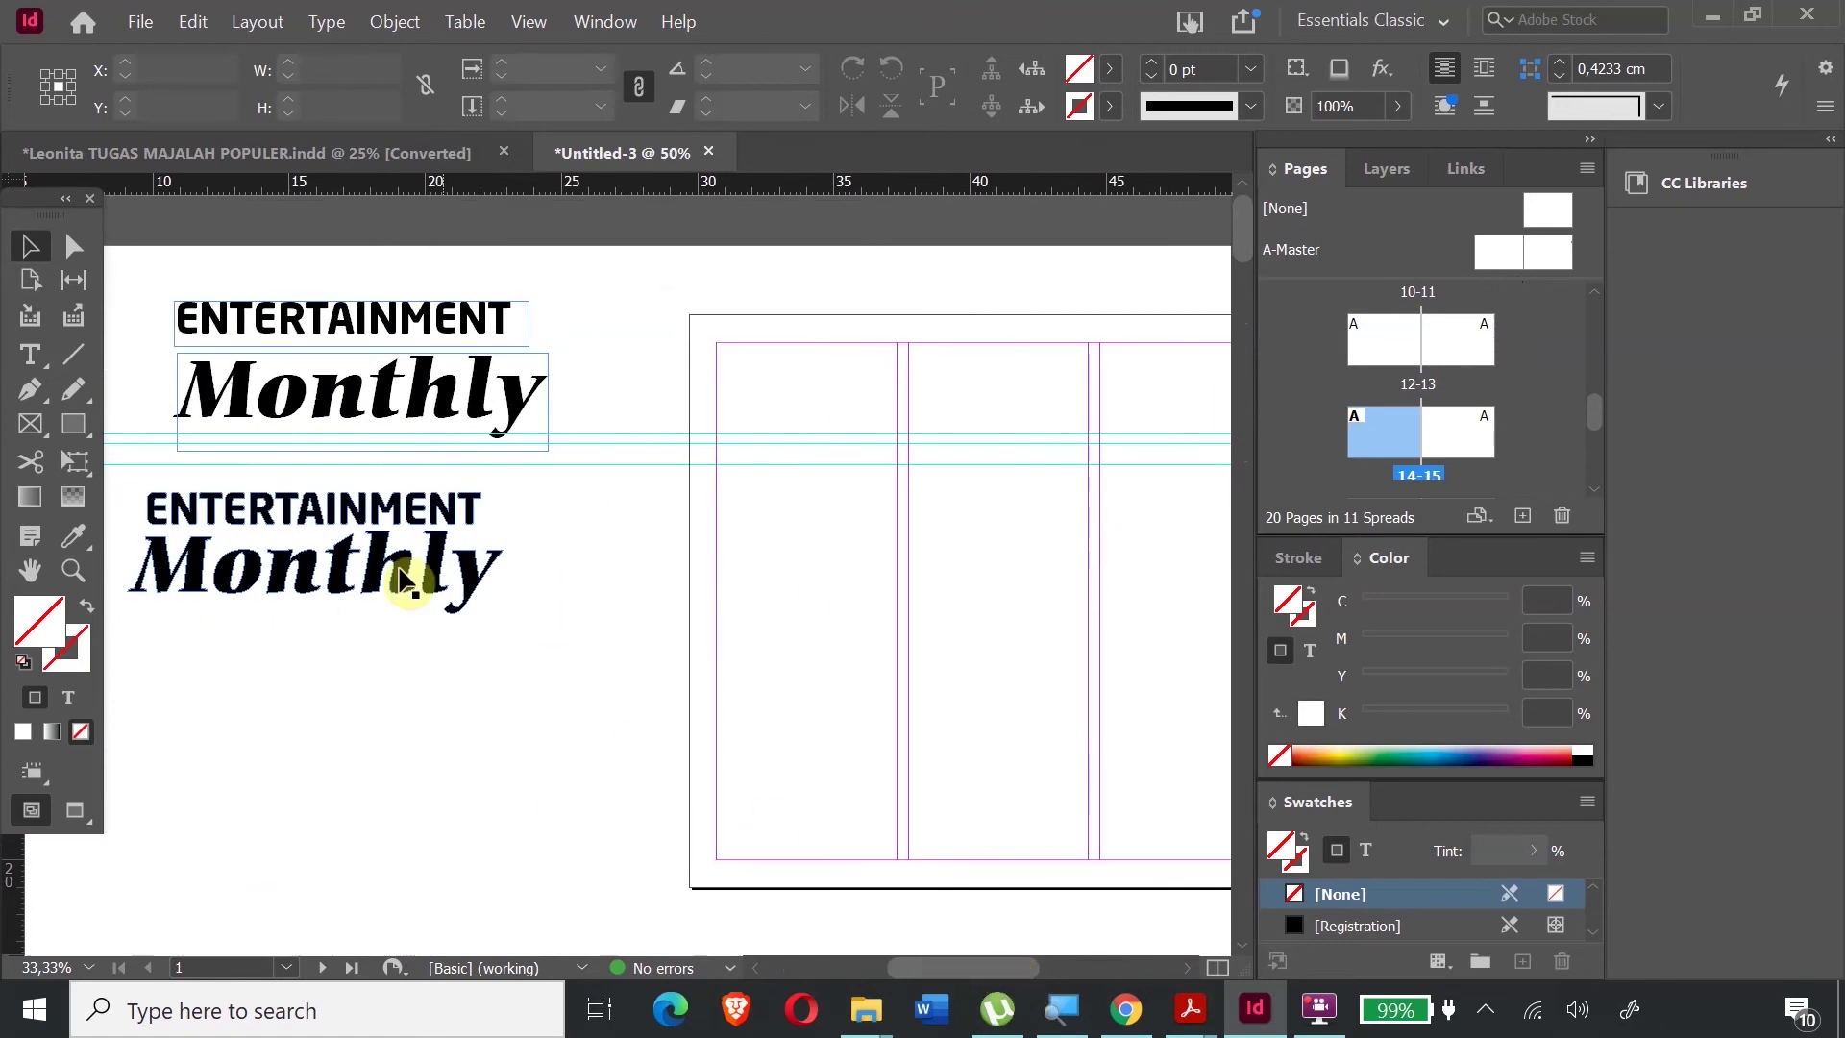
pyautogui.click(275, 503)
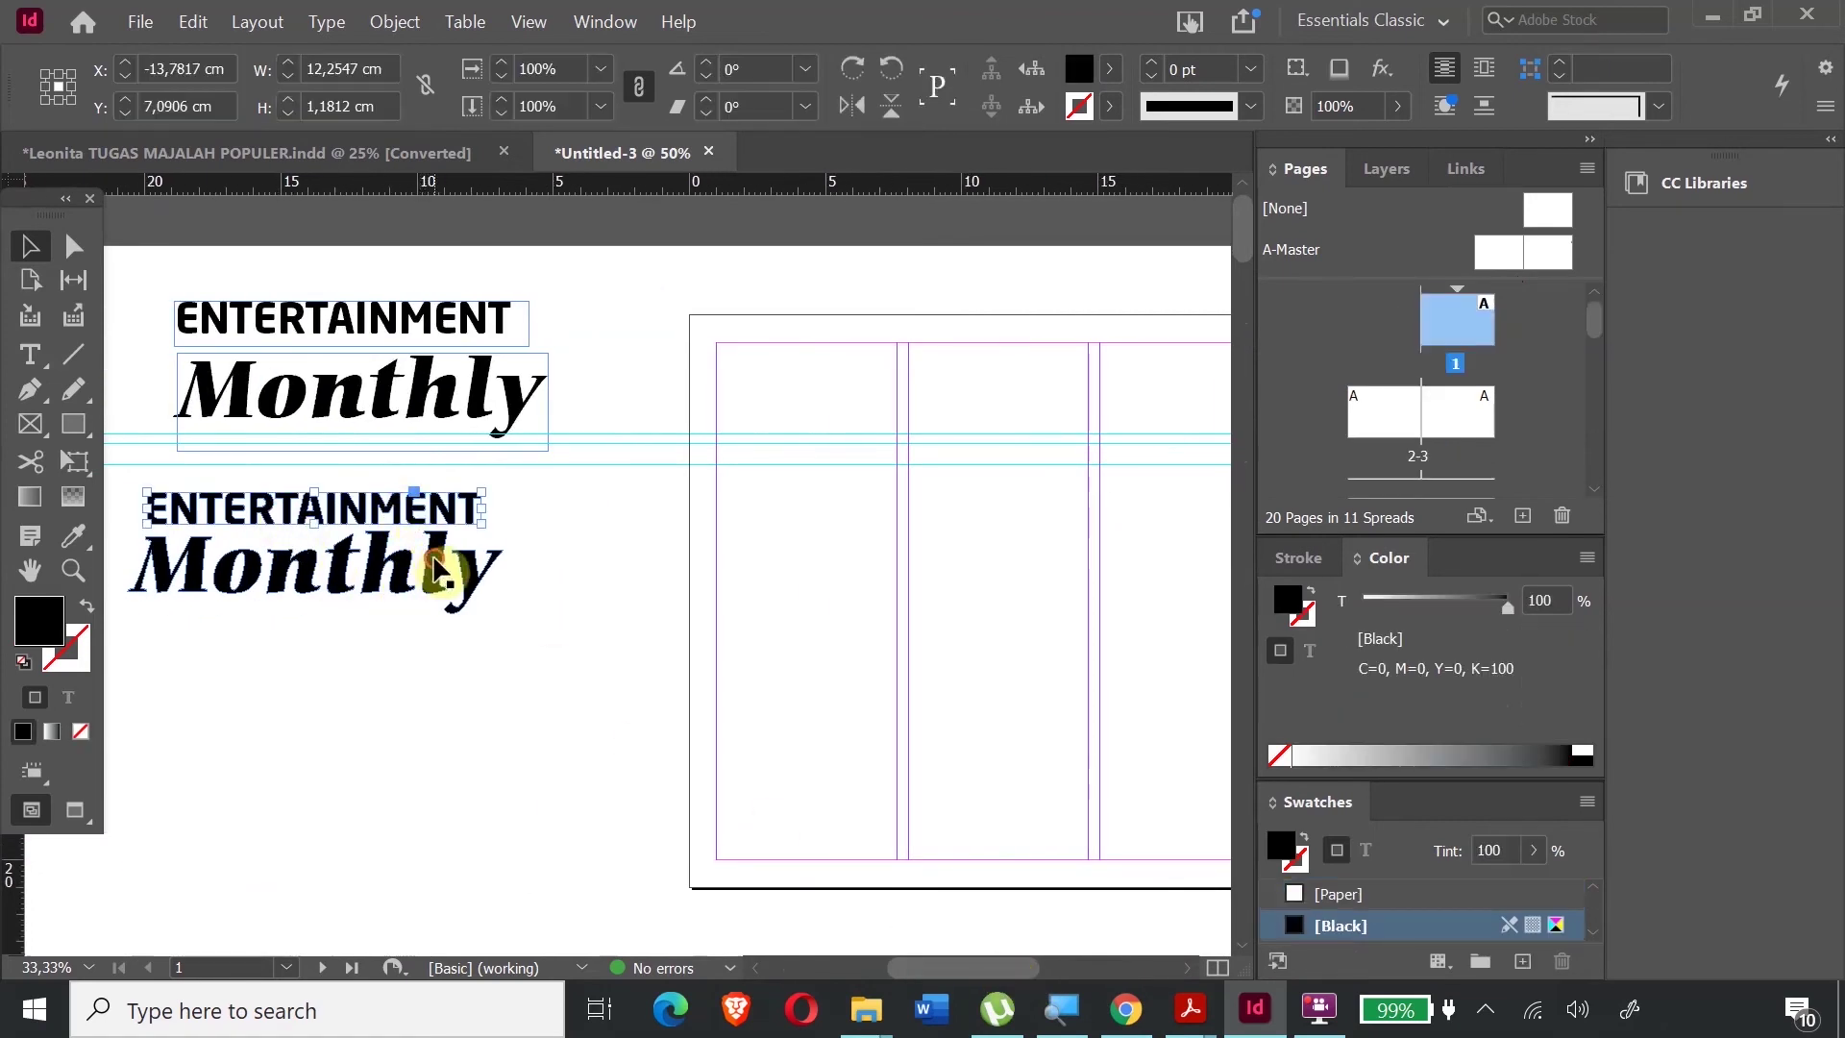
pyautogui.keyDown('shift'); pyautogui.click(435, 569); pyautogui.keyUp('shift')
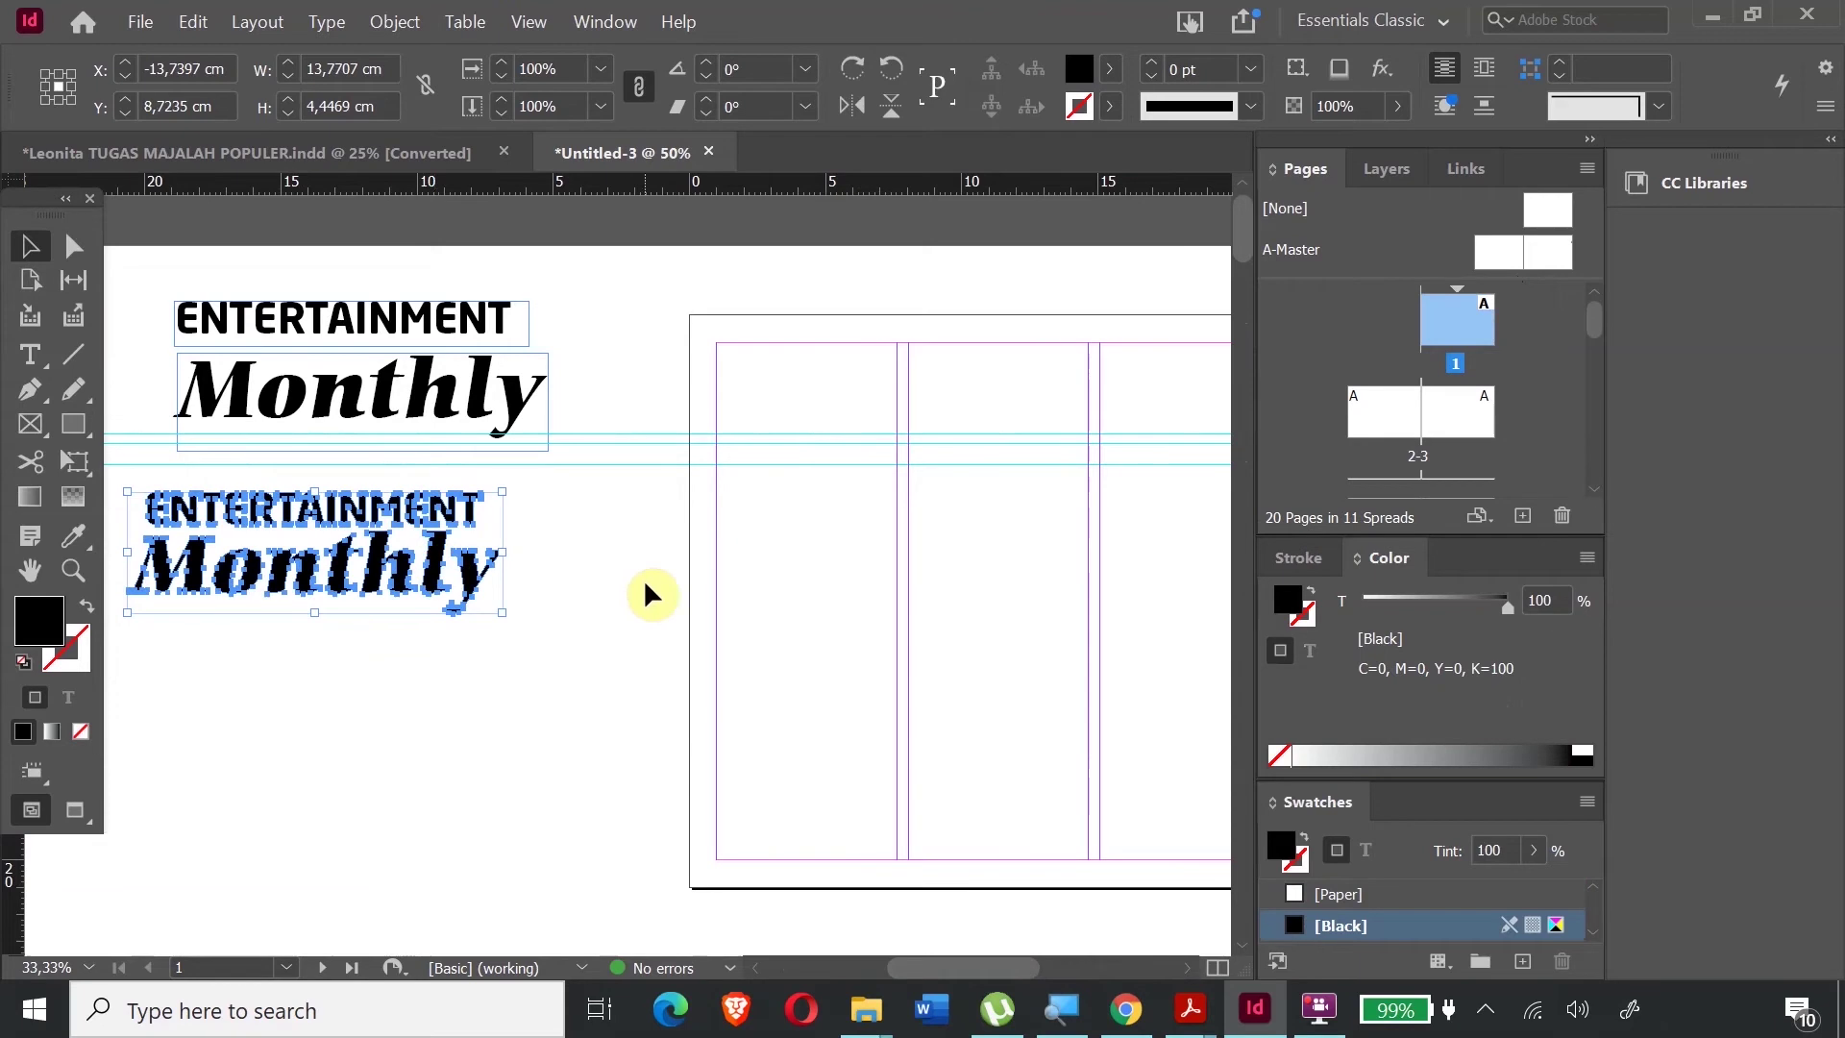
pyautogui.doubleClick(1504, 264)
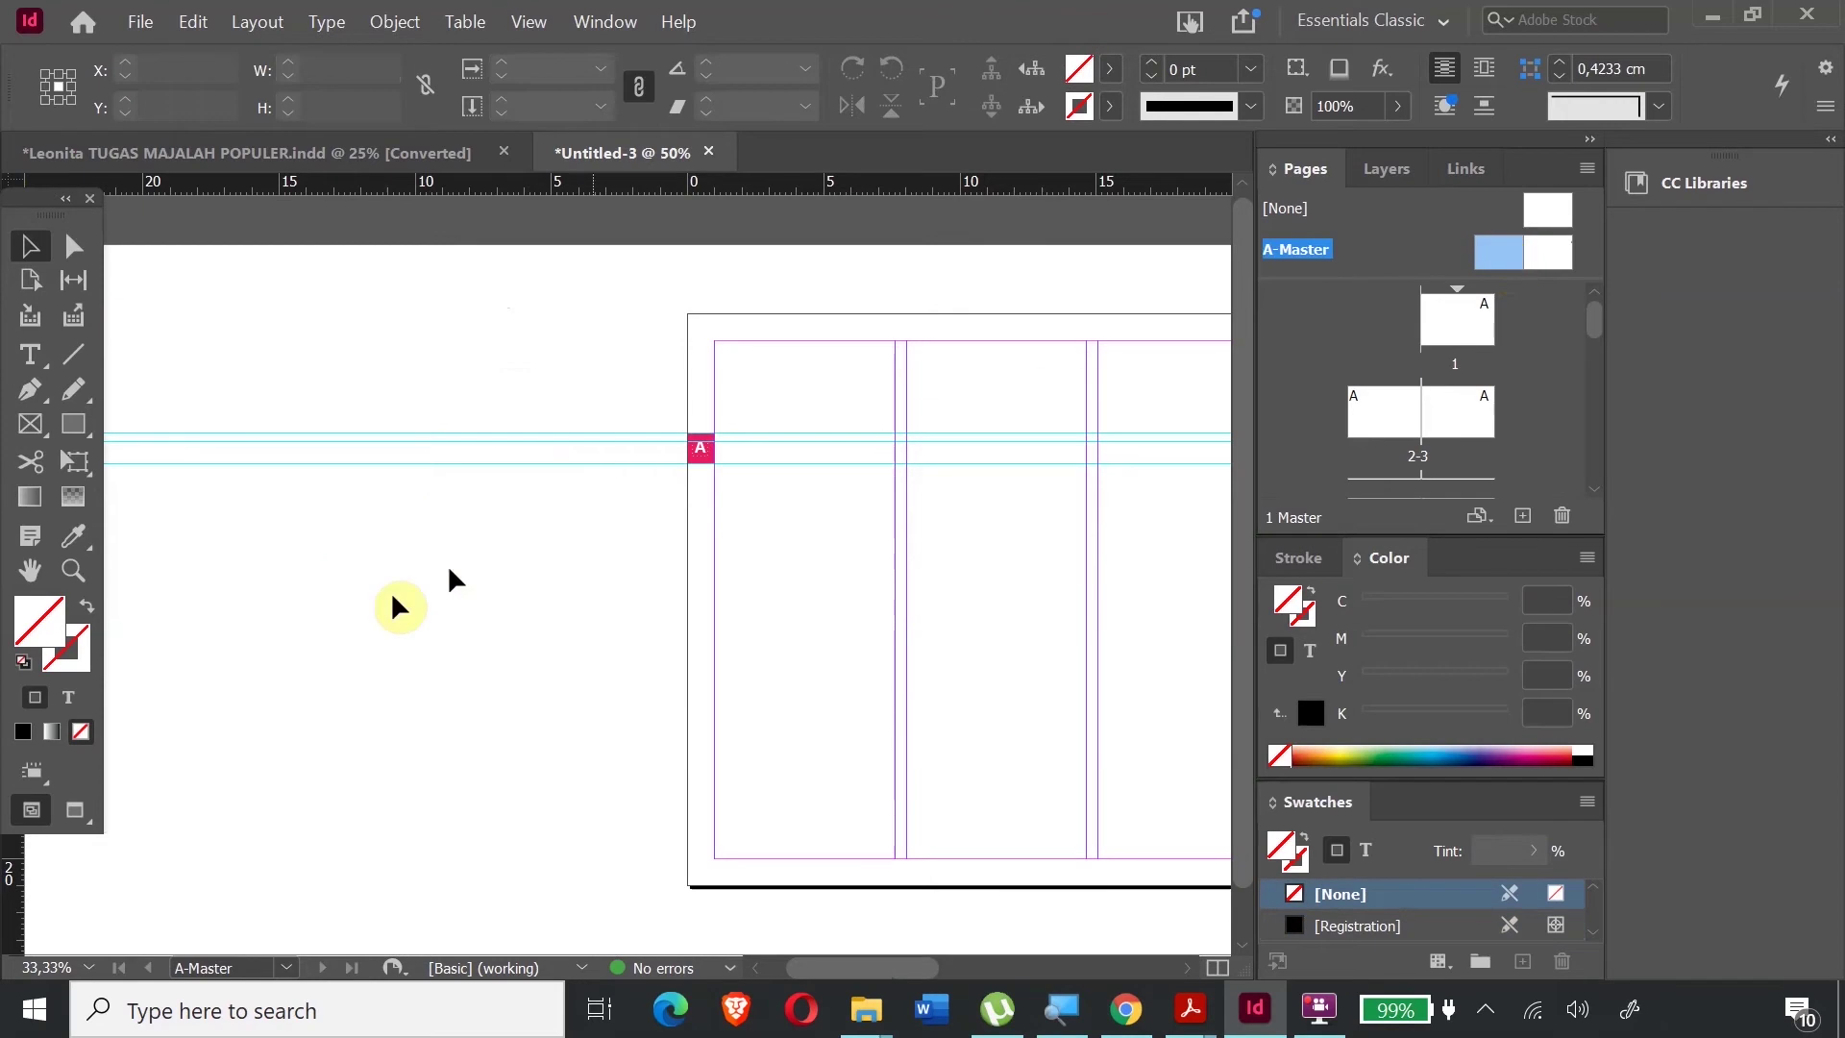
pyautogui.click(73, 571)
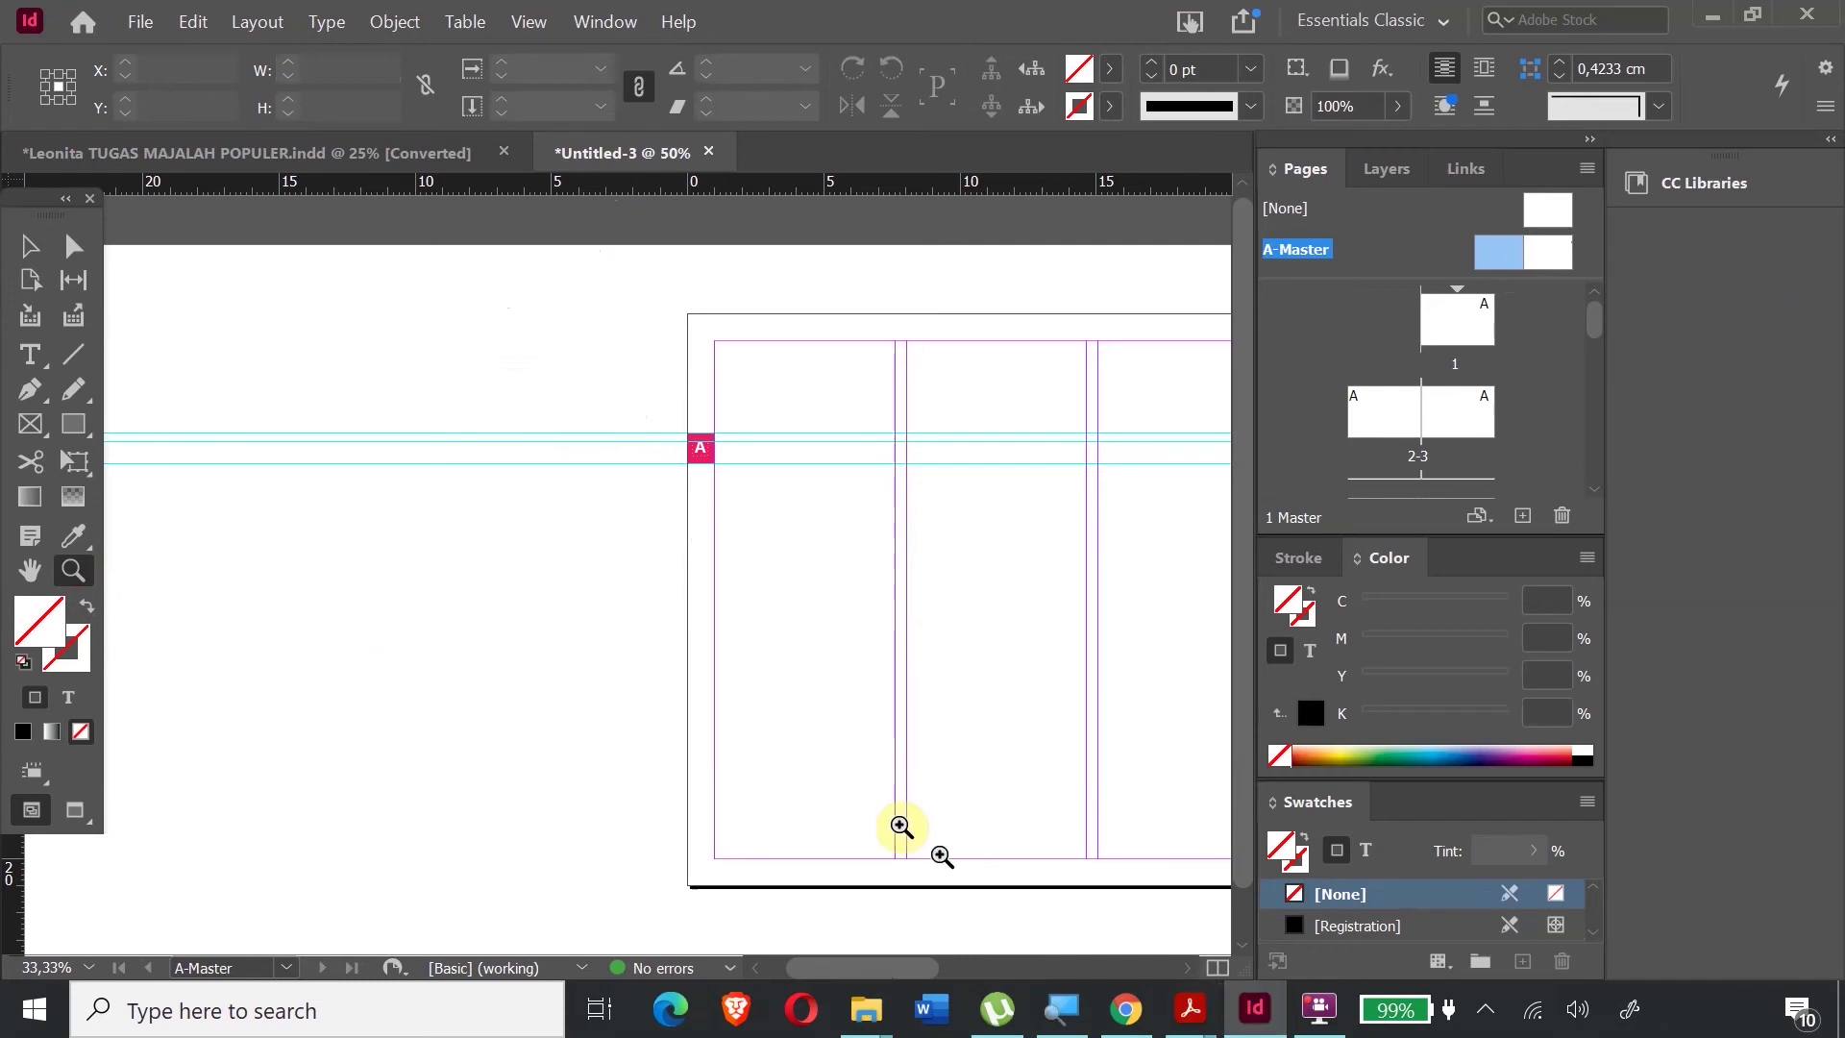
# - Switch to Acrobat and examine the running text and footer near the page numbers on pages 4 and 5 of FINAL MAJALAH POPULER 2.pdf
pyautogui.moveTo(1188, 1011)
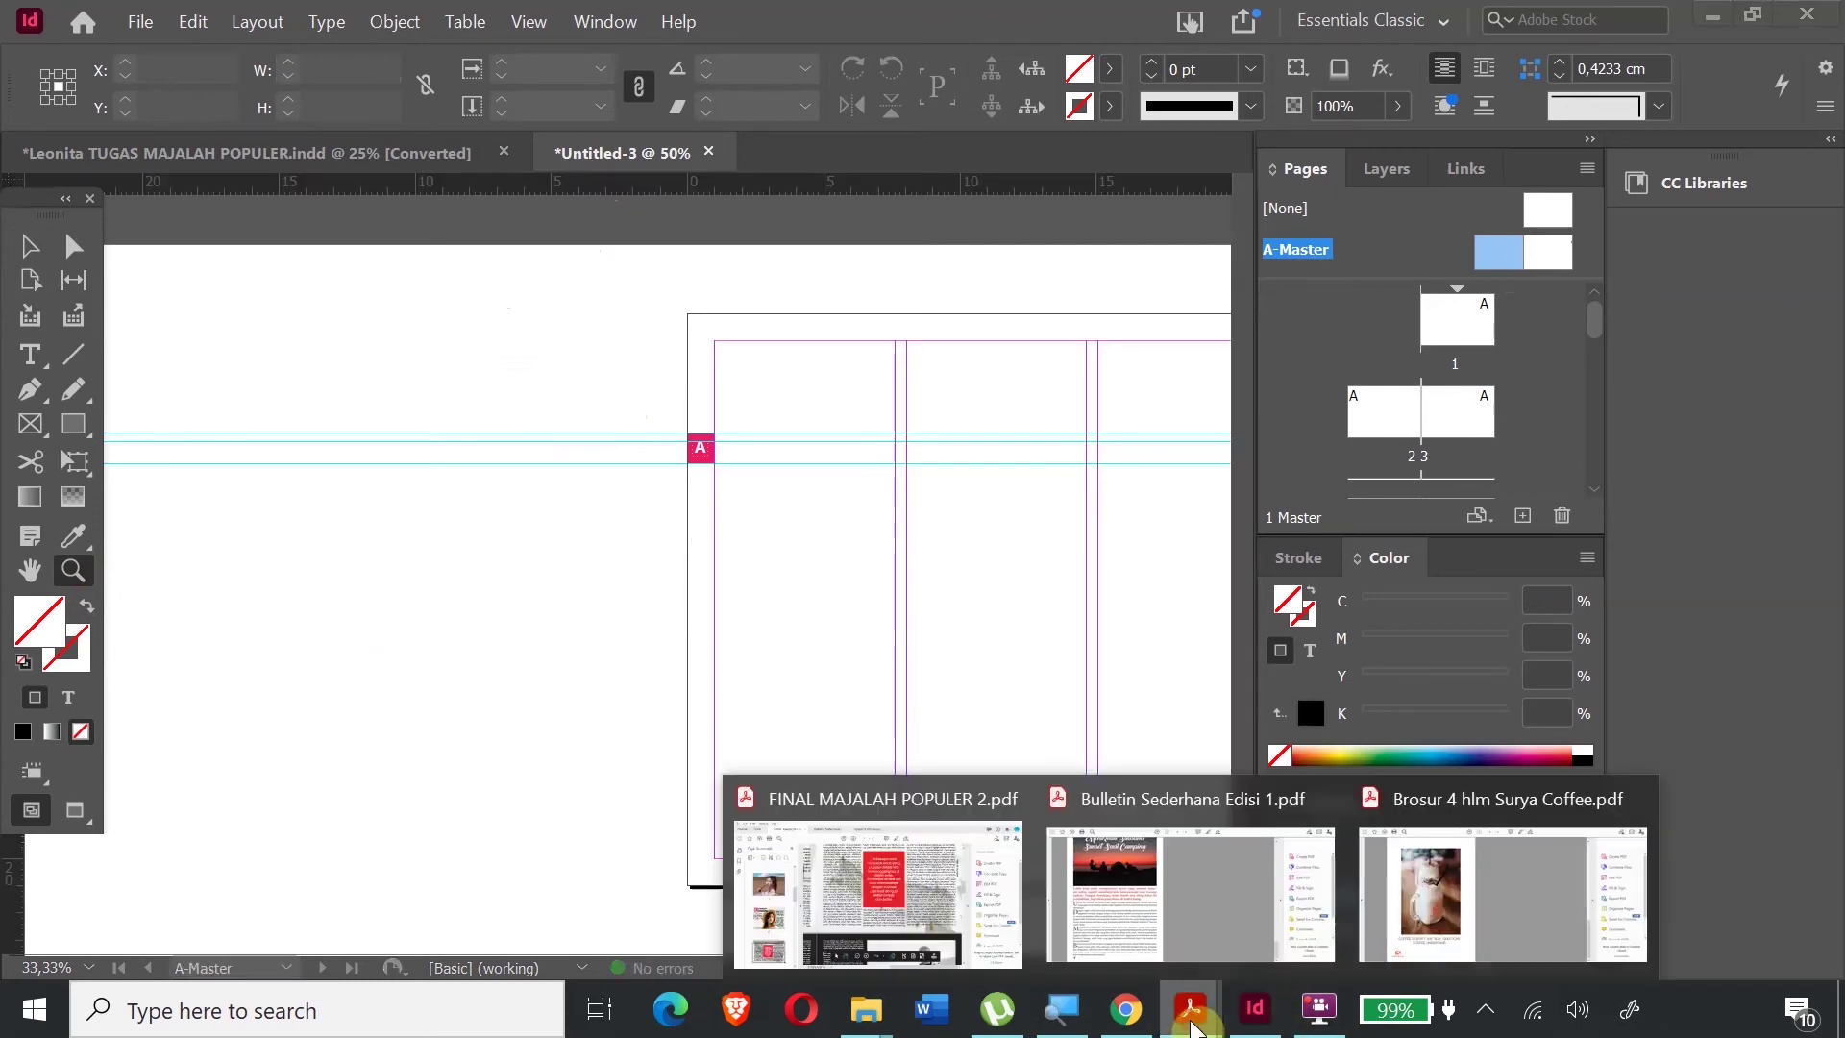
pyautogui.click(904, 894)
pyautogui.scroll(-10, 749, 526)
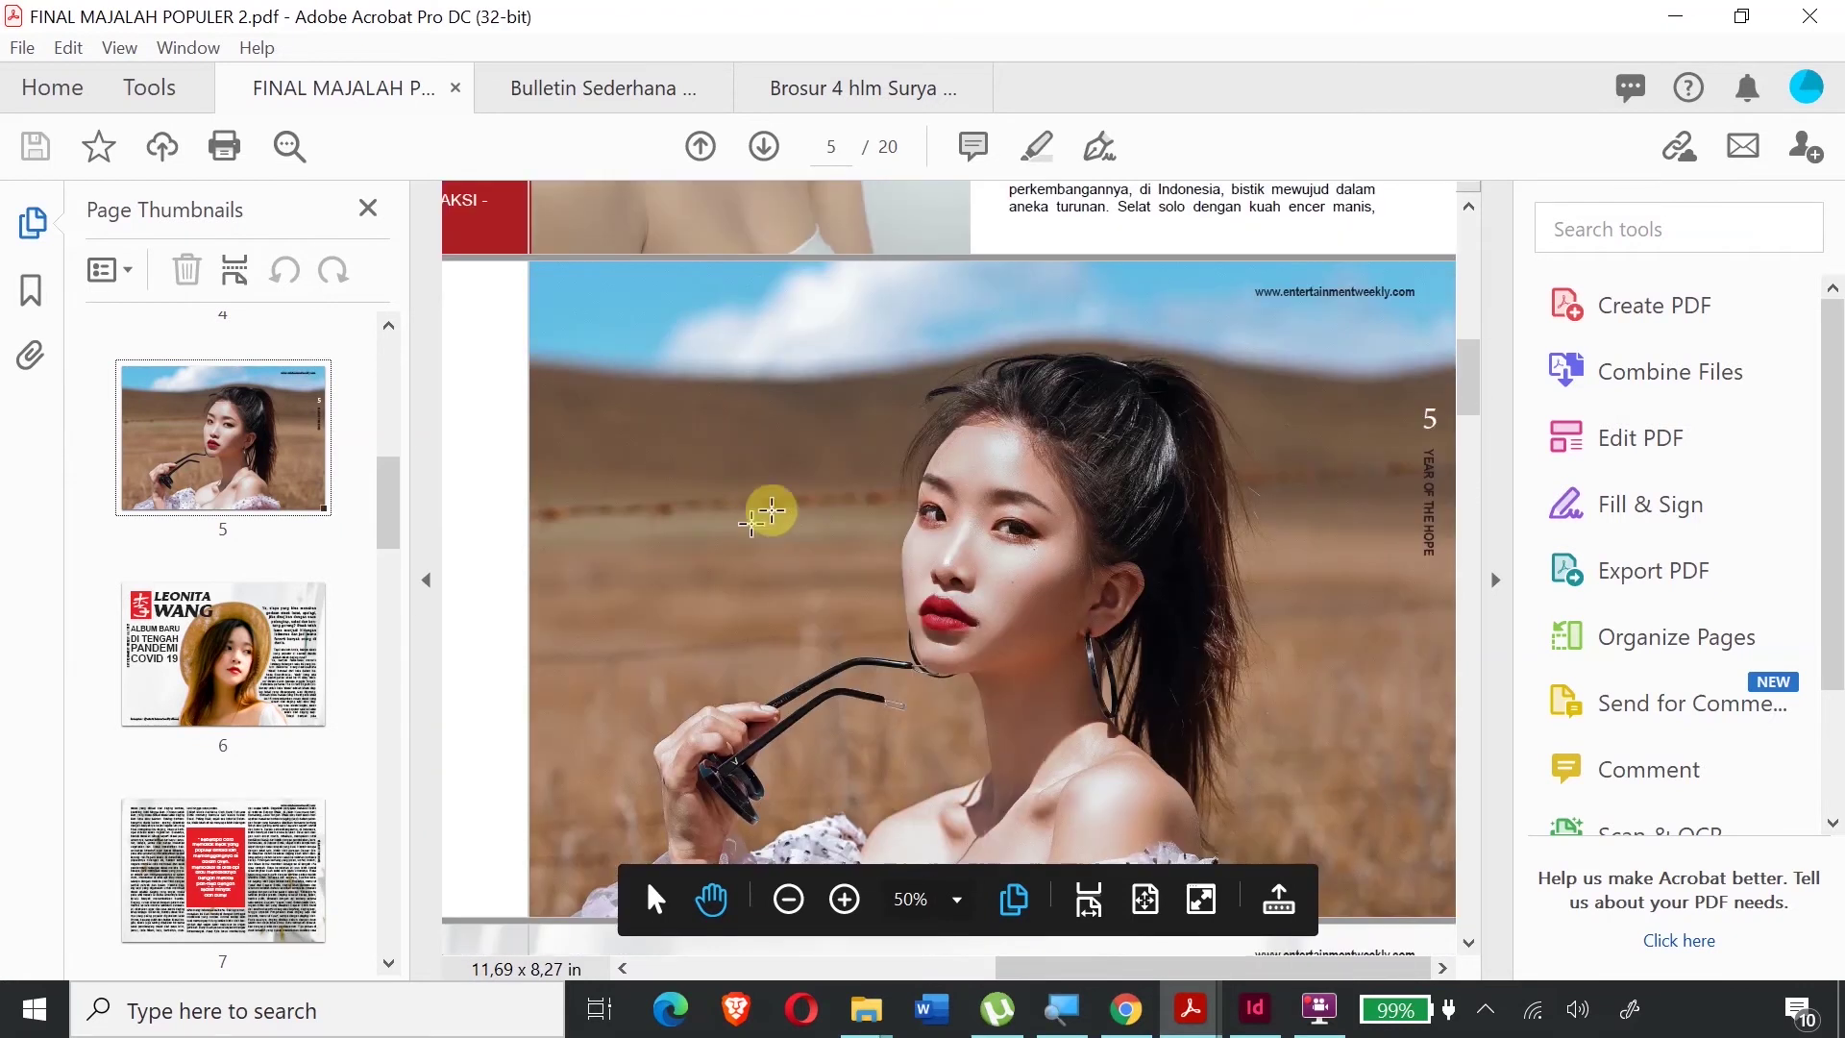
pyautogui.moveTo(1199, 982); pyautogui.dragTo(835, 990)
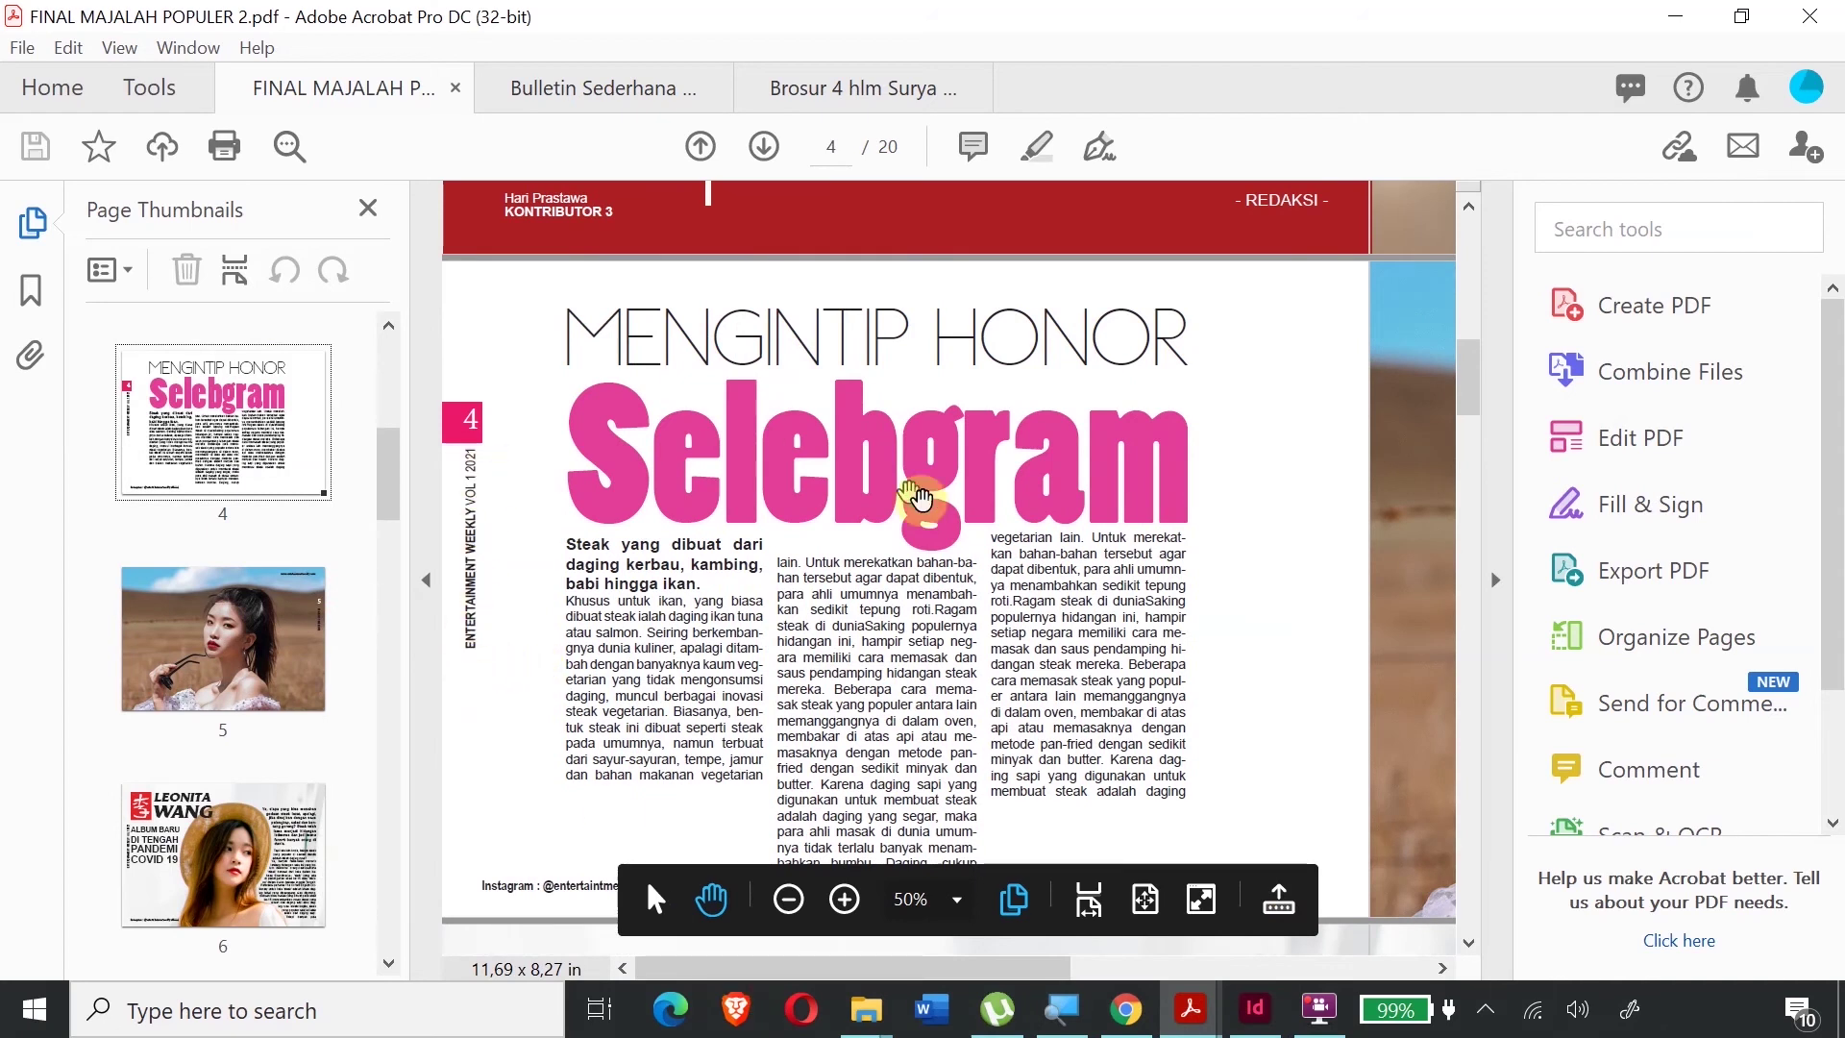
pyautogui.scroll(-3, 741, 672)
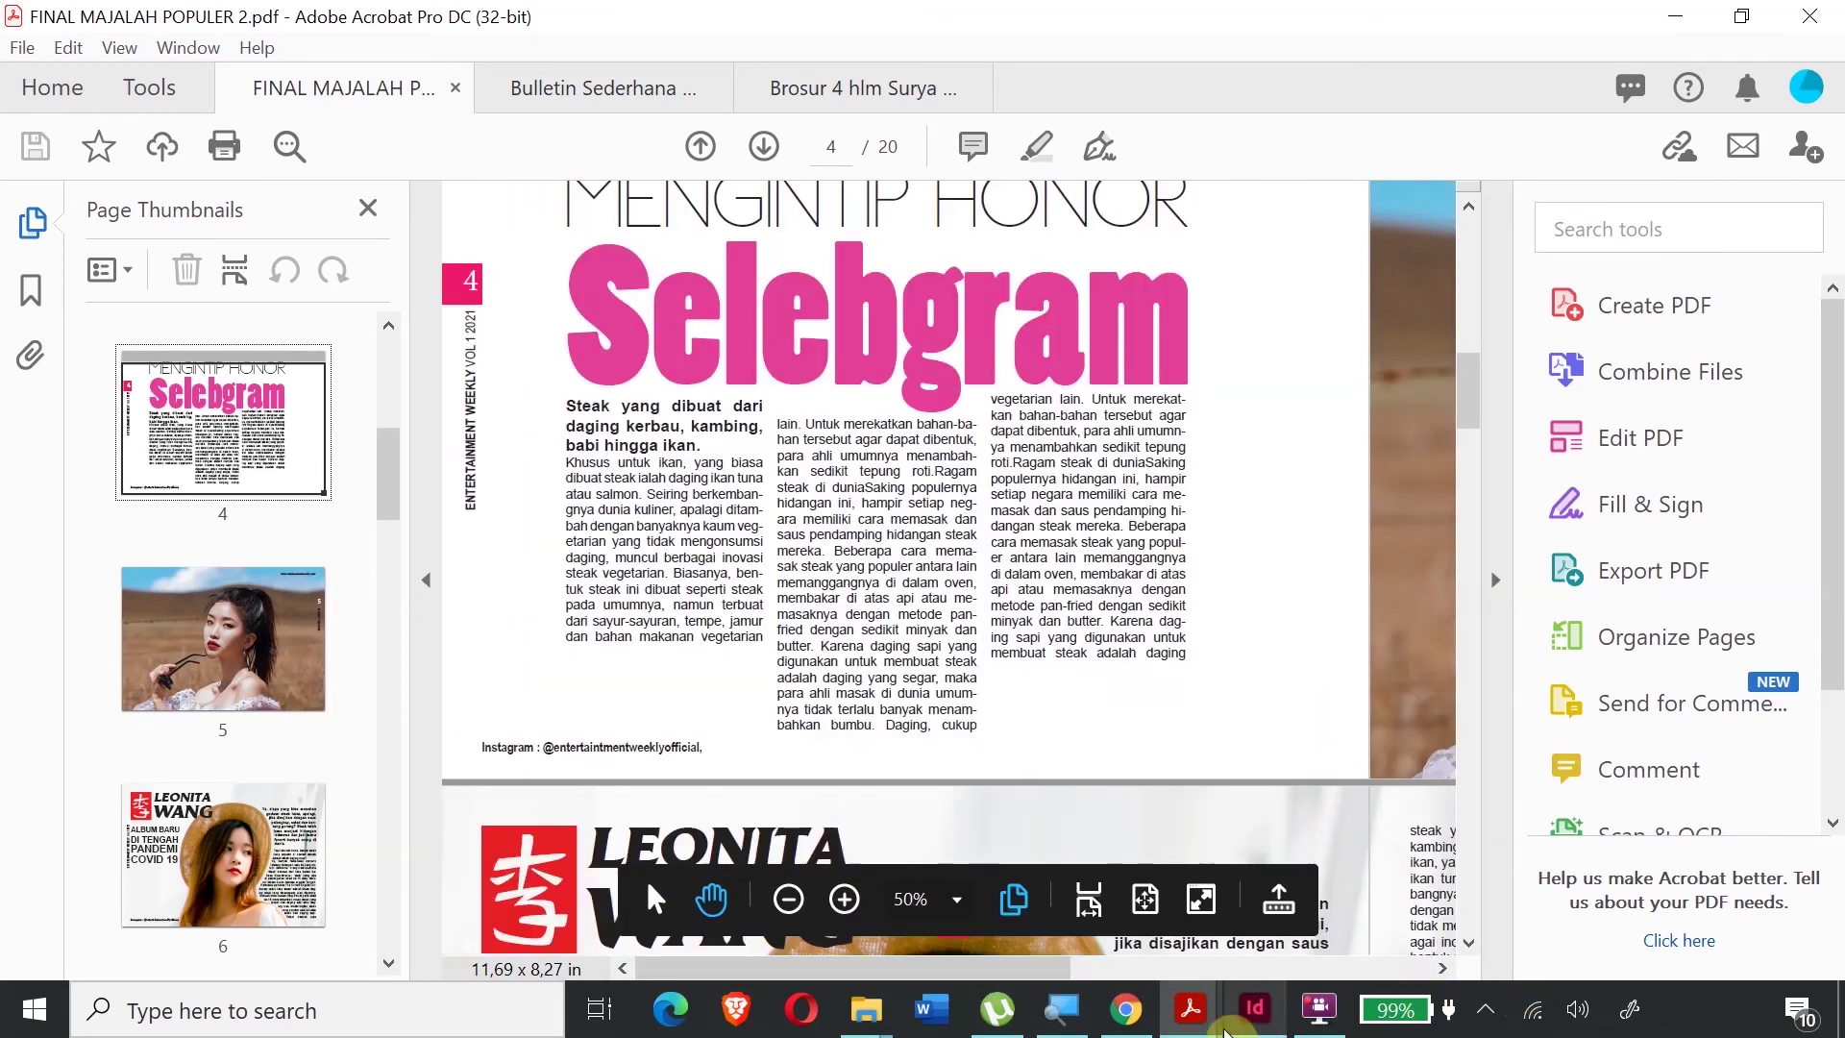
pyautogui.moveTo(1038, 968); pyautogui.dragTo(1402, 998)
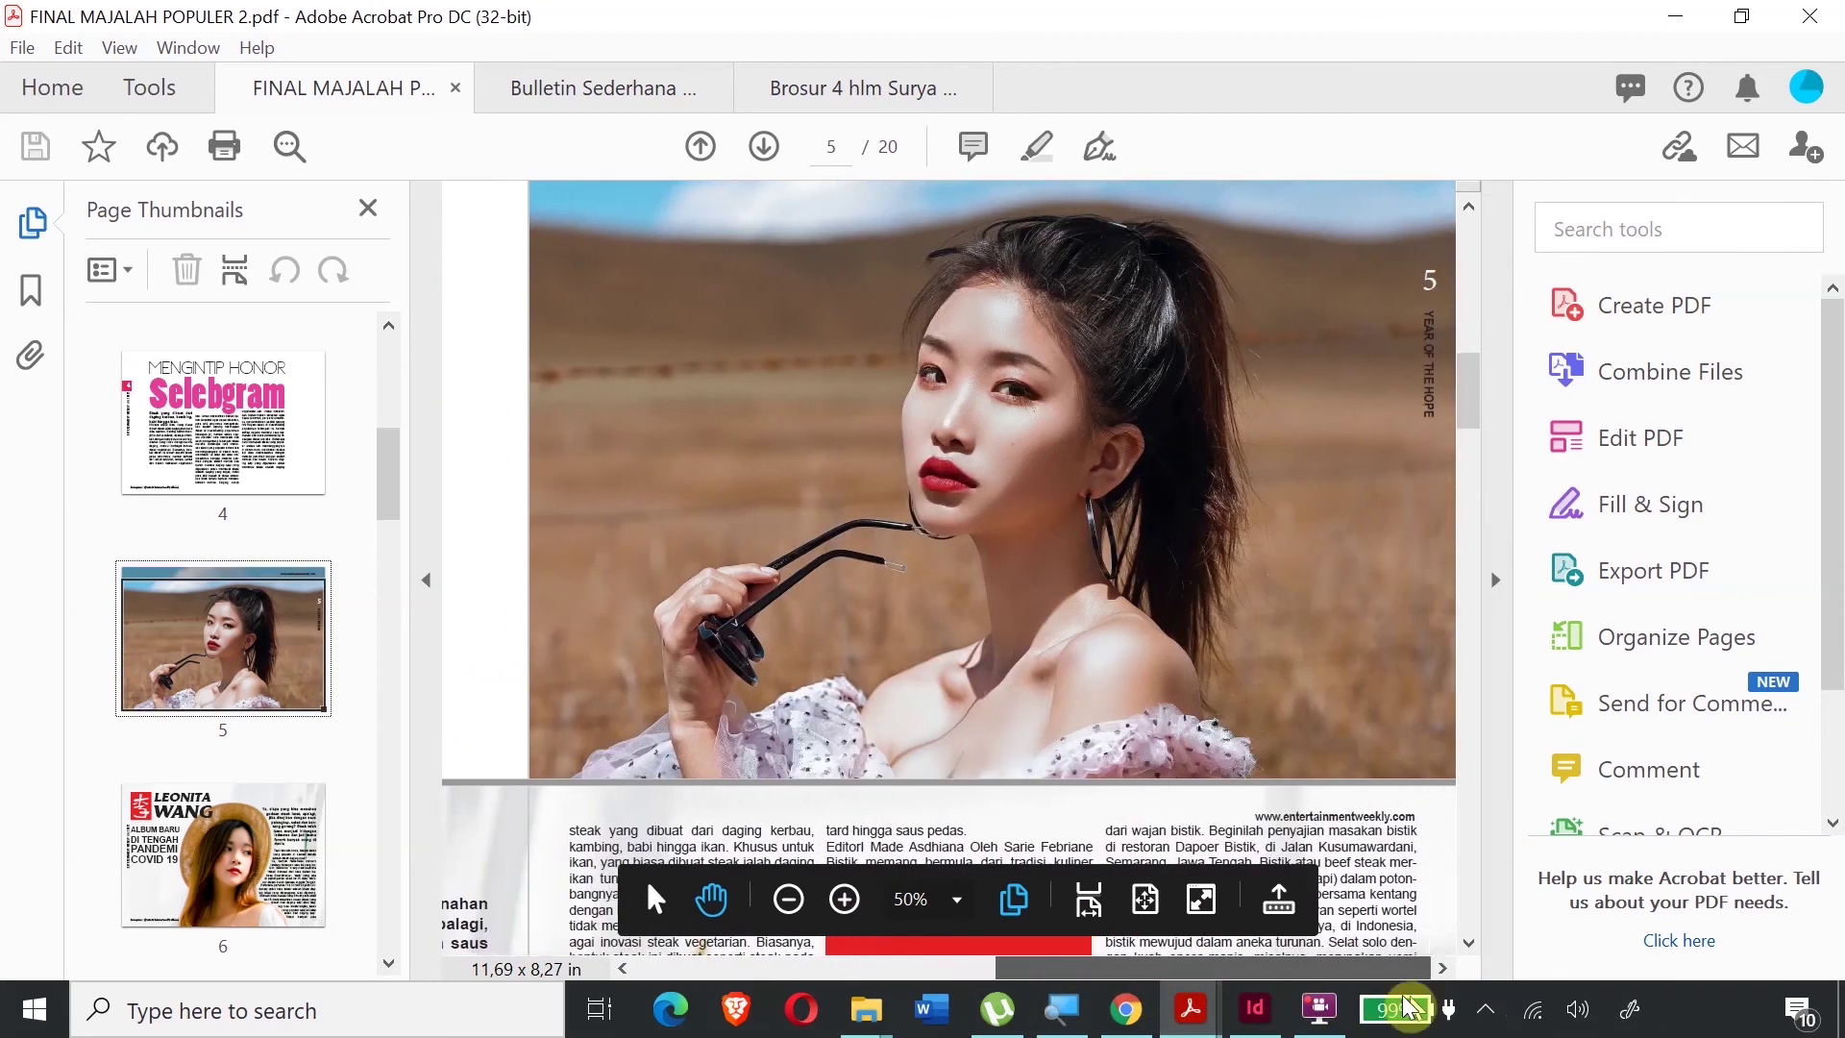
pyautogui.scroll(2, 1427, 403)
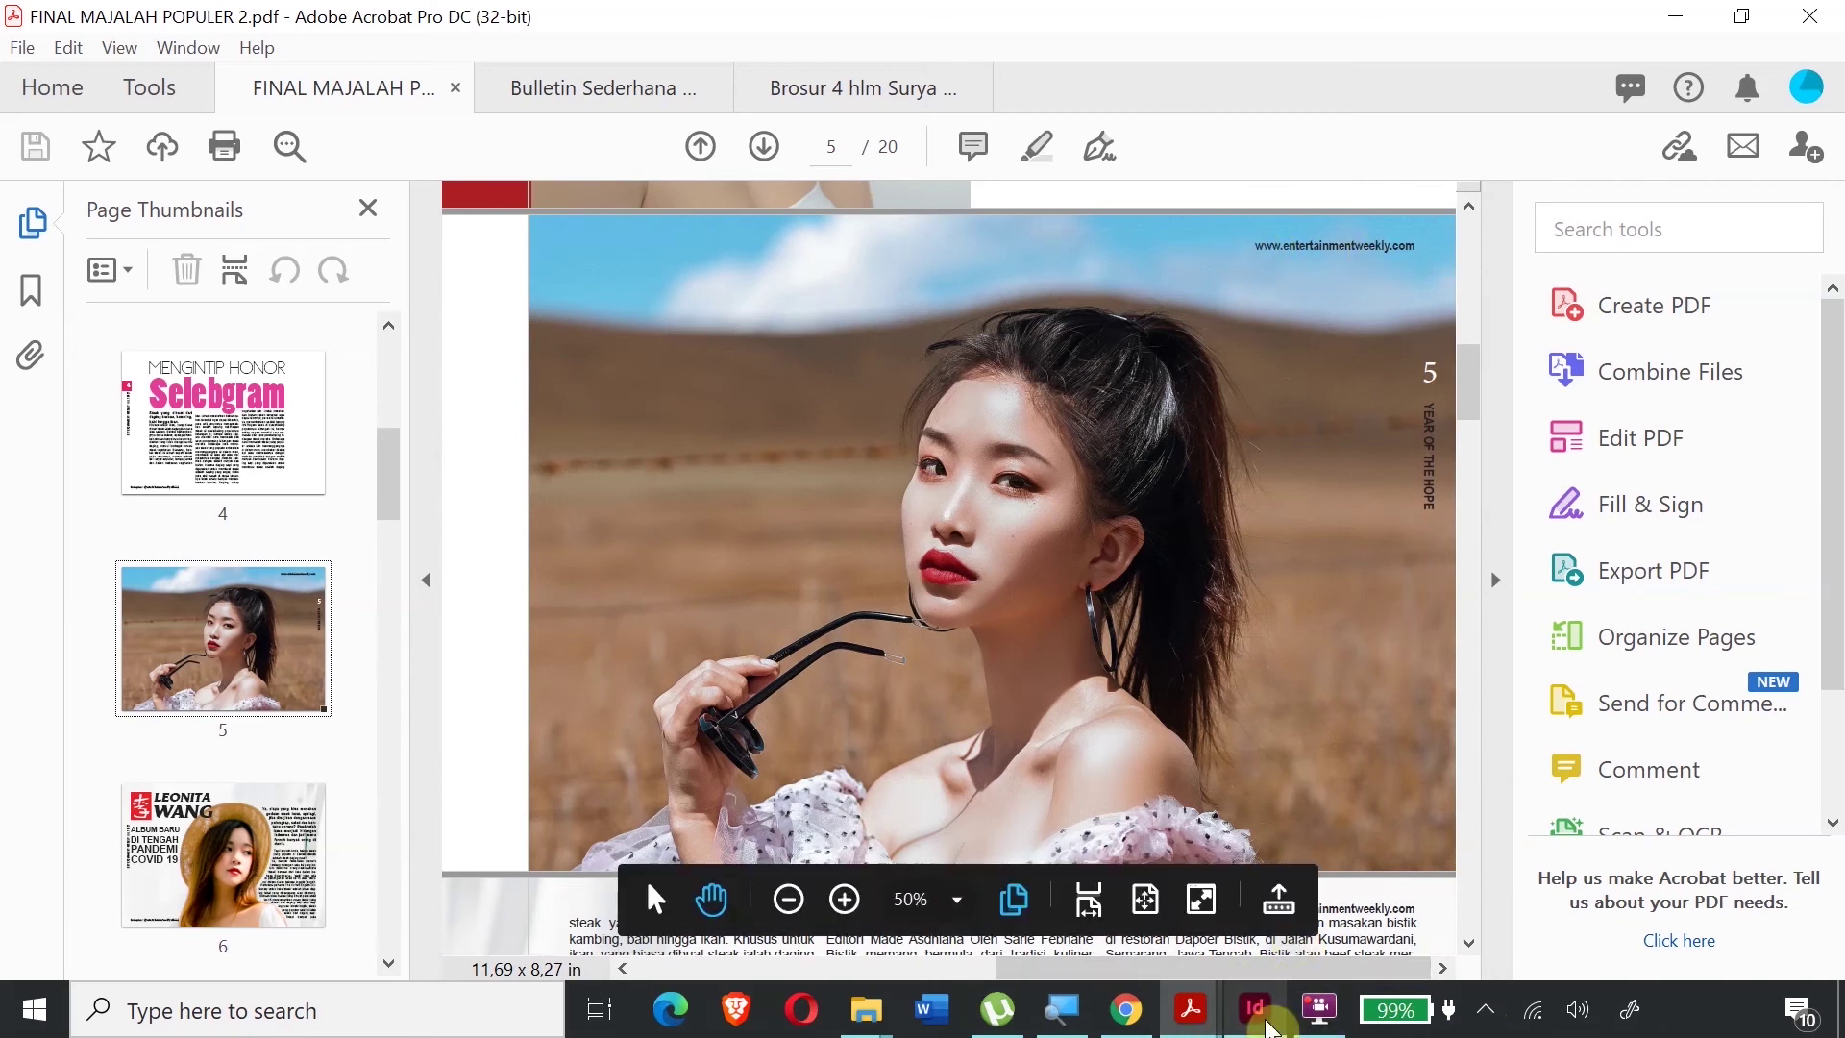
# - Switch back to InDesign and add a text frame beside the left A-Master page reading ENTERTAINMENT MONTHLY in Arial Bold
pyautogui.click(1255, 1008)
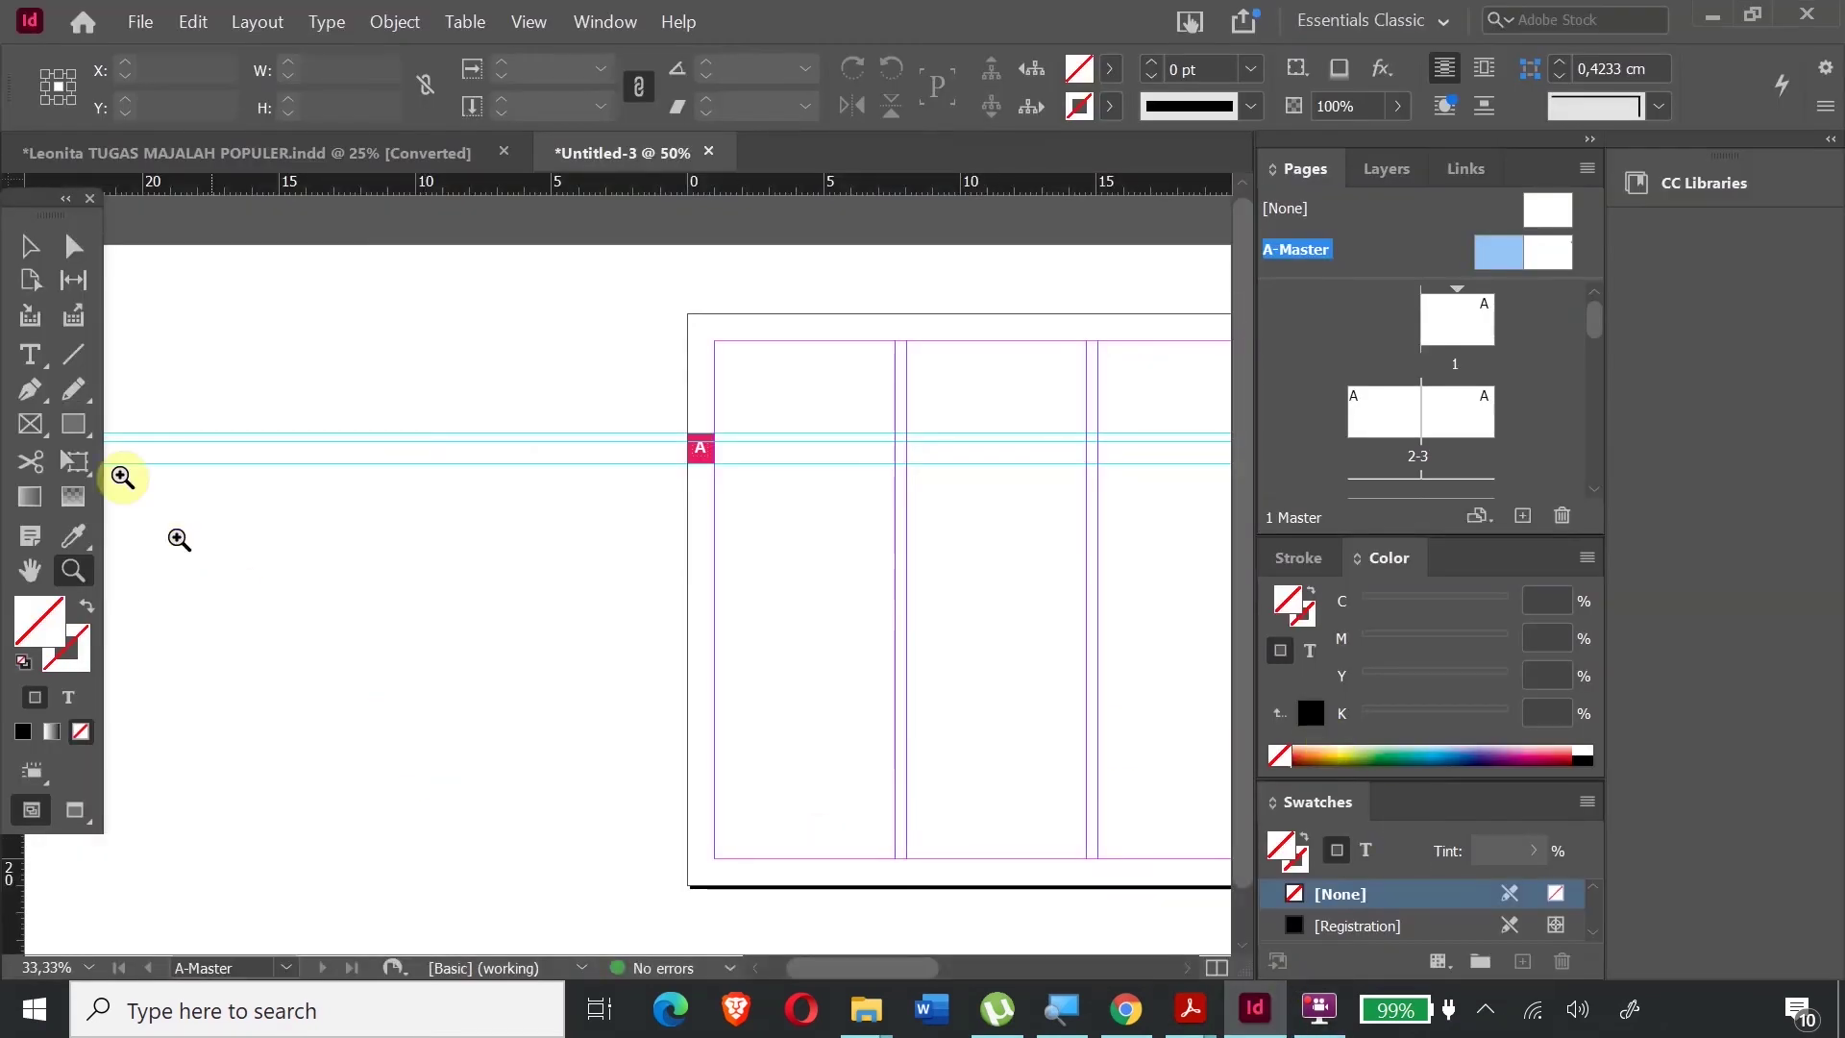
pyautogui.click(32, 355)
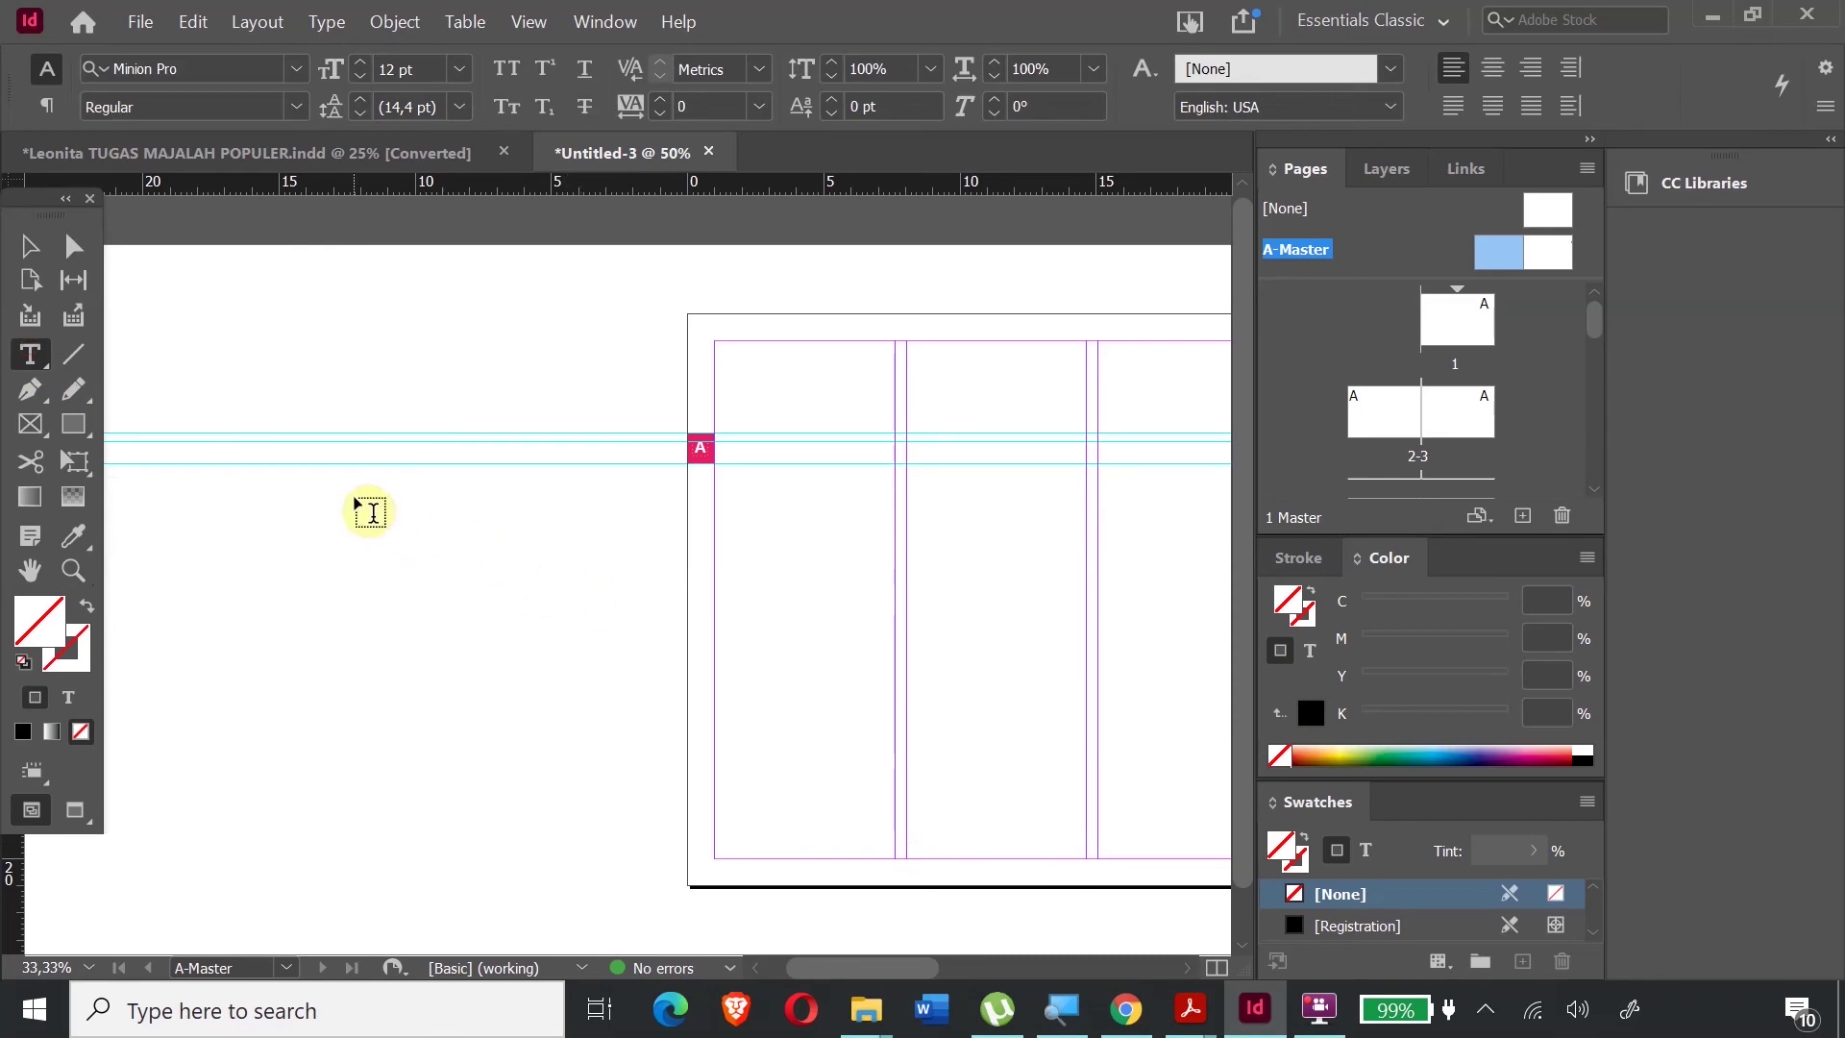
pyautogui.moveTo(353, 499); pyautogui.dragTo(574, 568)
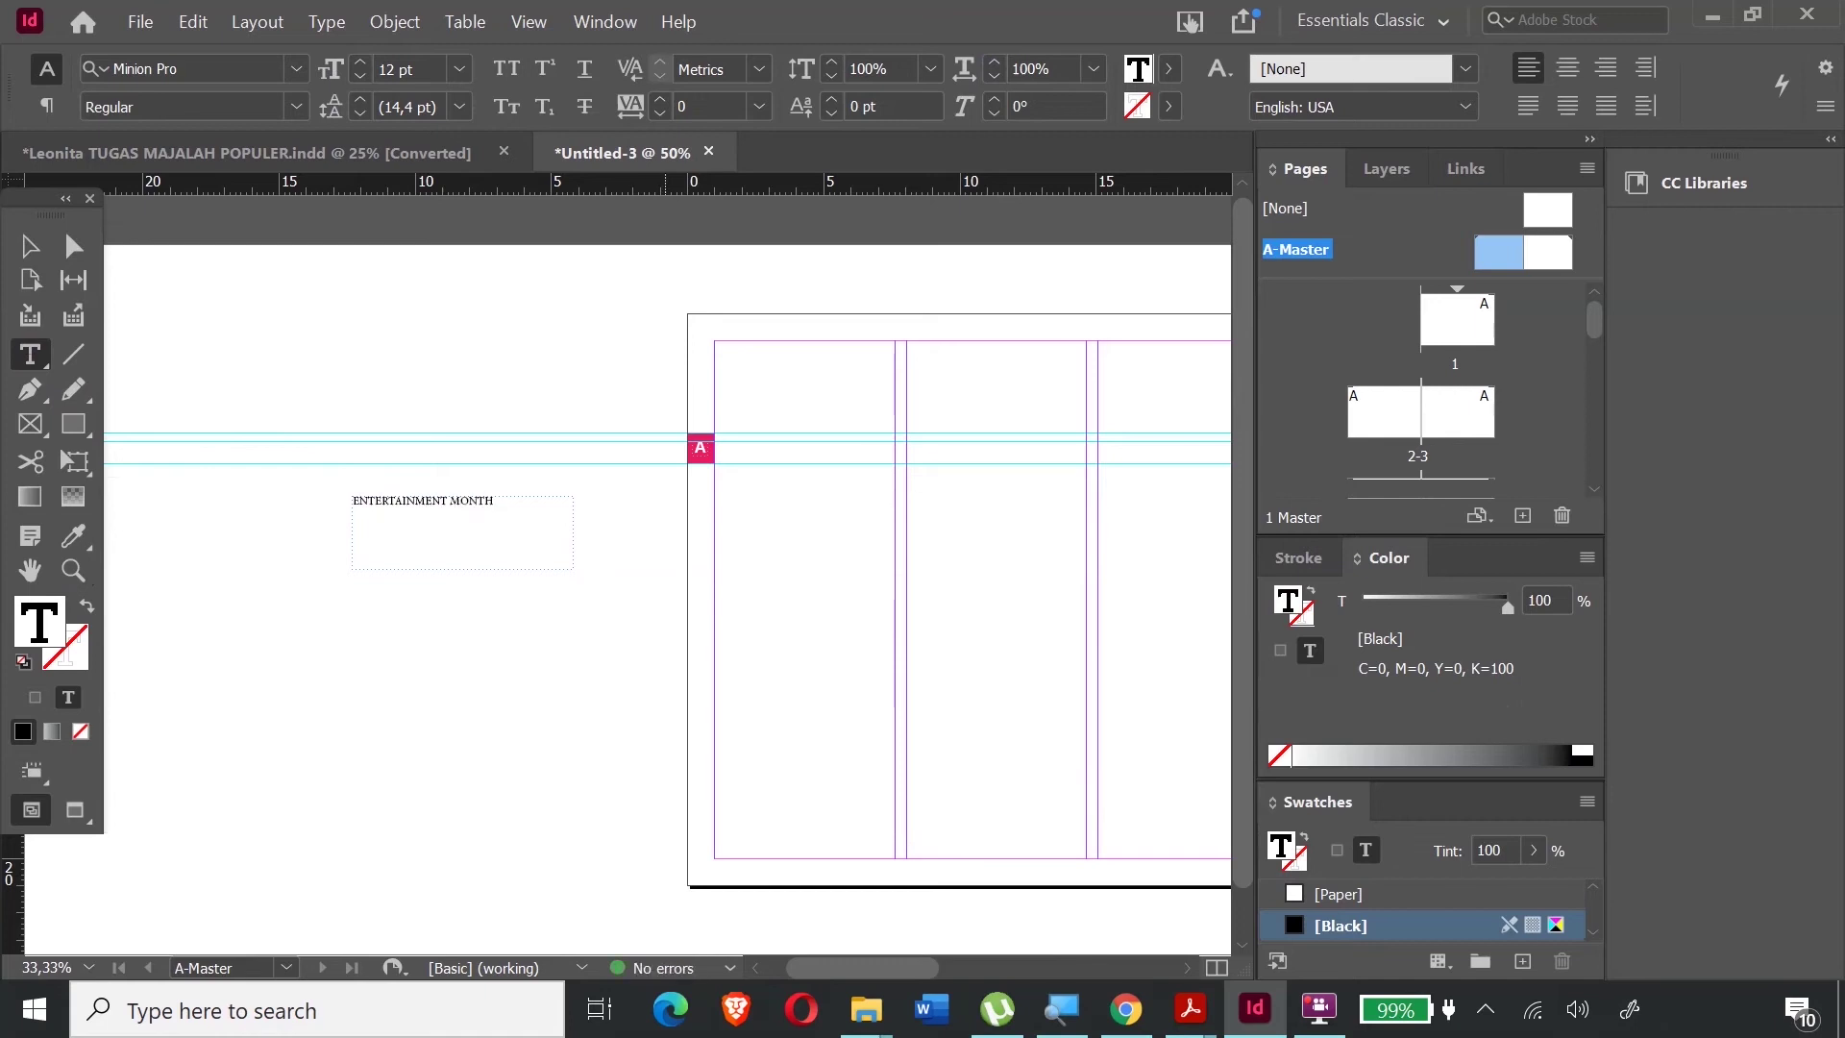
pyautogui.hotkey('ctrl', 'a')
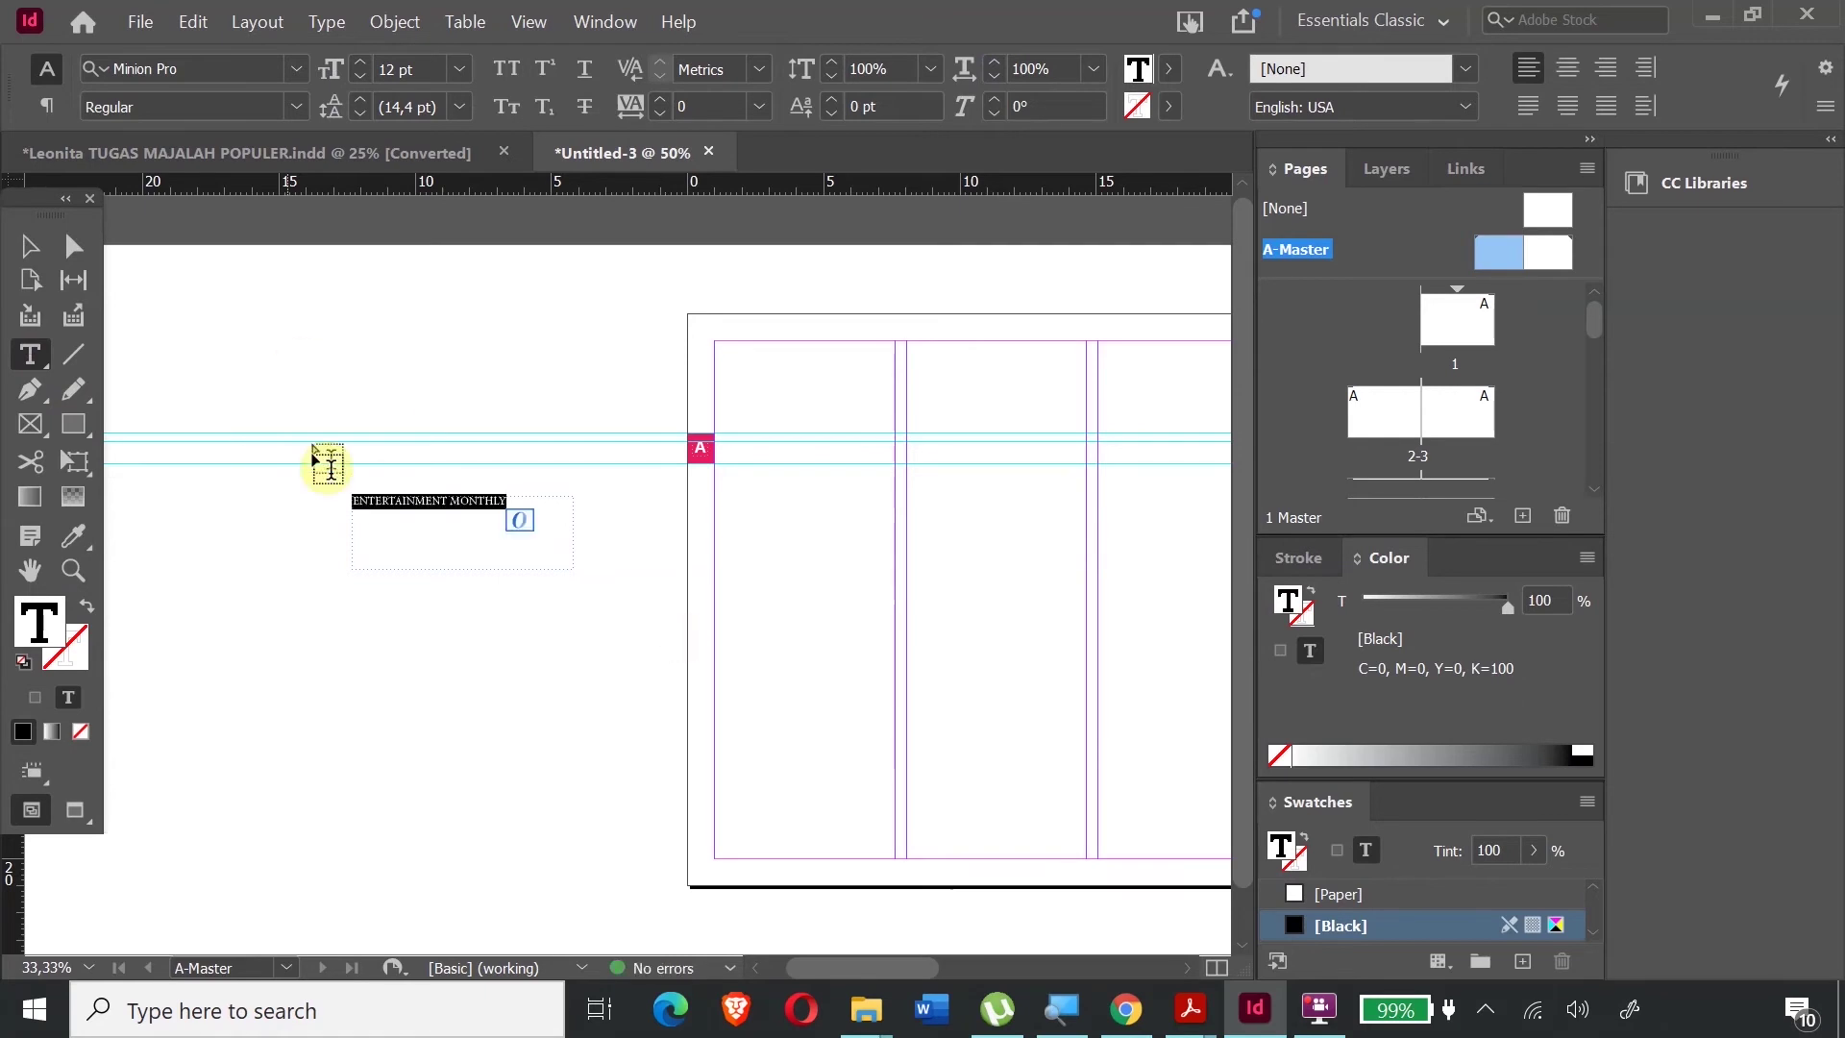
pyautogui.click(270, 69)
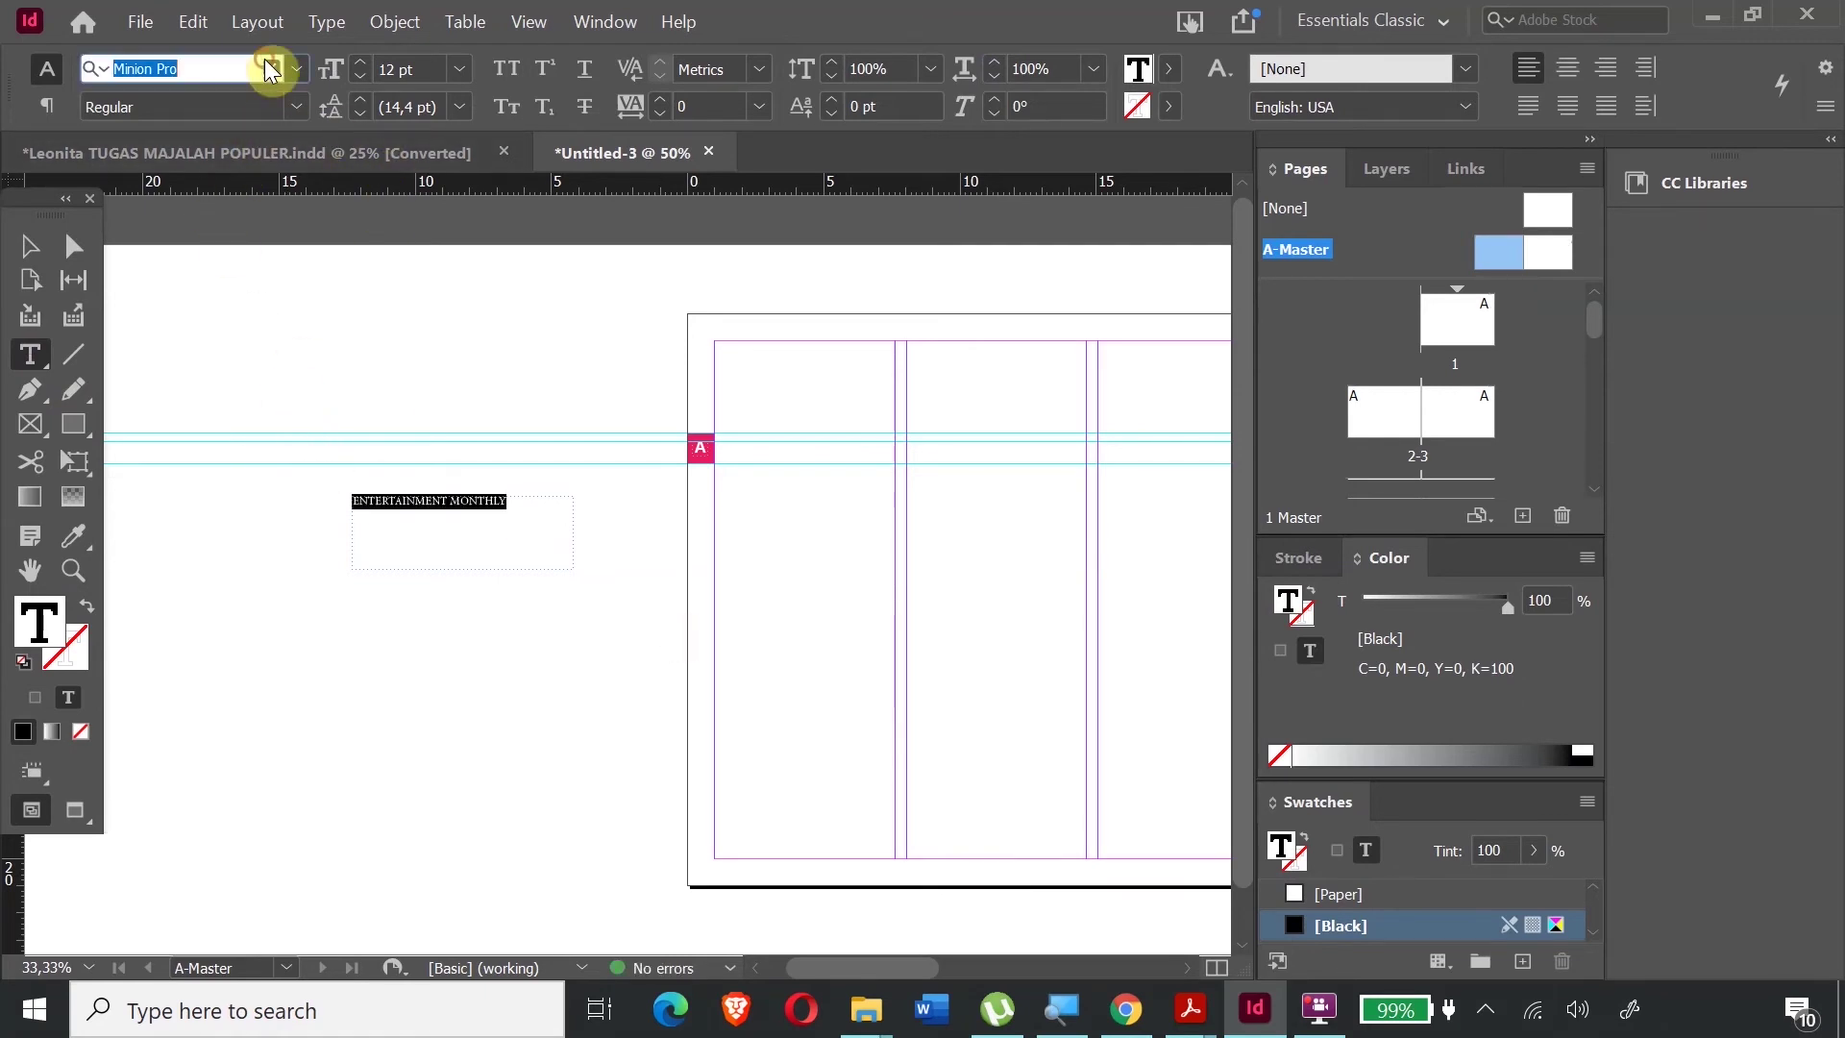
pyautogui.write('arial')
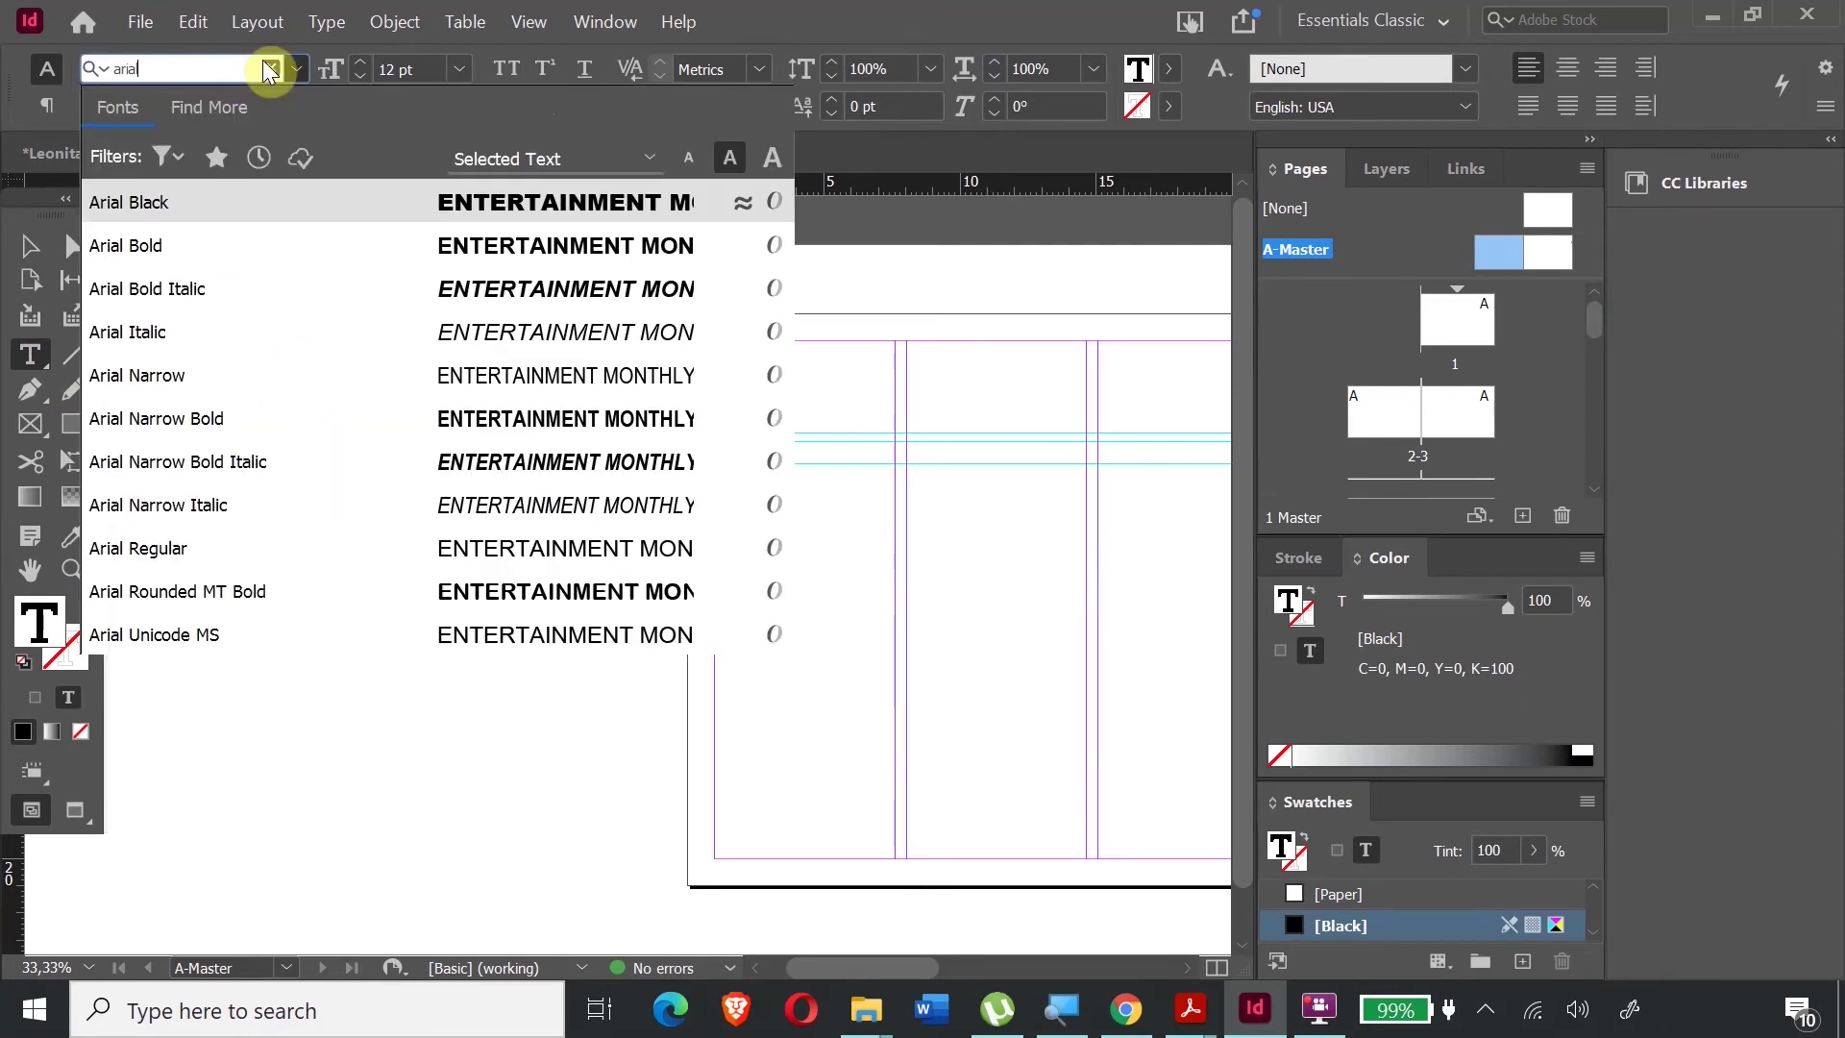
pyautogui.click(146, 242)
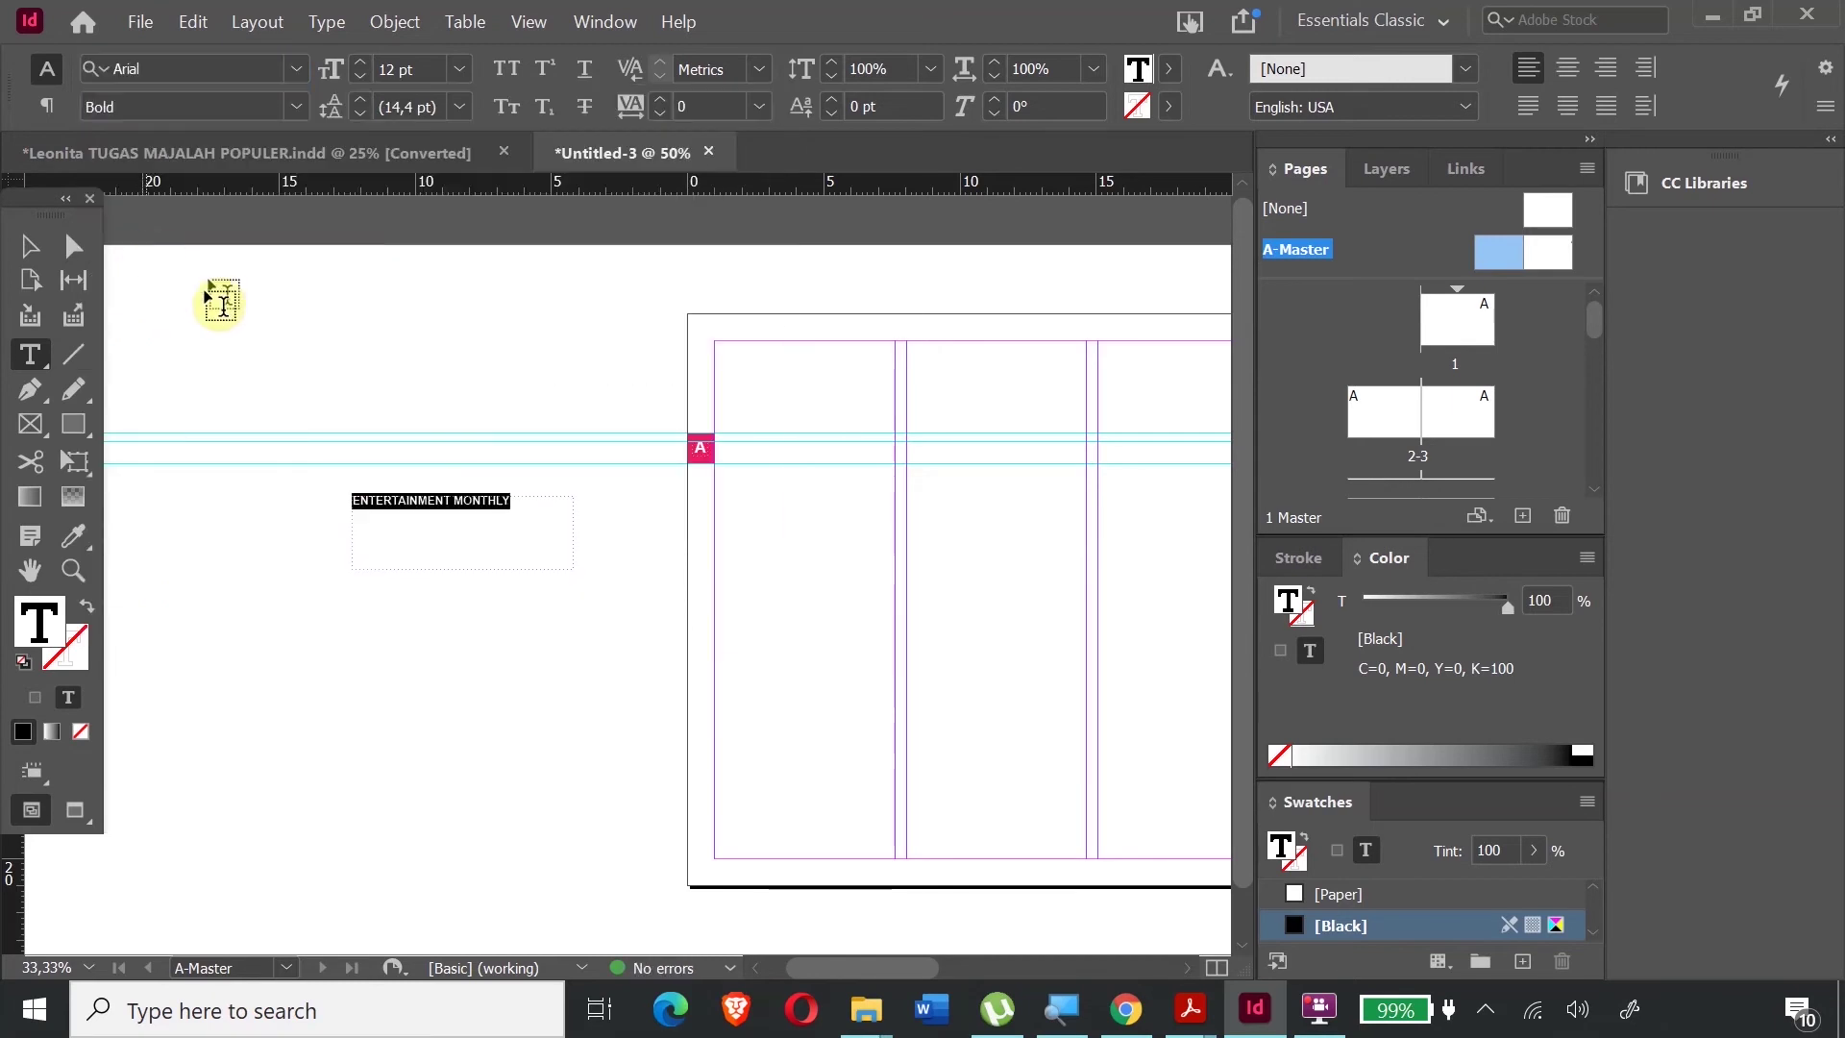
# - Reduce the ENTERTAINMENT MONTHLY text frame's height to about 0.7 cm
pyautogui.click(39, 250)
pyautogui.moveTo(462, 570); pyautogui.dragTo(455, 518)
pyautogui.moveTo(454, 517); pyautogui.dragTo(455, 516)
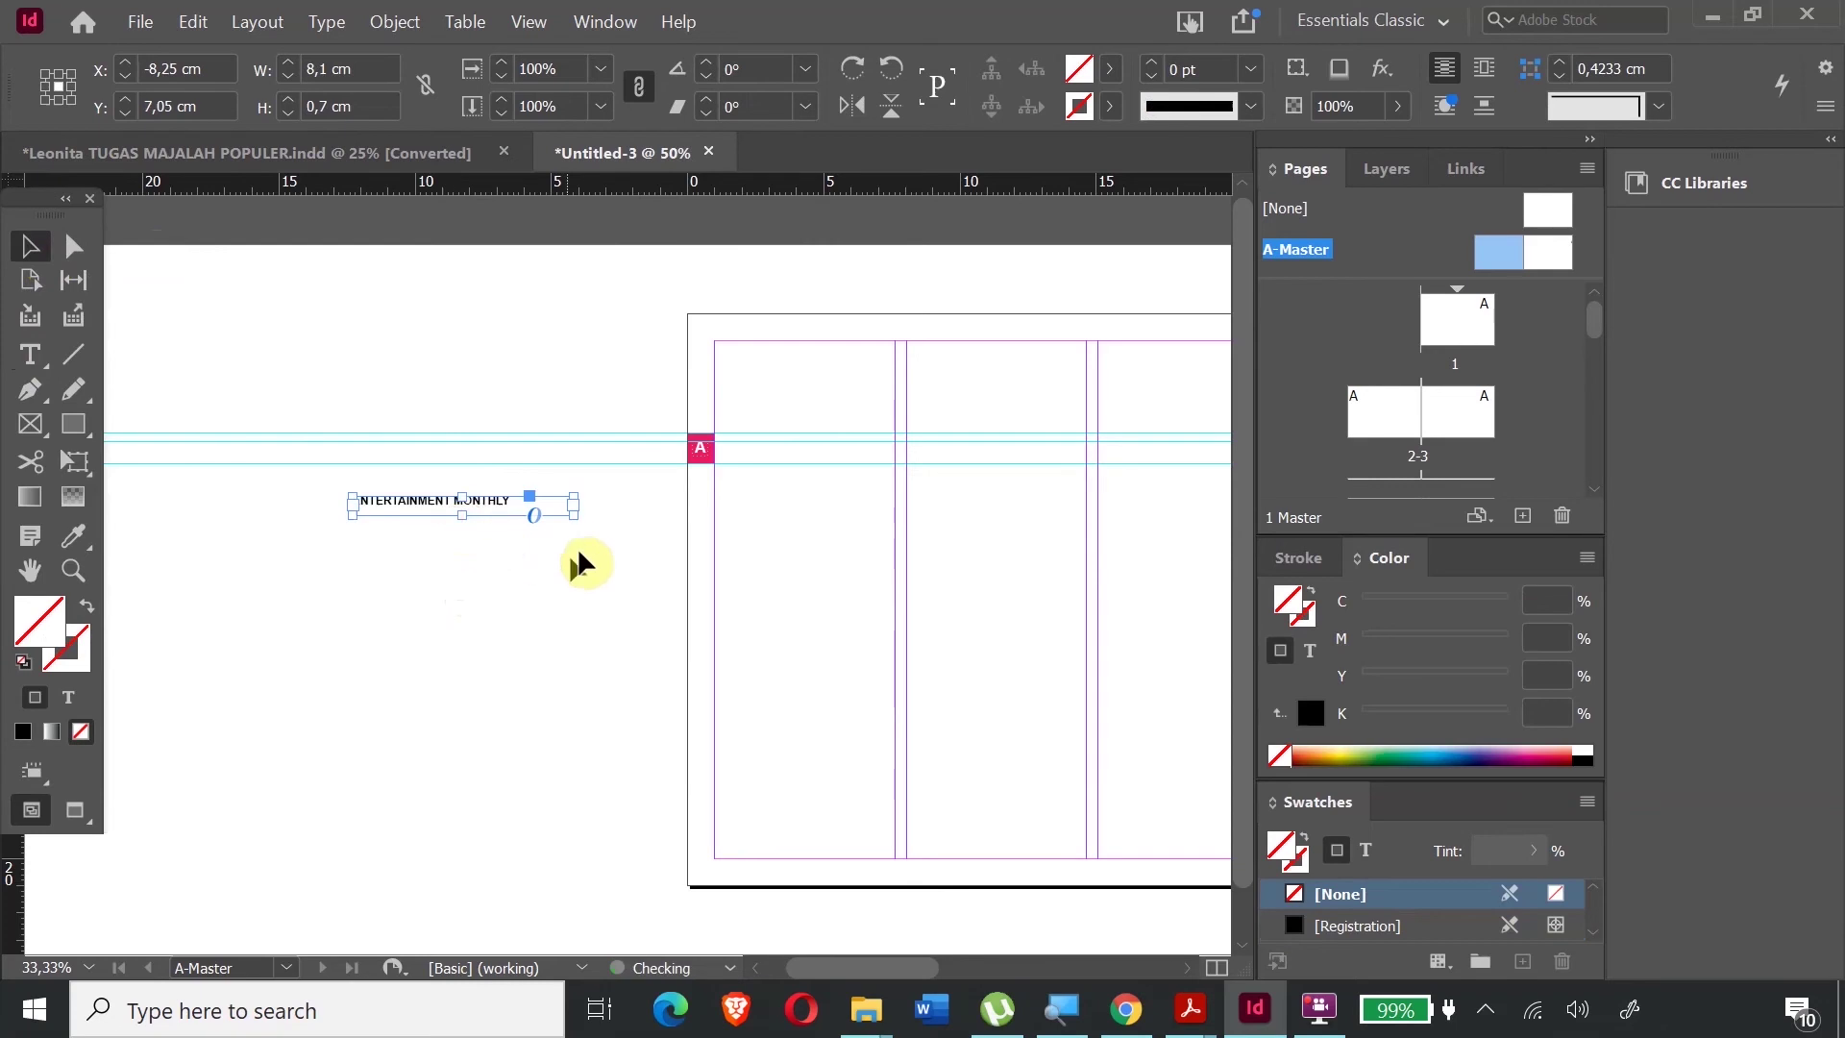
# - Rotate the ENTERTAINMENT MONTHLY frame 90° and position its text in the page's outer margin just below the pink page-number box
pyautogui.moveTo(583, 521); pyautogui.dragTo(515, 390)
pyautogui.moveTo(457, 555); pyautogui.dragTo(707, 603)
pyautogui.press('Right')
pyautogui.press('Right')
pyautogui.press('Right')
pyautogui.press('Right')
pyautogui.press('Right')
pyautogui.press('Up')
pyautogui.press('Up')
pyautogui.press('Up')
pyautogui.press('Up')
pyautogui.press('Up')
pyautogui.hotkey('shift', 'Up')
pyautogui.hotkey('shift', 'Up')
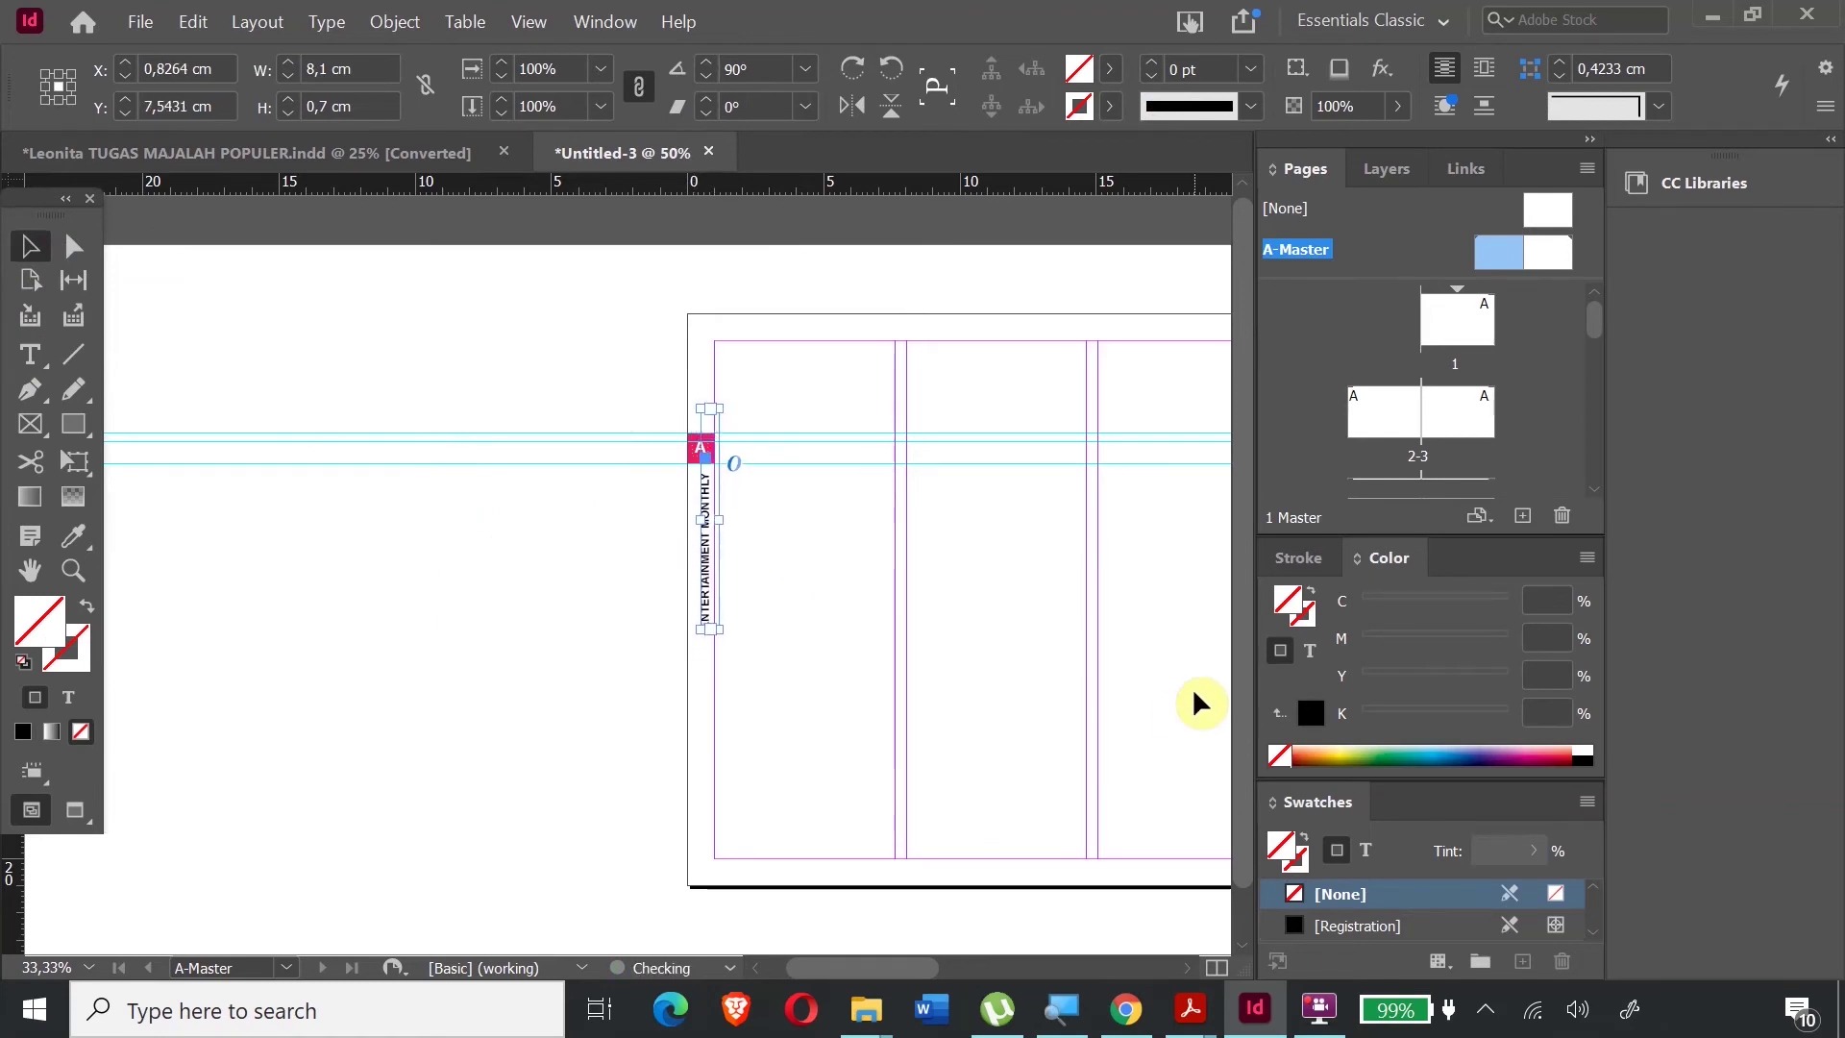
pyautogui.click(500, 610)
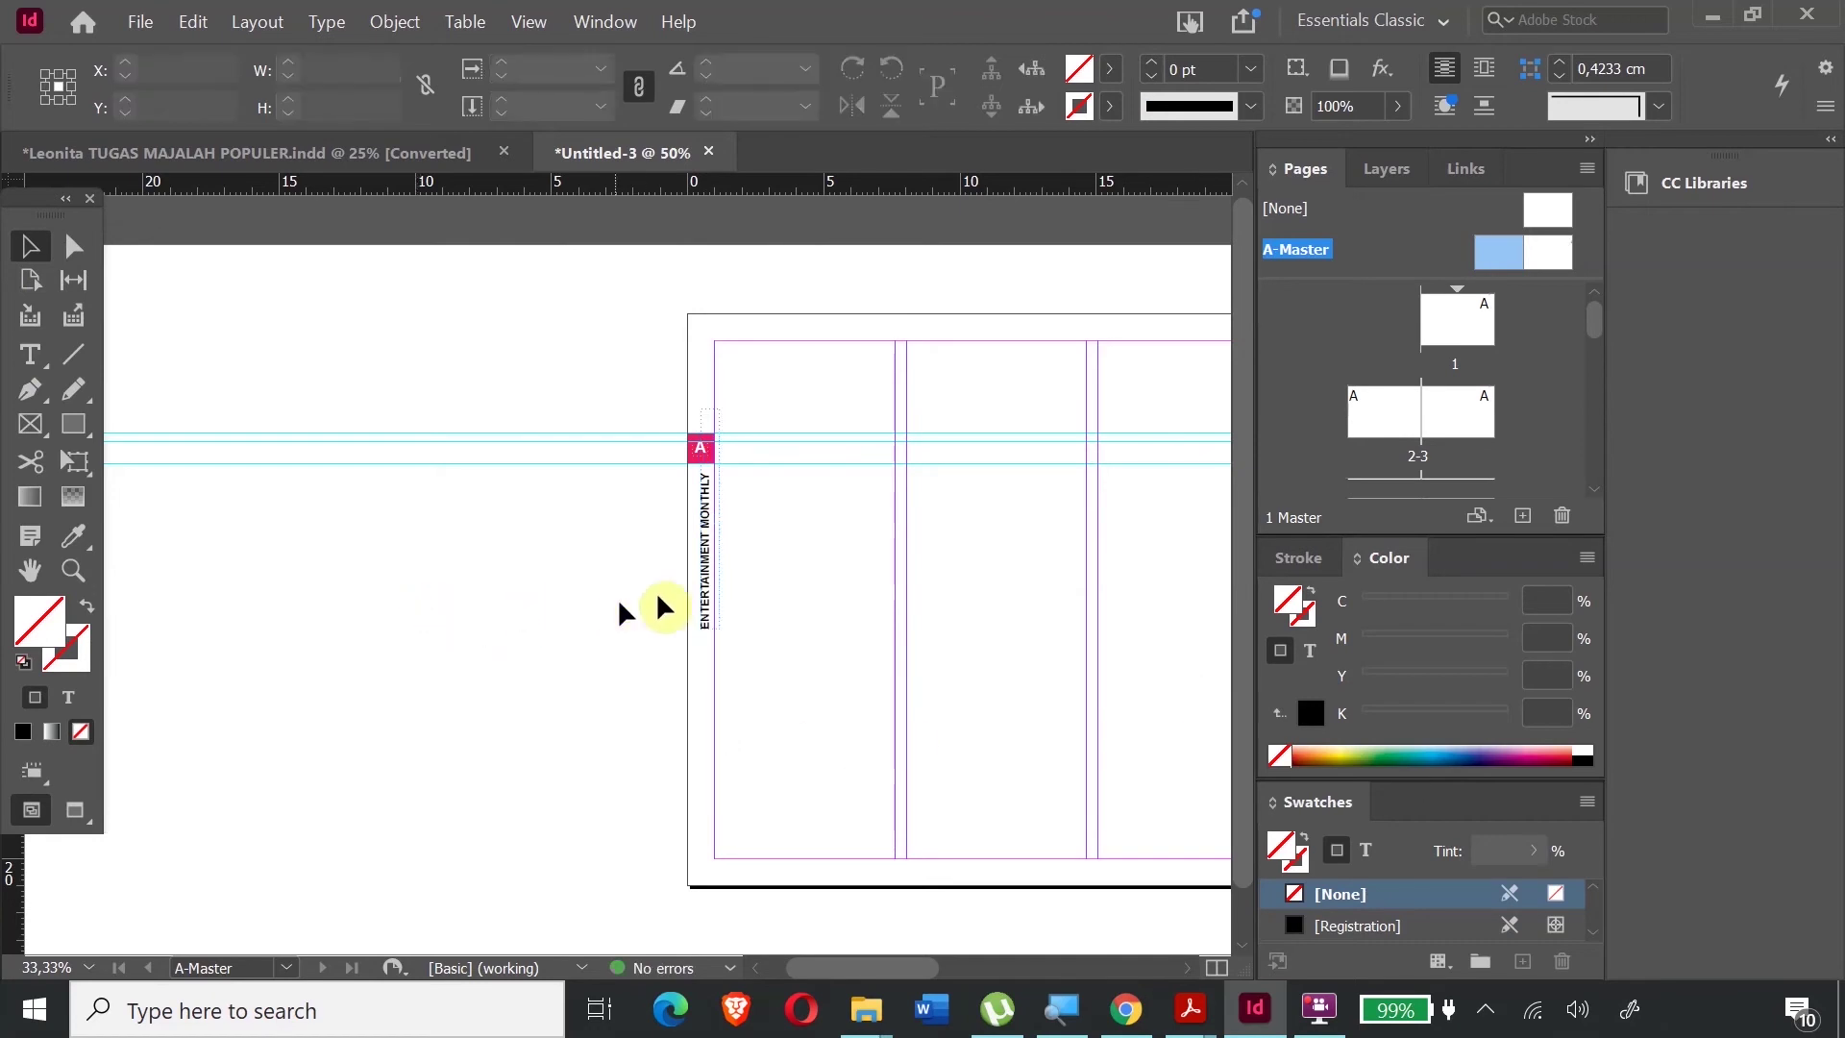
# - Duplicate the vertical ENTERTAINMENT MONTHLY text, rotate the copy back to 0° and place it at the left page's lower margin corner
pyautogui.click(711, 592)
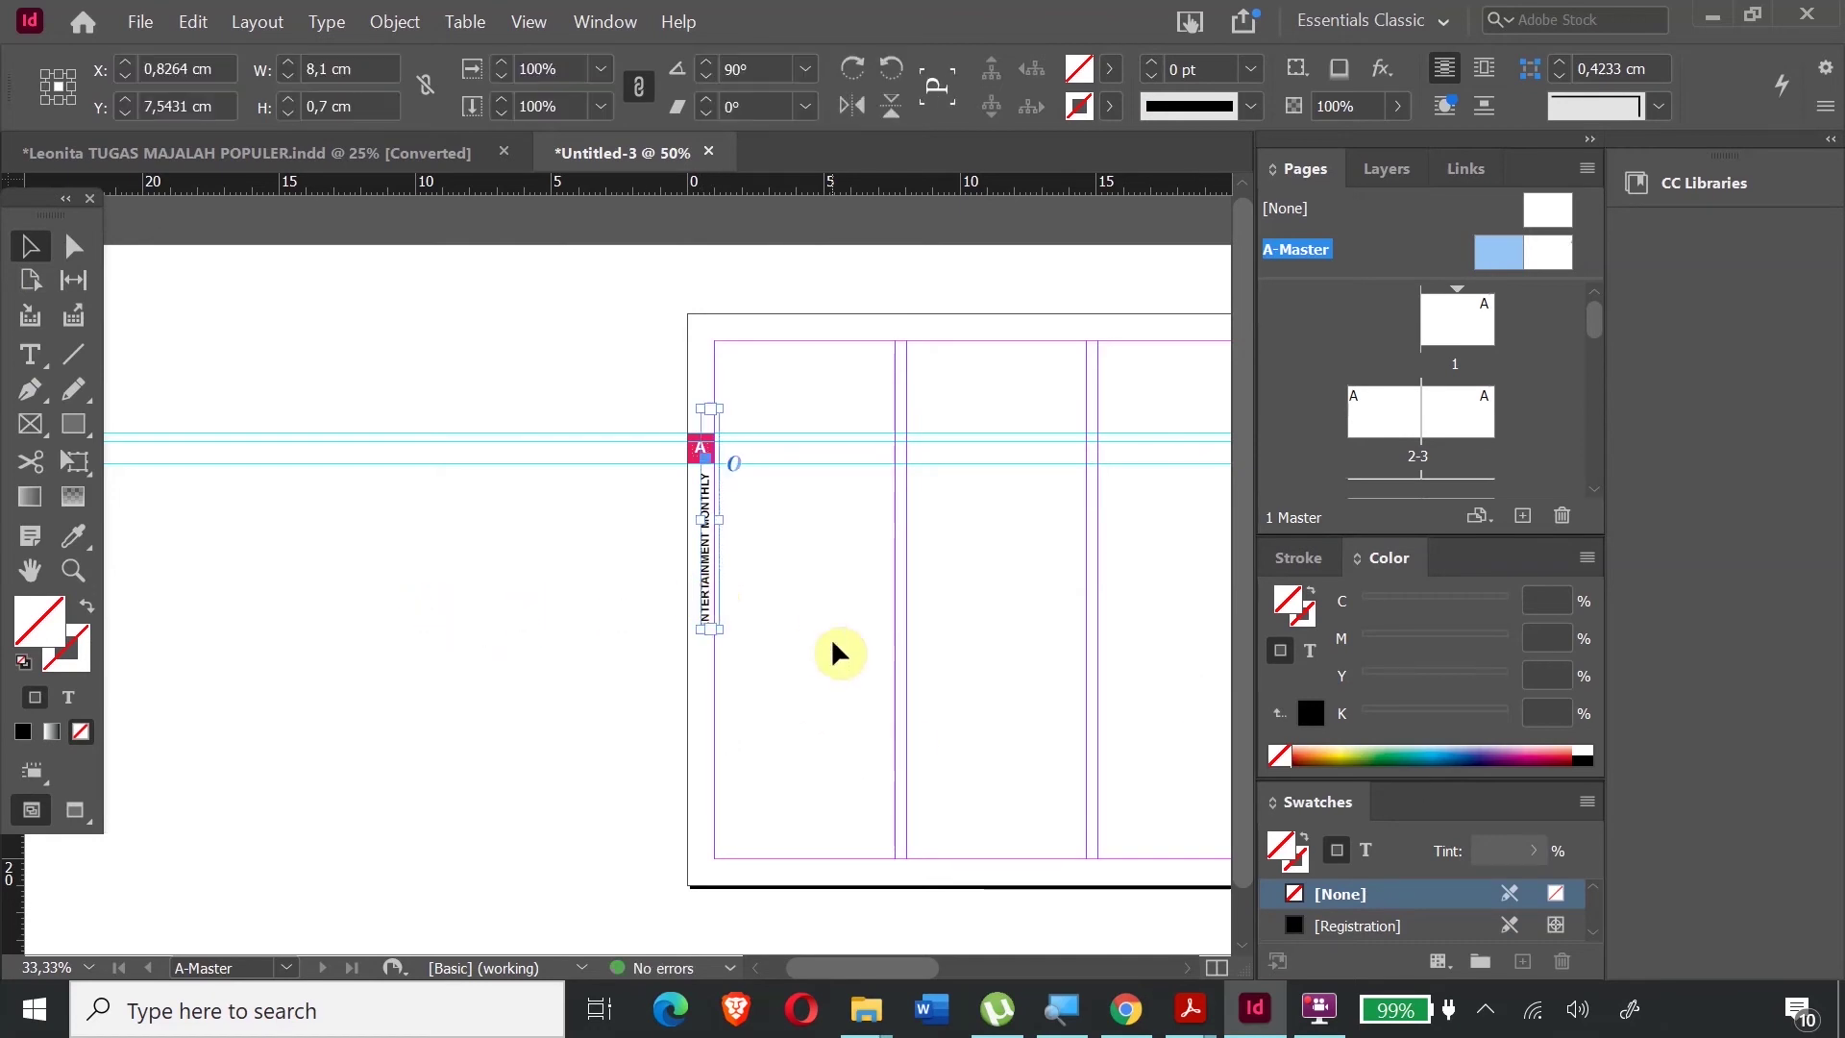
pyautogui.hotkey('ctrl', 'v')
pyautogui.moveTo(684, 739); pyautogui.dragTo(519, 663)
pyautogui.moveTo(597, 605); pyautogui.dragTo(797, 878)
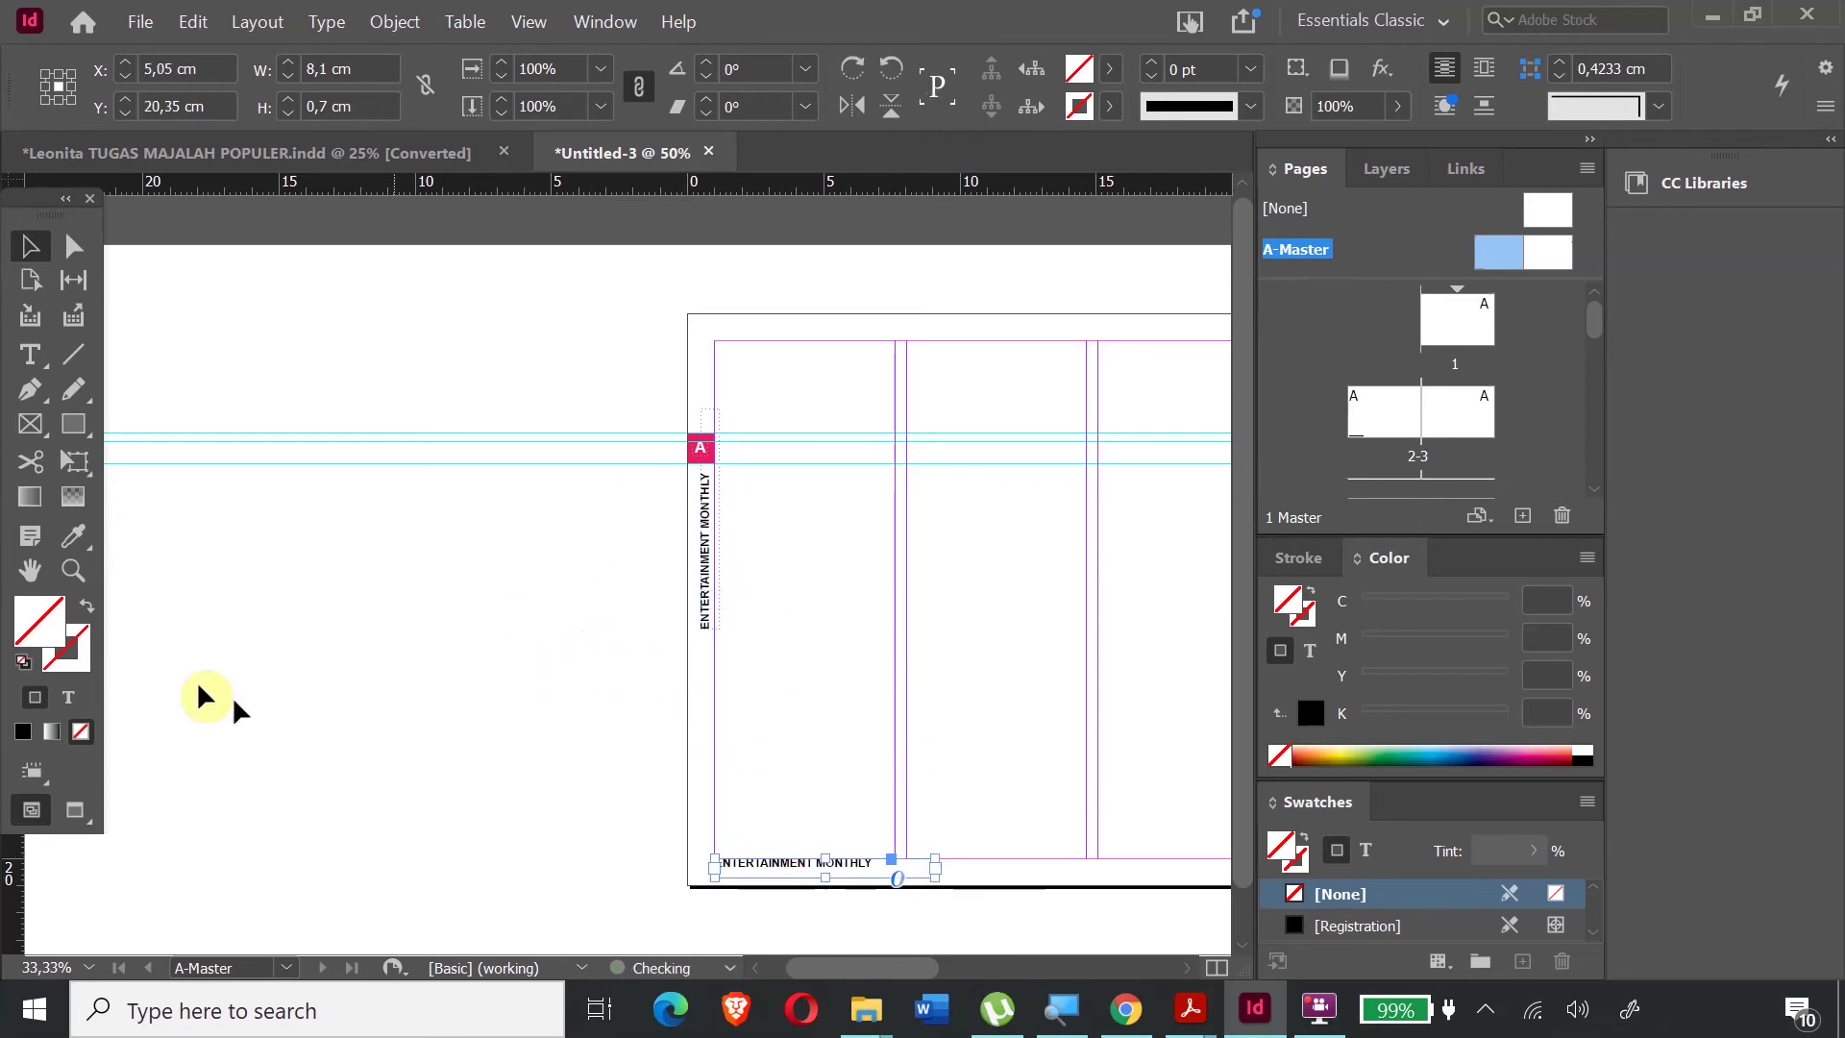
# - Nudge the horizontal copy down within the left page's lower margin and replace its text with IG : entertainmentweekly
pyautogui.click(73, 569)
pyautogui.moveTo(638, 749); pyautogui.dragTo(968, 903)
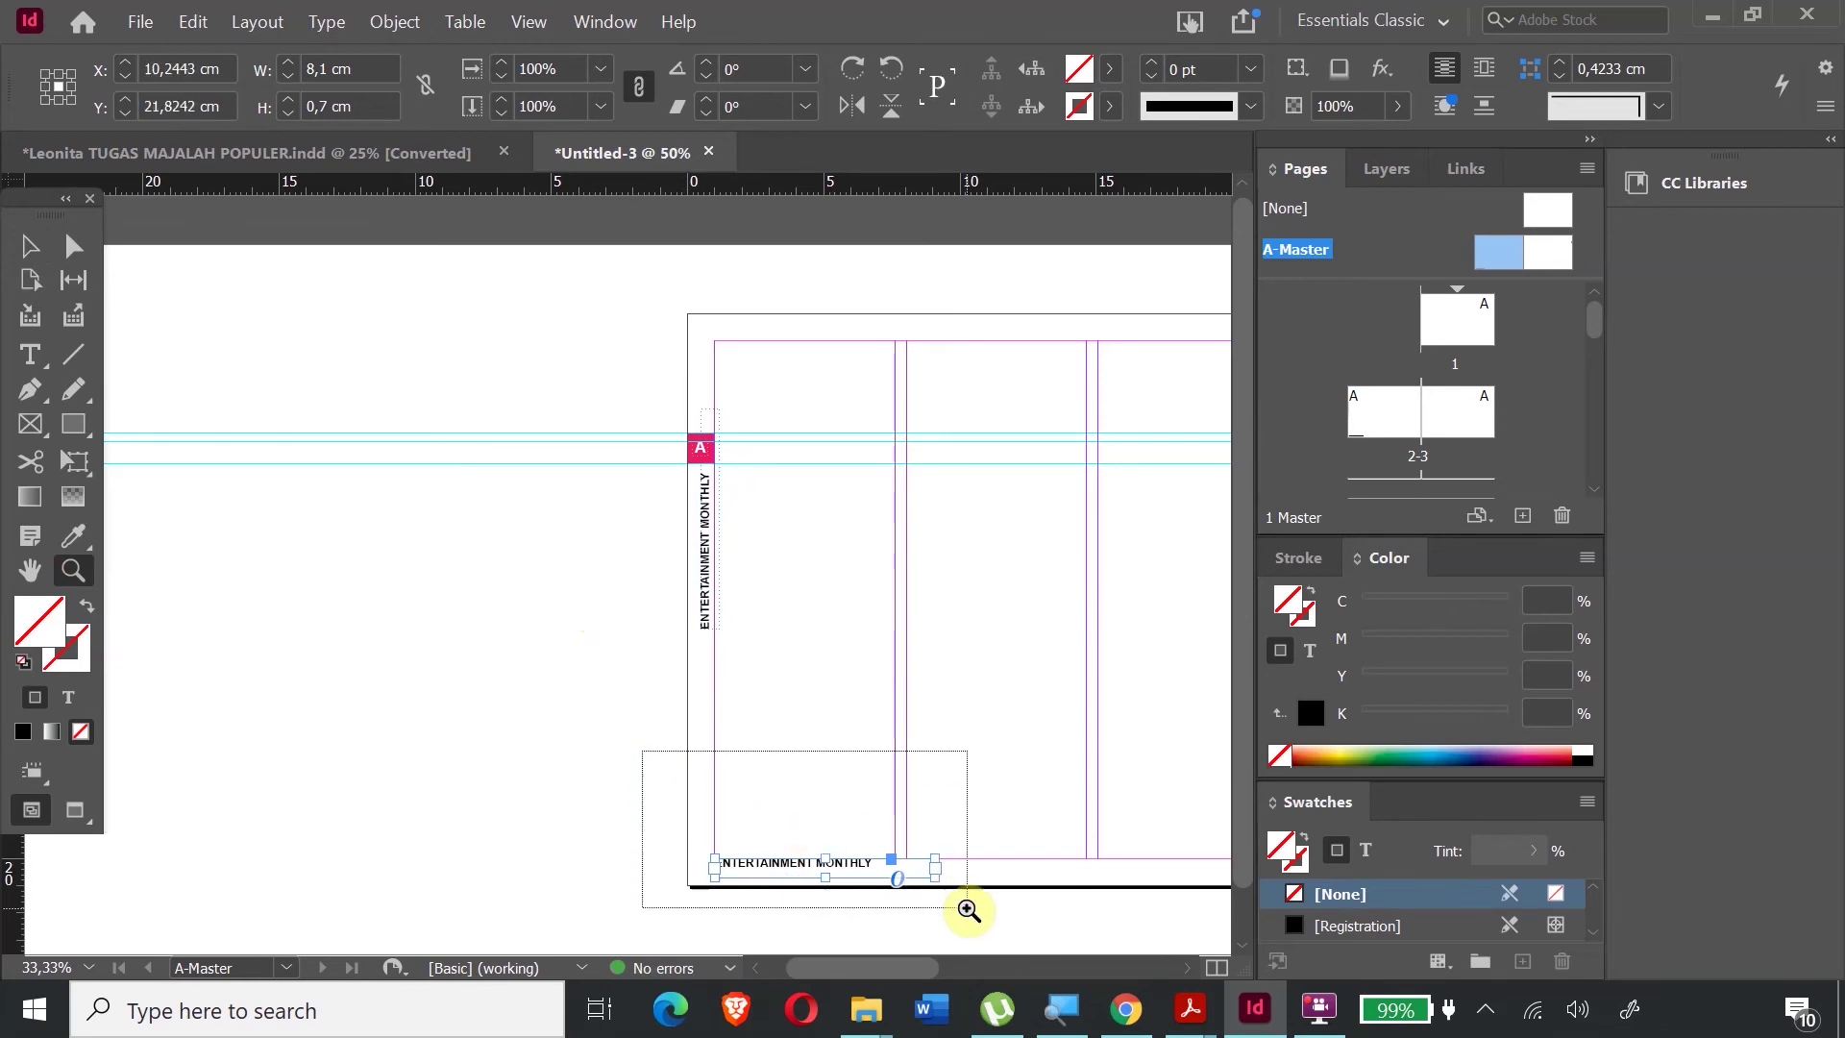
pyautogui.click(30, 246)
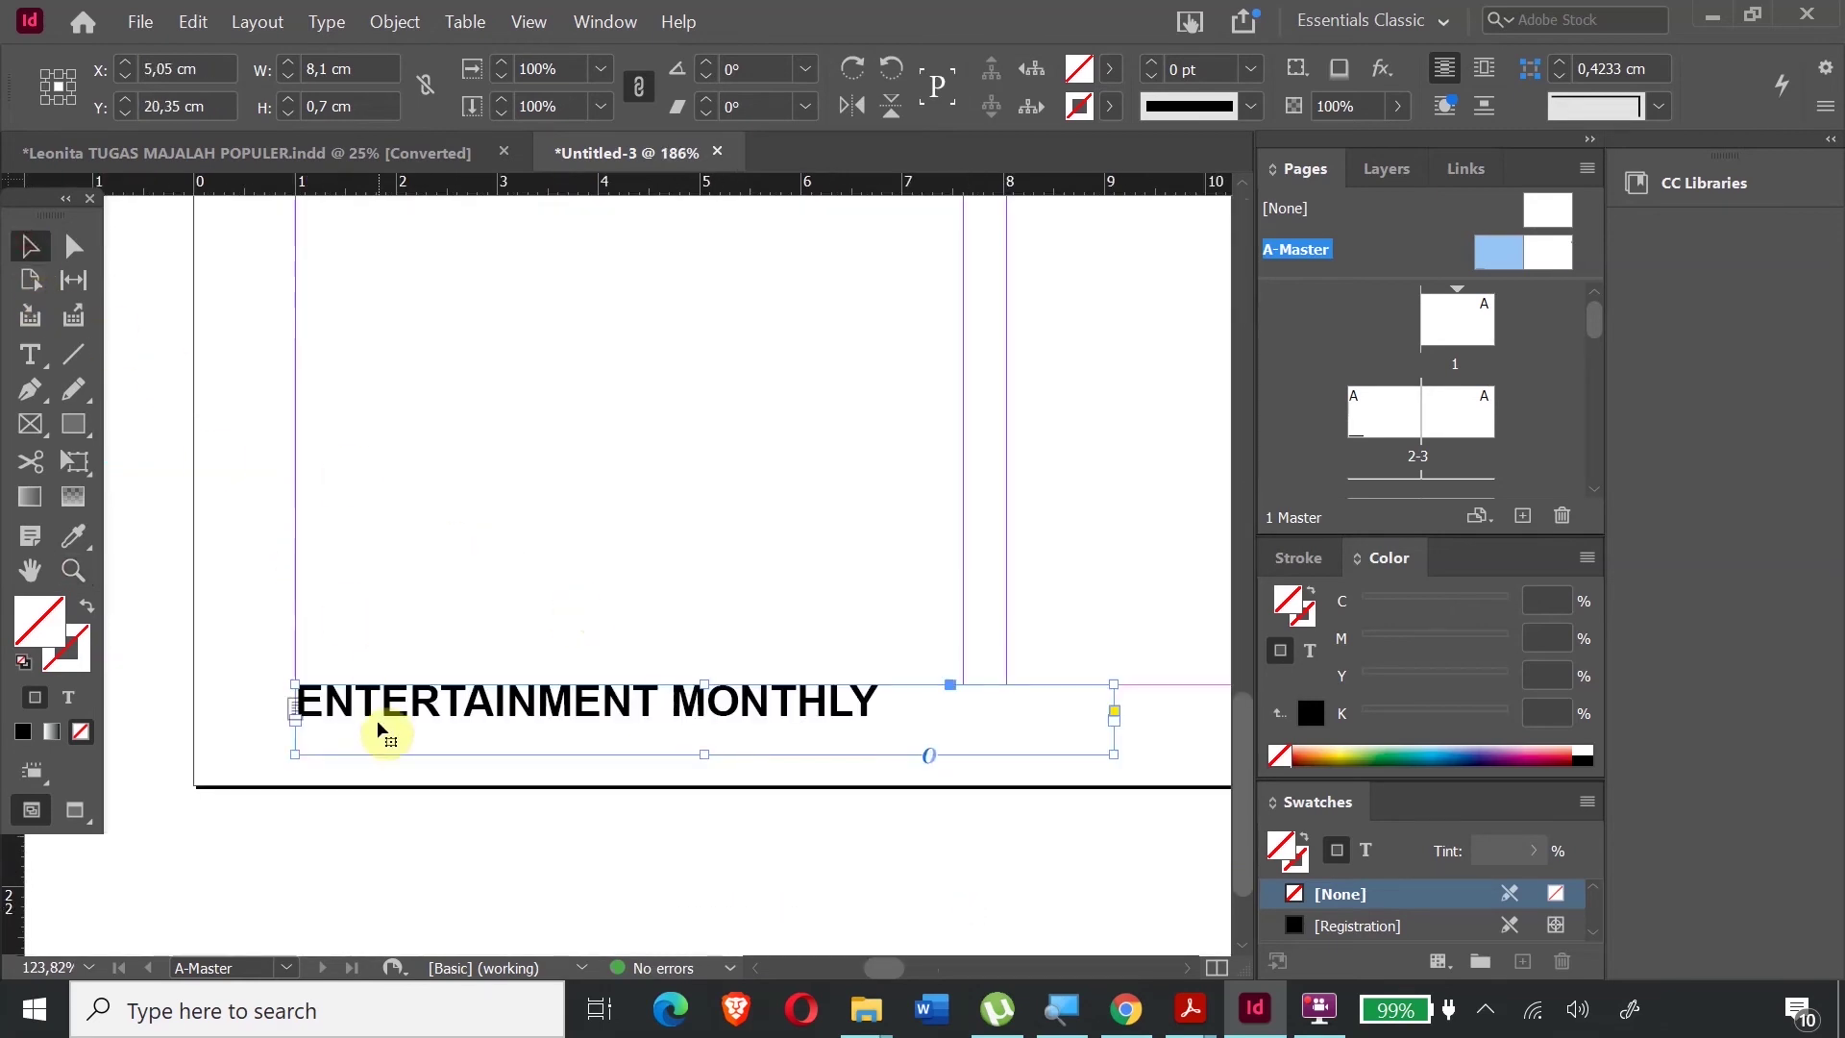
pyautogui.moveTo(380, 711); pyautogui.dragTo(906, 713)
pyautogui.doubleClick(300, 716)
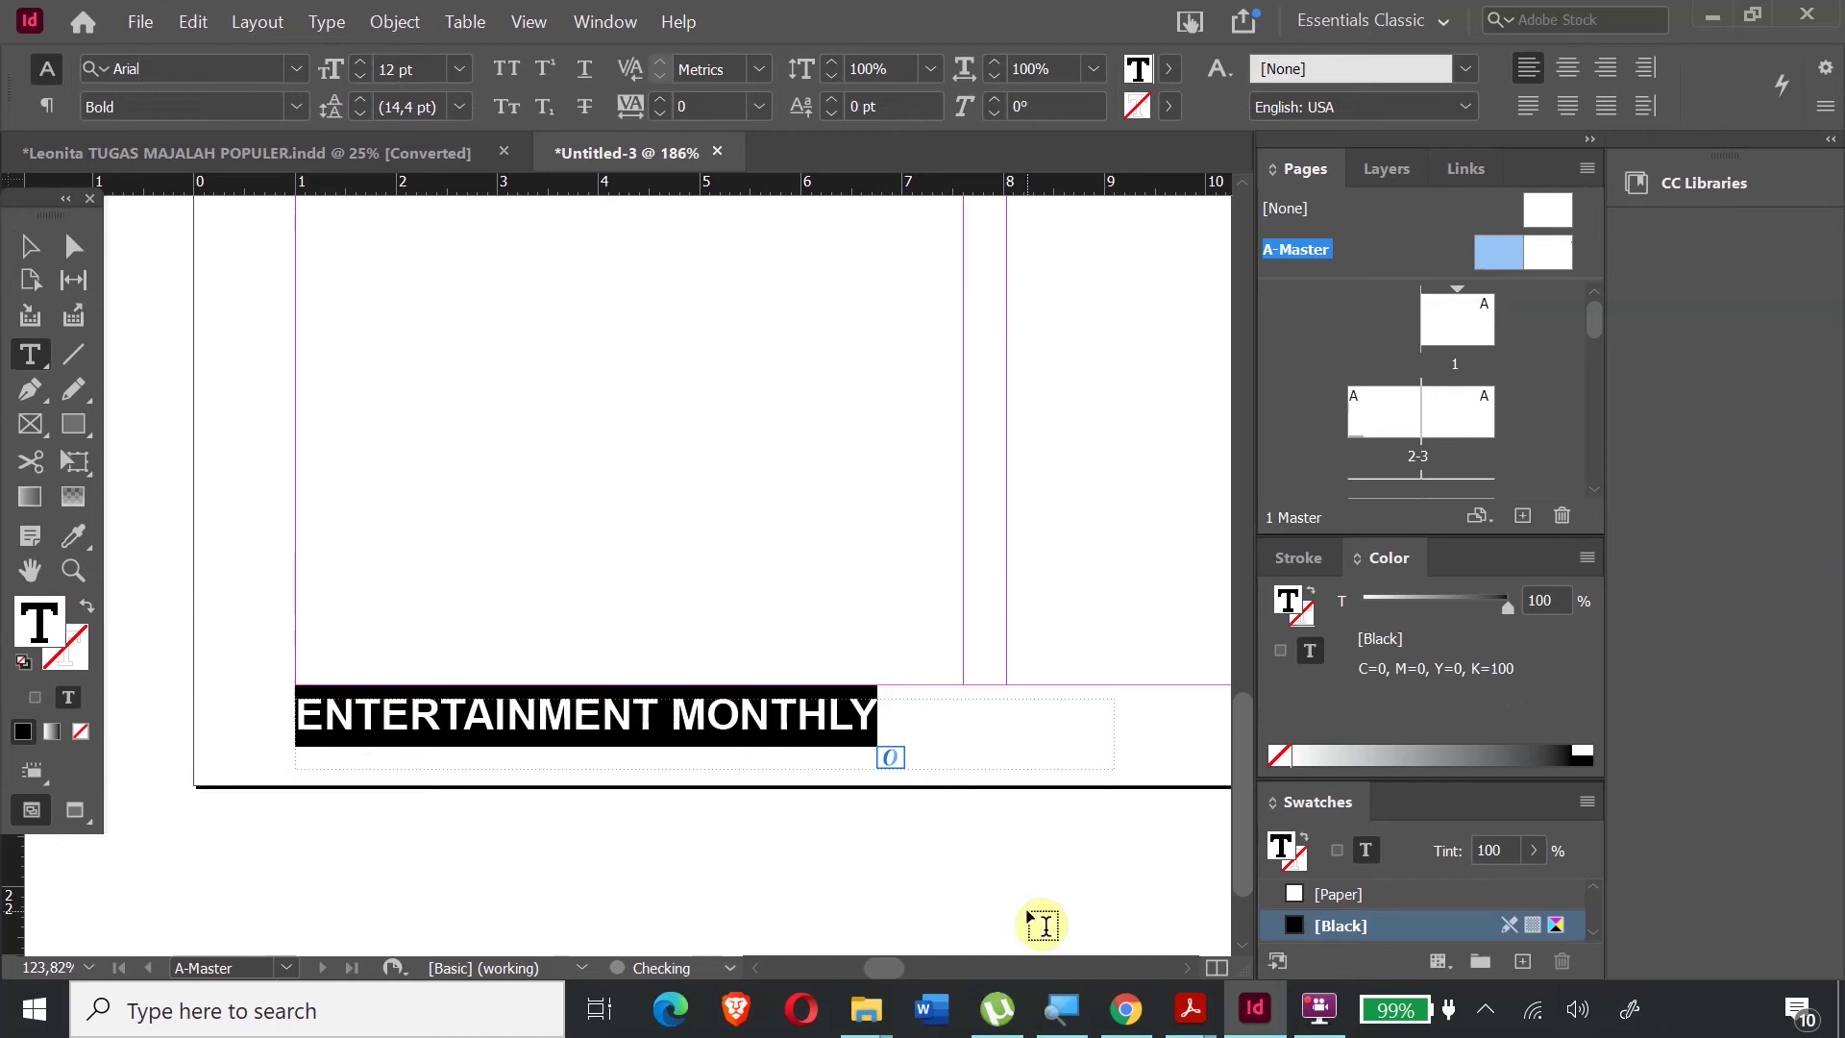
pyautogui.write('IG')
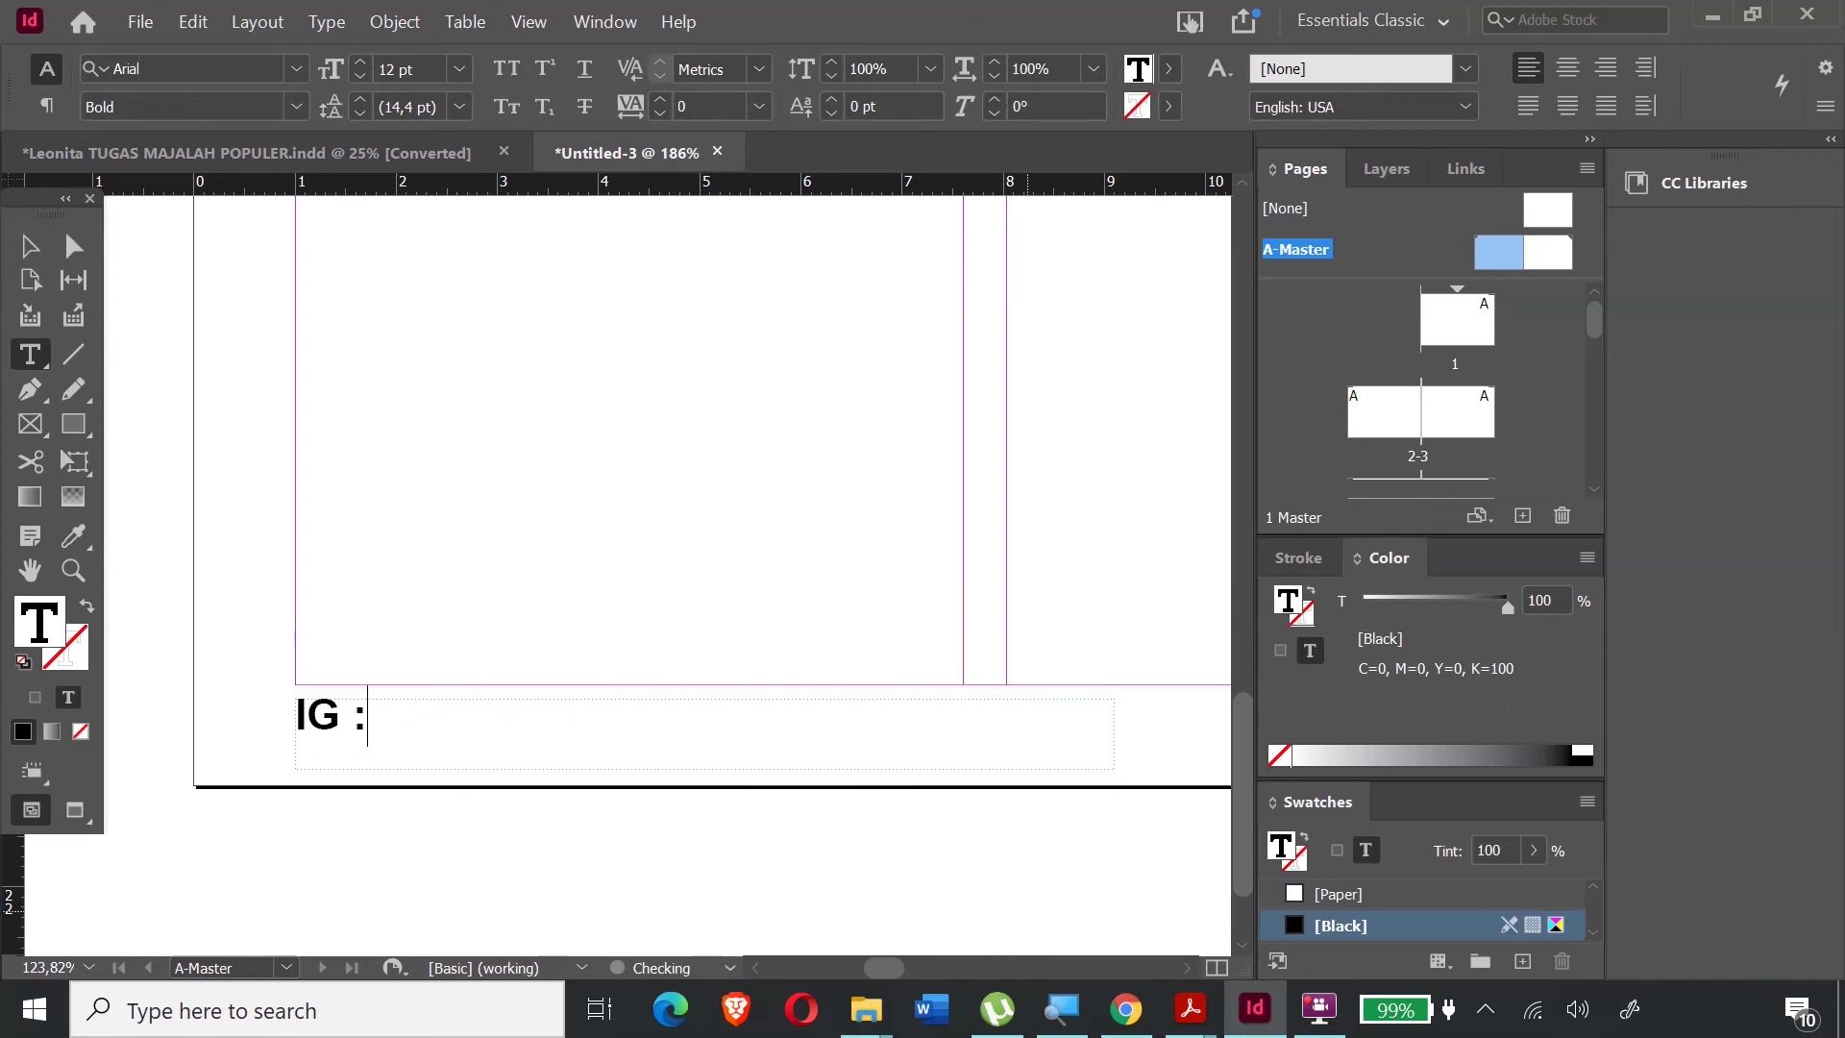
pyautogui.write(' : ente')
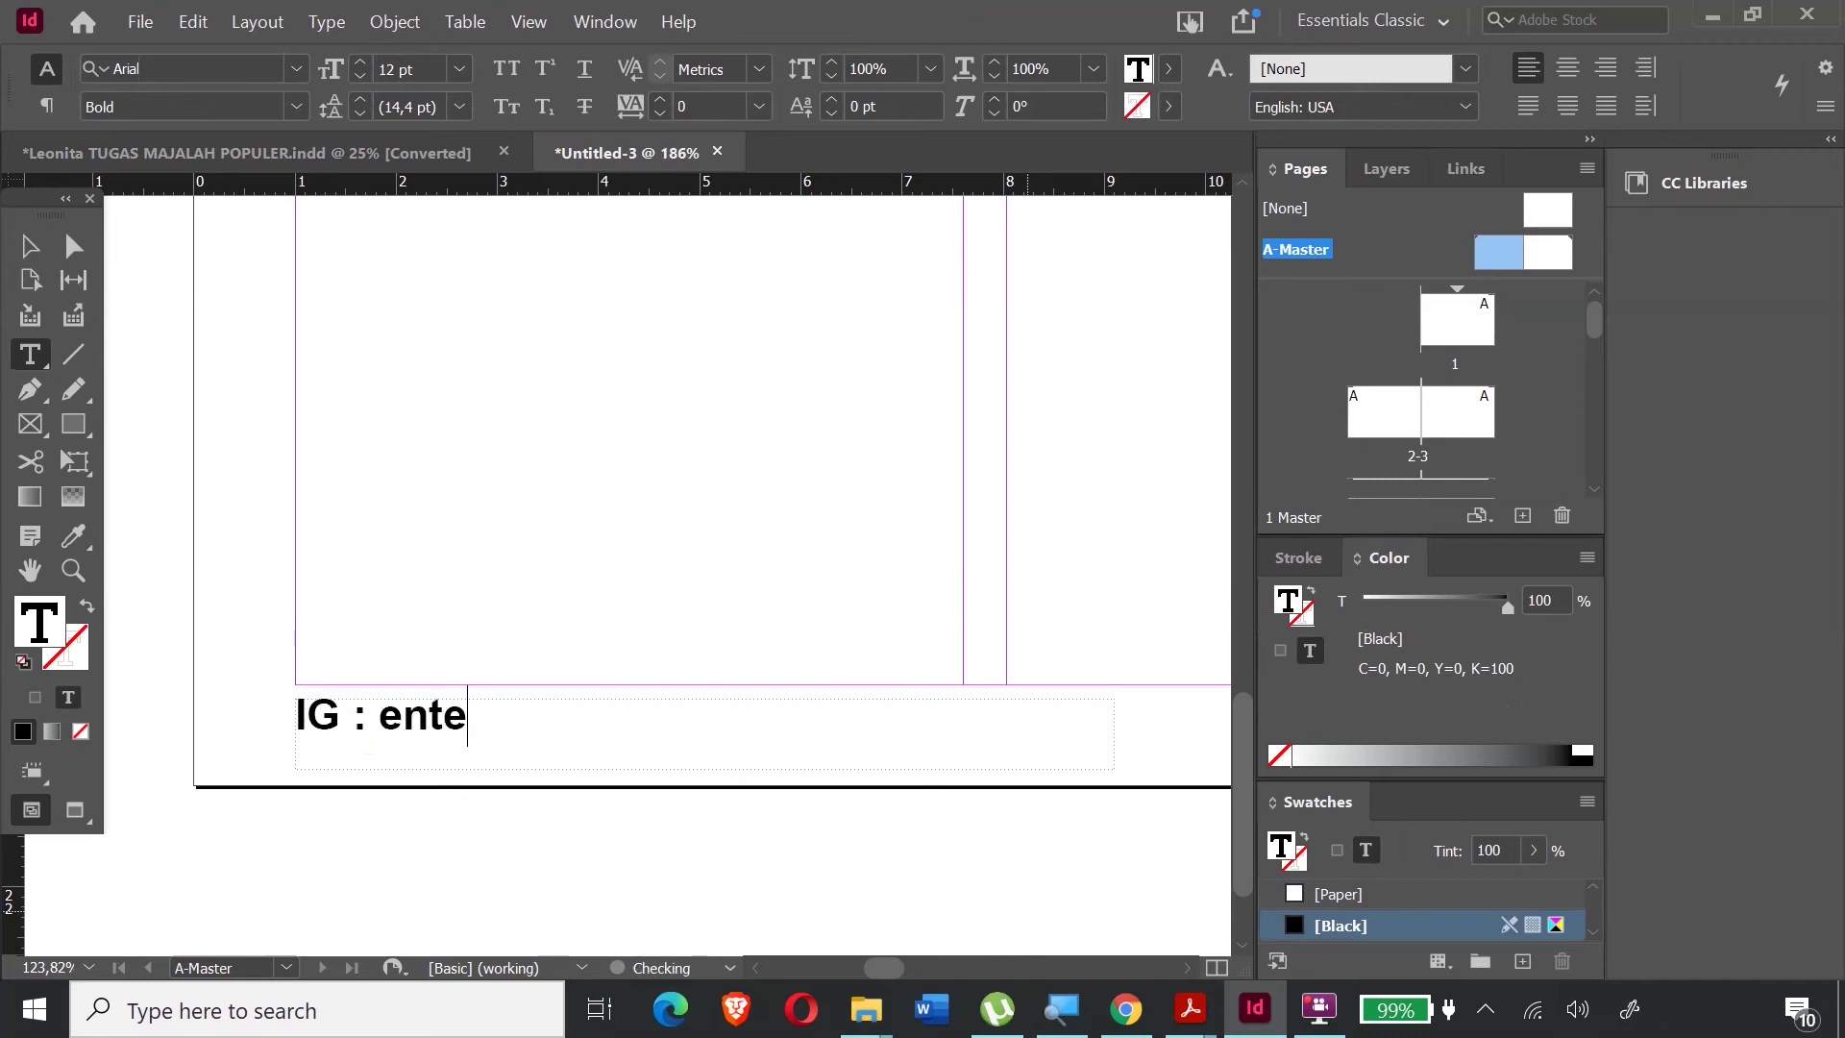
pyautogui.write('rtainmentweekly')
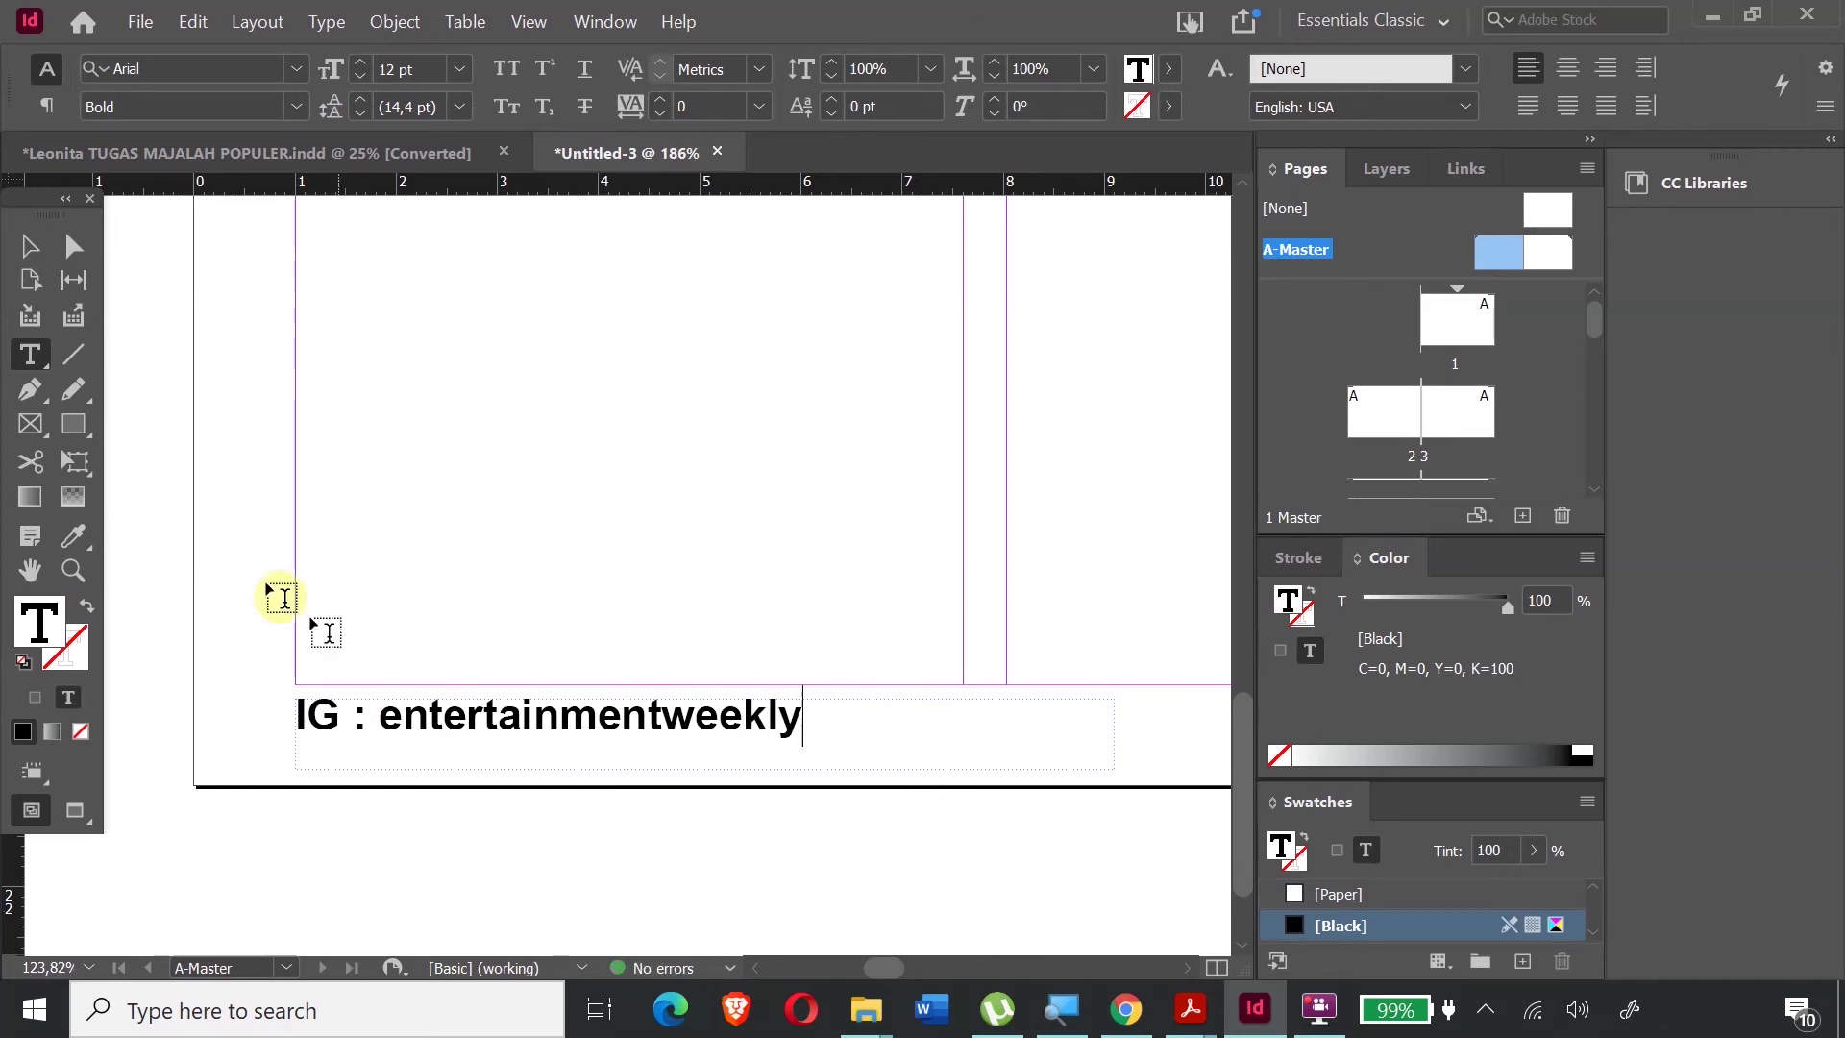
pyautogui.click(30, 247)
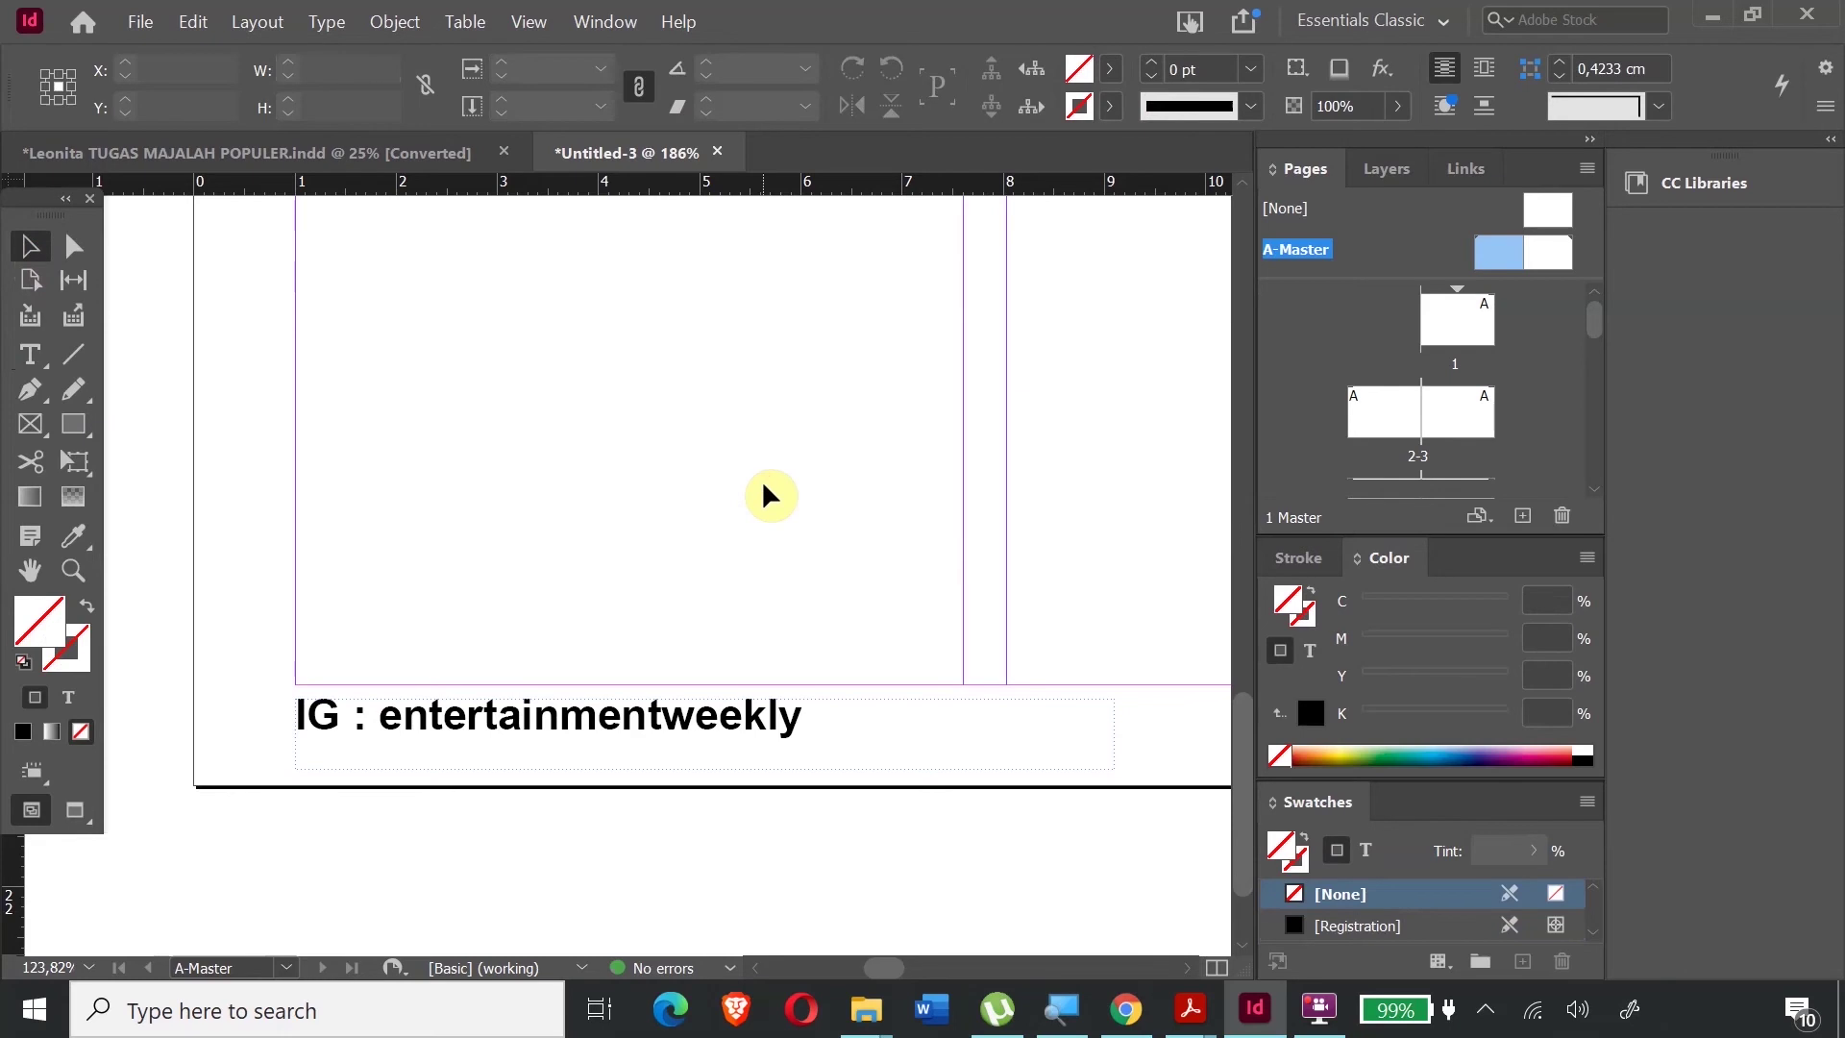
# - Duplicate the left page's vertical ENTERTAINMENT MONTHLY frame and place the copy just outside the right A-Master page, below its black page-number box
pyautogui.hotkey('ctrl', '-')
pyautogui.hotkey('ctrl', '-')
pyautogui.hotkey('ctrl', '-')
pyautogui.hotkey('ctrl', '-')
pyautogui.hotkey('ctrl', '-')
pyautogui.hotkey('ctrl', '-')
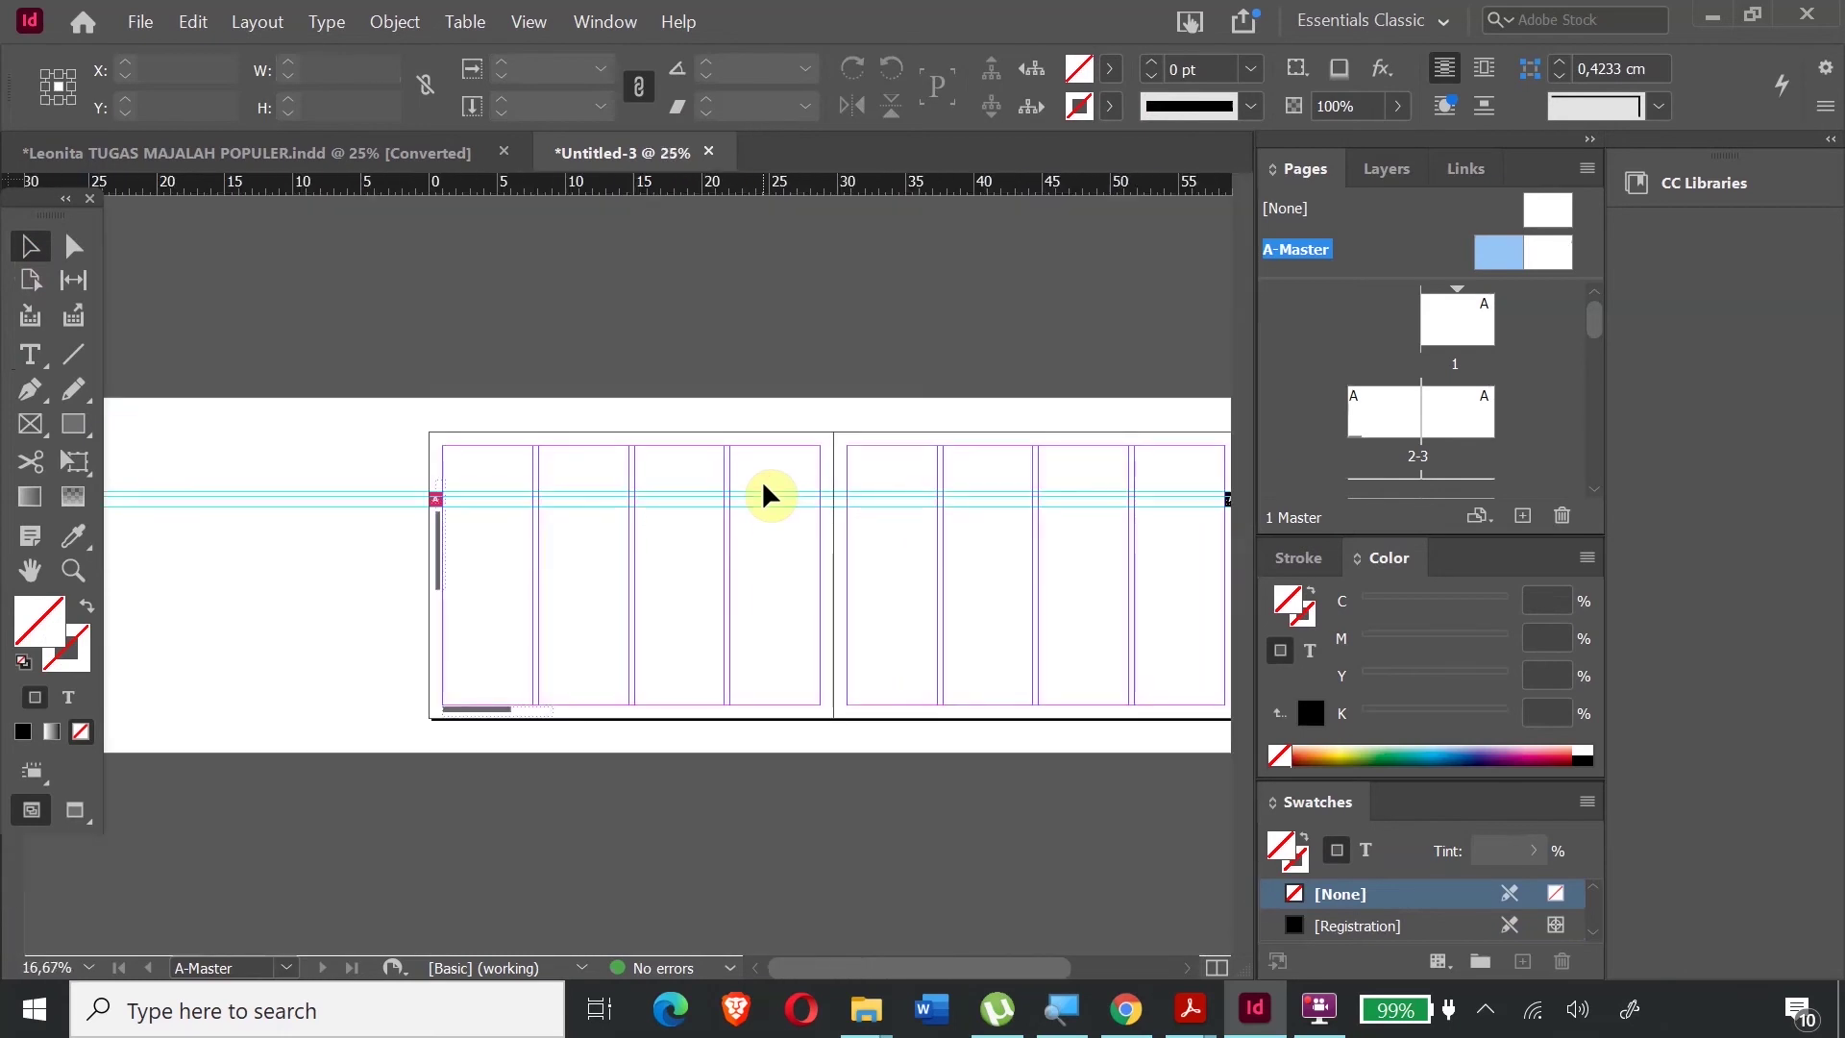
pyautogui.moveTo(885, 966)
pyautogui.mouseDown()
pyautogui.moveTo(997, 980)
pyautogui.moveTo(871, 968)
pyautogui.mouseUp()
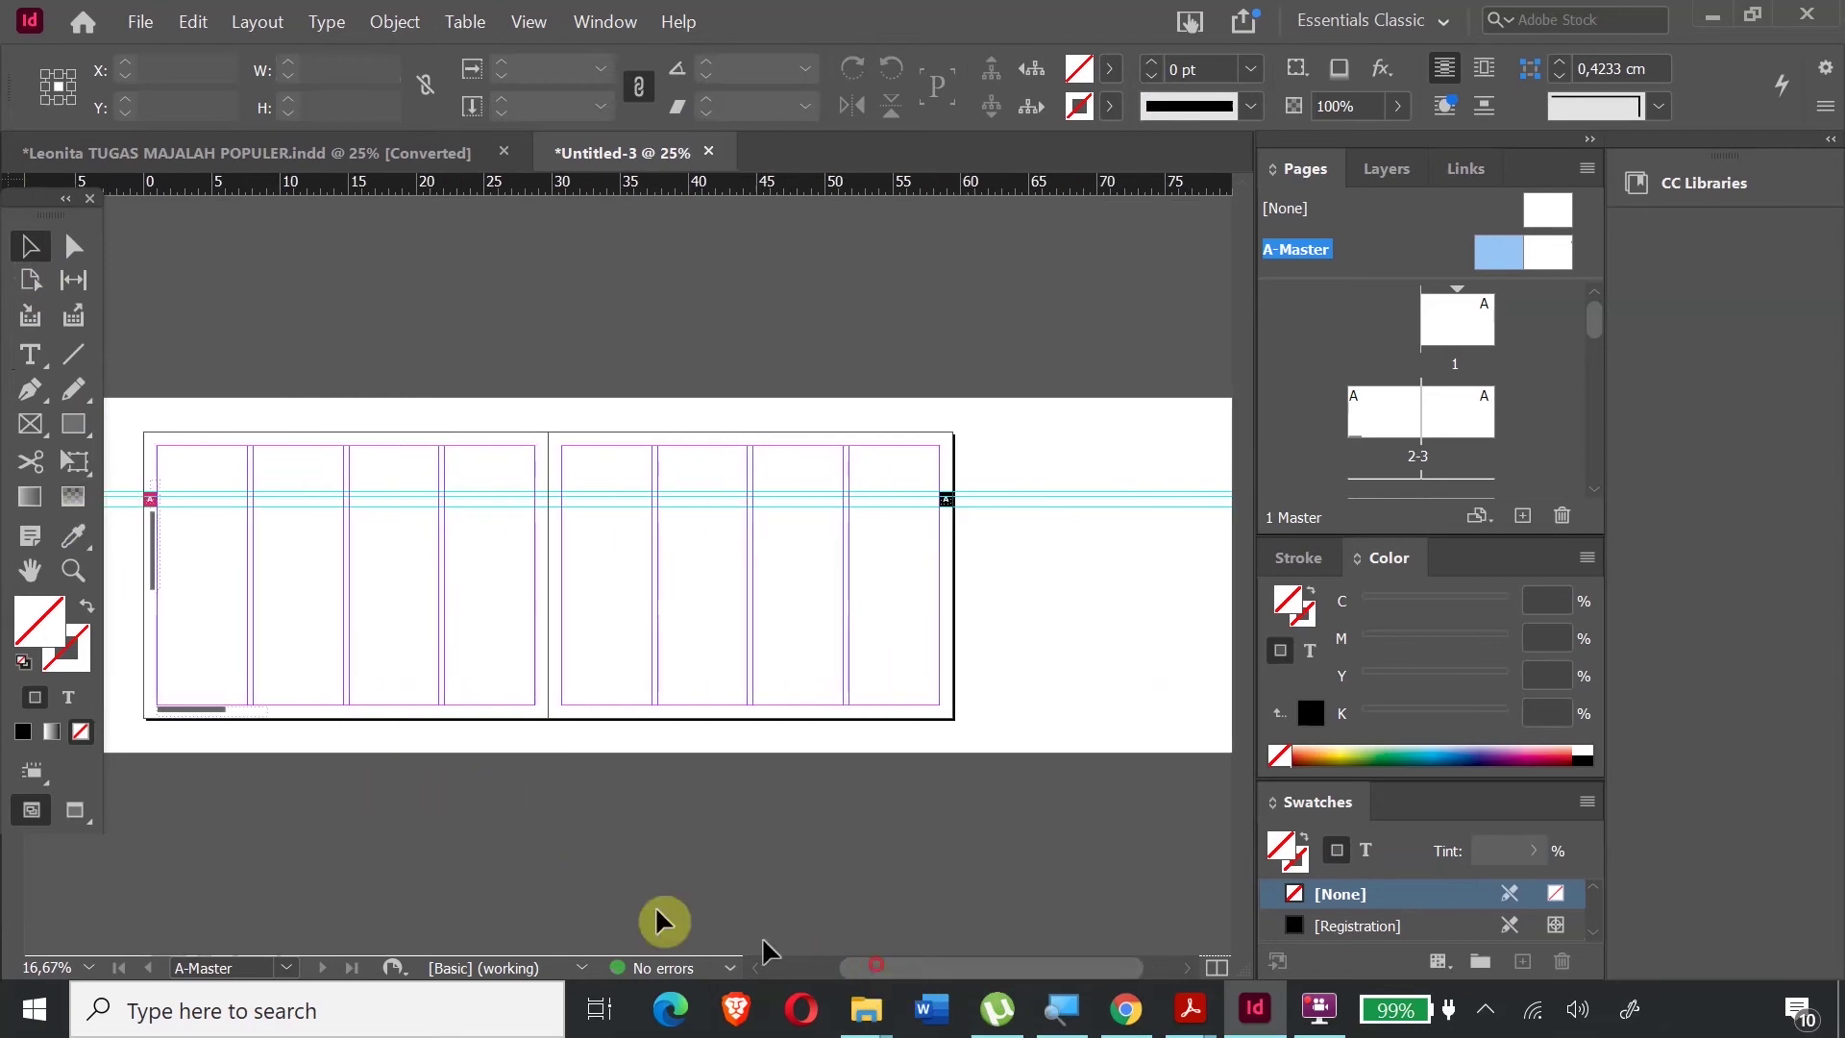
pyautogui.click(150, 560)
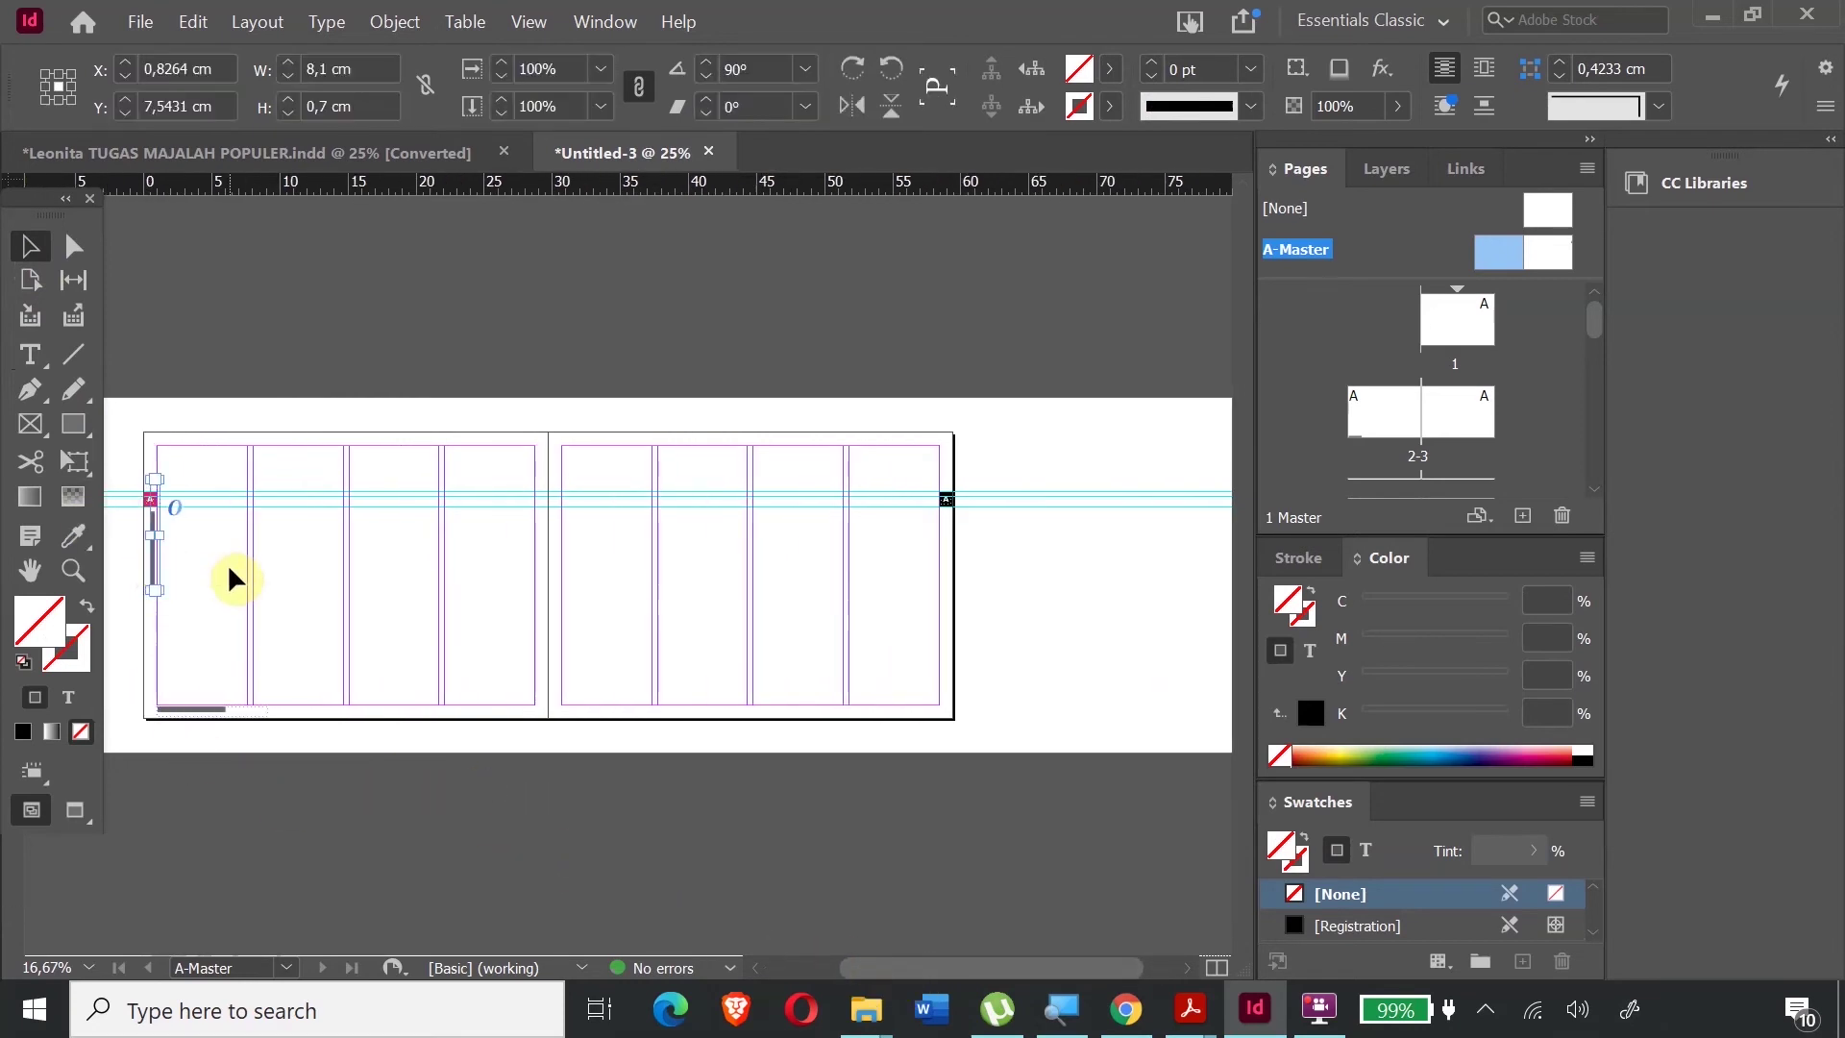
pyautogui.hotkey('ctrl', 'v')
pyautogui.moveTo(617, 611); pyautogui.dragTo(971, 615)
pyautogui.click(72, 570)
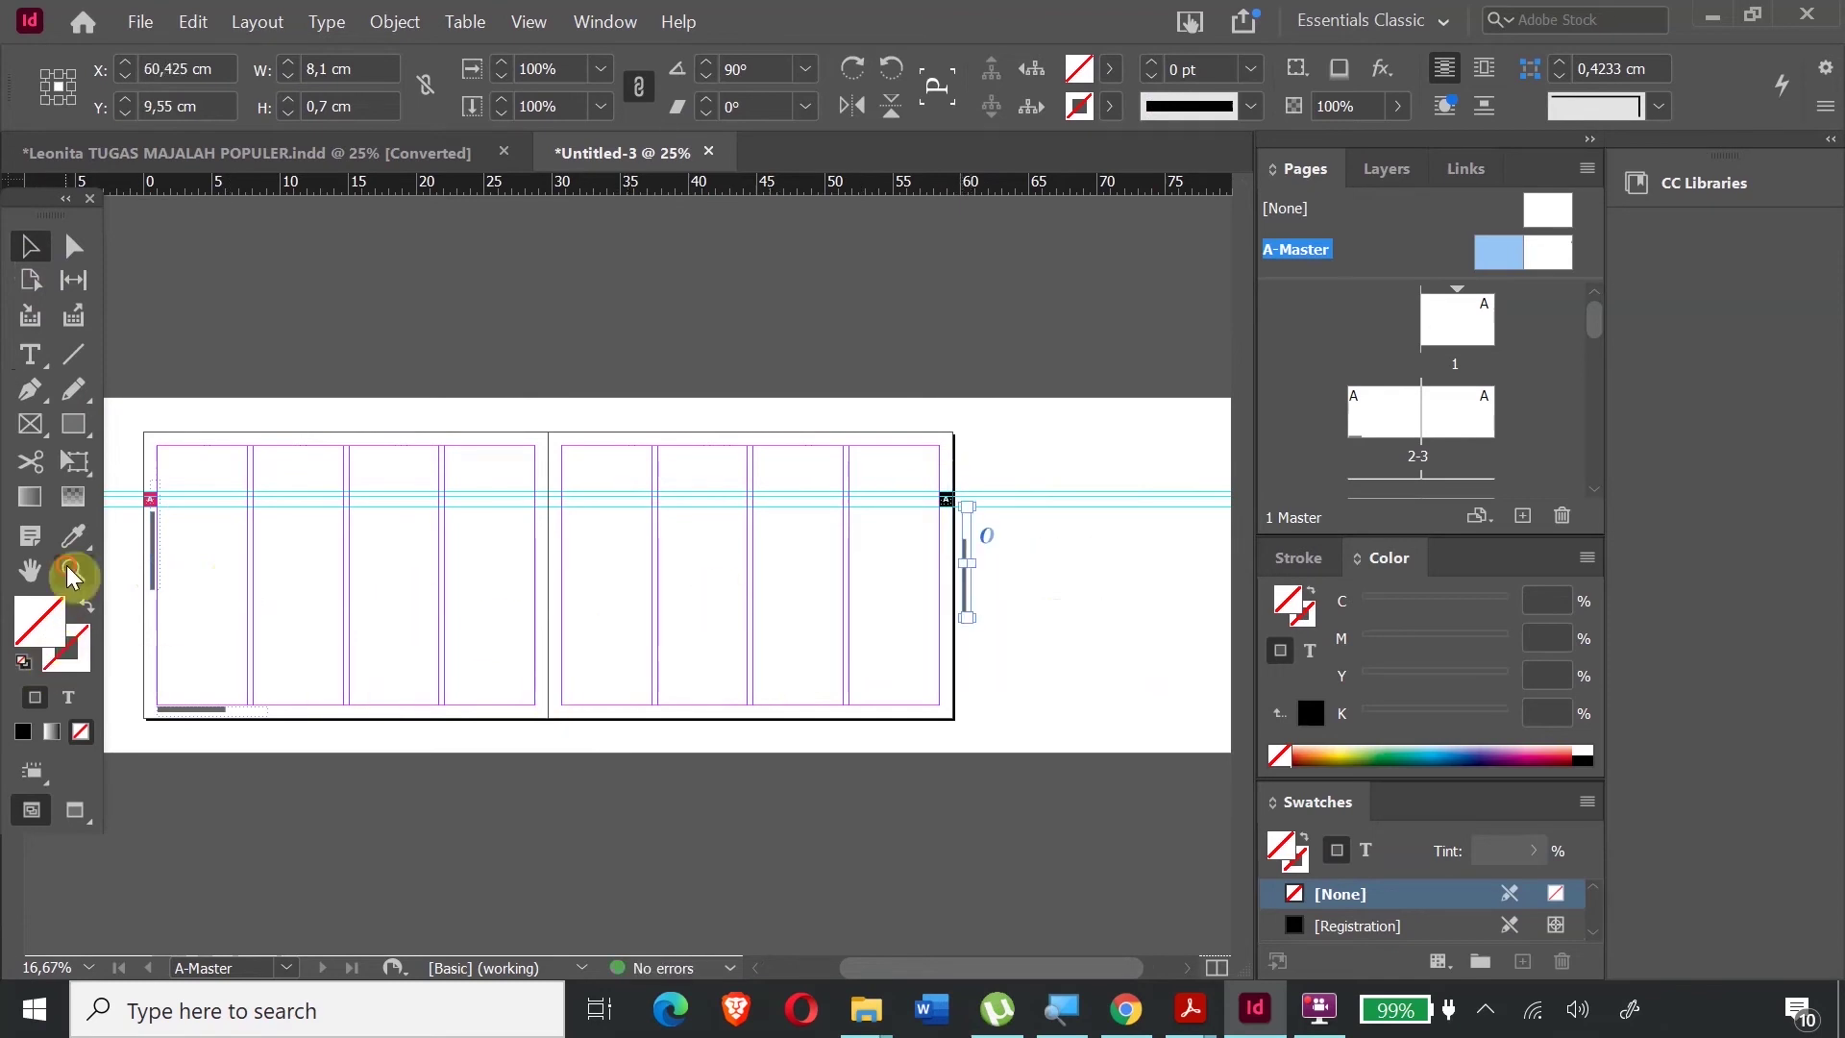
pyautogui.moveTo(898, 460); pyautogui.dragTo(1079, 695)
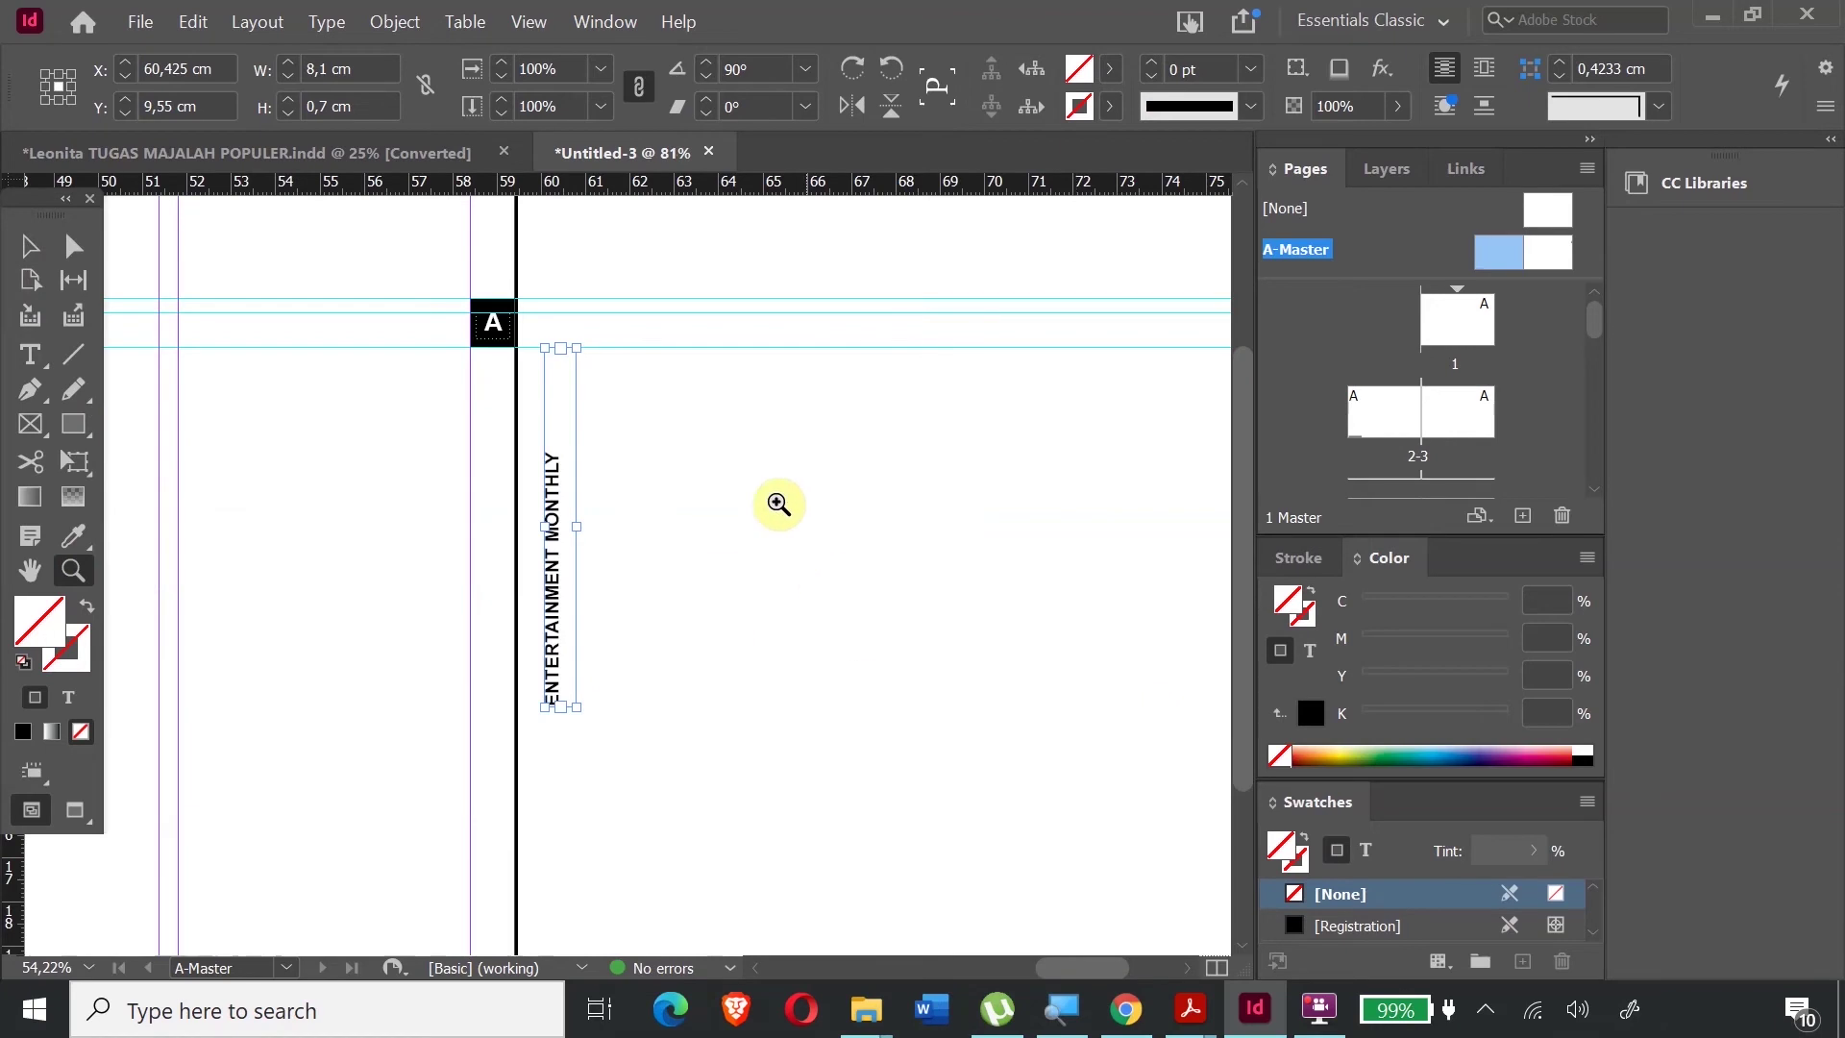
# - Check the running text in the outer margin of page 5 in the FINAL MAJALAH POPULER 2 PDF and return to InDesign
pyautogui.moveTo(1196, 990)
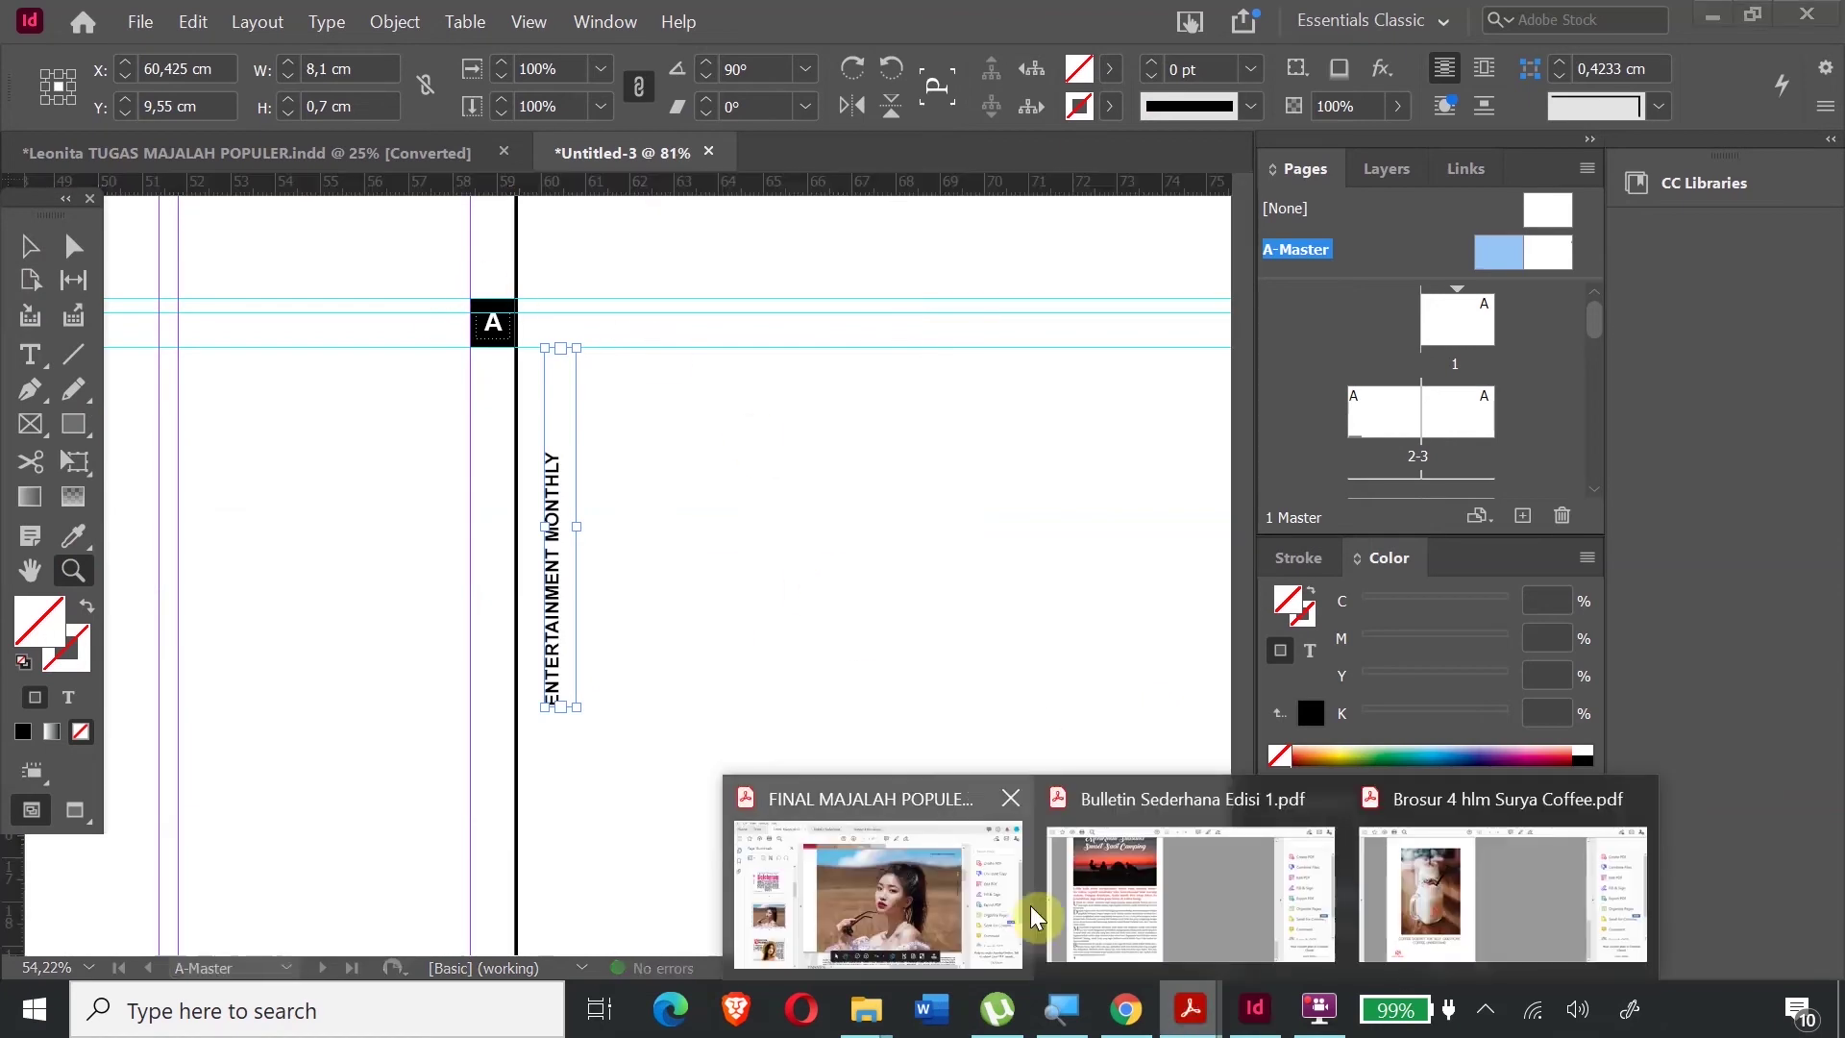
pyautogui.click(973, 884)
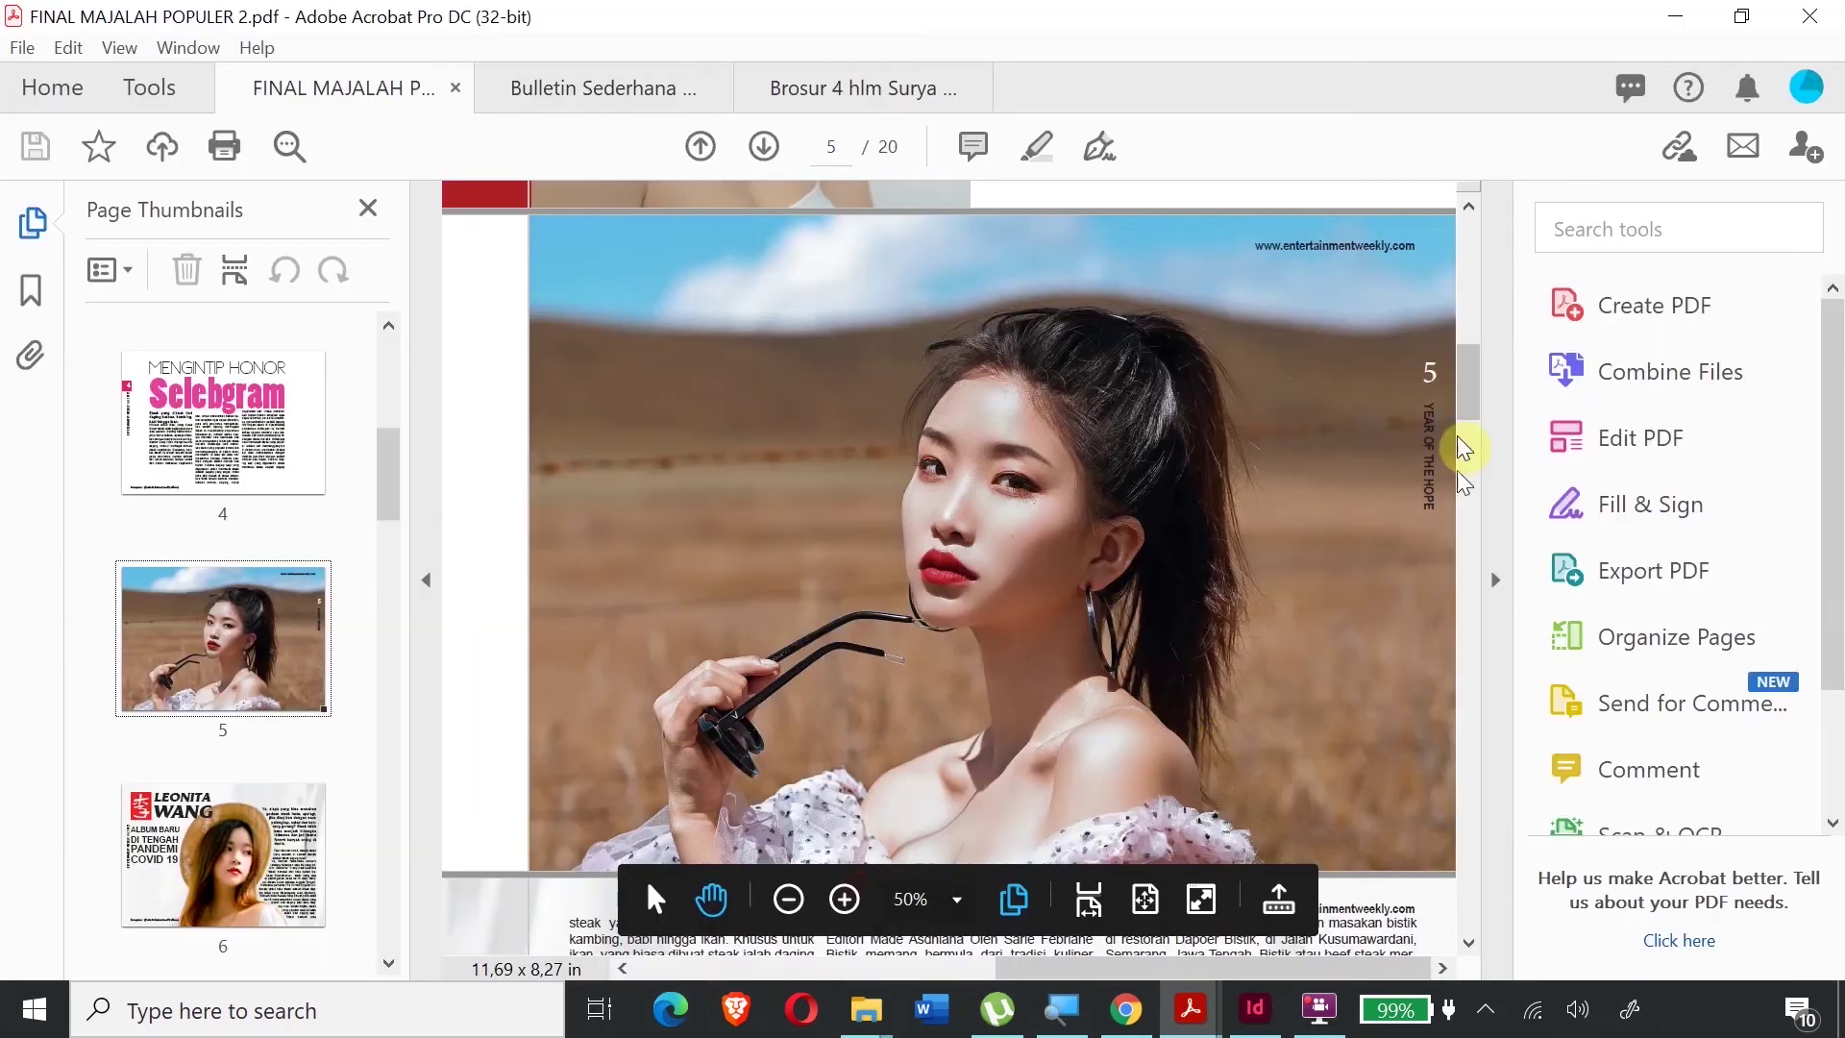
pyautogui.click(1258, 1009)
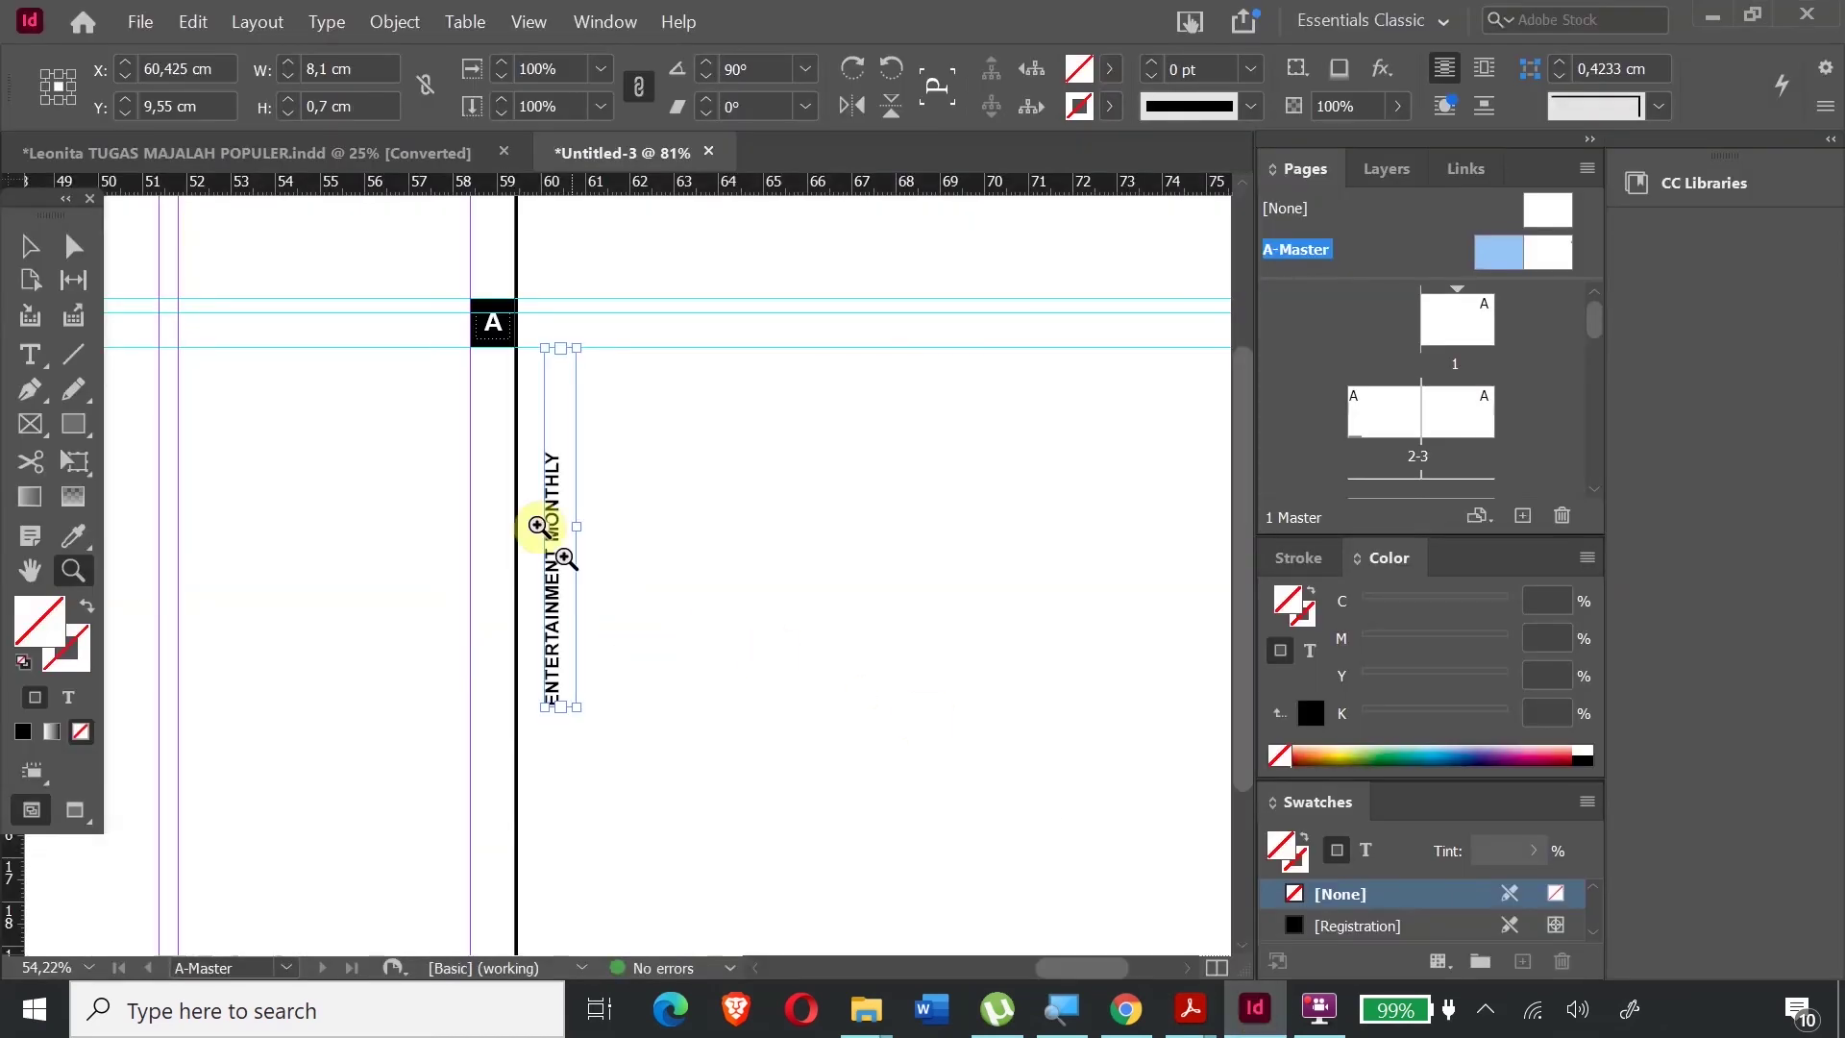
# - Replace the text in the right page's vertical copy with YEAR OF THE ENTERTAINMENT
pyautogui.click(72, 571)
pyautogui.moveTo(408, 416); pyautogui.dragTo(615, 759)
pyautogui.click(30, 246)
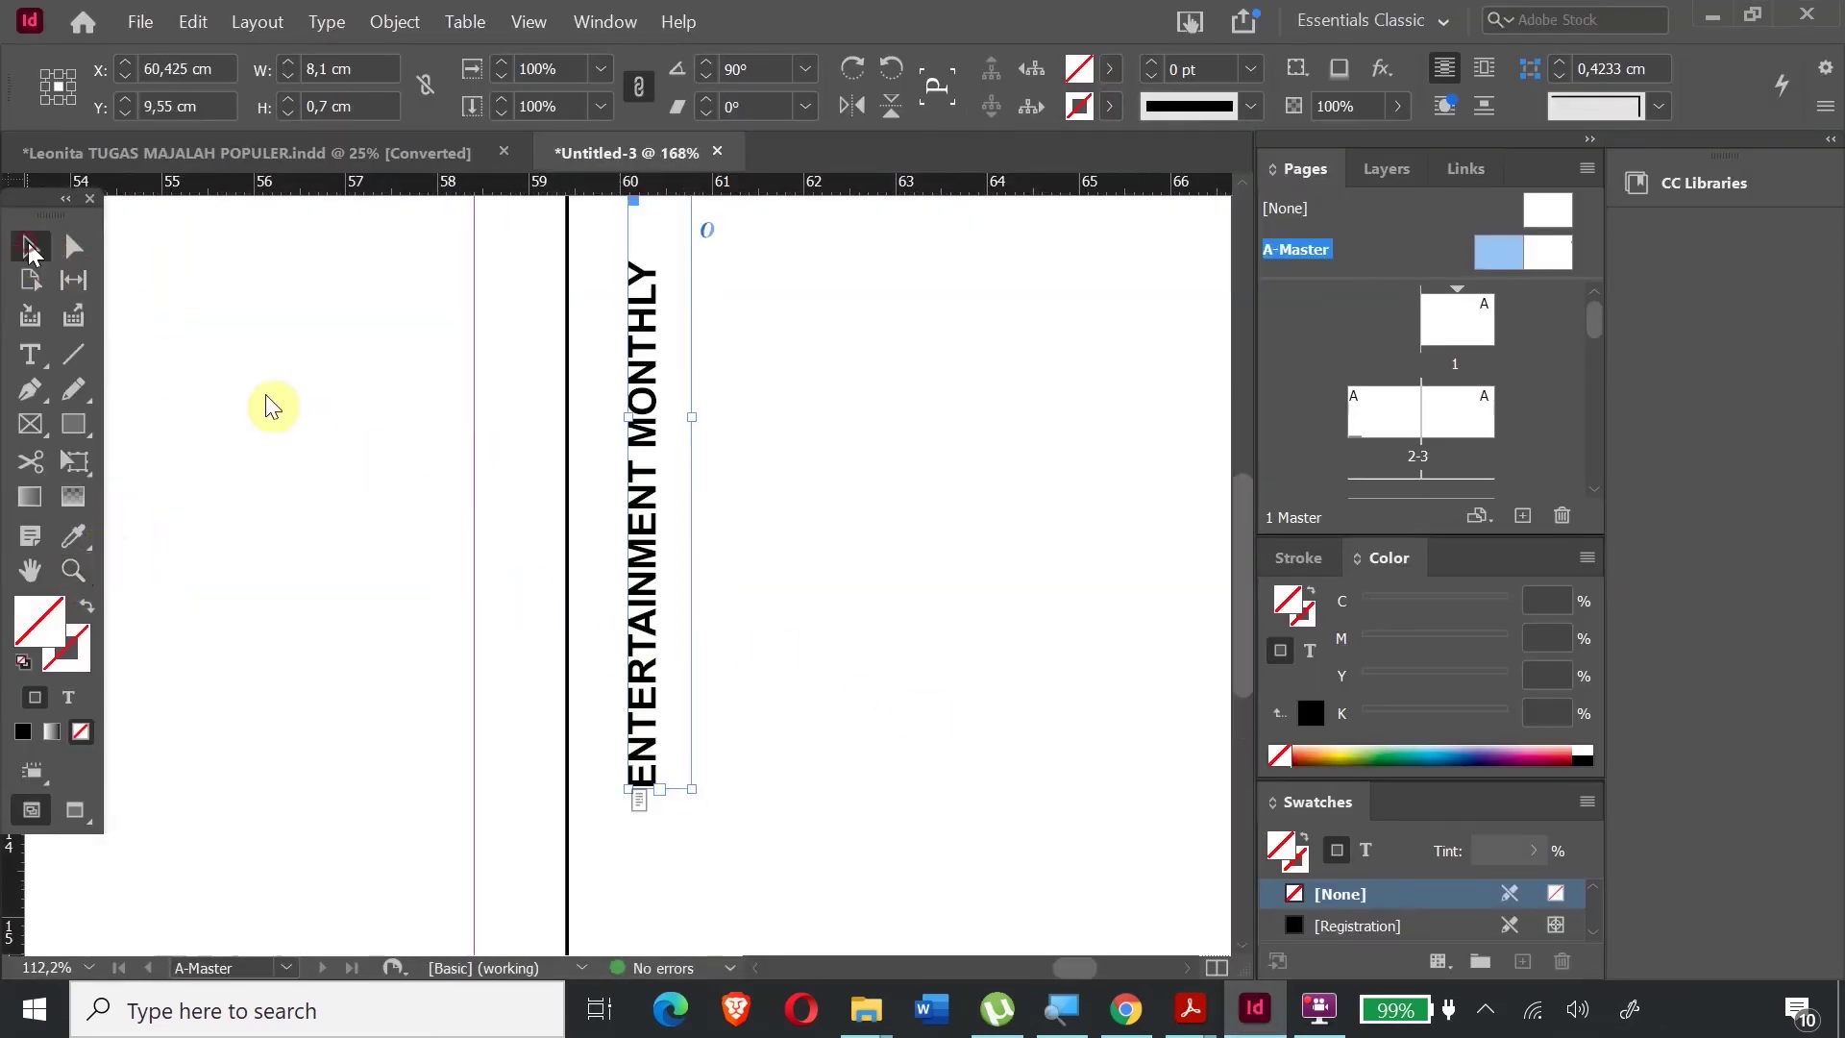
pyautogui.doubleClick(658, 657)
pyautogui.moveTo(640, 777); pyautogui.dragTo(644, 230)
pyautogui.press('BackSpace')
pyautogui.write('YEAR OF')
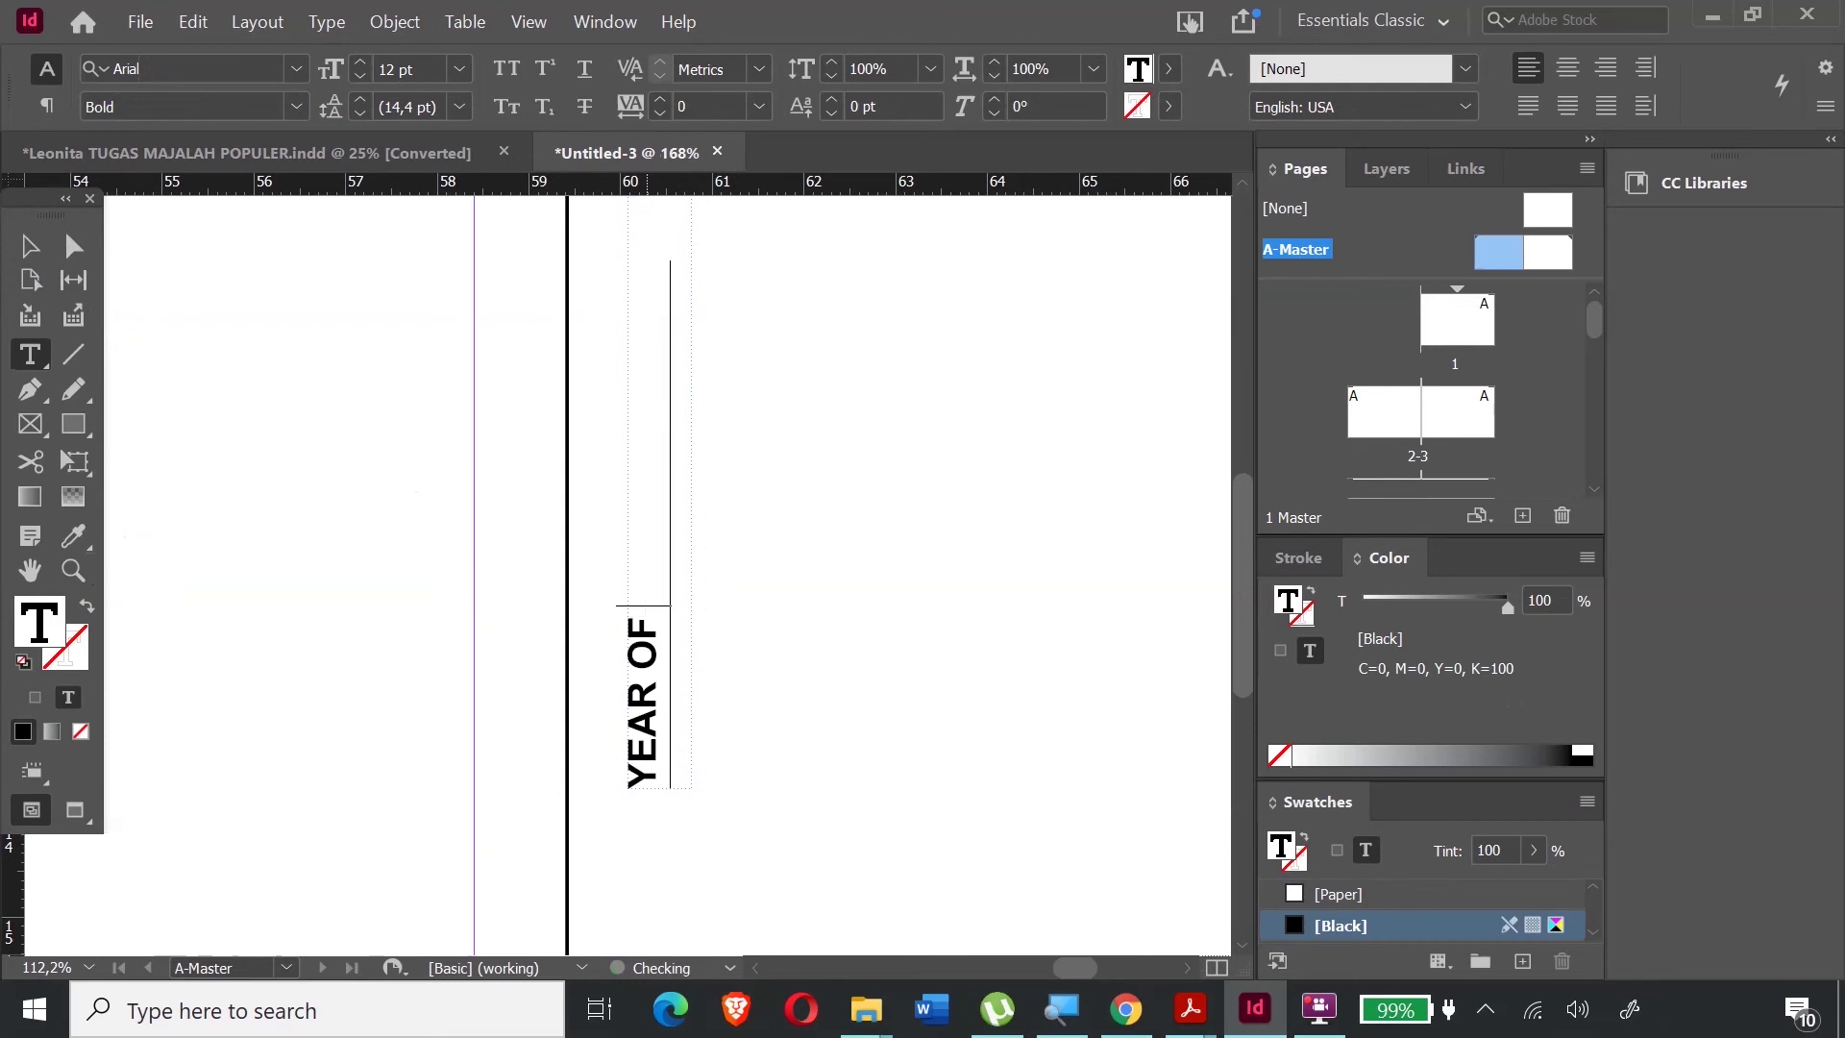
pyautogui.write(' THE ENTE')
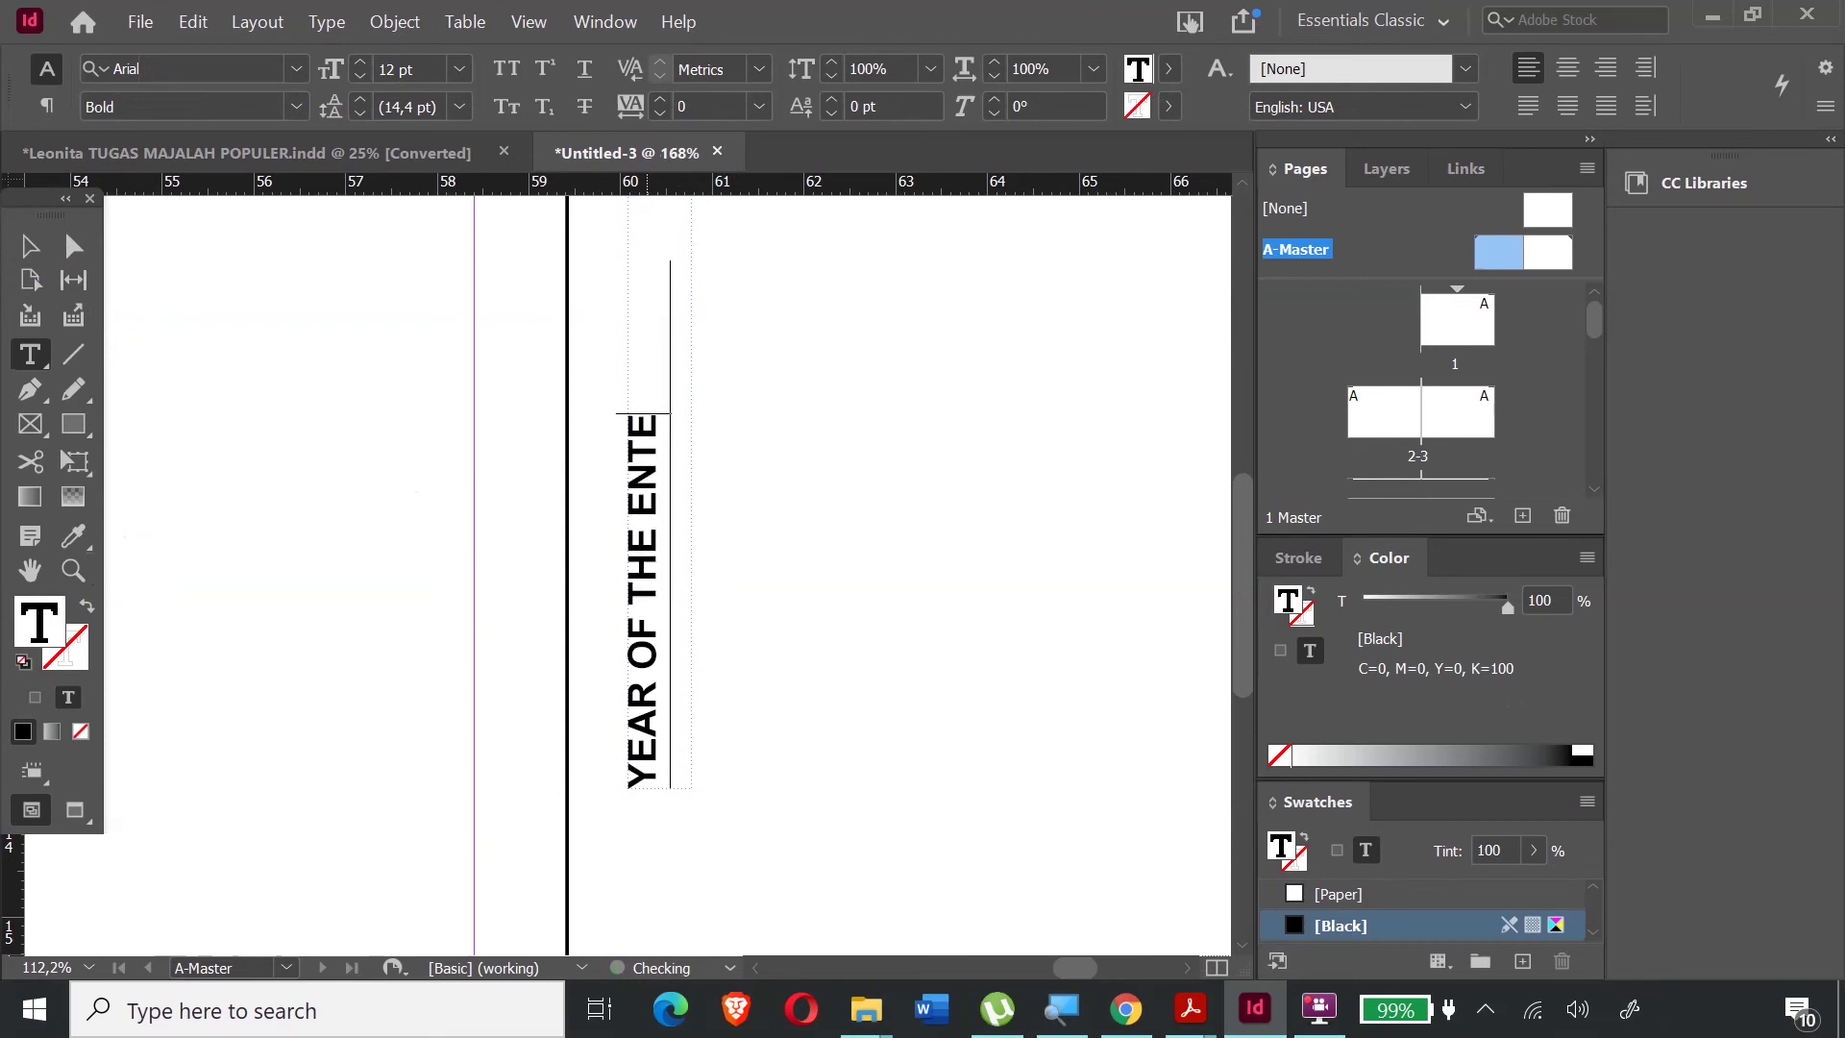
pyautogui.write('RTAIN')
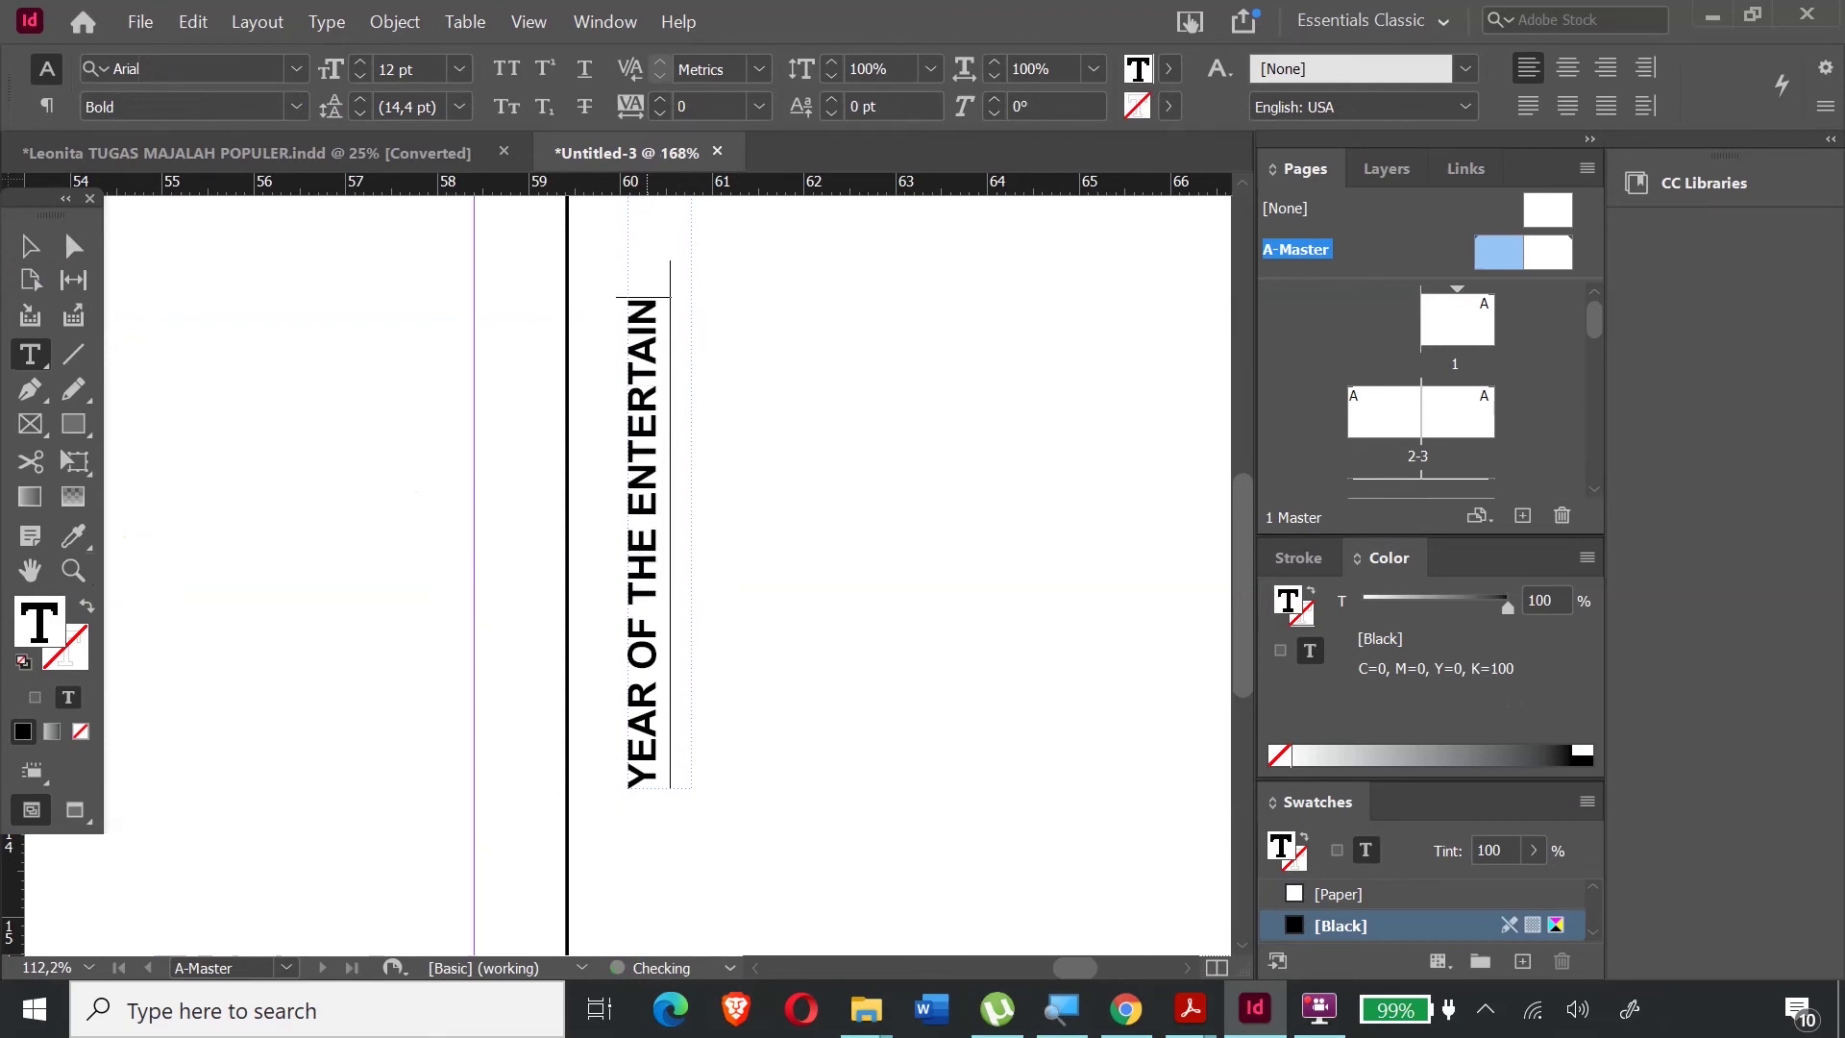
pyautogui.write('MENT')
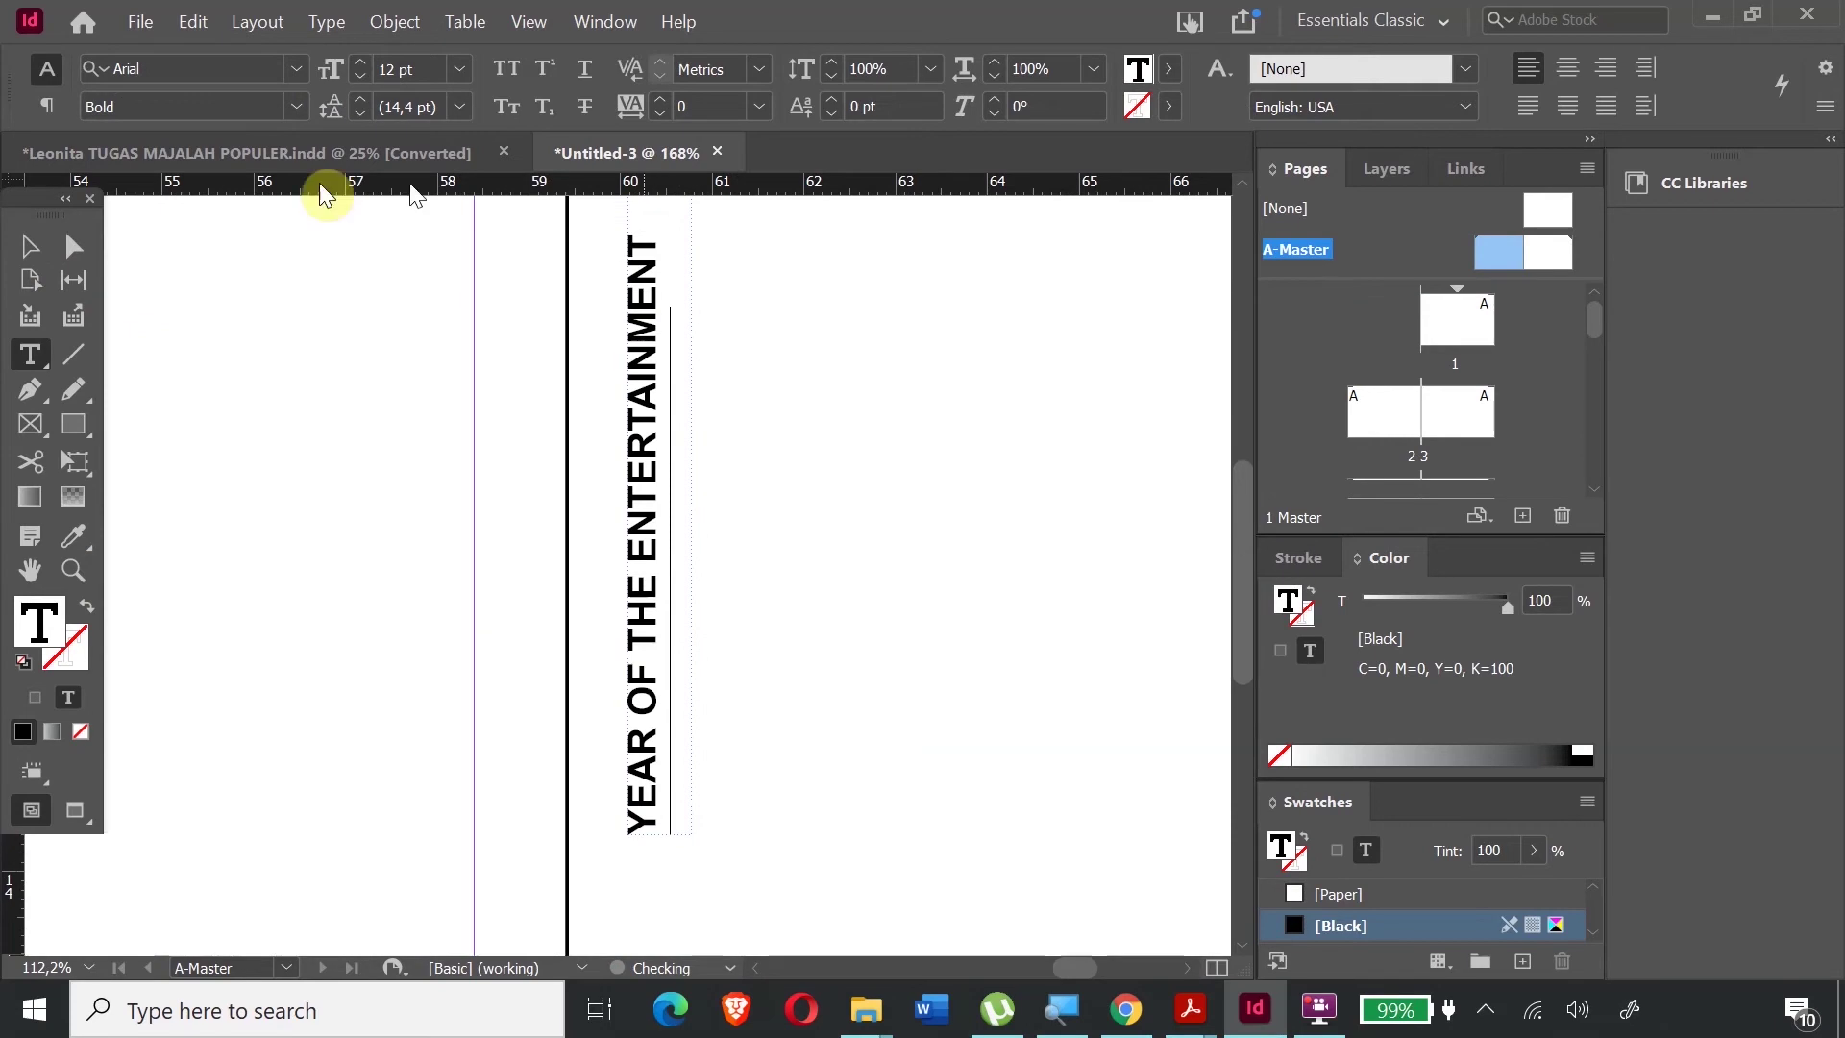
# - Rotate the YEAR OF THE ENTERTAINMENT frame to -90° and move it into the right page's outer margin below the black page-number box
pyautogui.click(34, 258)
pyautogui.hotkey('ctrl', '-')
pyautogui.hotkey('ctrl', '-')
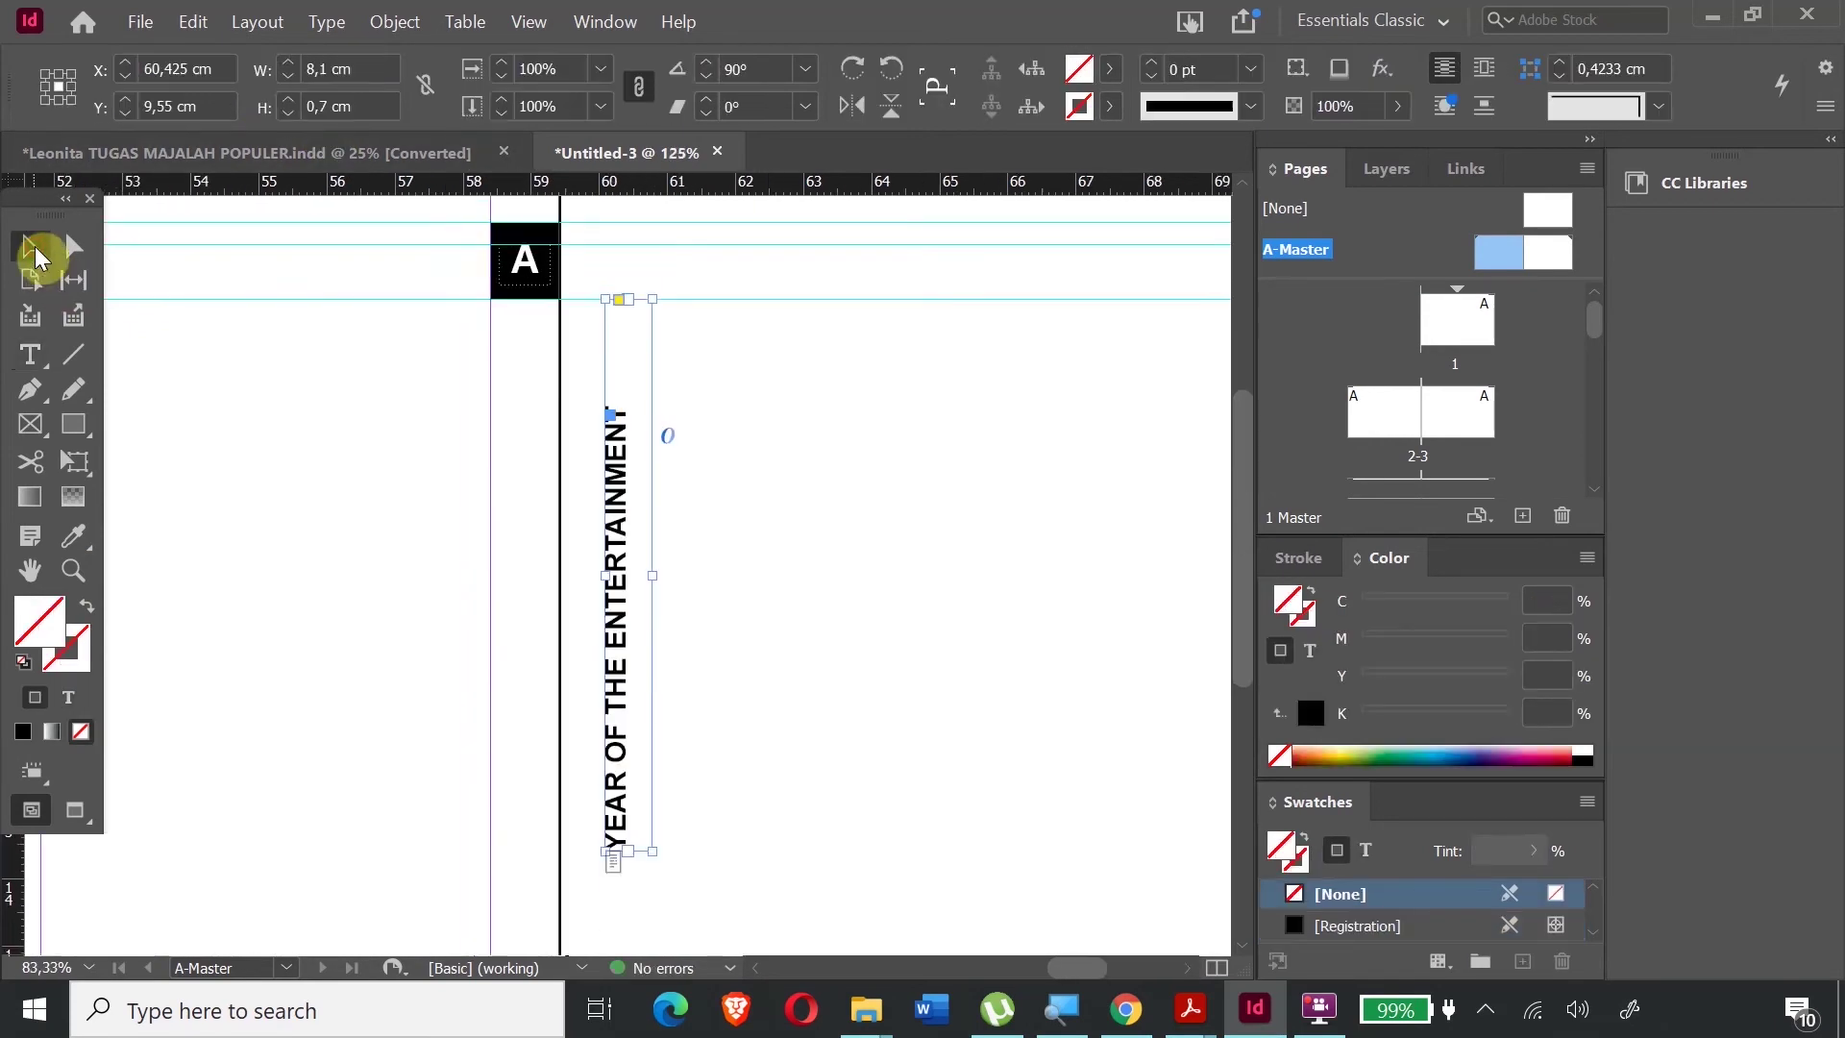
pyautogui.moveTo(659, 813); pyautogui.dragTo(590, 395)
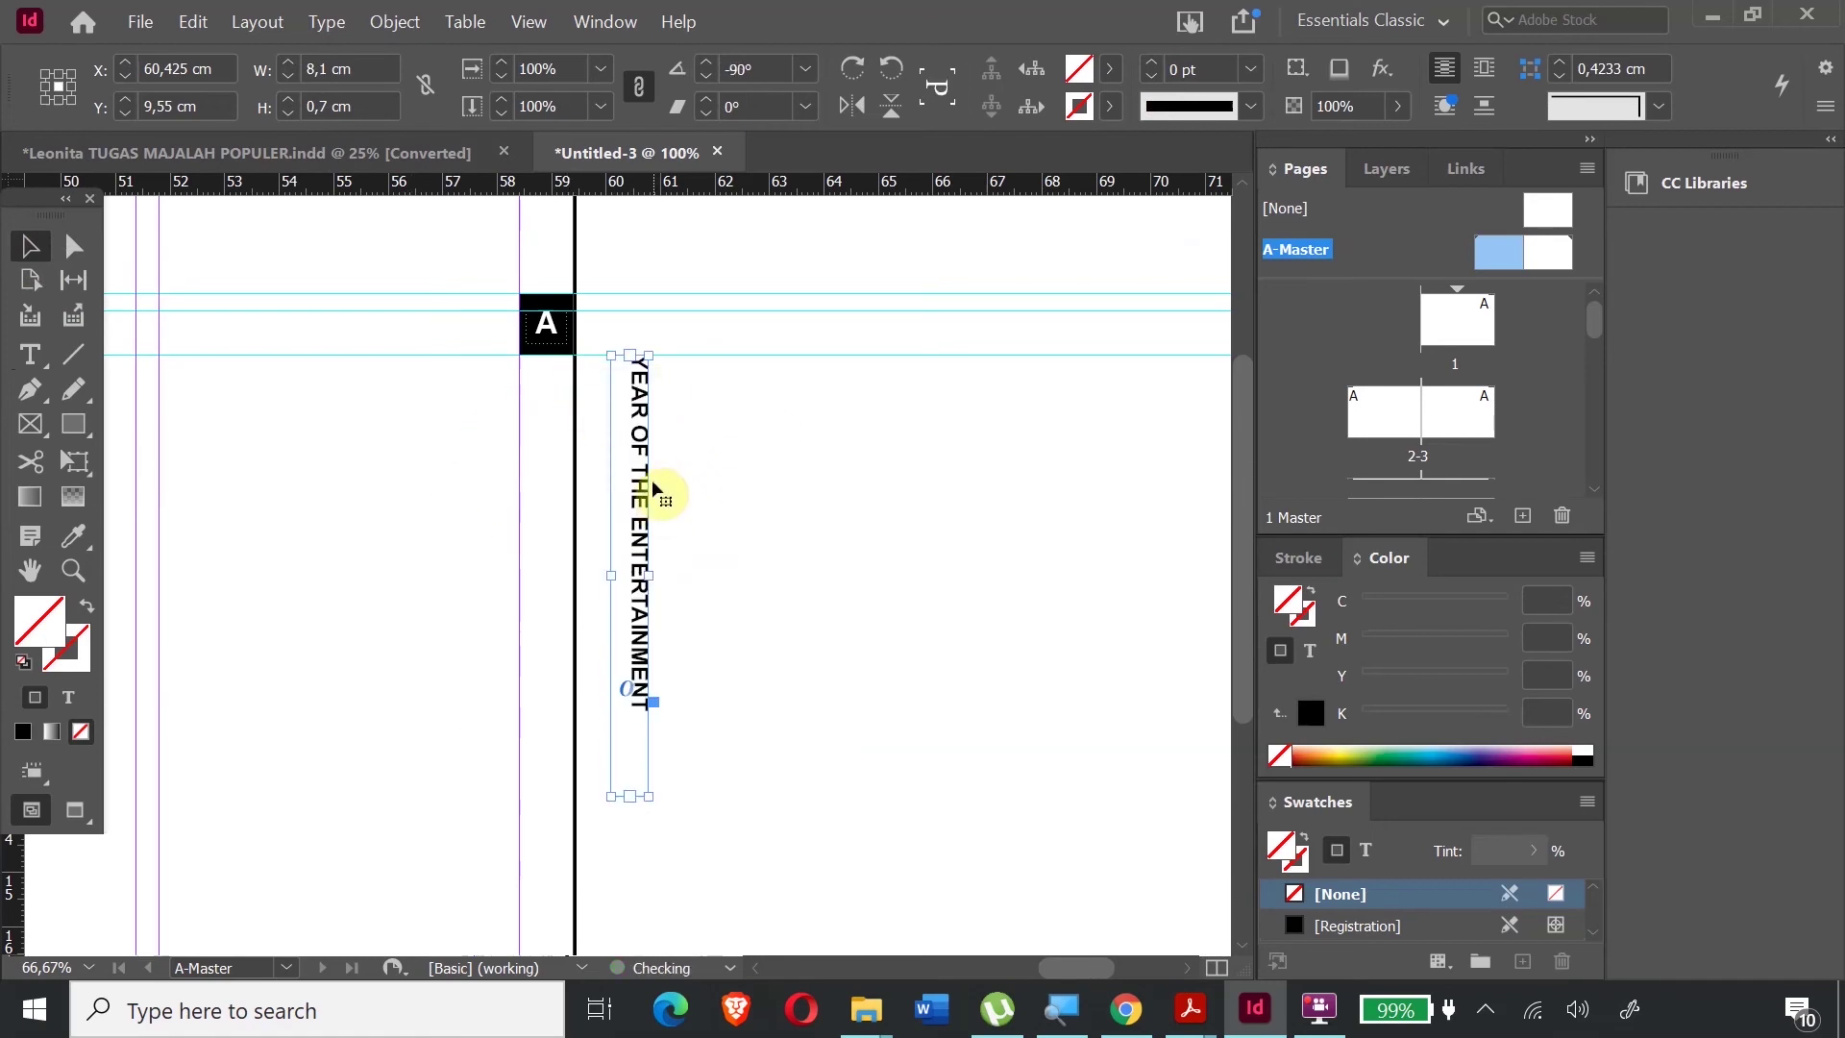
pyautogui.moveTo(651, 483); pyautogui.dragTo(549, 475)
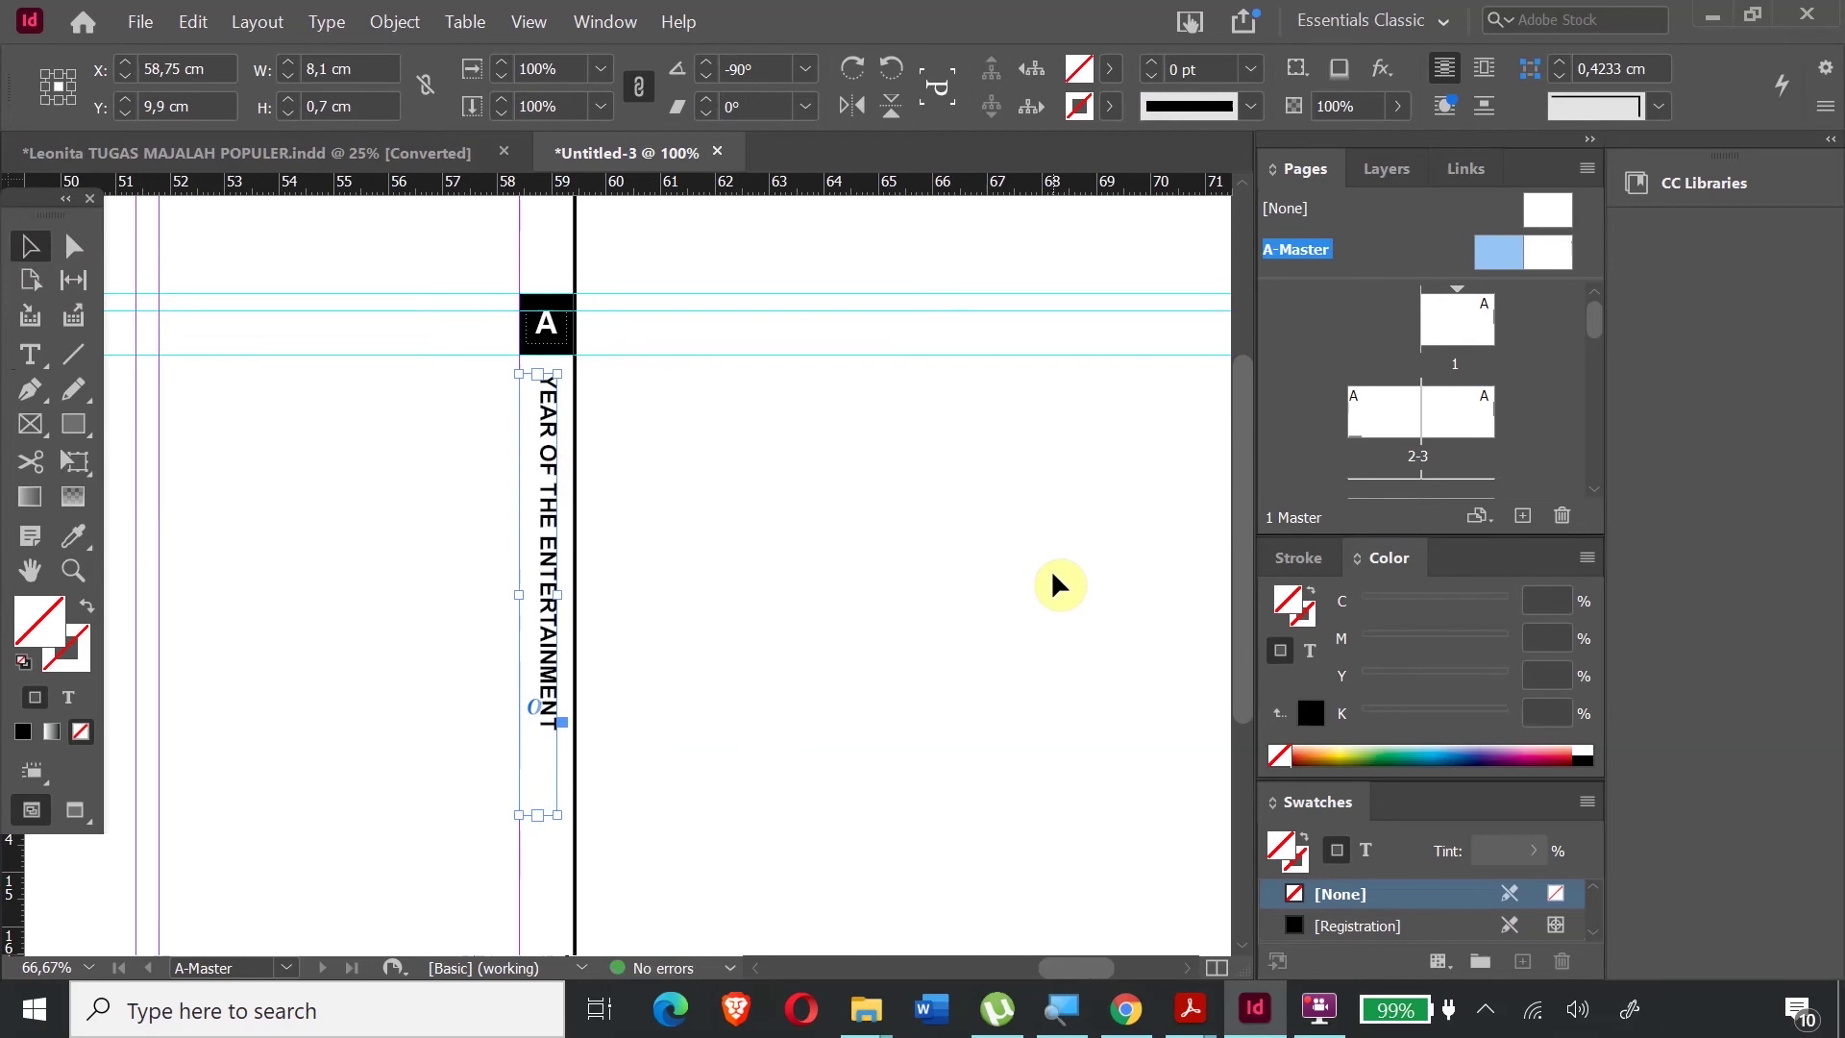
# - Fine-tune the vertical YEAR OF THE ENTERTAINMENT frame to about X 58.55 cm, Y 9.95 cm, leaving a small gap below the page-number box
pyautogui.press('Up')
pyautogui.press('Up')
pyautogui.press('Up')
pyautogui.press('Up')
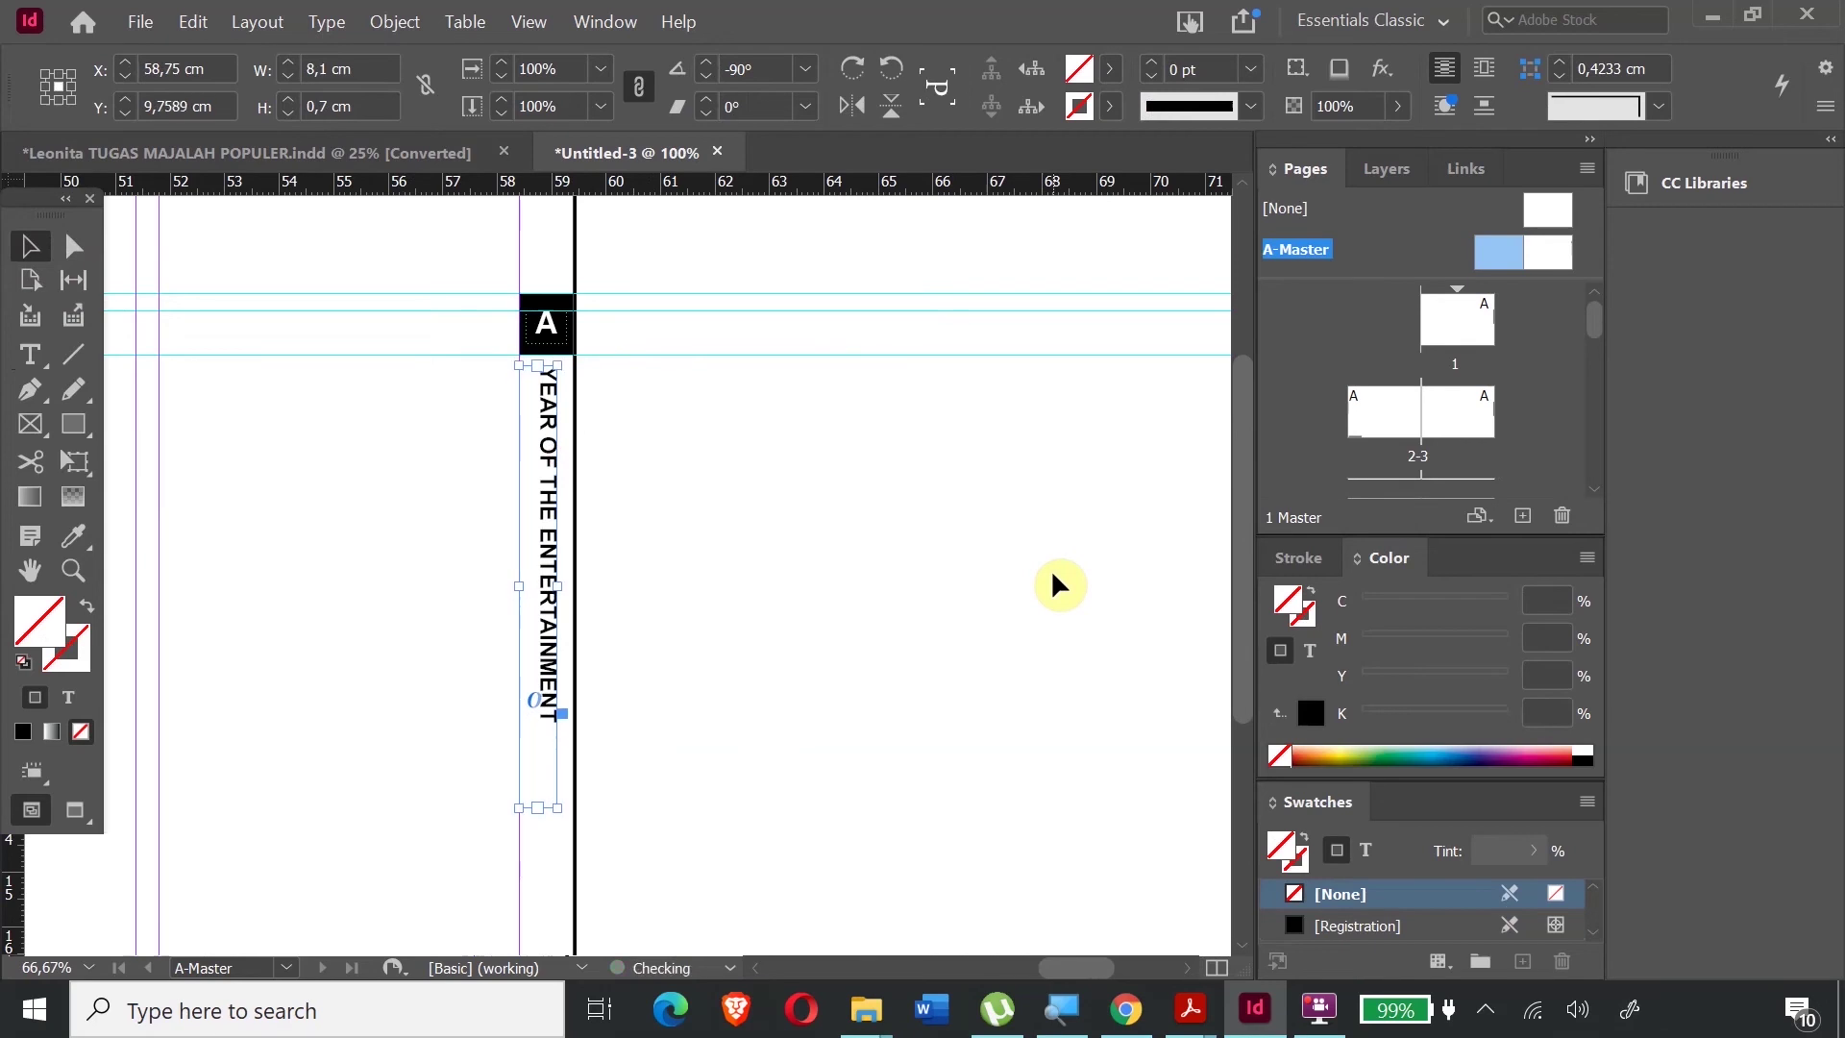
pyautogui.click(923, 569)
pyautogui.moveTo(562, 469); pyautogui.dragTo(552, 442)
pyautogui.click(898, 552)
pyautogui.click(545, 405)
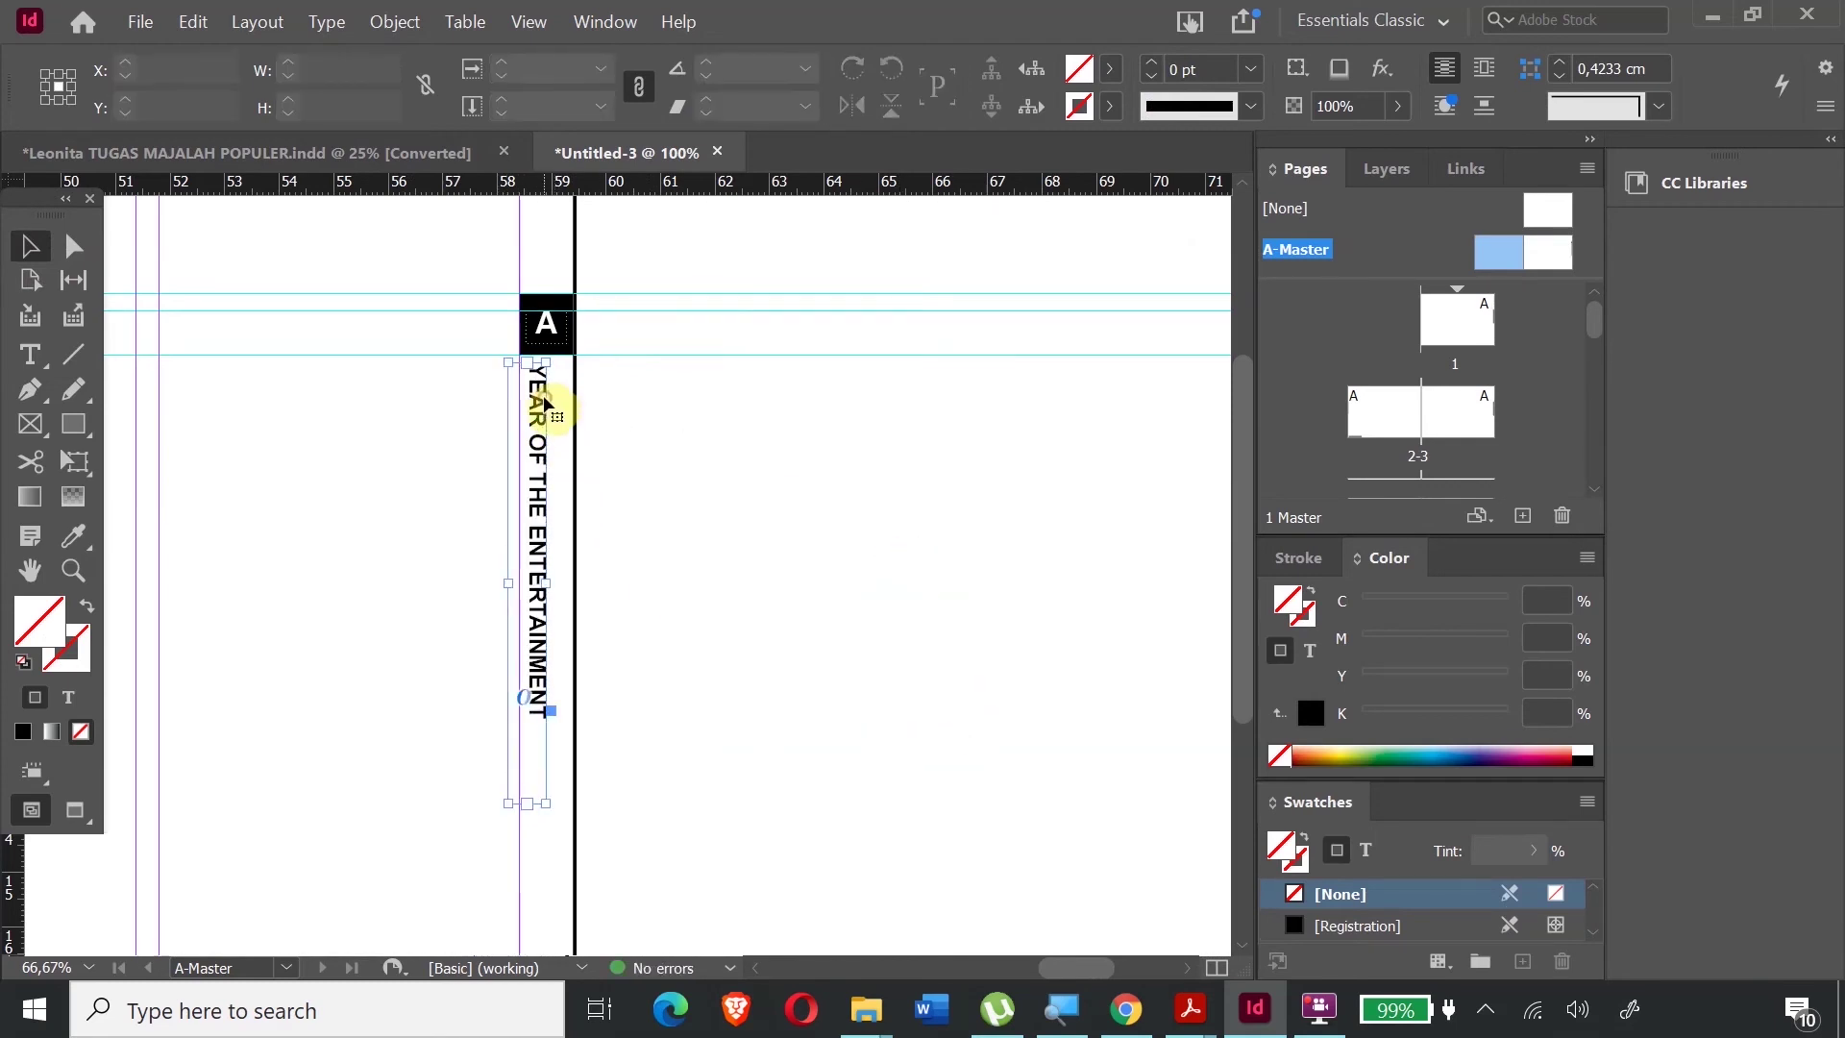
pyautogui.press('Down')
pyautogui.press('Down')
pyautogui.press('Down')
pyautogui.press('Down')
pyautogui.press('Down')
pyautogui.press('Down')
pyautogui.press('Down')
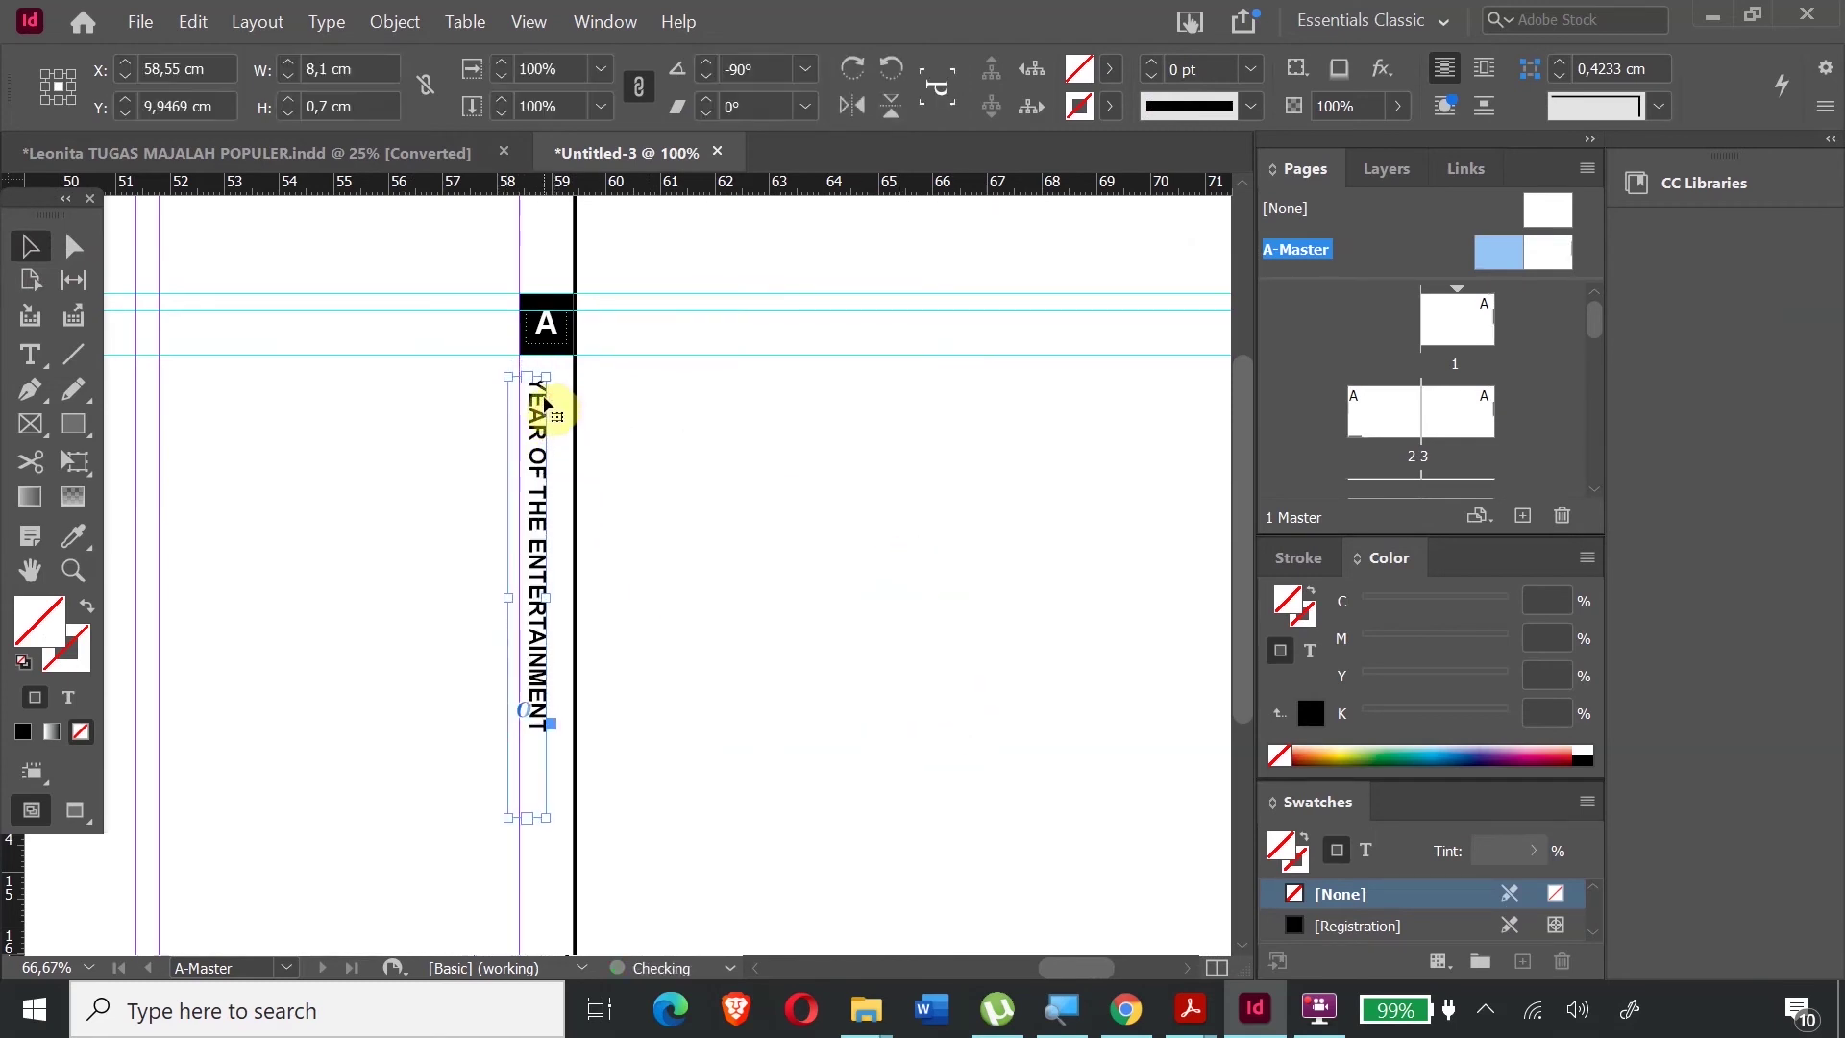
pyautogui.click(916, 454)
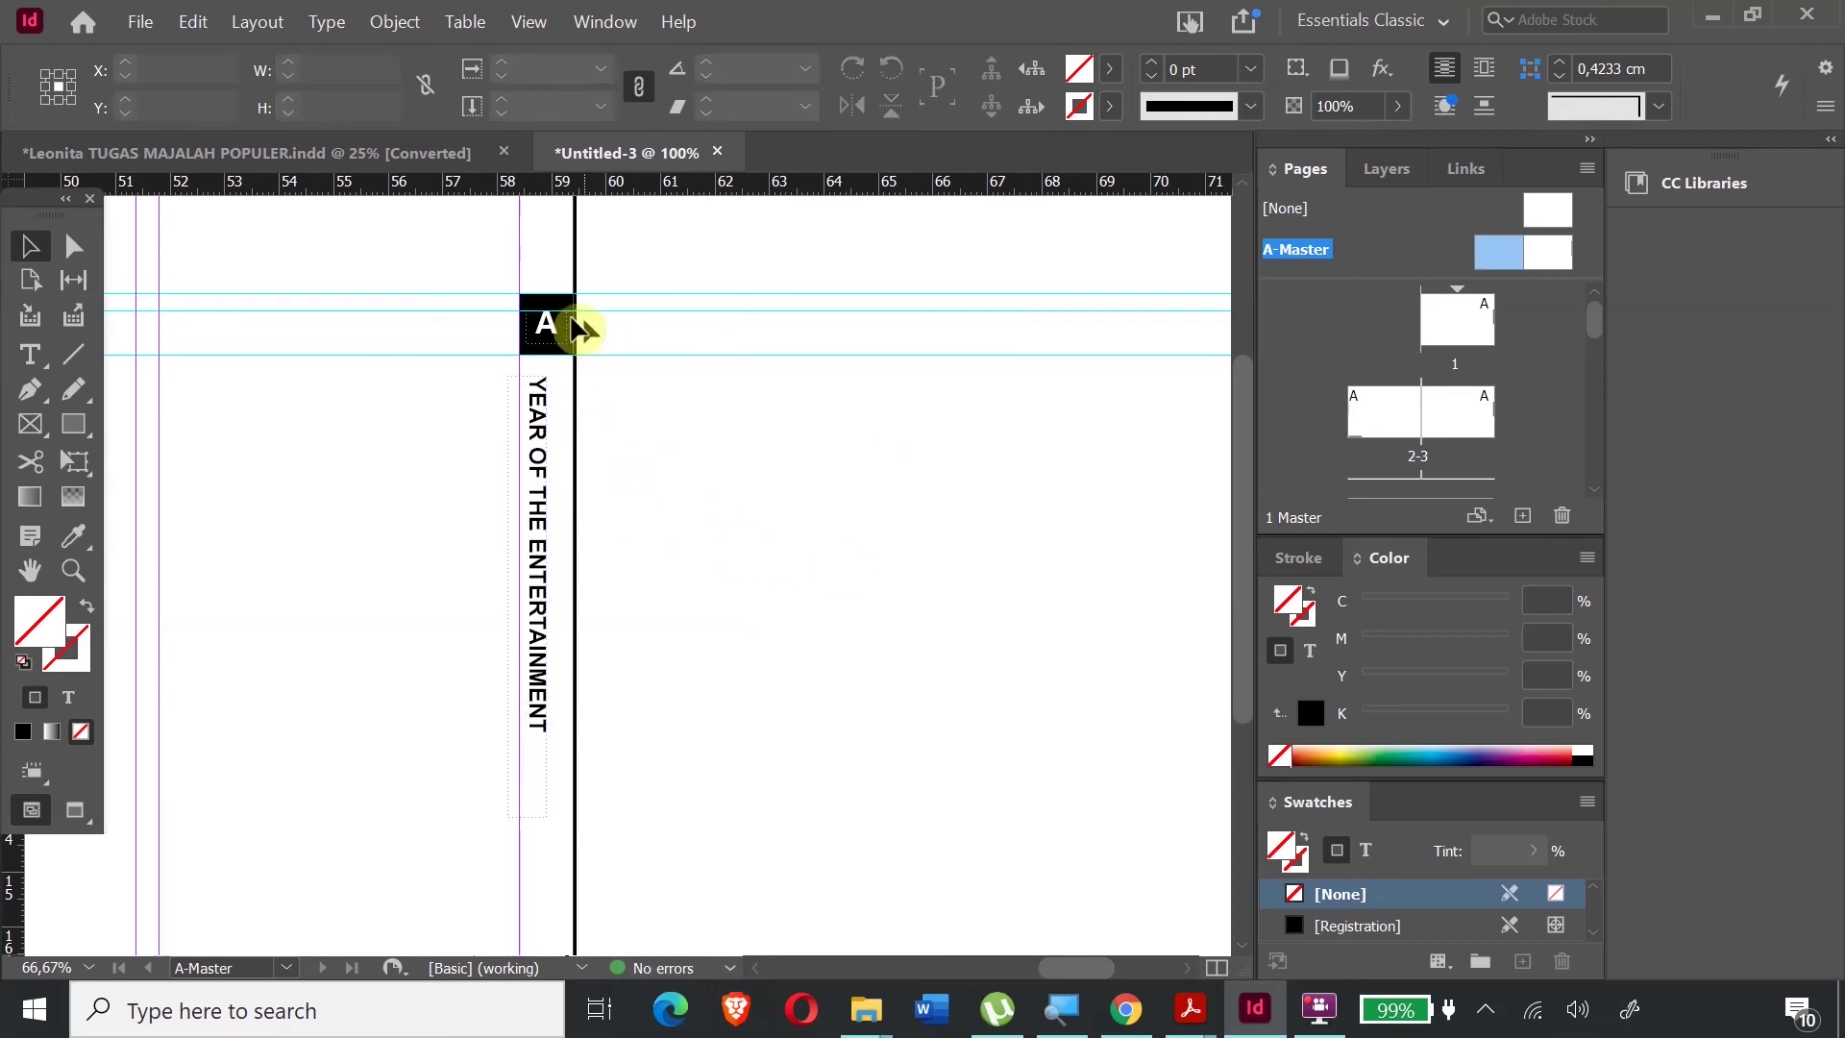
# - Nudge the page-number marker in the right page's black box slightly left to about X 58.83 cm
pyautogui.click(545, 336)
pyautogui.press('Left')
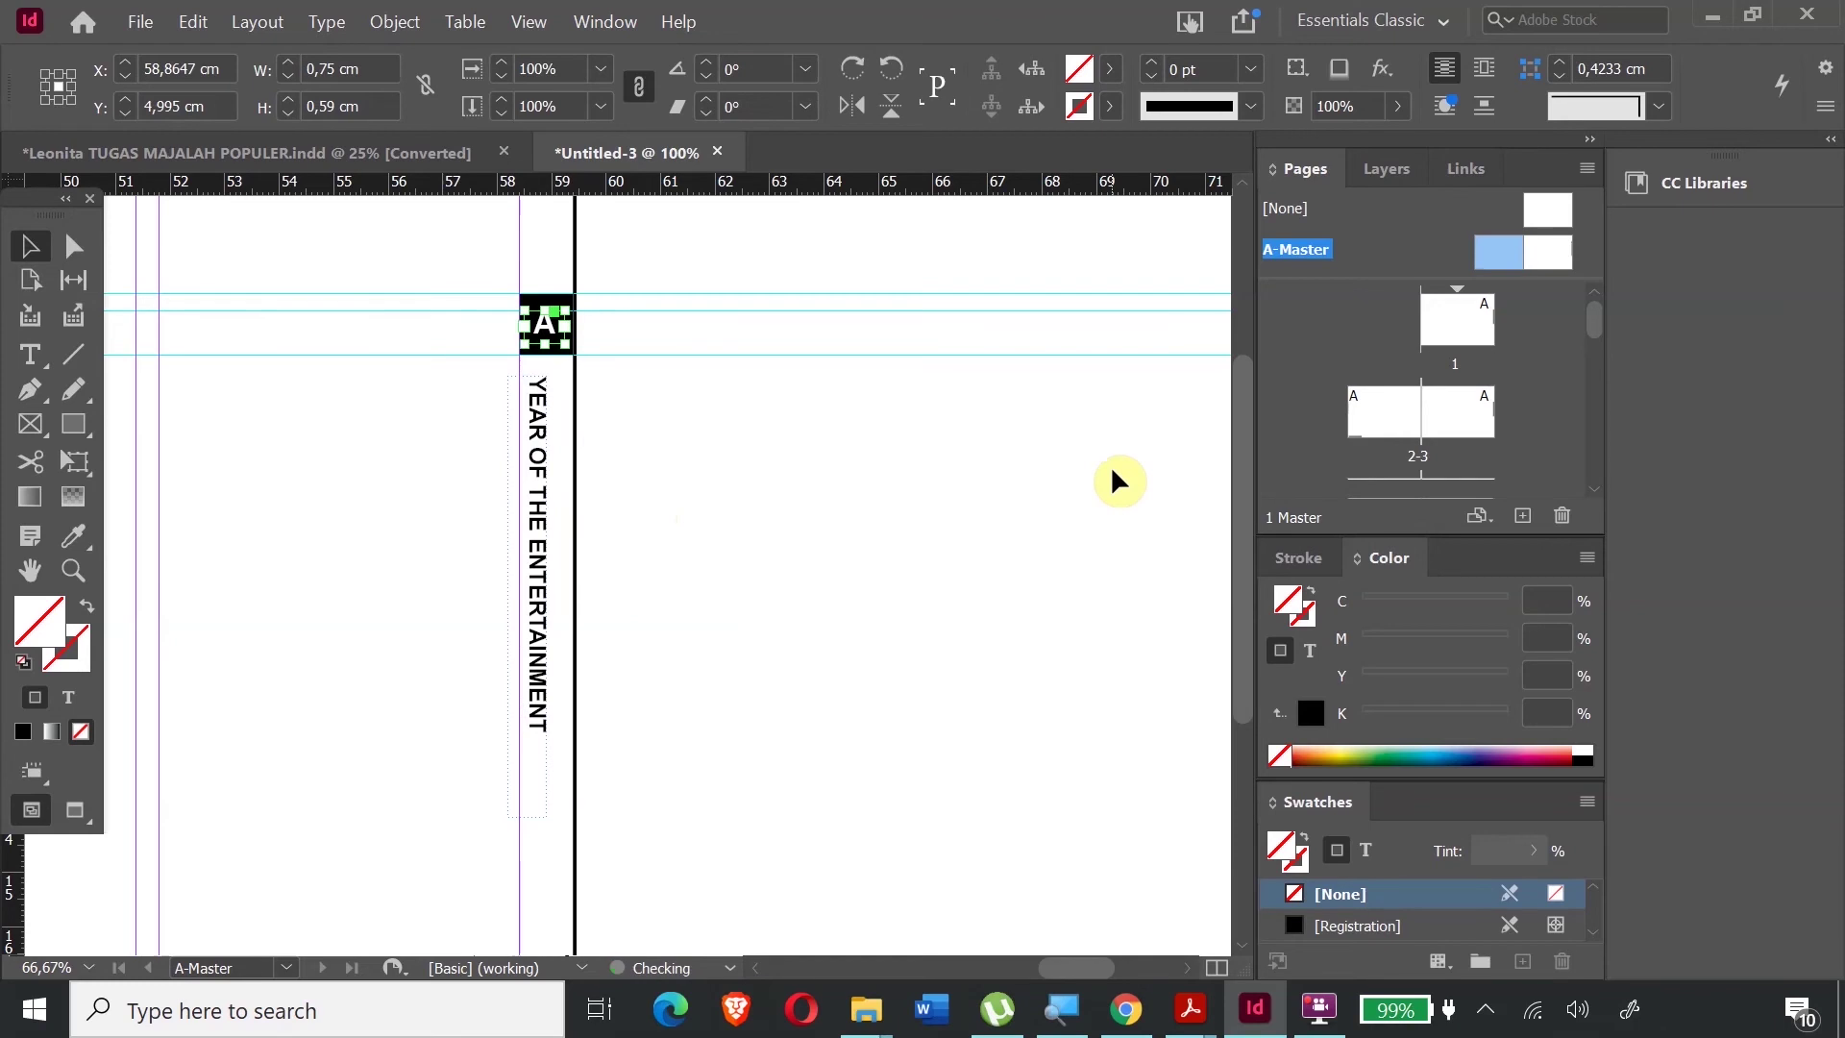
pyautogui.press('Left')
pyautogui.scroll(4, 686, 471)
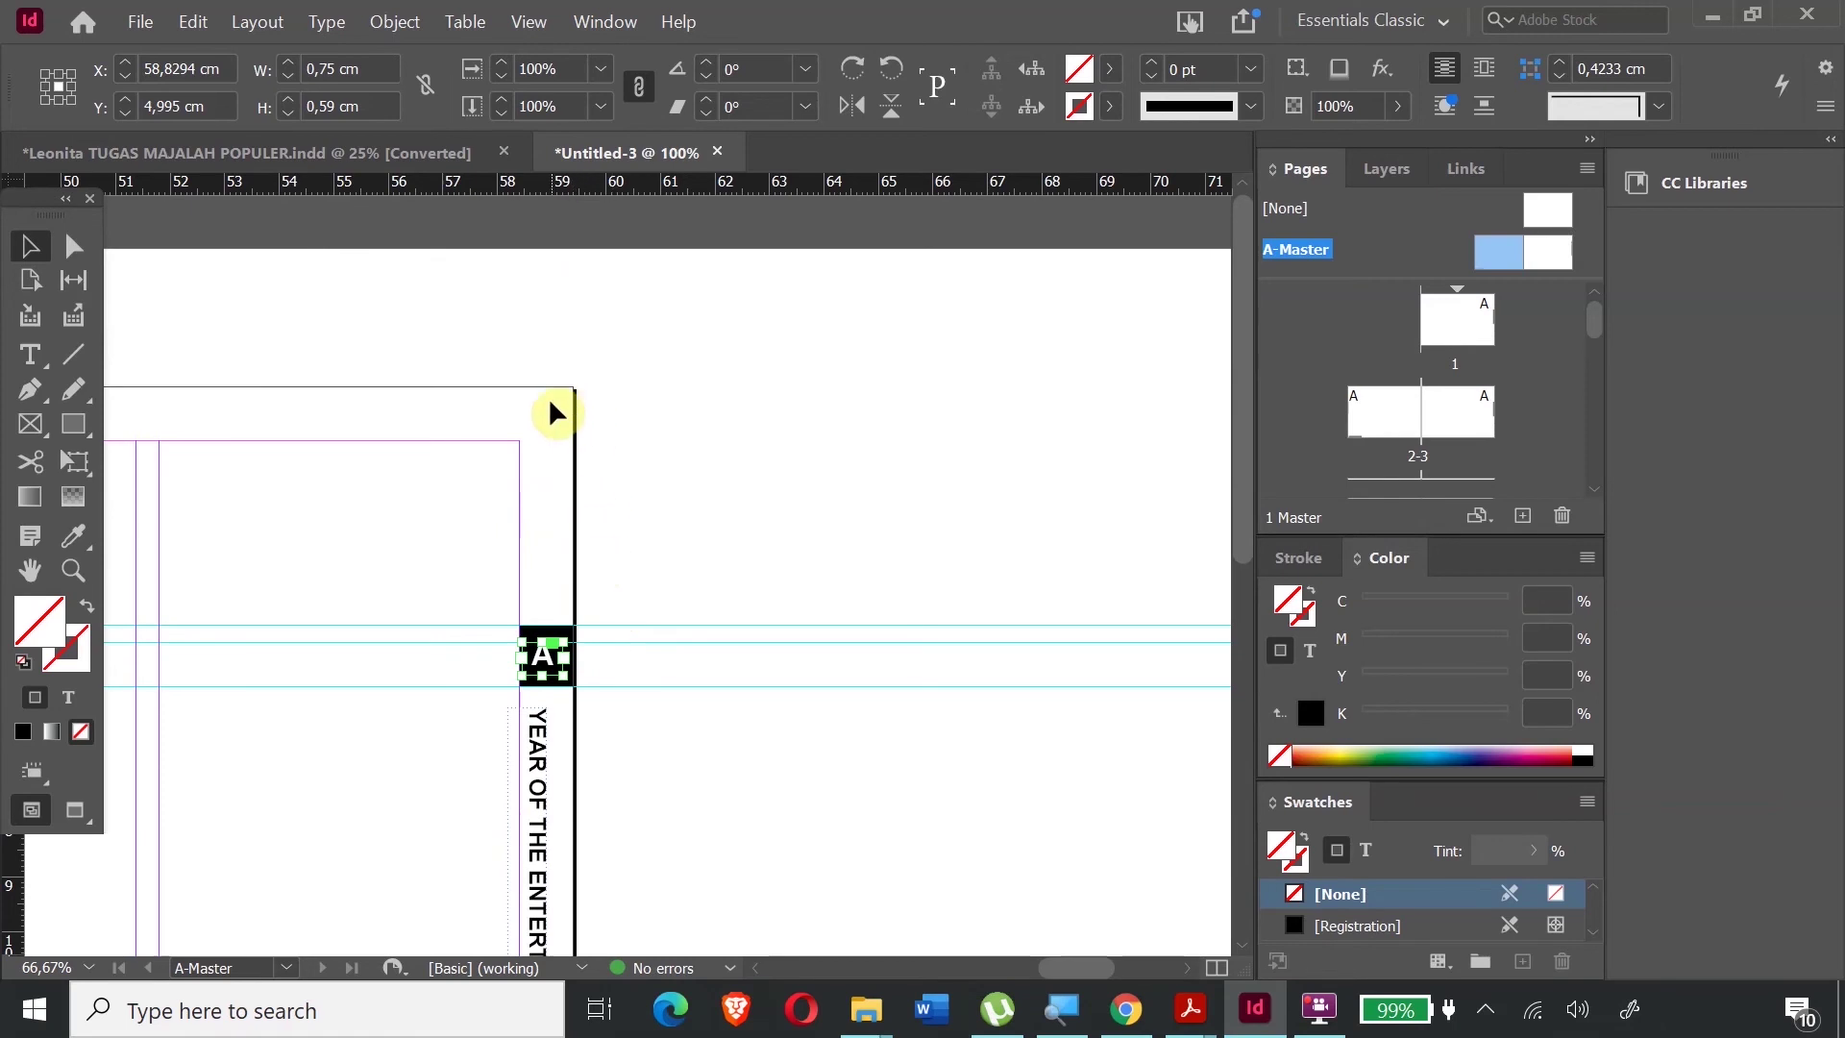
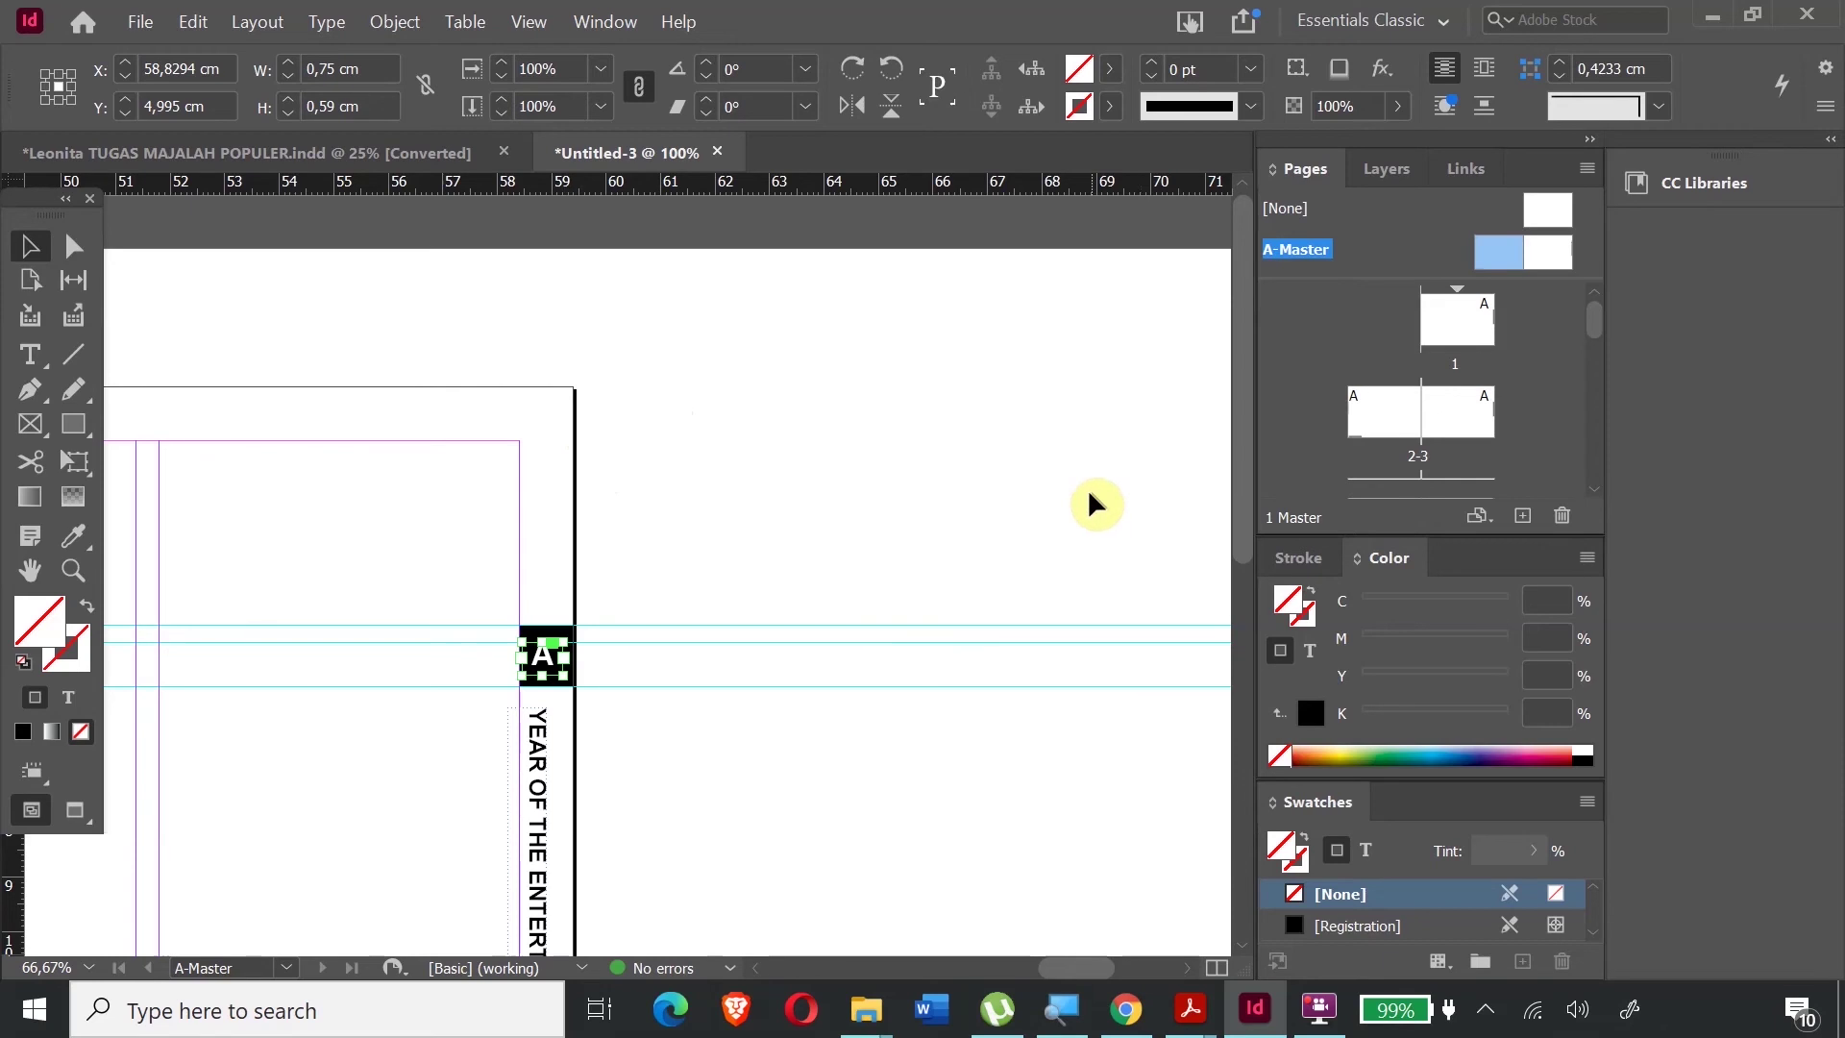
pyautogui.scroll(-3, 774, 499)
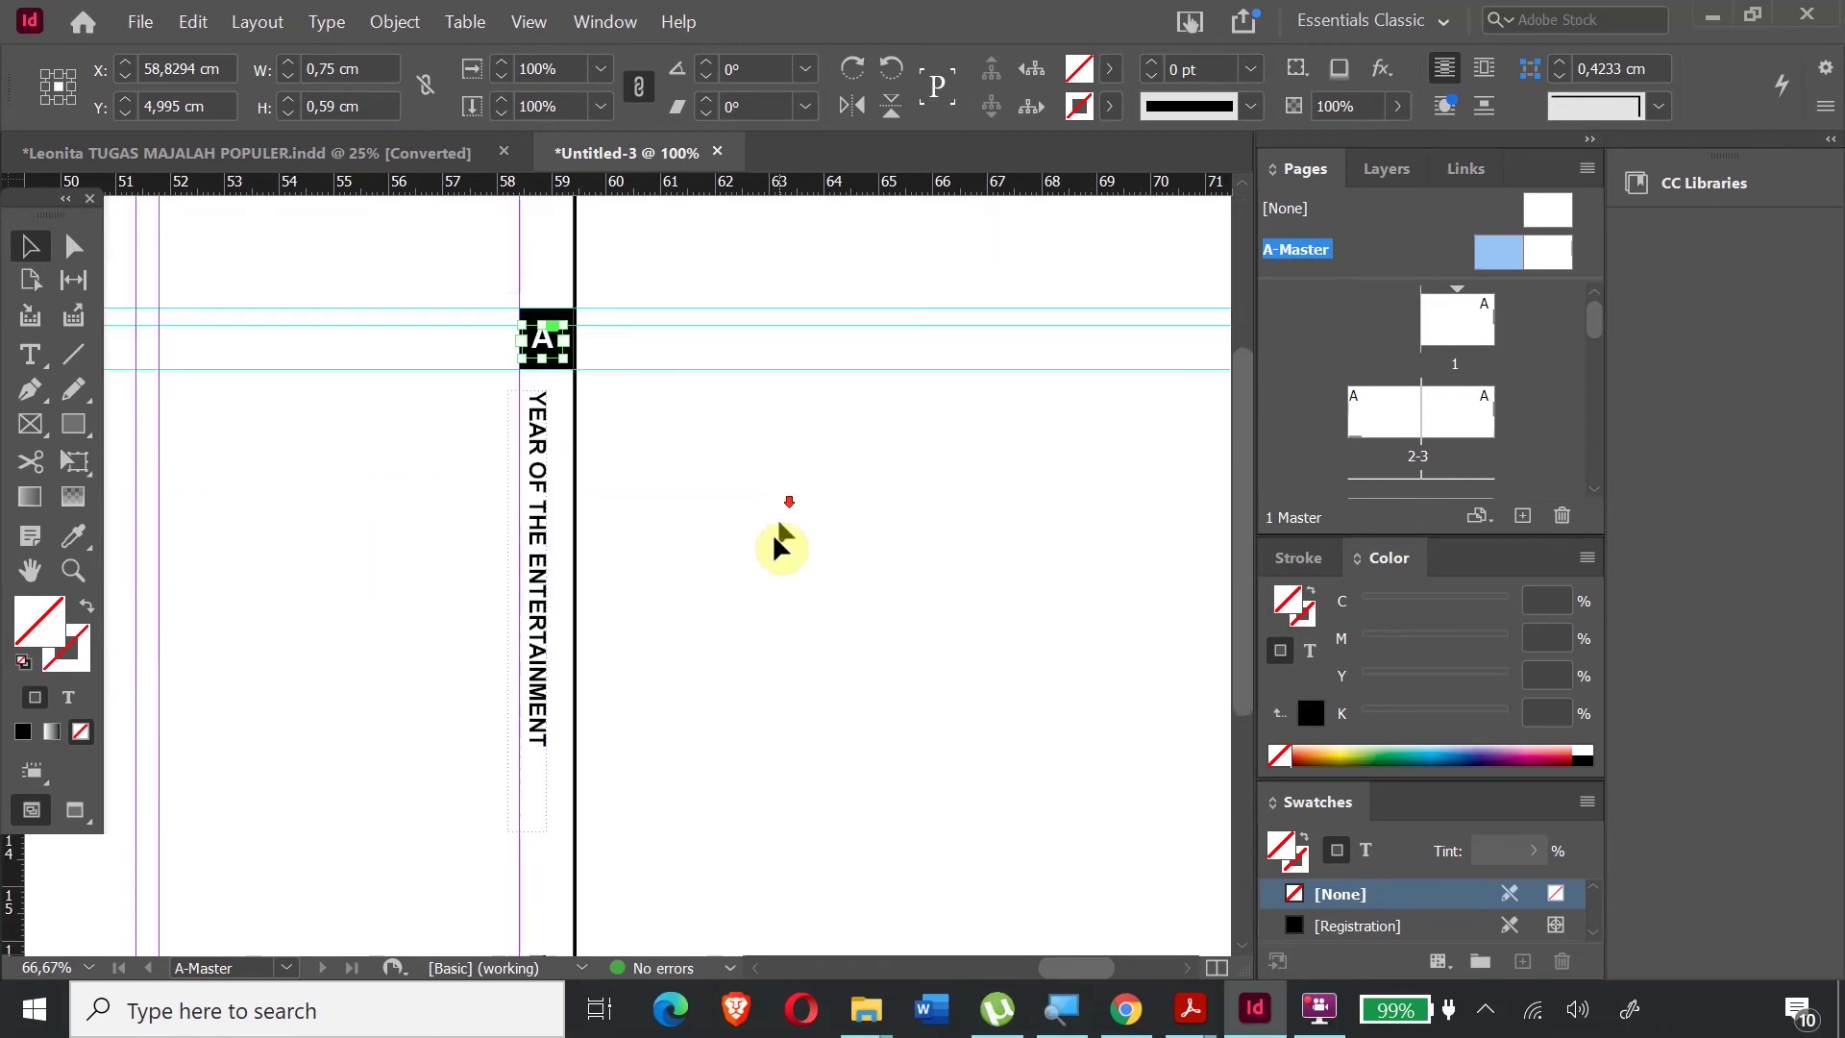
# - Duplicate the vertical YEAR OF THE ENTERTAINMENT frame and rotate the copy to 0°
pyautogui.click(531, 465)
pyautogui.click(793, 504)
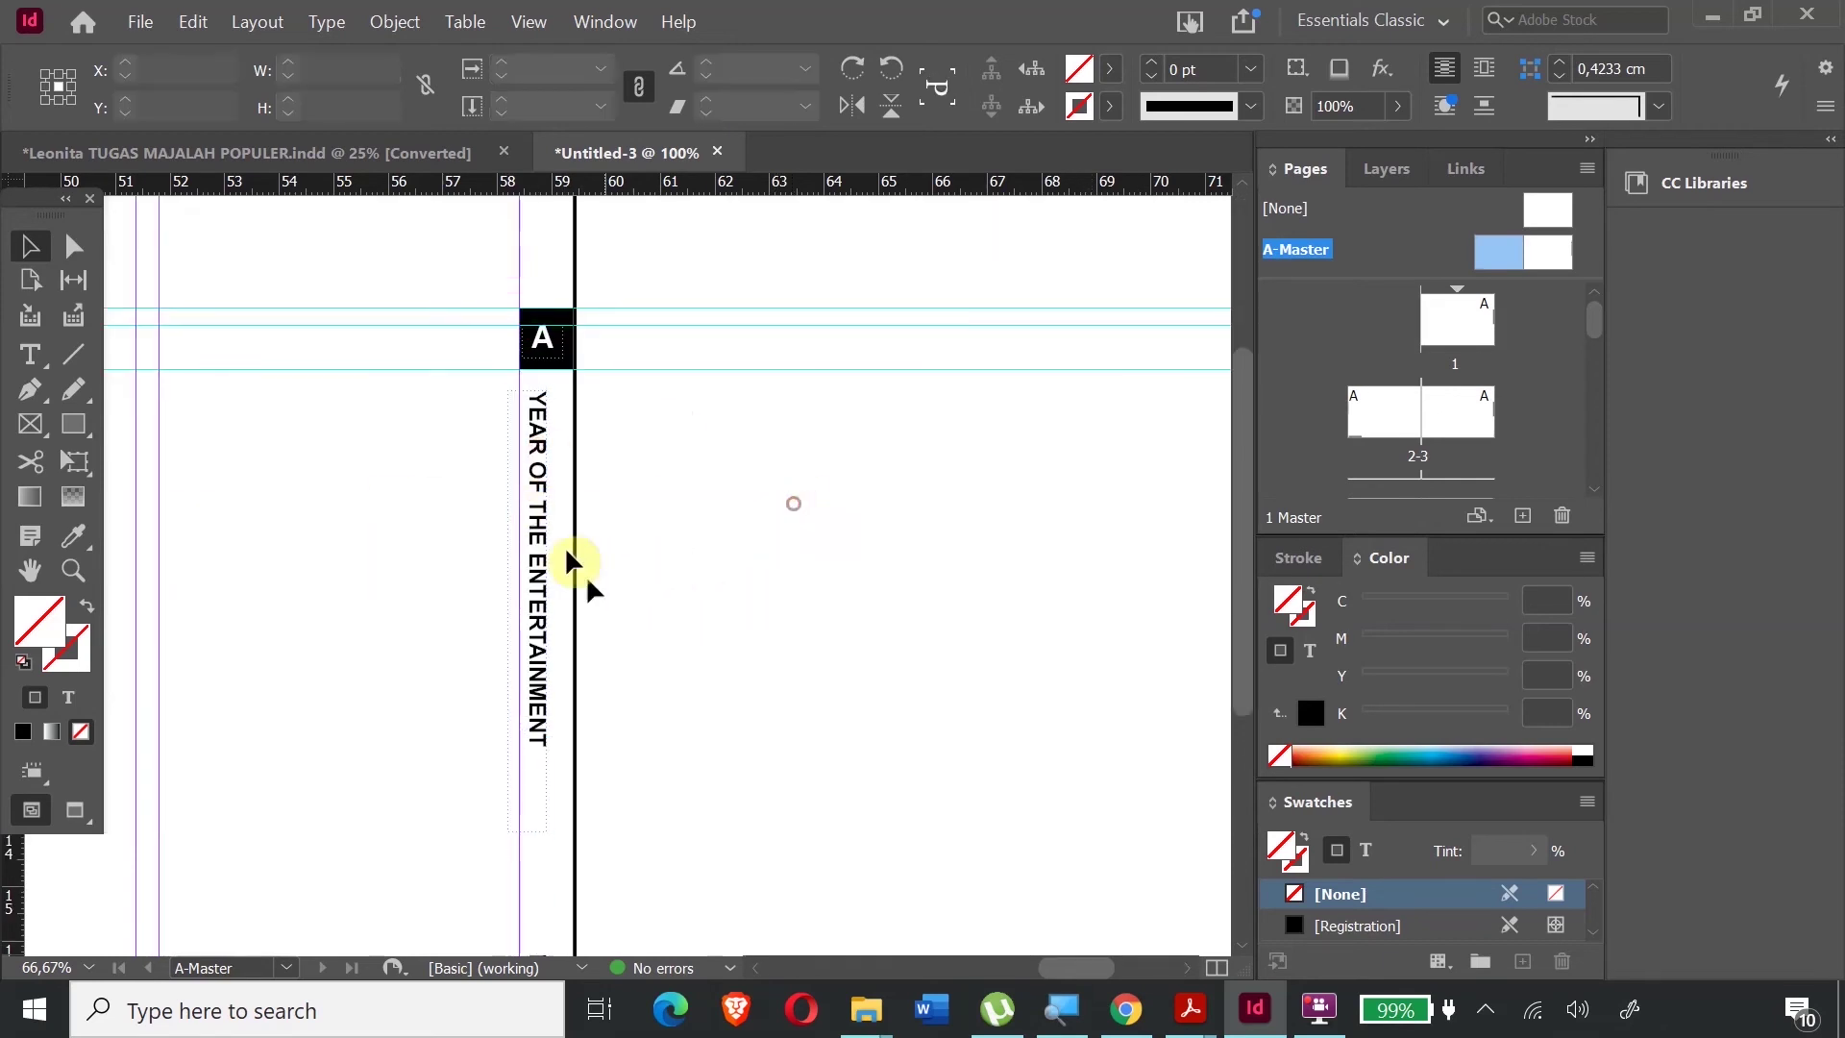
pyautogui.click(532, 453)
pyautogui.hotkey('ctrl', 'v')
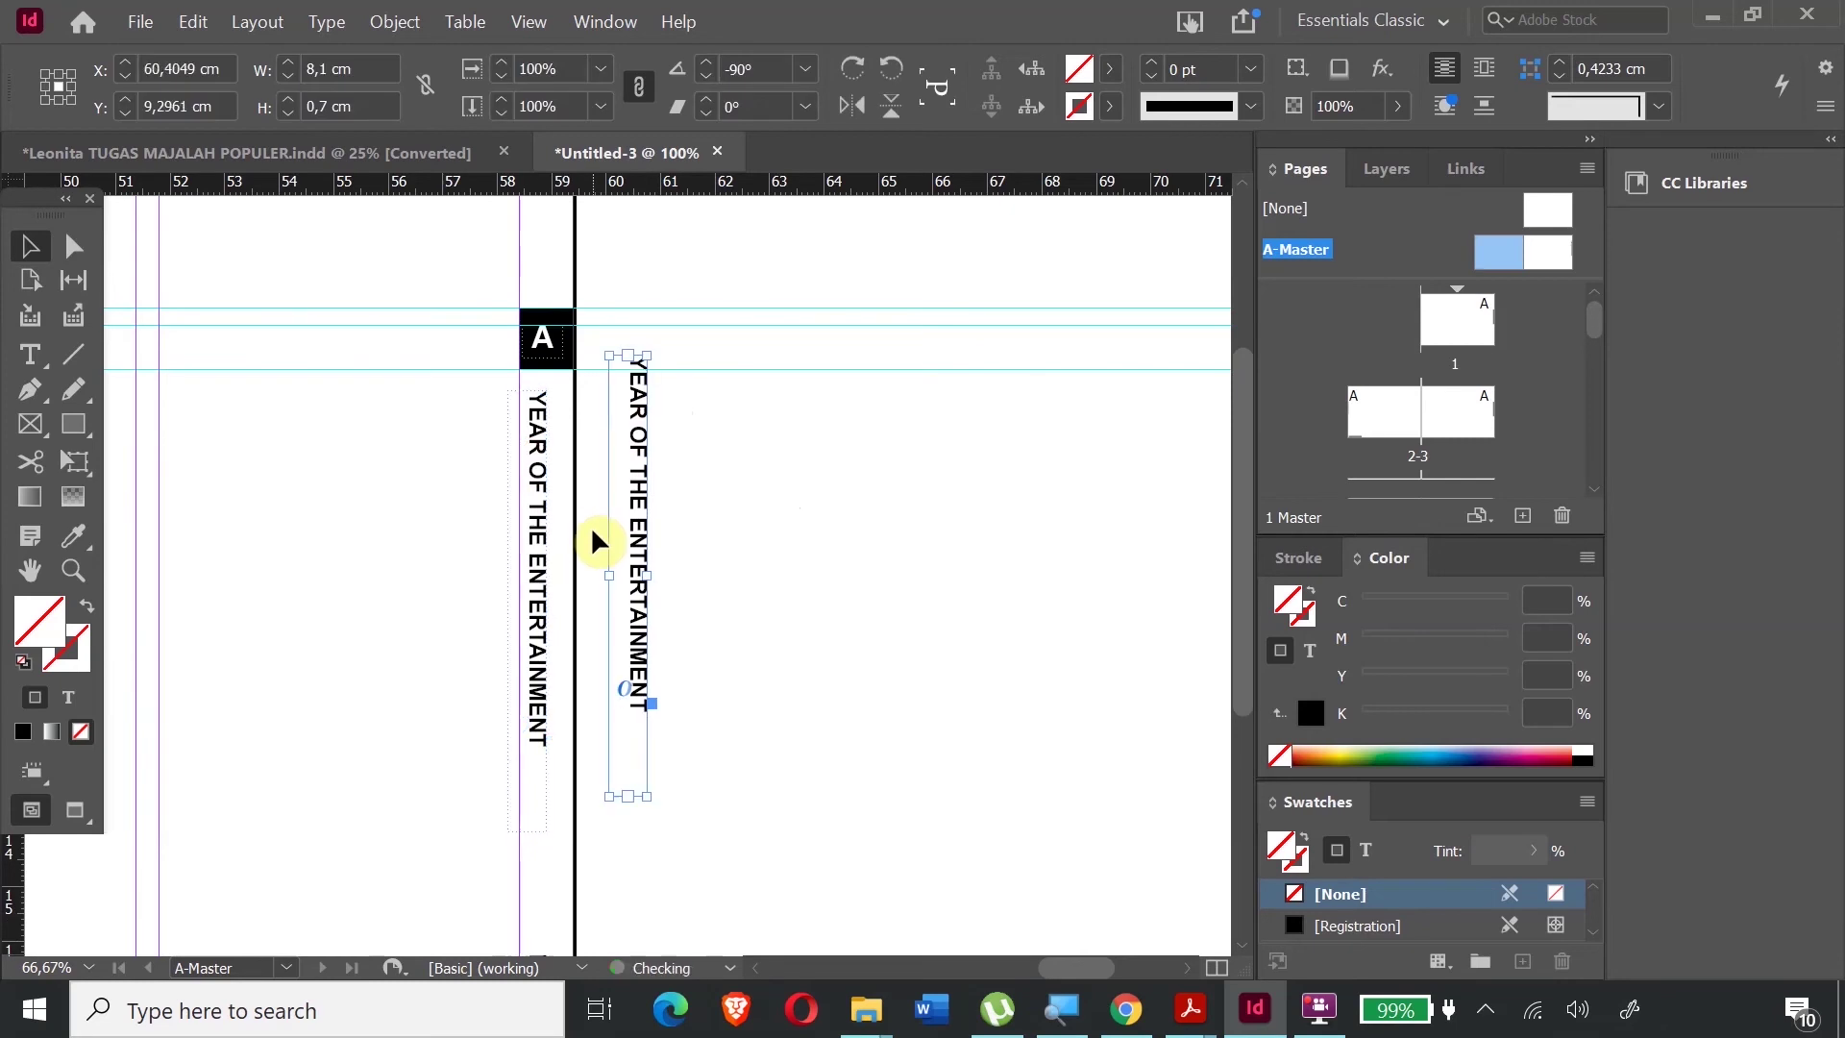
pyautogui.moveTo(660, 804); pyautogui.dragTo(825, 617)
# - Move the horizontal YEAR OF THE ENTERTAINMENT copy into the right master page's top margin, above the last column
pyautogui.scroll(1, 615, 606)
pyautogui.moveTo(1105, 959); pyautogui.dragTo(1070, 966)
pyautogui.moveTo(966, 629); pyautogui.dragTo(778, 370)
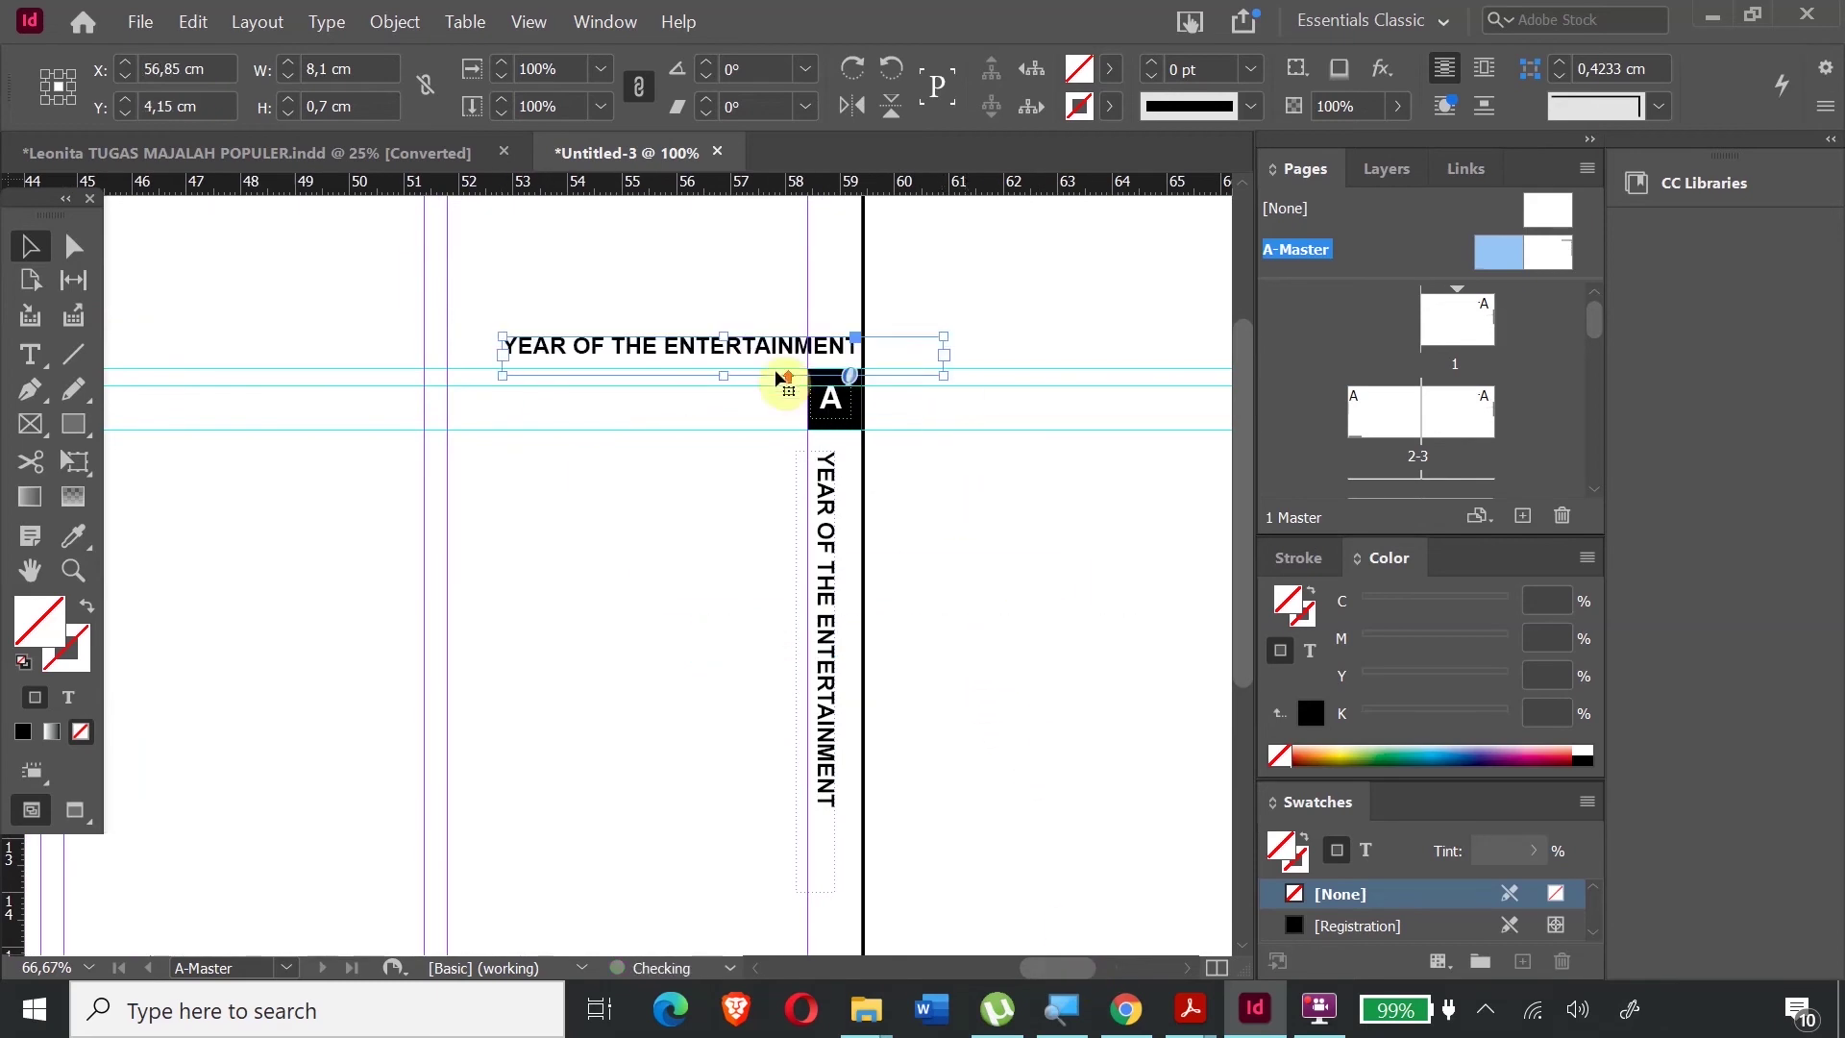
pyautogui.scroll(4, 777, 481)
pyautogui.moveTo(772, 586); pyautogui.dragTo(239, 413)
pyautogui.doubleClick(745, 413)
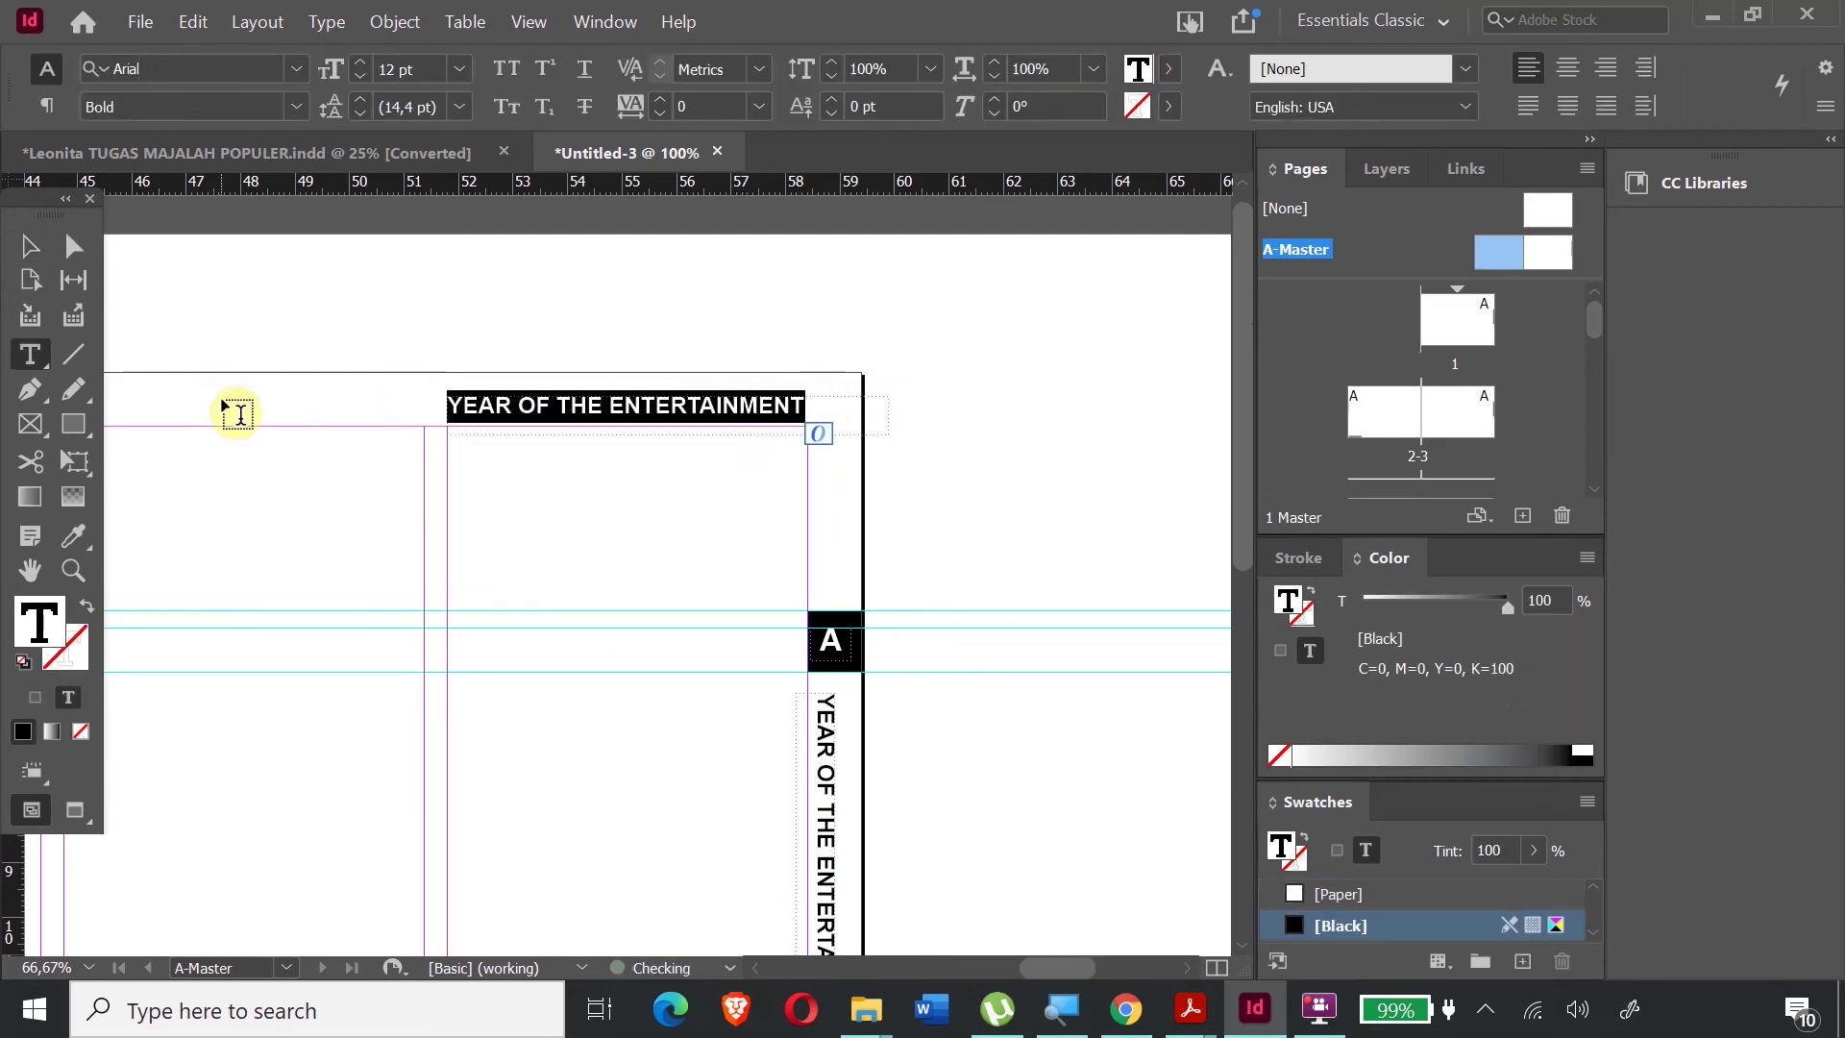
pyautogui.write('www.entertainment')
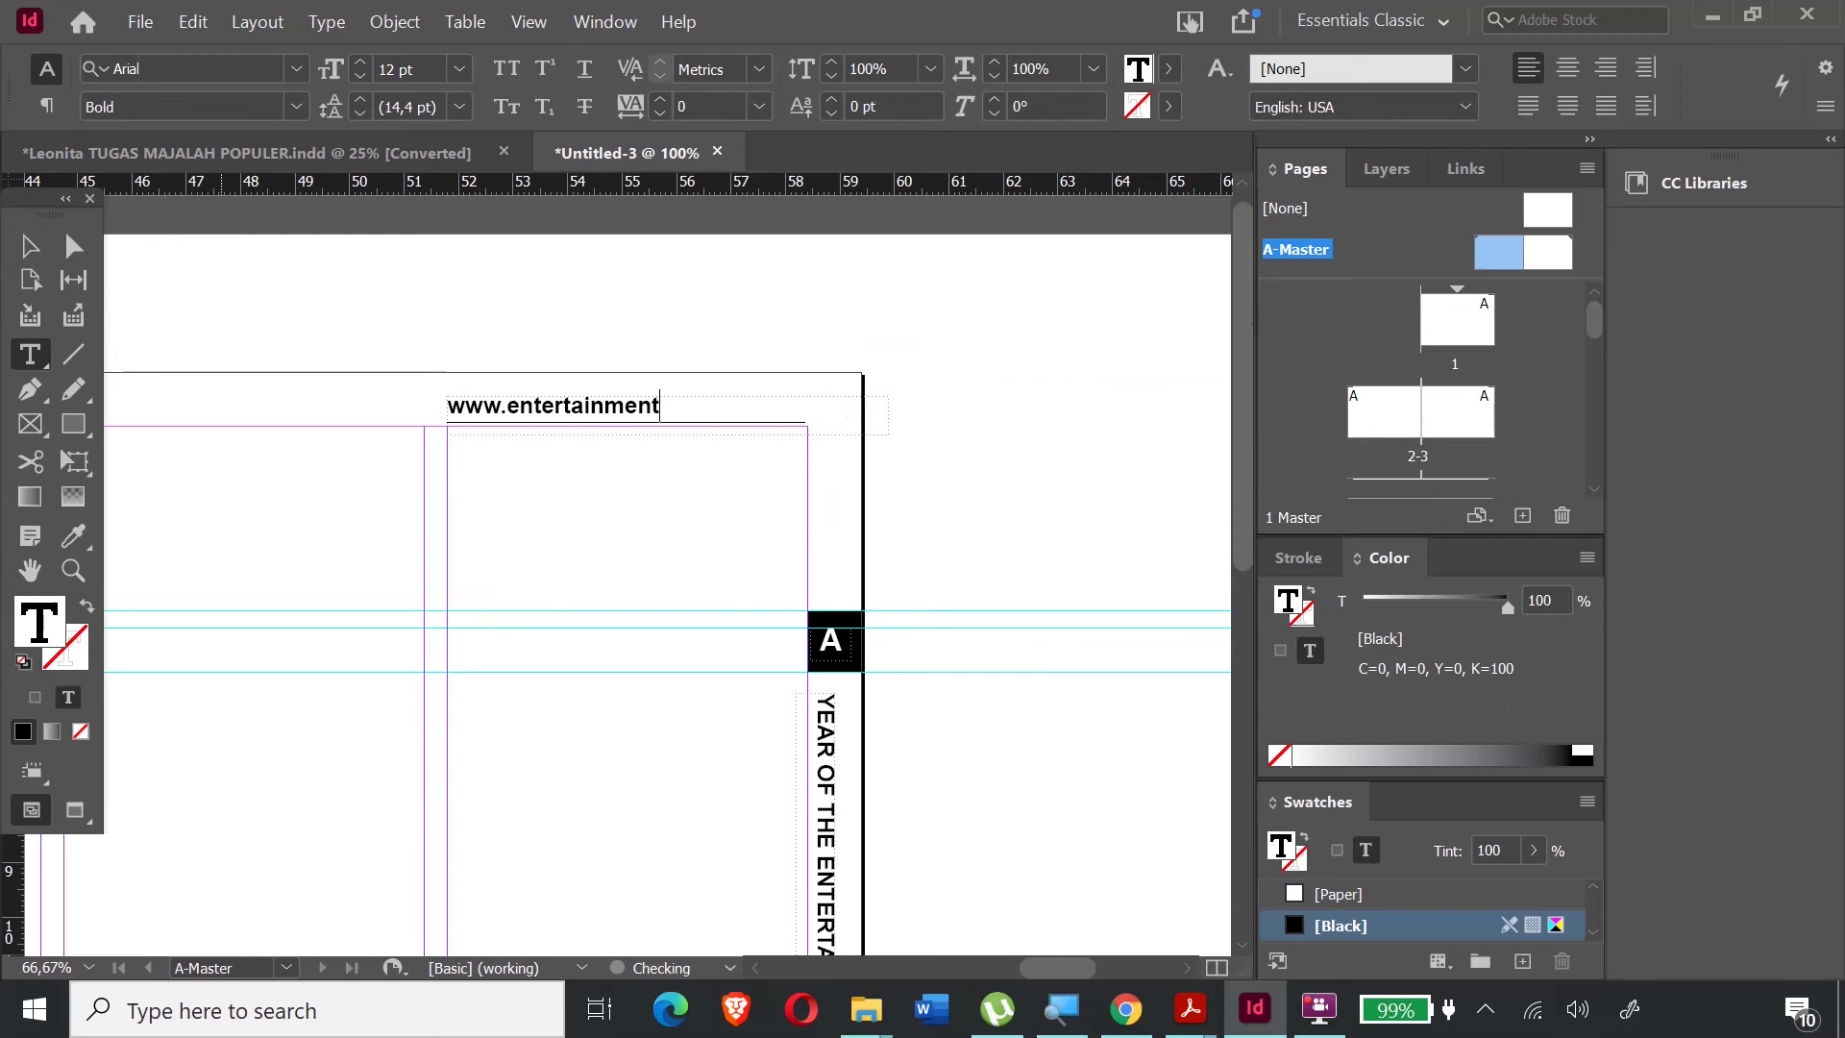
pyautogui.write('ly.com')
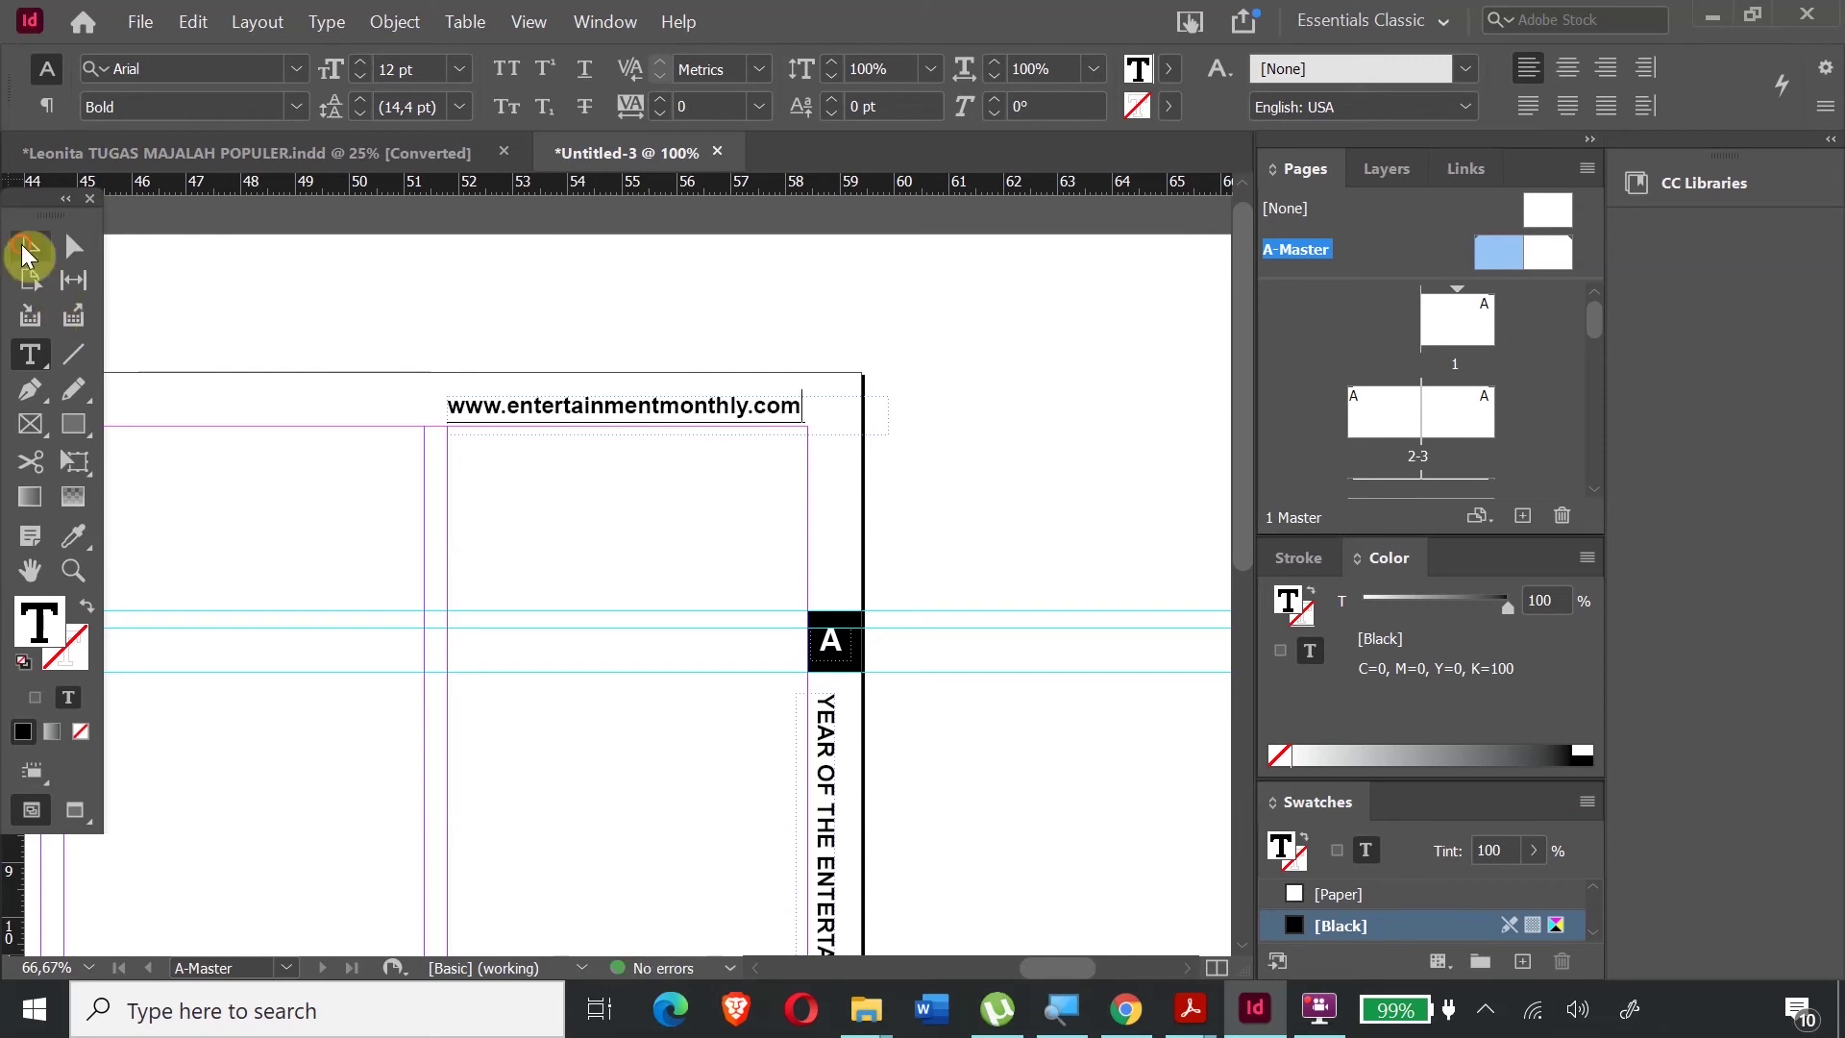
# - Nudge the web address frame right to about X 55.98 cm so its text ends at the right margin line
pyautogui.click(27, 250)
pyautogui.press('Right')
pyautogui.press('Right')
pyautogui.press('Right')
pyautogui.press('Right')
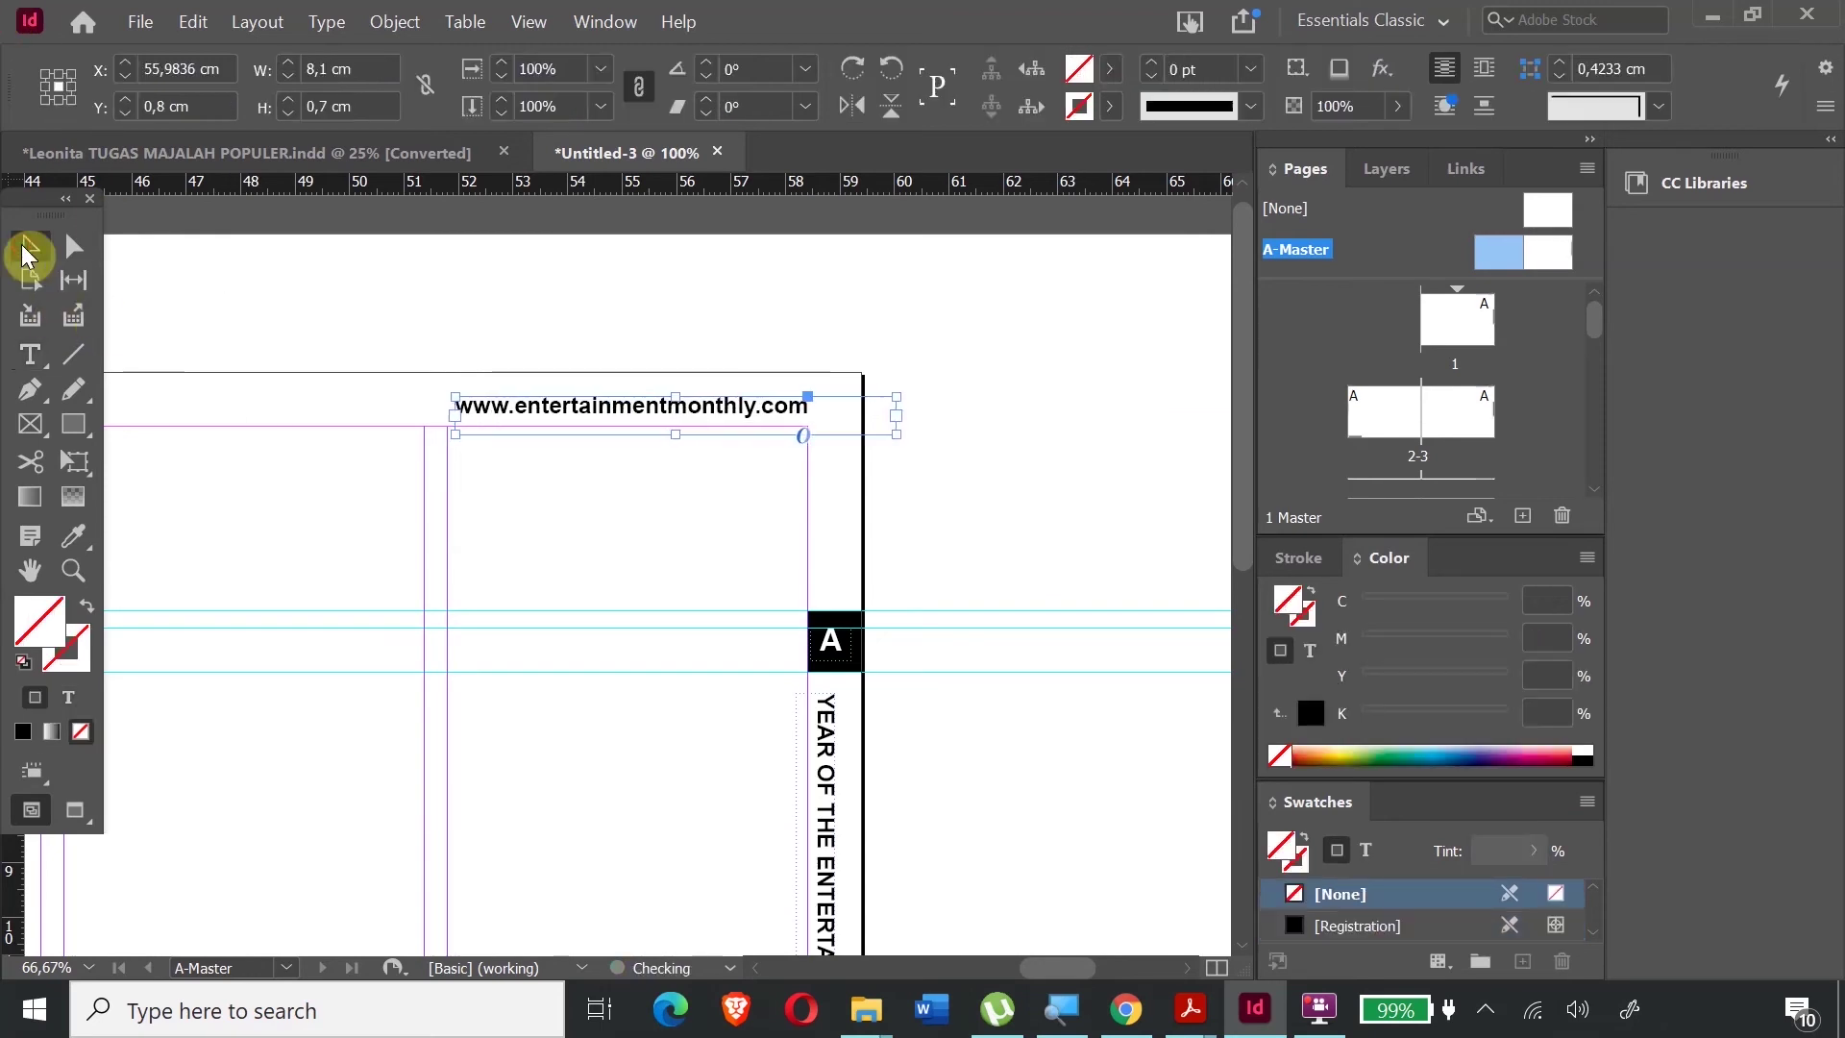
pyautogui.moveTo(893, 428); pyautogui.dragTo(815, 432)
pyautogui.hotkey('ctrl', 'z')
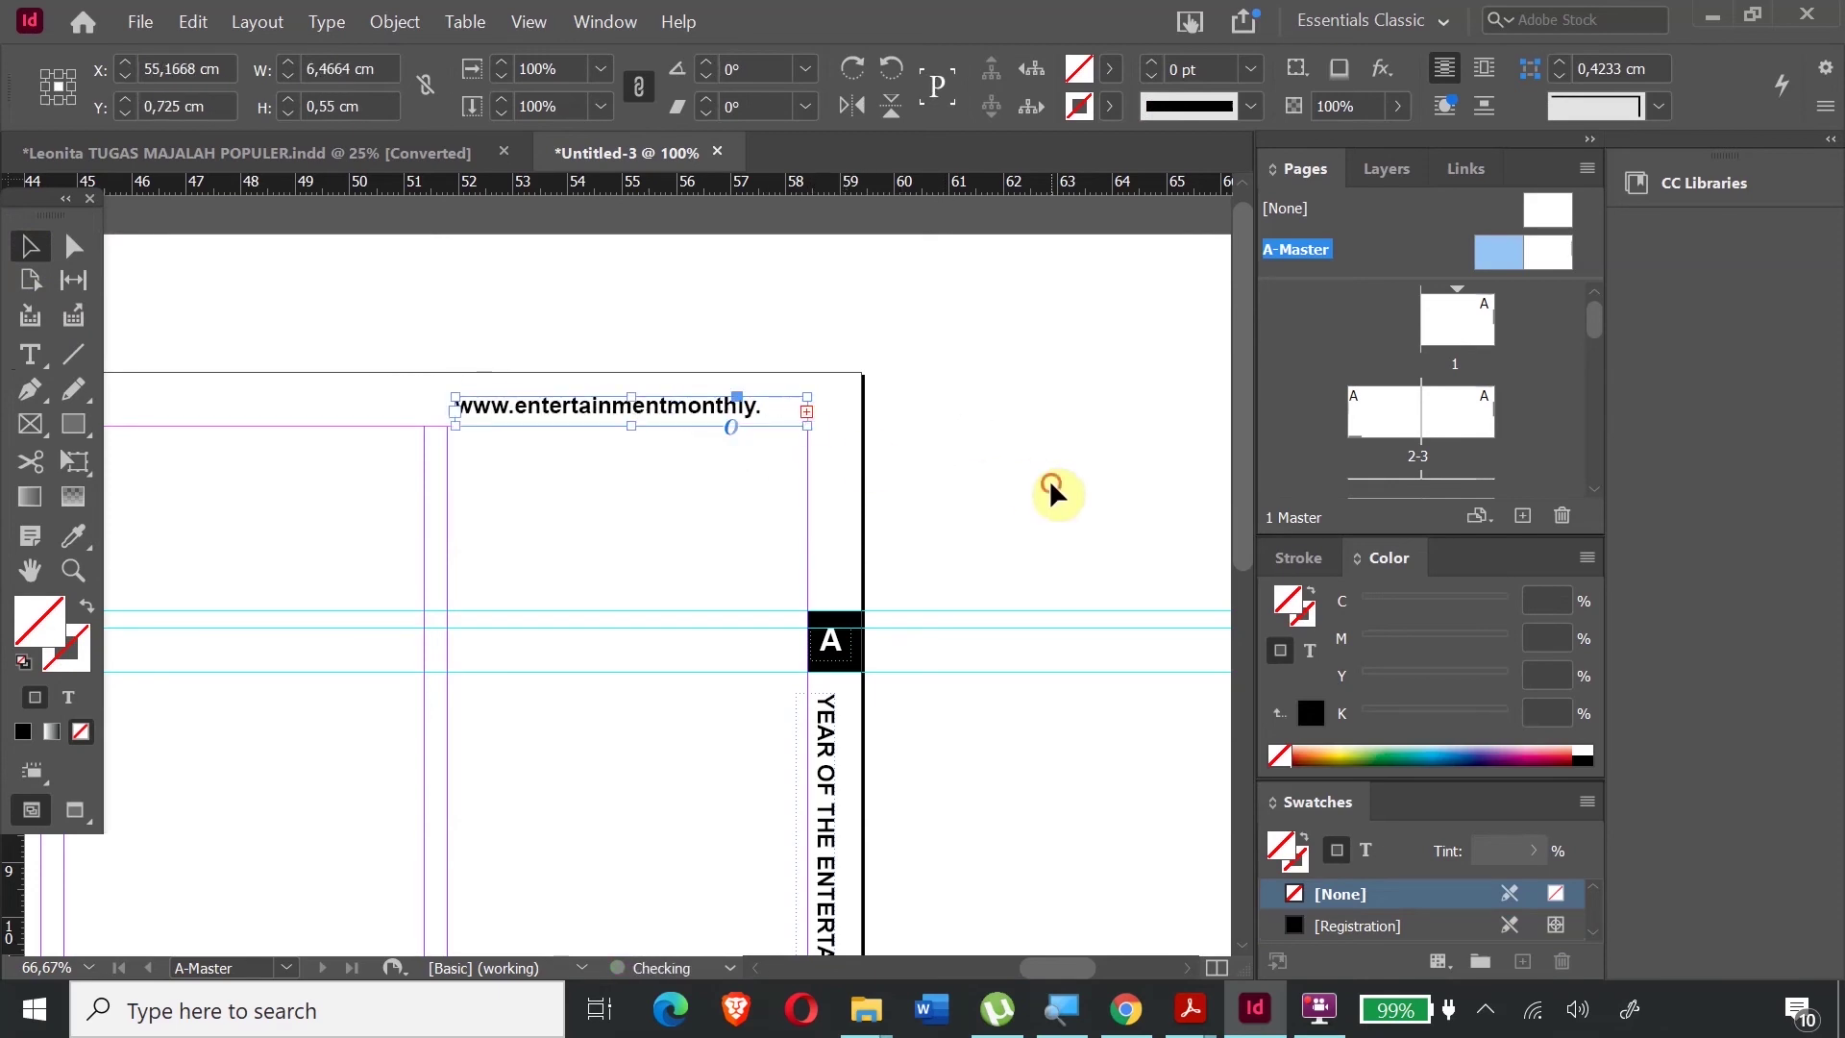
pyautogui.click(1045, 481)
pyautogui.hotkey('ctrl', 'z')
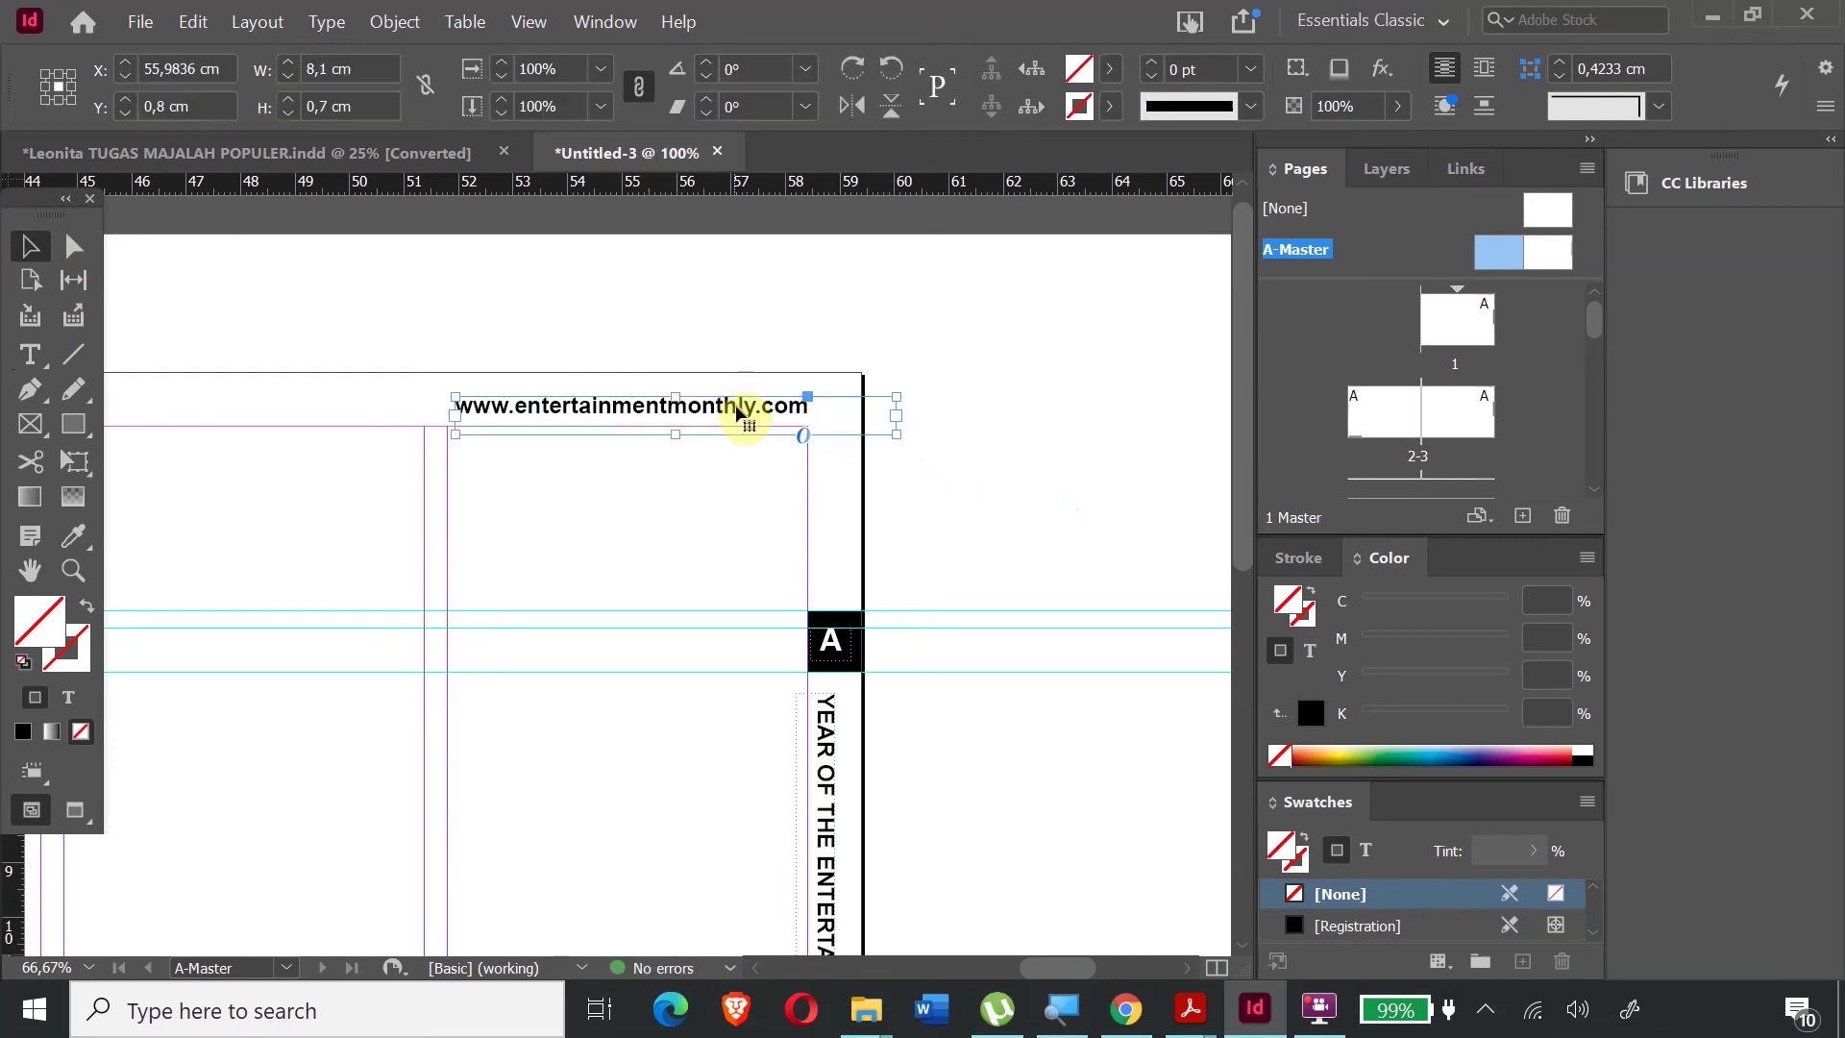
# - Nudge the web address frame left to about X 55.95 cm and narrow it to end just past the right margin line
pyautogui.press('Left')
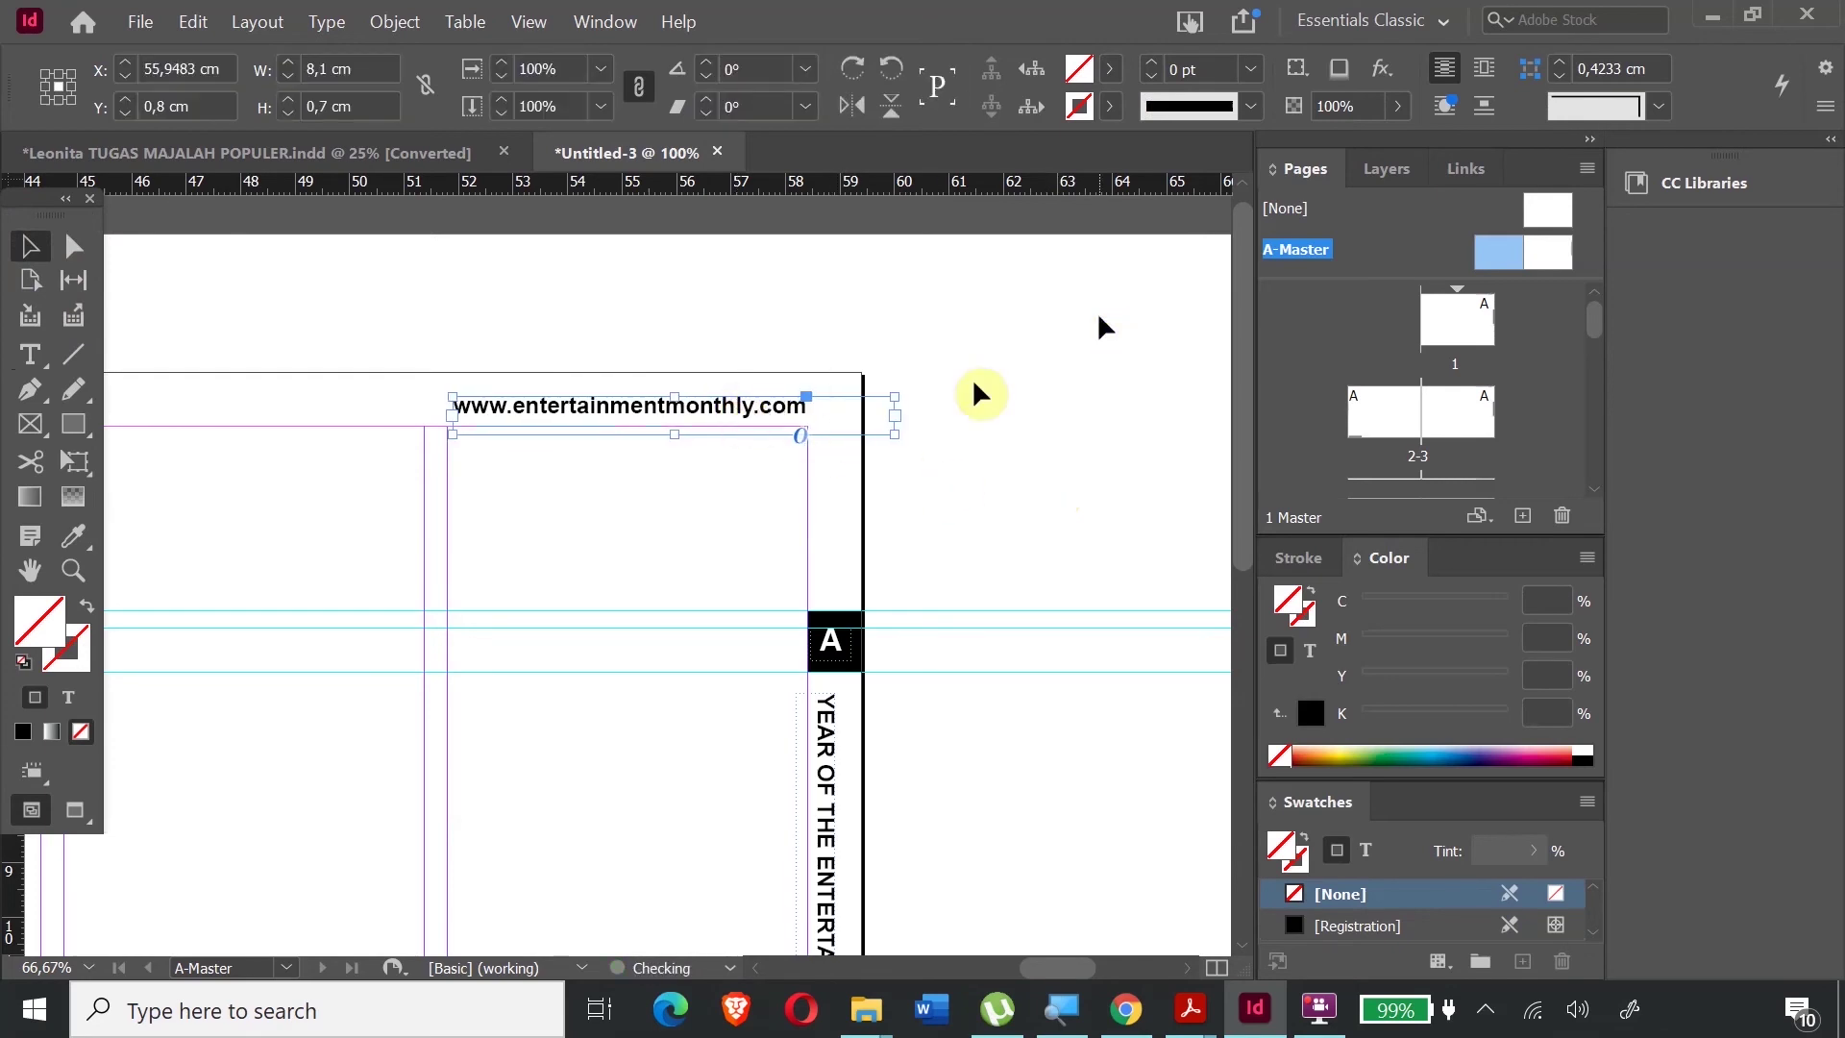
pyautogui.moveTo(897, 441); pyautogui.dragTo(819, 433)
pyautogui.click(999, 475)
pyautogui.hotkey('ctrl', '-')
pyautogui.hotkey('ctrl', '-')
pyautogui.hotkey('ctrl', '-')
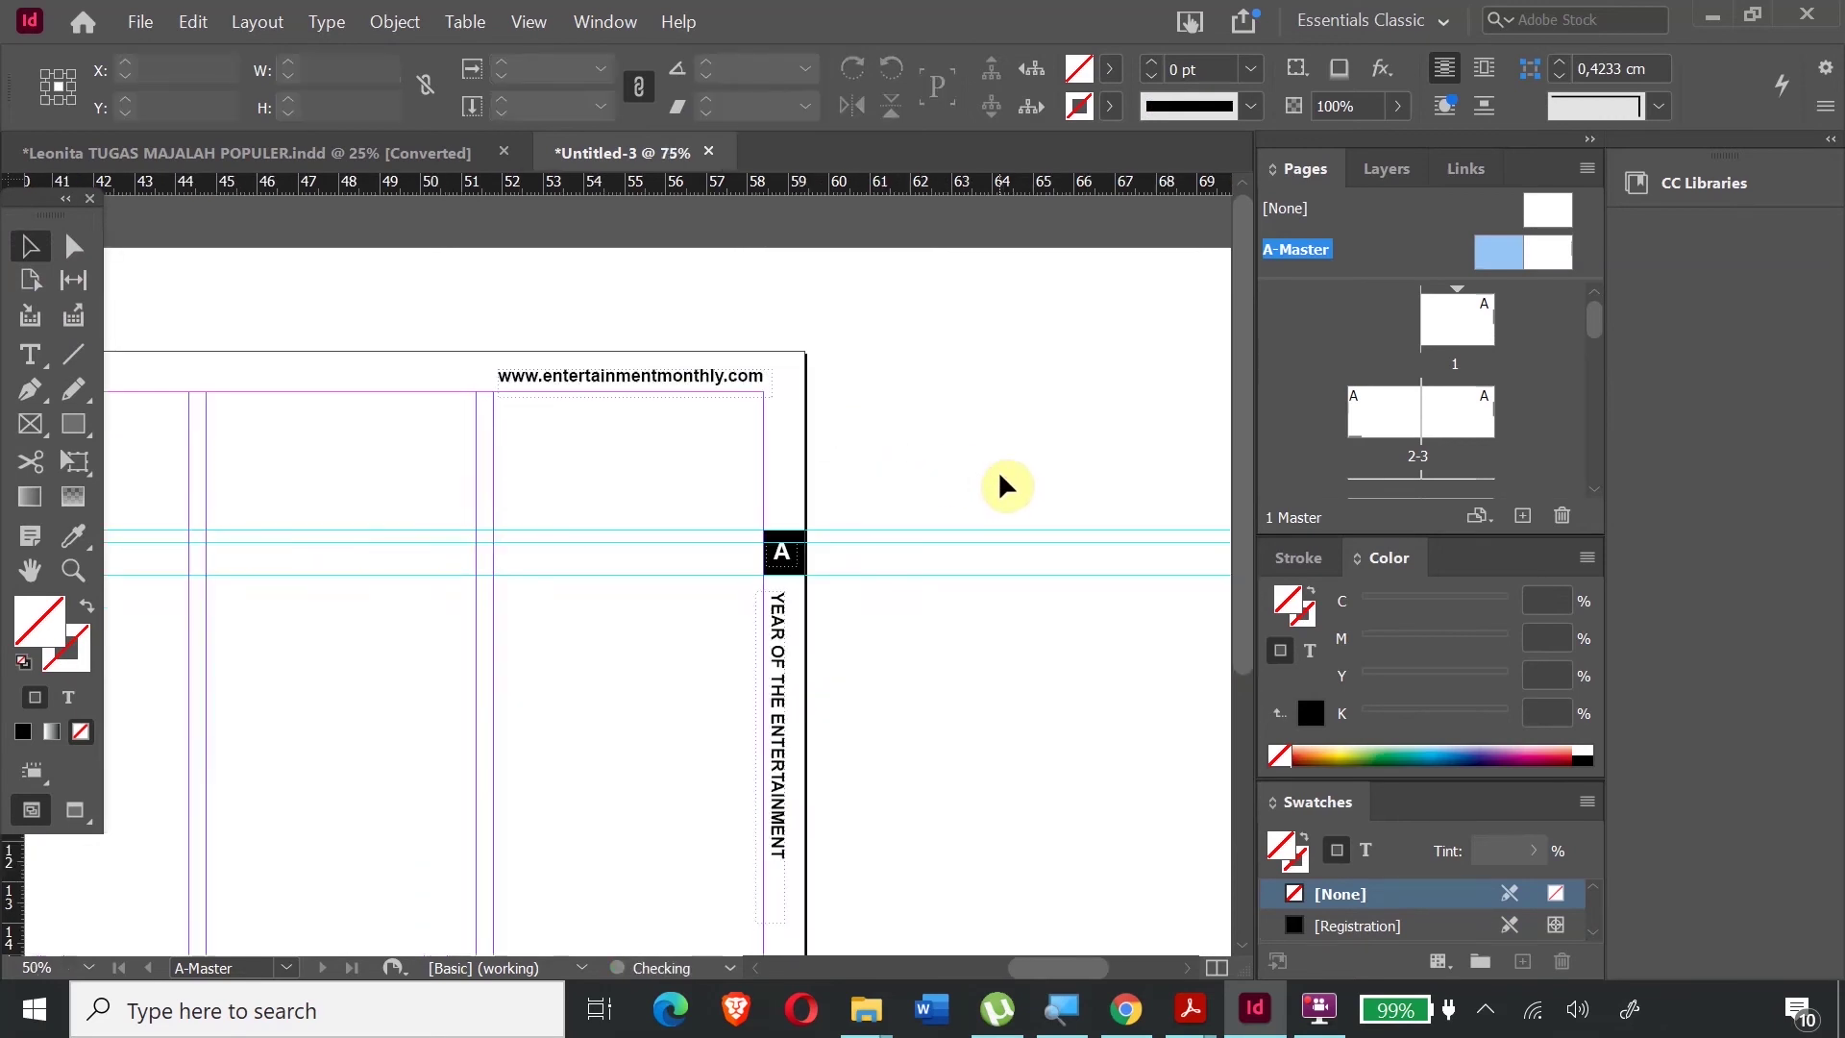
# - Examine pages 2 to 6 for the page numbers, vertical titles and Instagram footer coming from the master
pyautogui.click(1391, 437)
pyautogui.doubleClick(1386, 413)
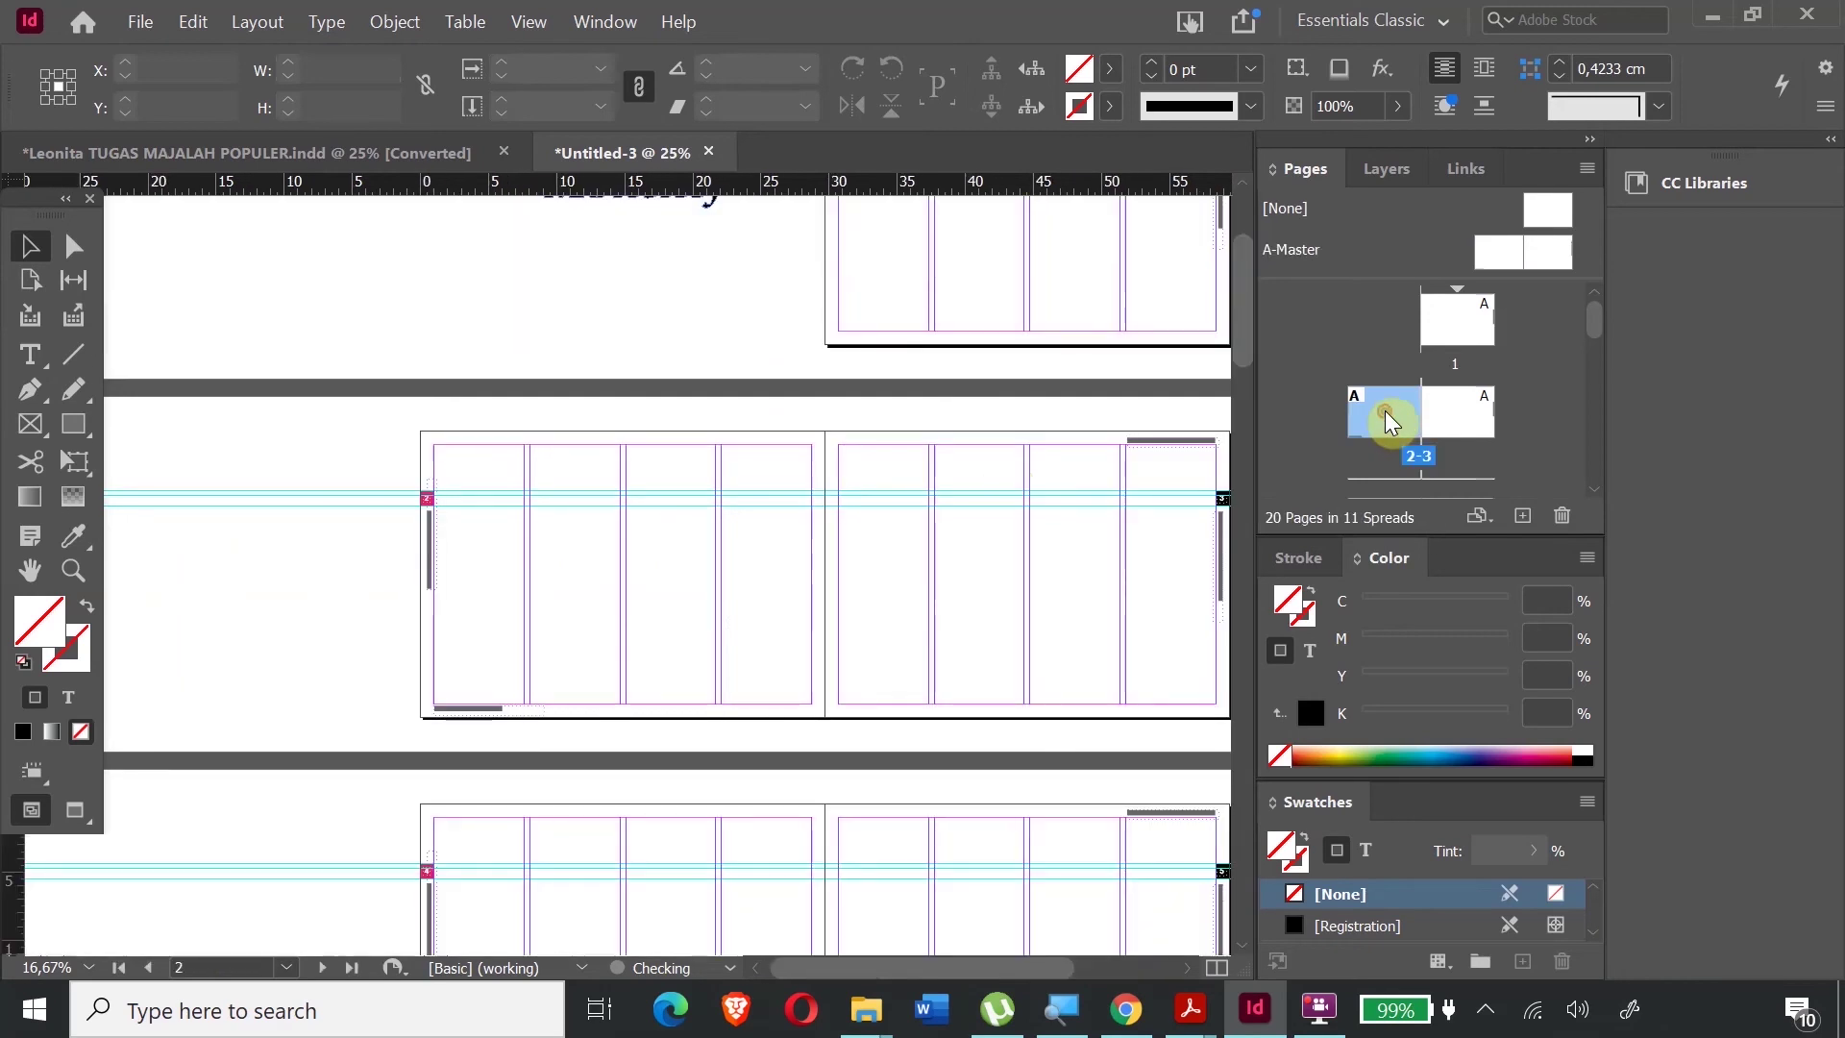
pyautogui.click(74, 570)
pyautogui.moveTo(322, 418); pyautogui.dragTo(506, 594)
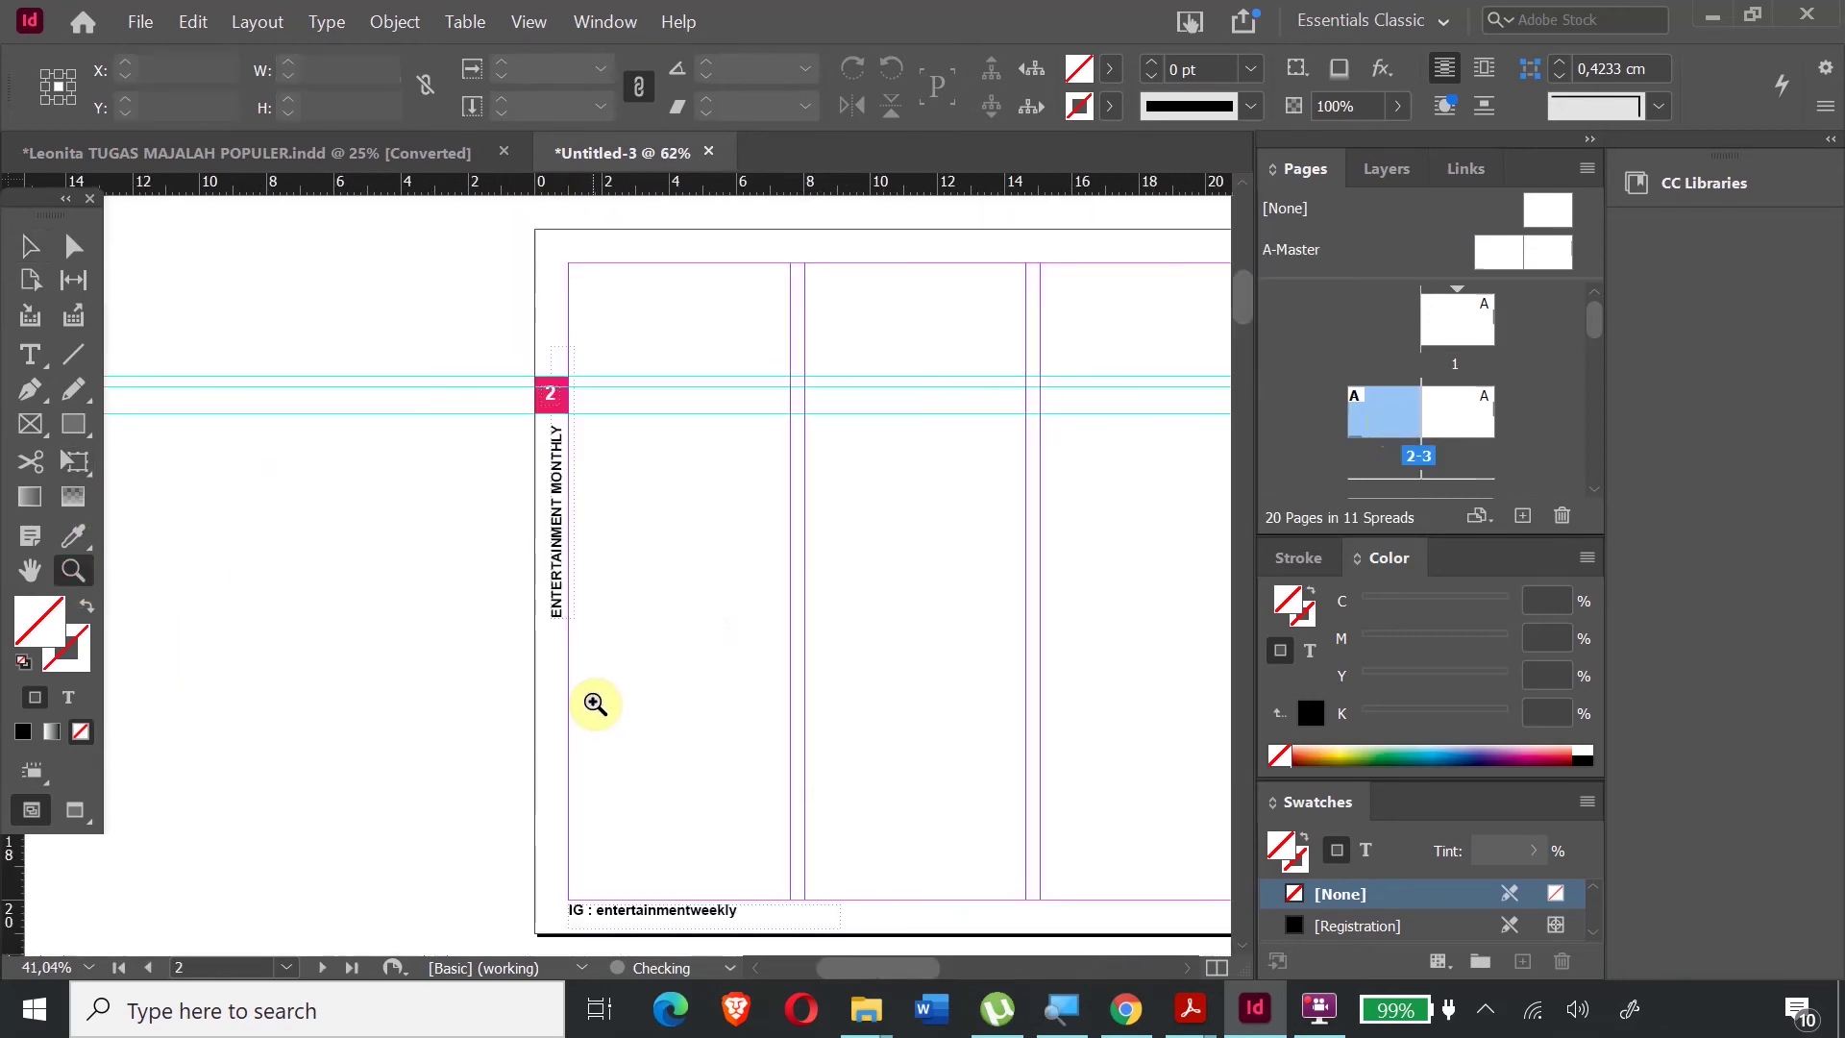
pyautogui.scroll(-6, 573, 479)
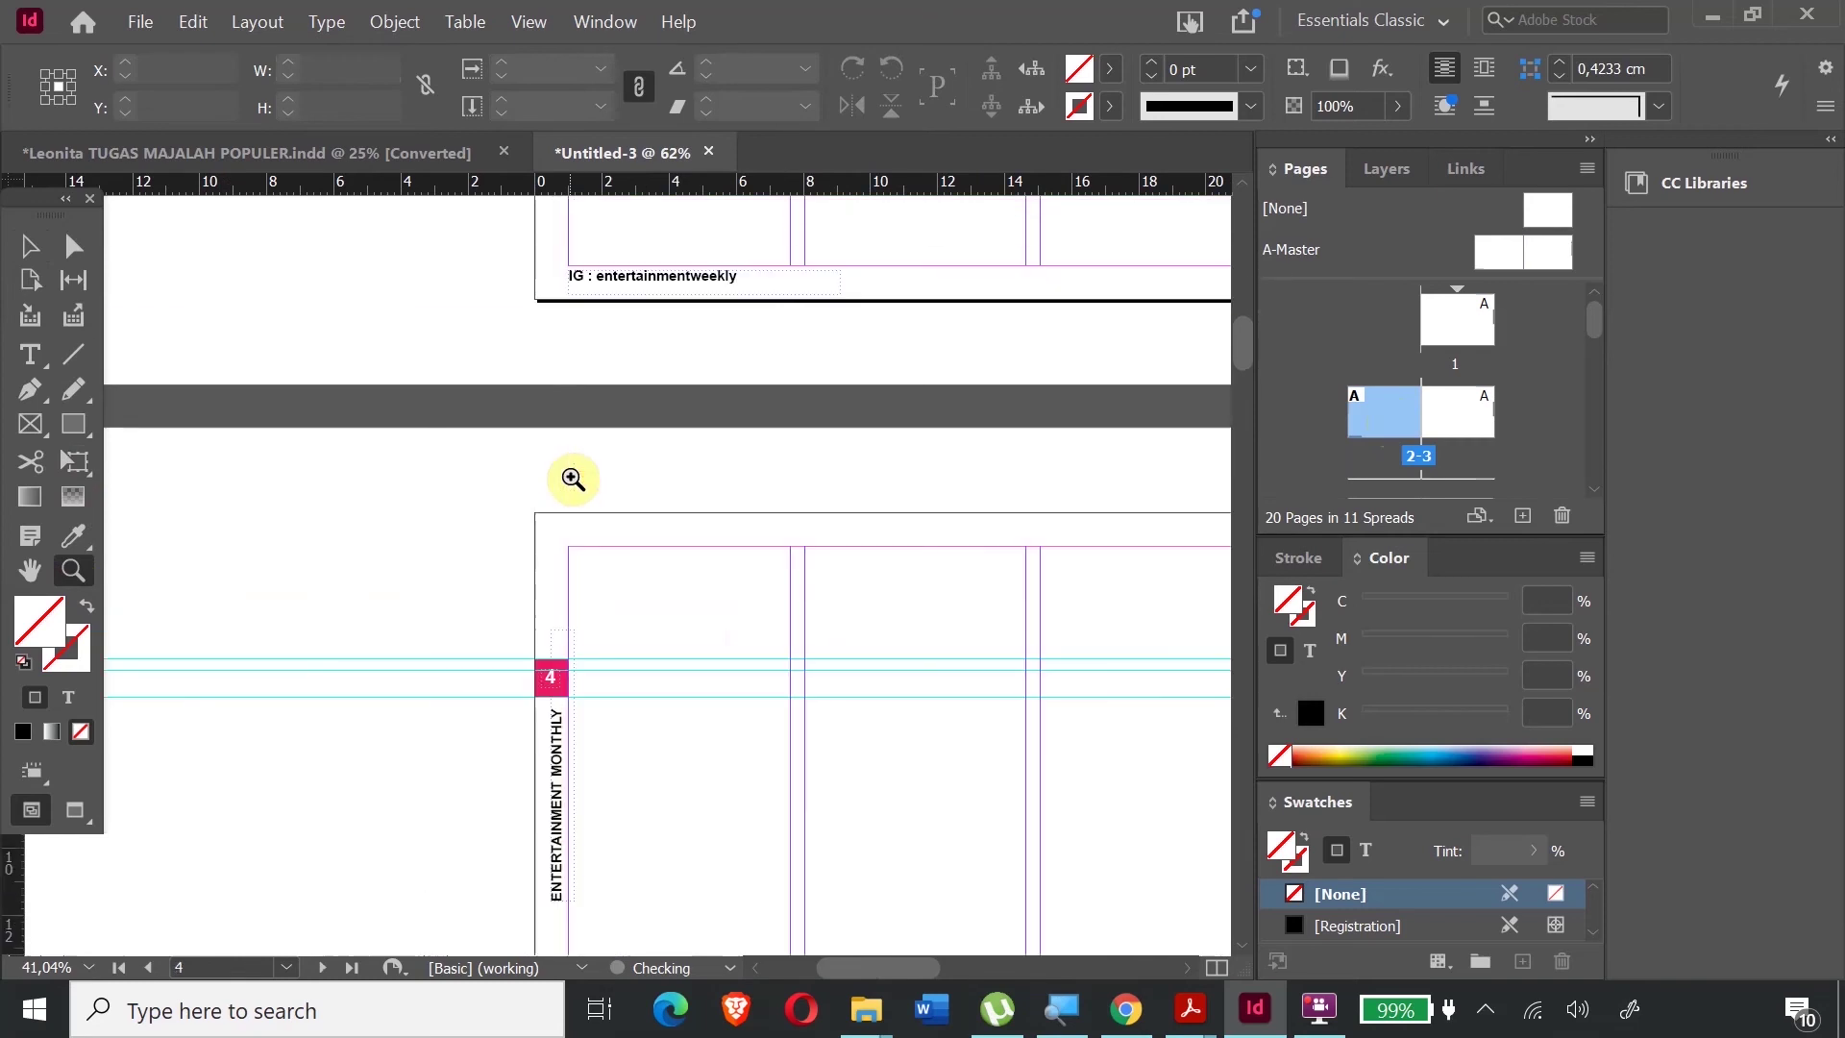
pyautogui.scroll(-8, 572, 479)
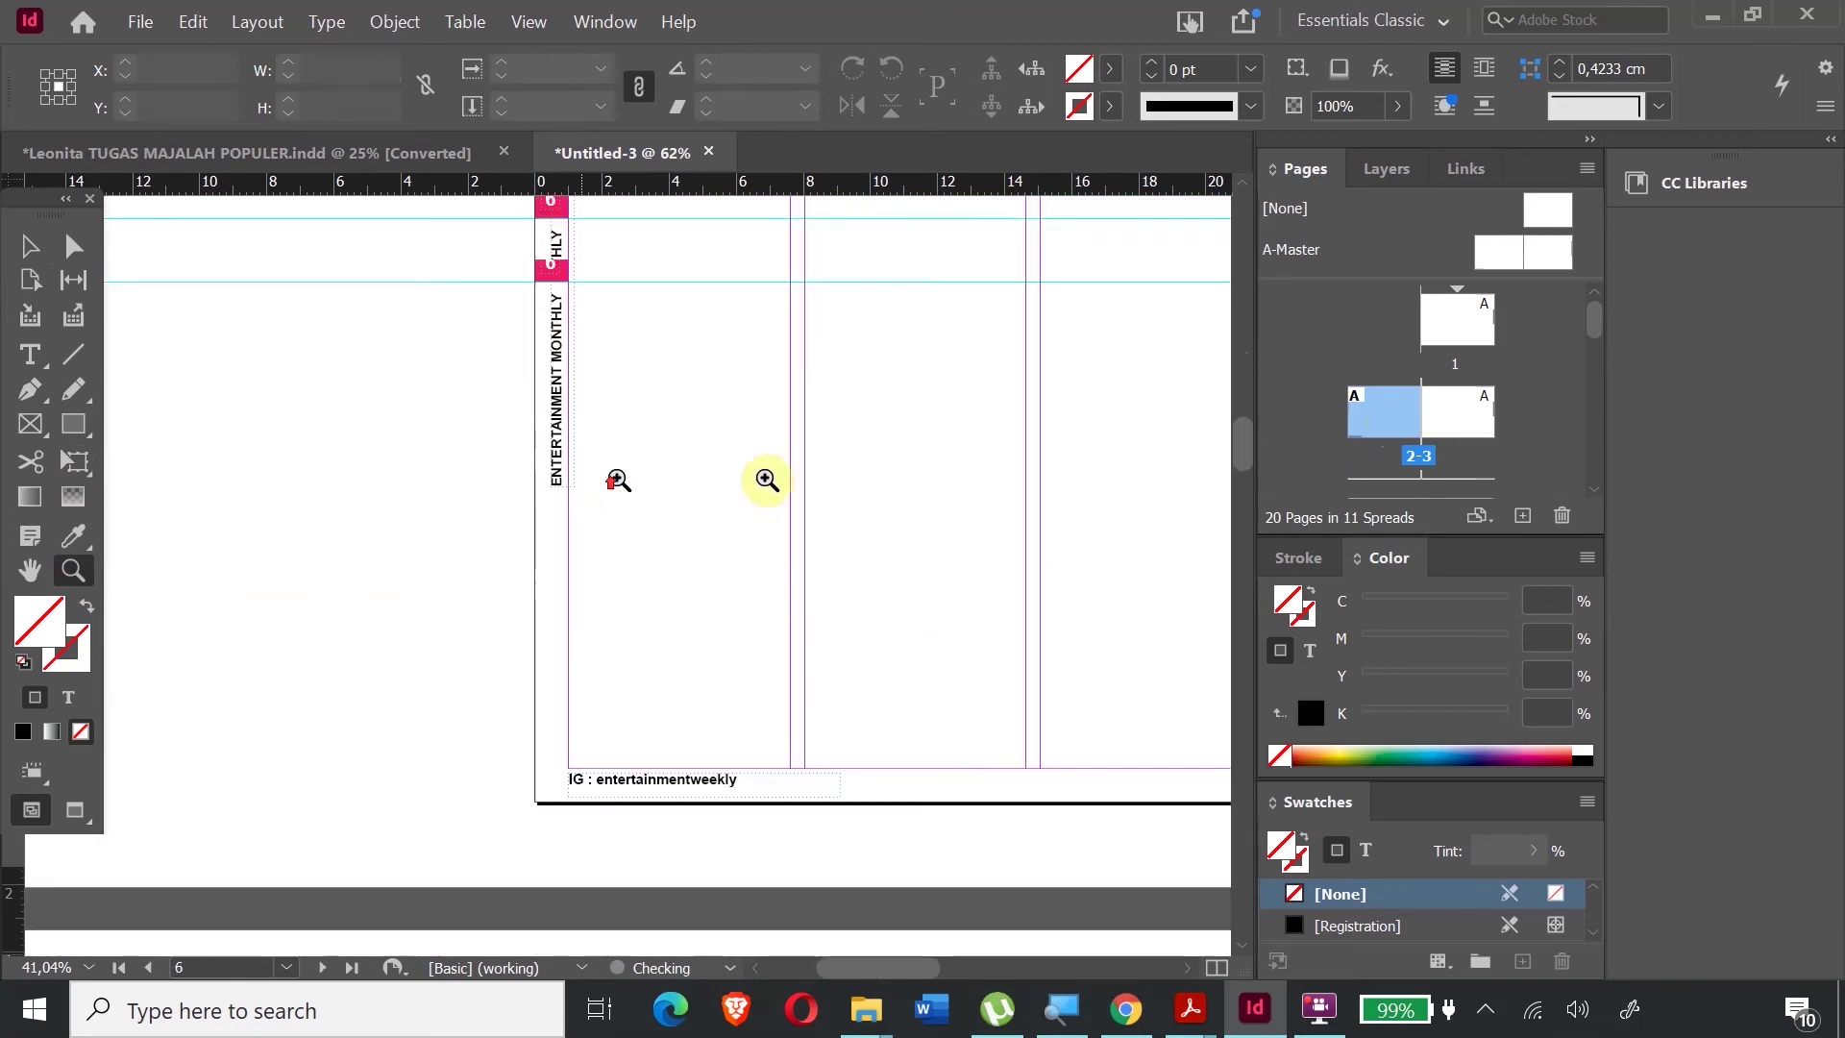
pyautogui.scroll(8, 767, 479)
pyautogui.scroll(8, 524, 341)
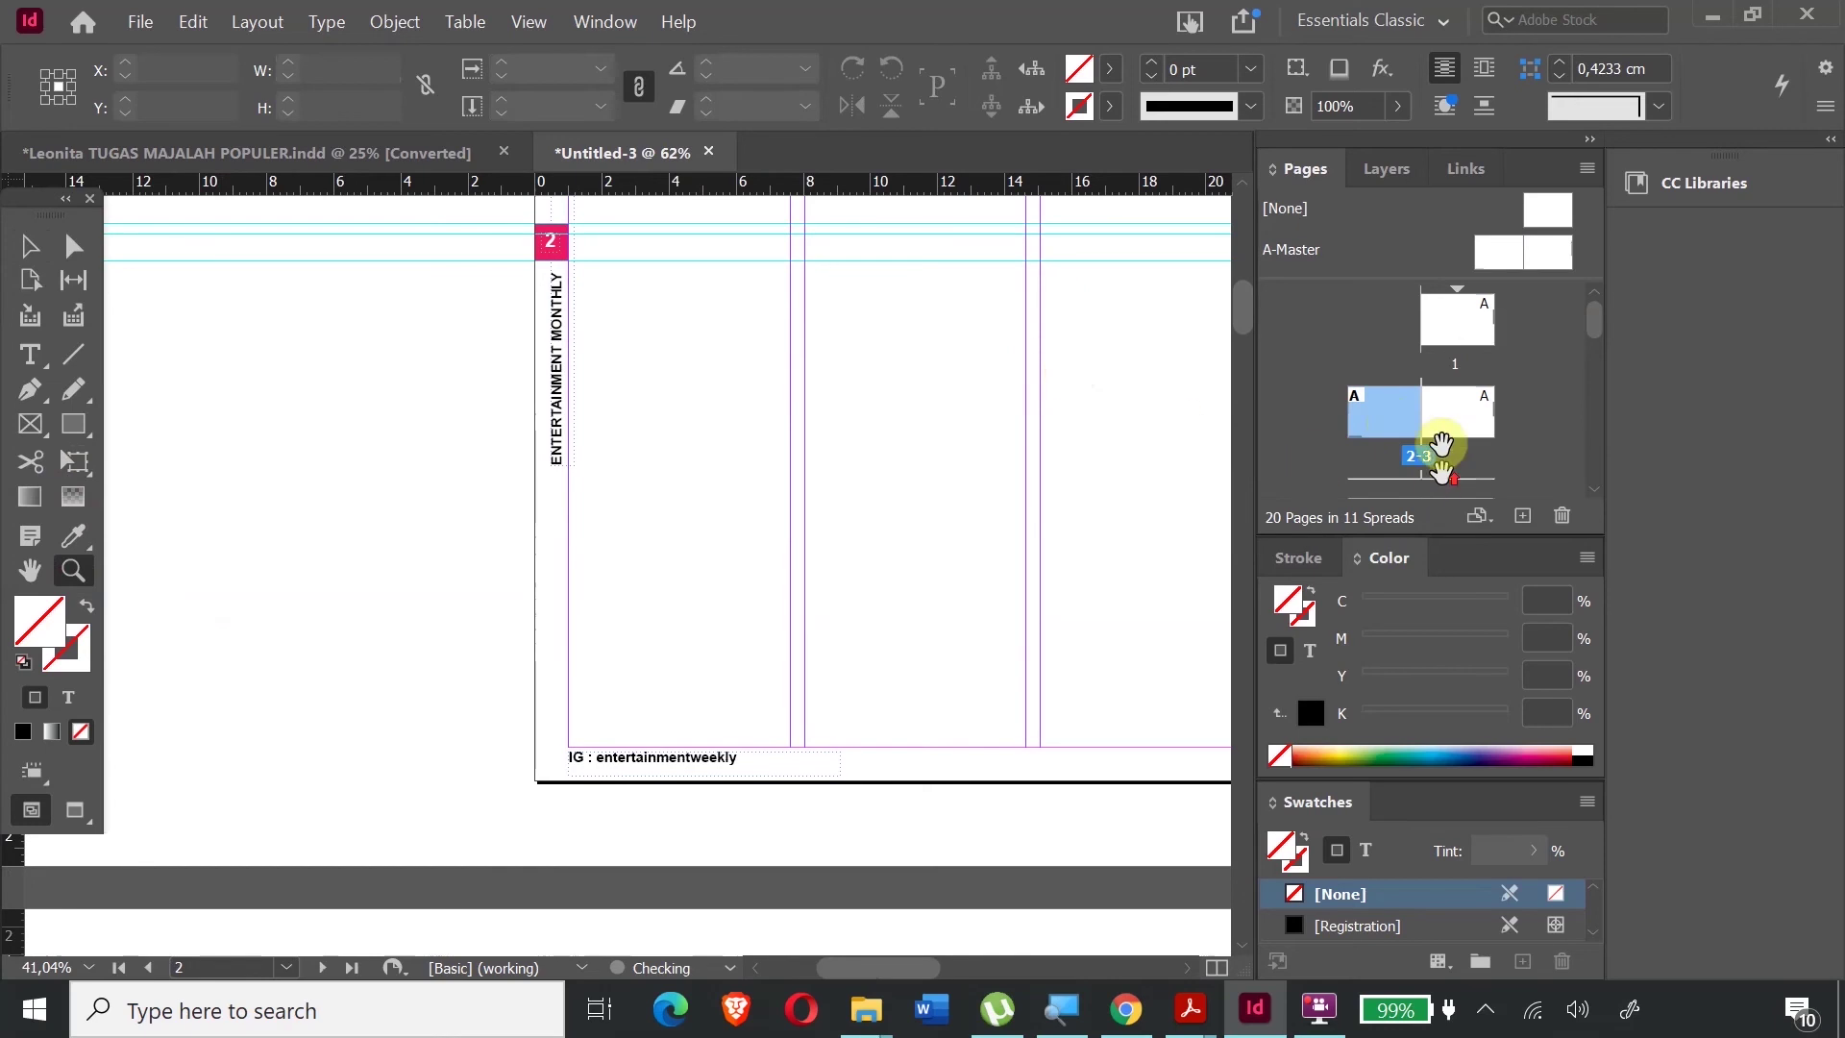
# - Insert "@" before entertainmentweekly in the Instagram footer of the left A-Master page
pyautogui.doubleClick(1486, 255)
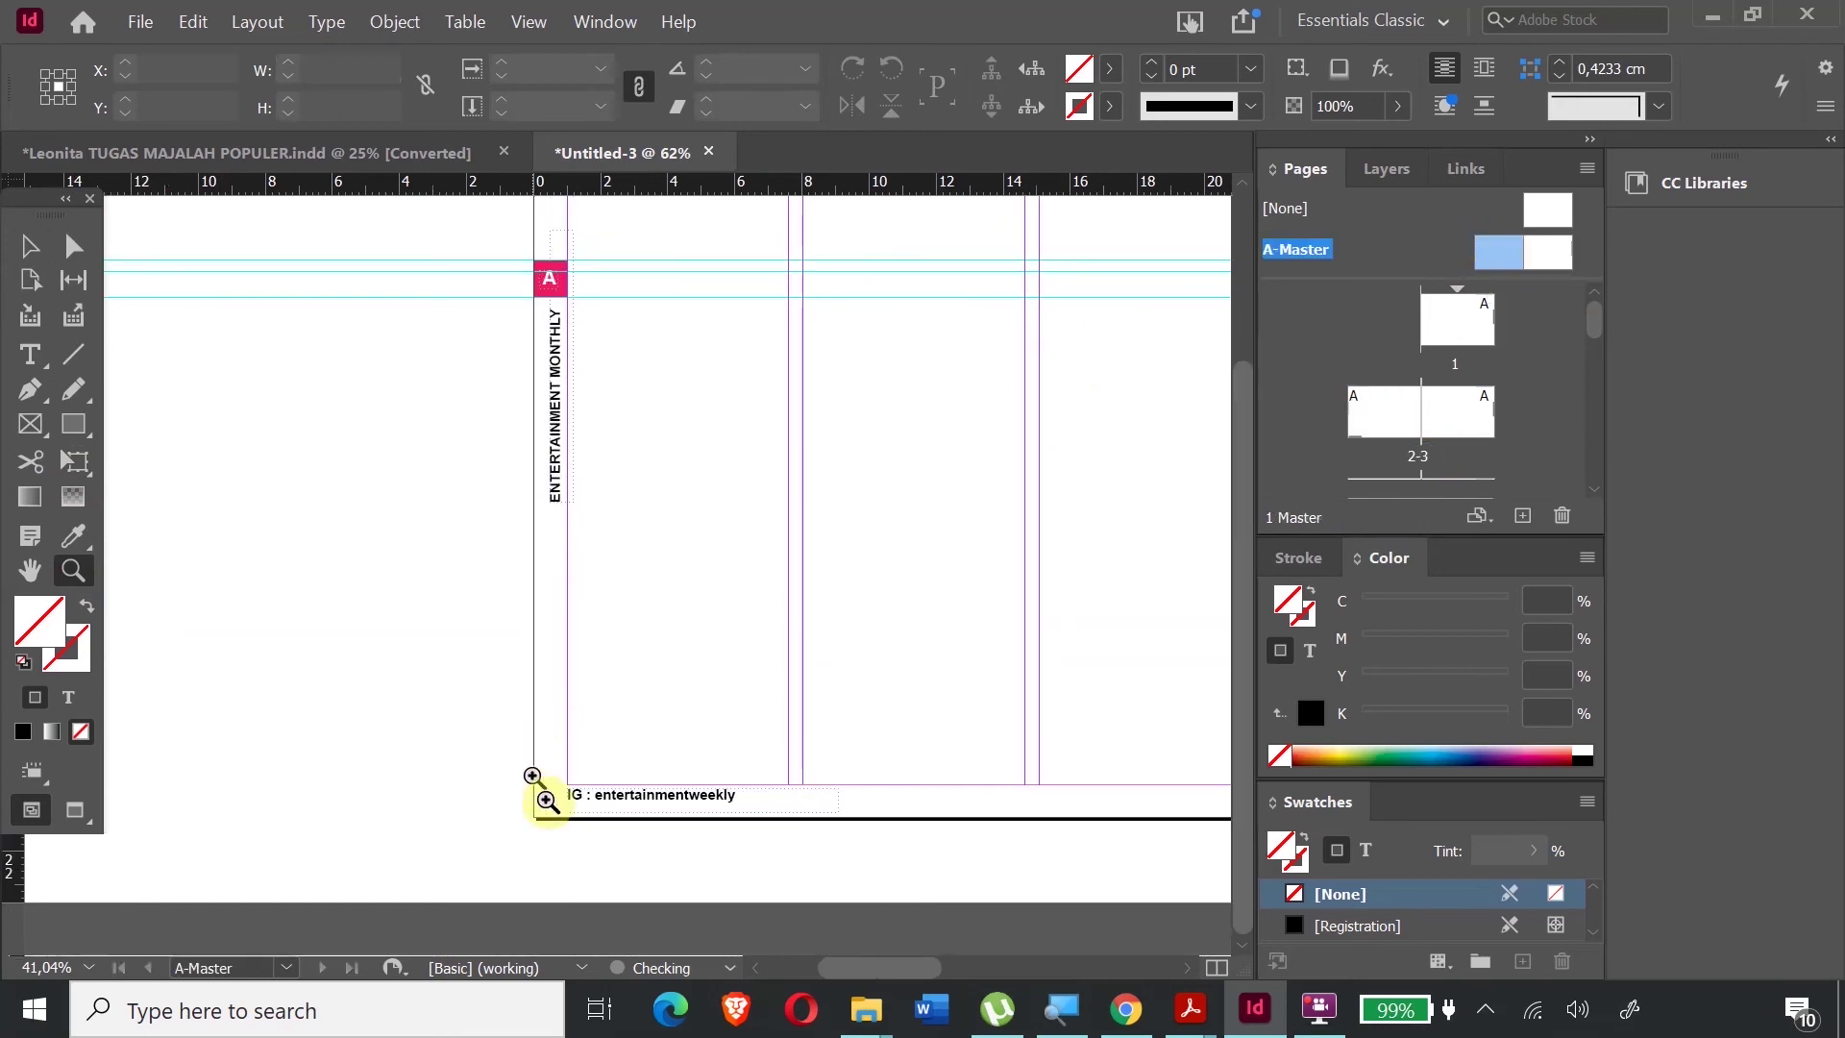
pyautogui.click(30, 354)
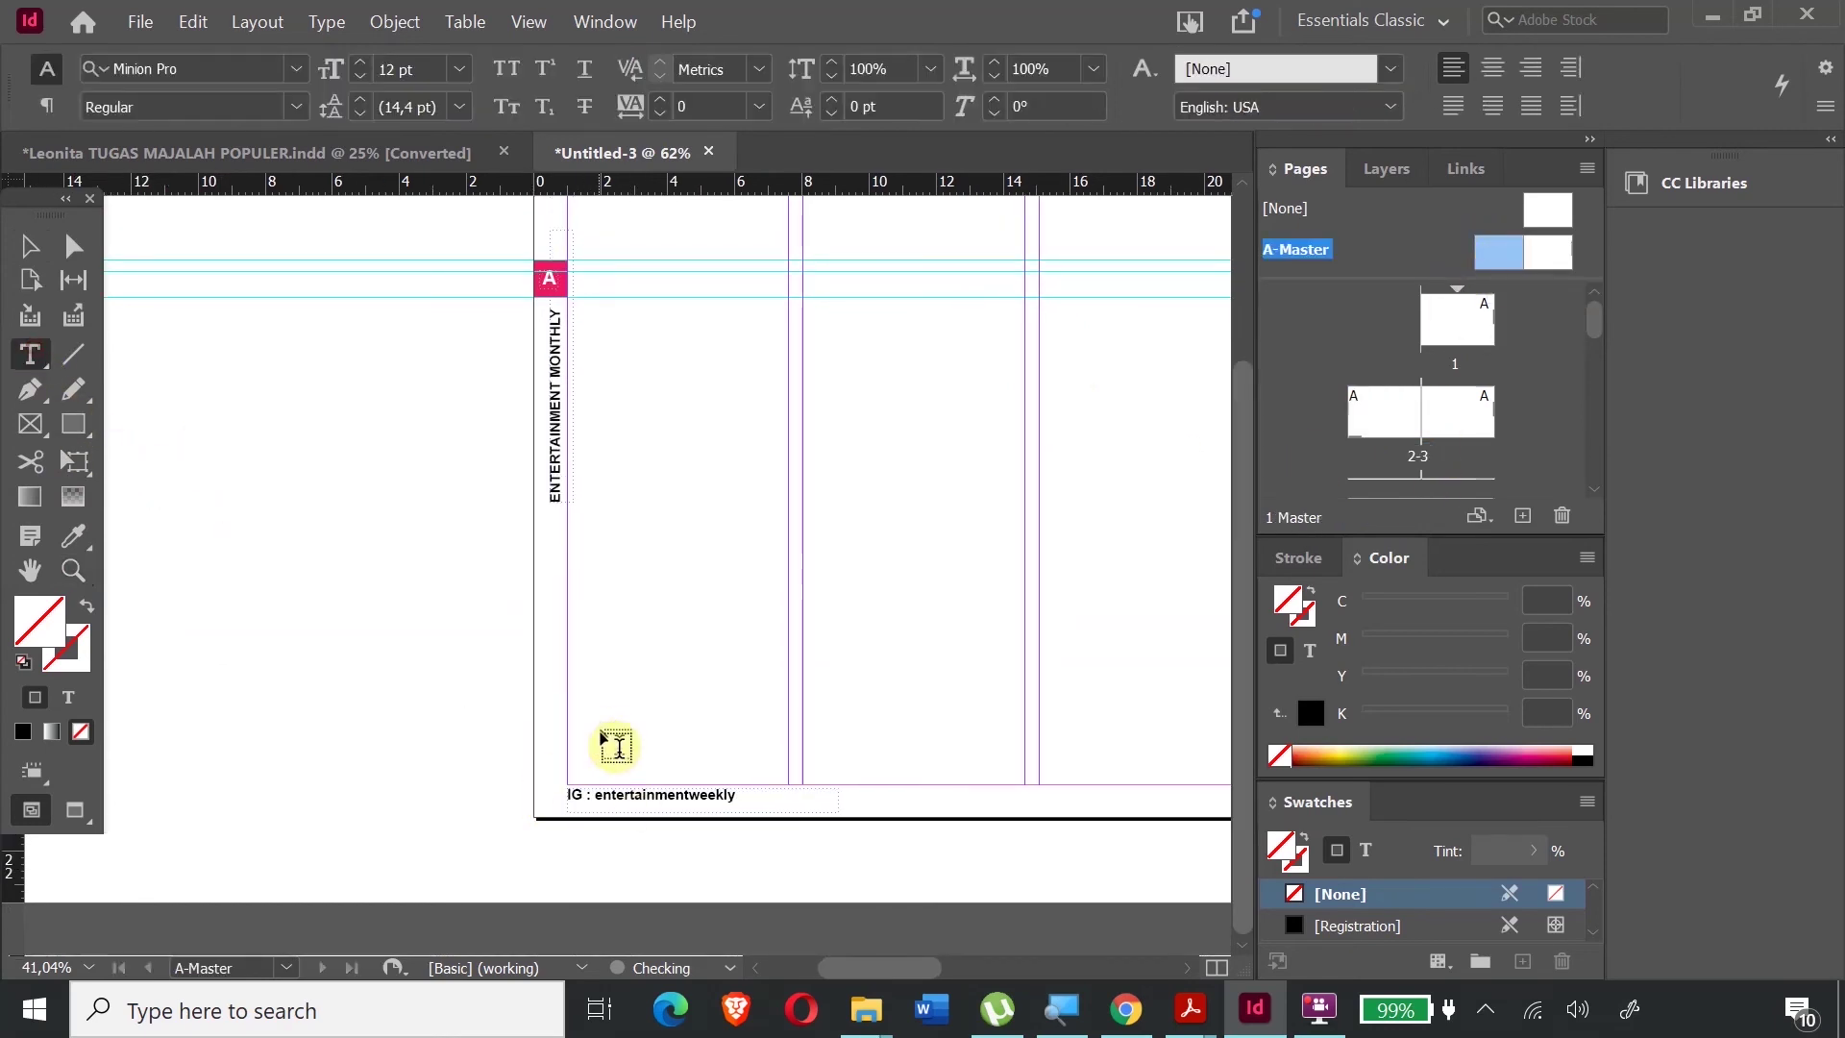
pyautogui.click(615, 798)
pyautogui.press('Left')
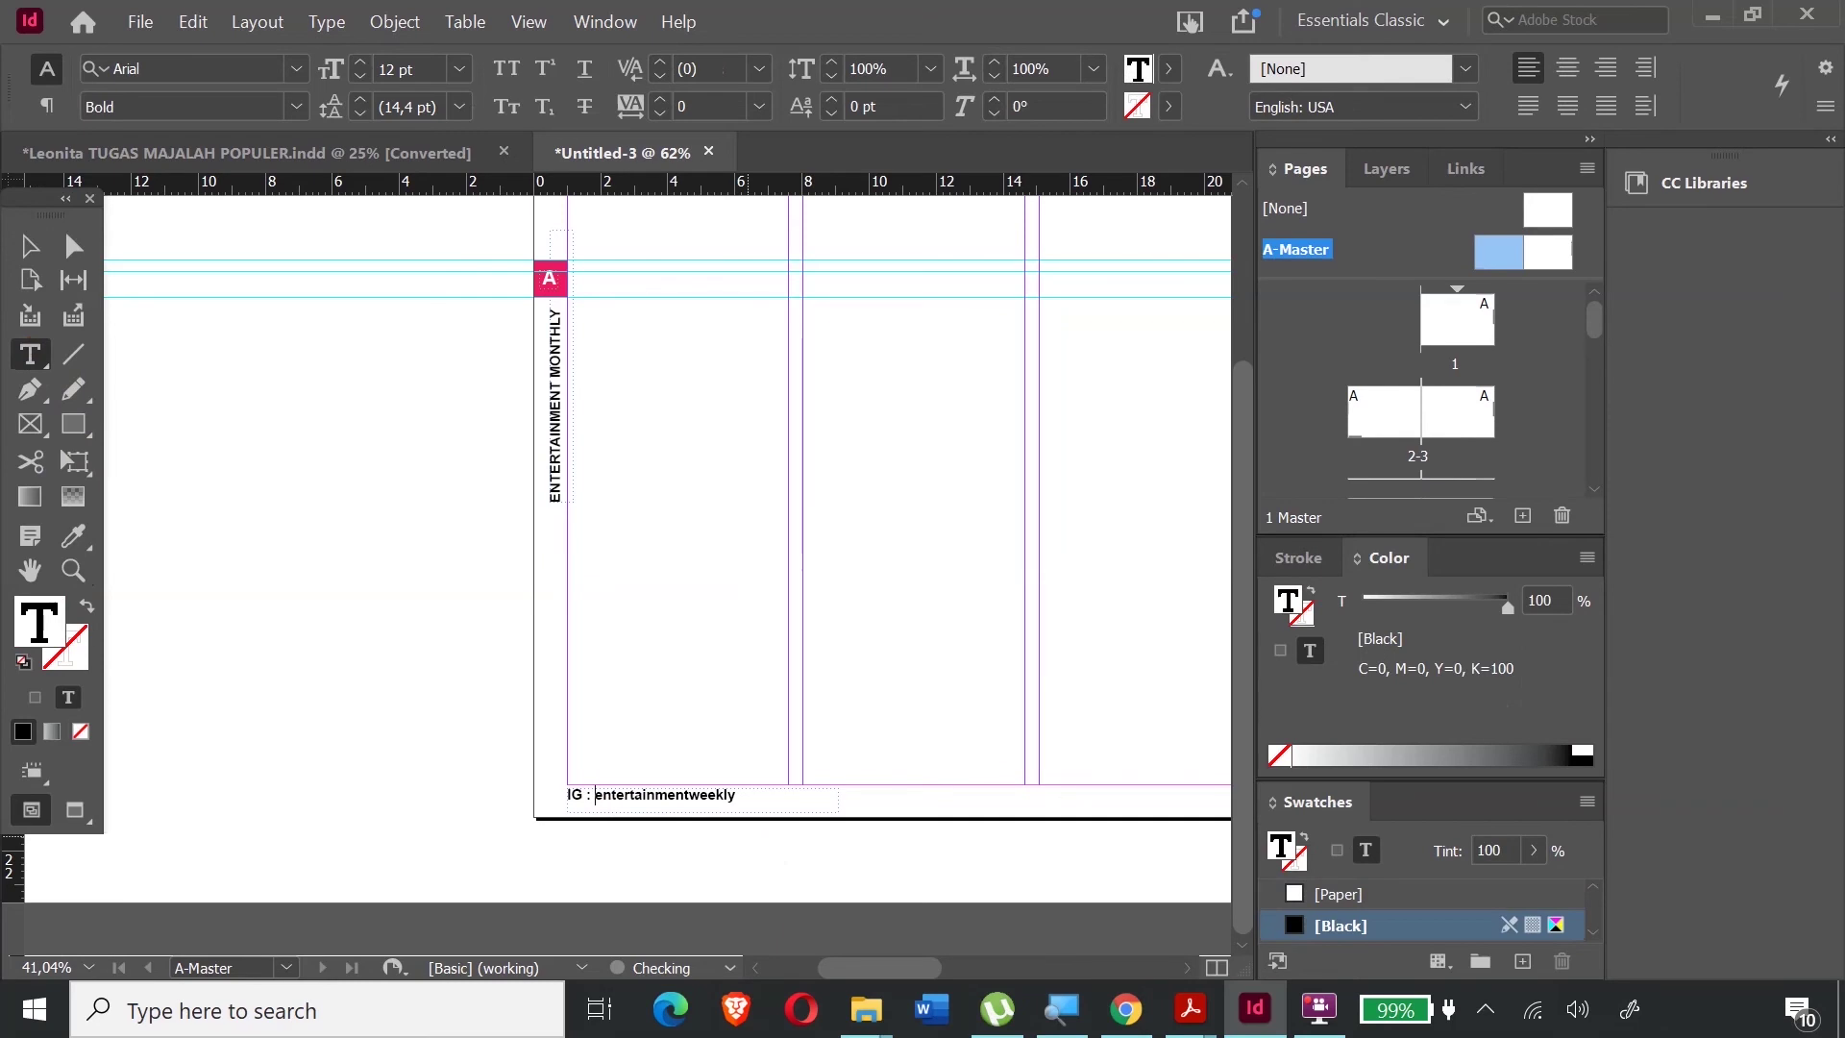
pyautogui.write('@')
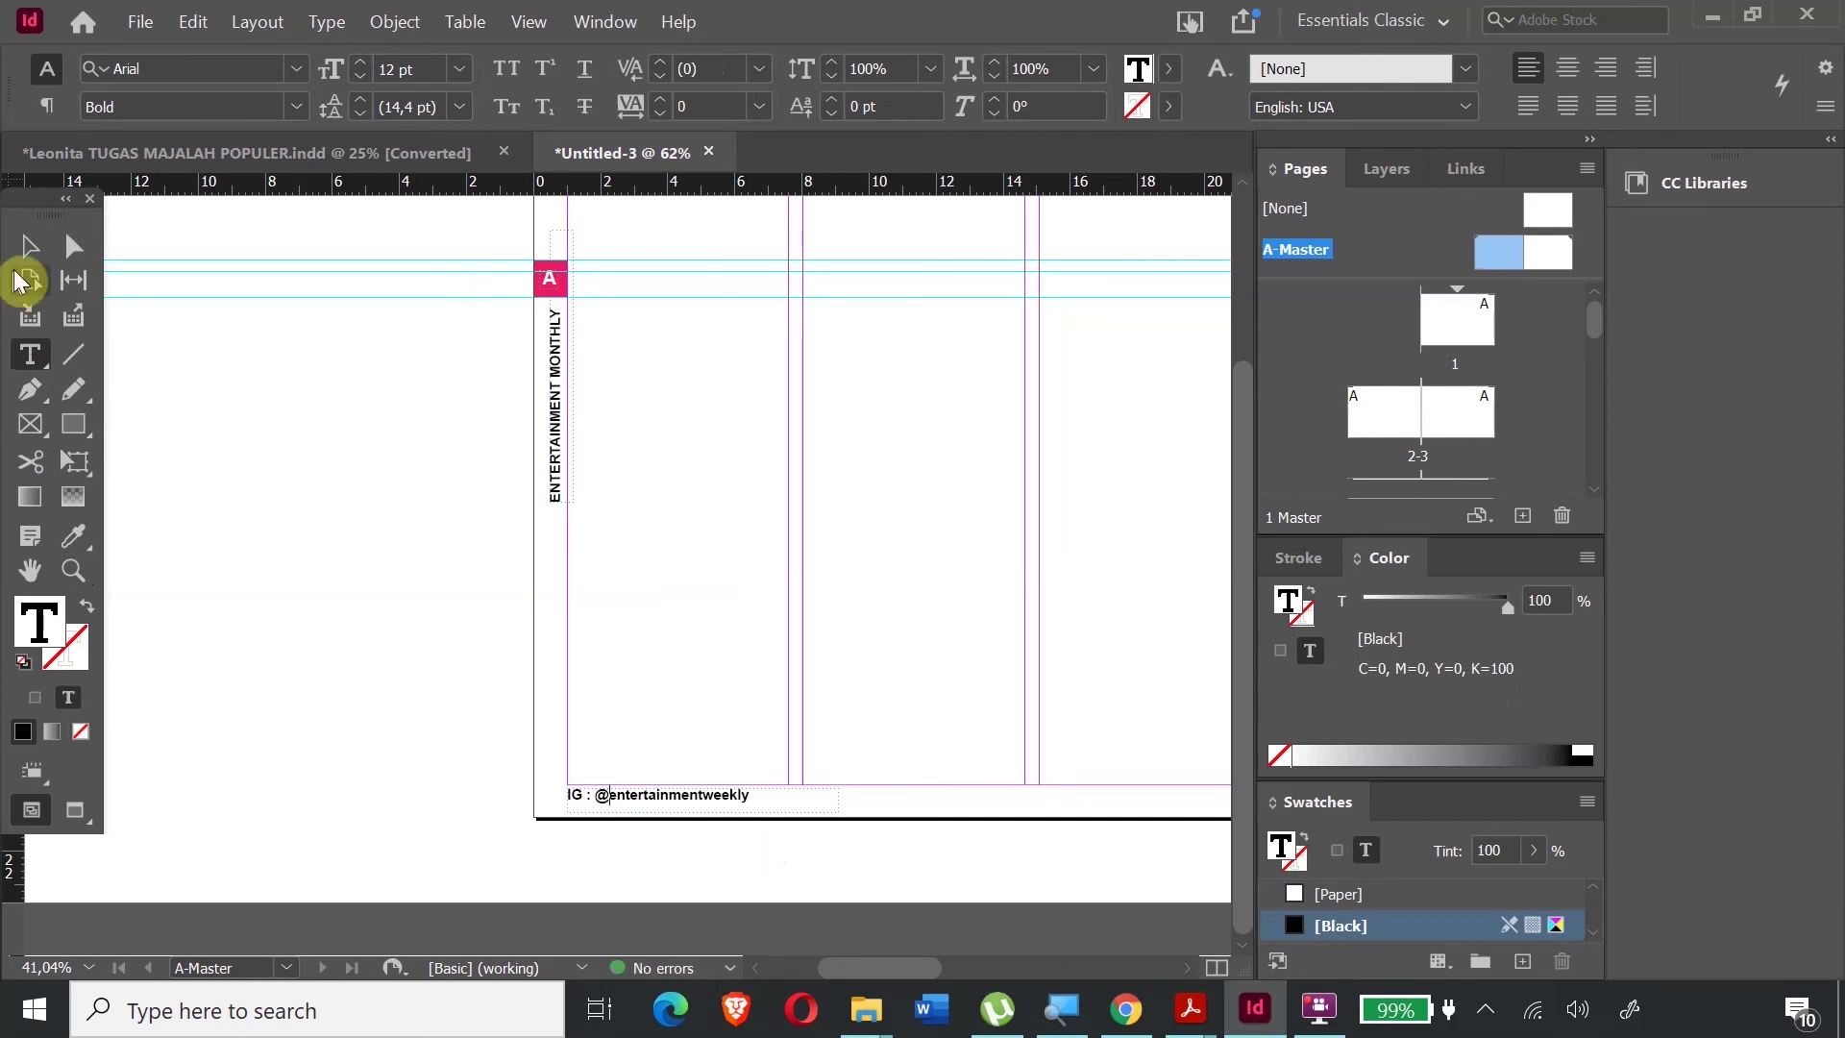
pyautogui.click(30, 246)
pyautogui.click(286, 433)
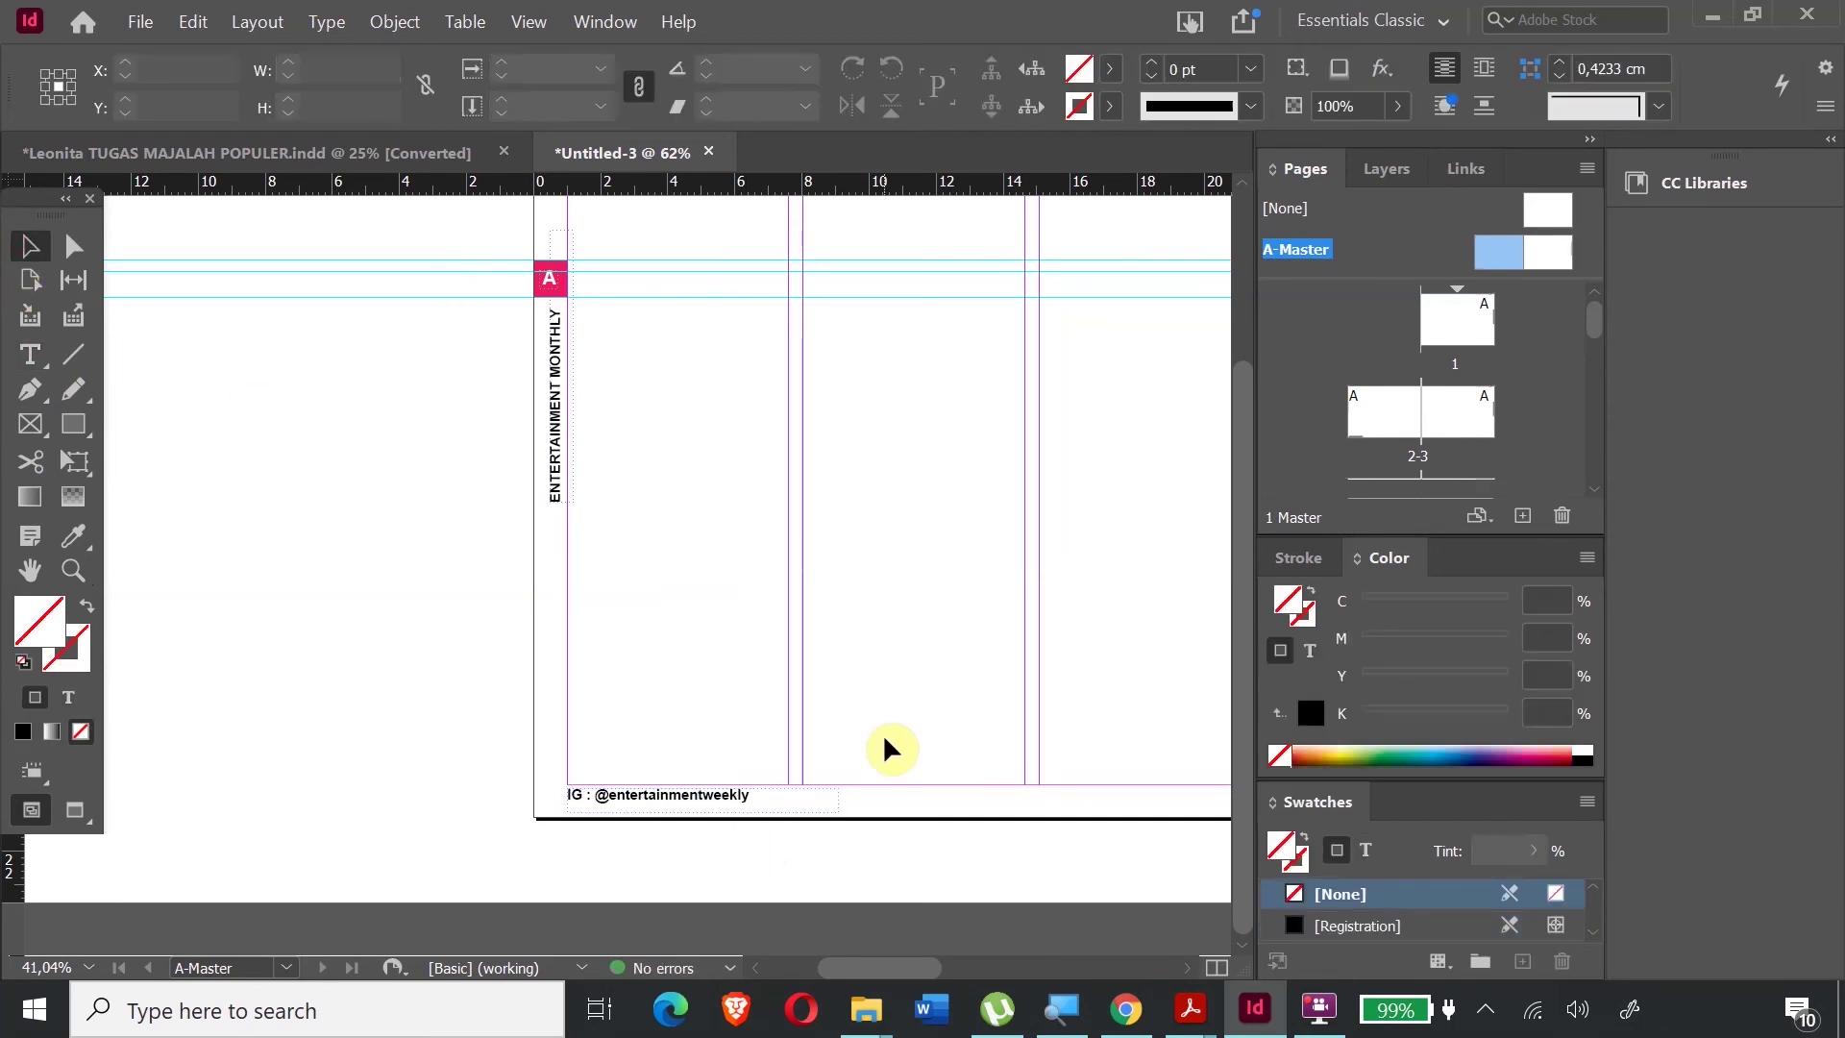
# - Return to the document pages and examine the master items on page 1 up close
pyautogui.scroll(-3, 884, 749)
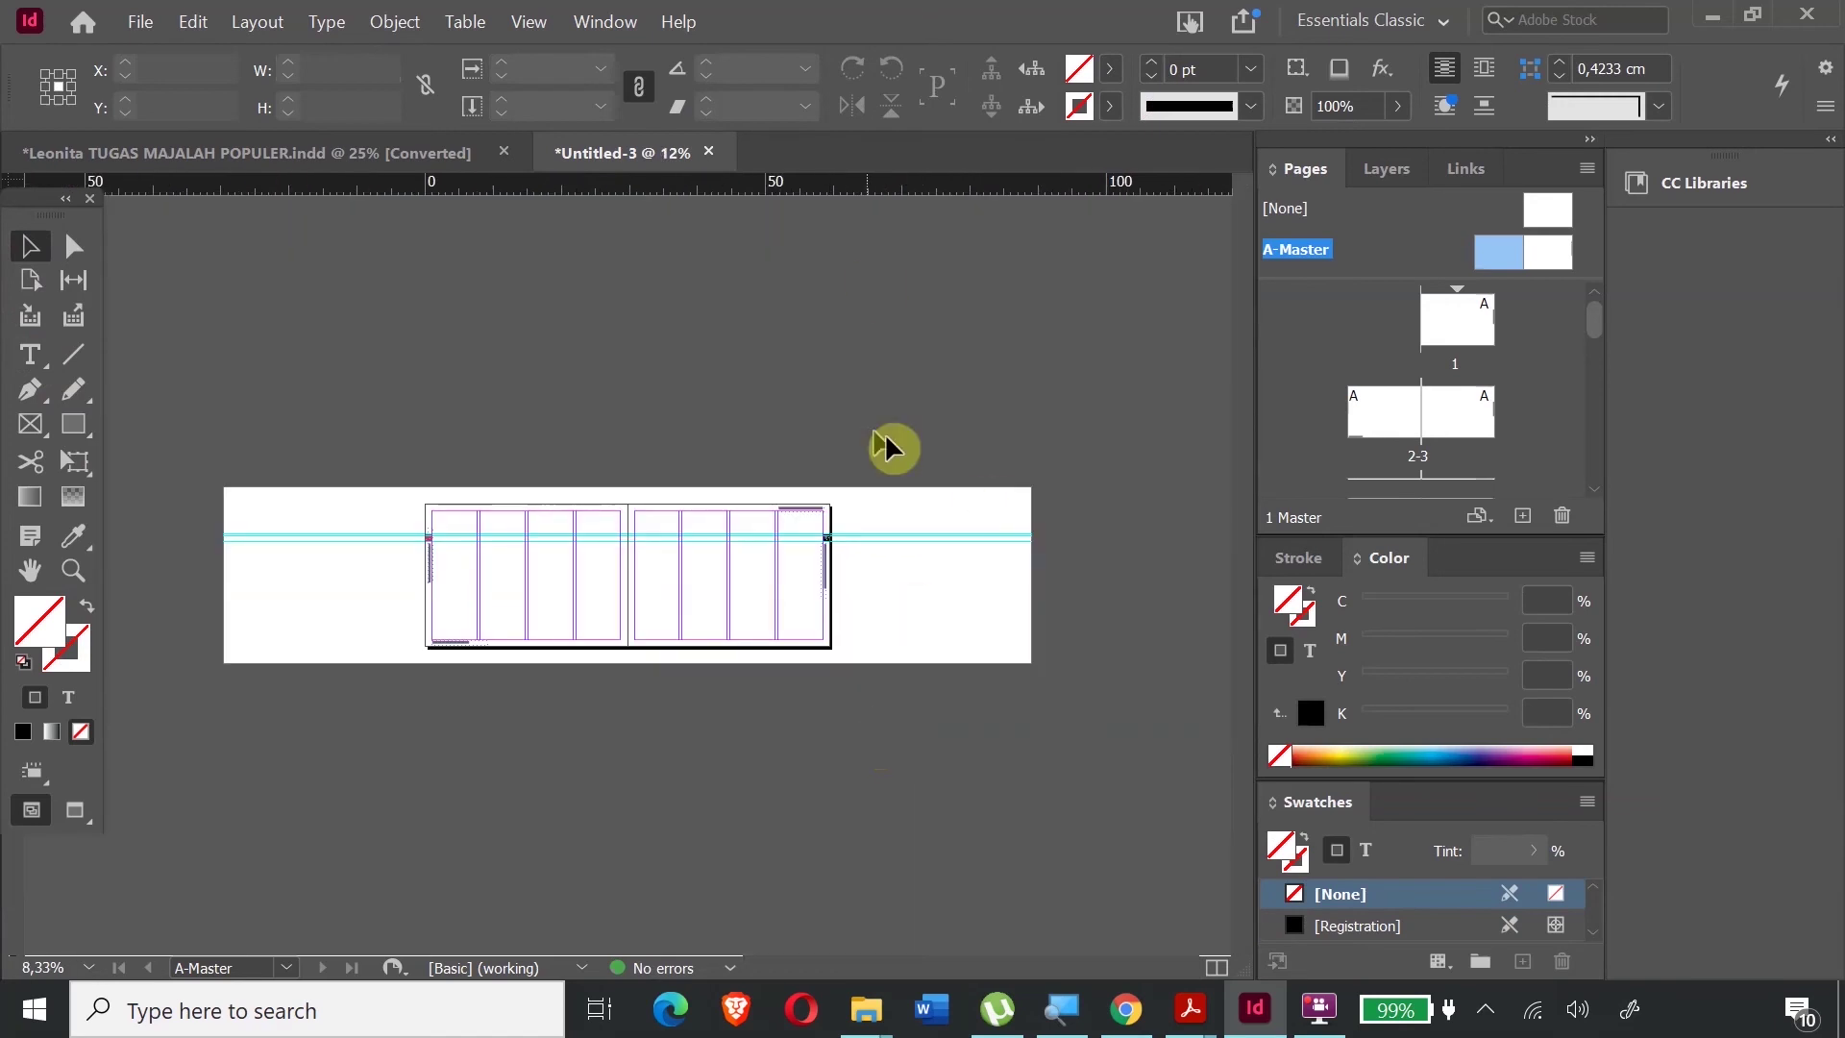
pyautogui.doubleClick(1376, 423)
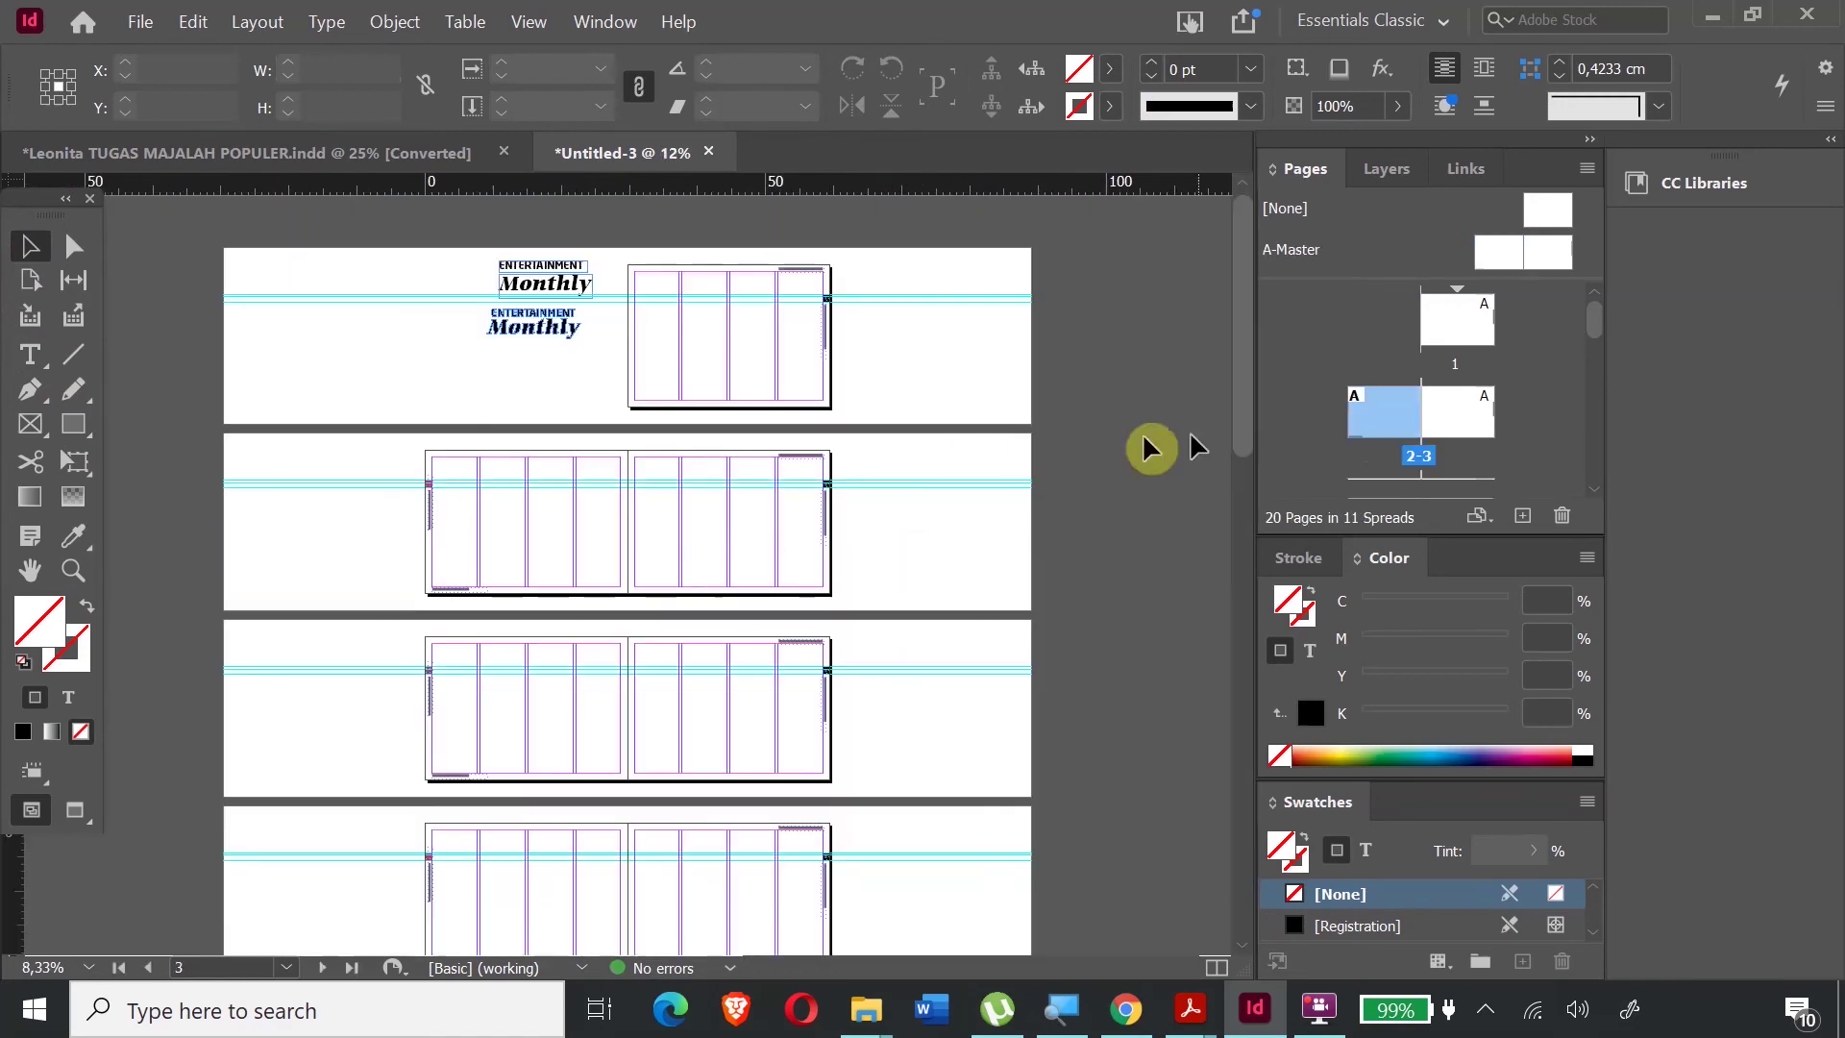
pyautogui.scroll(-2, 780, 326)
pyautogui.scroll(2, 780, 311)
pyautogui.click(73, 570)
pyautogui.moveTo(609, 240); pyautogui.dragTo(864, 407)
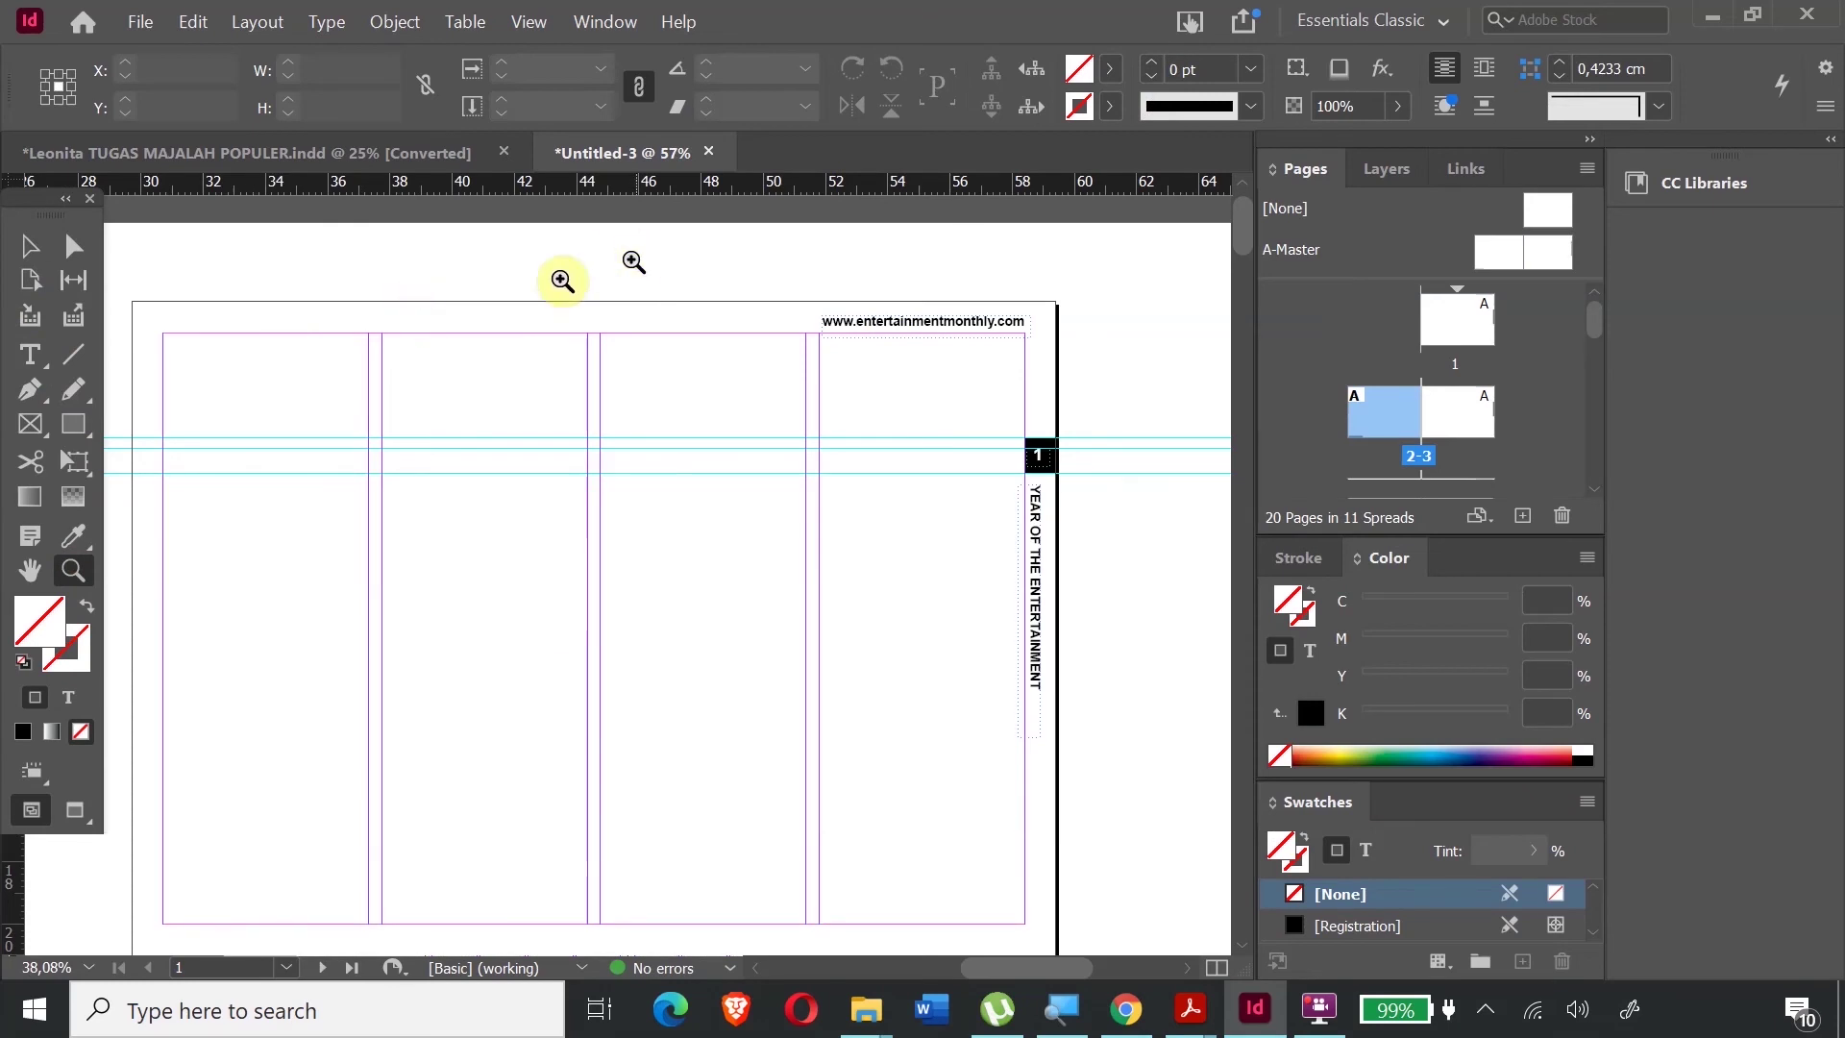
# - Switch to Acrobat to examine the cover of FINAL MAJALAH POPULER 2.pdf, and return to InDesign
pyautogui.moveTo(1197, 1021)
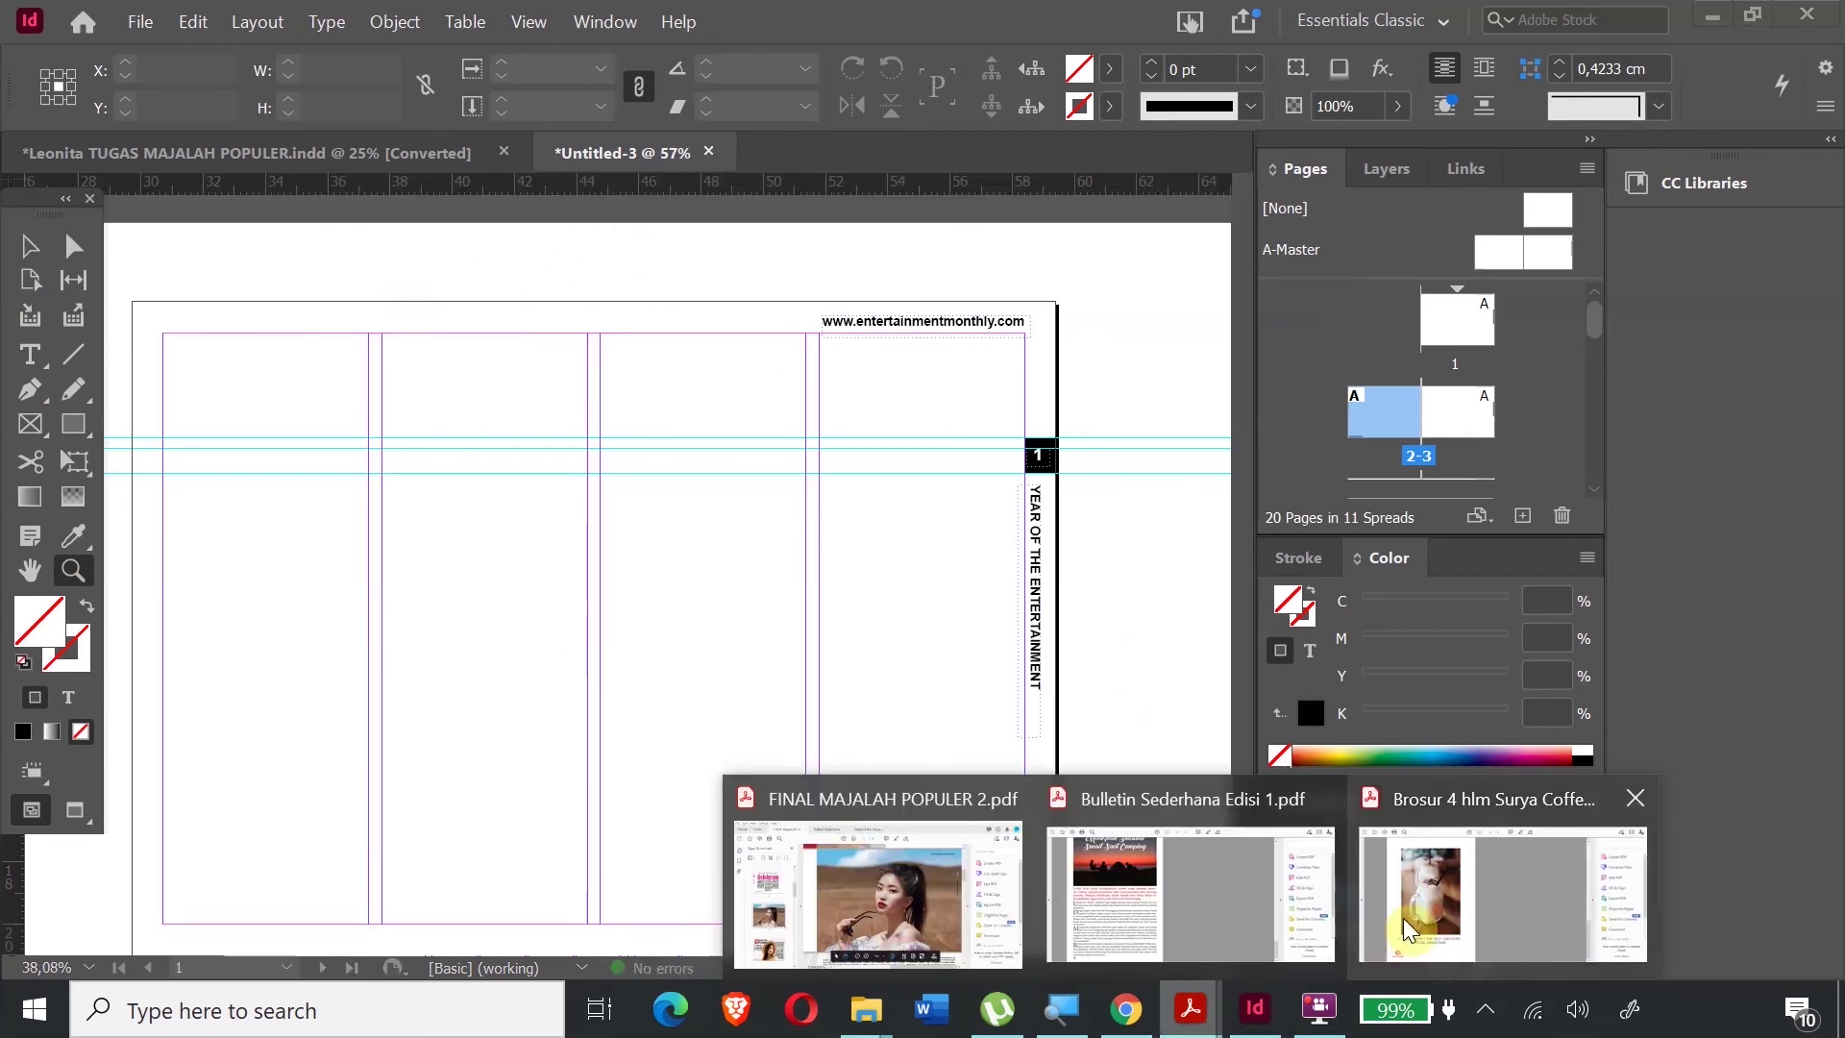
pyautogui.click(946, 908)
pyautogui.scroll(15, 976, 562)
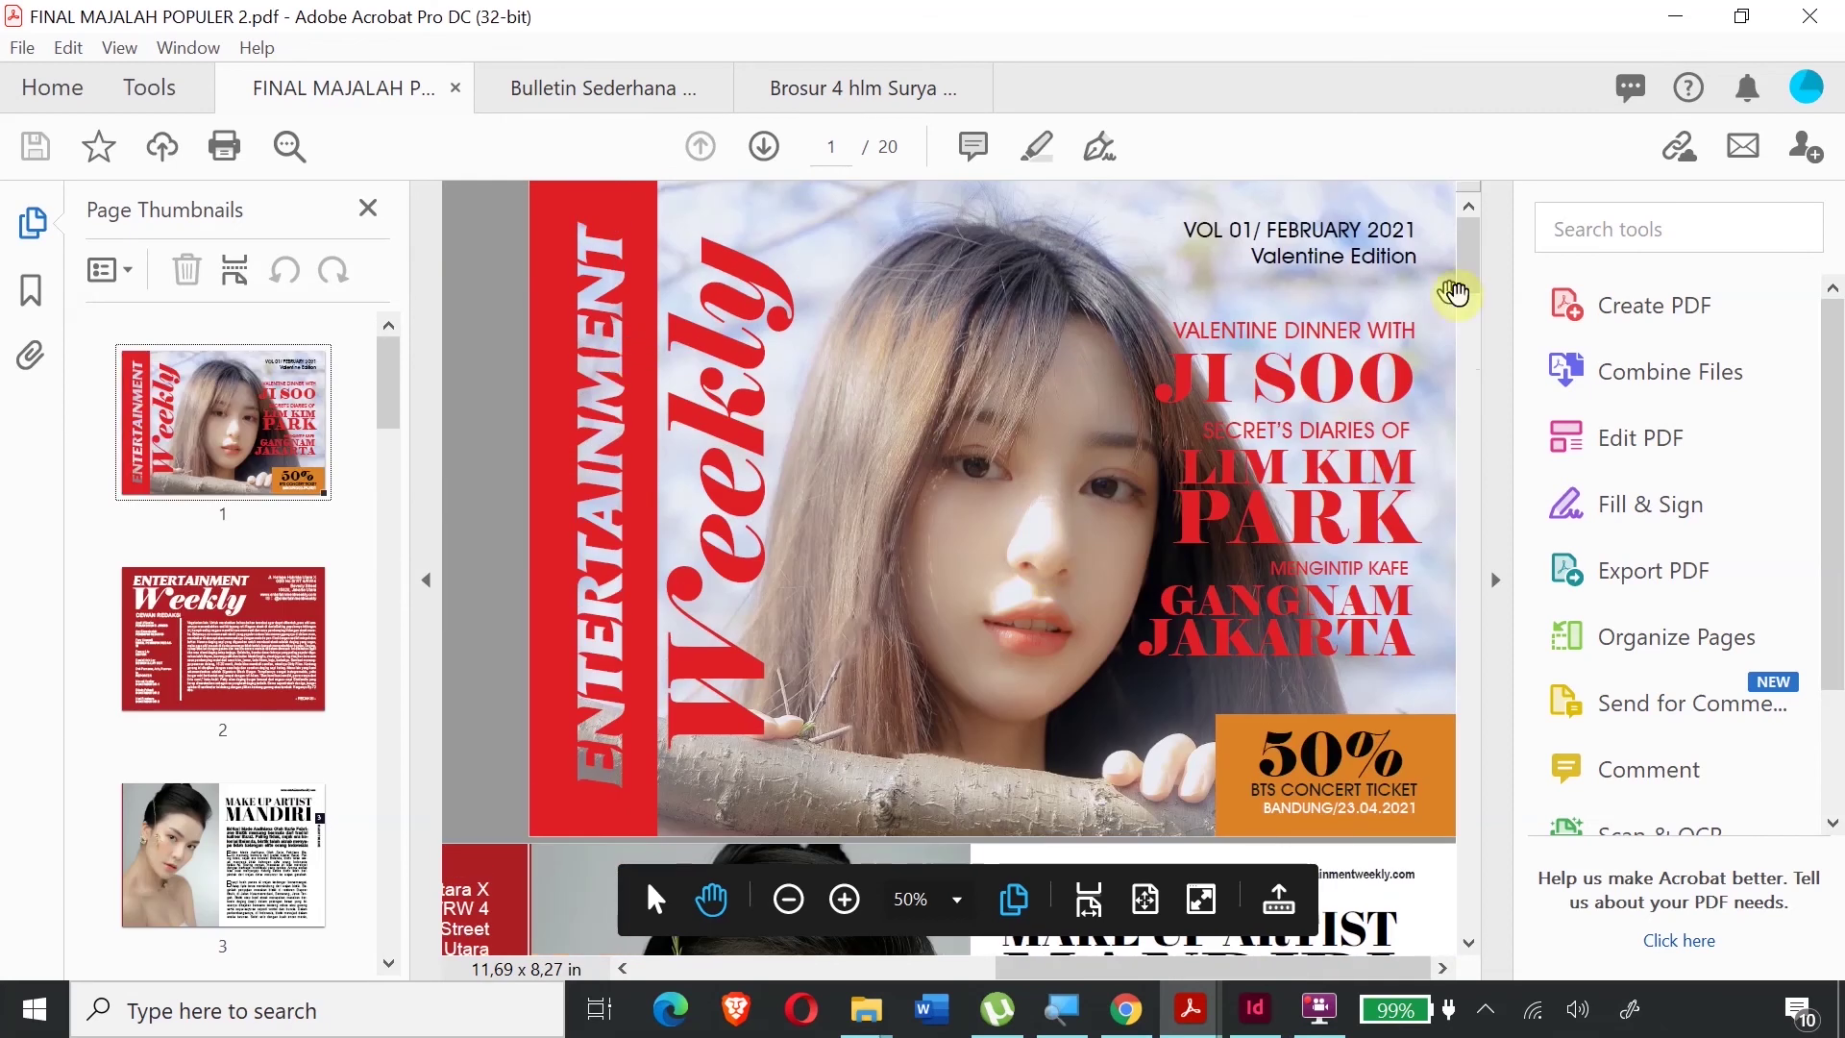
pyautogui.click(1256, 1014)
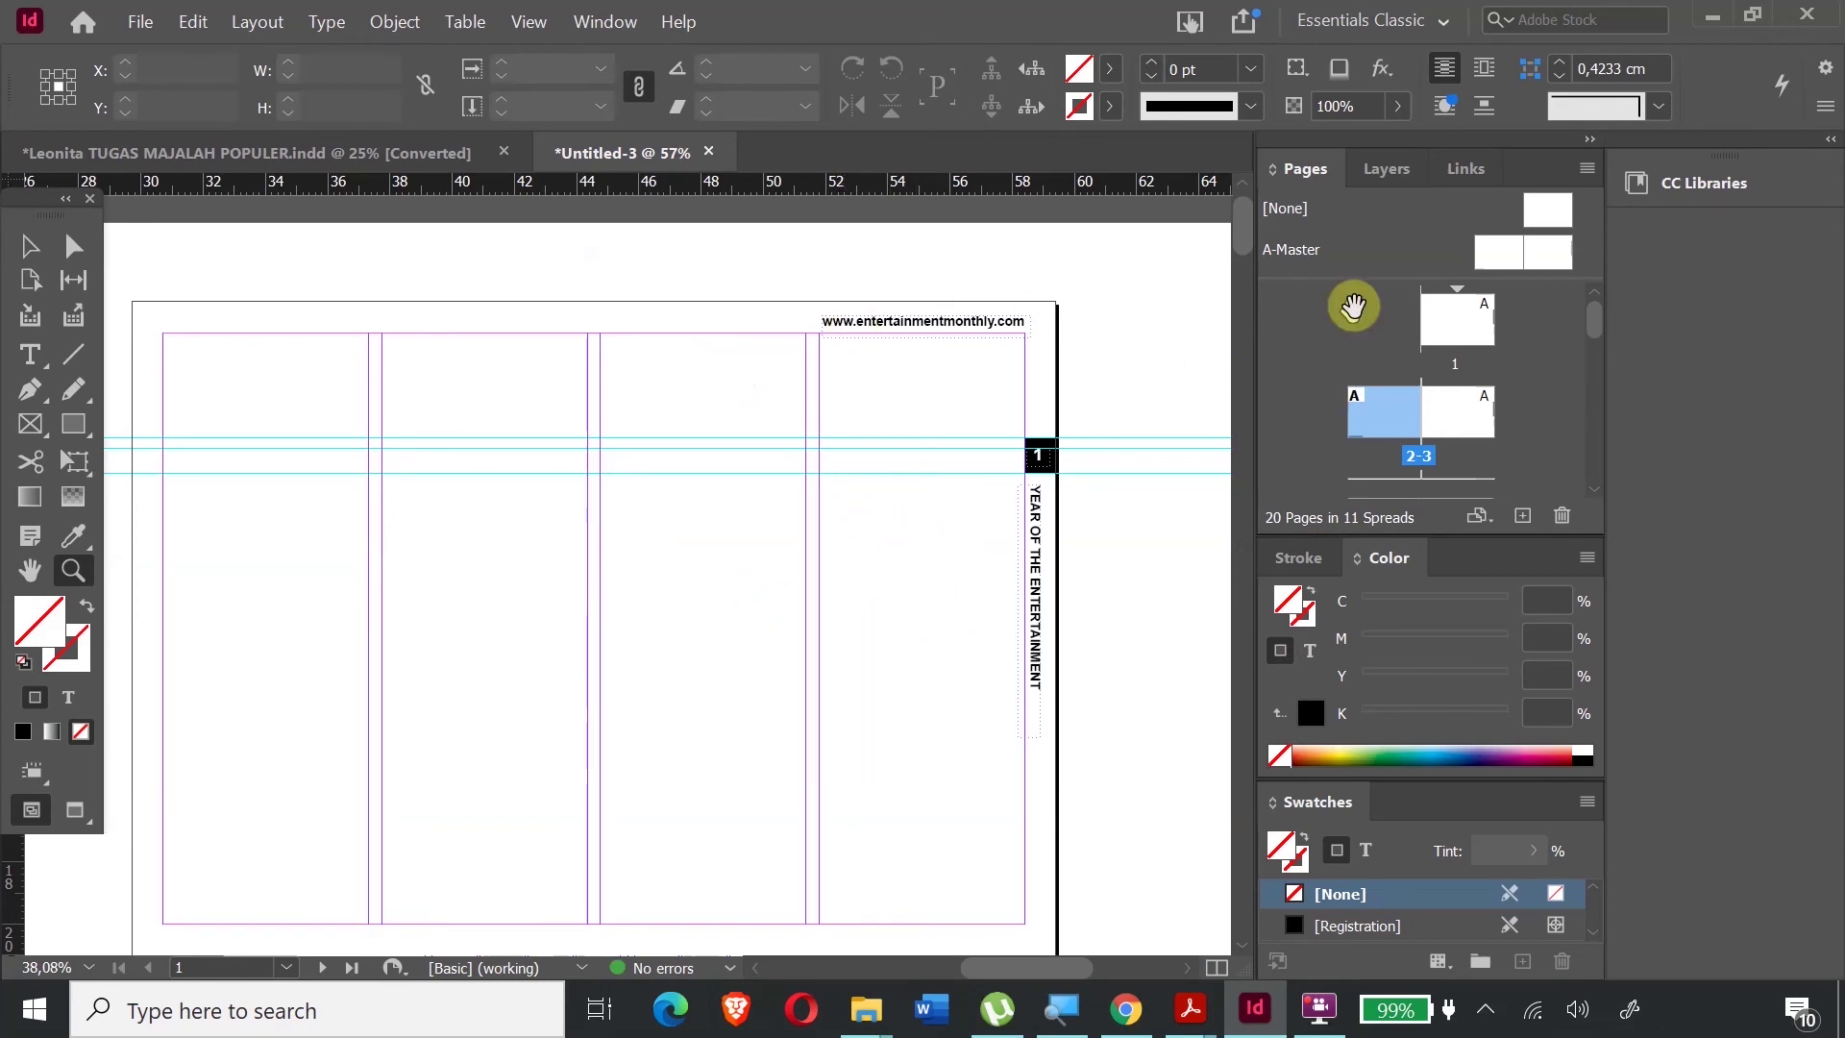
# - Create a new layer above TEXTS and name it BACKGROUND COVER
pyautogui.click(1386, 168)
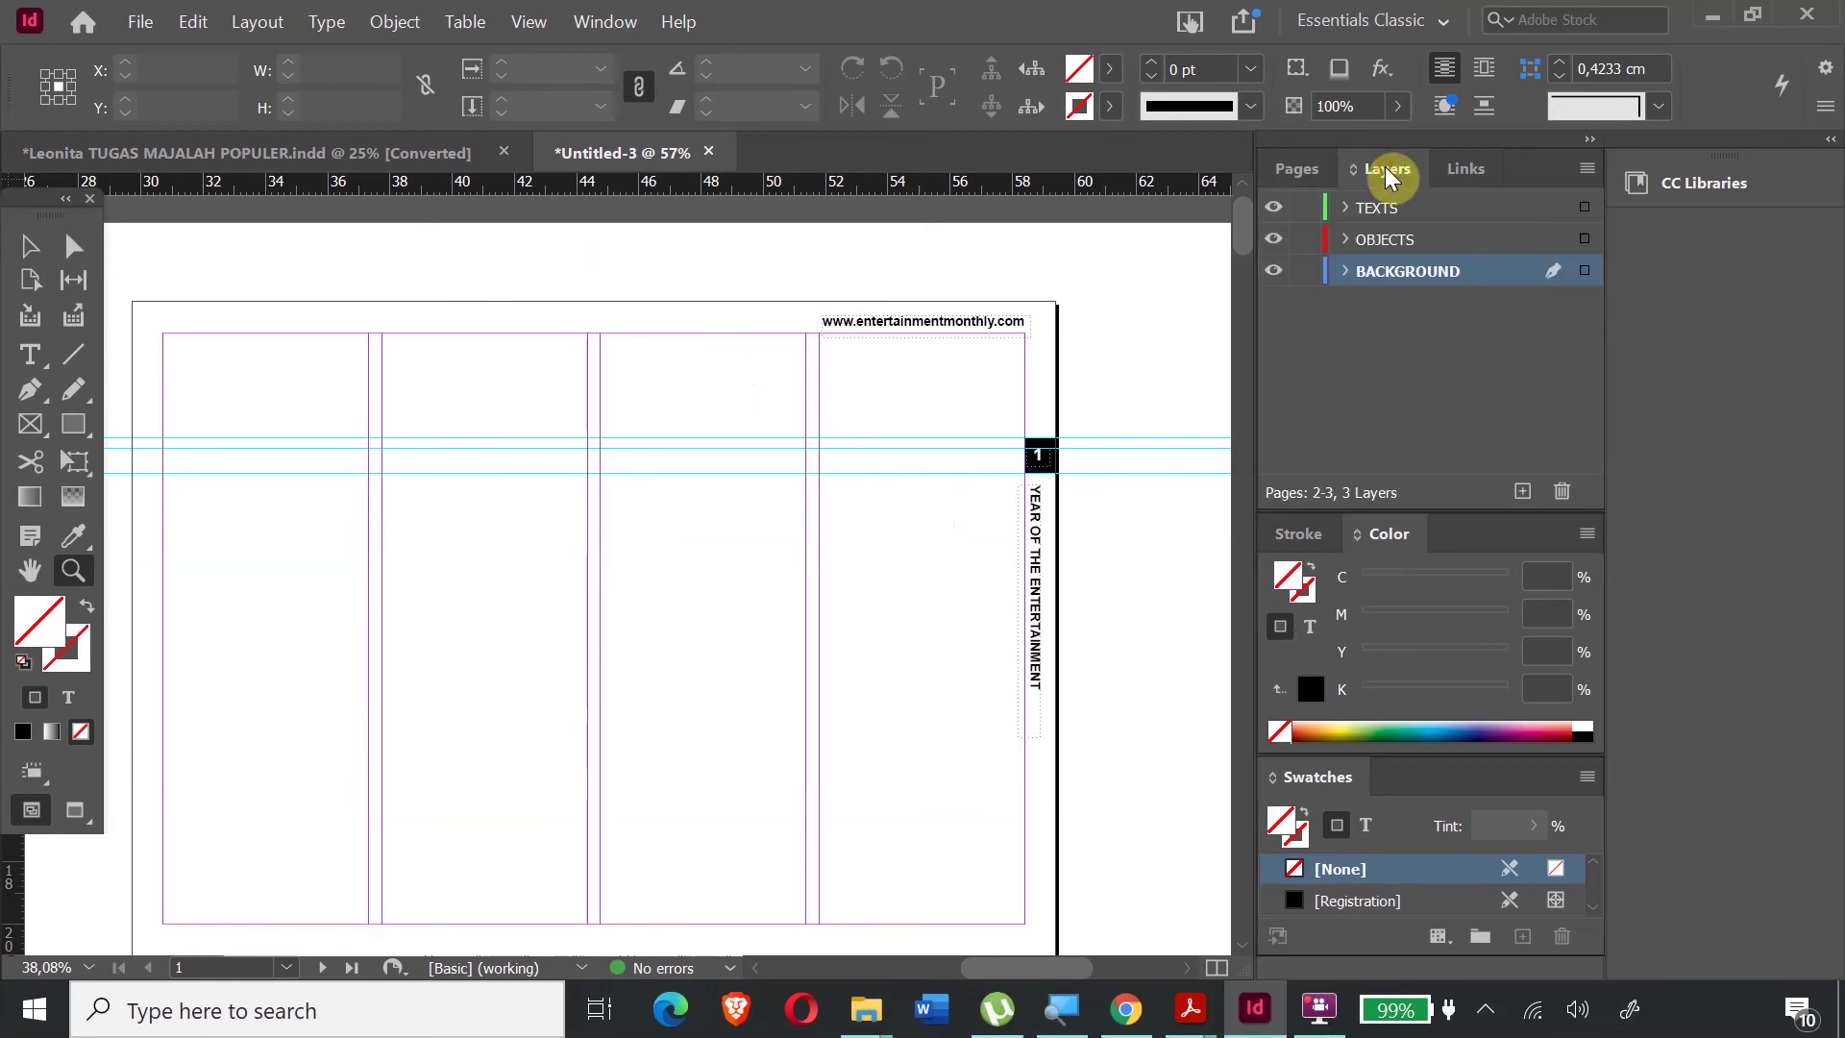
pyautogui.click(1379, 207)
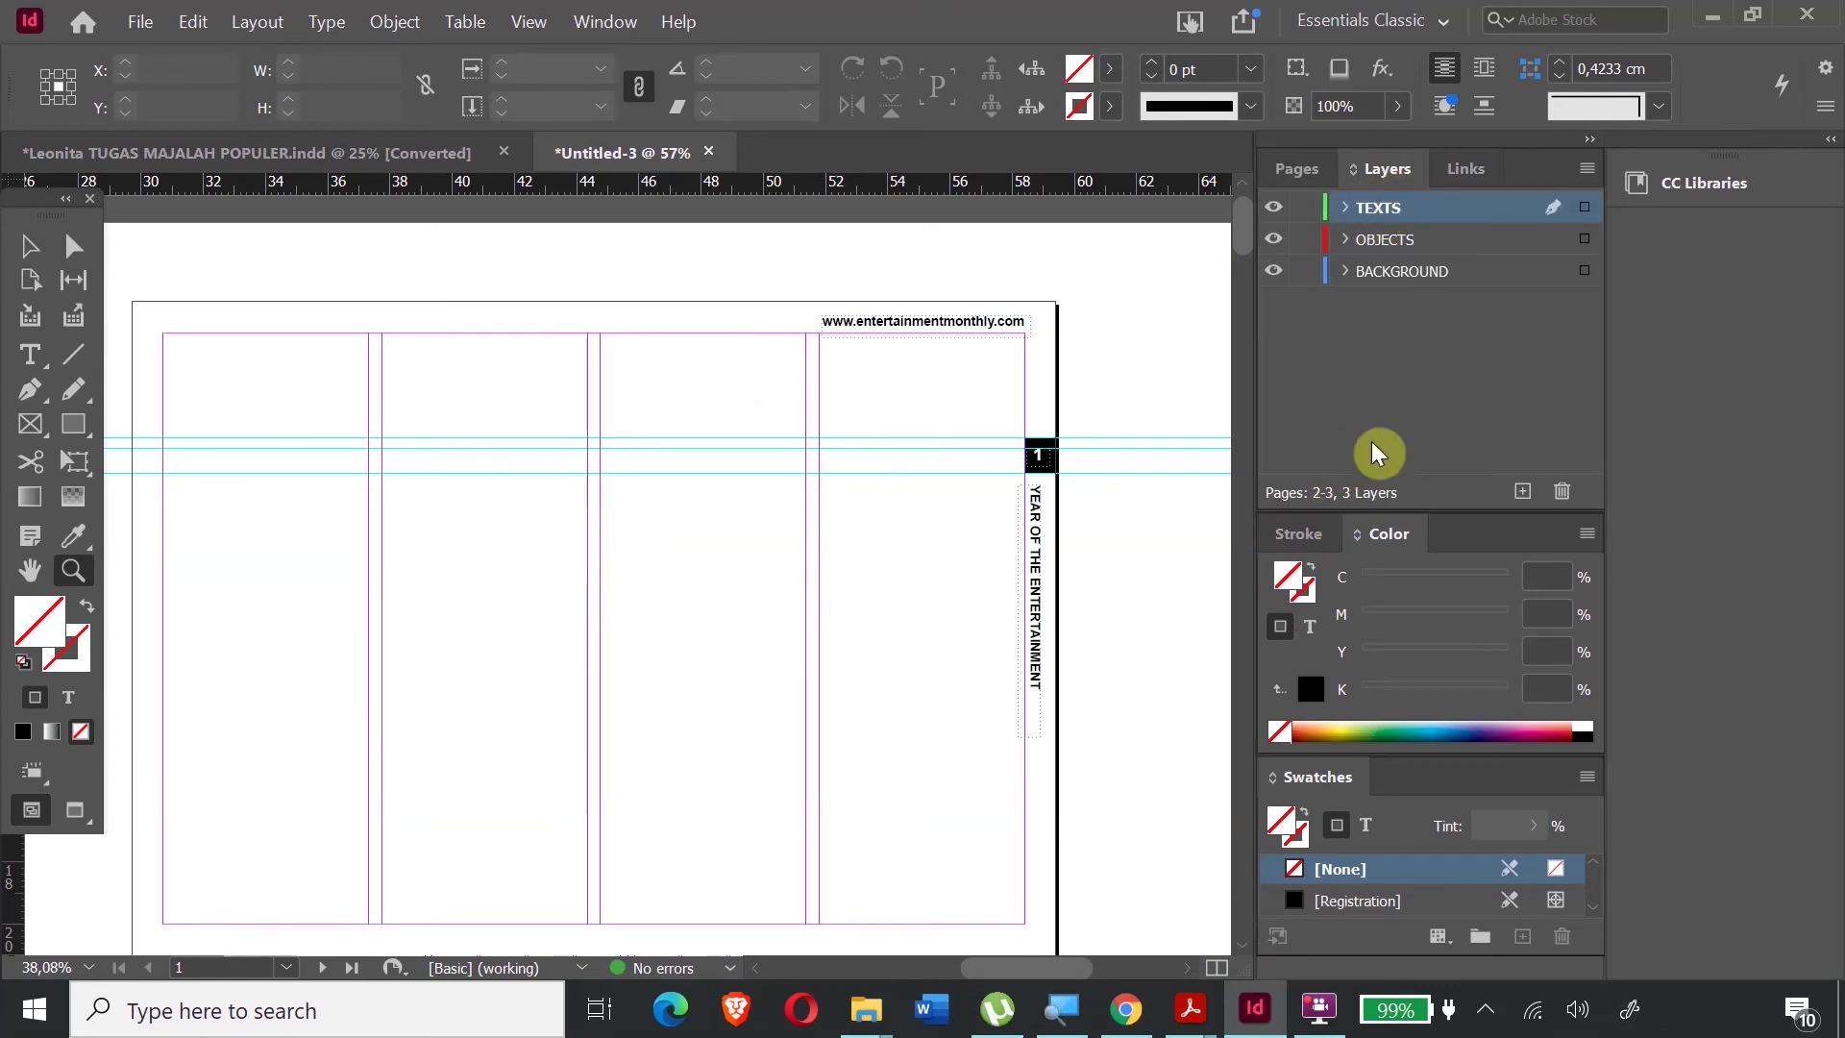
pyautogui.click(1519, 495)
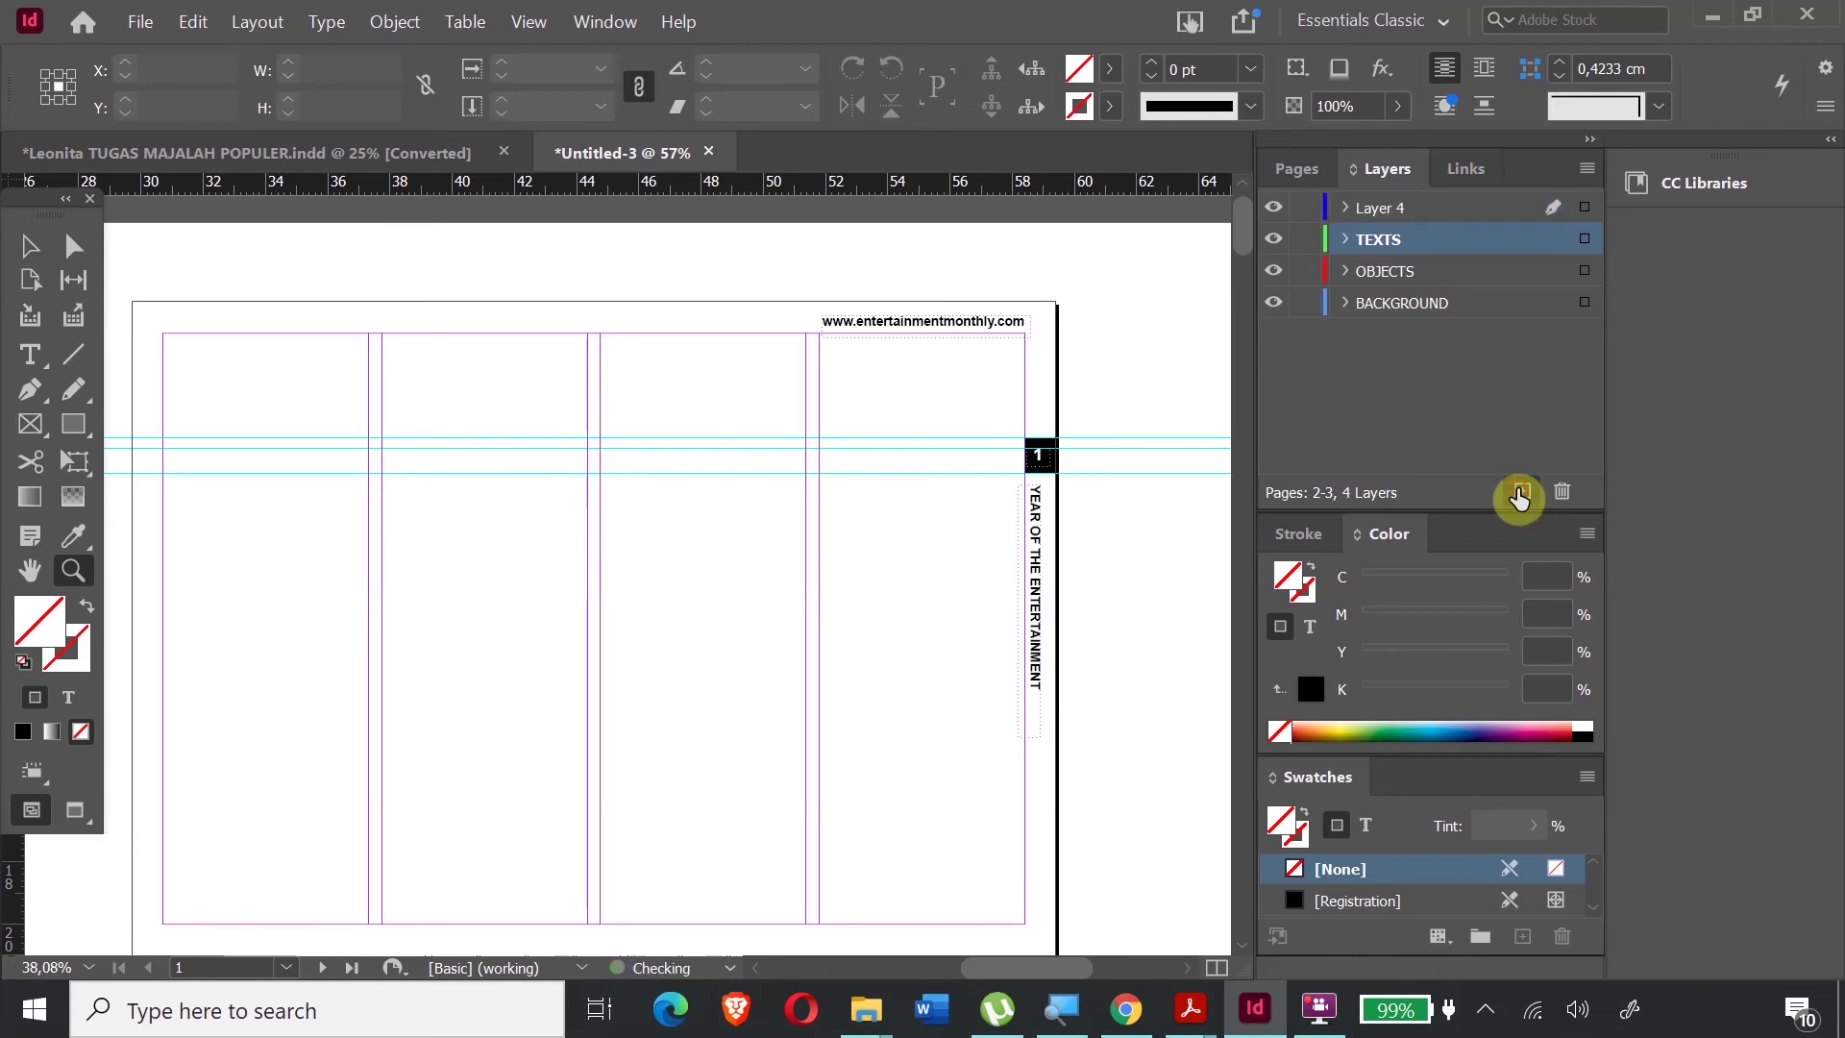
pyautogui.click(1382, 209)
pyautogui.doubleClick(1382, 210)
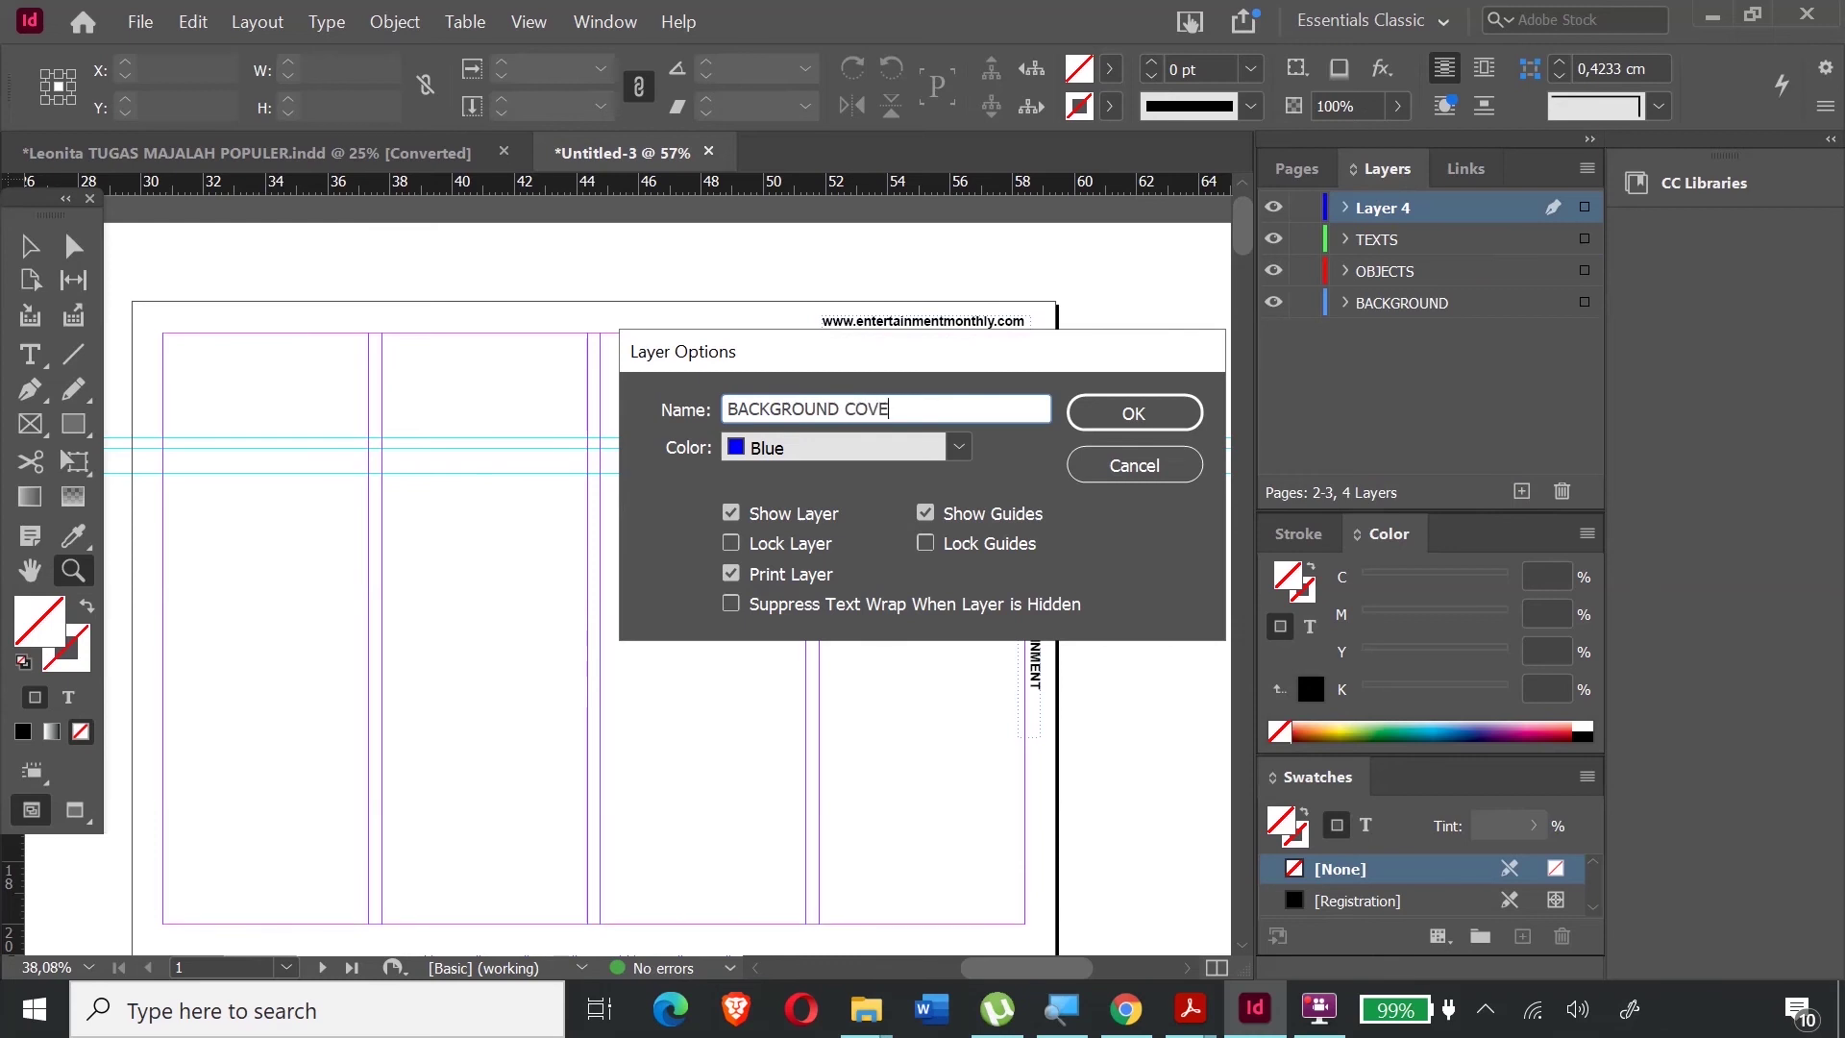
pyautogui.click(1170, 413)
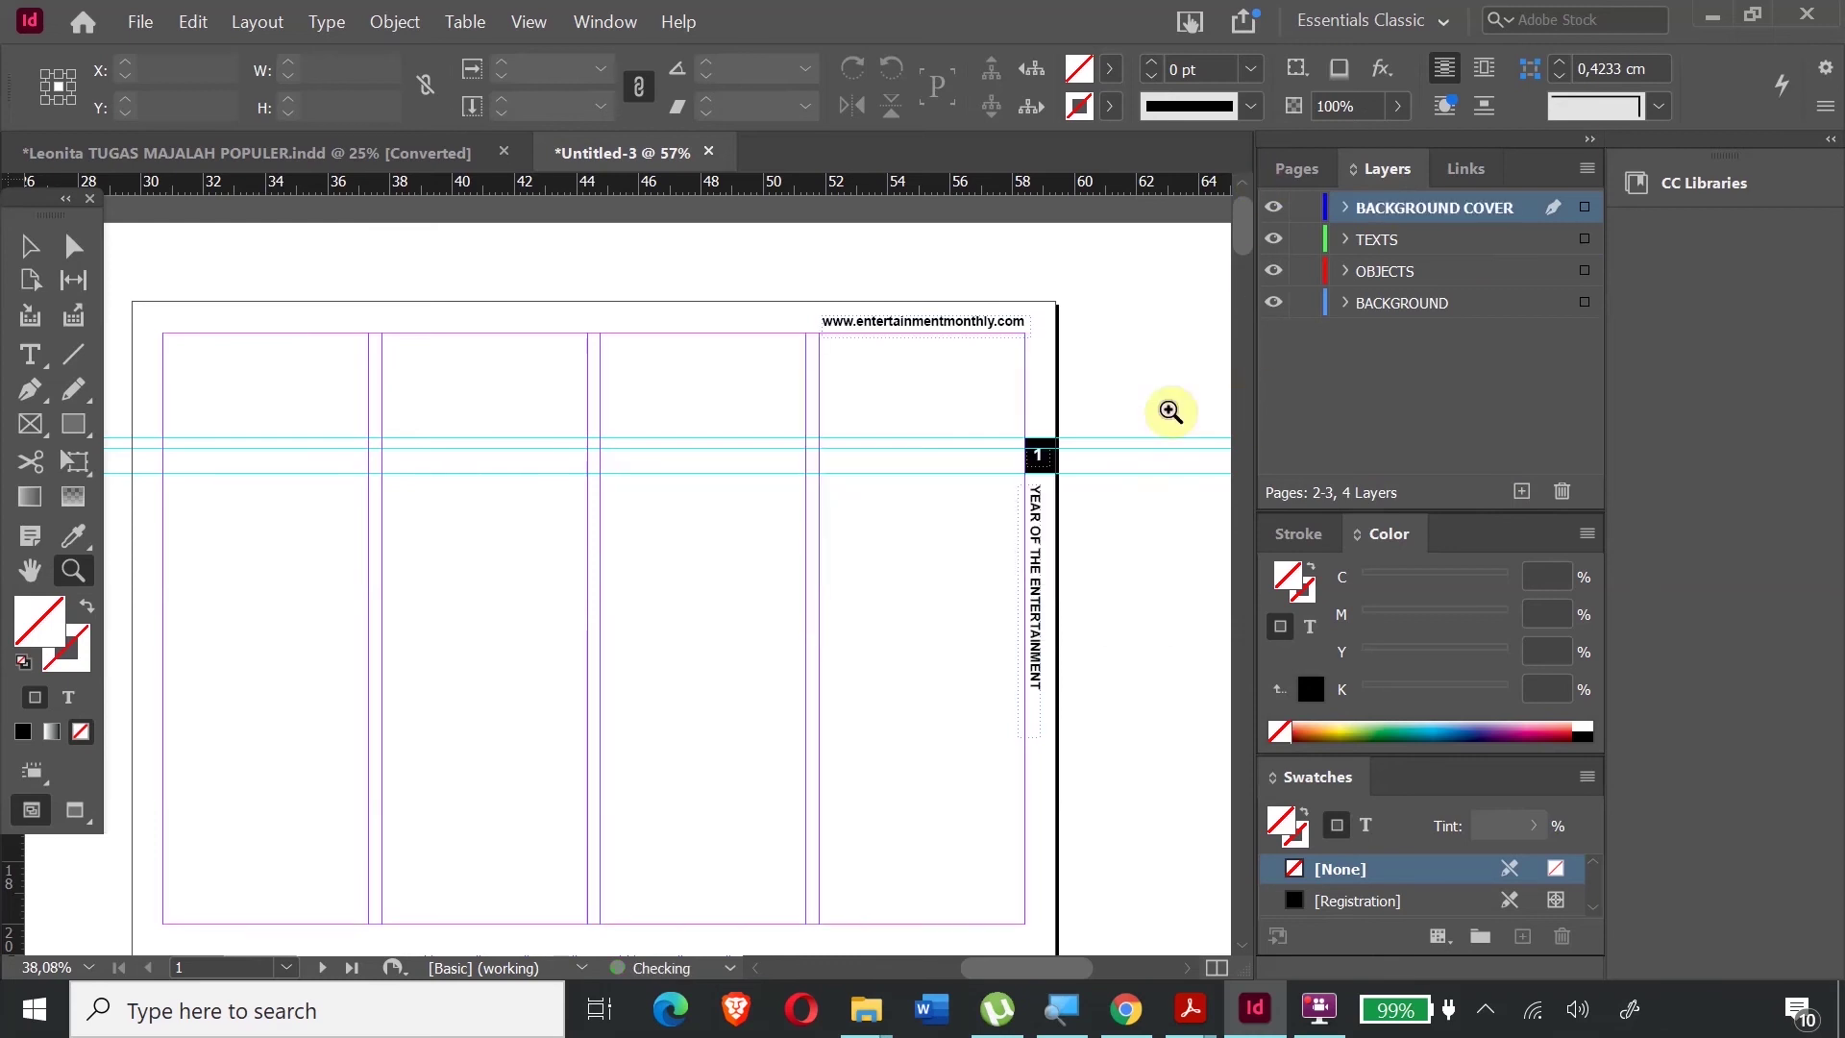
# - Place the portrait ONFYdrScCC4-unsplash from the FOTO Majalah Entertainment folder at full size over page 1
pyautogui.moveTo(1048, 966); pyautogui.dragTo(1002, 974)
pyautogui.scroll(-2, 939, 745)
pyautogui.scroll(1, 949, 880)
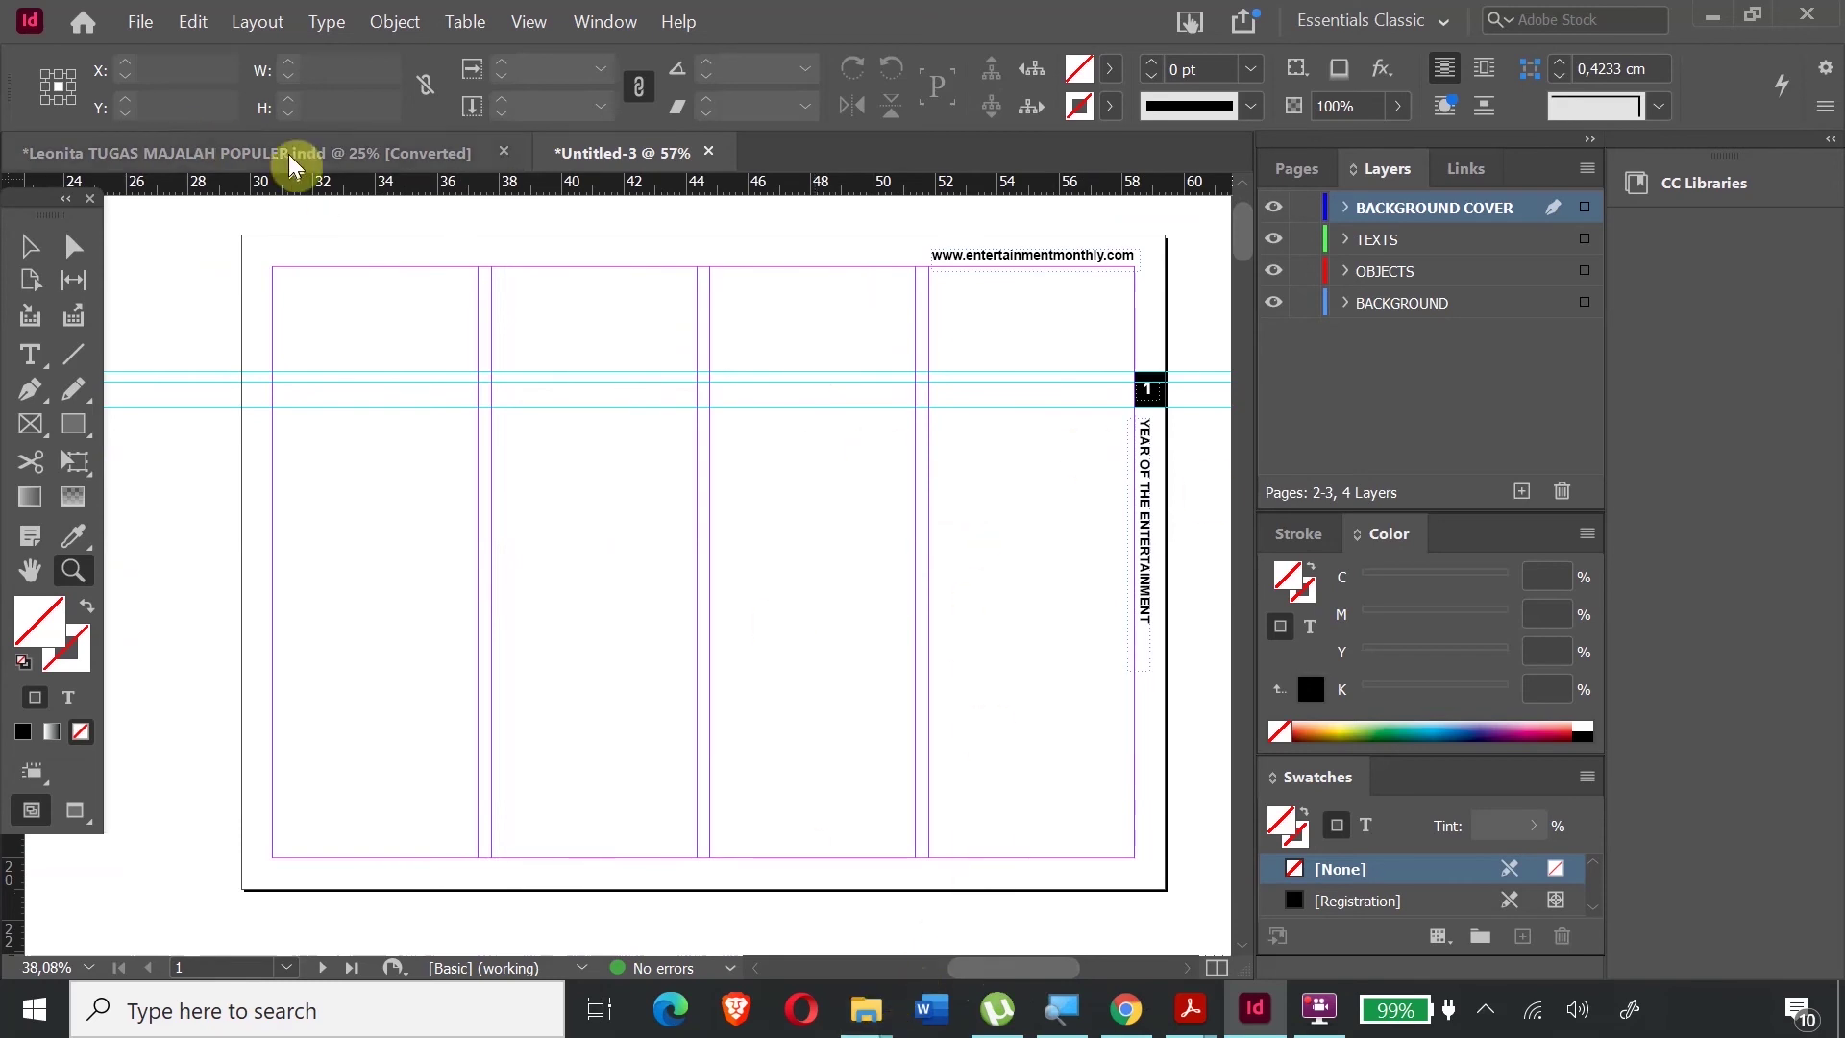
pyautogui.click(139, 20)
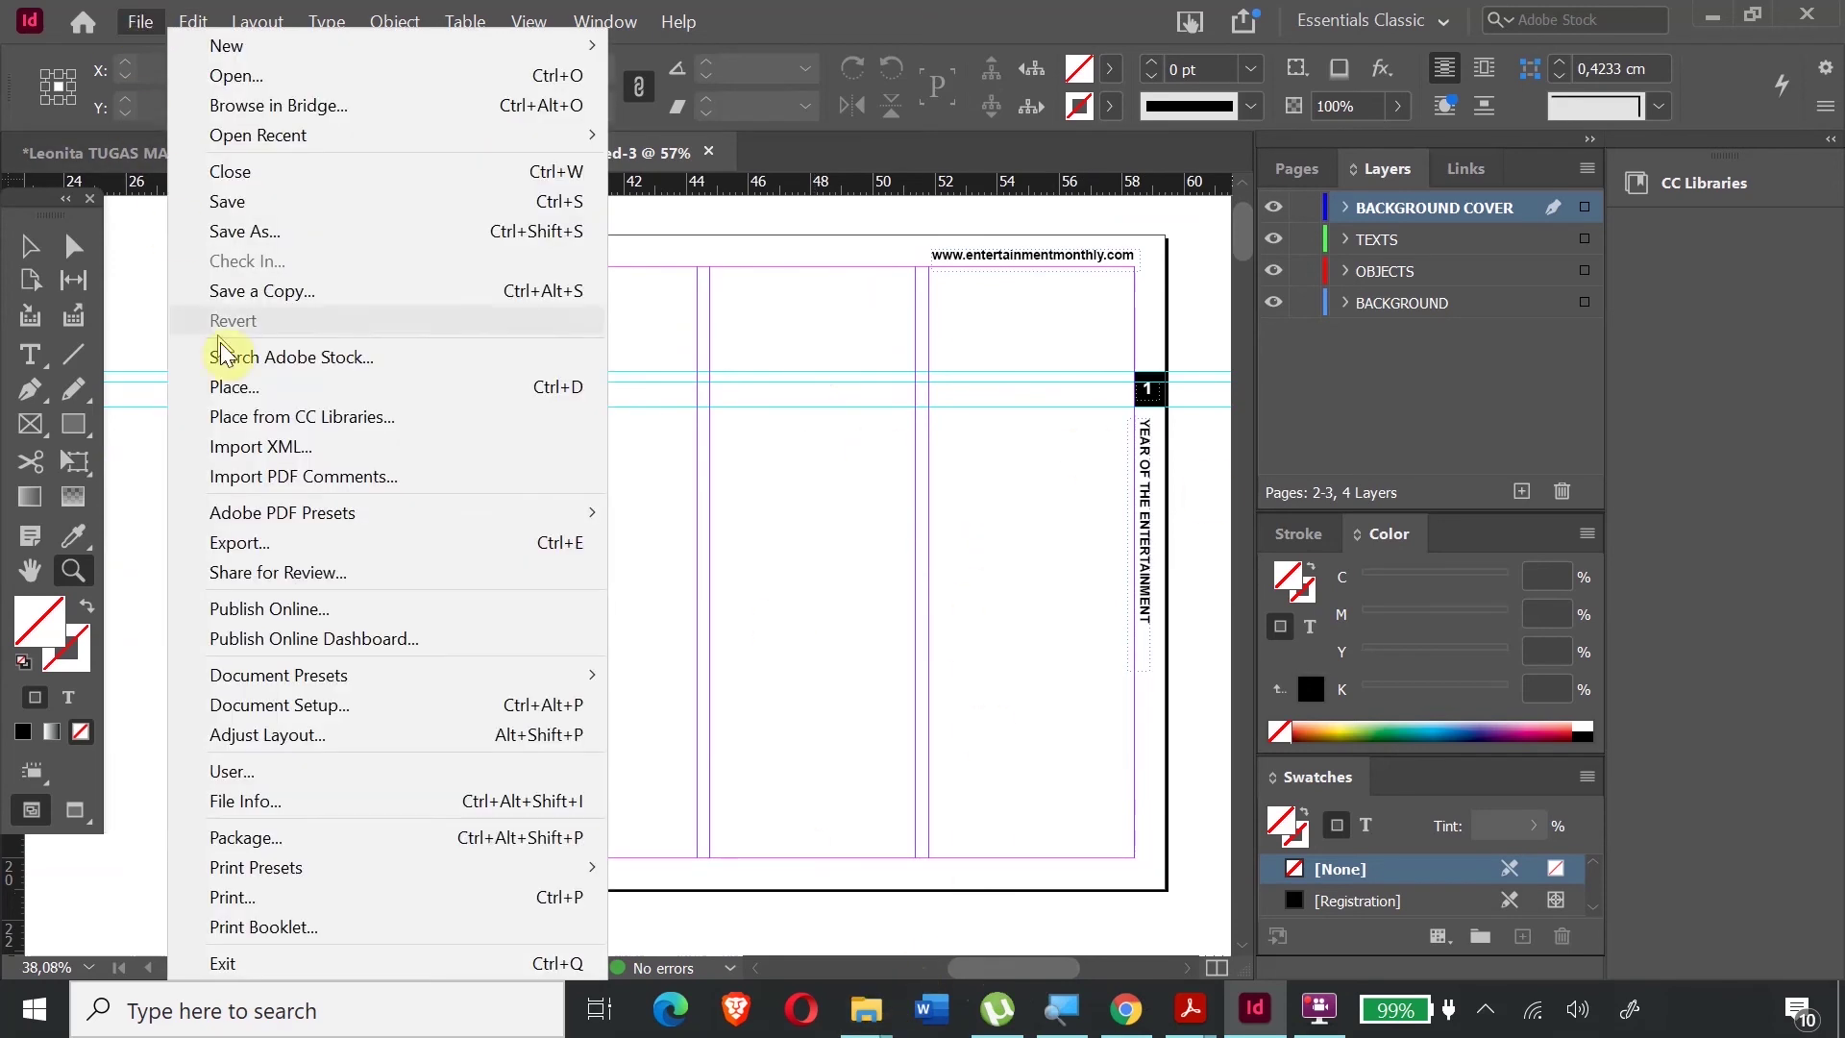
pyautogui.click(238, 388)
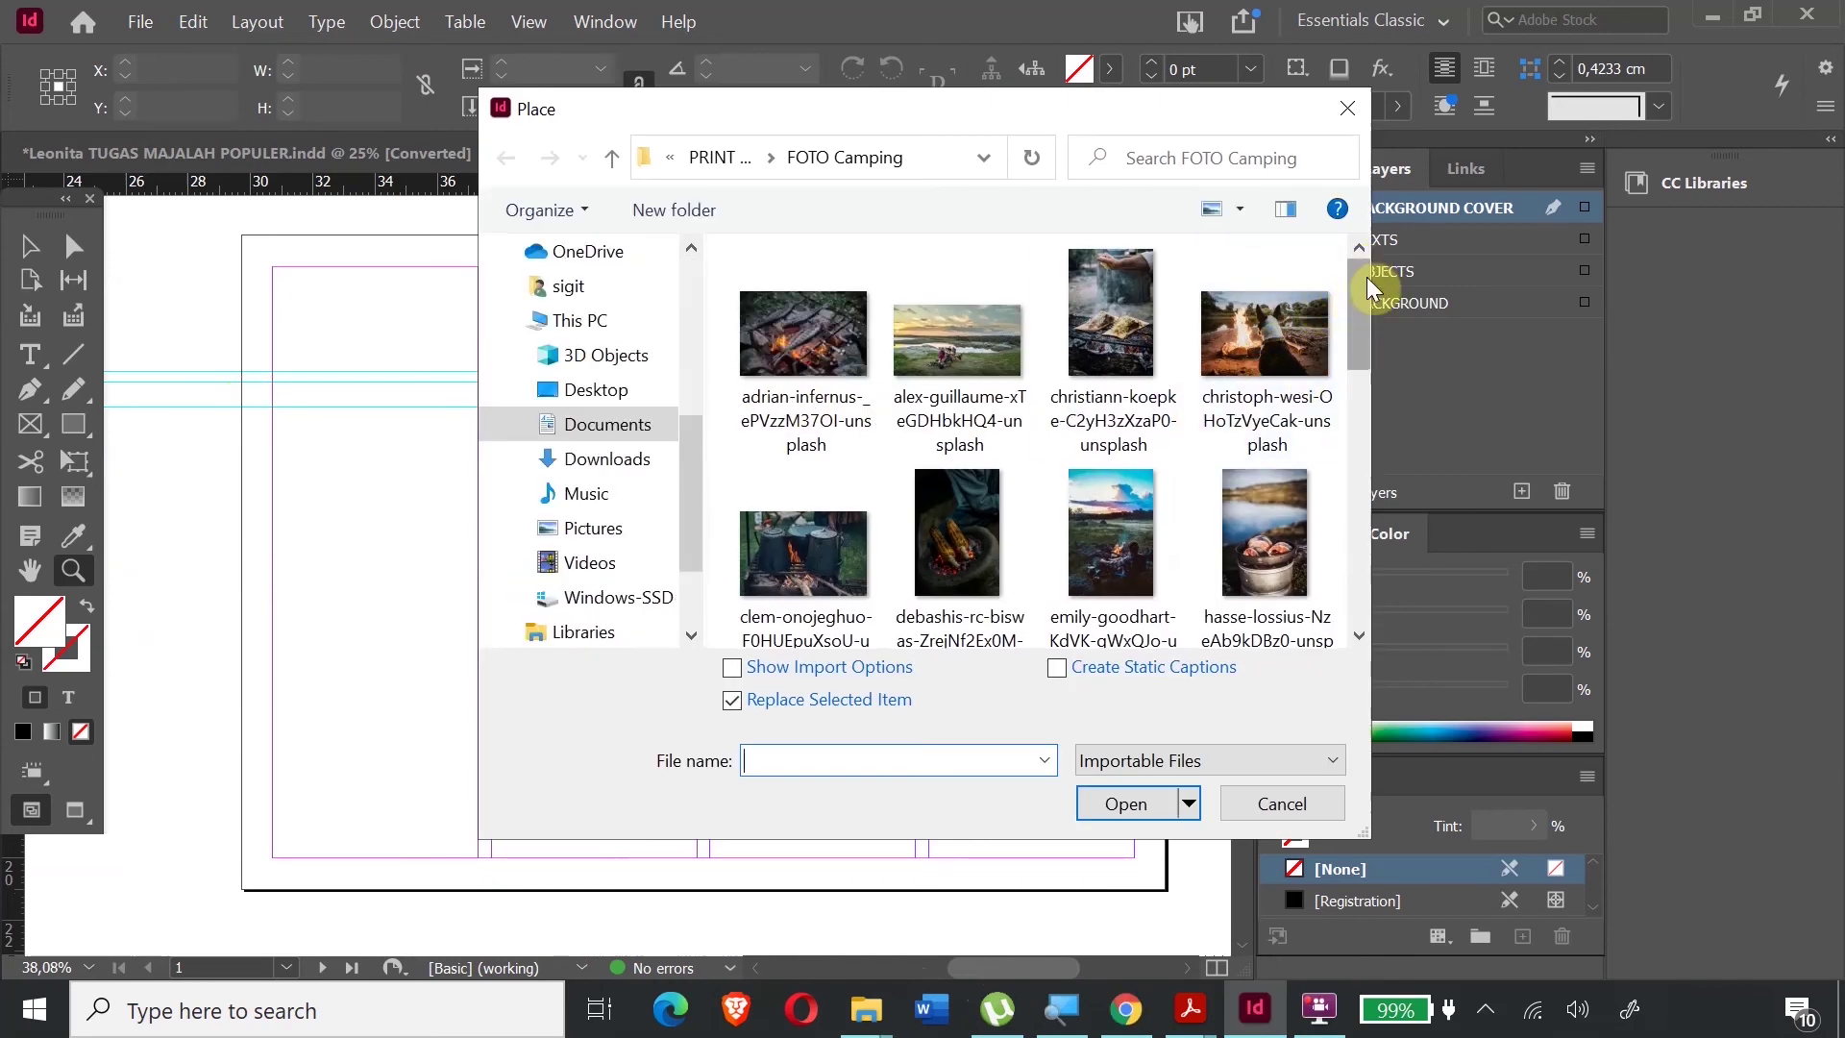
pyautogui.click(612, 158)
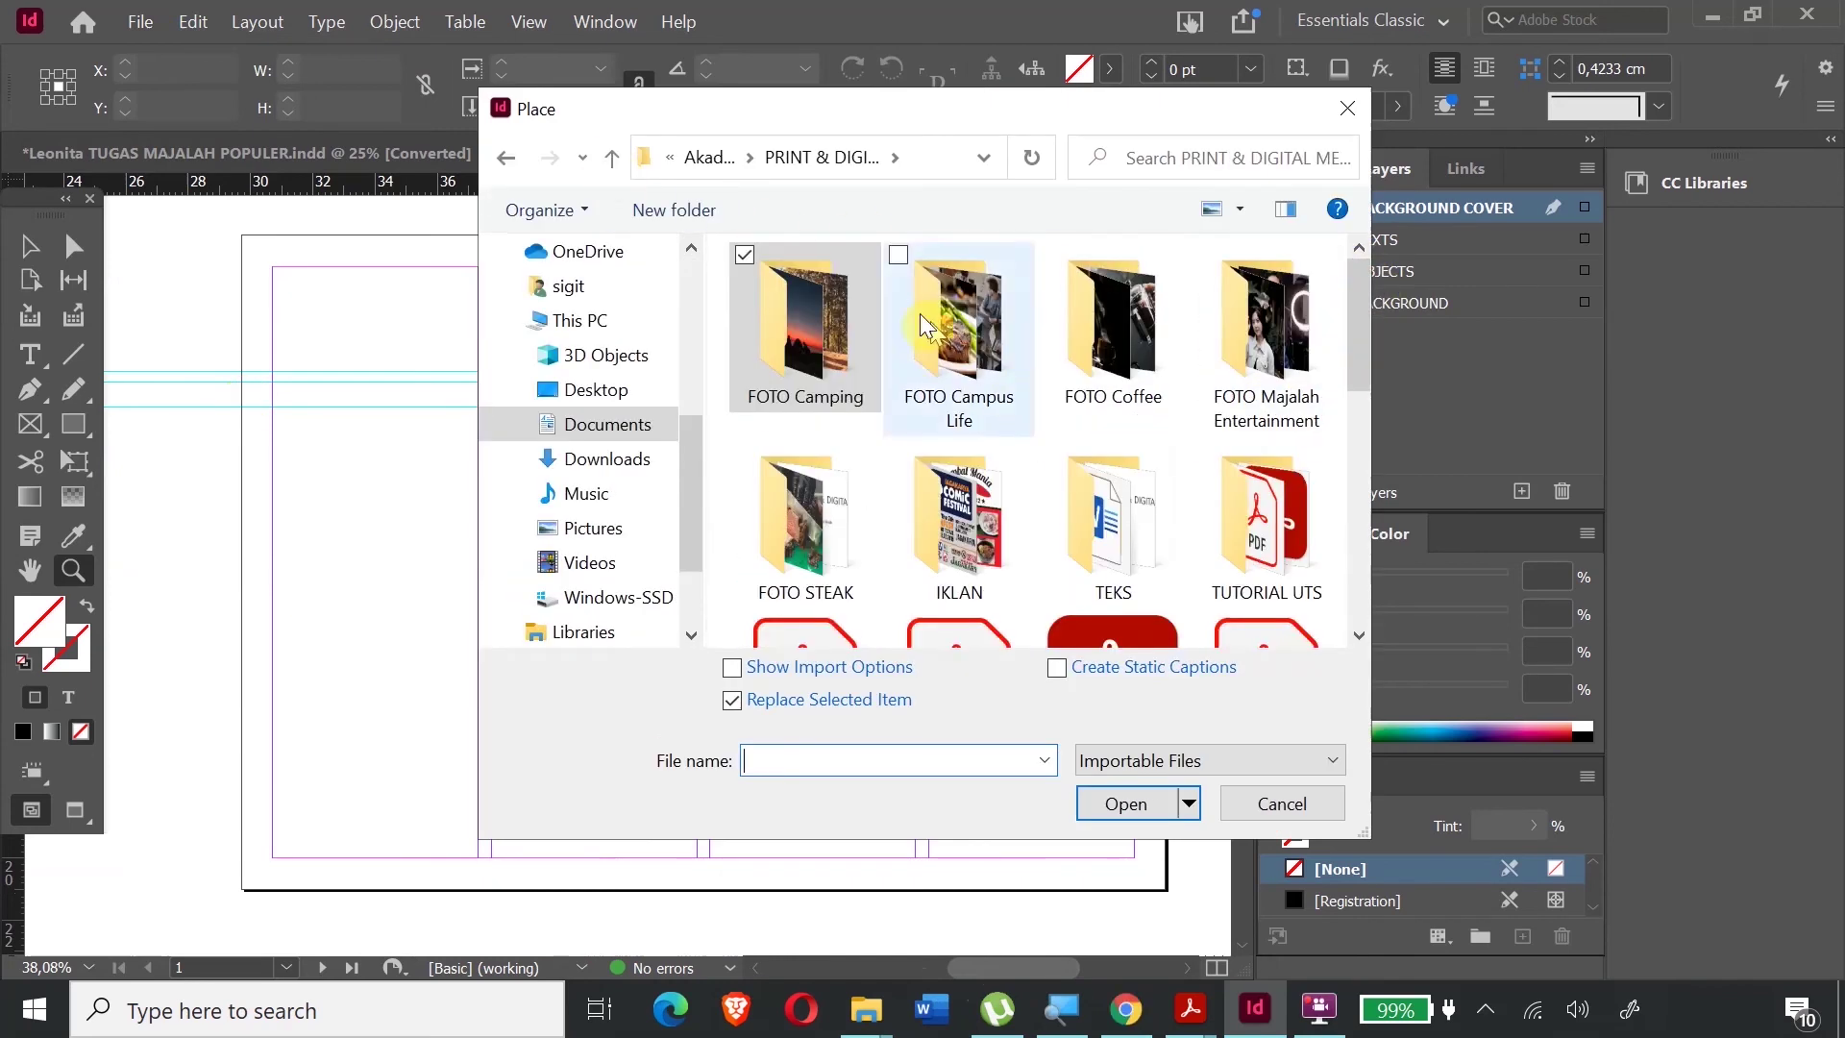
pyautogui.doubleClick(1242, 321)
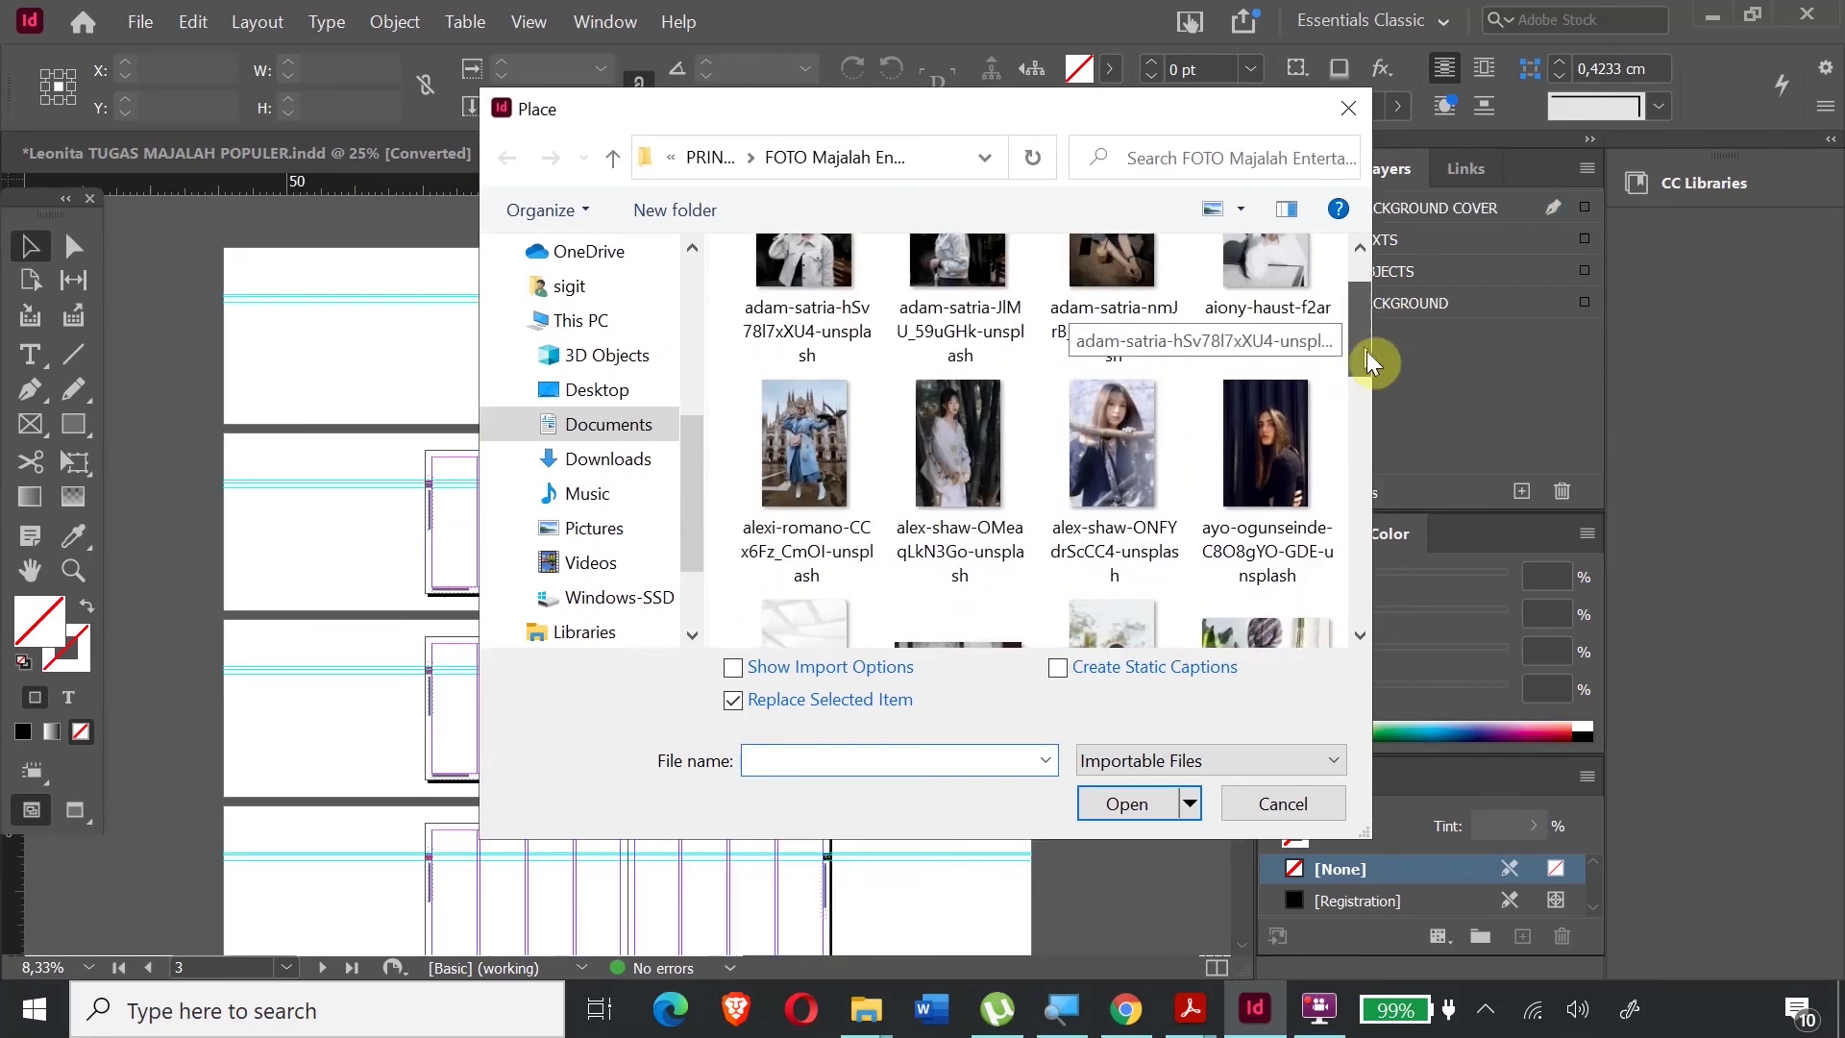
pyautogui.click(1118, 502)
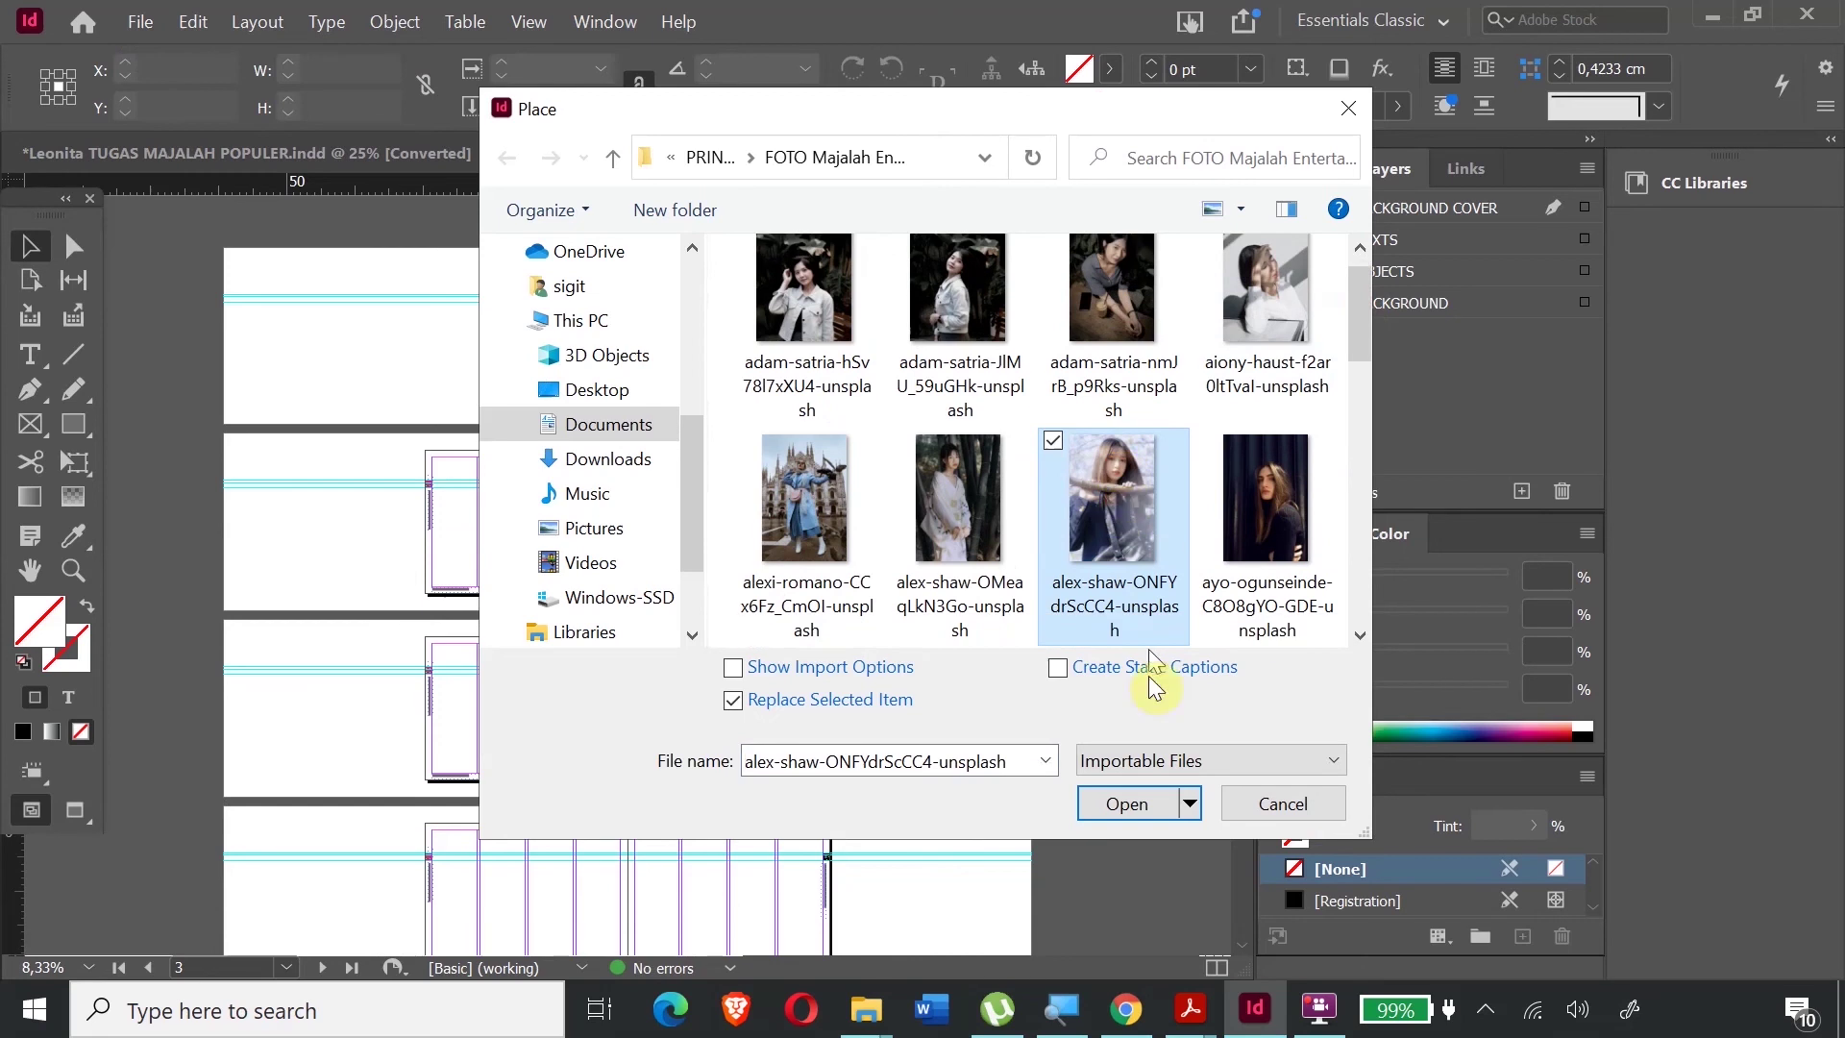
pyautogui.click(1139, 804)
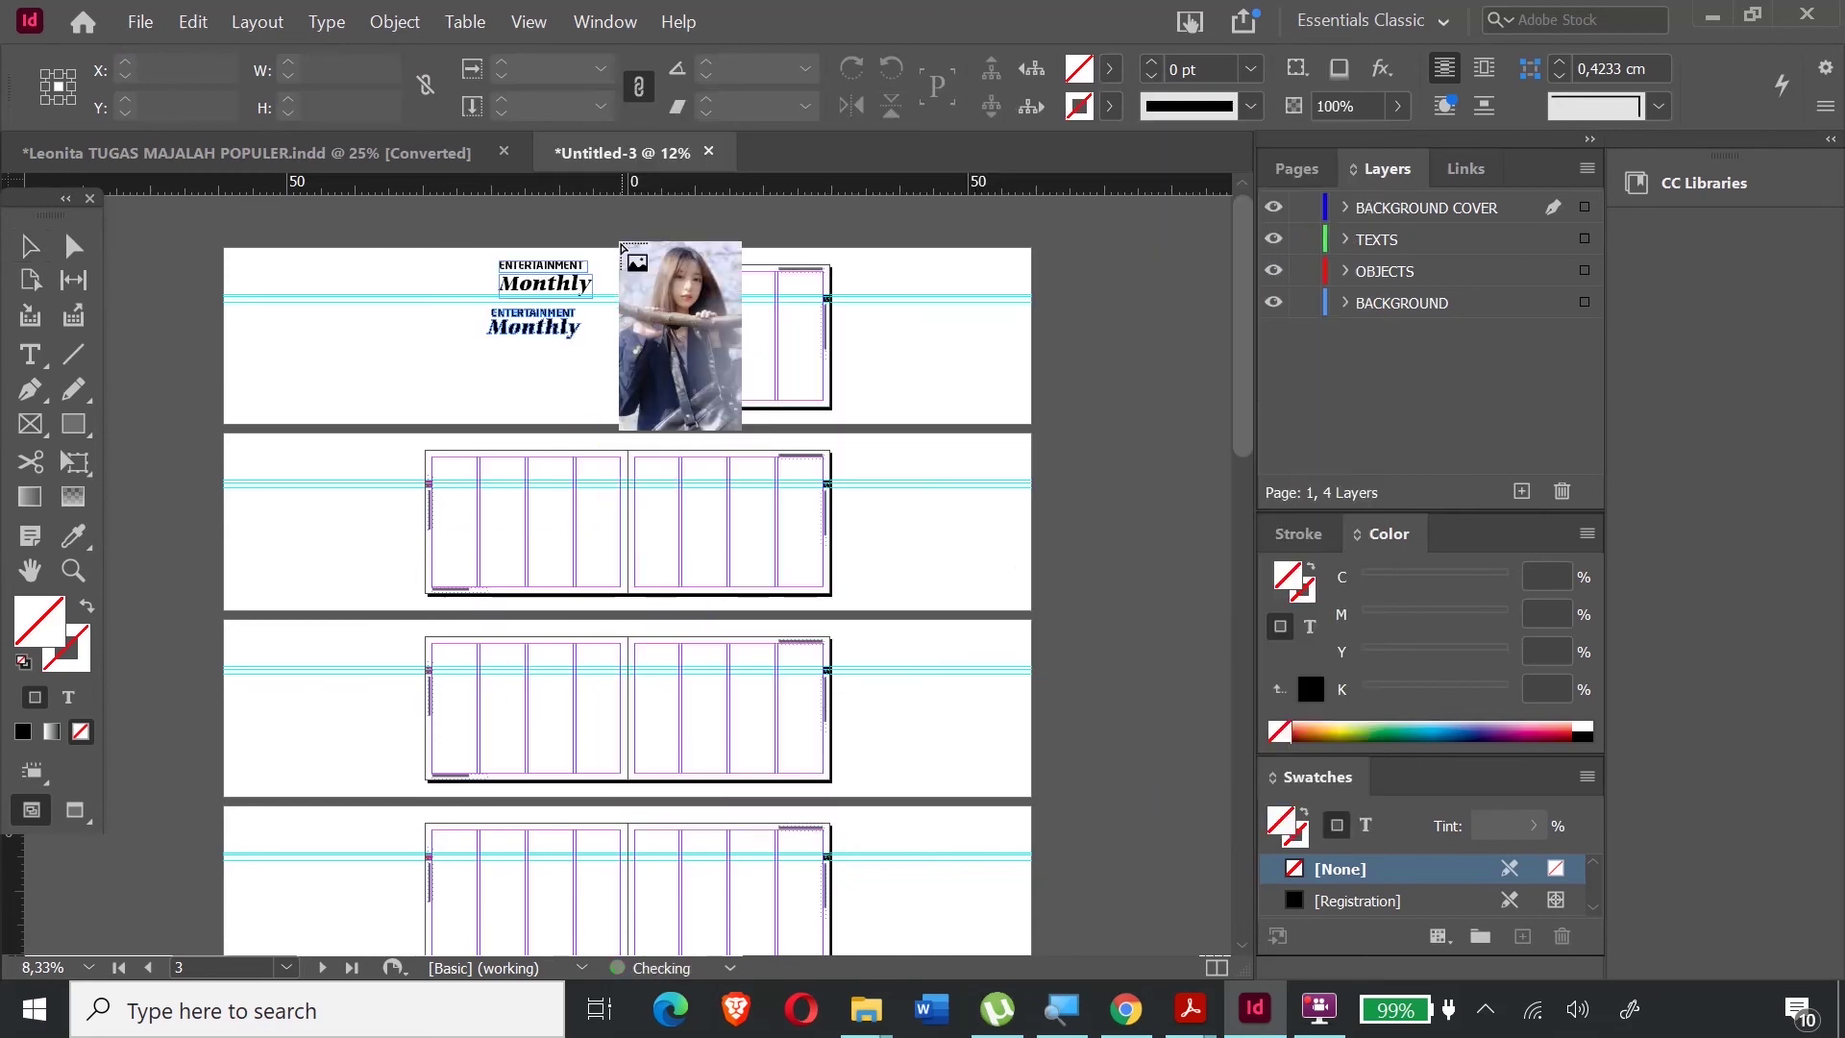
pyautogui.click(621, 249)
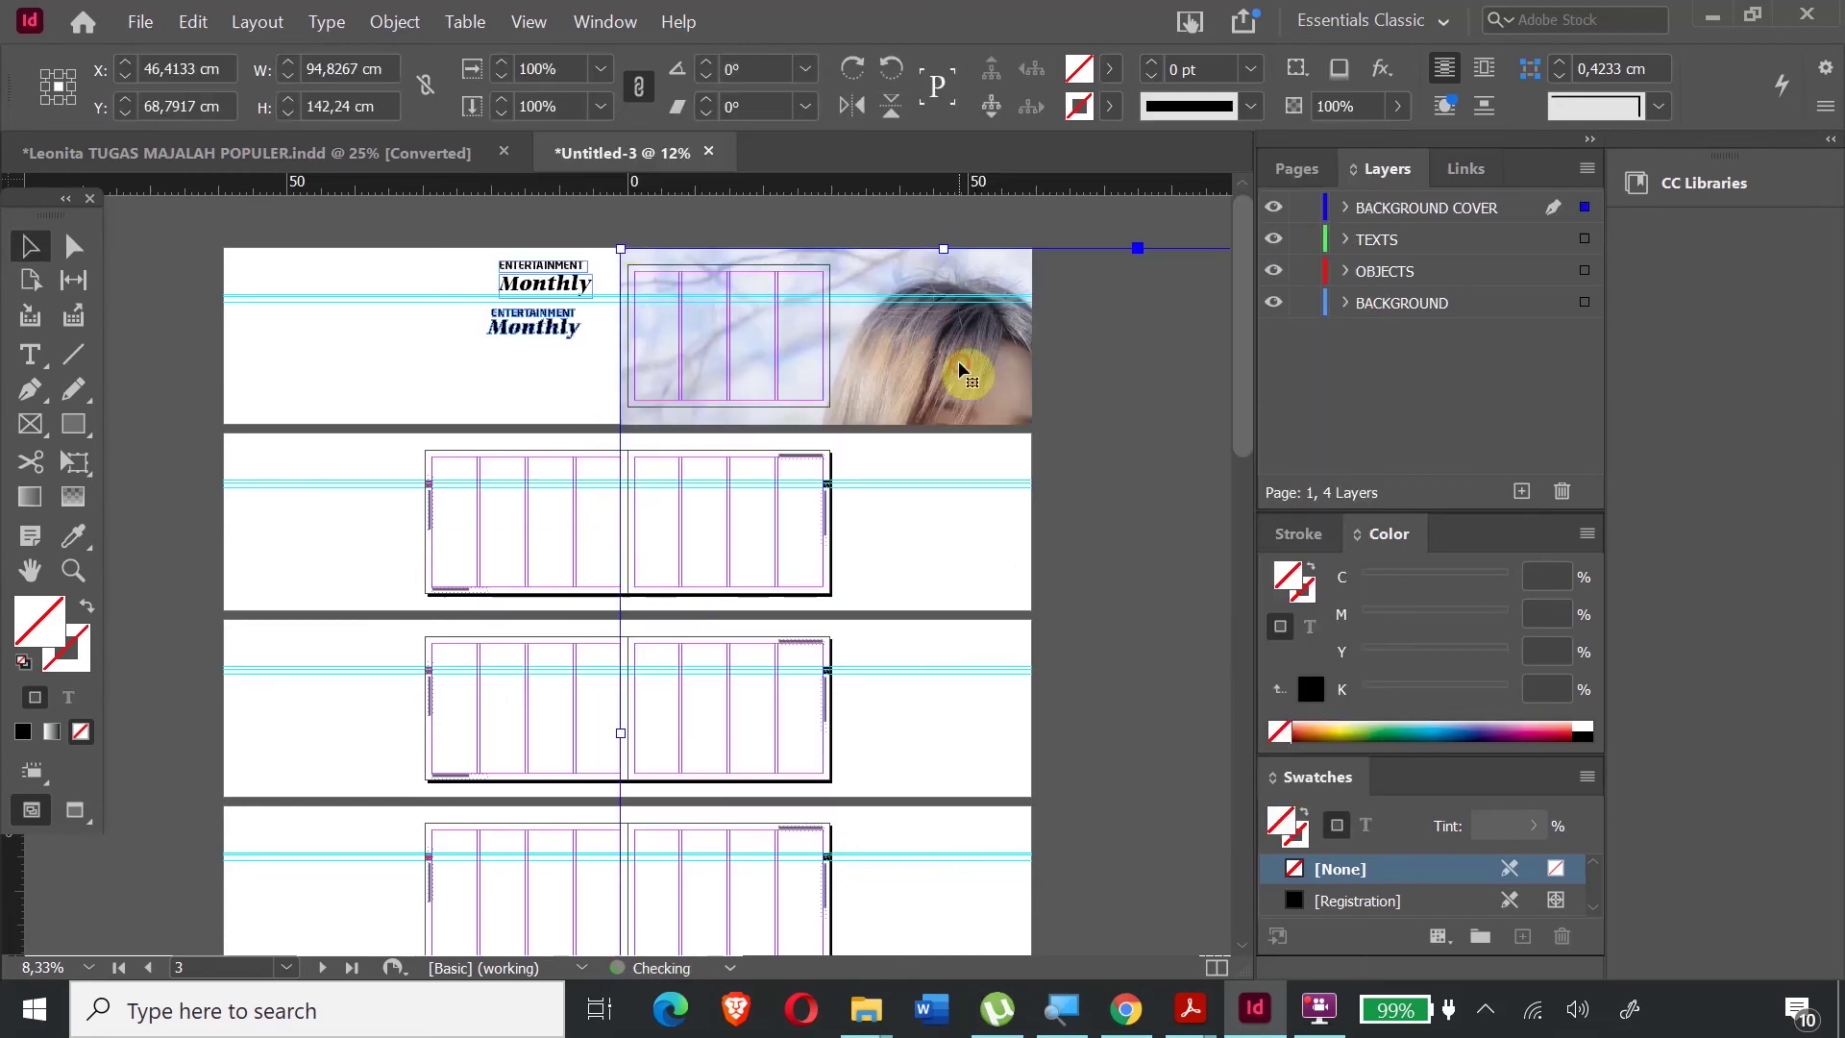
# - Scale the placed photo proportionally to about 36.5 × 54.7 cm and move it over page 1
pyautogui.moveTo(959, 368); pyautogui.dragTo(819, 313)
pyautogui.hotkey('ctrl', '-')
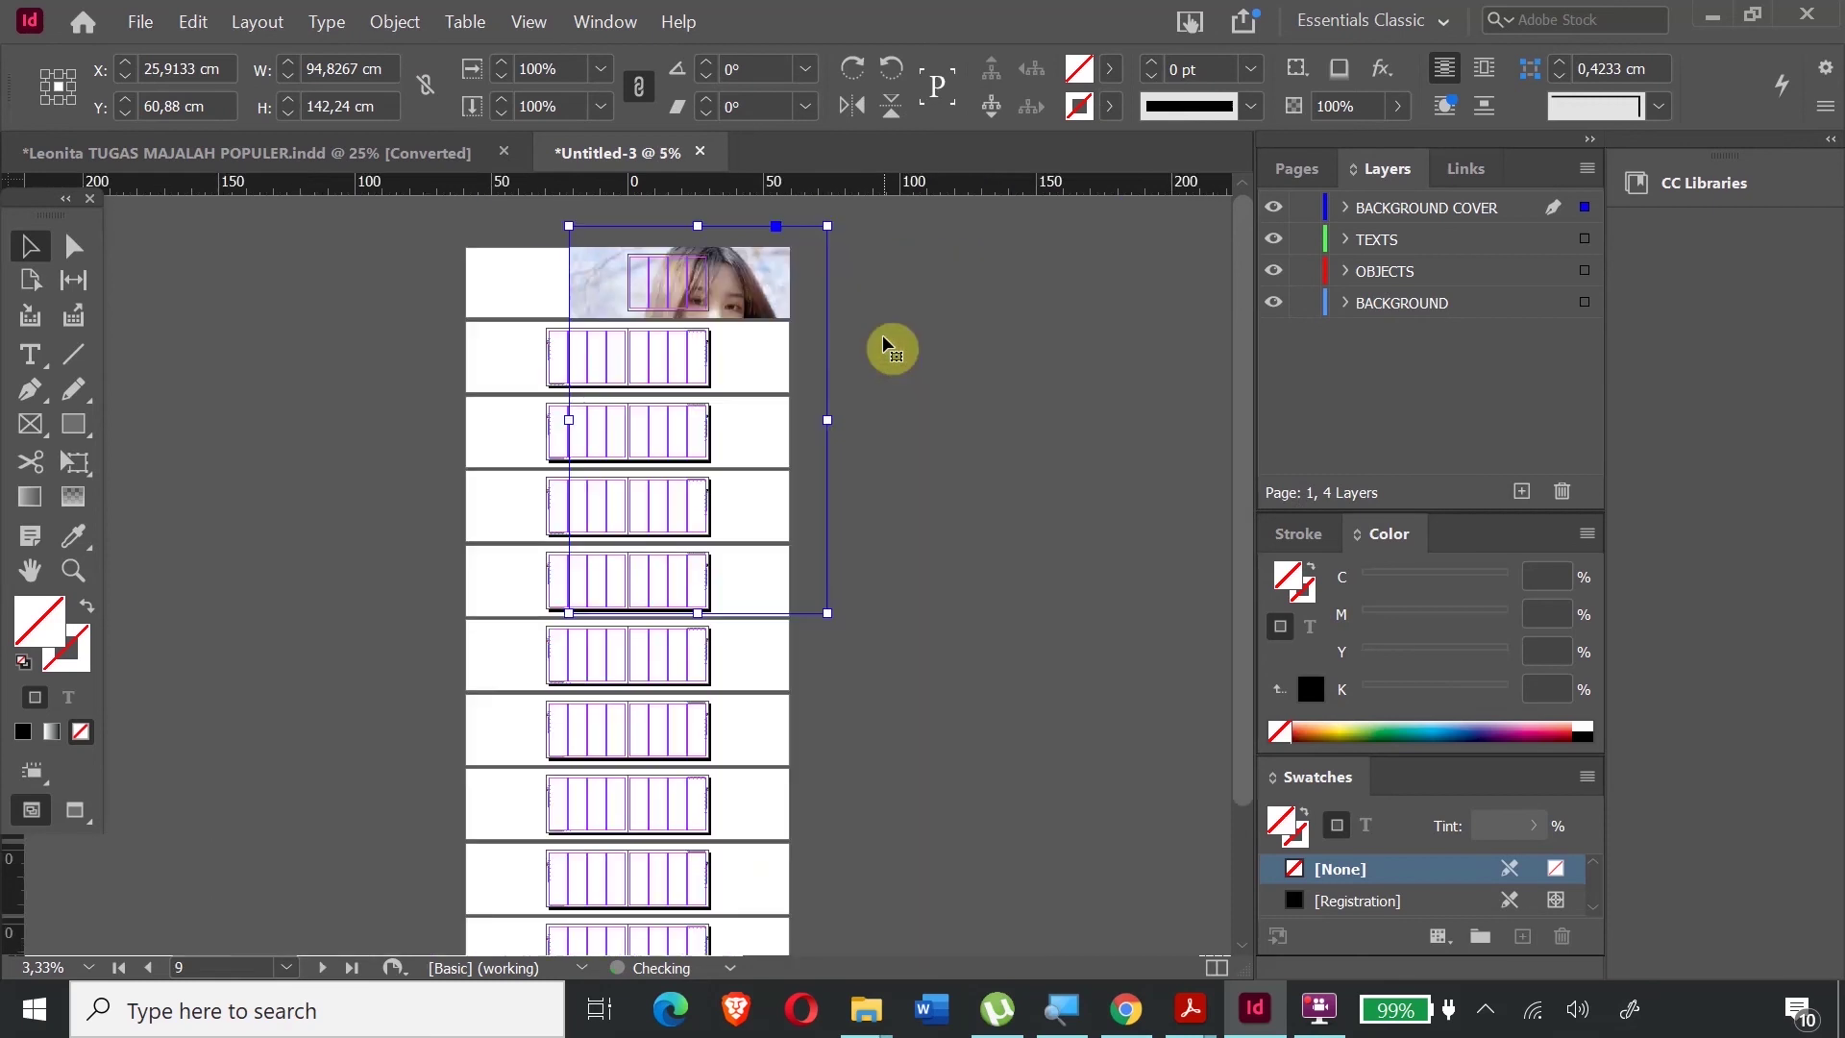
pyautogui.click(77, 462)
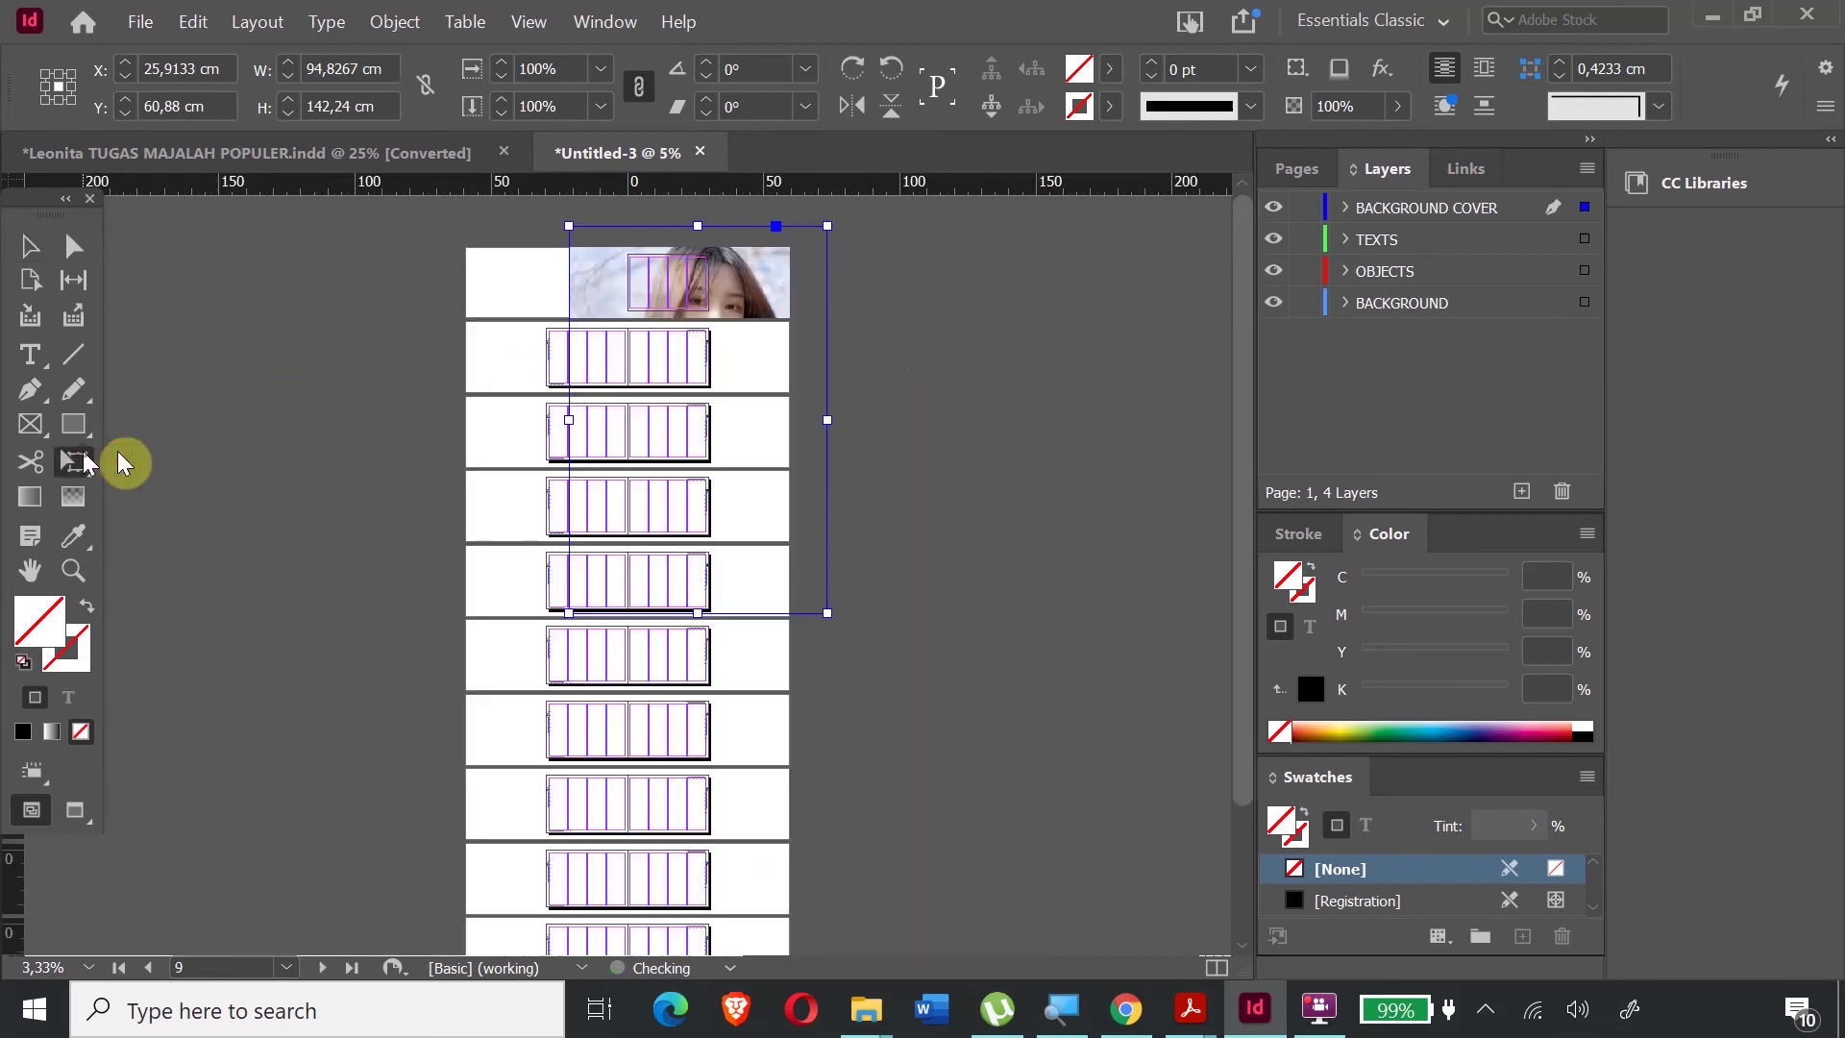
pyautogui.moveTo(828, 615); pyautogui.dragTo(708, 355)
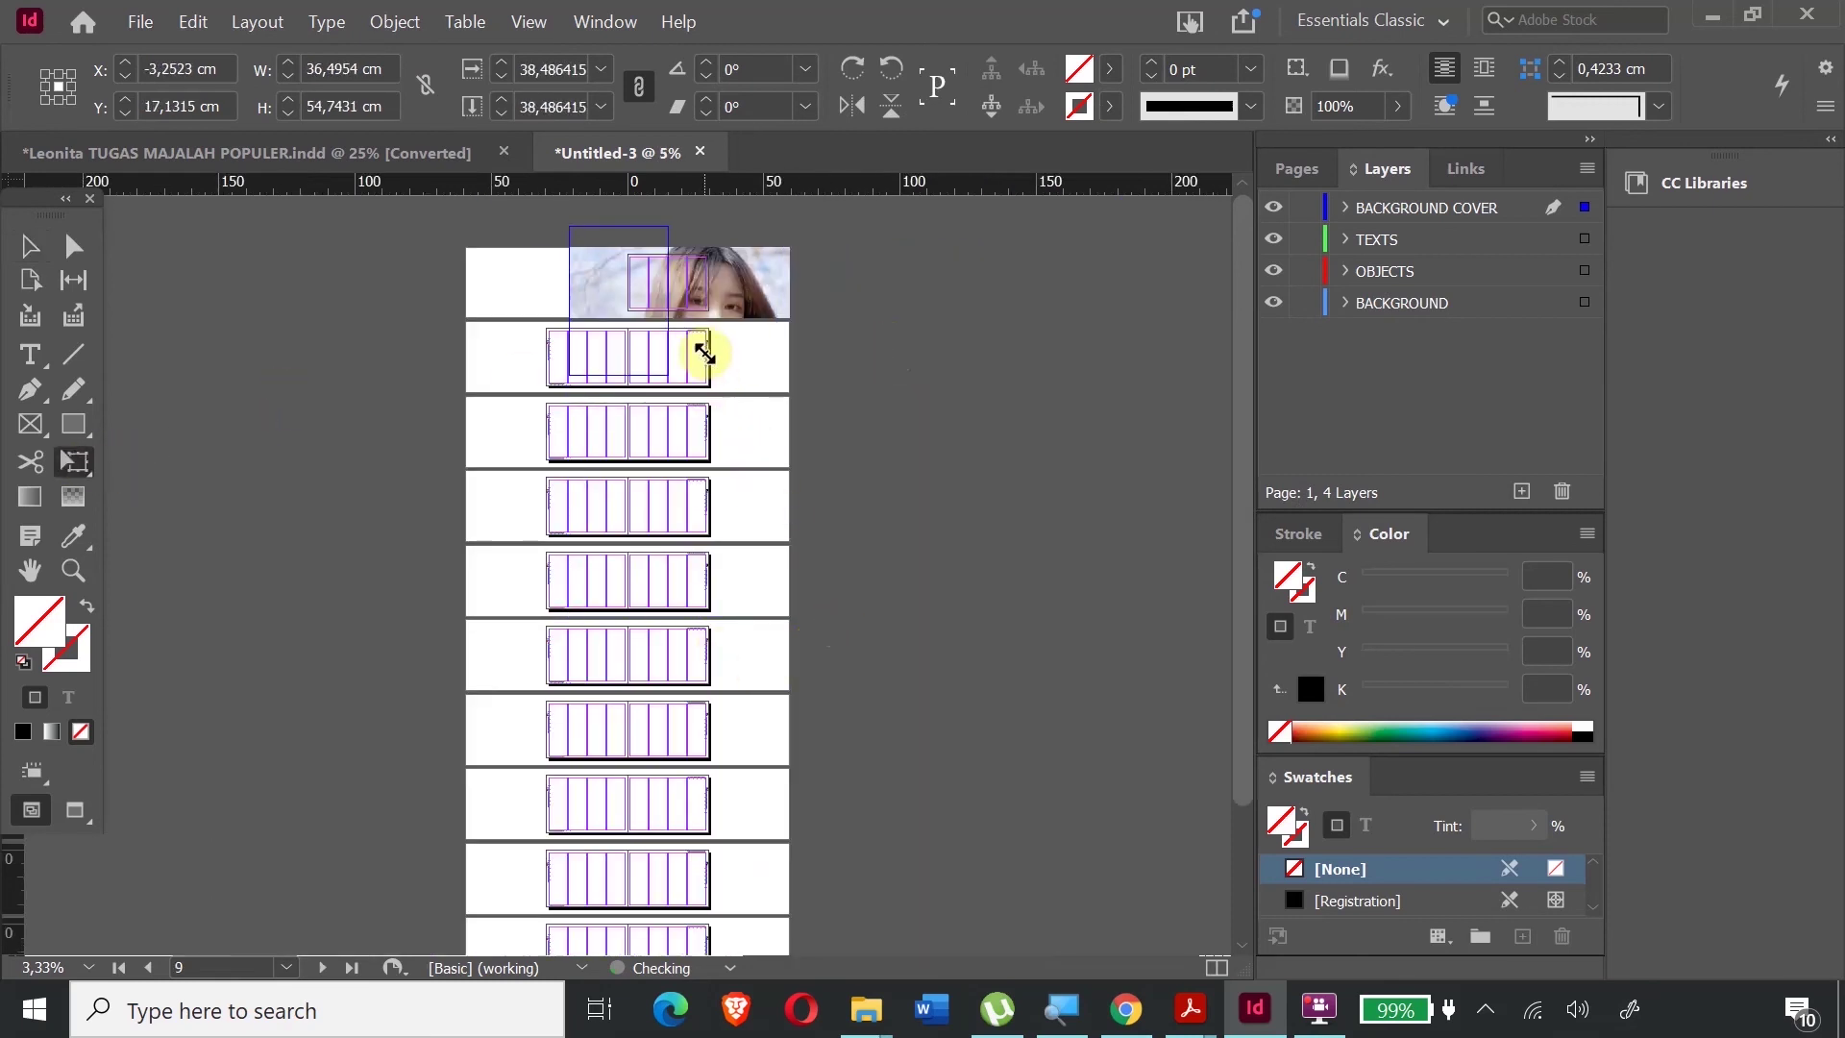
pyautogui.moveTo(639, 283); pyautogui.dragTo(703, 305)
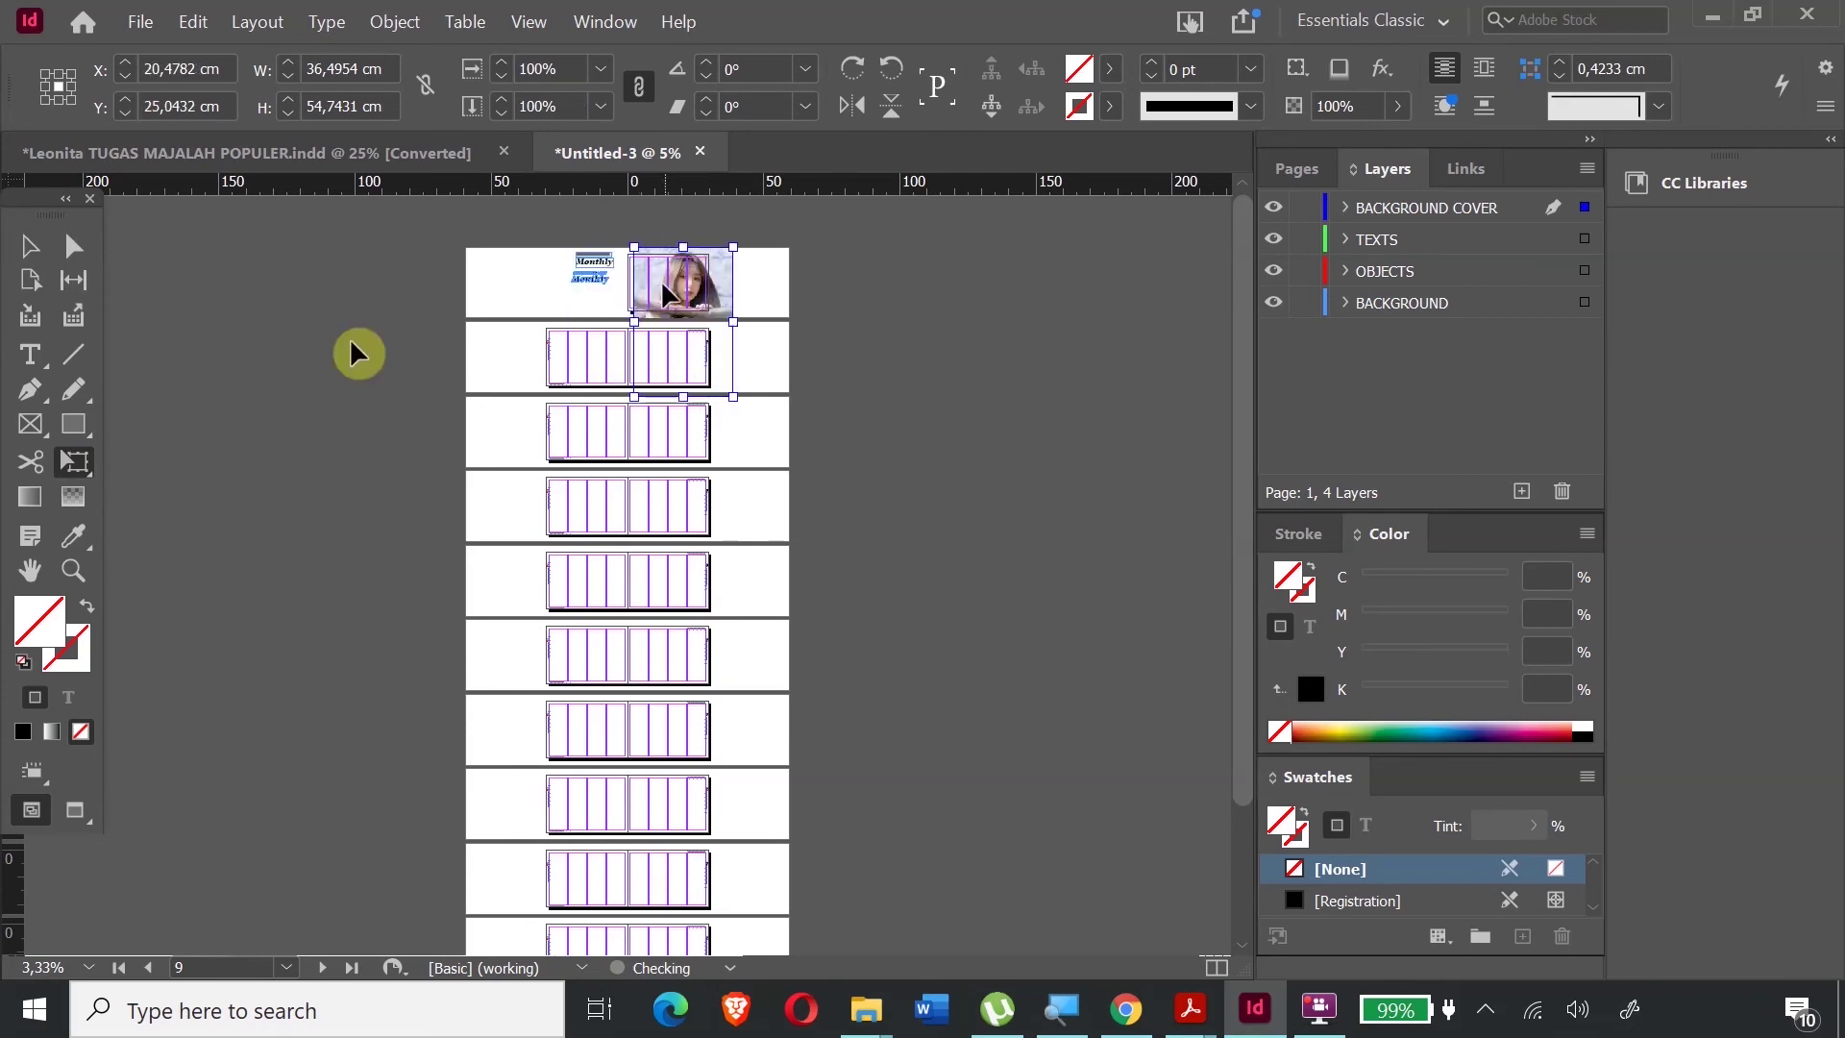
# - Shift the photo to the left so that it overhangs page 1 on both sides
pyautogui.click(73, 570)
pyautogui.moveTo(589, 214); pyautogui.dragTo(829, 379)
pyautogui.click(36, 235)
pyautogui.moveTo(571, 349); pyautogui.dragTo(515, 370)
pyautogui.click(75, 463)
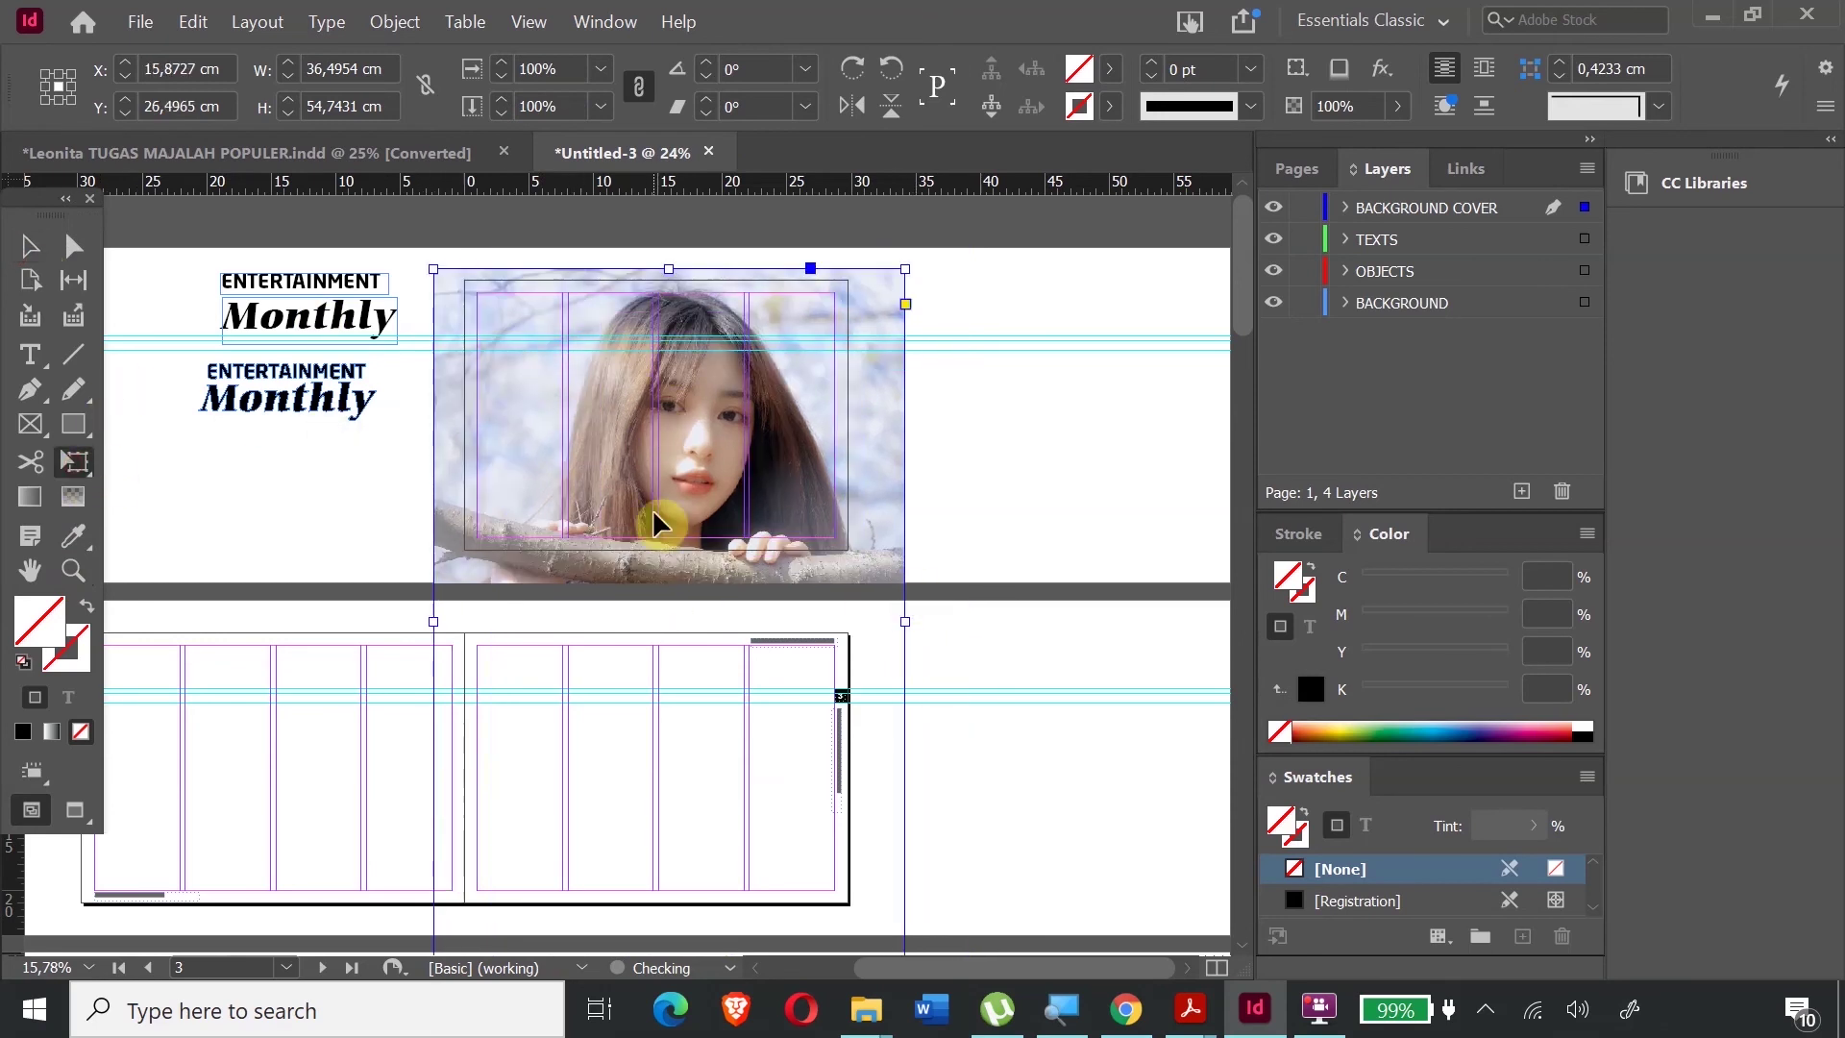
pyautogui.click(29, 241)
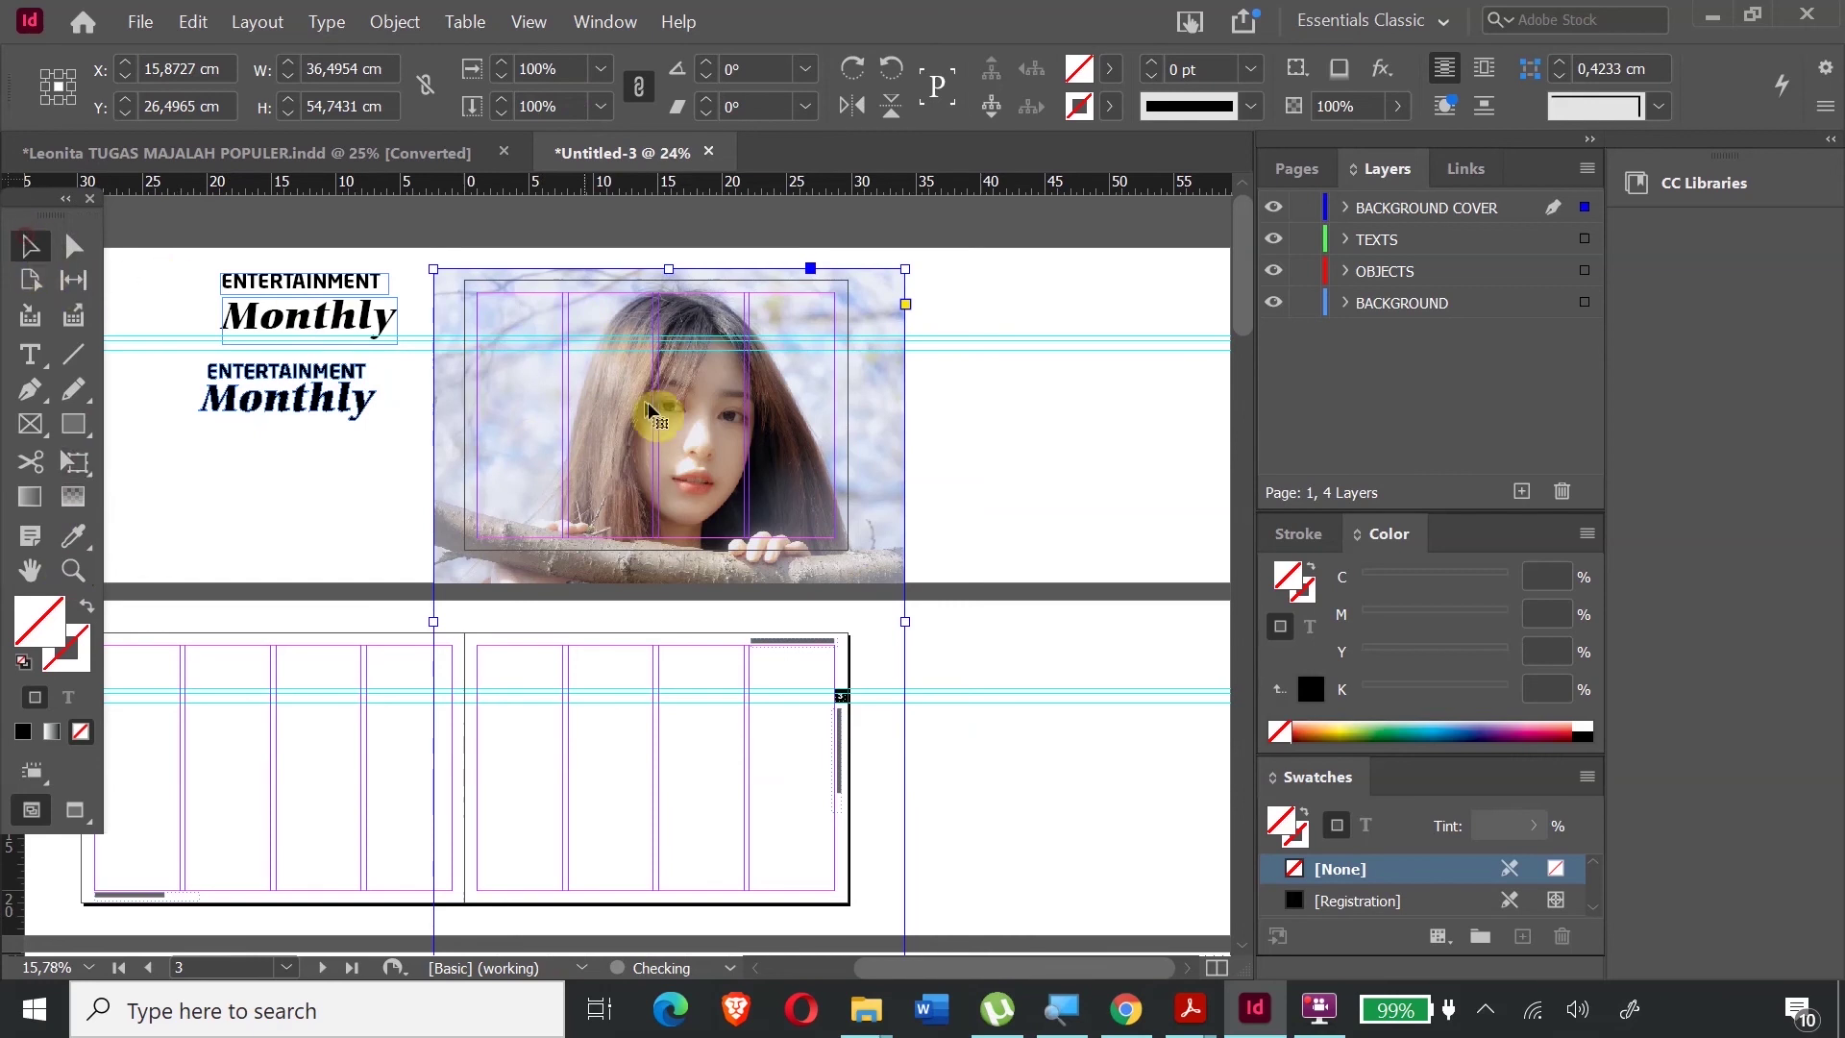
# - Nudge the cover photo down and scale it proportionally to about 34.8 × 52.2 cm, framing the woman's face on page 1
pyautogui.scroll(-1, 602, 567)
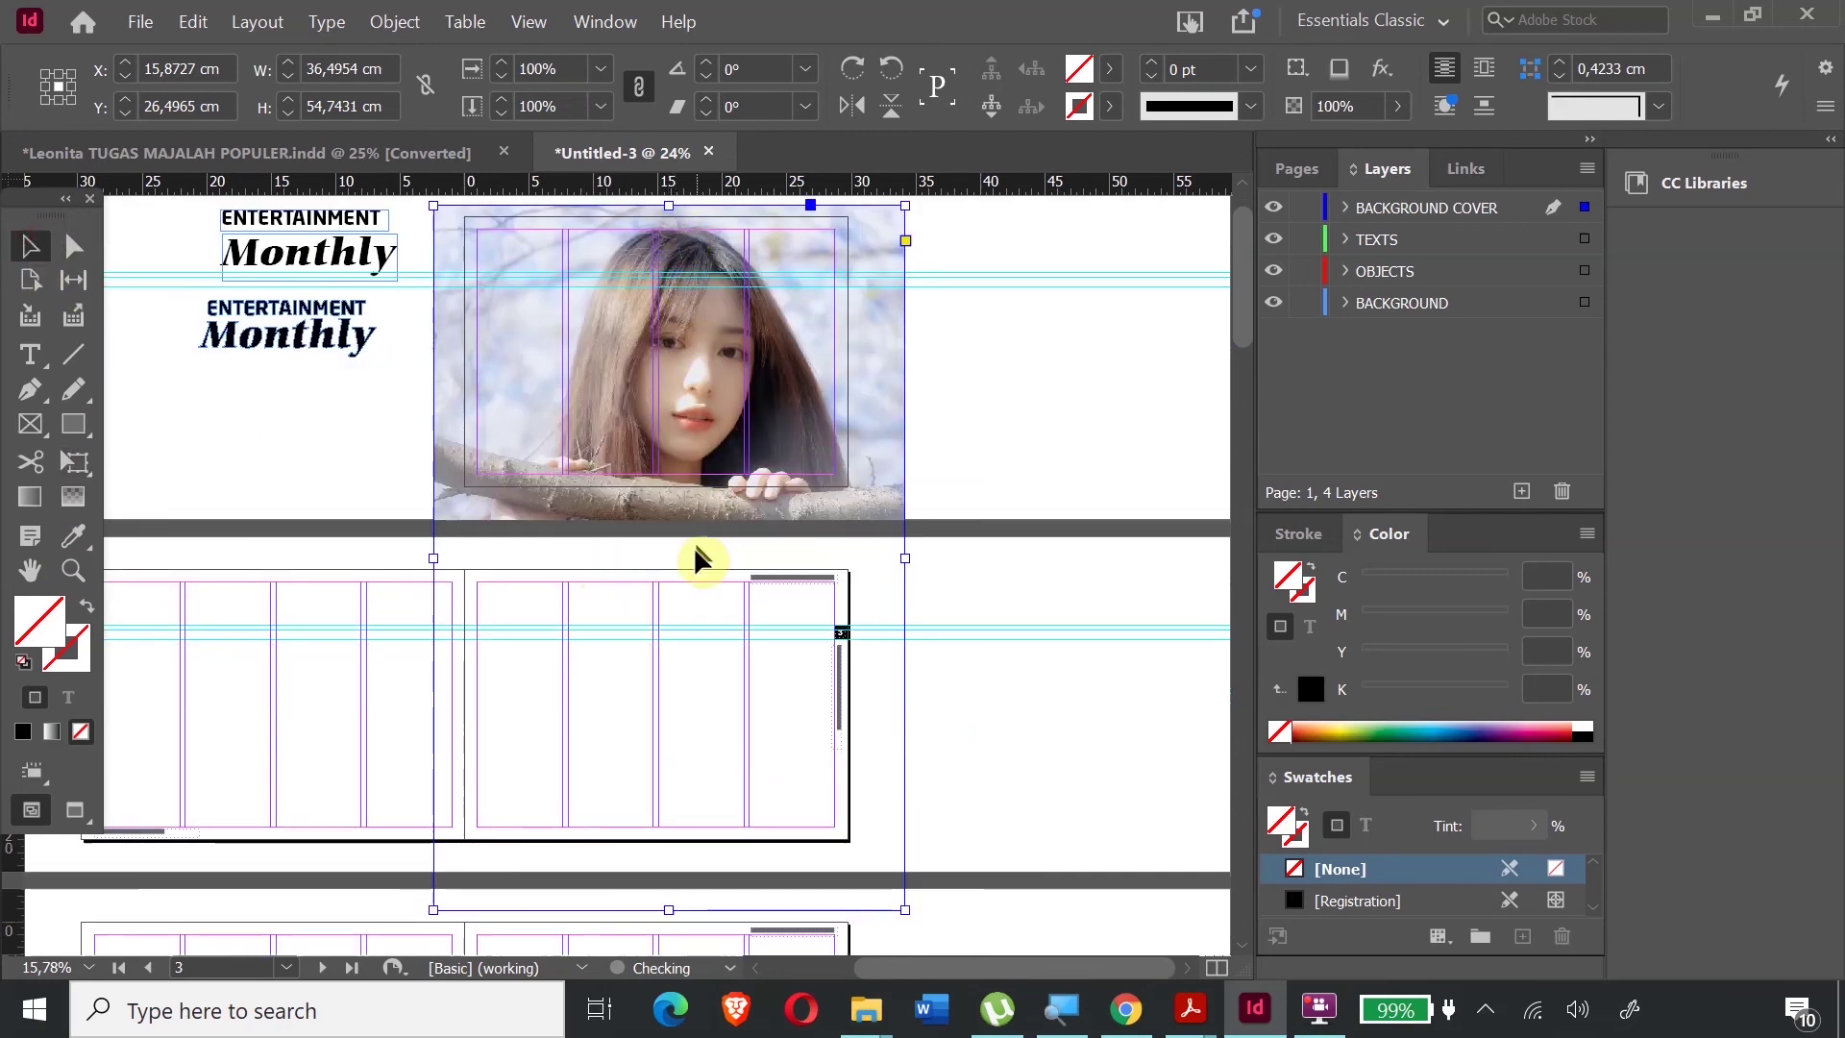
pyautogui.press('Down')
pyautogui.press('Down')
pyautogui.press('Down')
pyautogui.press('Down')
pyautogui.press('Down')
pyautogui.press('Down')
pyautogui.press('Down')
pyautogui.press('Down')
pyautogui.press('Down')
pyautogui.press('Down')
pyautogui.press('Down')
pyautogui.press('Down')
pyautogui.click(74, 460)
pyautogui.moveTo(433, 916); pyautogui.dragTo(456, 883)
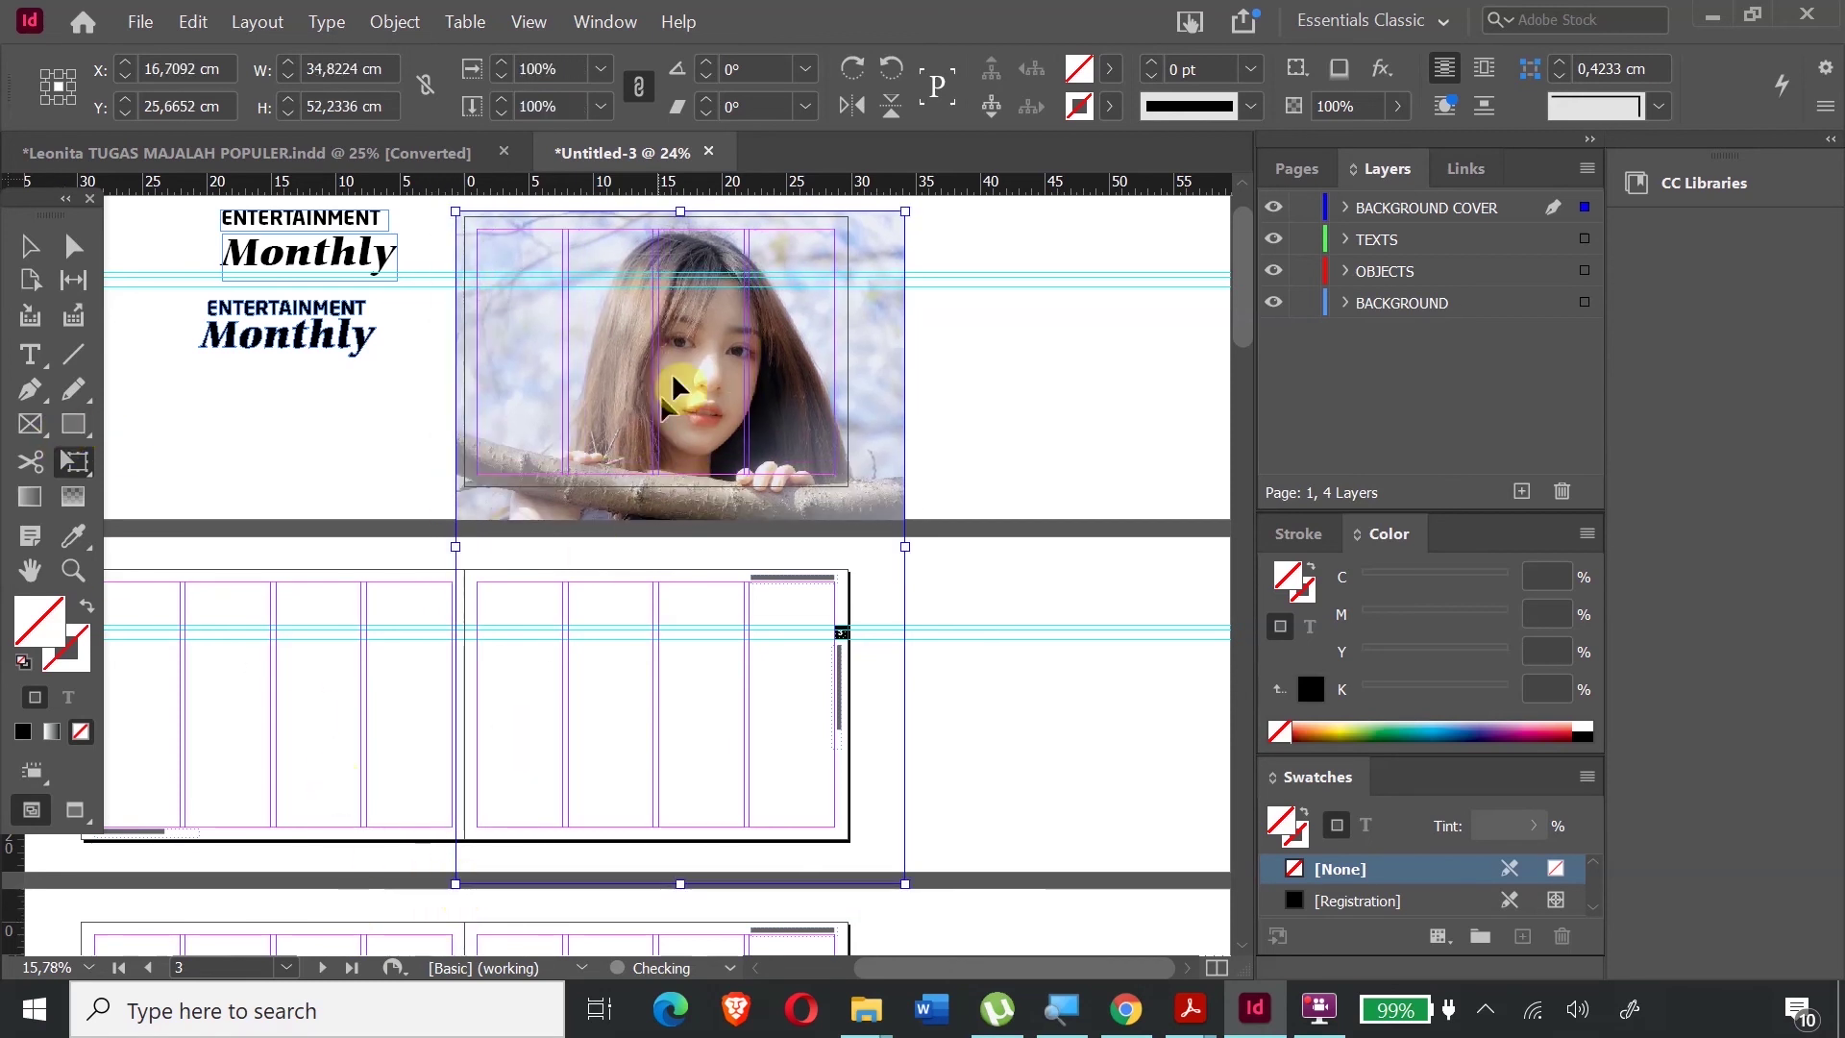
pyautogui.moveTo(714, 330); pyautogui.dragTo(712, 330)
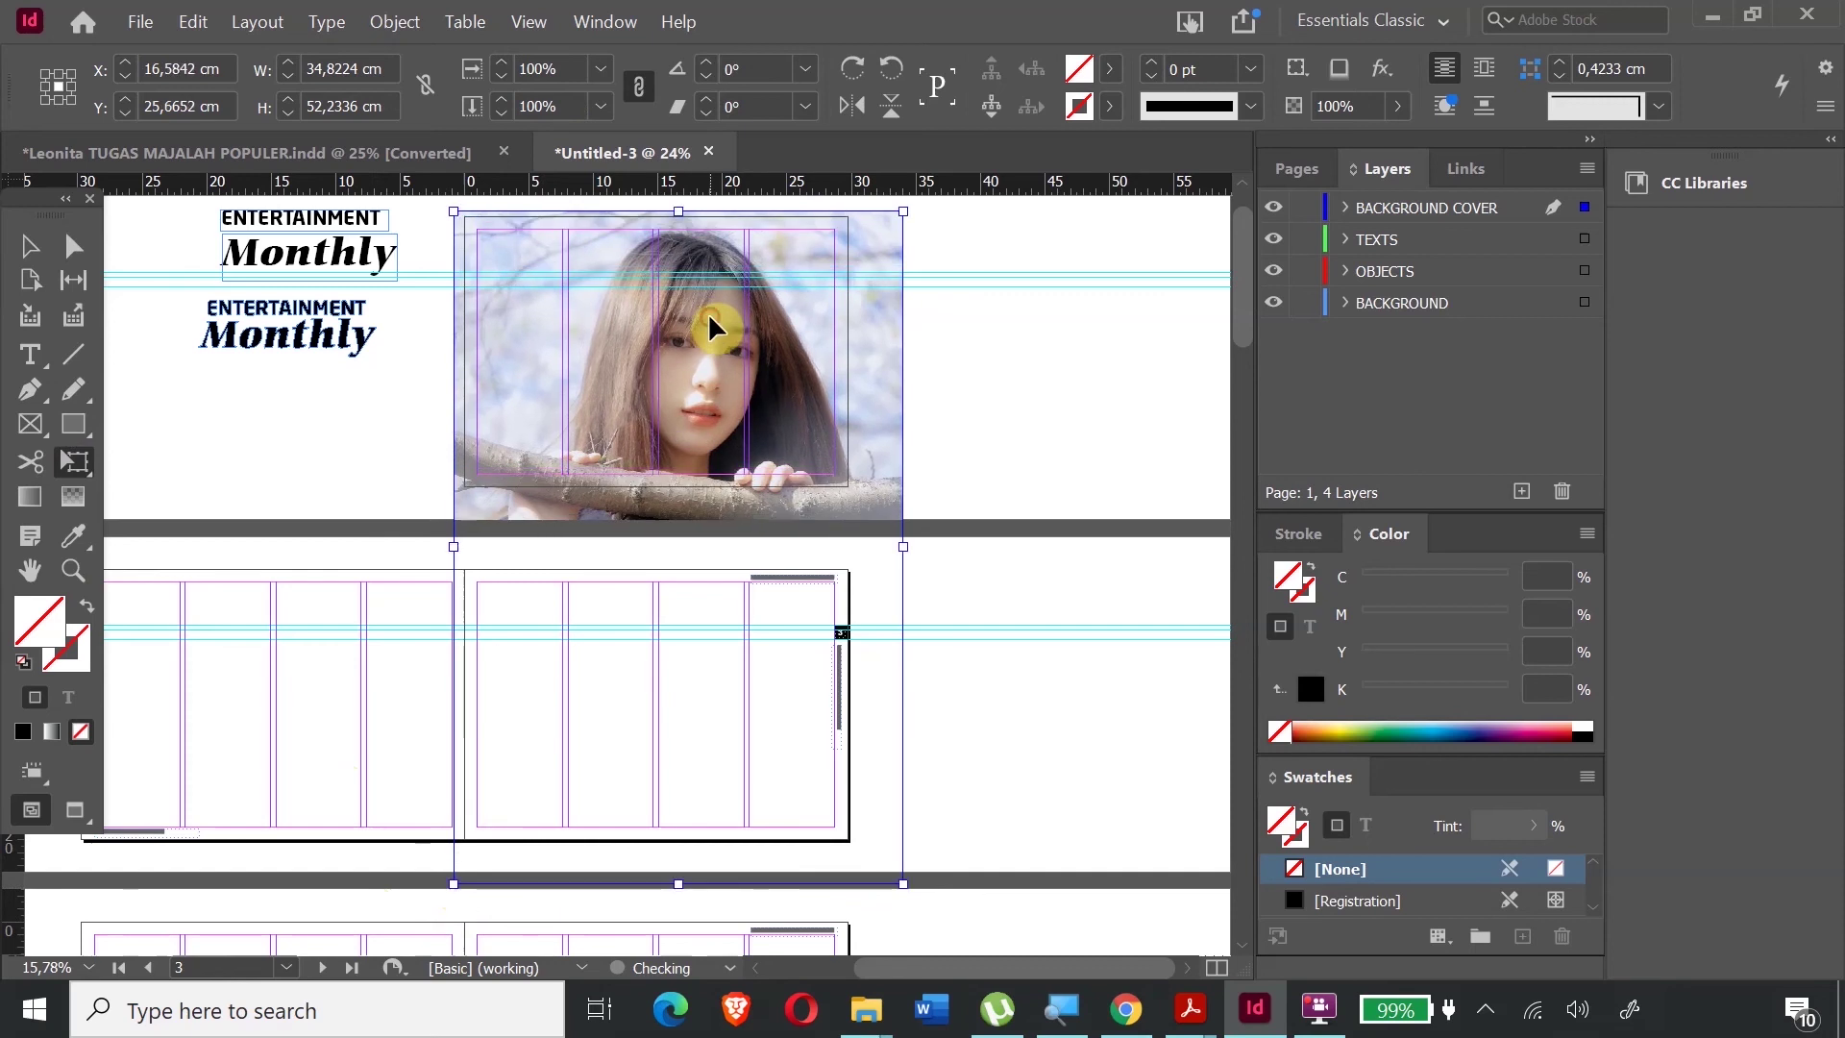
pyautogui.click(30, 246)
pyautogui.click(1066, 395)
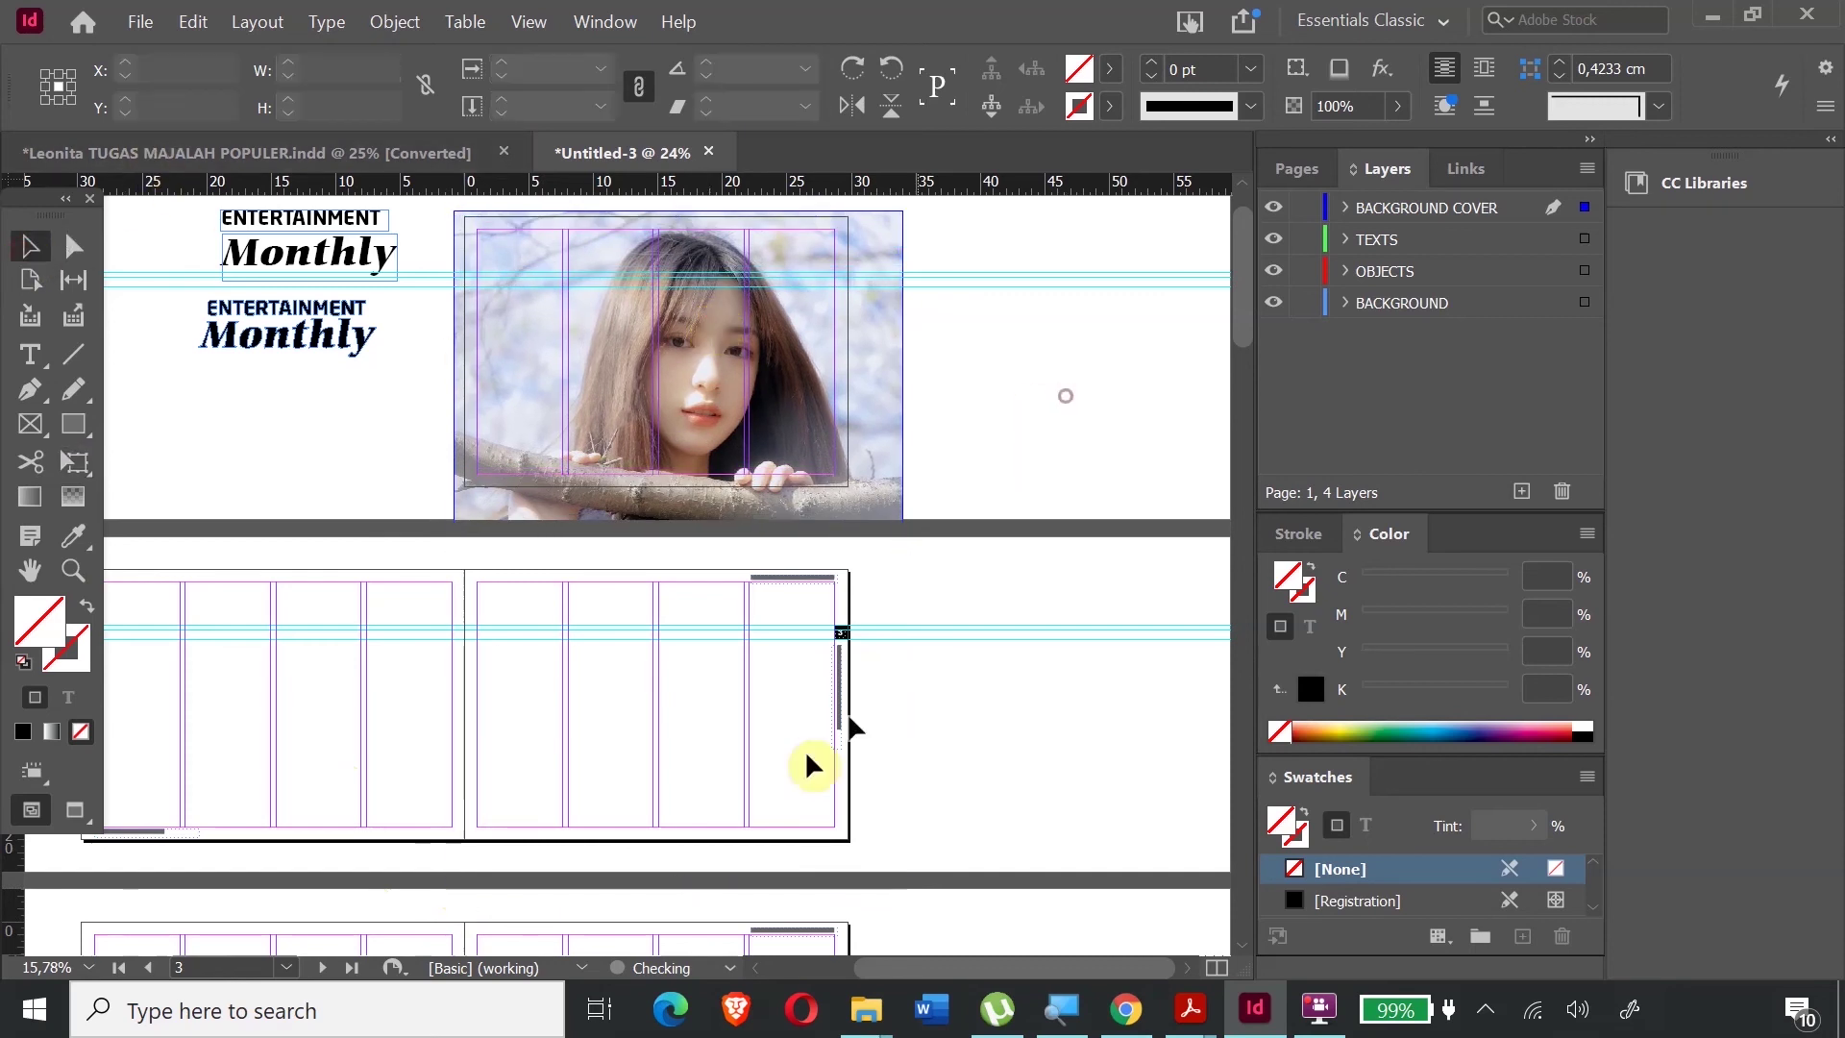
pyautogui.click(683, 365)
pyautogui.moveTo(677, 884); pyautogui.dragTo(716, 507)
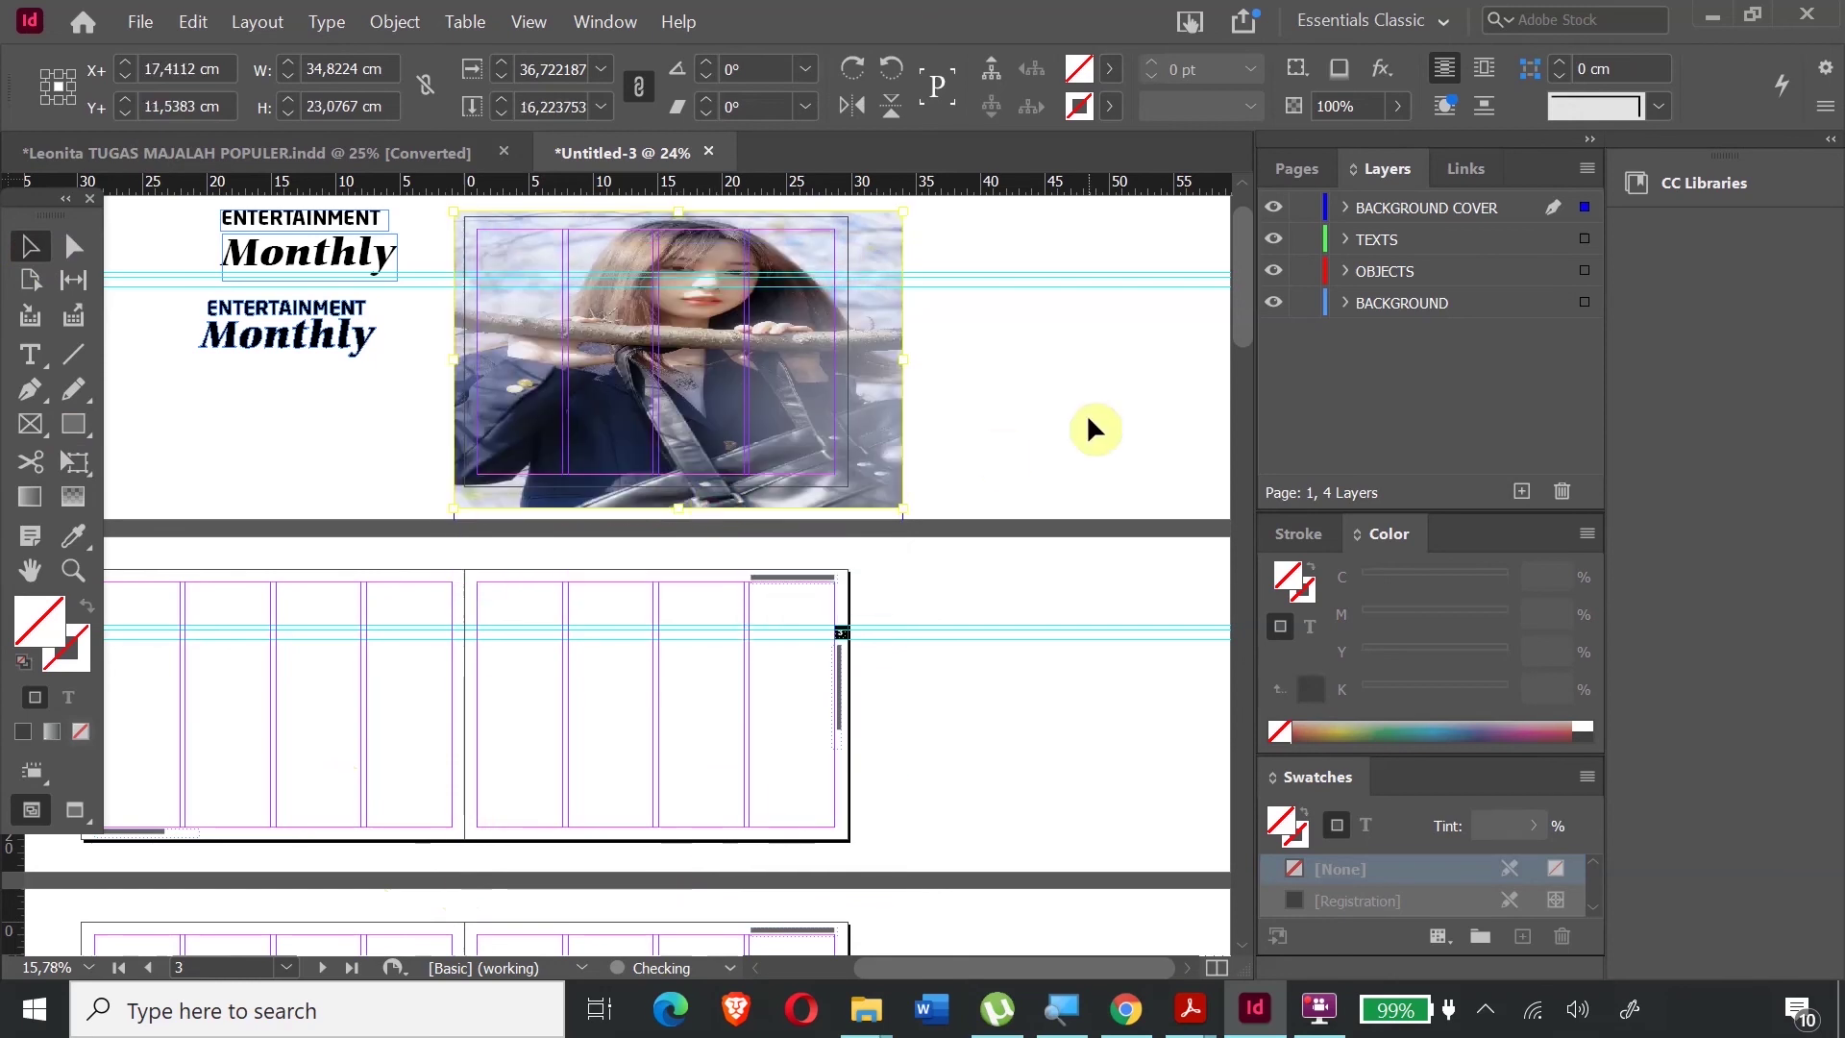
pyautogui.hotkey('ctrl', 'z')
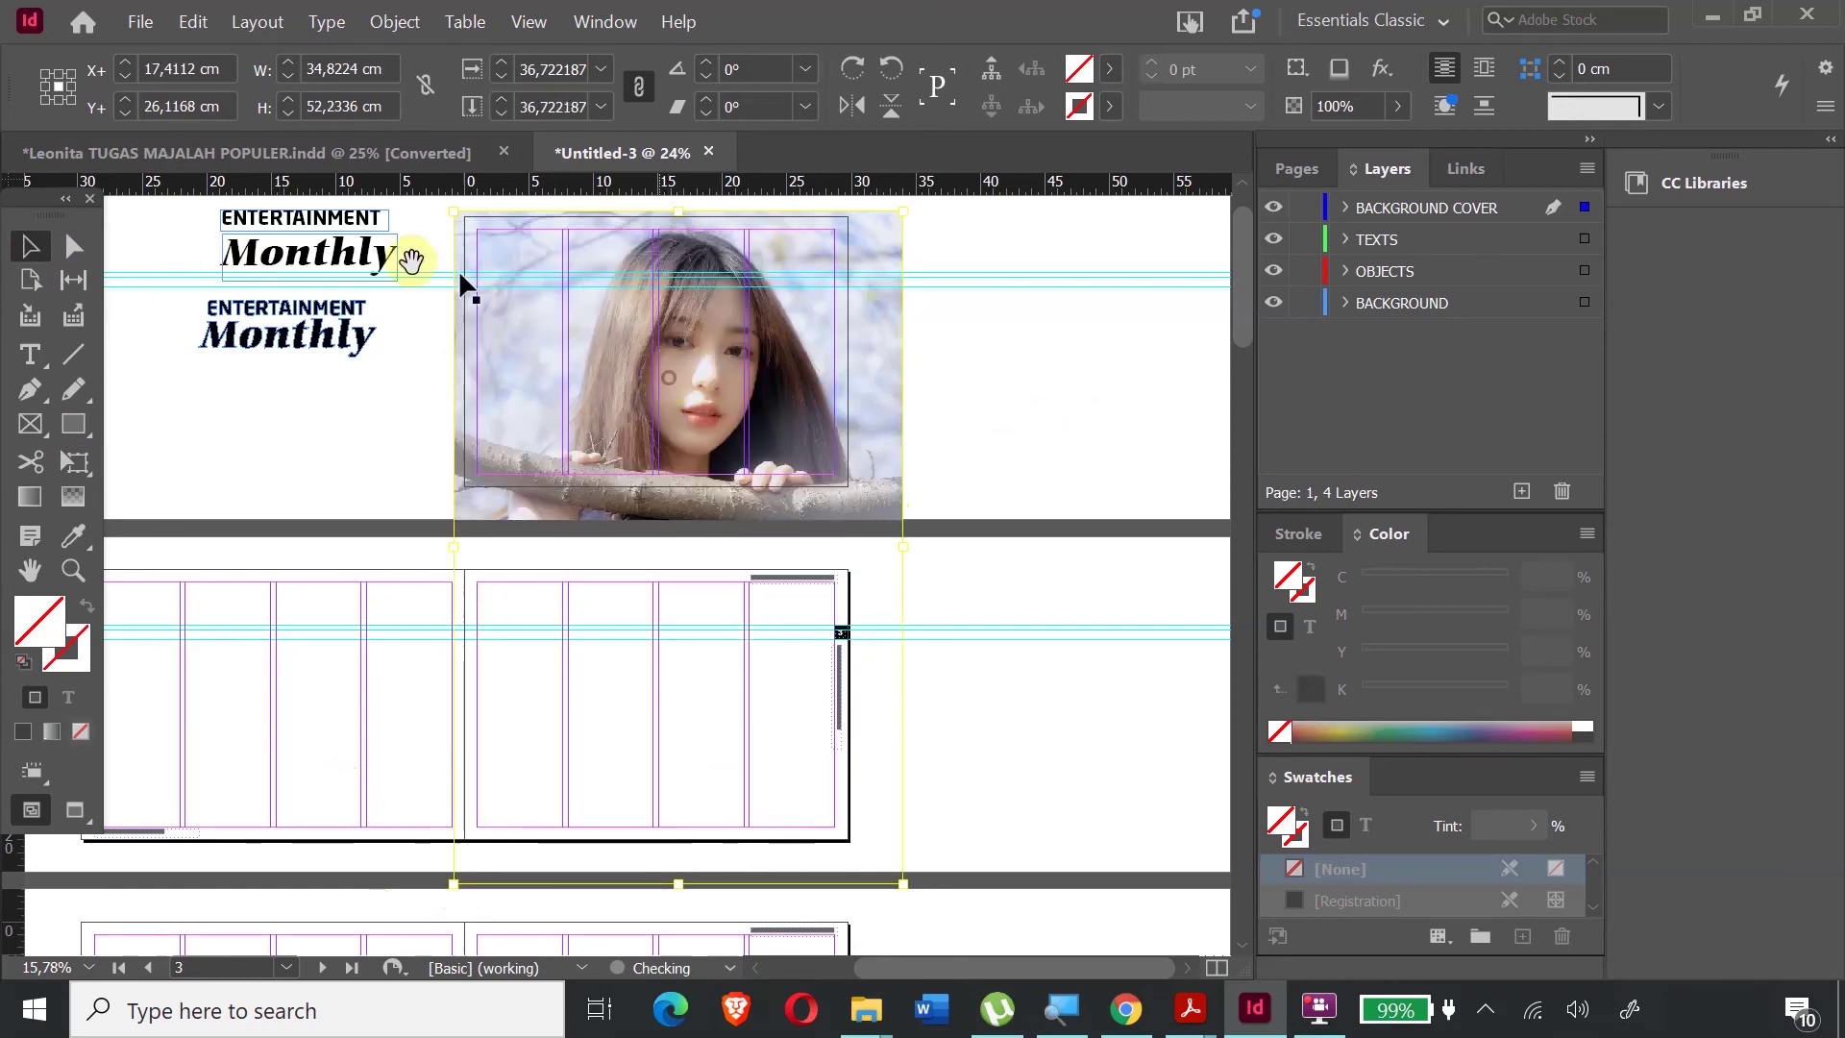
# - Crop the photo frame to about 22.8 cm high and trim its right edge closer to page 1
pyautogui.click(35, 250)
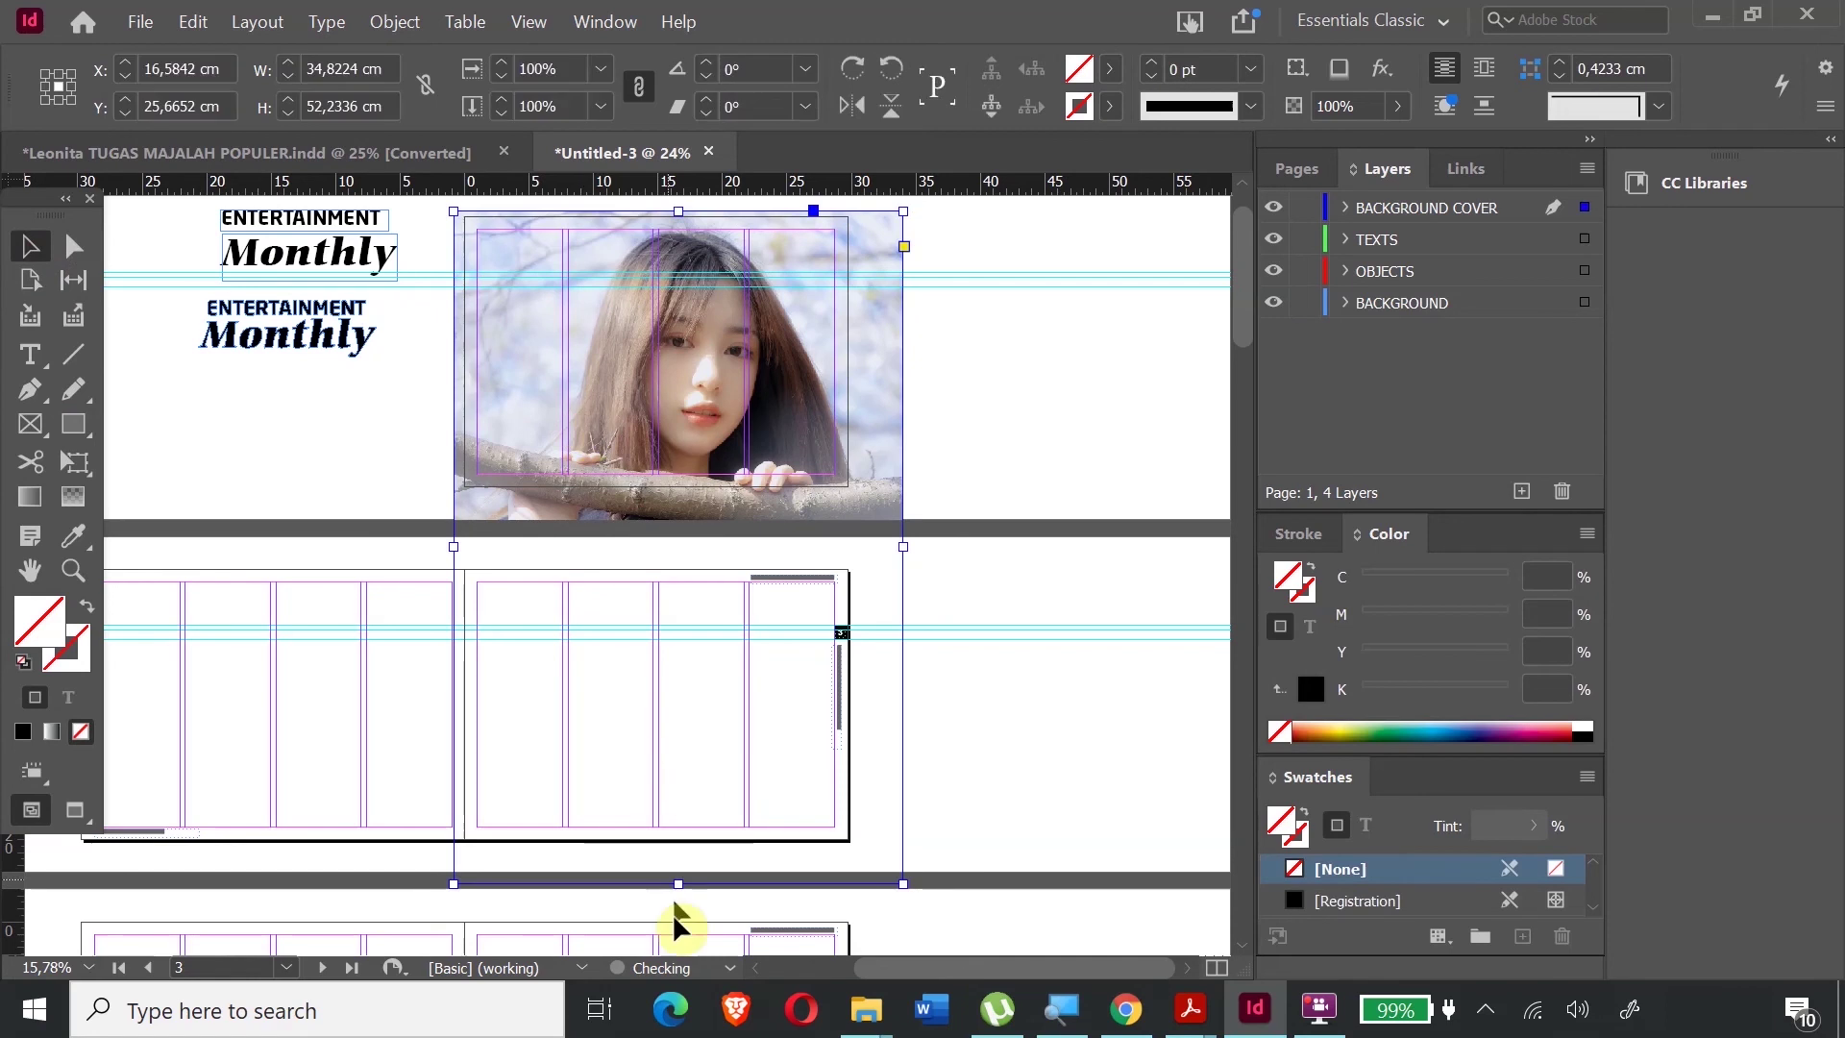
pyautogui.moveTo(679, 884); pyautogui.dragTo(679, 506)
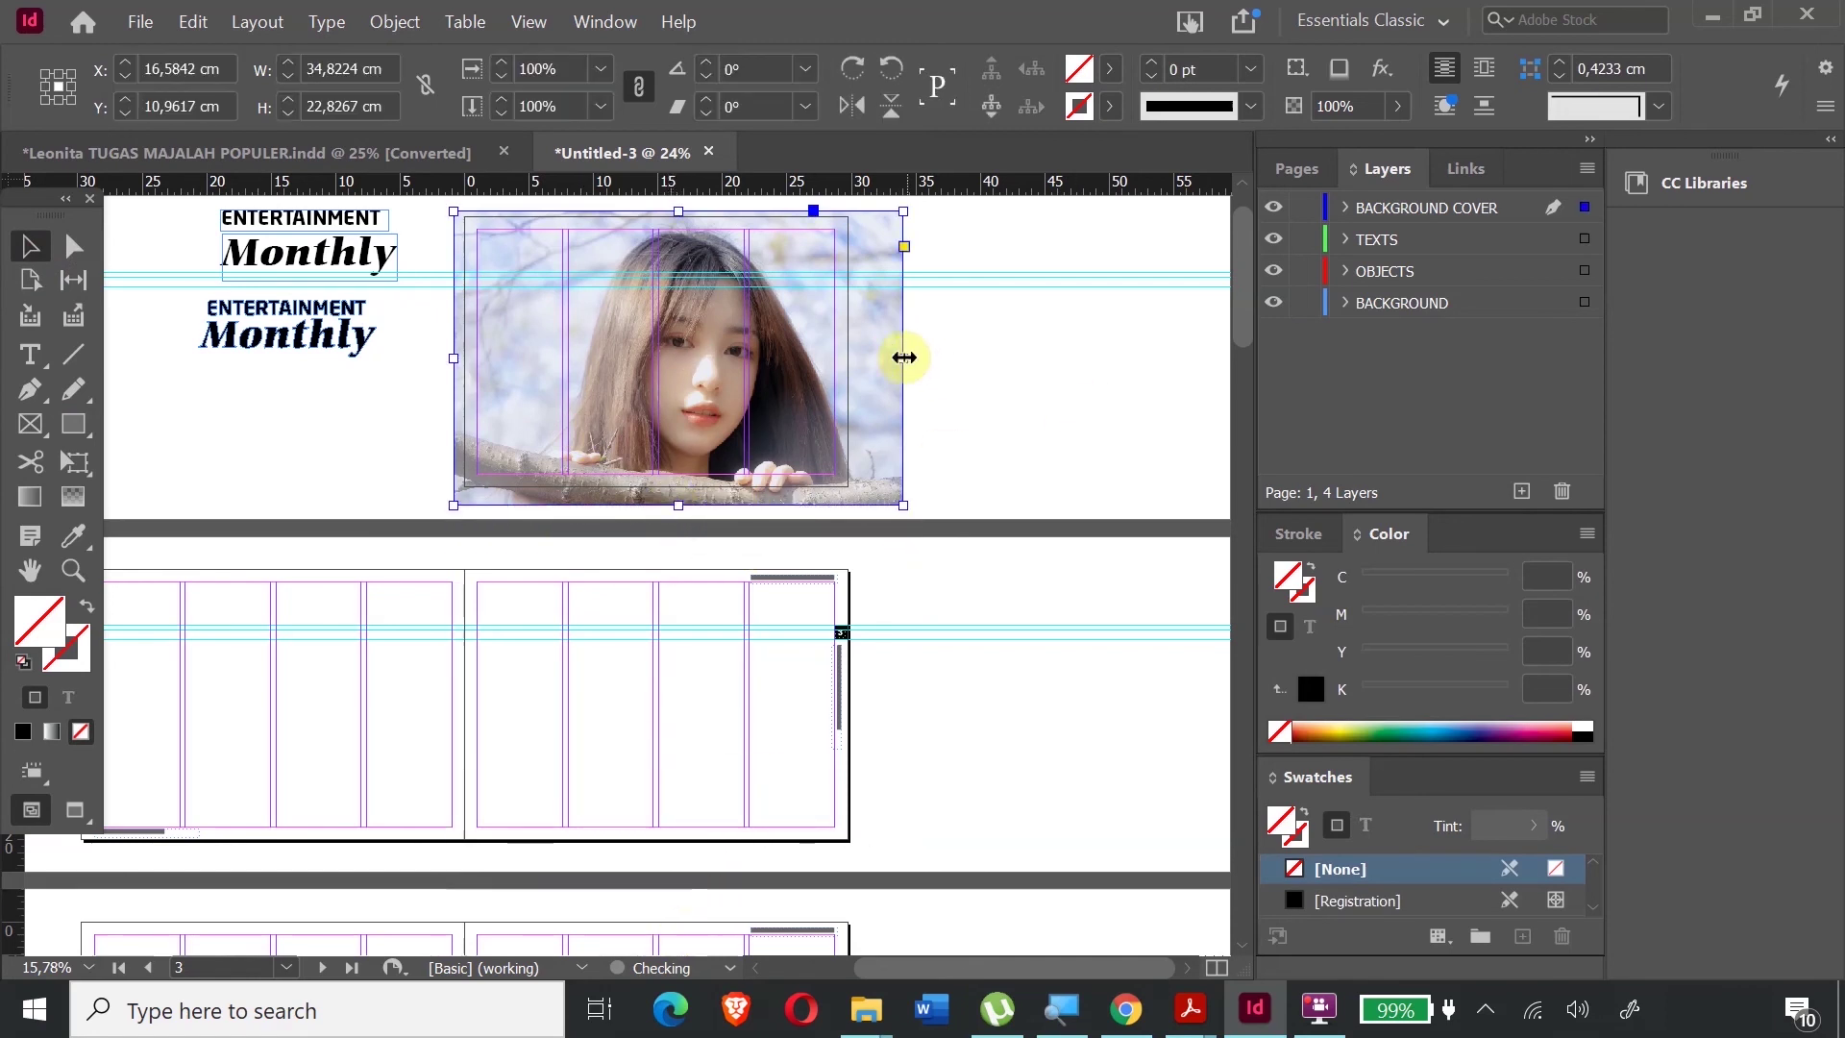
pyautogui.moveTo(903, 361); pyautogui.dragTo(876, 361)
pyautogui.click(1062, 418)
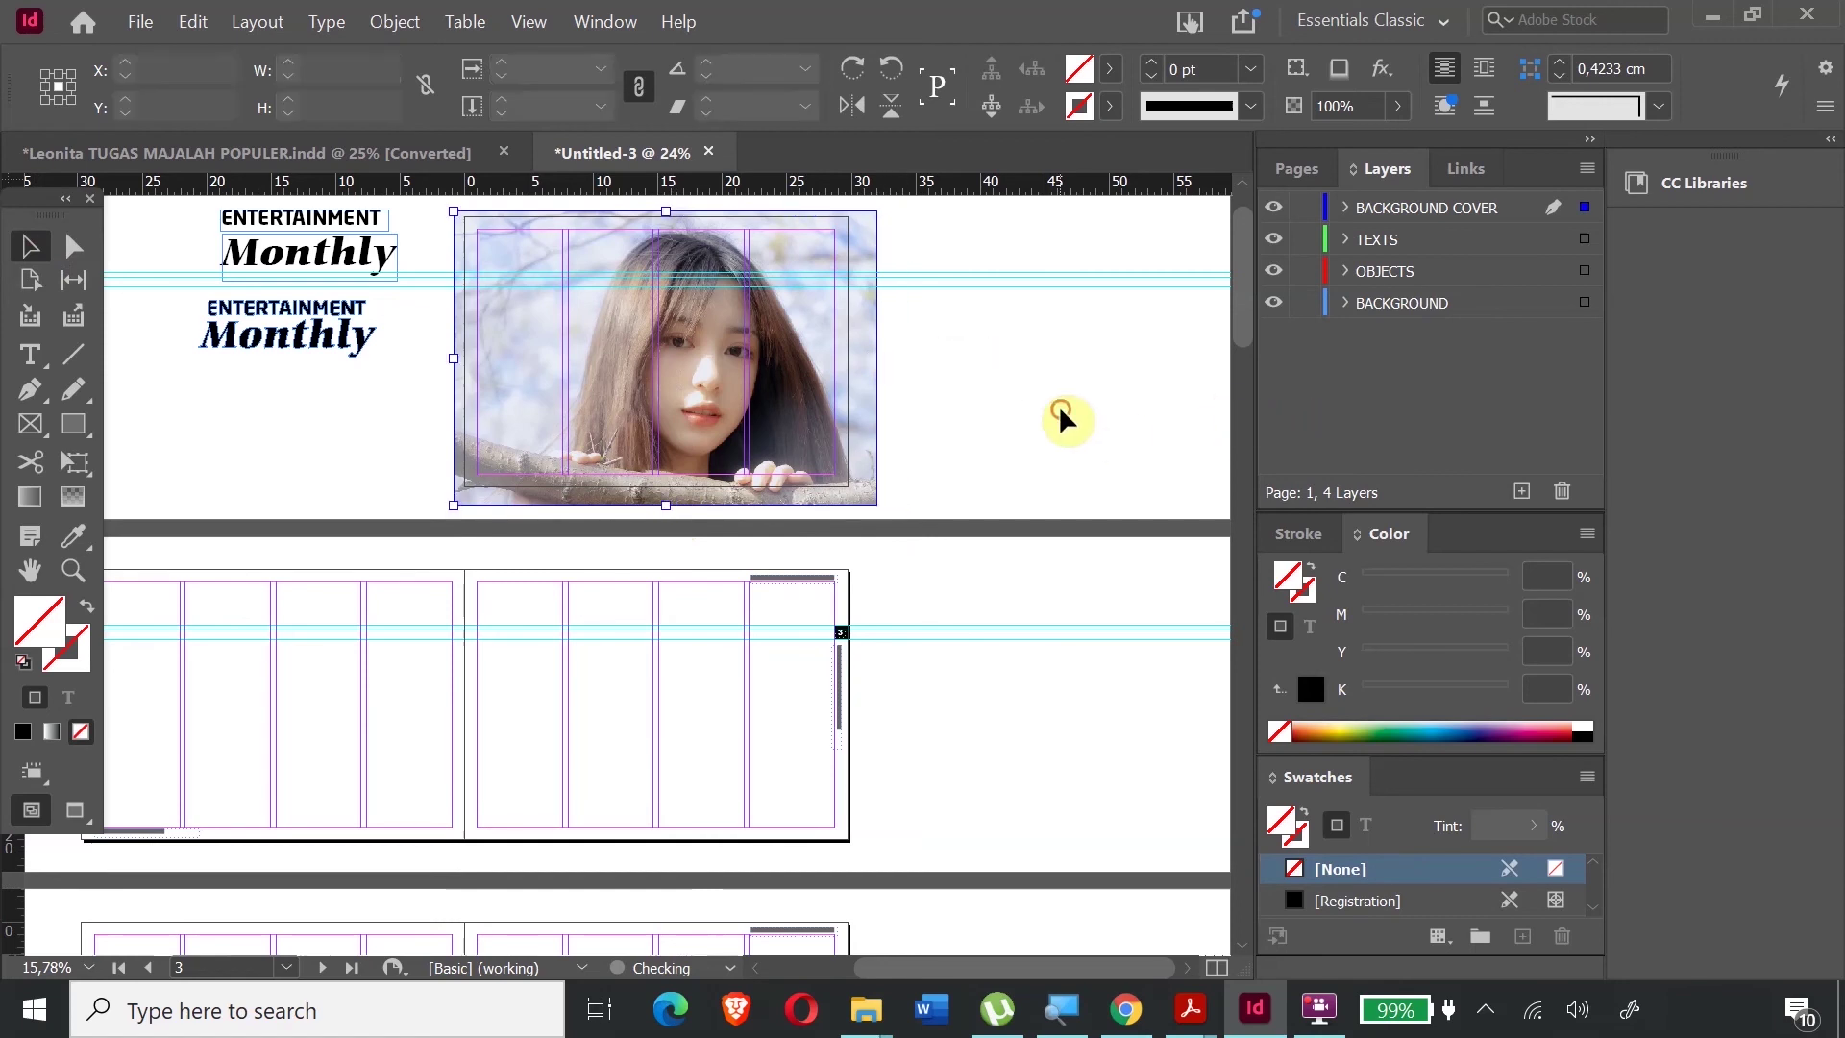
# - Create a new layer above BACKGROUND COVER and name it OBJECTS COVER
pyautogui.click(1413, 217)
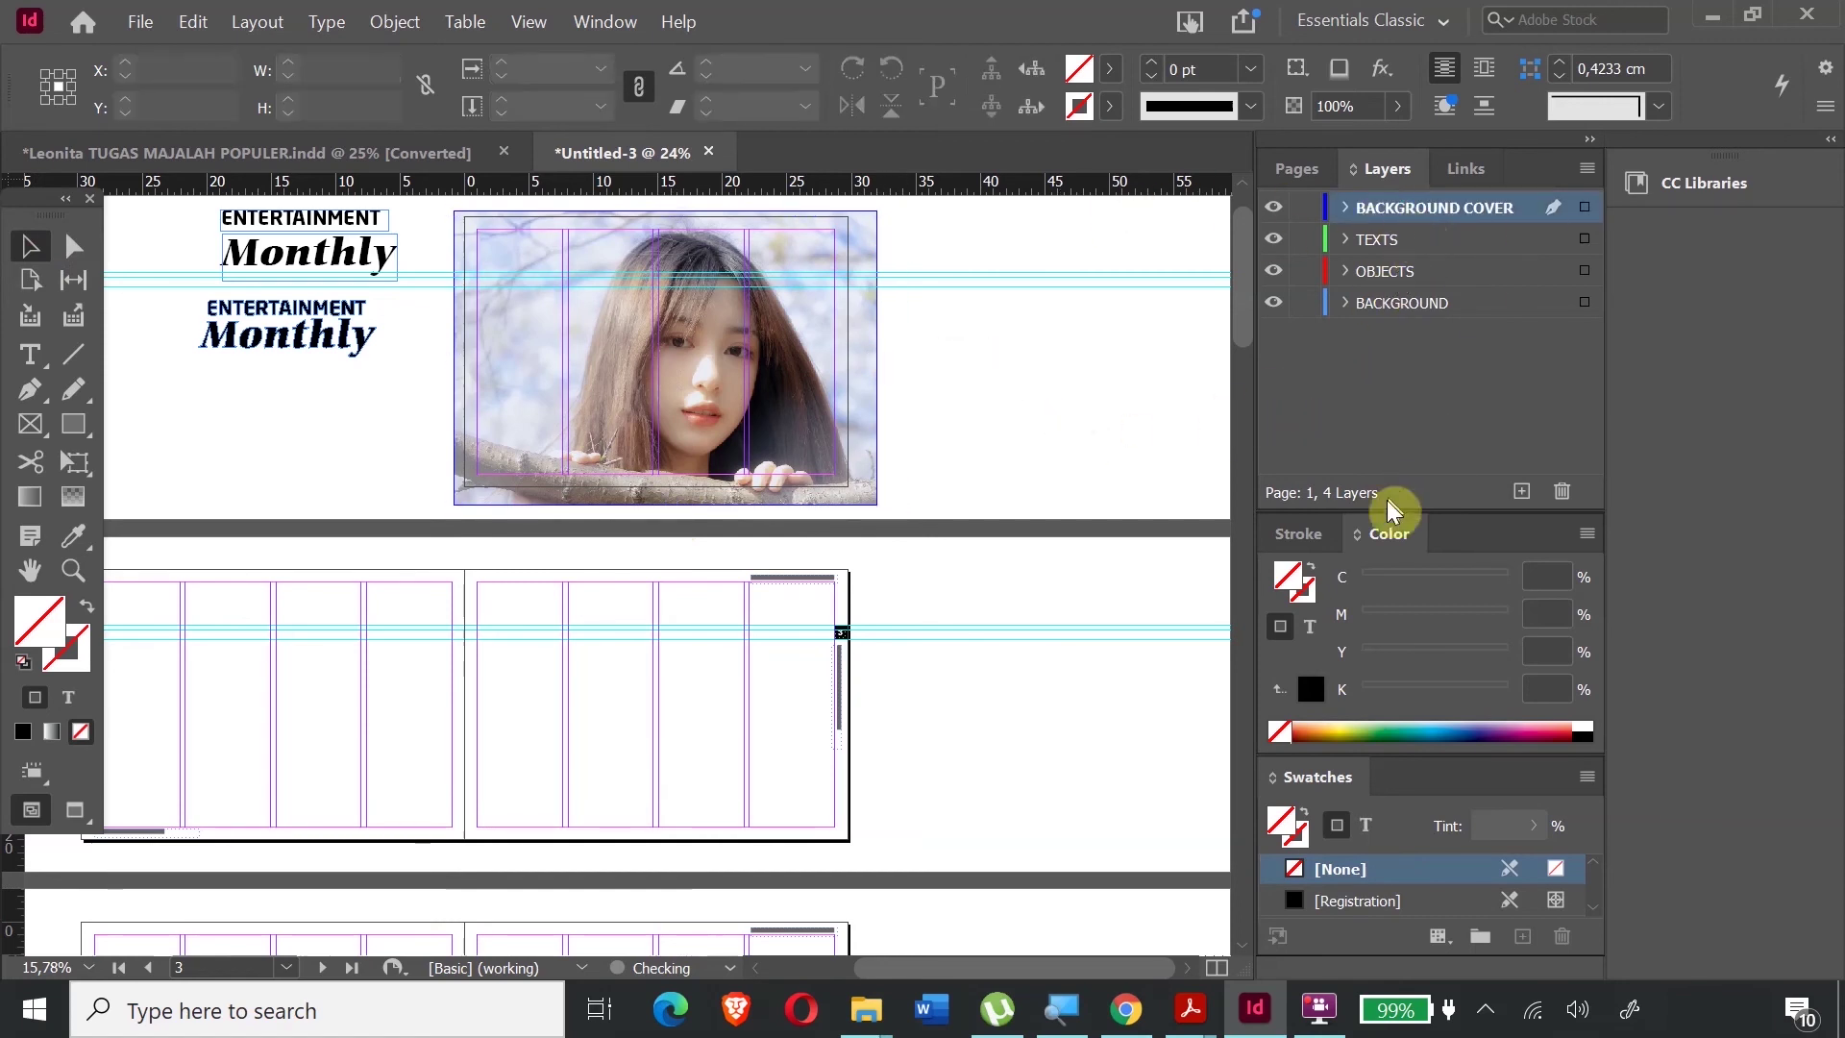
pyautogui.click(1522, 492)
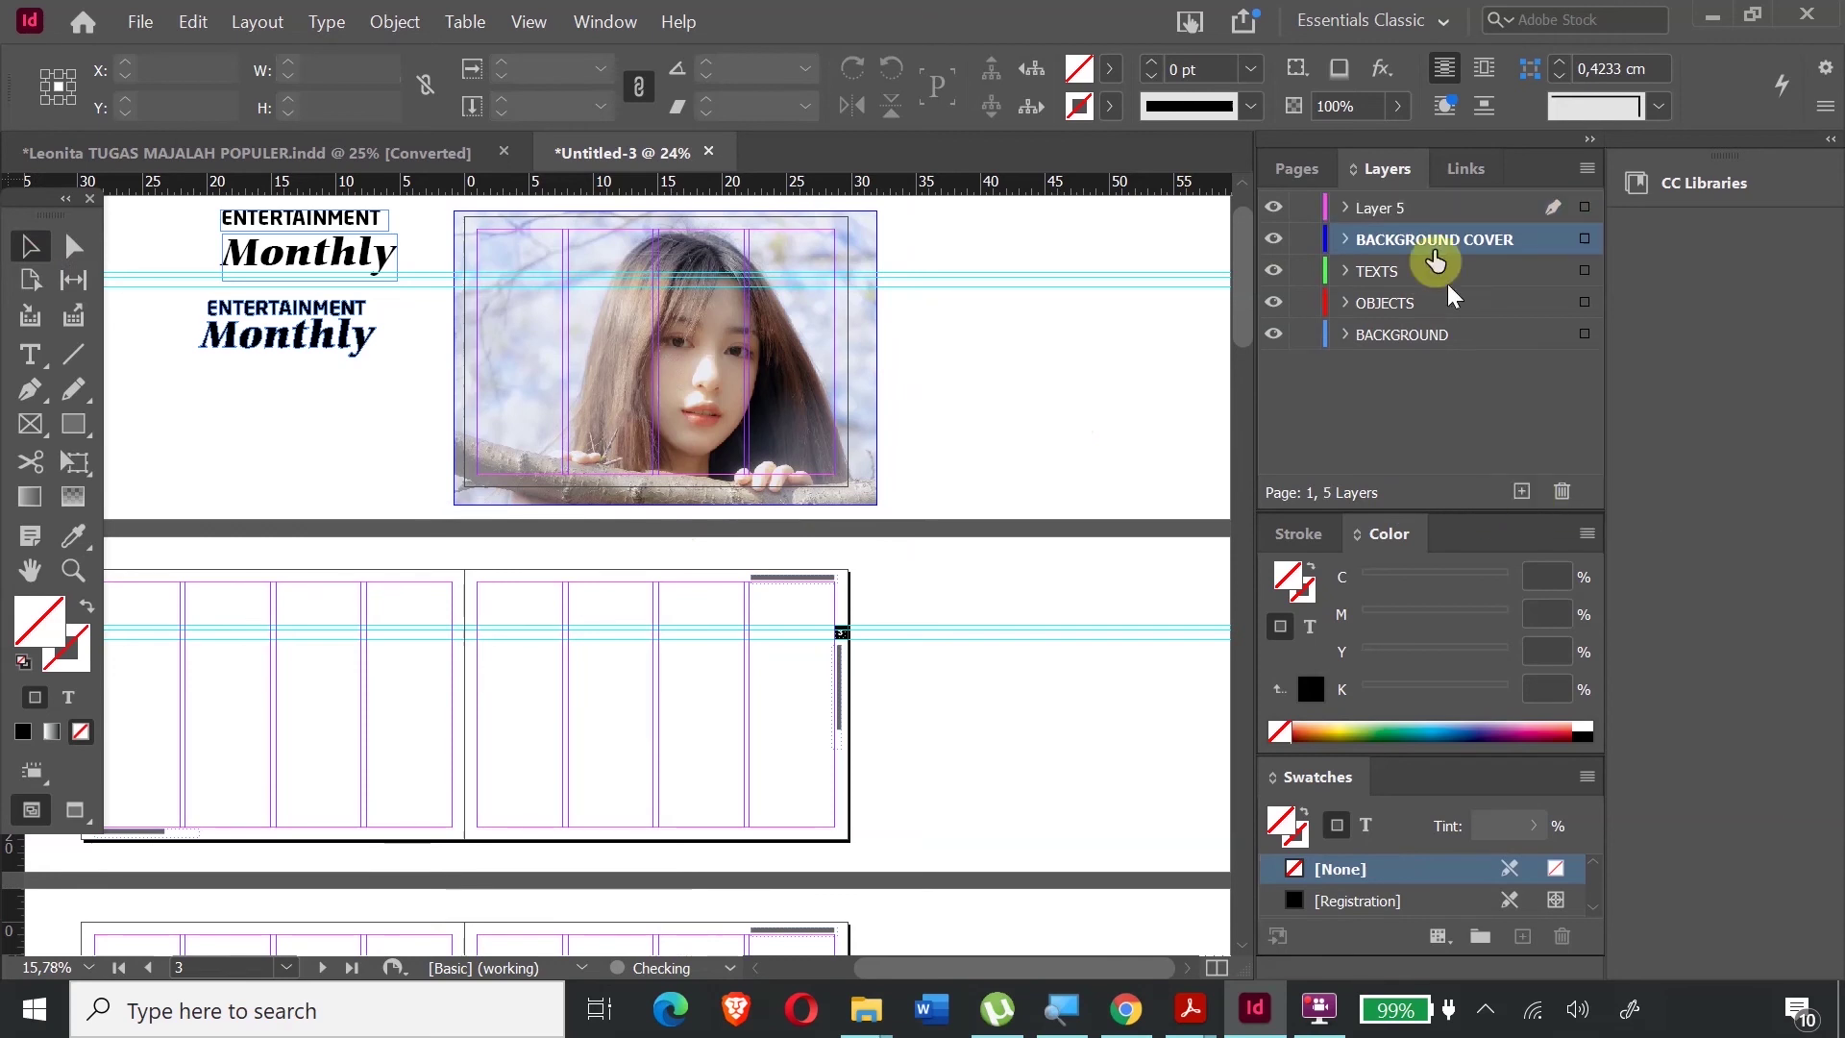
pyautogui.doubleClick(1391, 212)
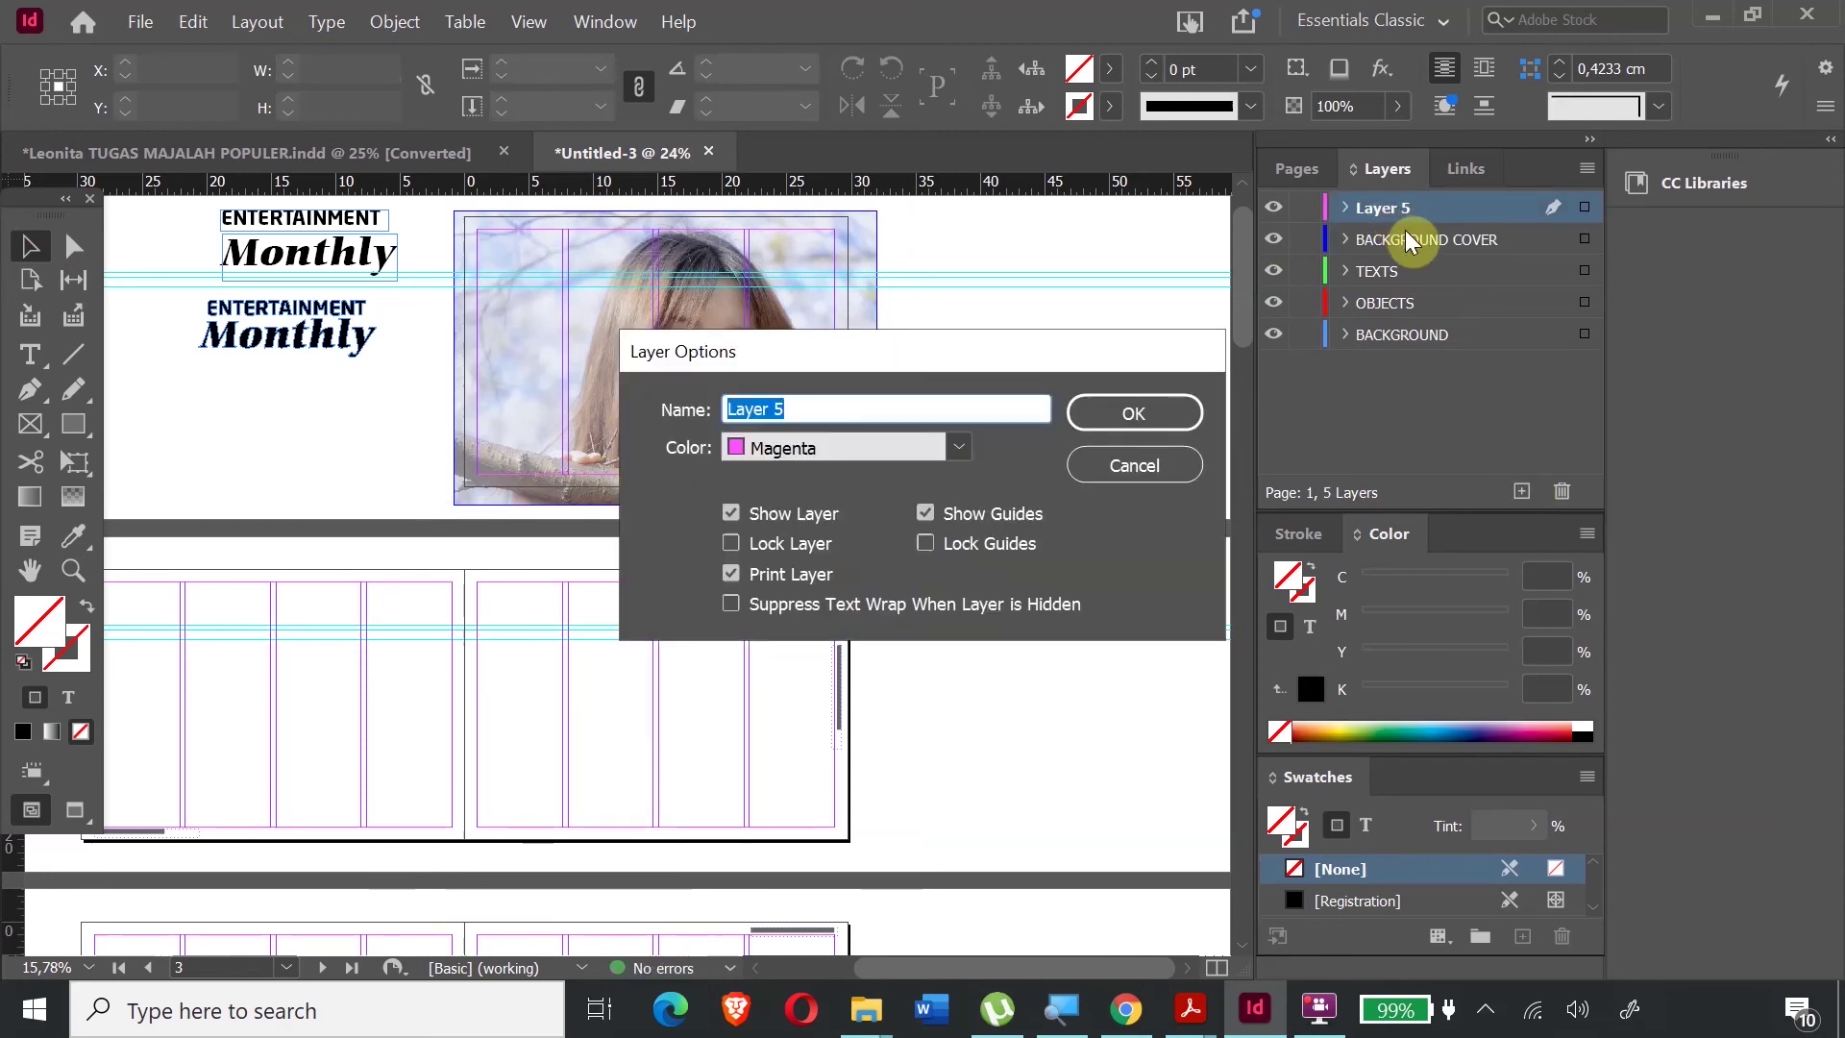
pyautogui.write('TEXT C')
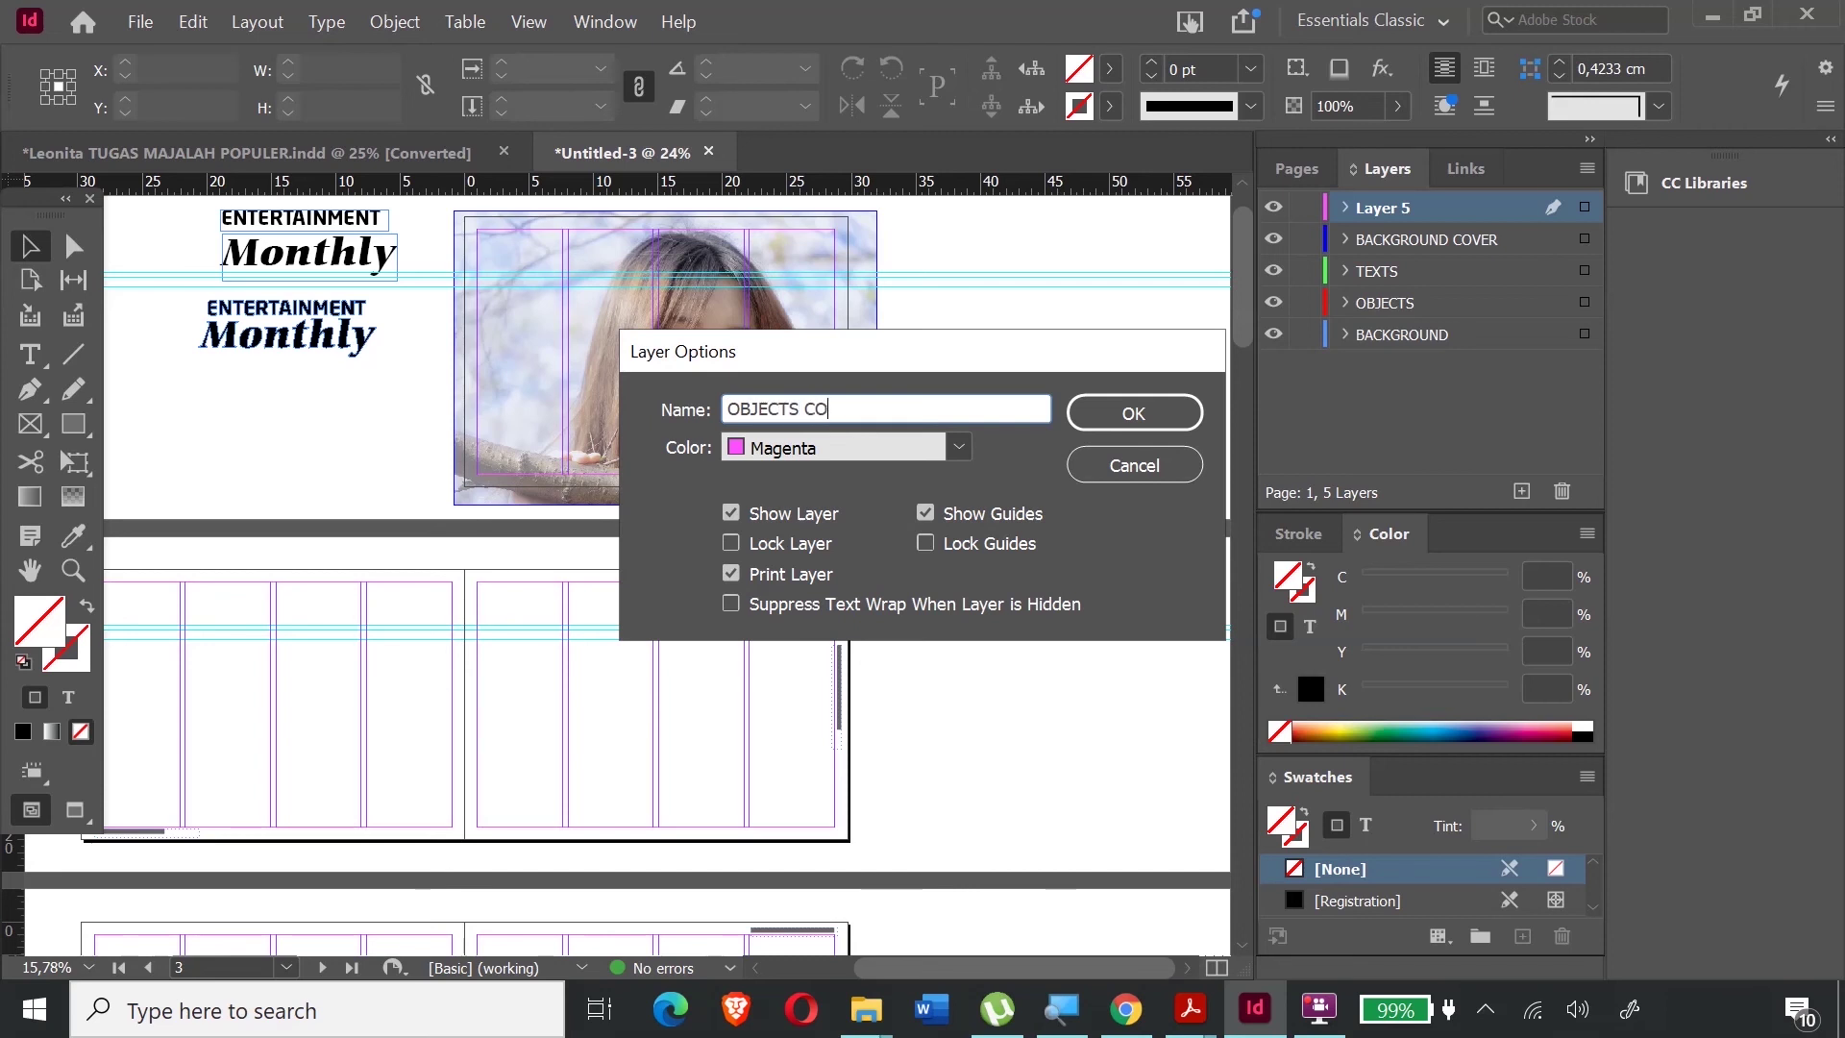
pyautogui.click(1134, 413)
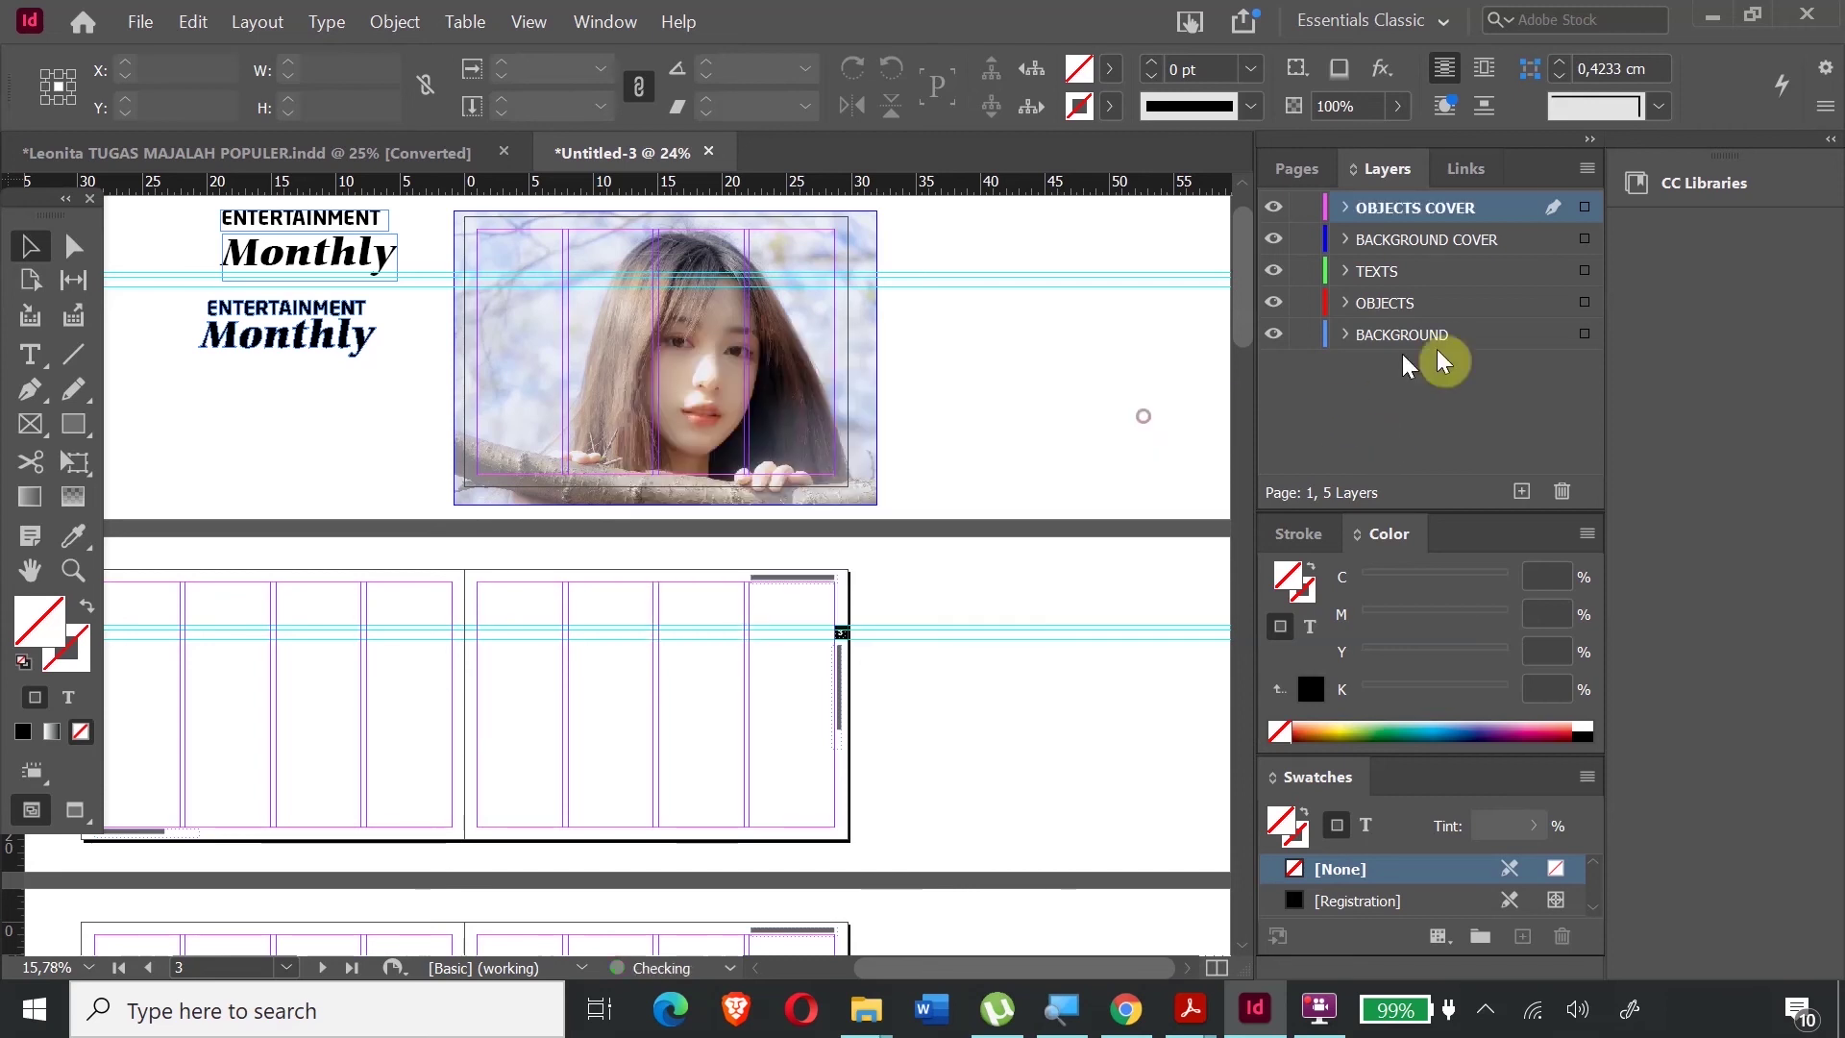
# - Create a new layer above OBJECTS COVER and name it TEXTS COVER
pyautogui.click(1520, 492)
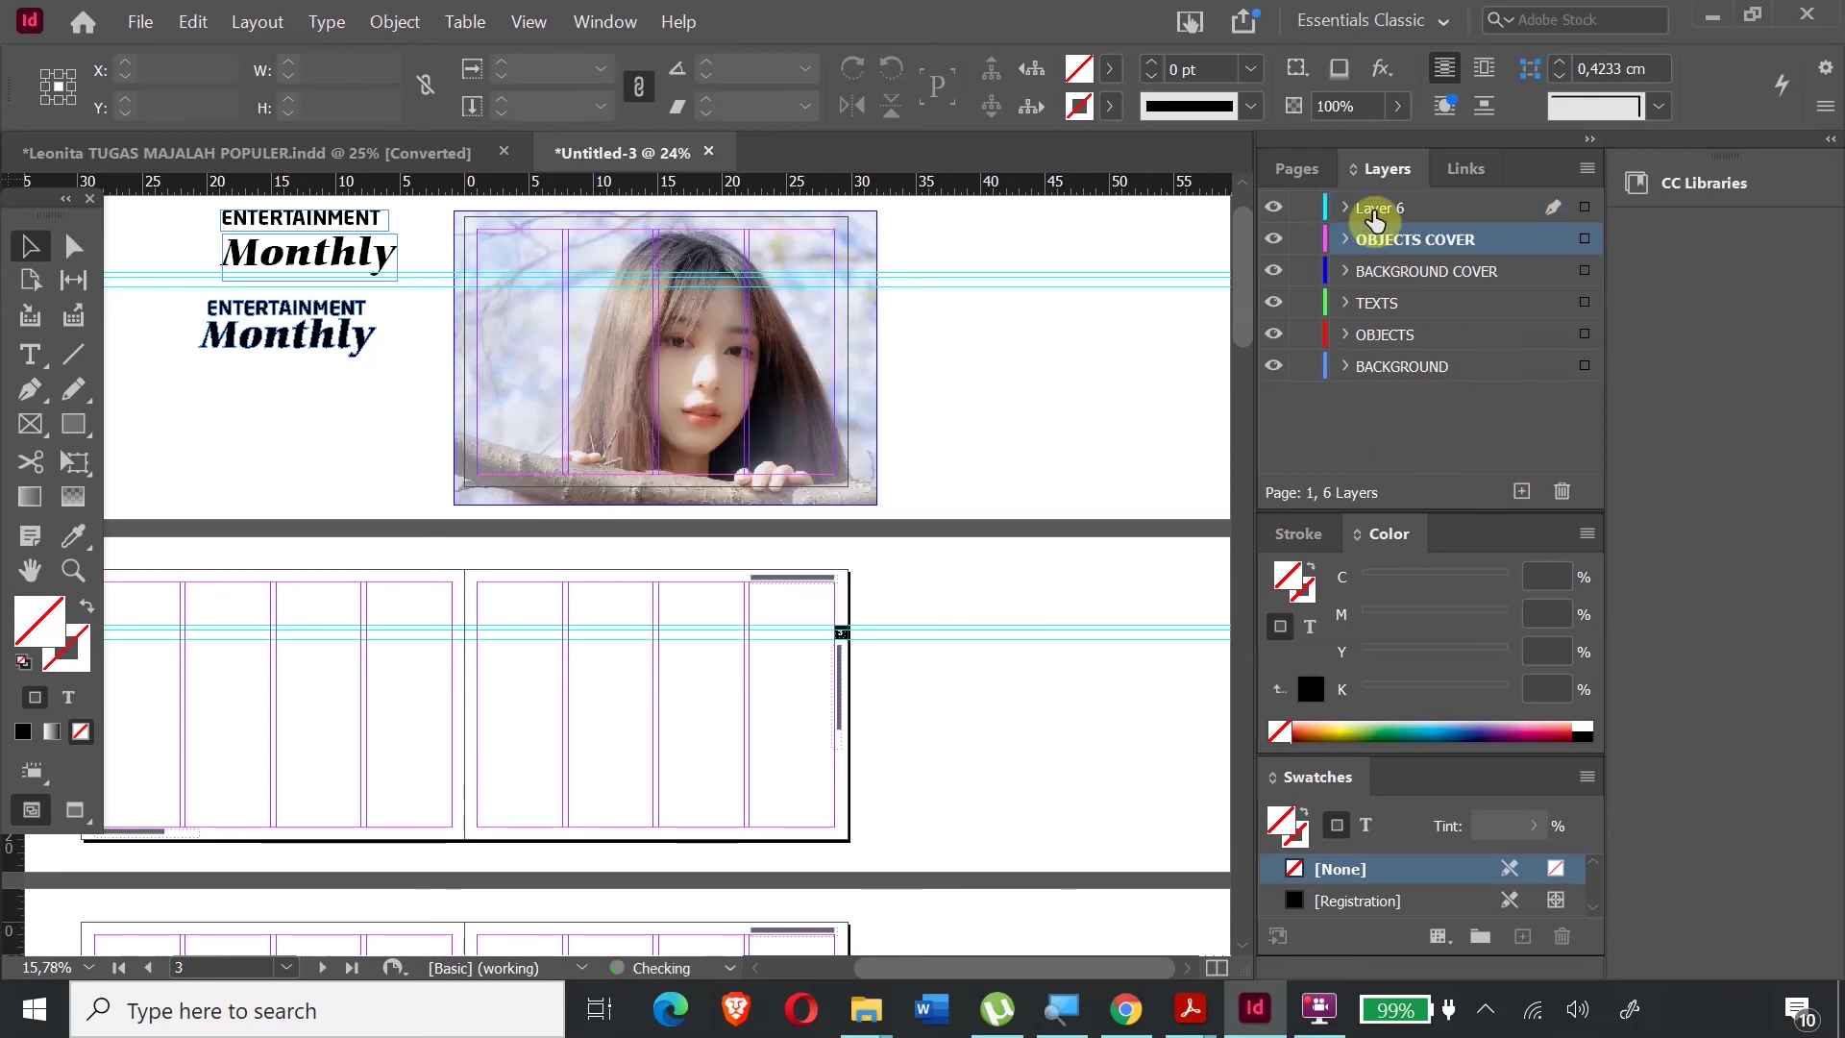
pyautogui.doubleClick(1376, 213)
pyautogui.write('TEXT COVER')
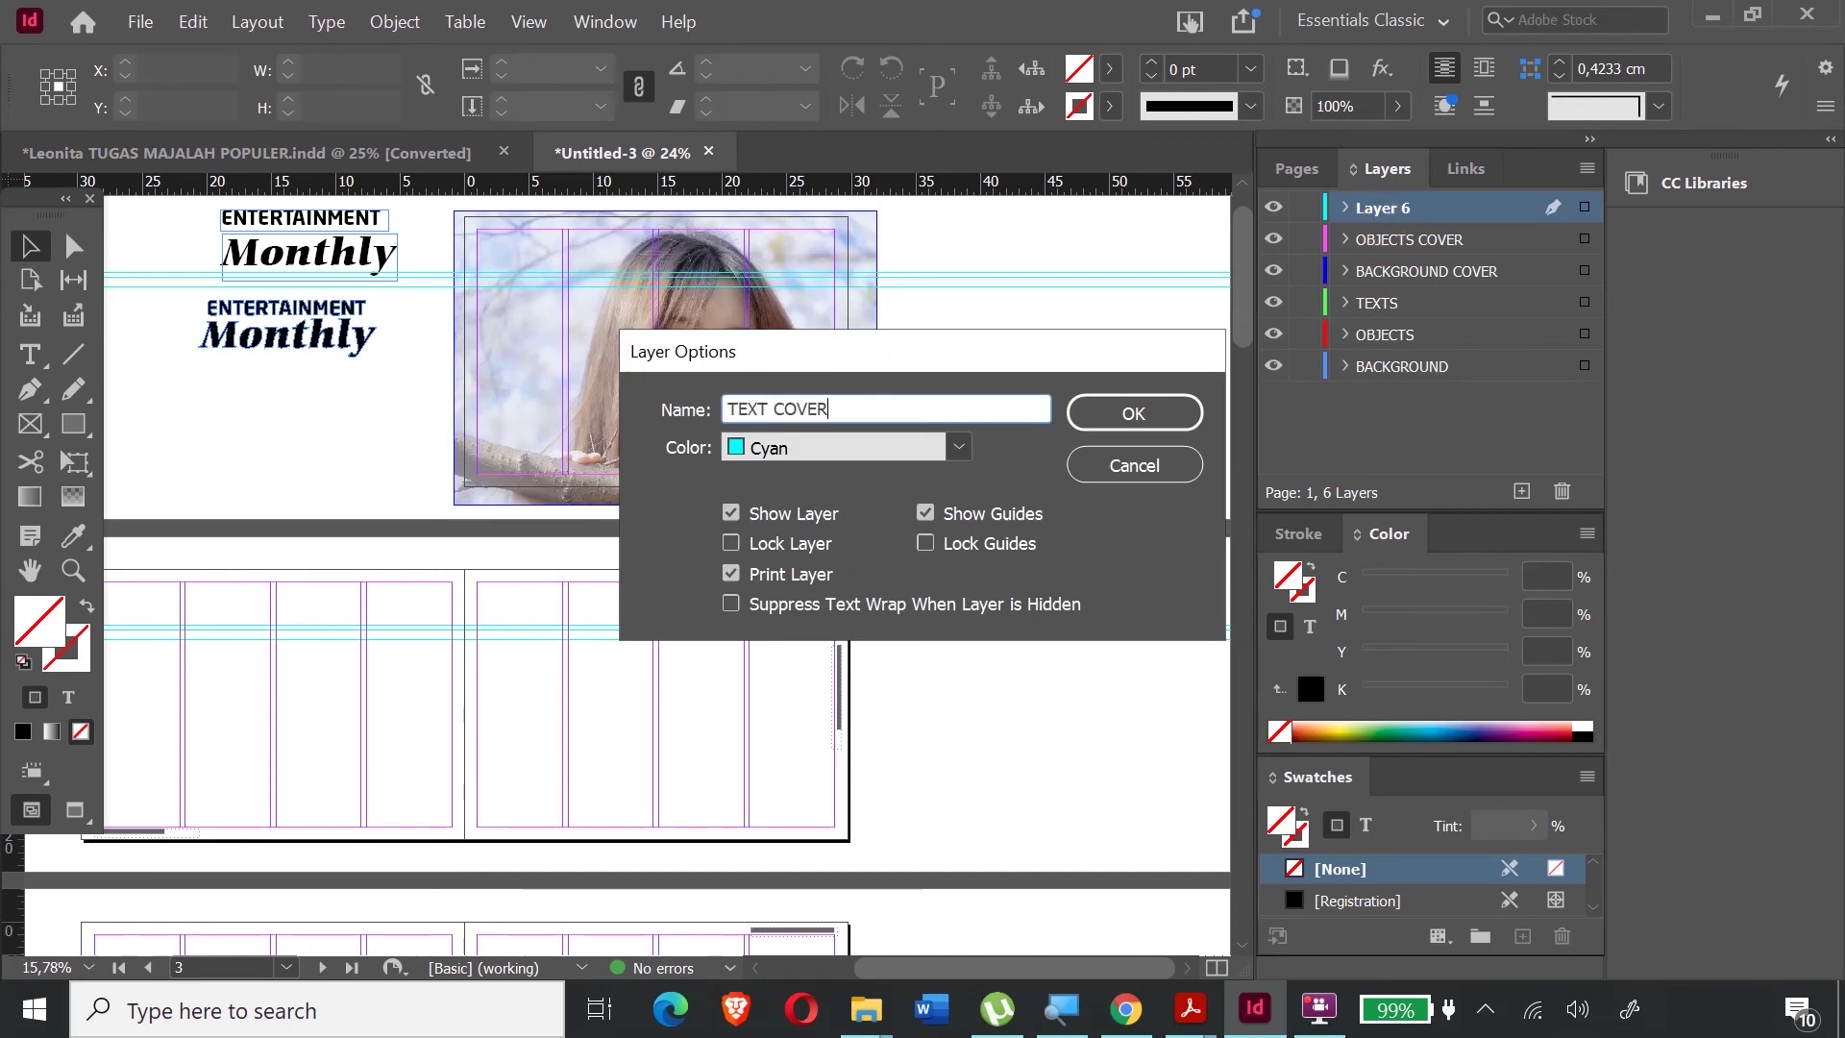
pyautogui.click(741, 409)
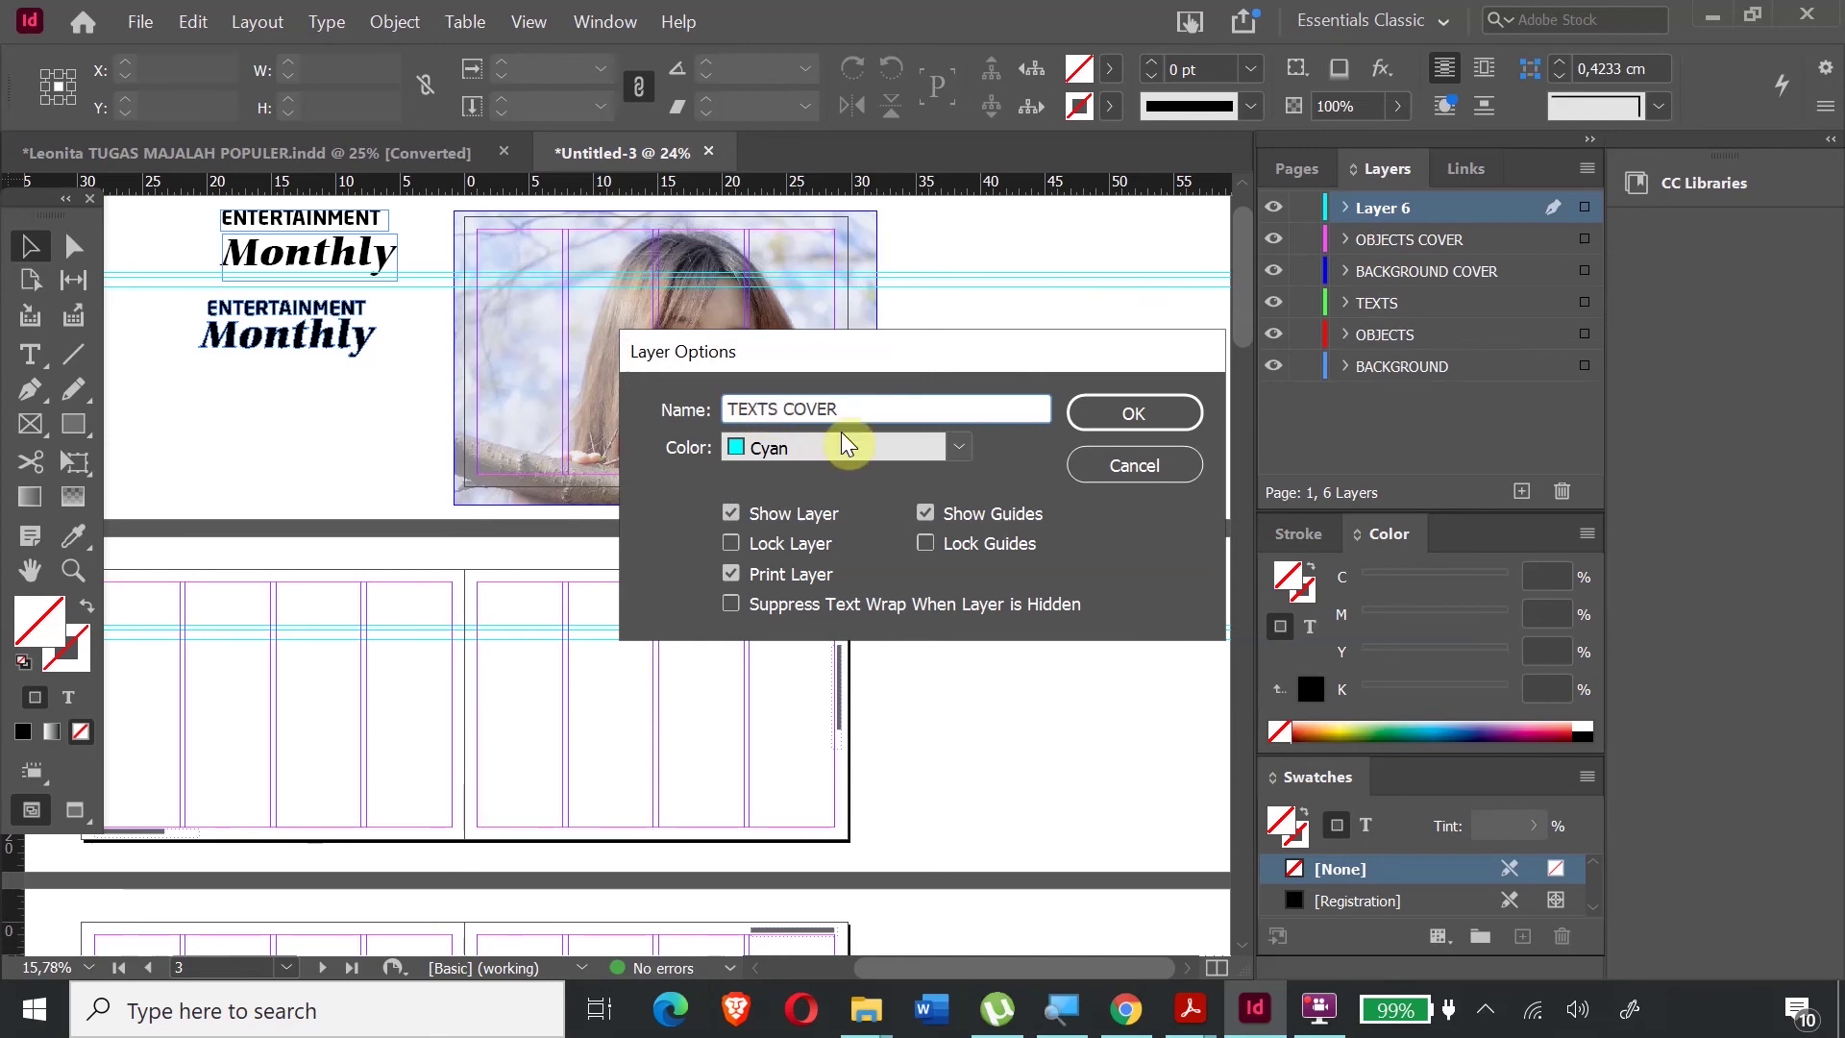
pyautogui.click(1138, 412)
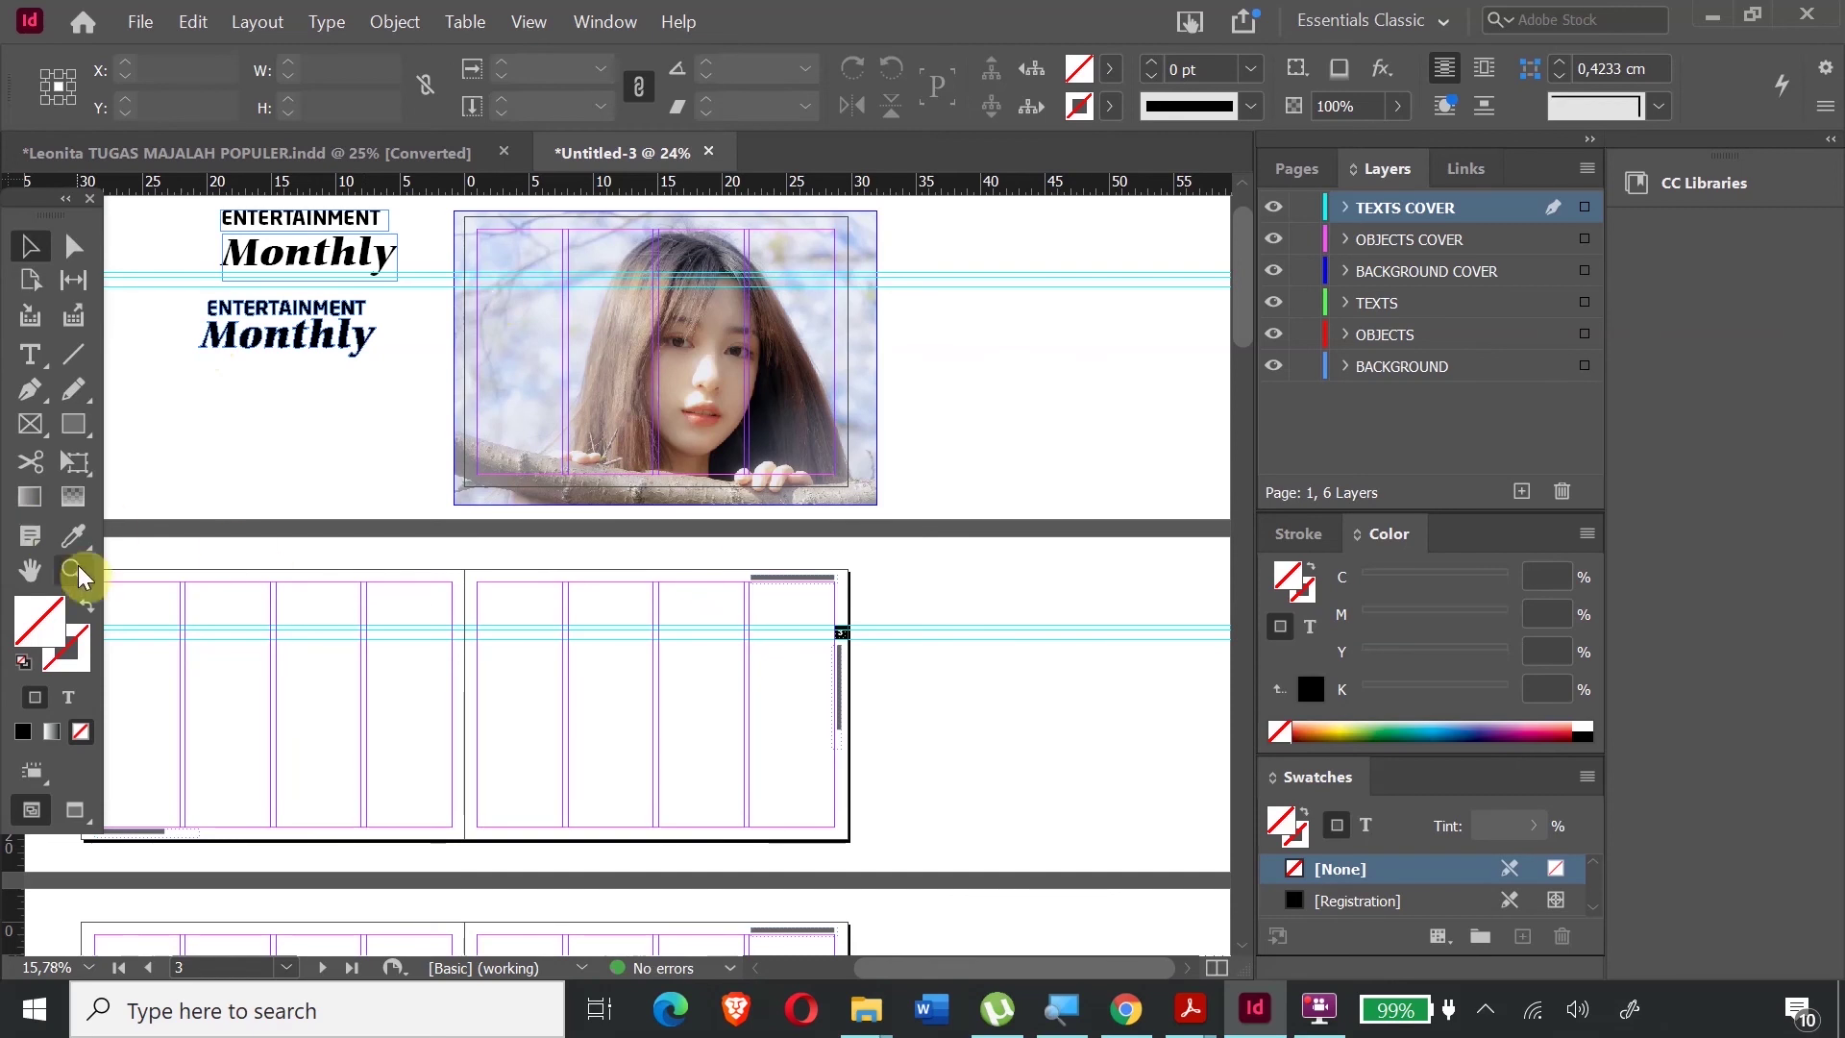
# - Fill both words of the lower outlined ENTERTAINMENT Monthly logo on the pasteboard with red, ff0000
pyautogui.click(290, 331)
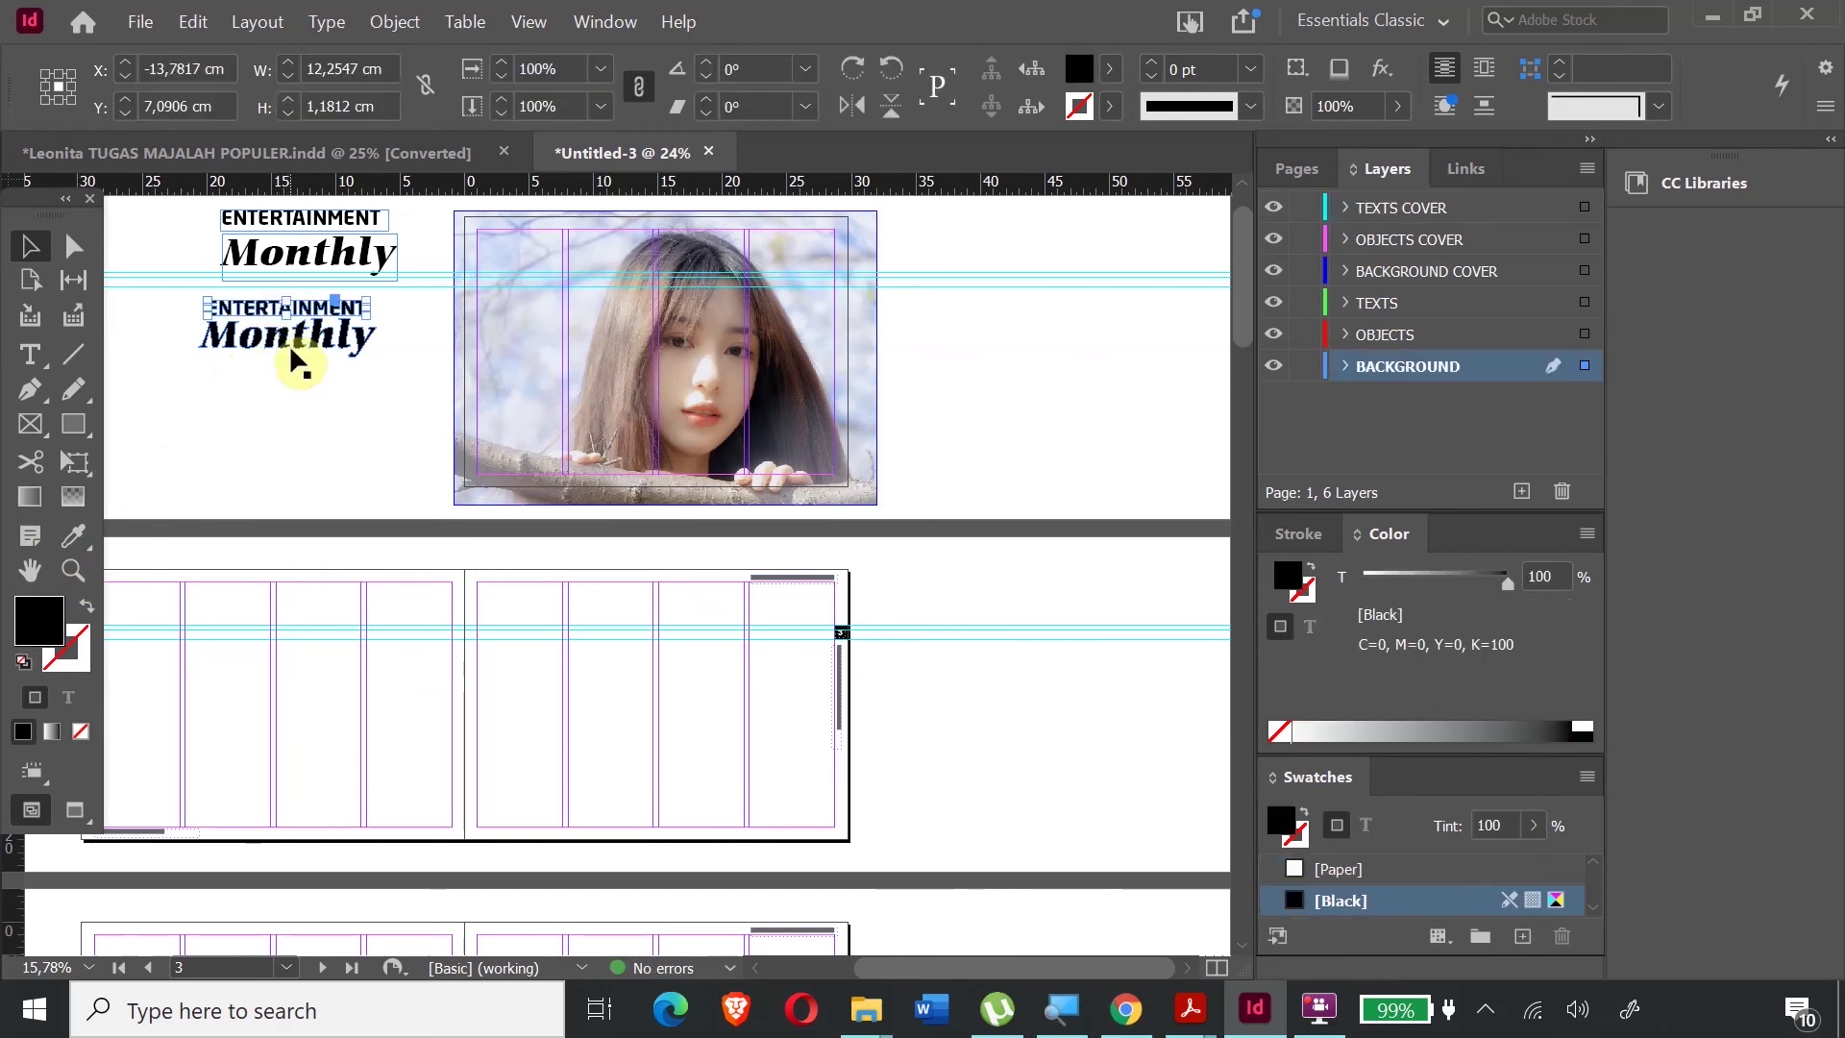
pyautogui.hotkey('ctrl', 'shift', 'o')
pyautogui.doubleClick(48, 622)
pyautogui.moveTo(753, 536)
pyautogui.mouseDown()
pyautogui.moveTo(914, 297)
pyautogui.moveTo(625, 527)
pyautogui.moveTo(560, 605)
pyautogui.moveTo(820, 371)
pyautogui.moveTo(755, 342)
pyautogui.mouseUp()
pyautogui.moveTo(631, 341); pyautogui.dragTo(558, 329)
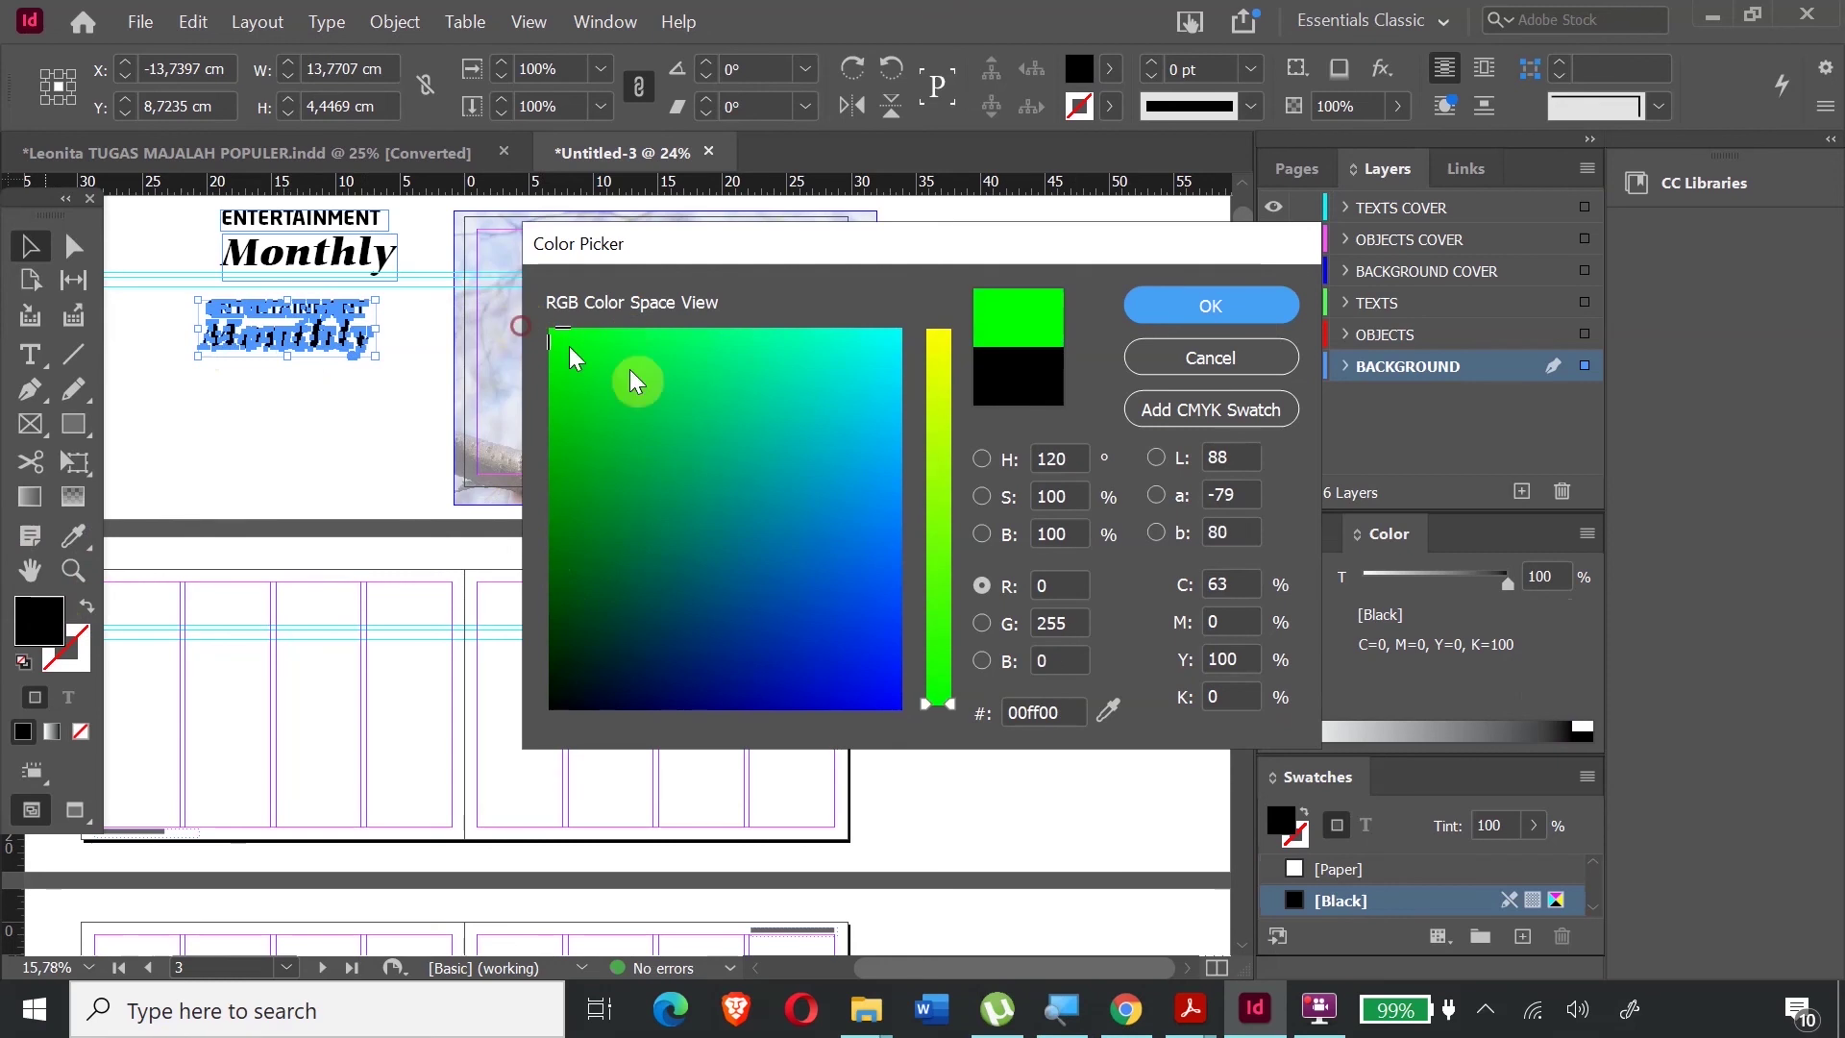
pyautogui.moveTo(943, 626); pyautogui.dragTo(945, 311)
pyautogui.moveTo(540, 370)
pyautogui.mouseDown()
pyautogui.moveTo(568, 383)
pyautogui.moveTo(577, 700)
pyautogui.moveTo(486, 728)
pyautogui.mouseUp()
pyautogui.click(1217, 306)
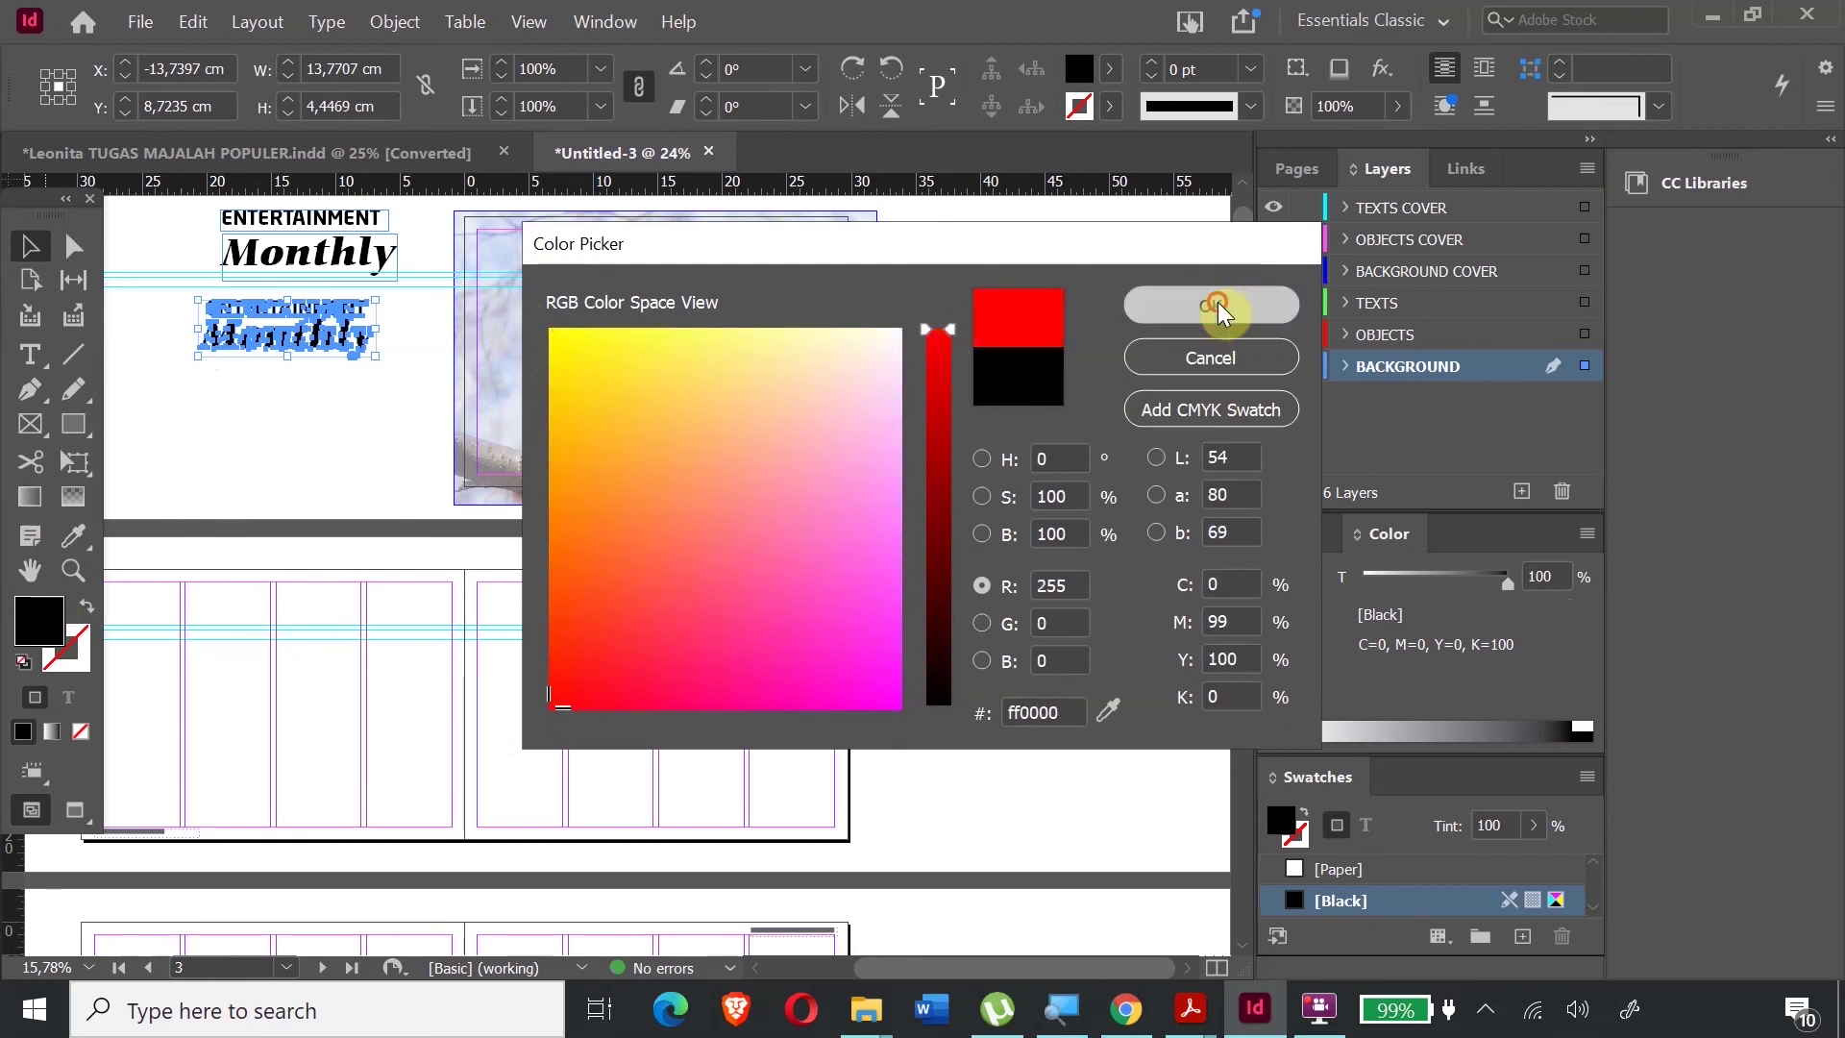
pyautogui.click(166, 441)
pyautogui.click(303, 319)
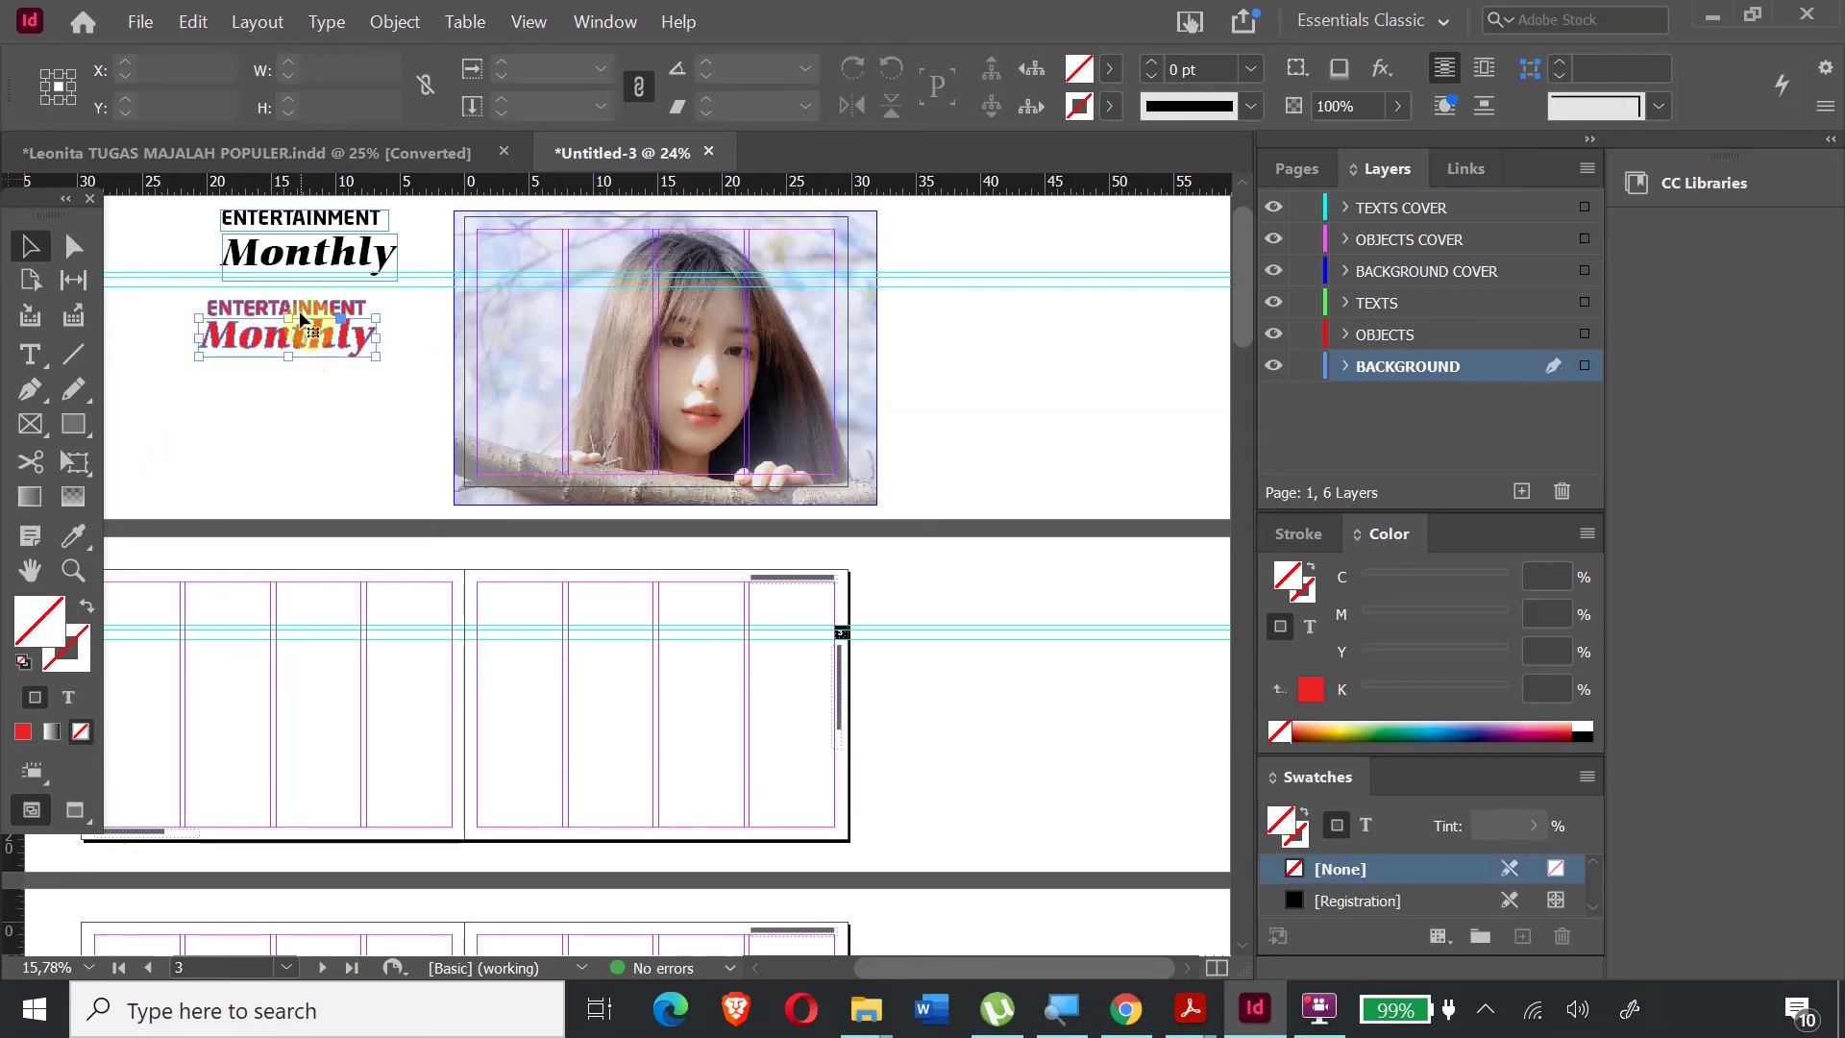
pyautogui.moveTo(303, 319); pyautogui.dragTo(580, 251)
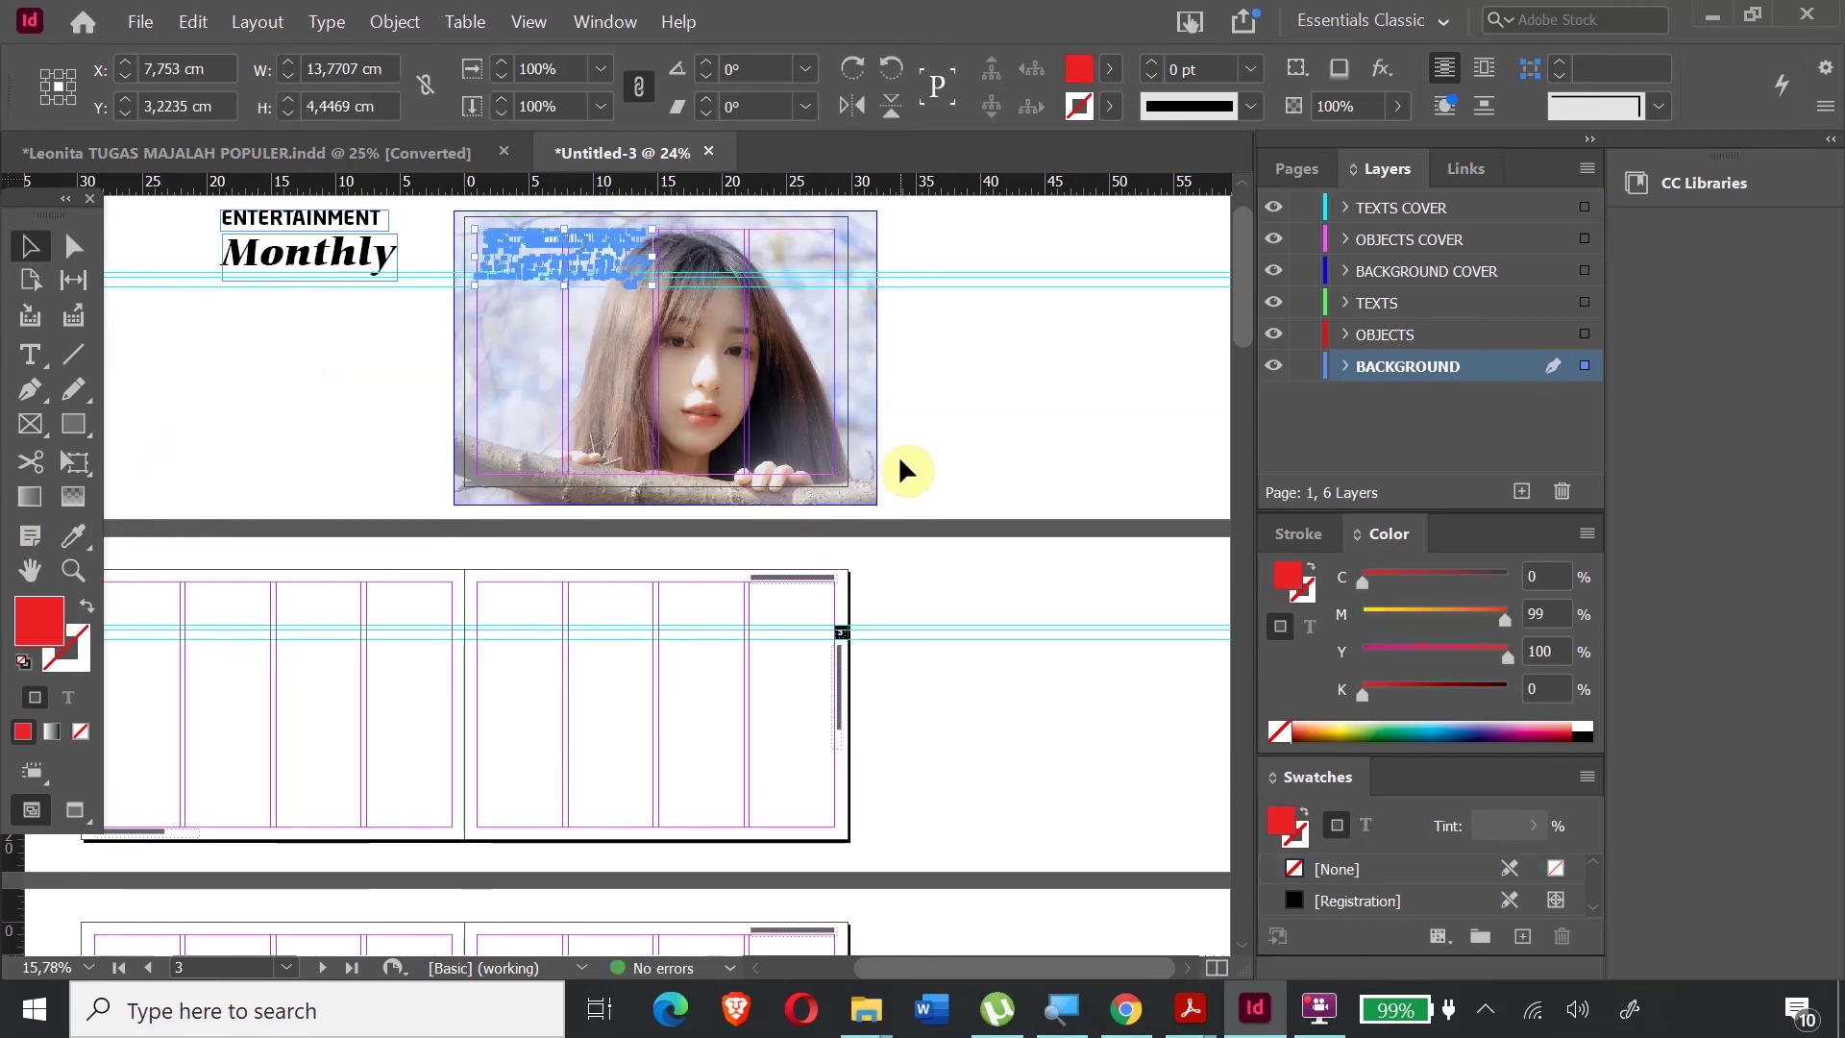
pyautogui.hotkey('ctrl', 'z')
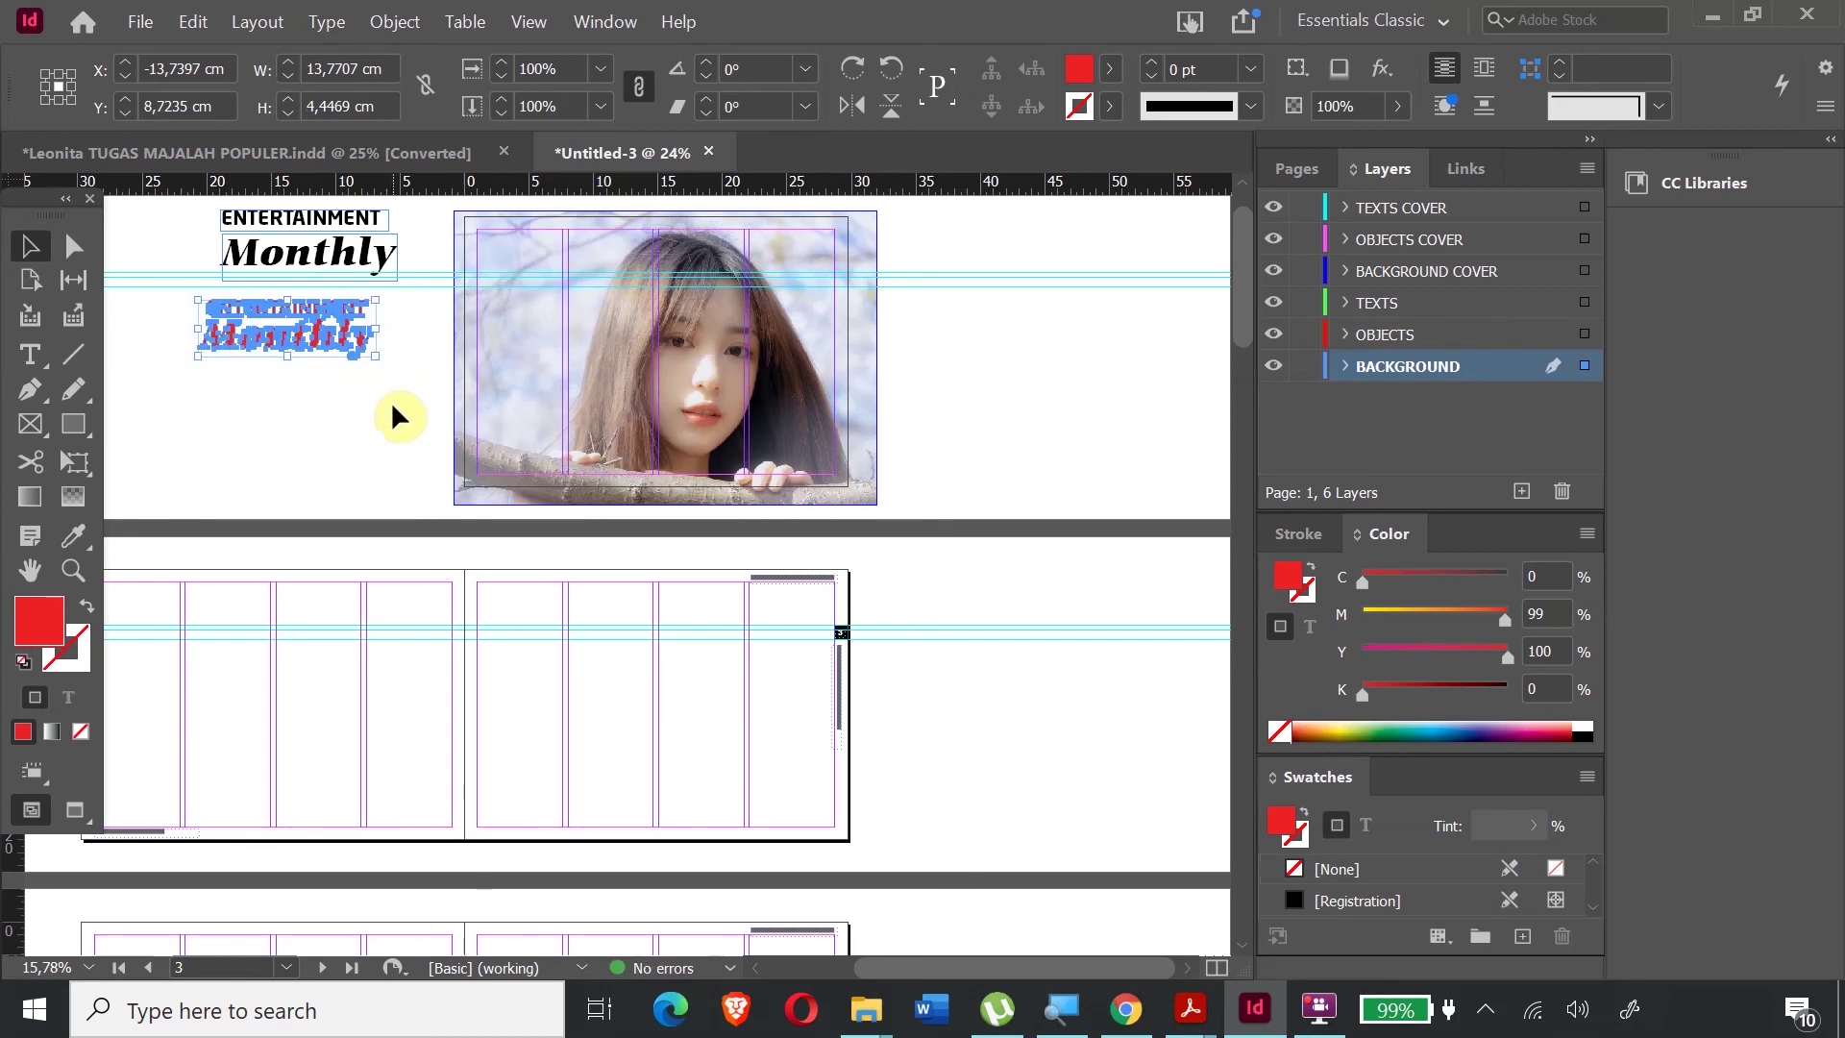
# - Paste a copy of the red outlined ENTERTAINMENT Monthly logo onto the TEXTS COVER layer
pyautogui.click(988, 375)
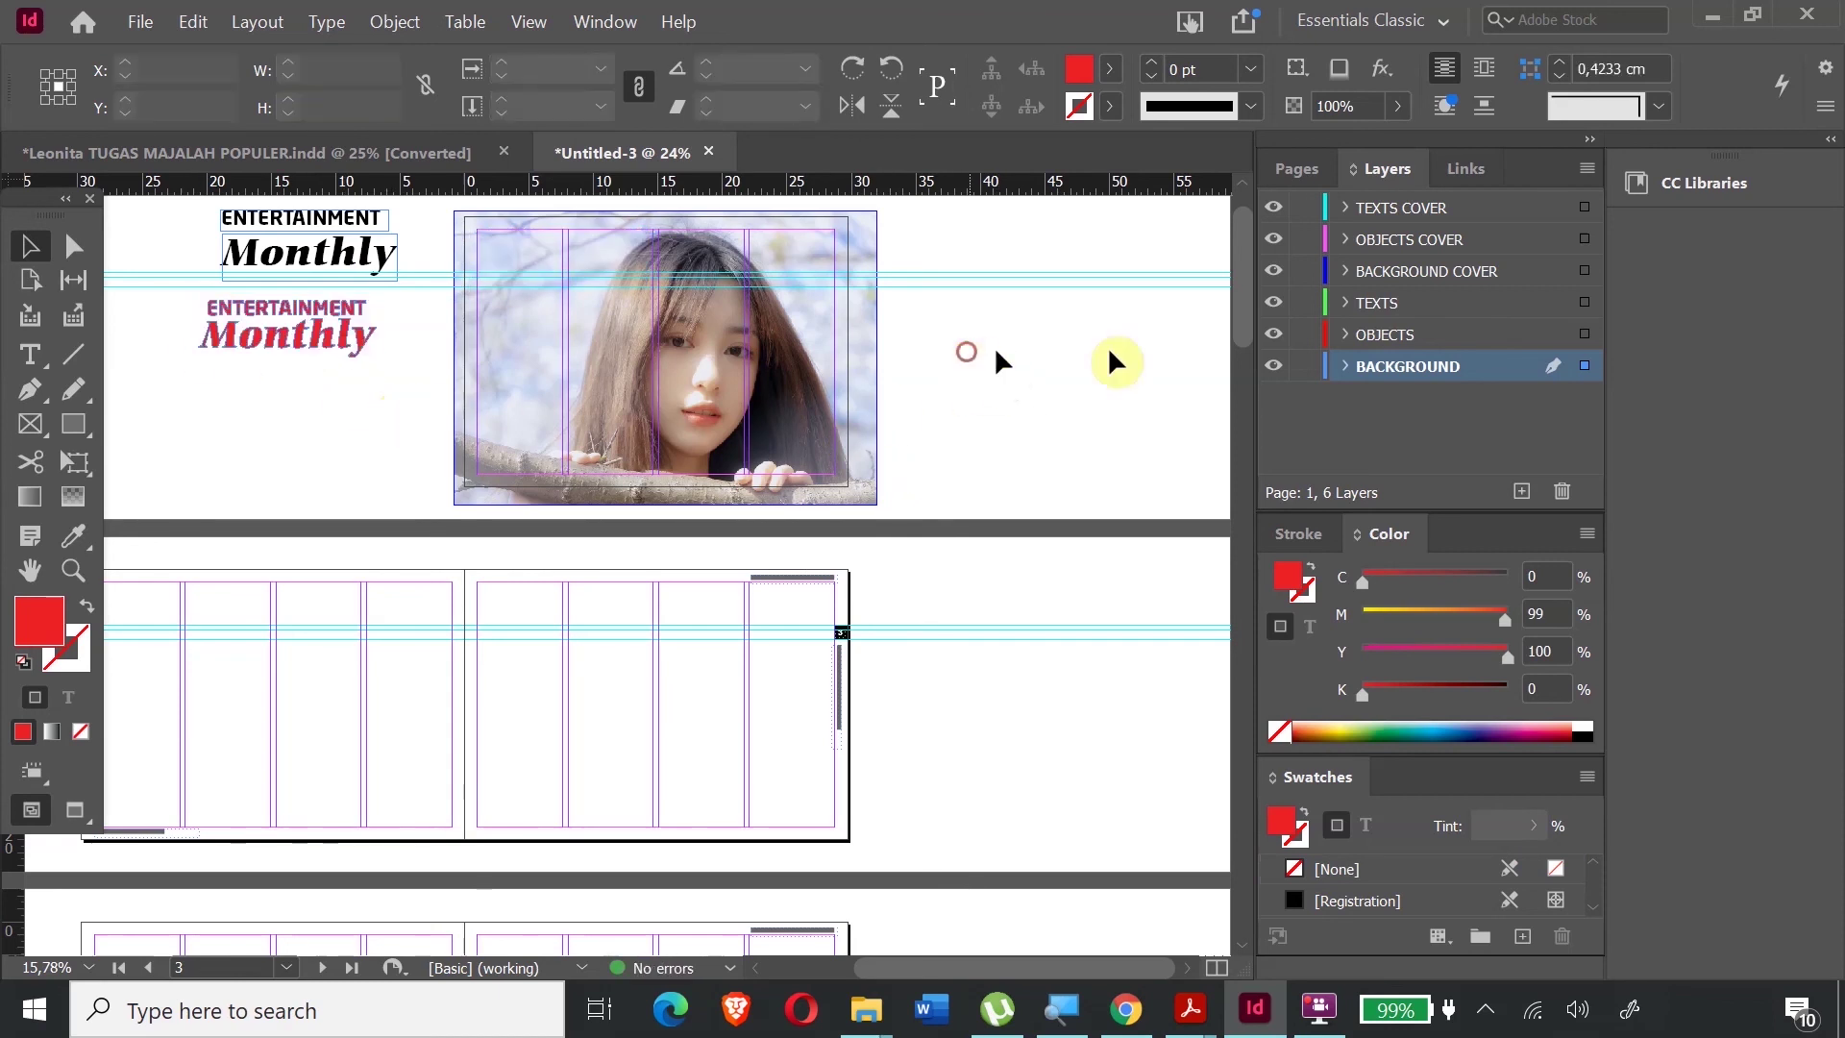
pyautogui.click(1397, 213)
pyautogui.hotkey('ctrl', 'v')
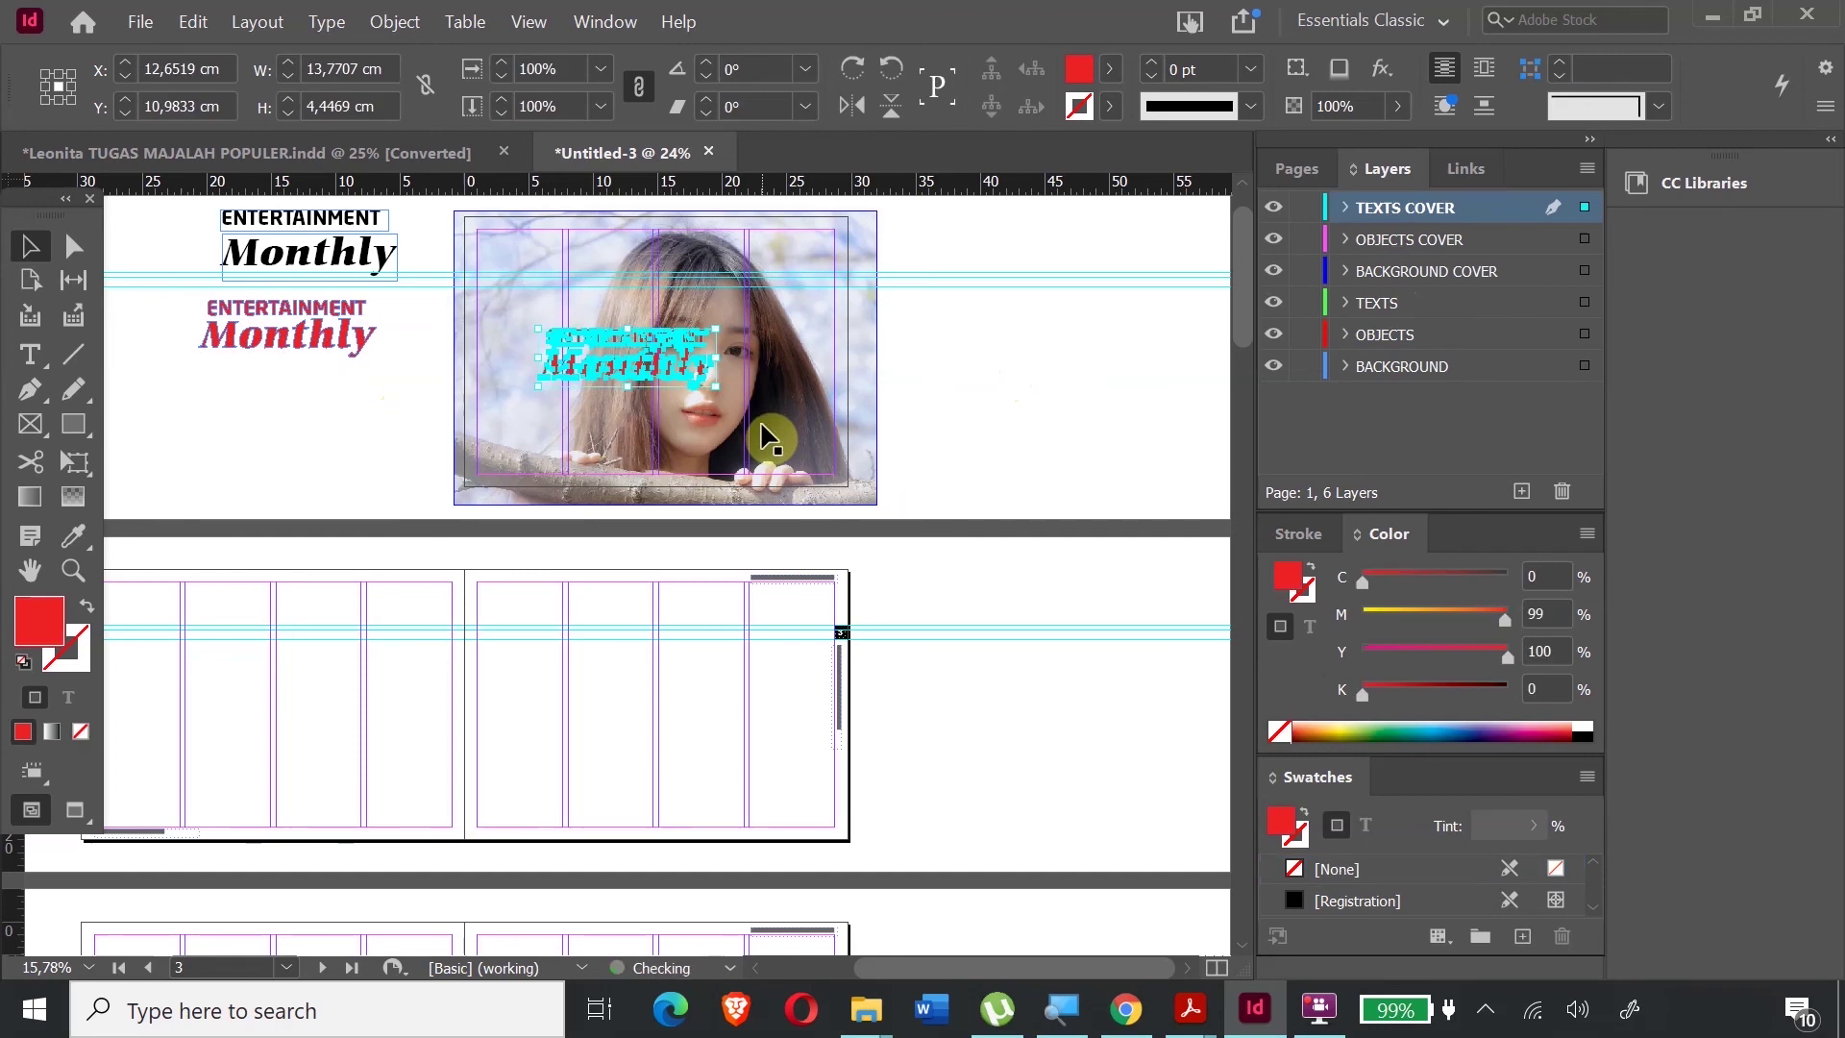
pyautogui.click(894, 375)
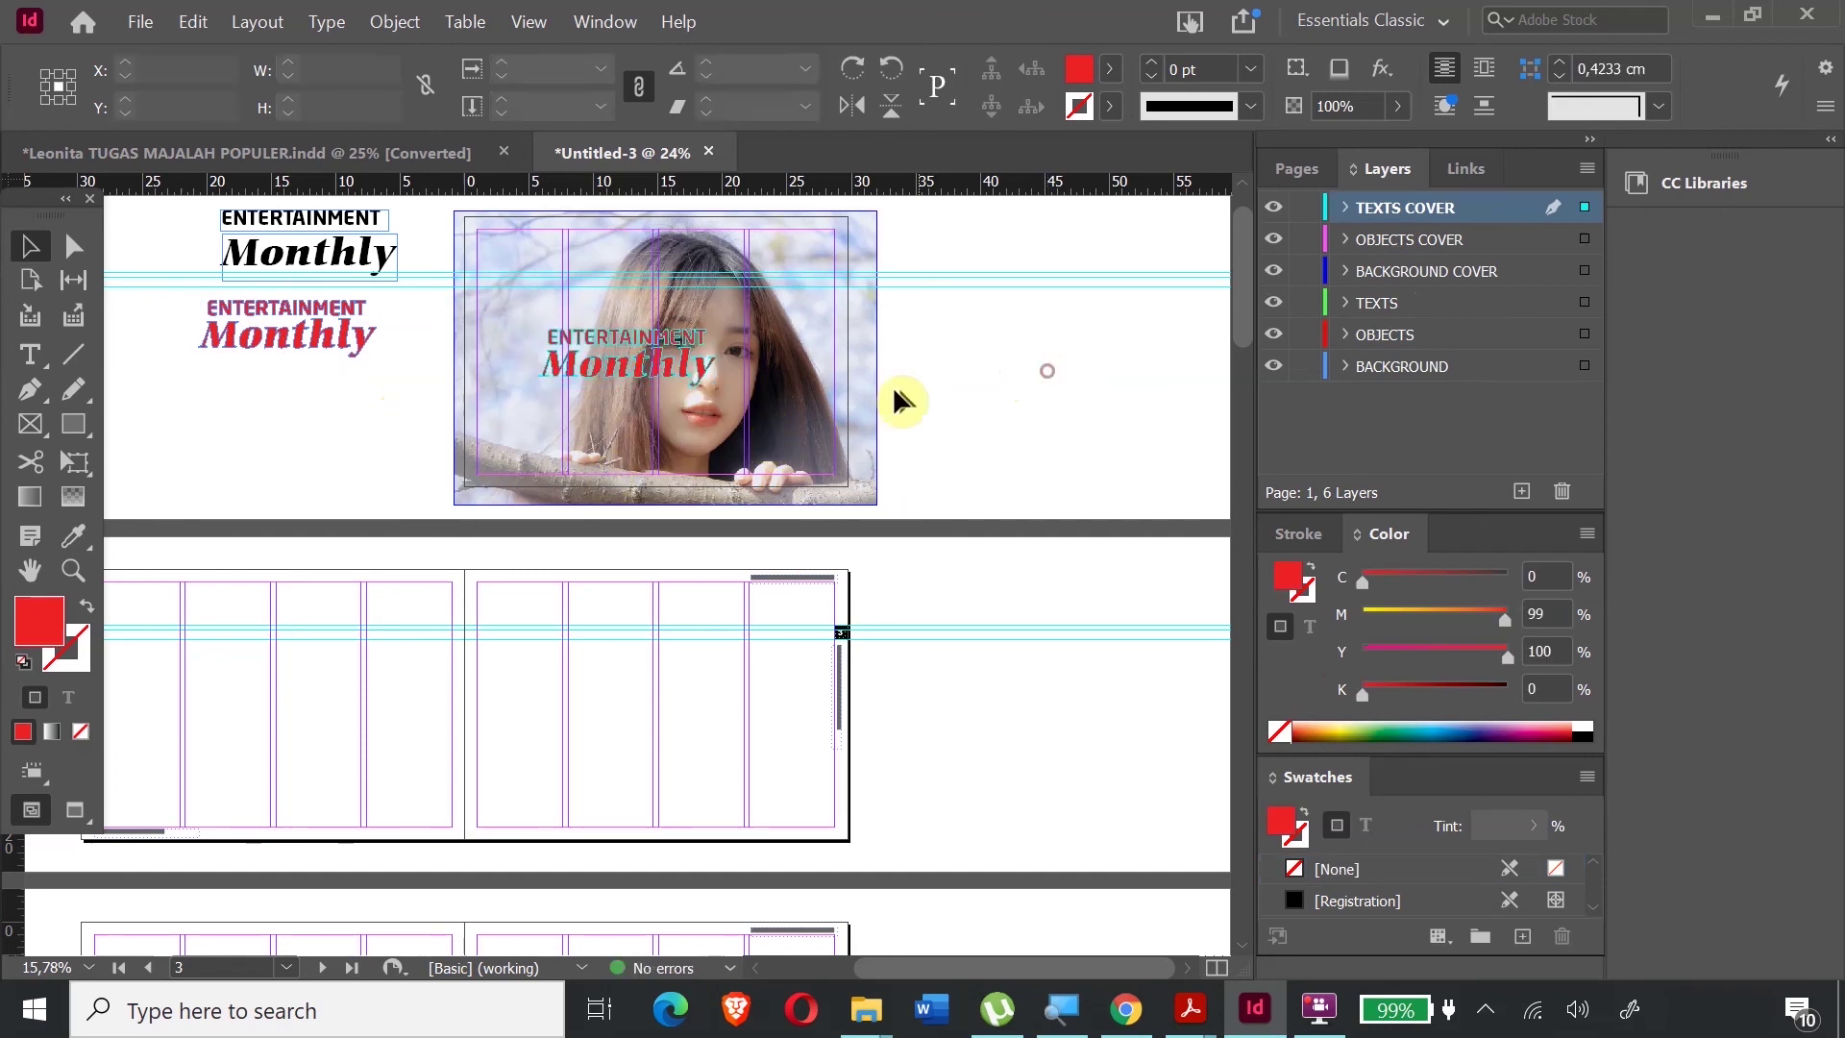
# - Rotate the pasted cover logo 90° counterclockwise and place it vertically along the cover's left margin
pyautogui.click(623, 378)
pyautogui.moveTo(639, 346); pyautogui.dragTo(553, 276)
pyautogui.click(74, 462)
pyautogui.moveTo(651, 323); pyautogui.dragTo(816, 493)
pyautogui.click(41, 248)
pyautogui.click(984, 428)
pyautogui.click(519, 423)
pyautogui.moveTo(554, 424)
pyautogui.mouseDown()
pyautogui.moveTo(555, 390)
pyautogui.moveTo(531, 434)
pyautogui.mouseUp()
pyautogui.moveTo(518, 447); pyautogui.dragTo(362, 481)
# - Enlarge the vertical logo to about 6.2 cm wide and 19.1 cm high, spanning the cover between its upper and lower margins
pyautogui.click(74, 462)
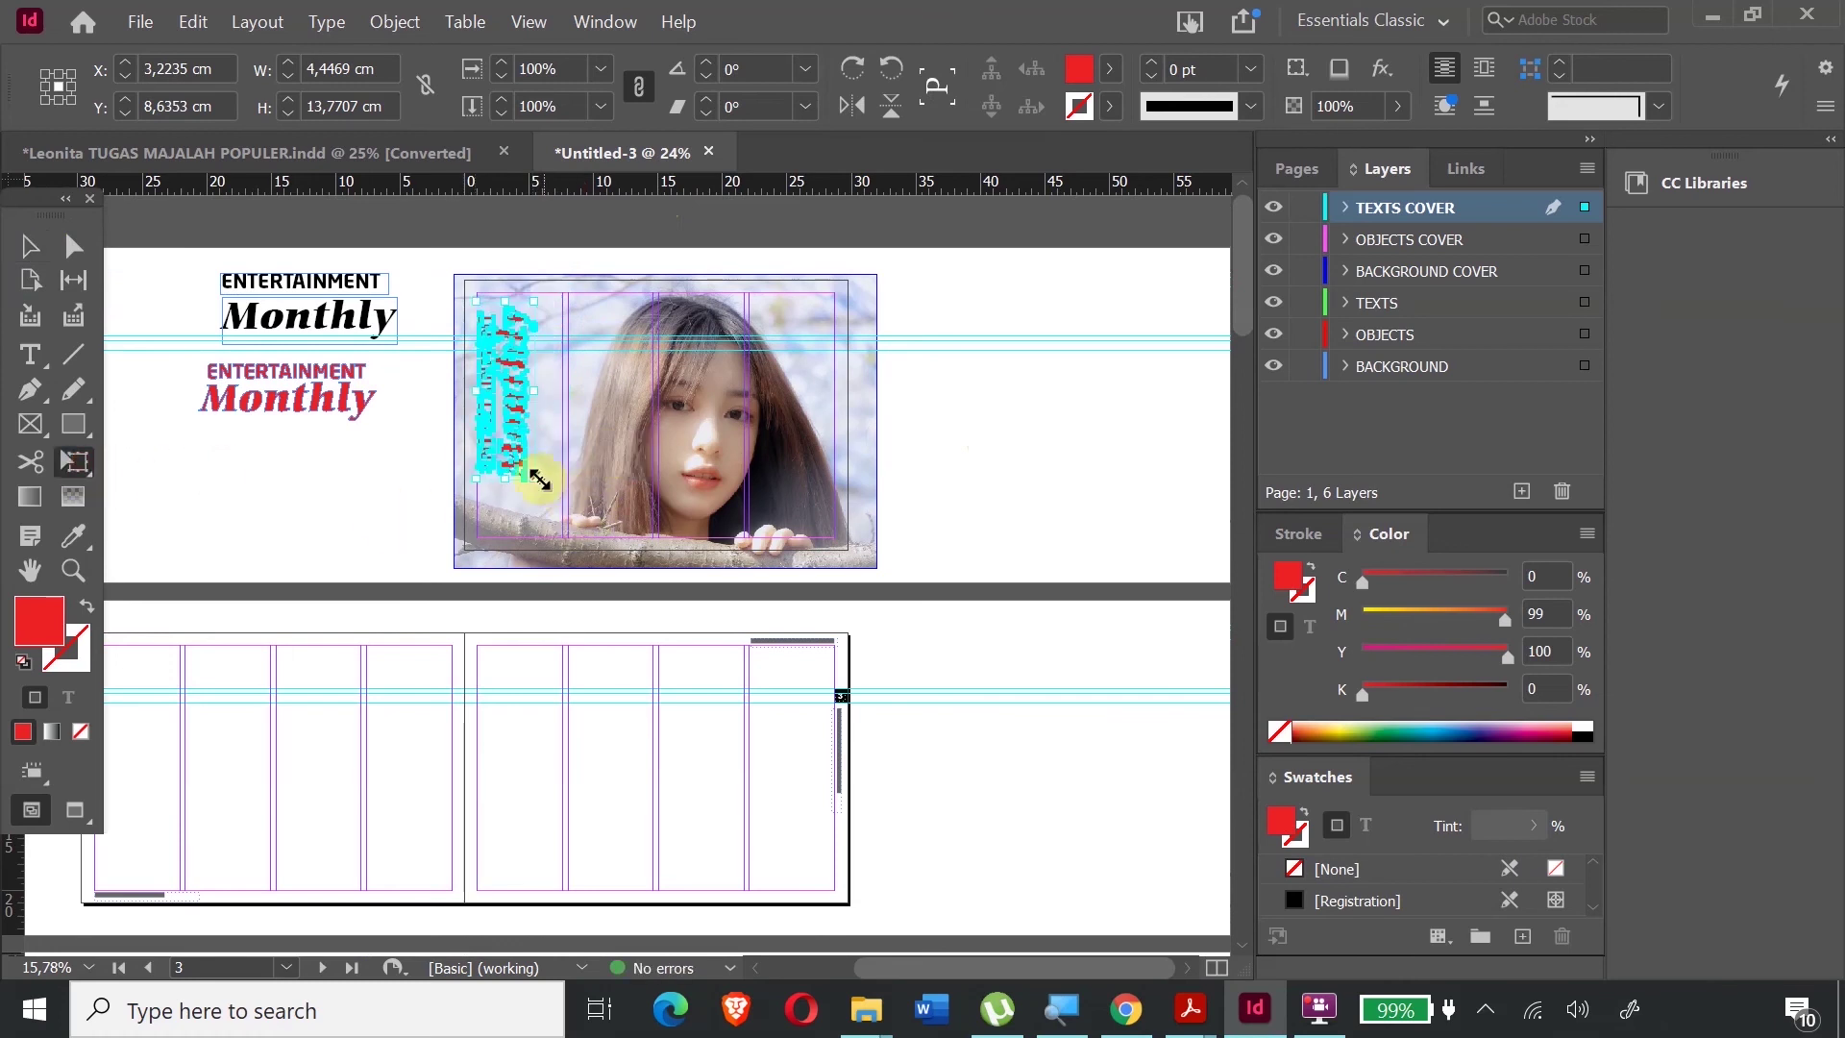
pyautogui.moveTo(535, 483); pyautogui.dragTo(574, 529)
pyautogui.moveTo(557, 298)
pyautogui.mouseDown()
pyautogui.moveTo(539, 297)
pyautogui.moveTo(568, 295)
pyautogui.mouseUp()
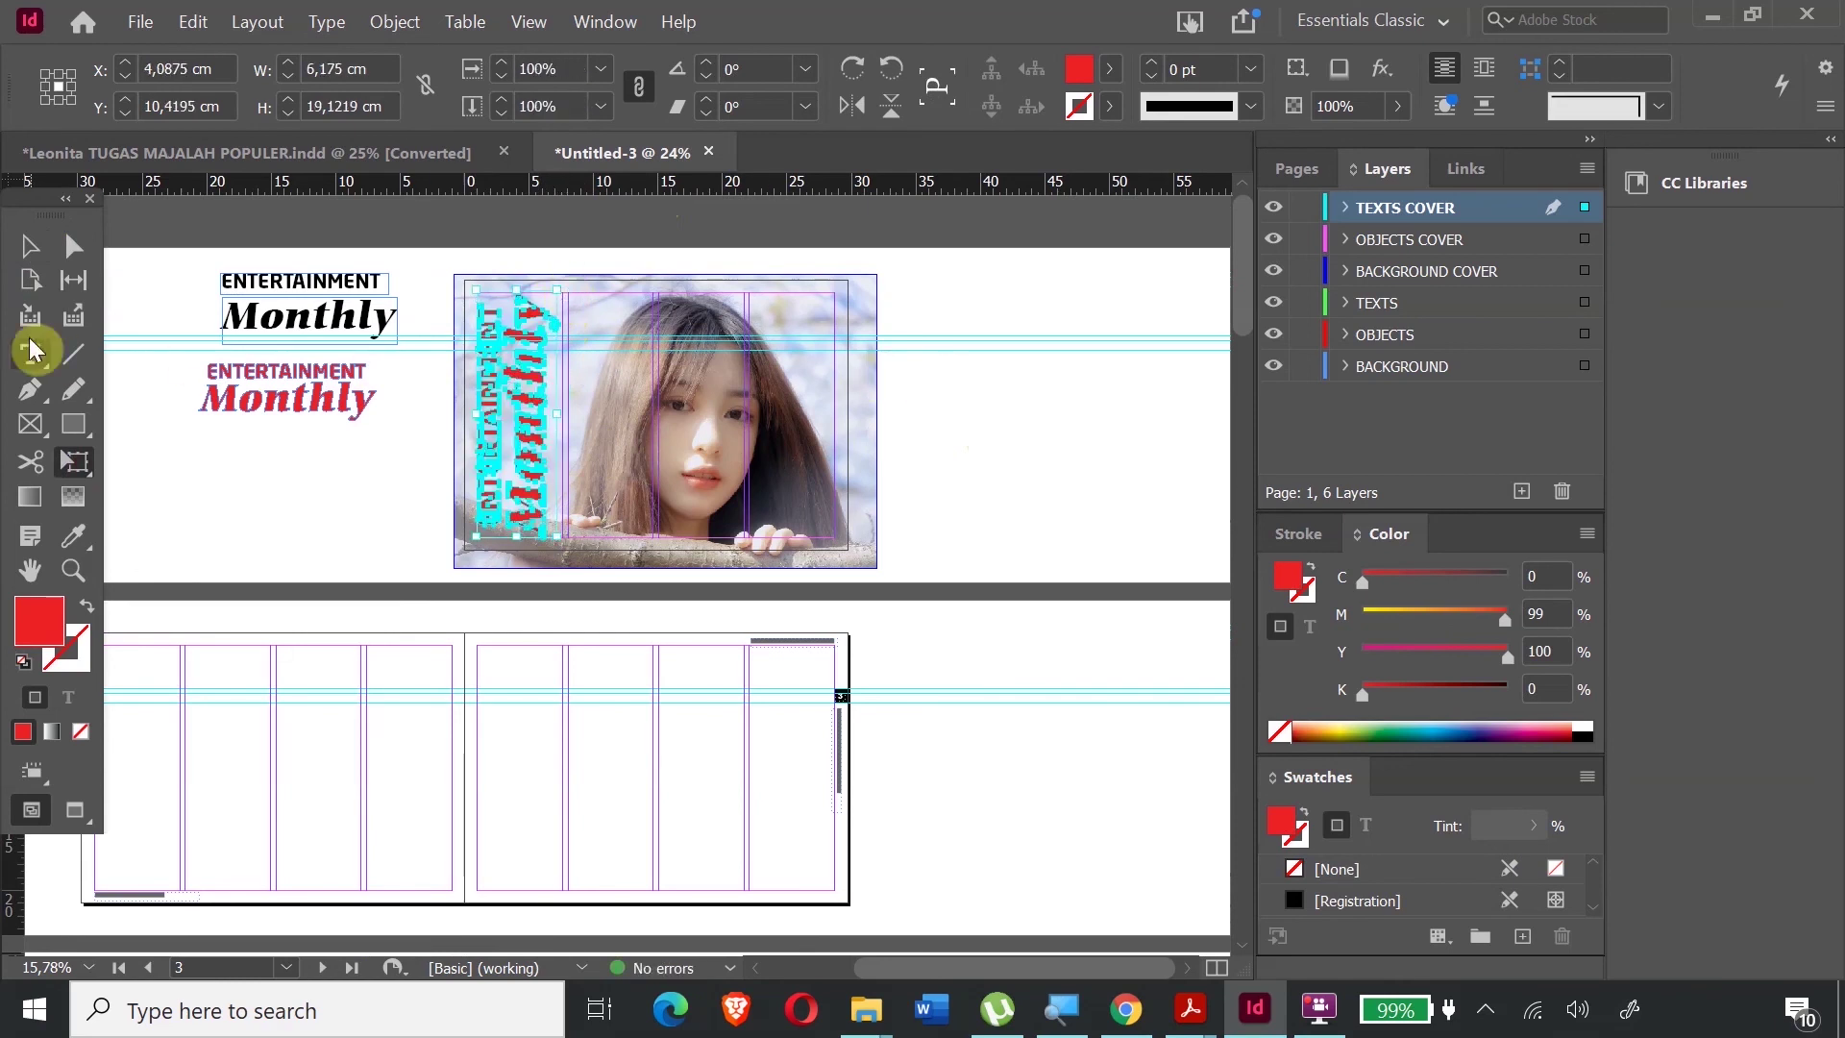
pyautogui.click(30, 246)
pyautogui.click(956, 372)
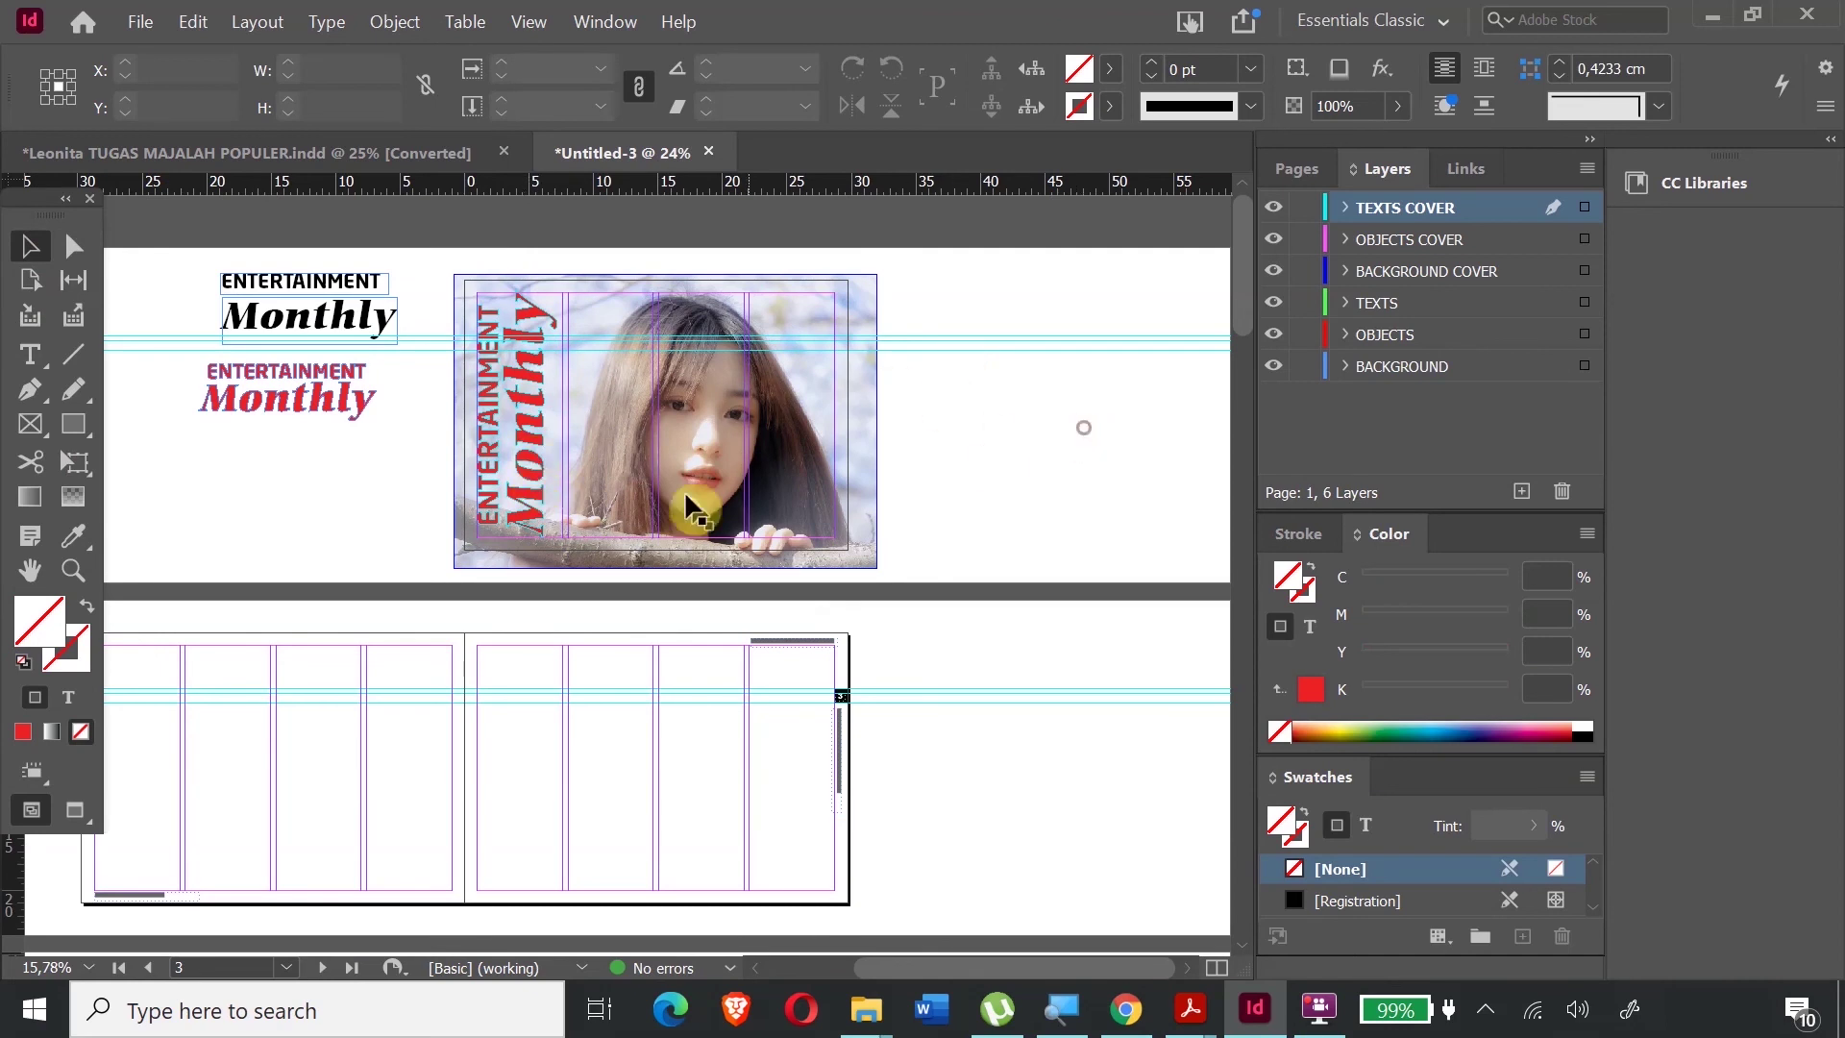
# - Switch to Acrobat to examine the cover layout in FINAL MAJALAH POPULER 2.pdf, and return to InDesign
pyautogui.click(531, 442)
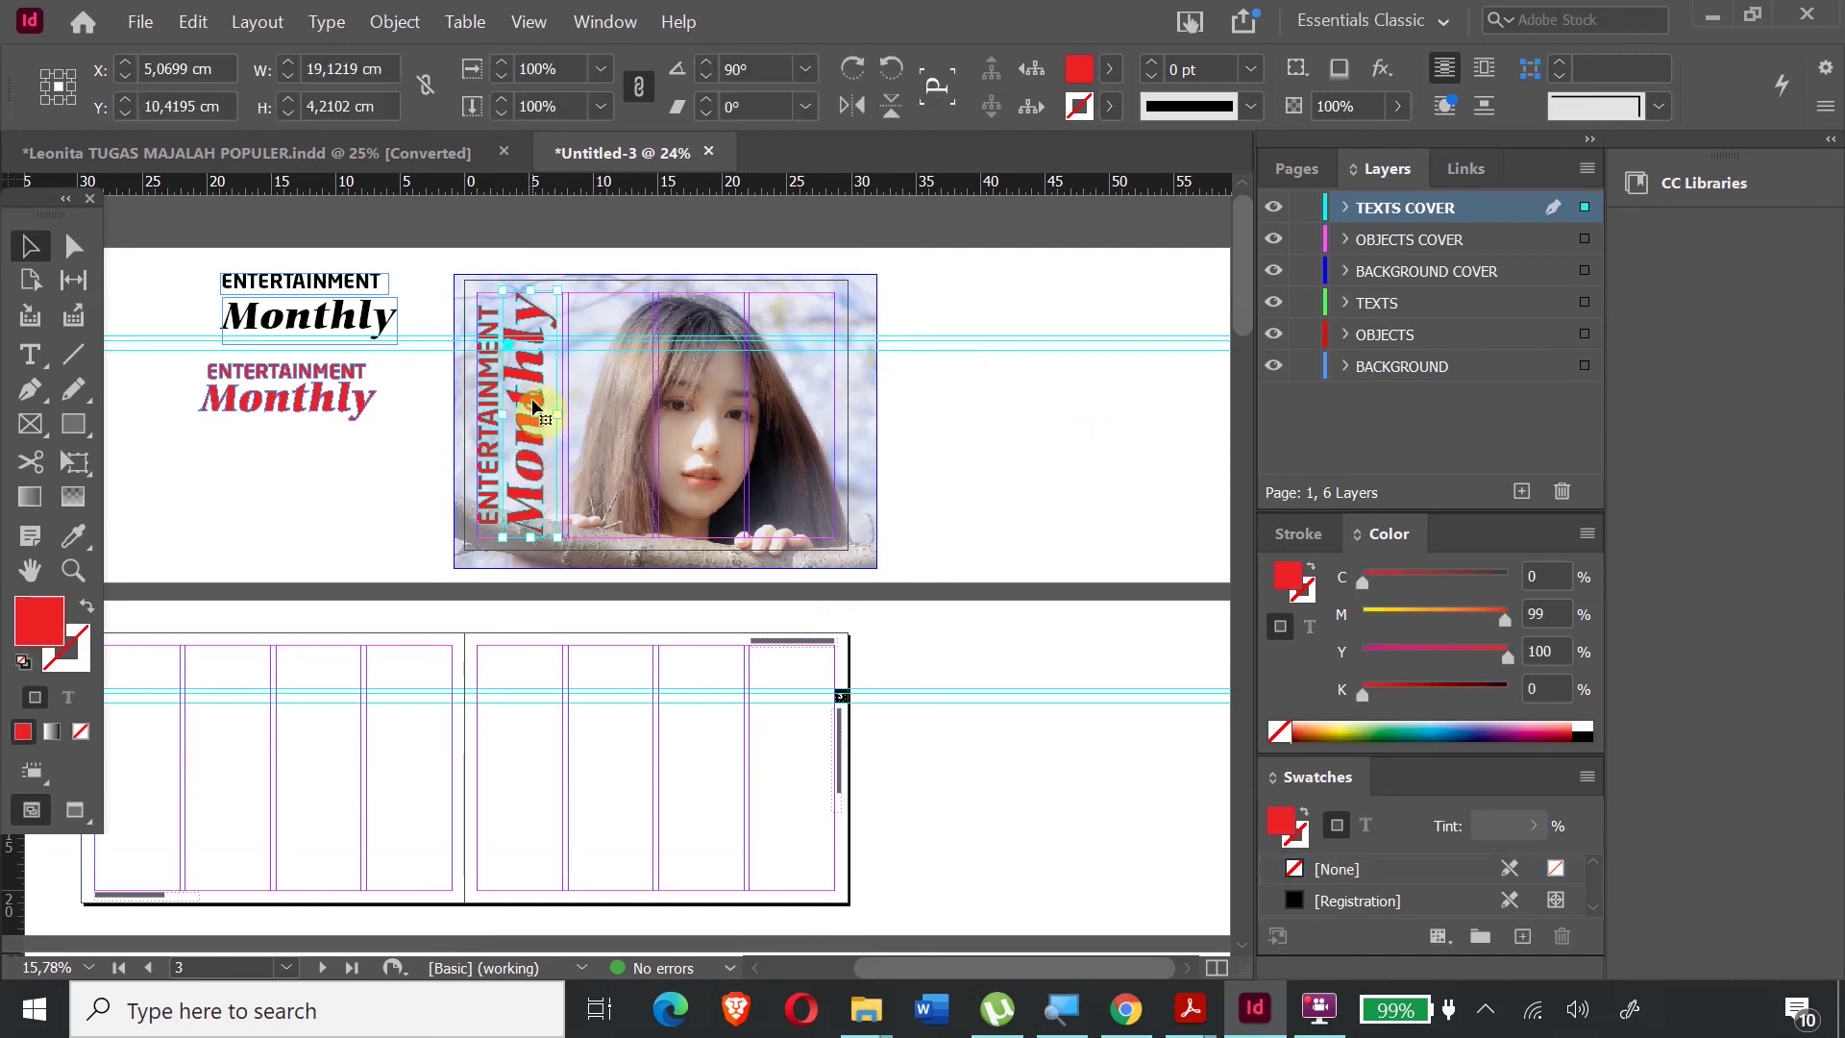
pyautogui.click(1191, 1008)
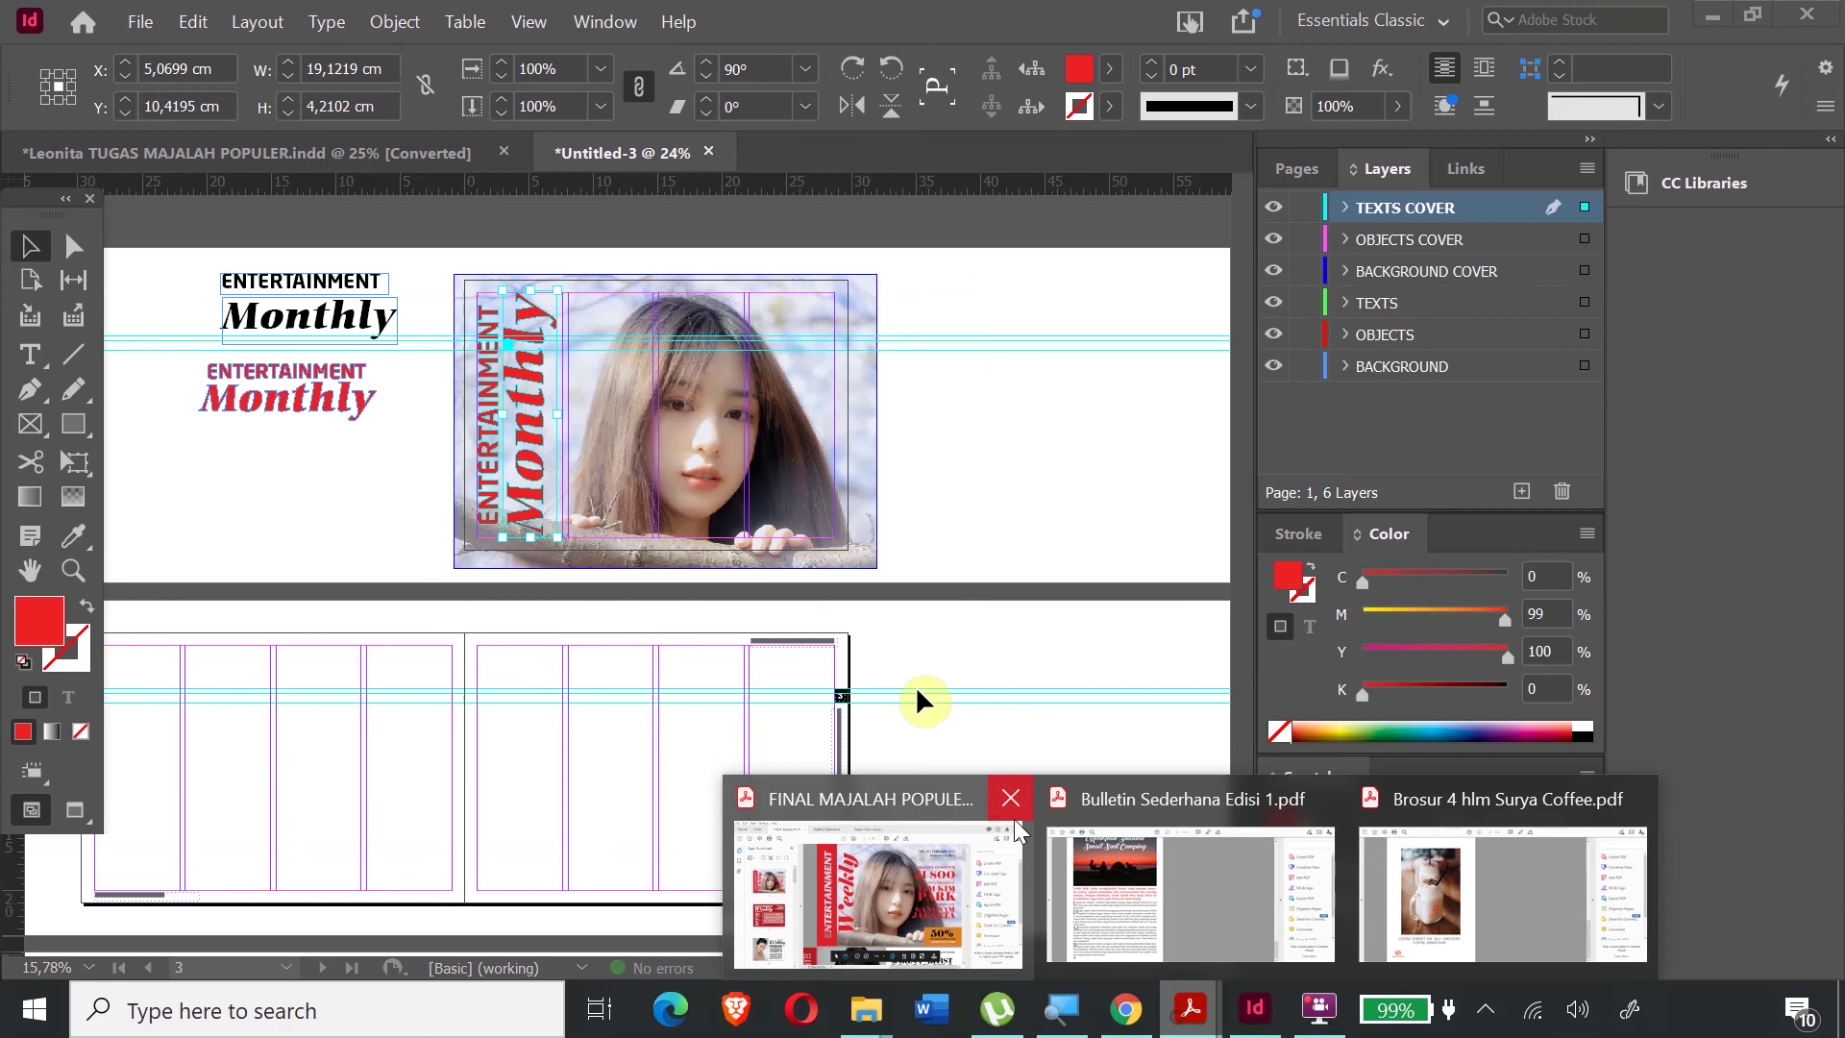
pyautogui.click(875, 872)
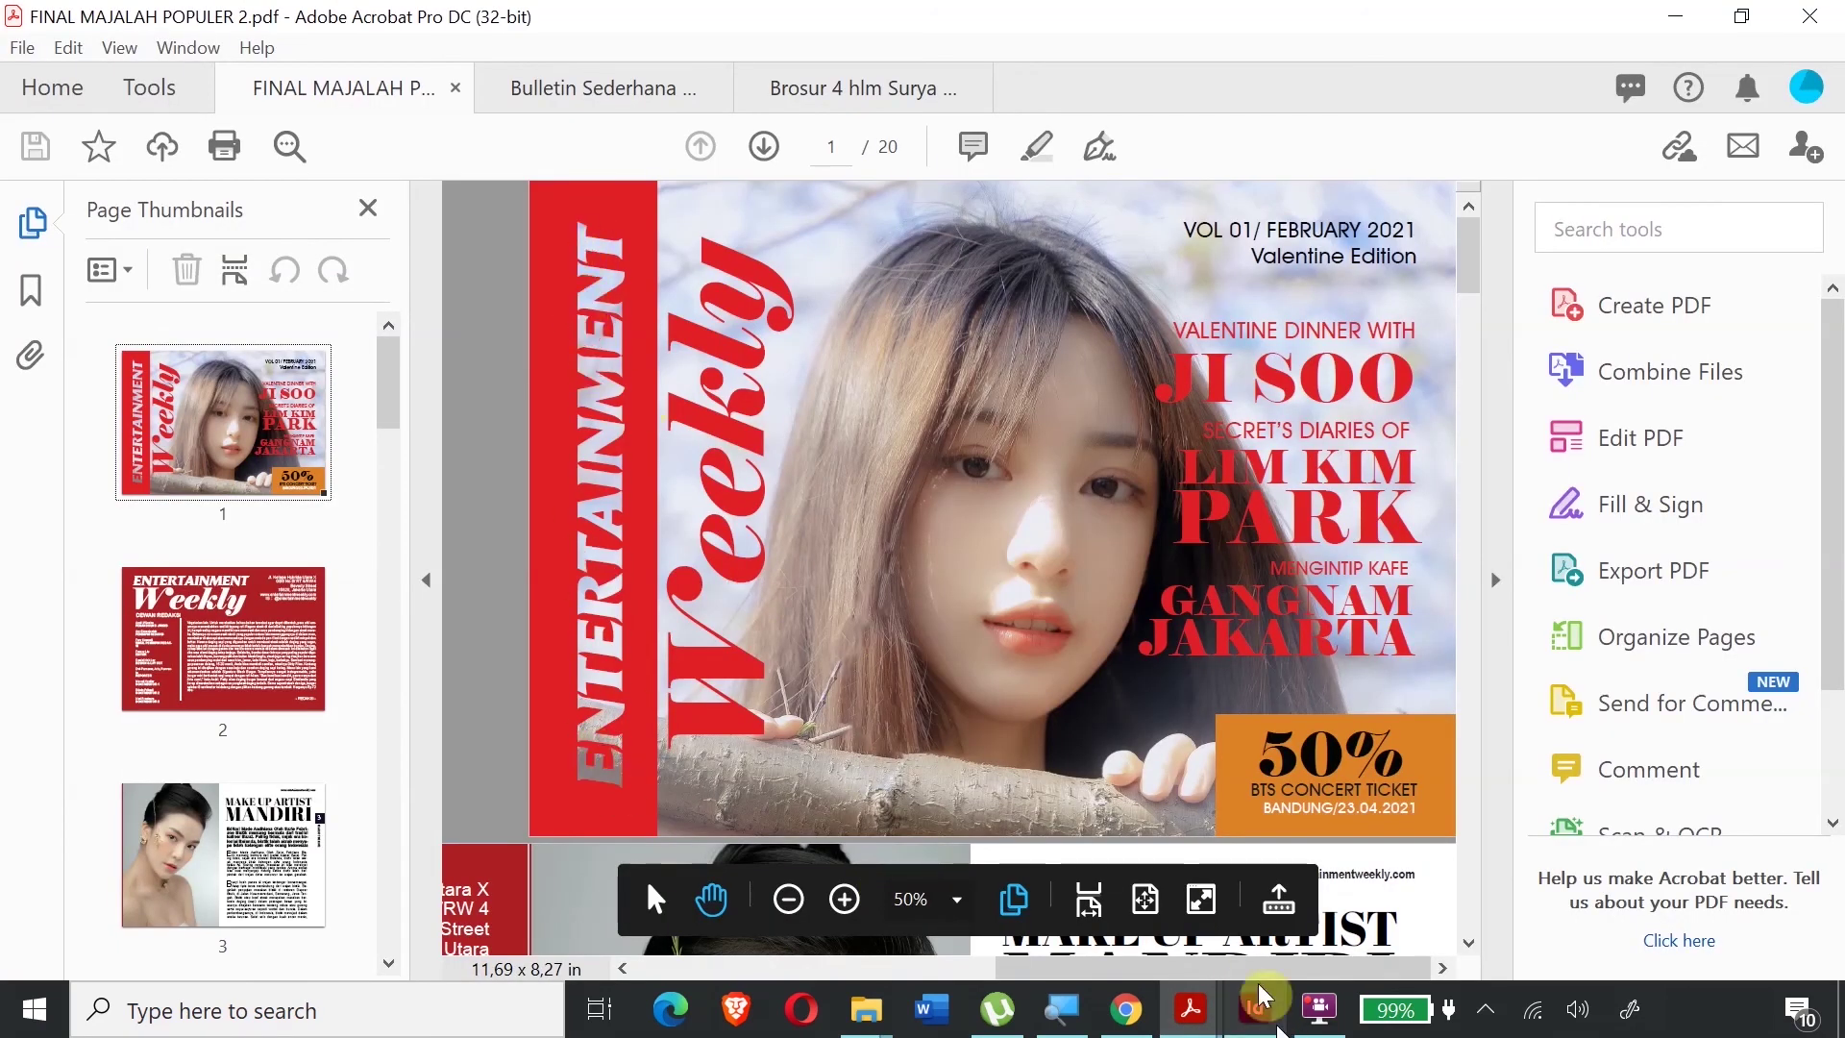
pyautogui.moveTo(1196, 1018)
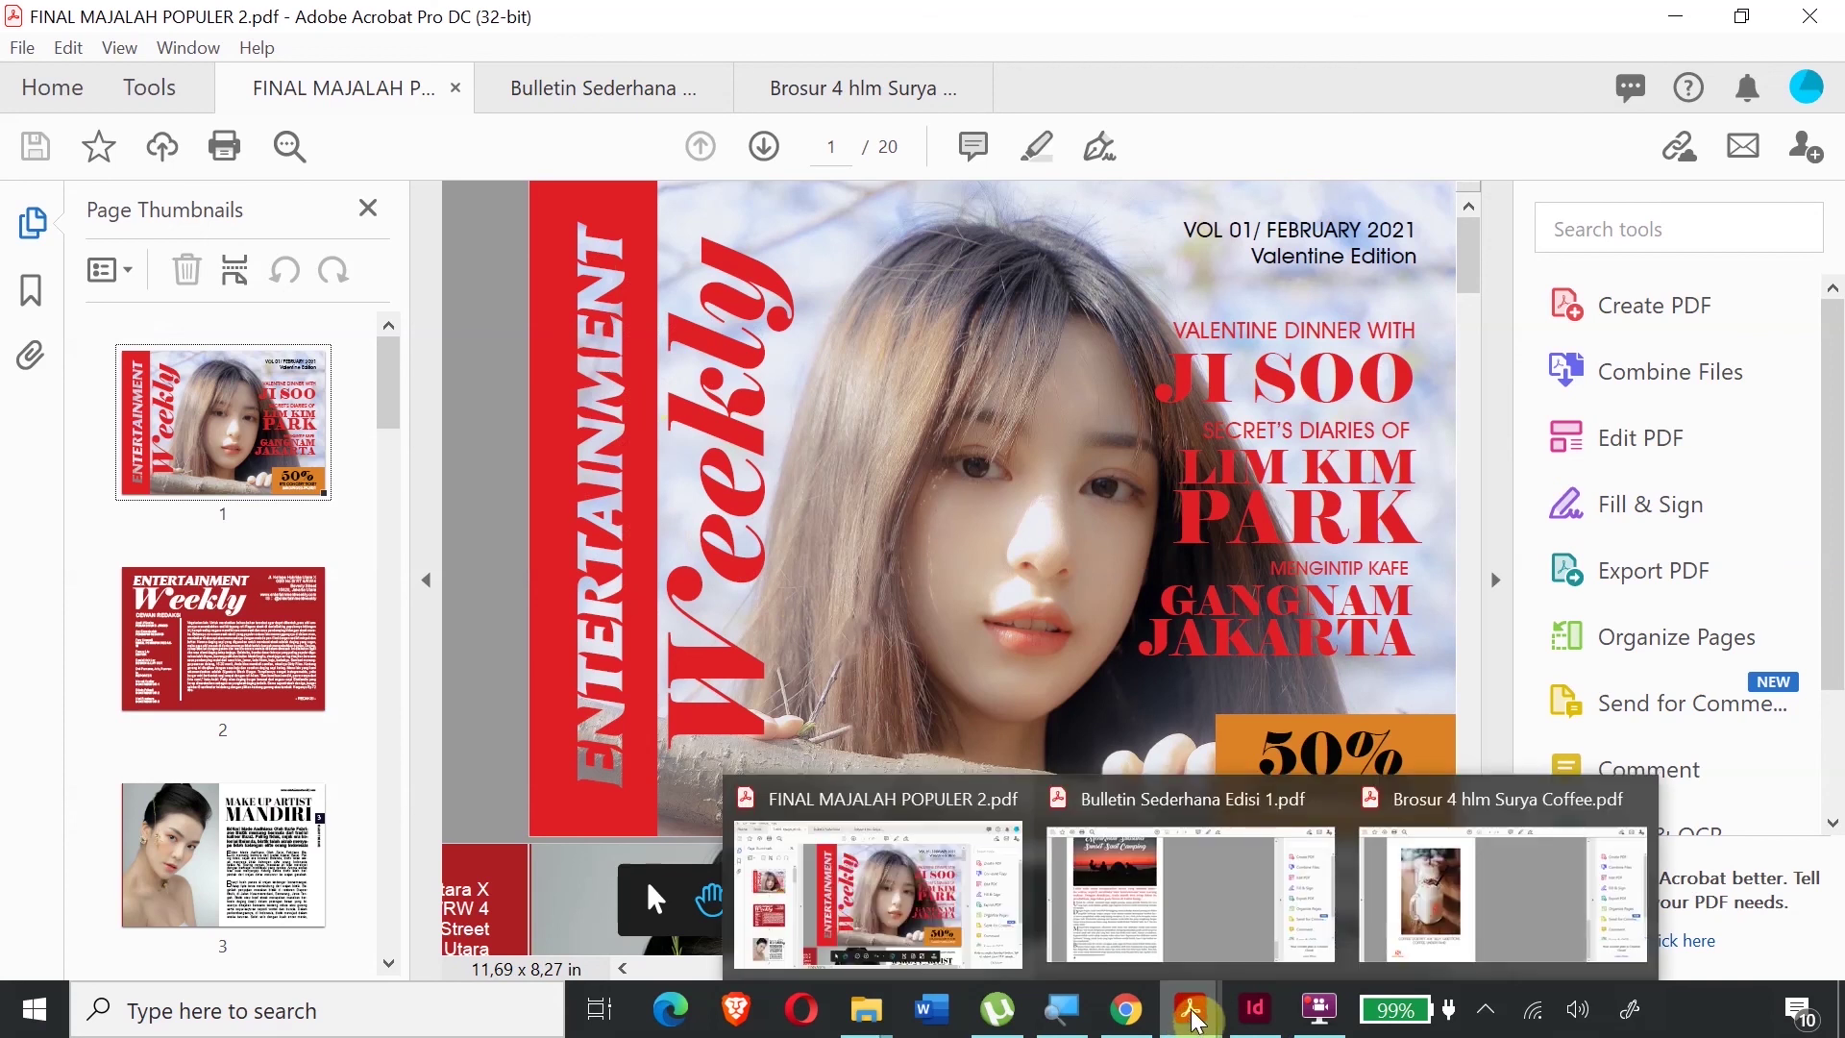
pyautogui.click(1255, 1009)
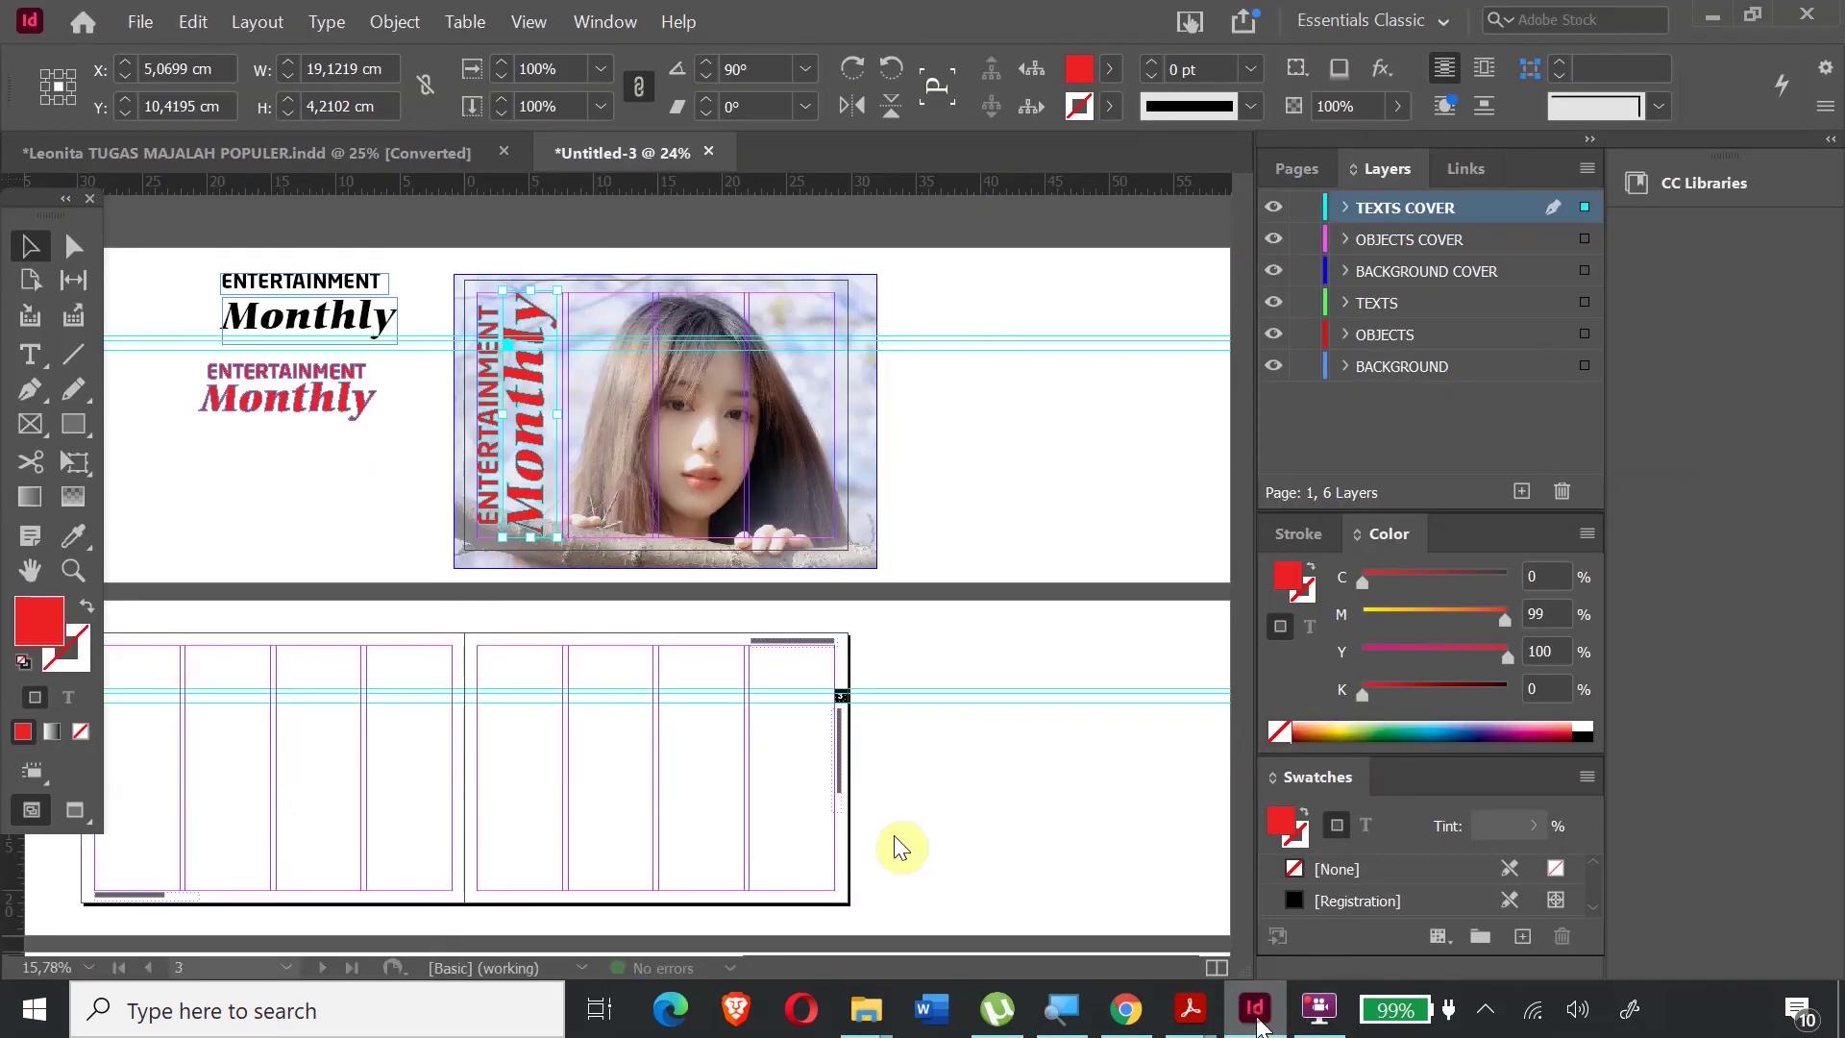
# - Separate the word Monthly from ENTERTAINMENT by moving it to the cover's right half, over the face
pyautogui.click(72, 569)
pyautogui.click(659, 613)
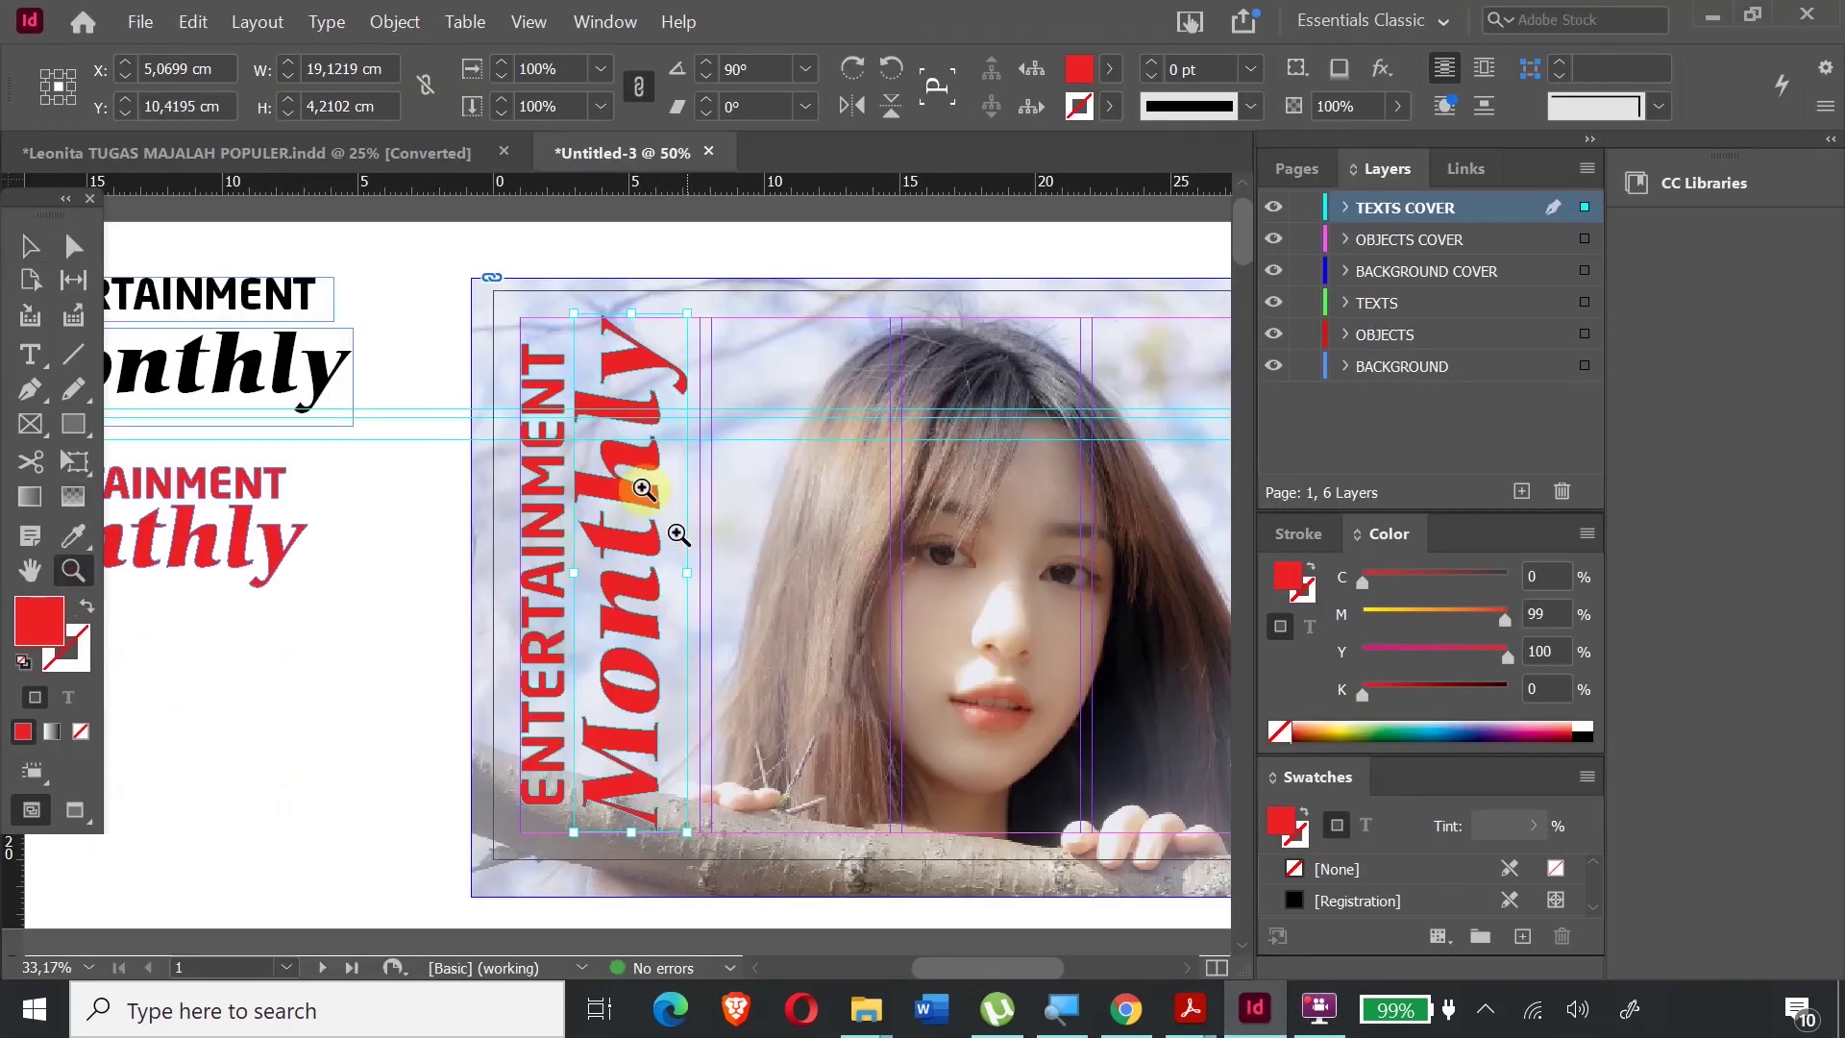
pyautogui.click(30, 246)
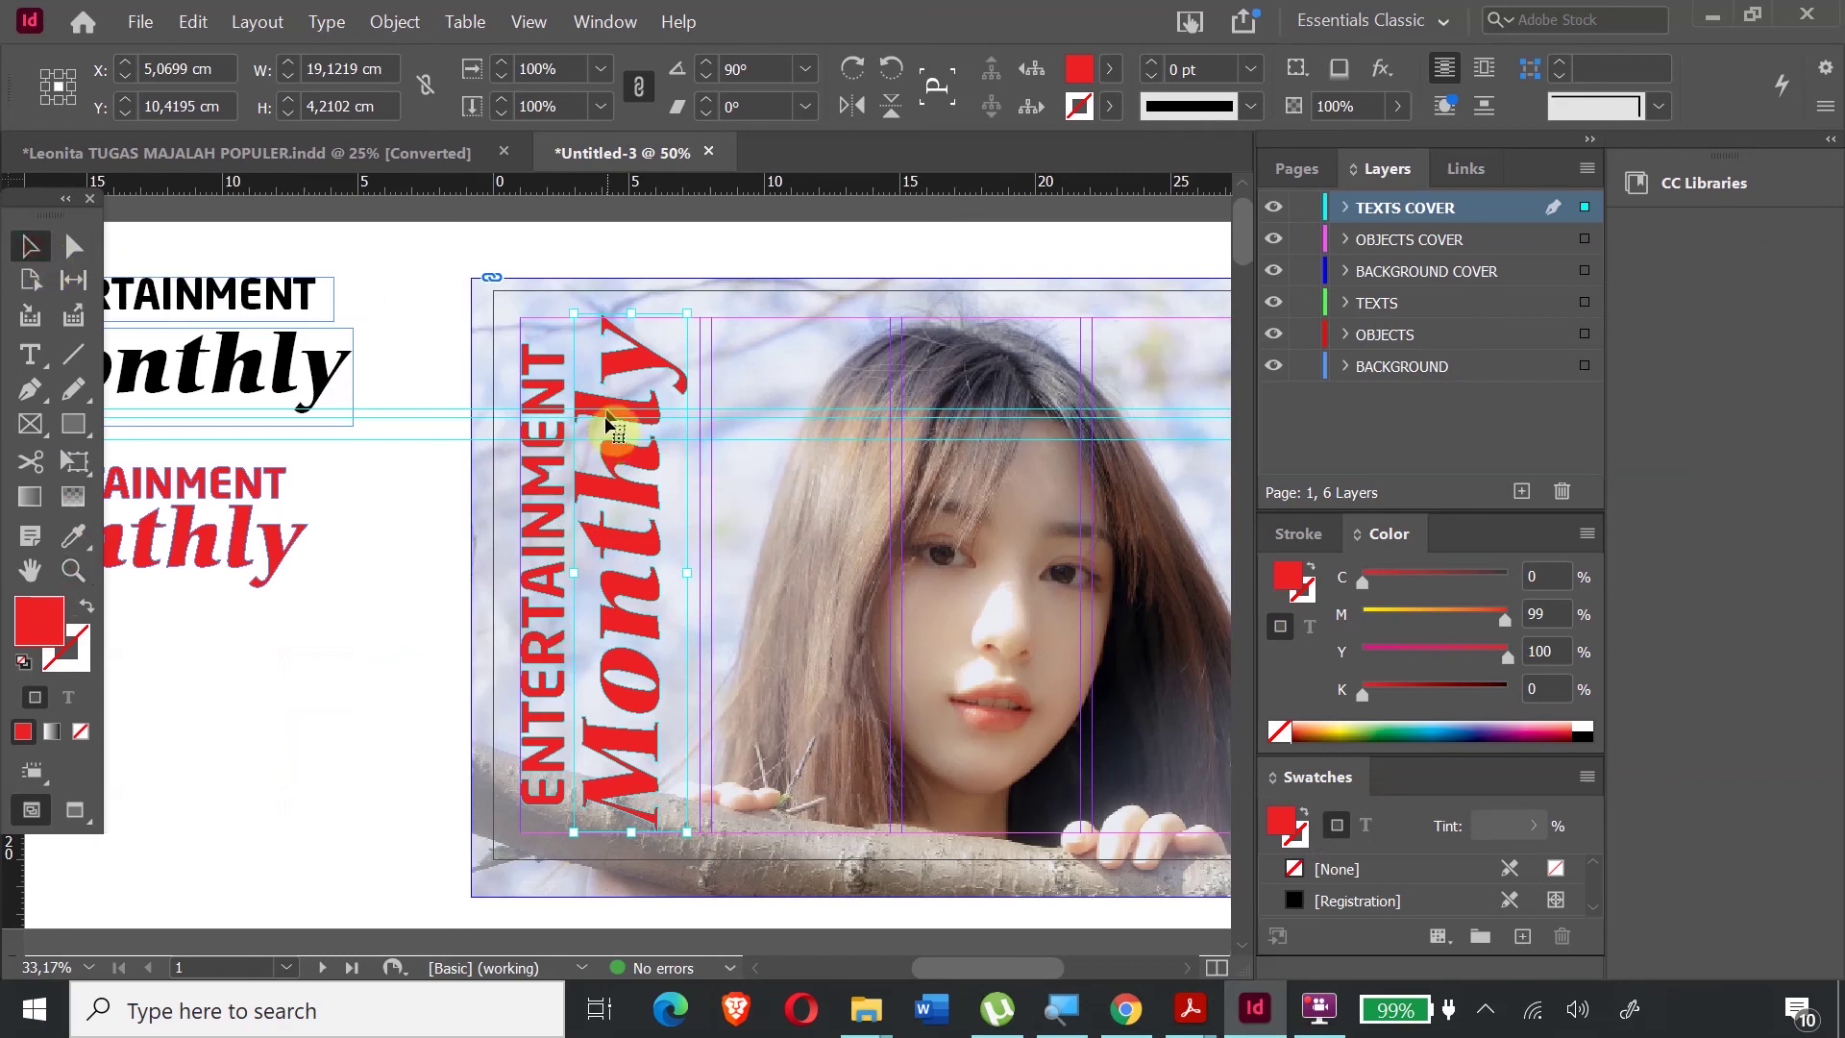
pyautogui.moveTo(615, 415); pyautogui.dragTo(1049, 340)
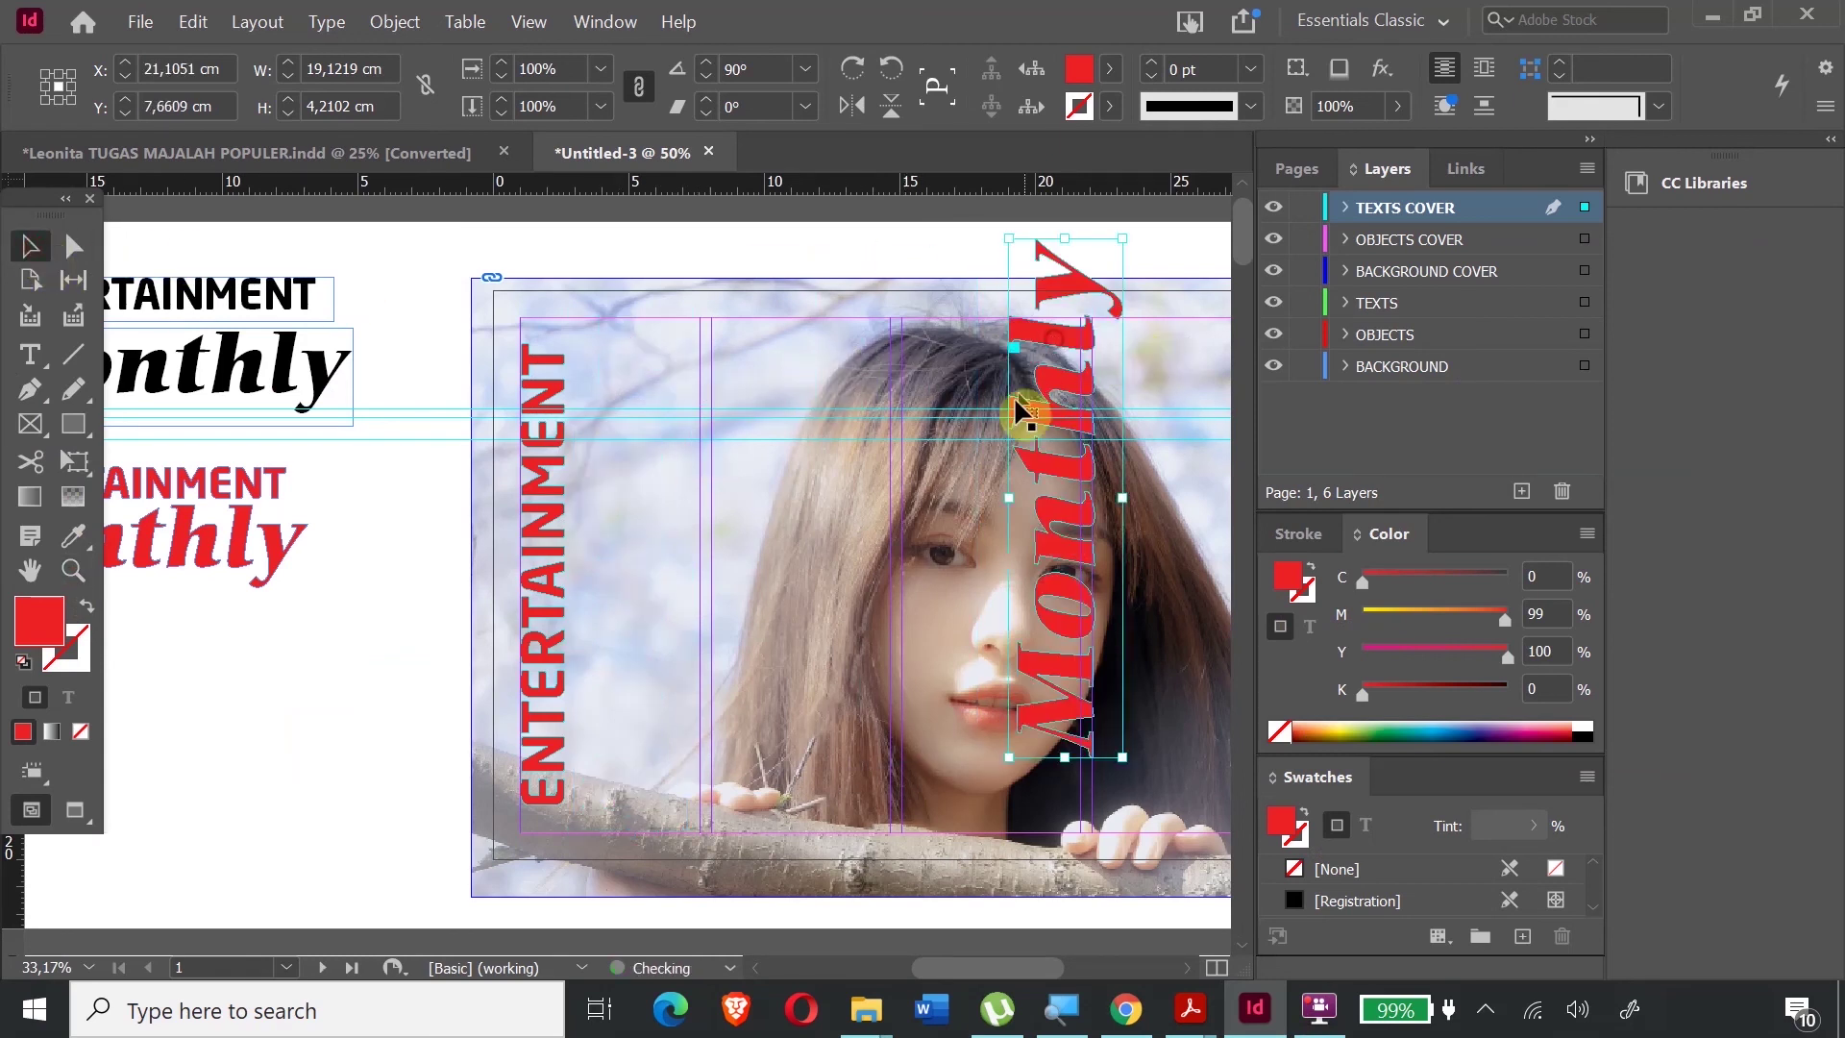
# - Transfer both cover logo words to the OBJECTS COVER layer and reposition them, with ENTERTAINMENT just inside the left margin
pyautogui.click(531, 404)
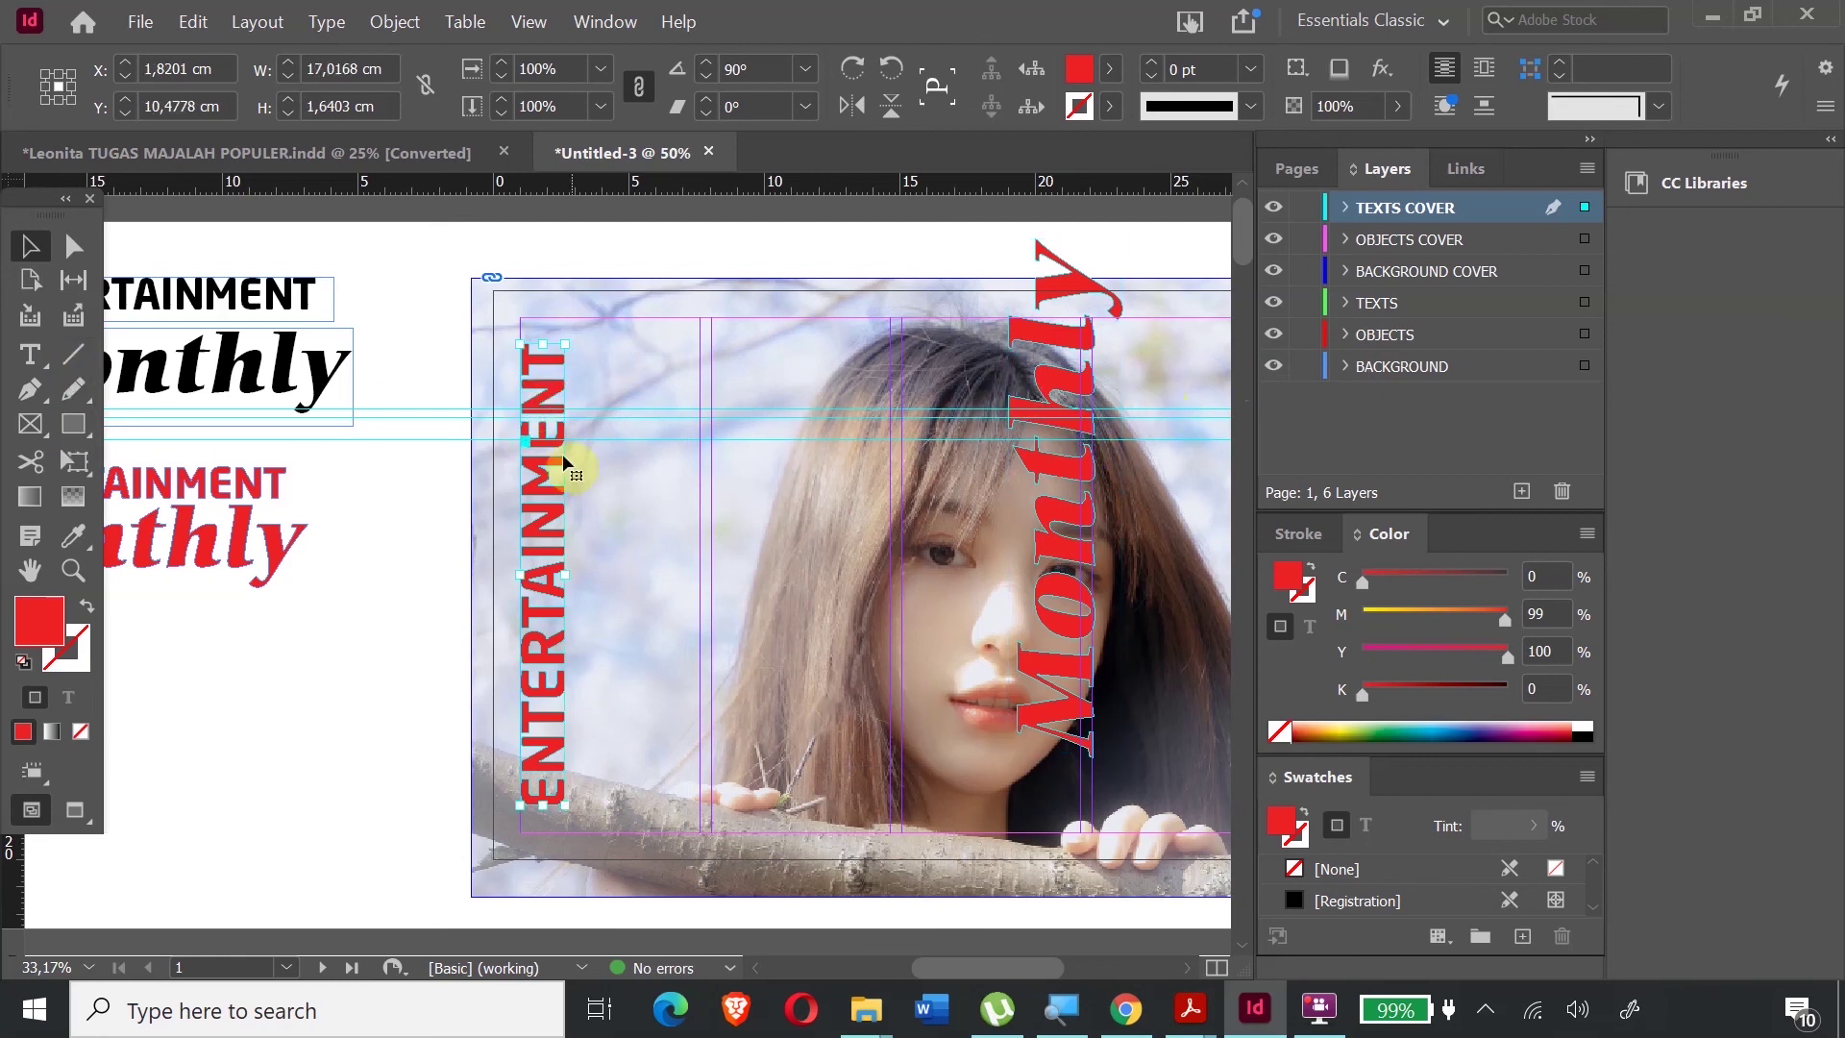
pyautogui.keyDown('shift'); pyautogui.click(1092, 394); pyautogui.keyUp('shift')
pyautogui.hotkey('ctrl', 'shift', 'o')
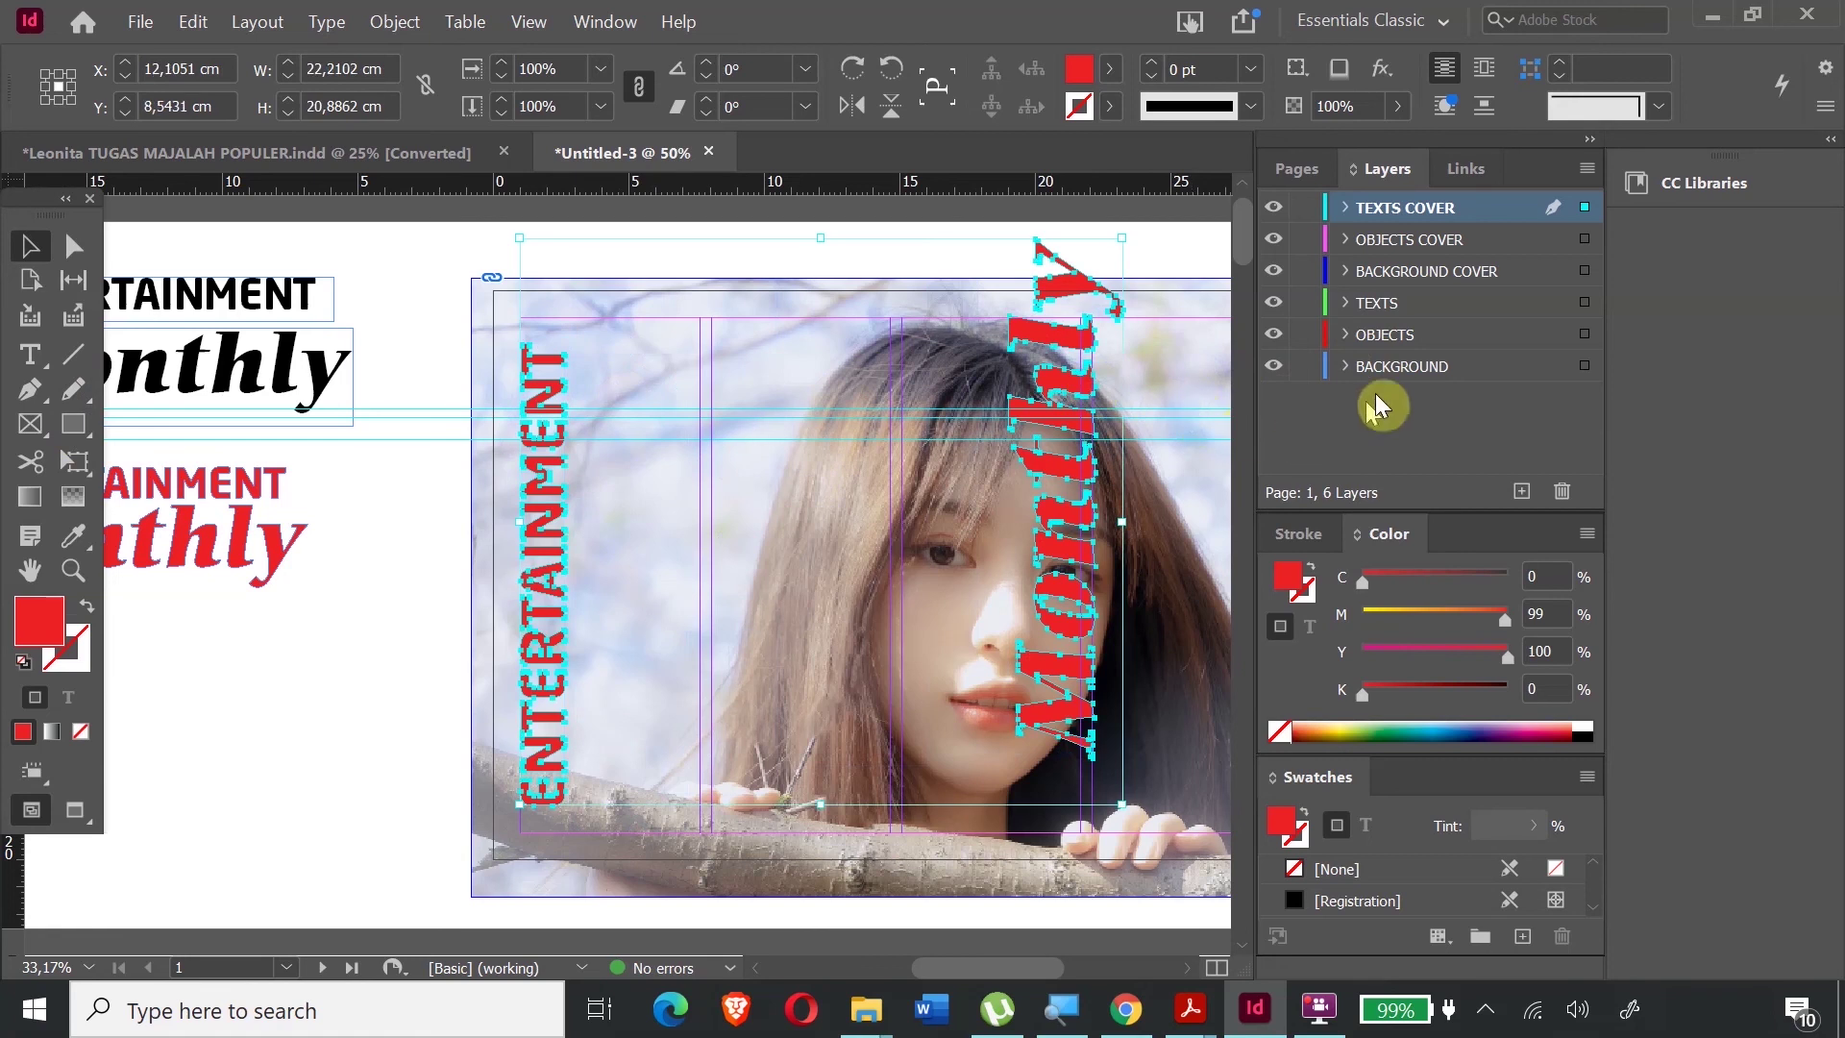
pyautogui.hotkey('ctrl', 'x')
pyautogui.click(1384, 239)
pyautogui.hotkey('ctrl', 'v')
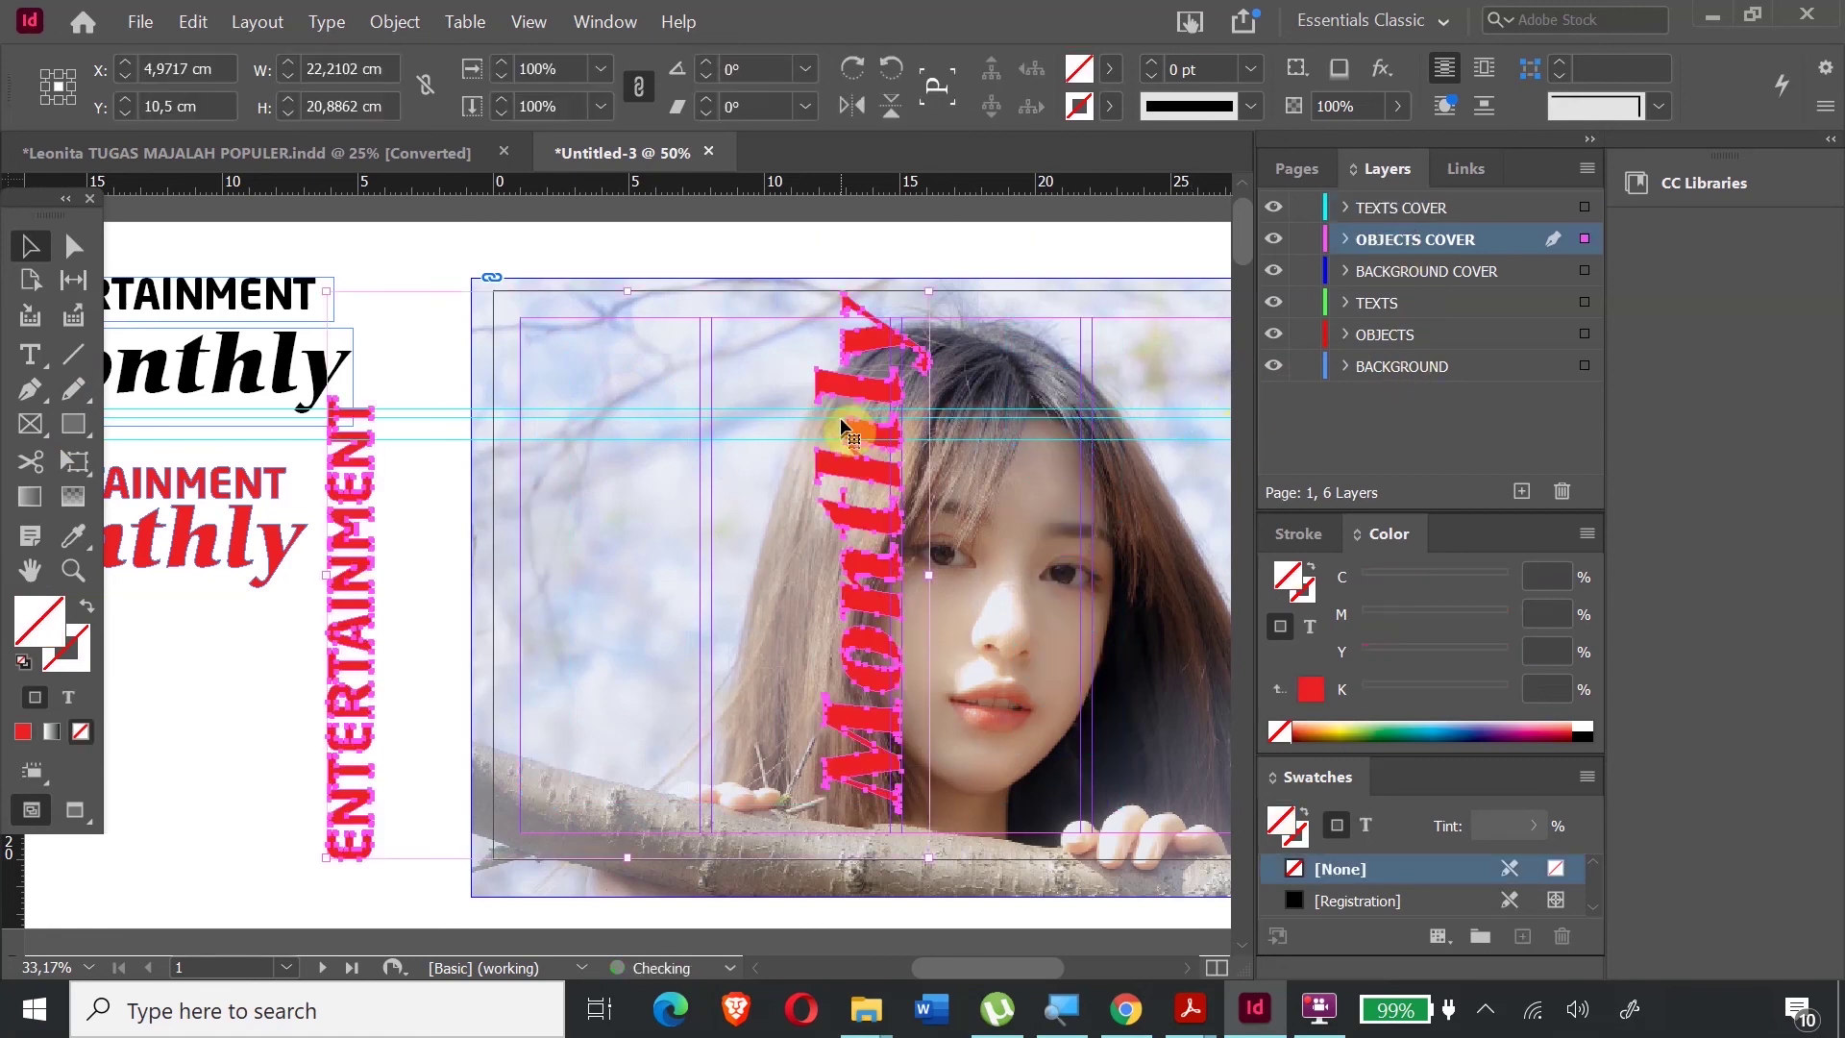
pyautogui.moveTo(338, 584); pyautogui.dragTo(549, 530)
pyautogui.click(423, 274)
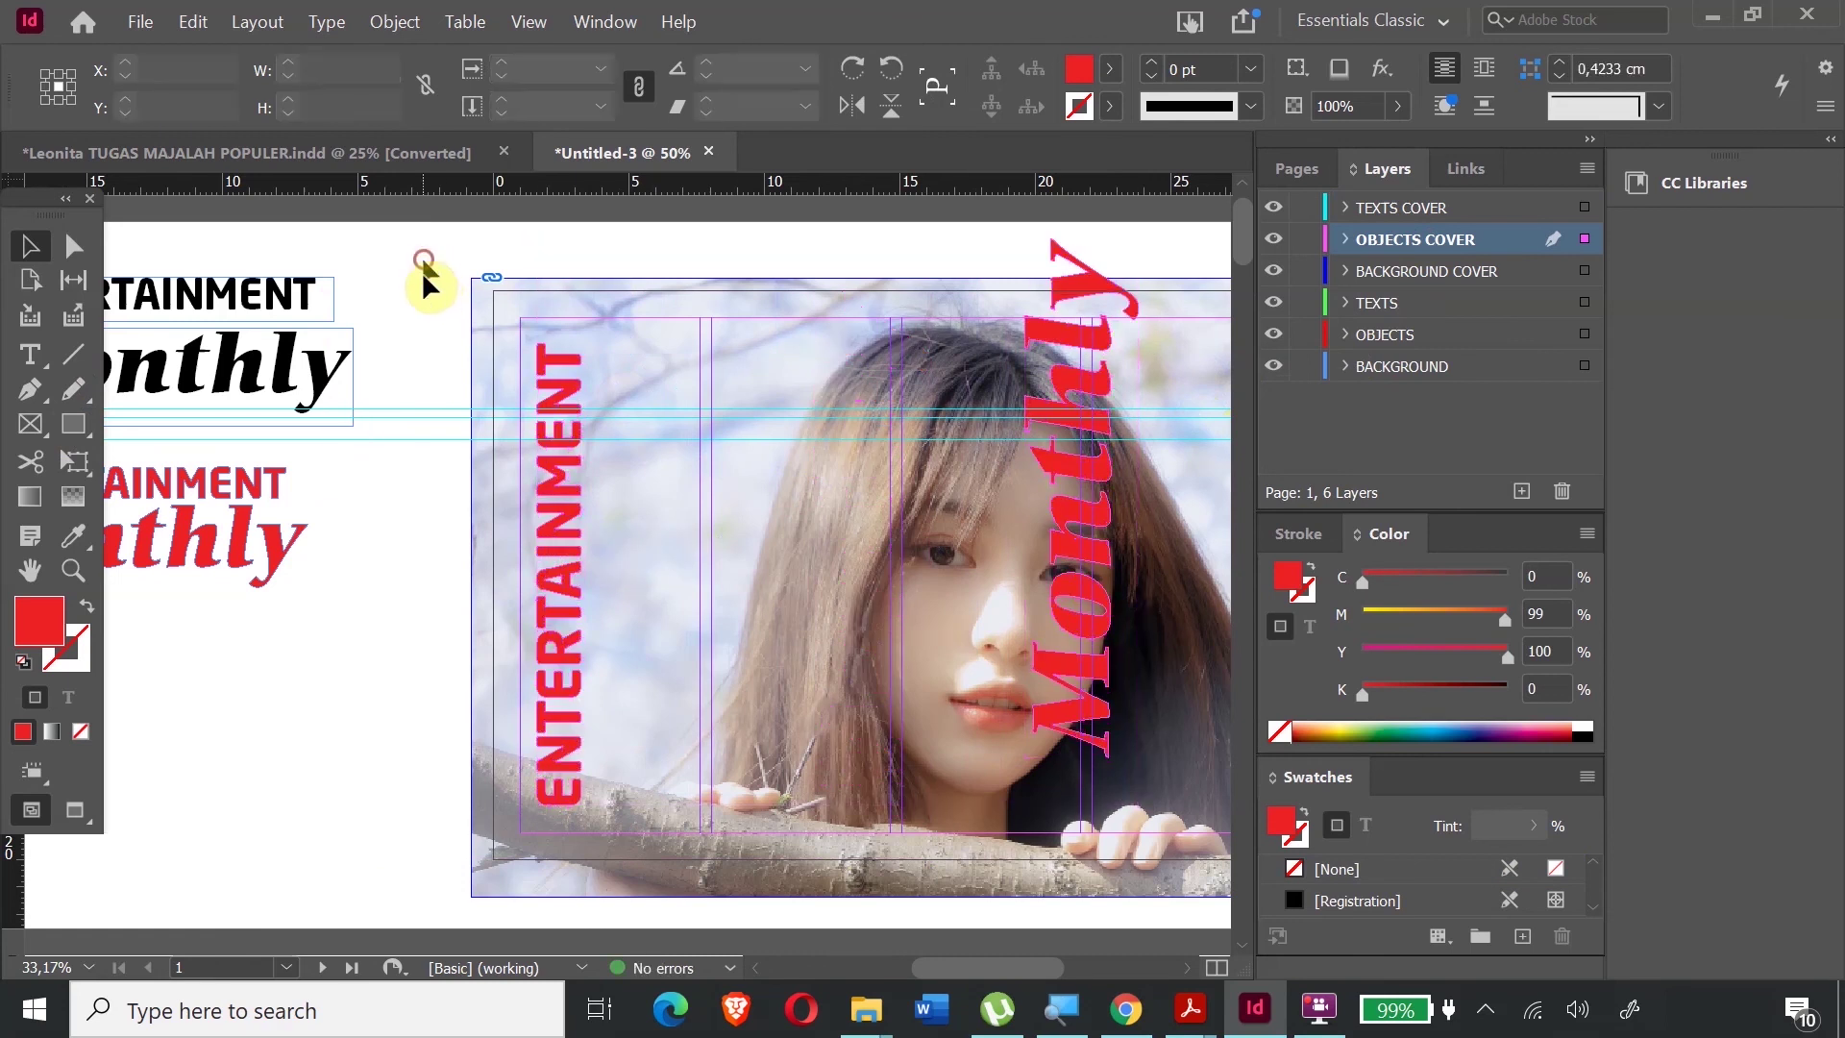
# - Draw a vertical rectangle about 6.9 cm wide and 22 cm high over the cover's left edge, extending slightly past the page
pyautogui.click(71, 431)
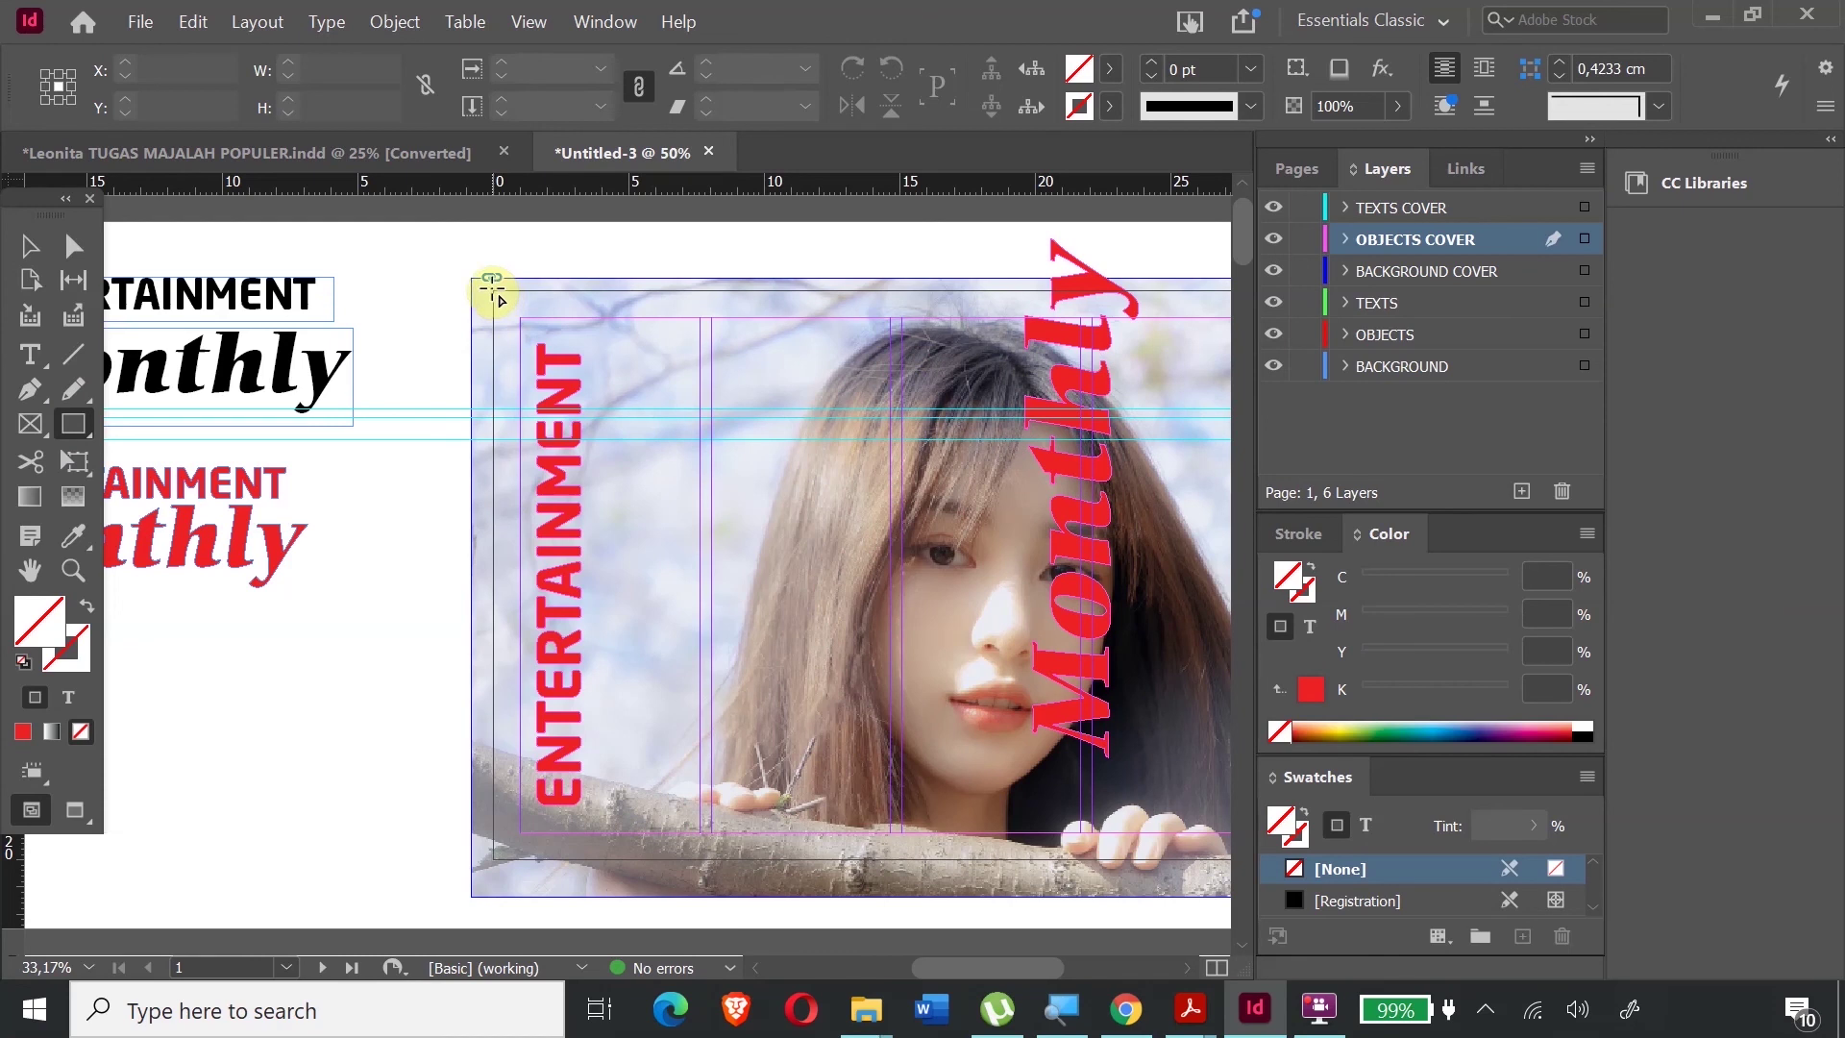
pyautogui.moveTo(490, 288); pyautogui.dragTo(673, 878)
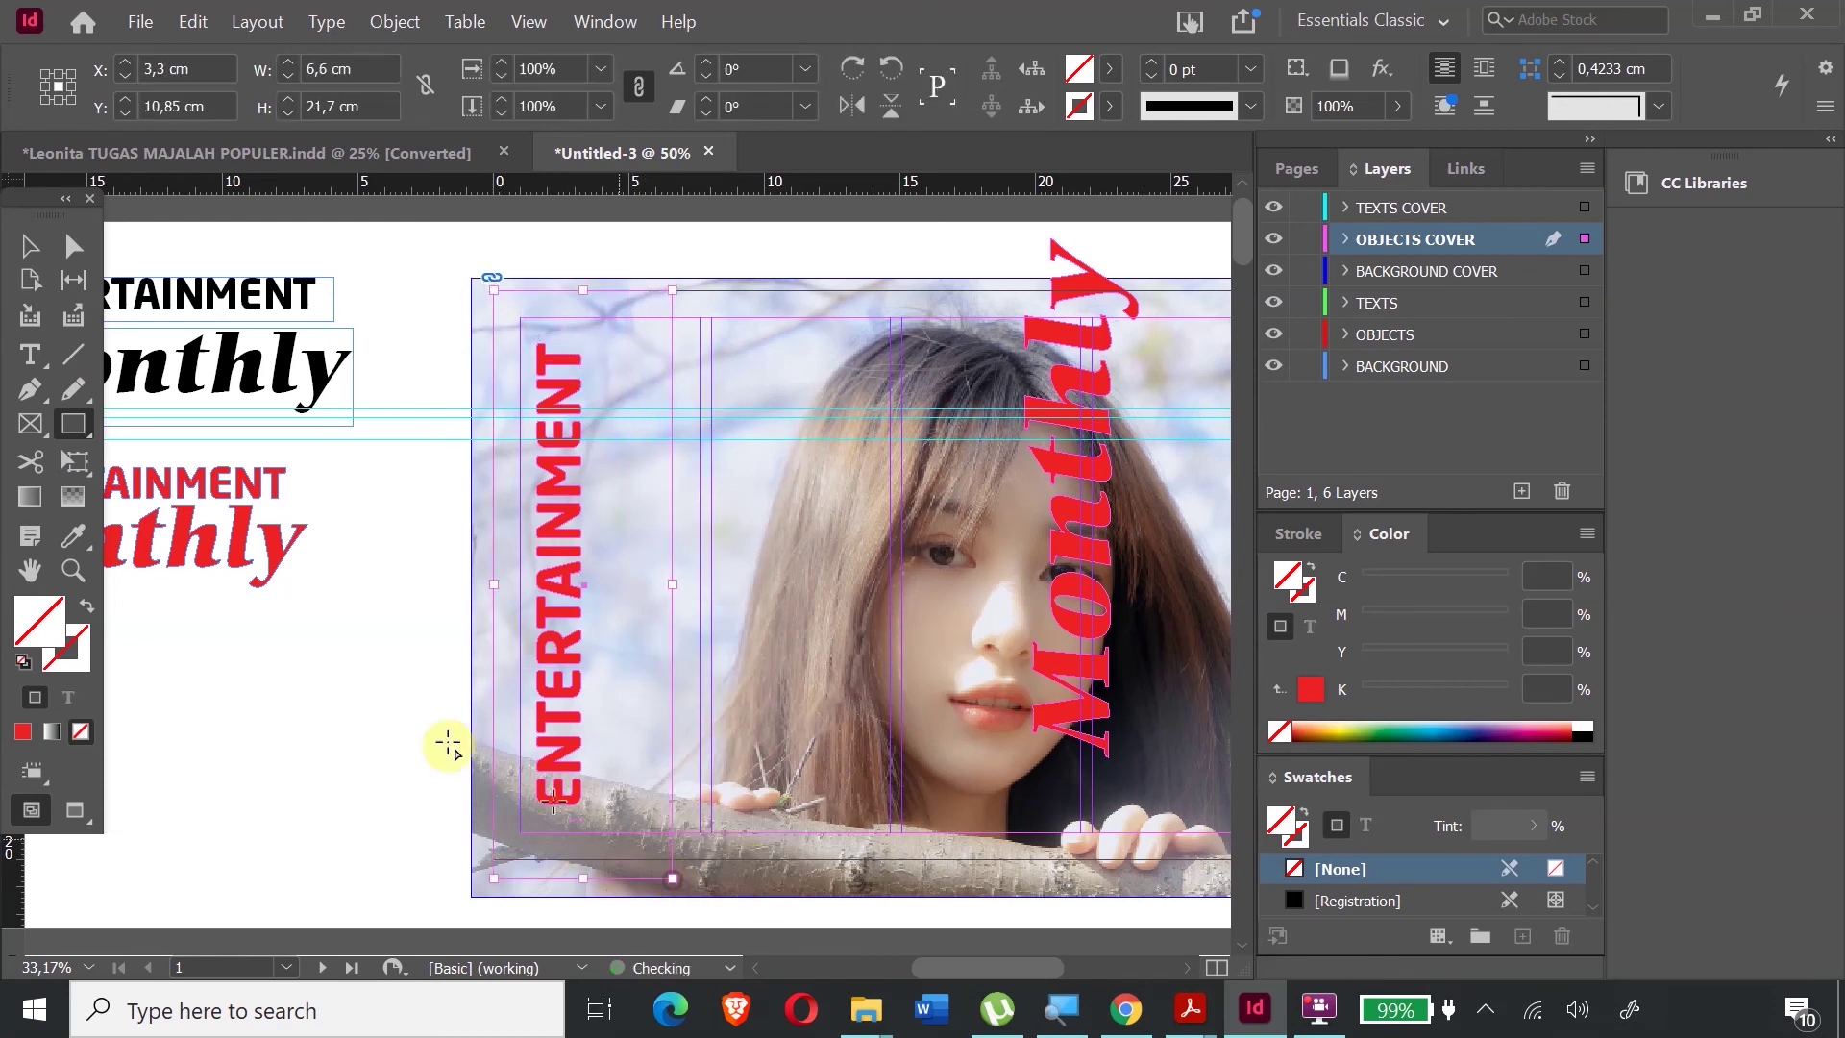
pyautogui.click(30, 246)
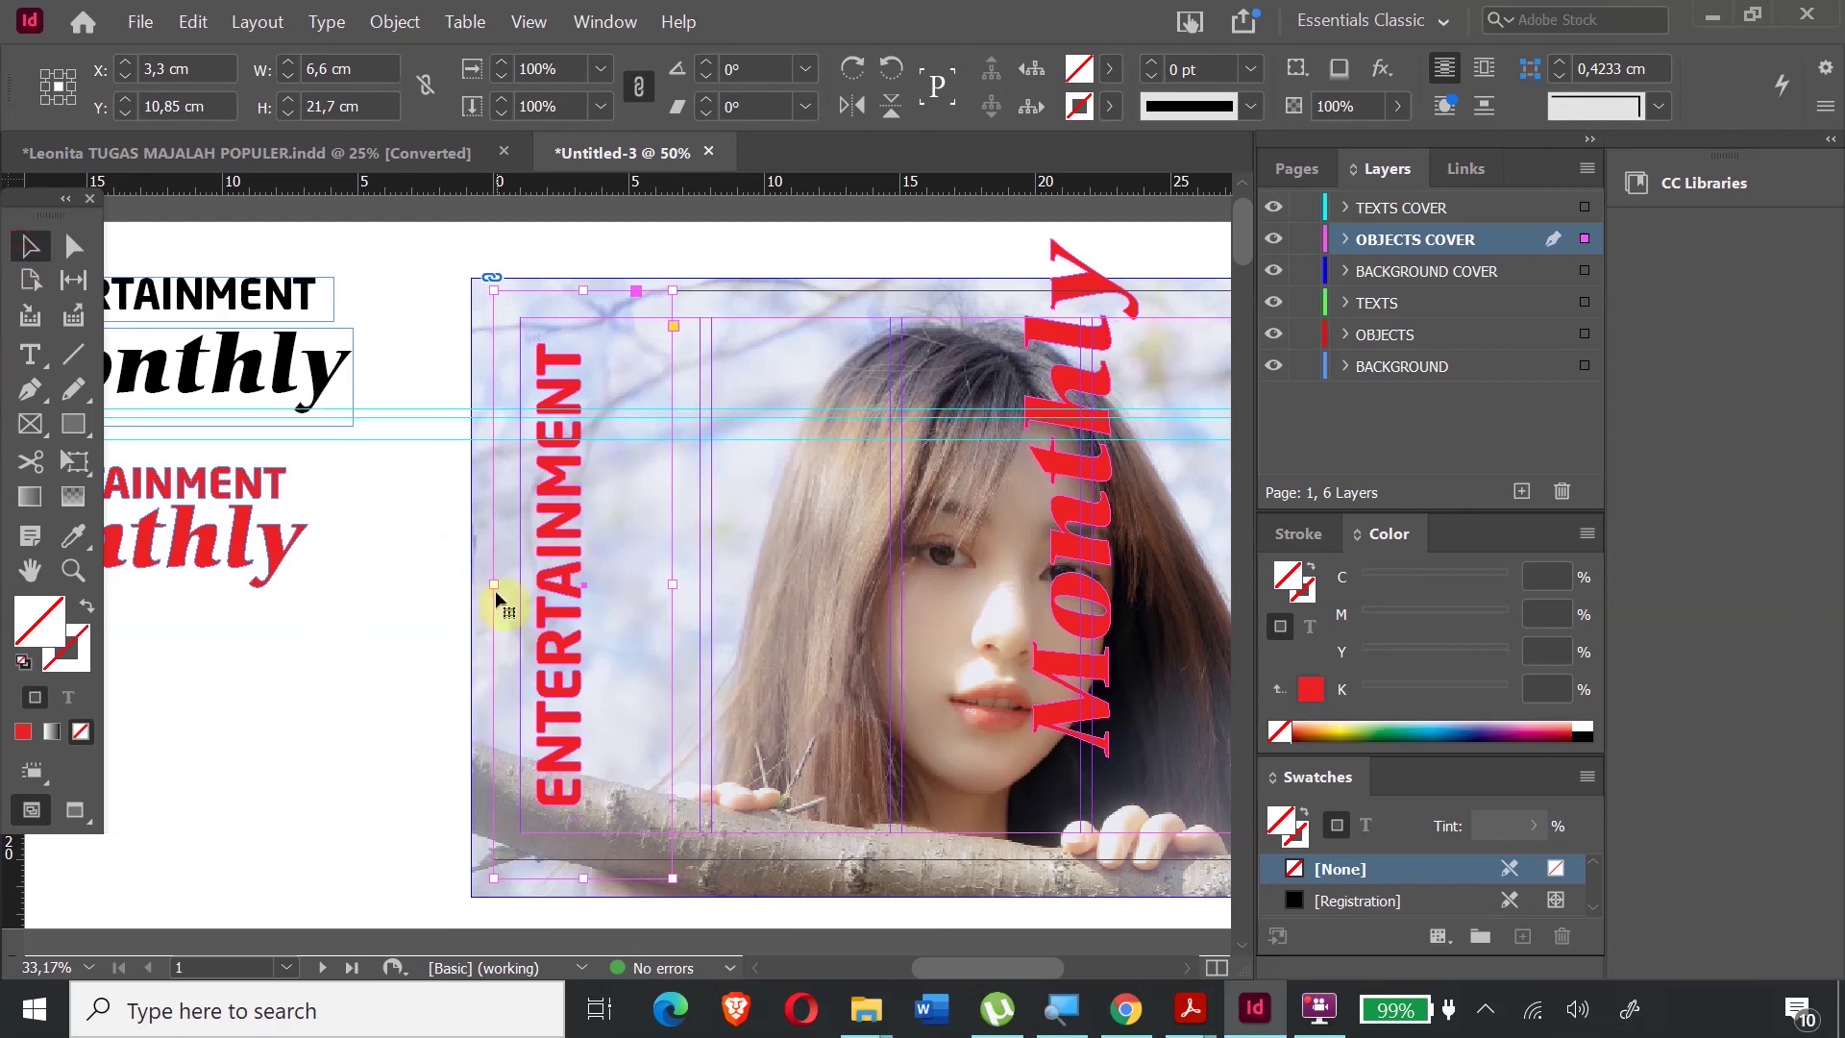
pyautogui.moveTo(493, 584); pyautogui.dragTo(485, 583)
pyautogui.moveTo(569, 290); pyautogui.dragTo(569, 282)
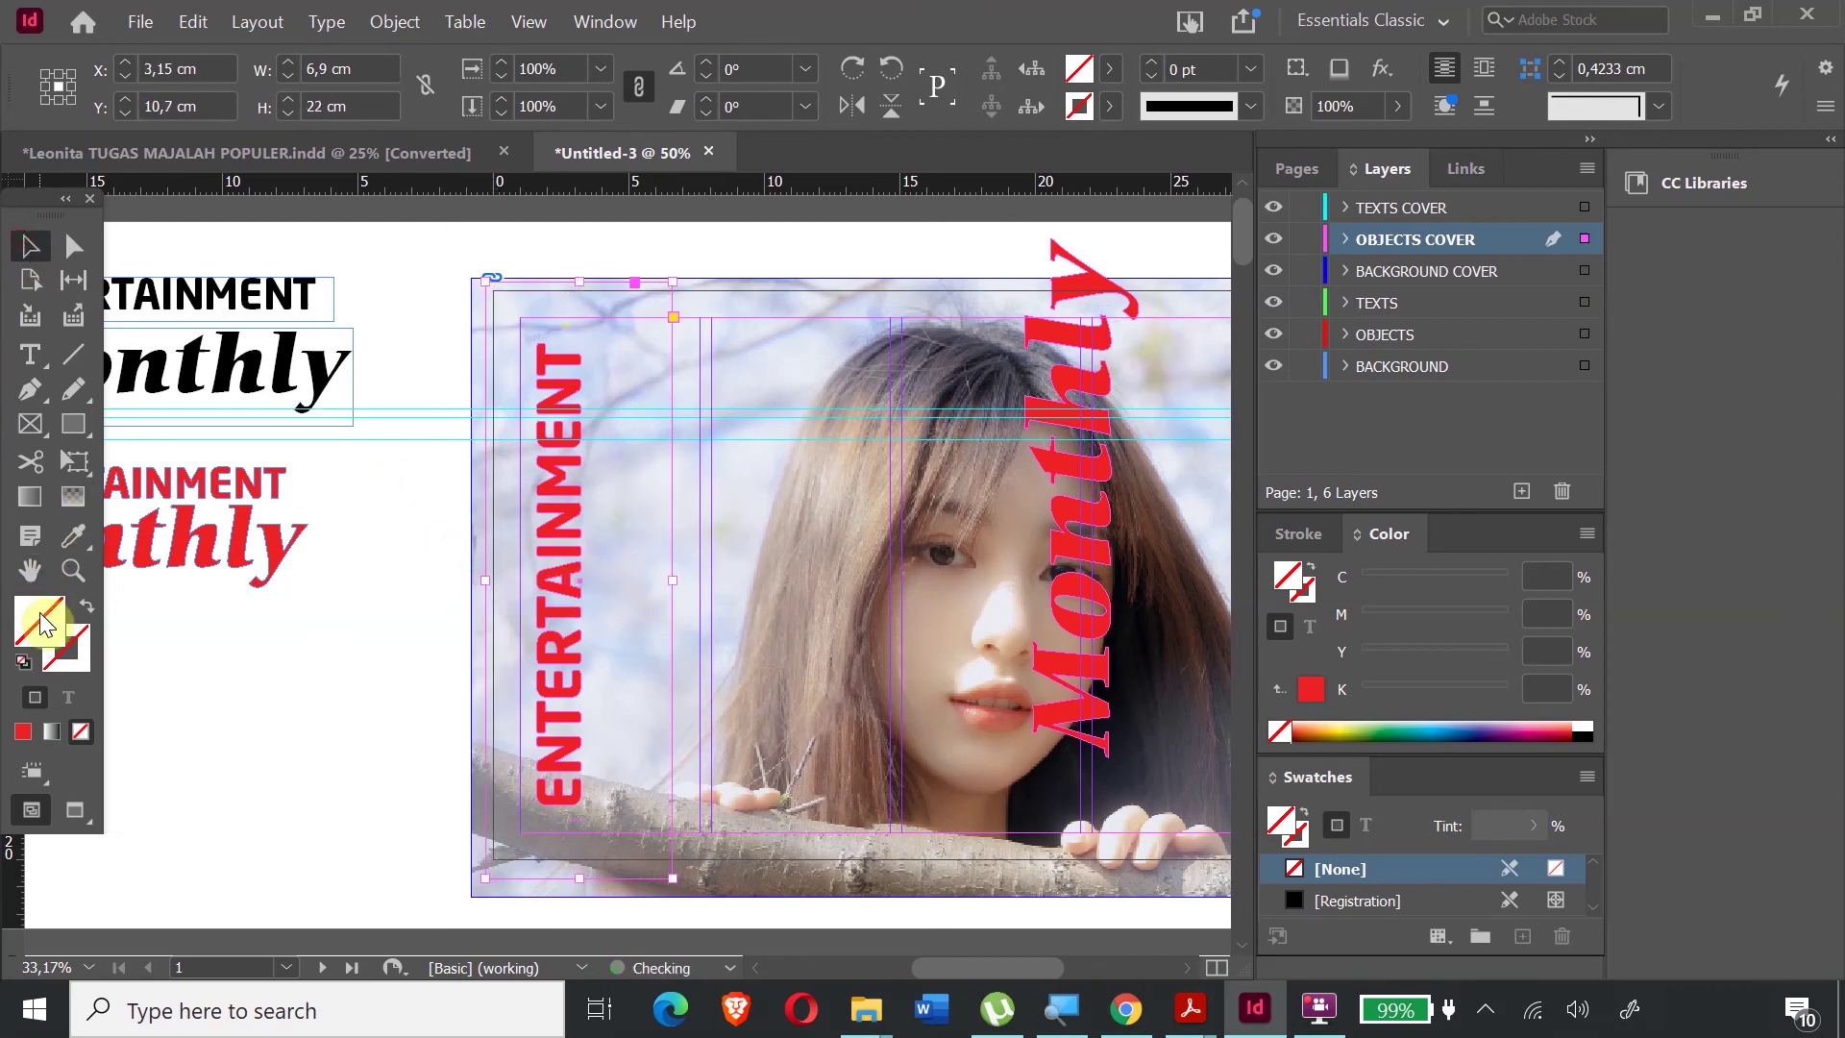
# - Fill the rectangle with the red sampled from the word Monthly using the Eyedropper tool
pyautogui.click(75, 541)
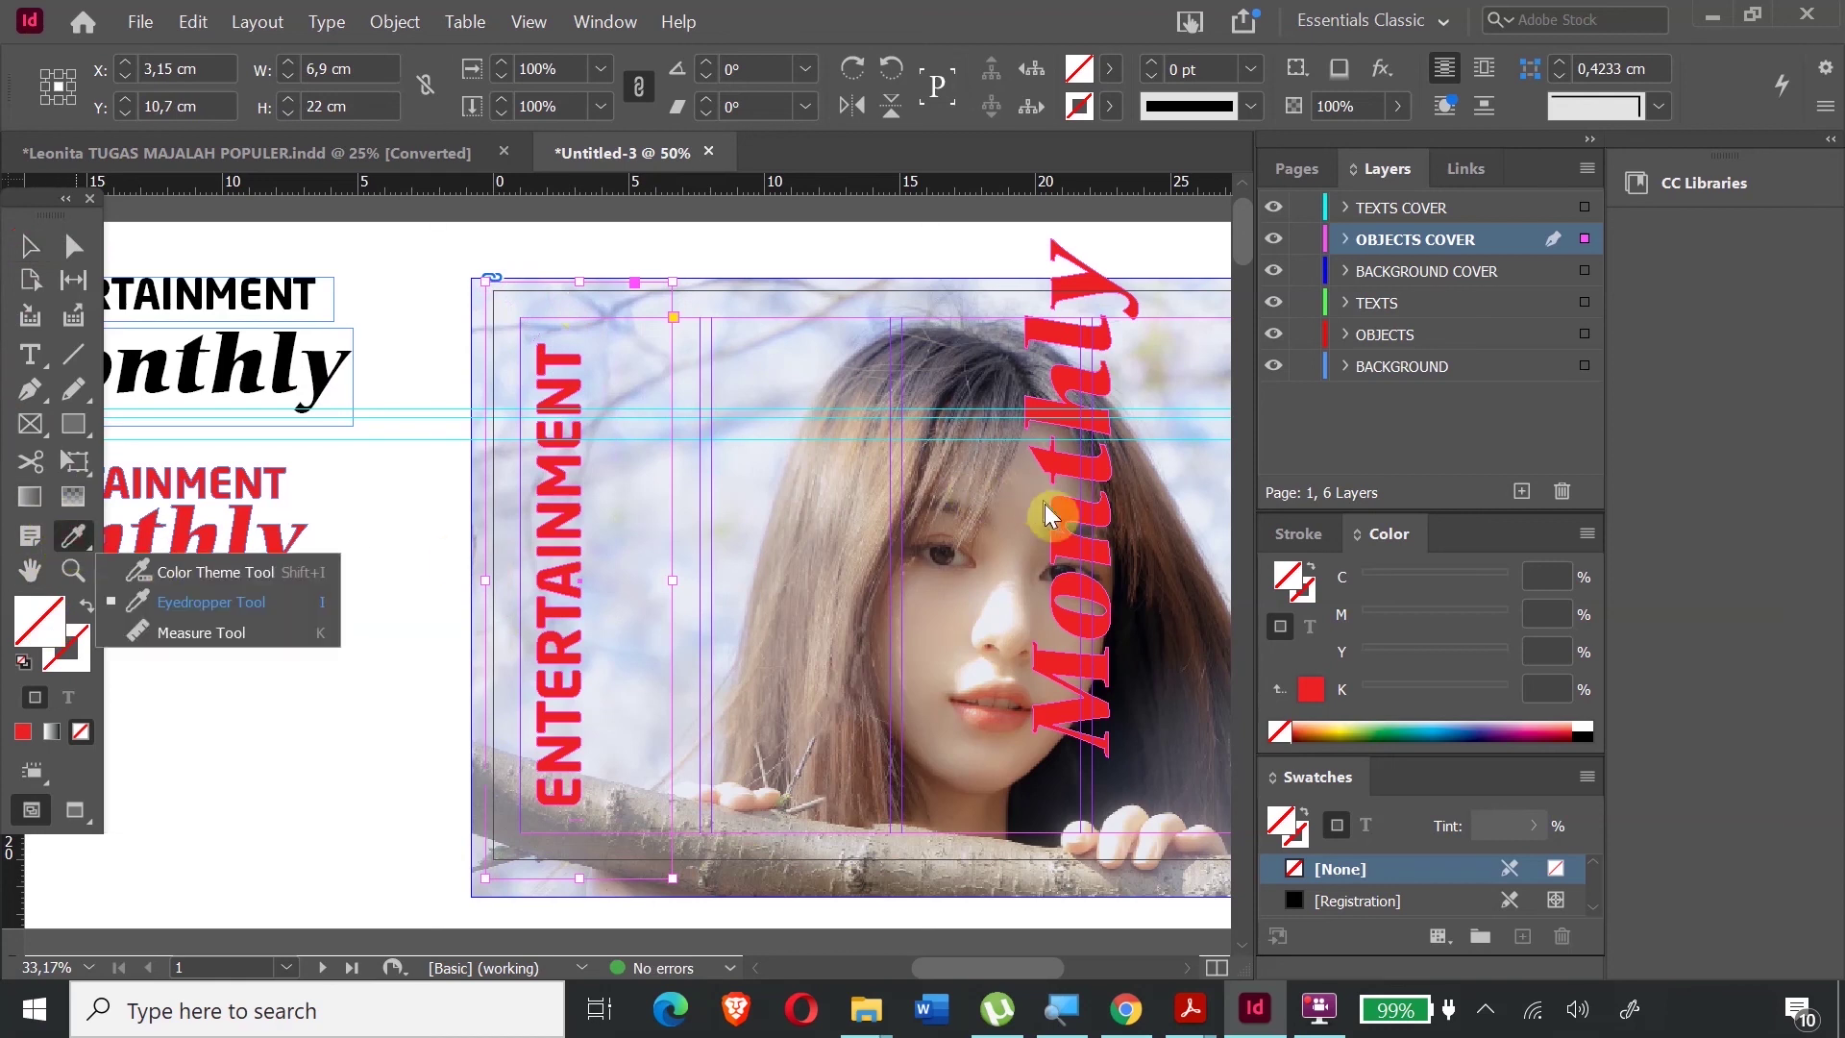
pyautogui.click(135, 603)
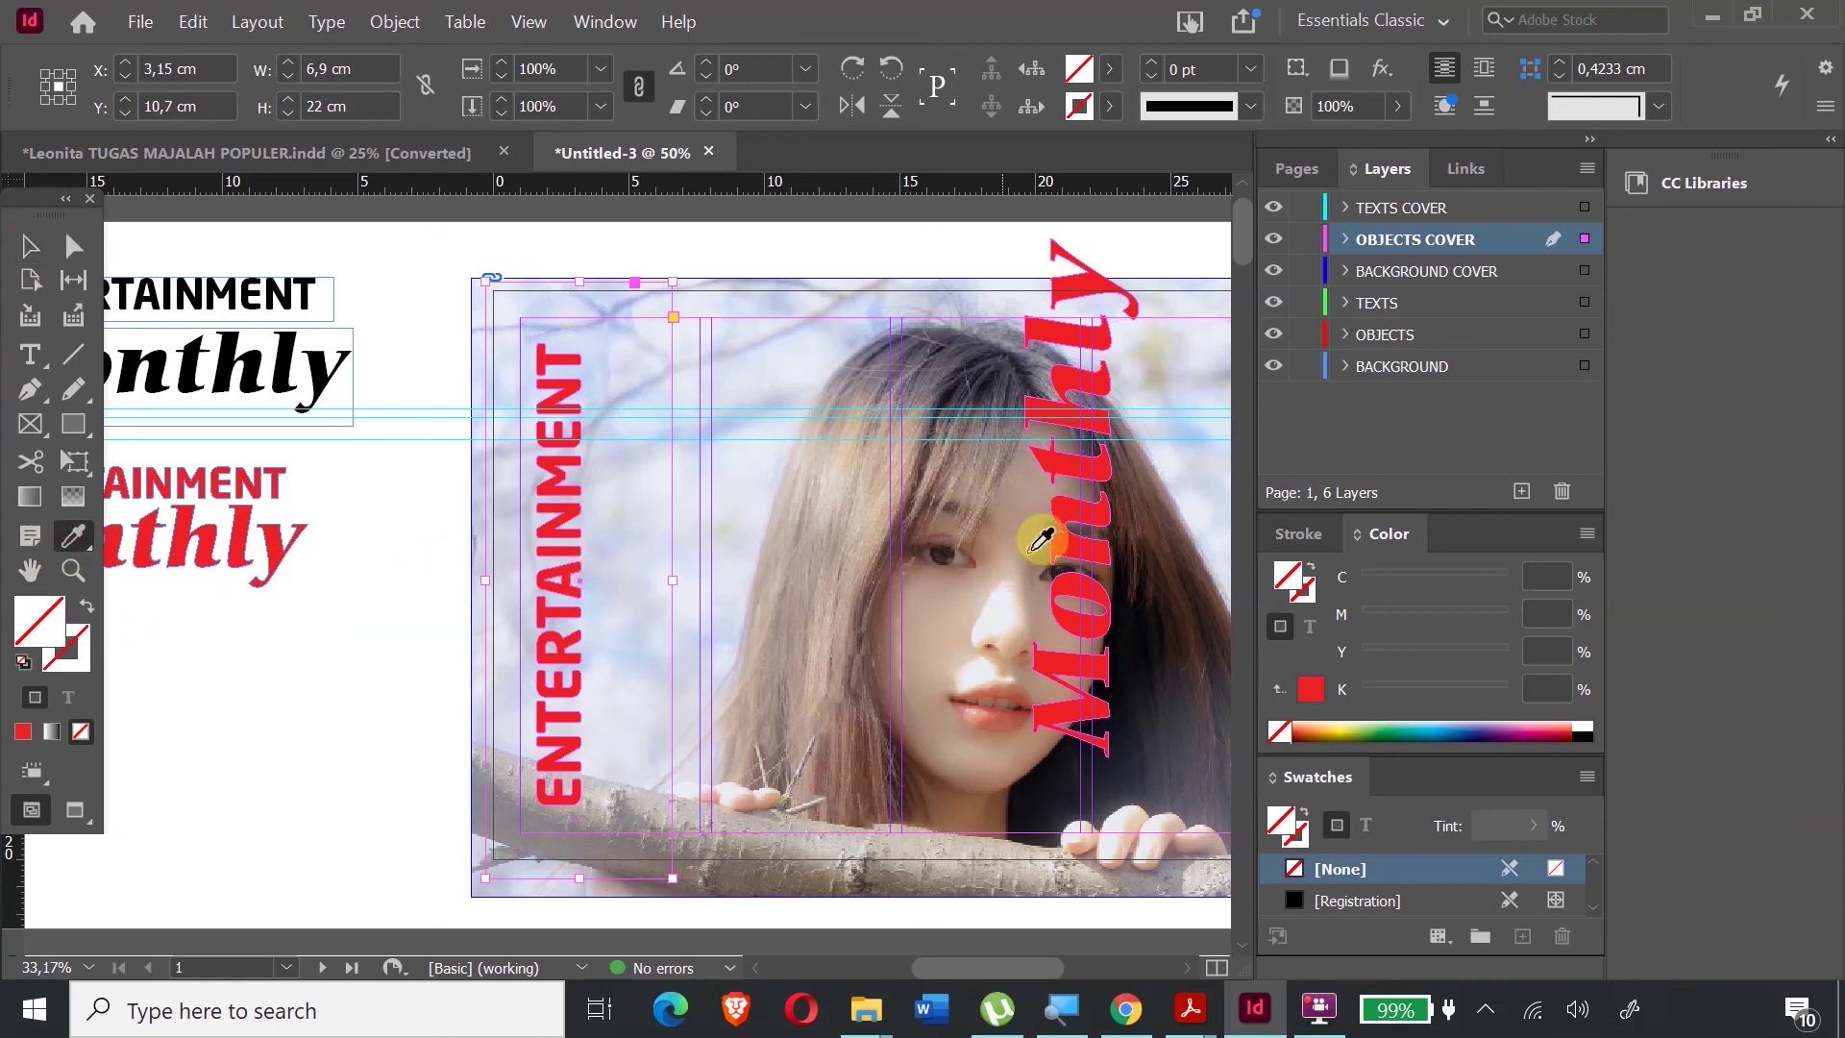
pyautogui.click(1028, 538)
pyautogui.click(29, 248)
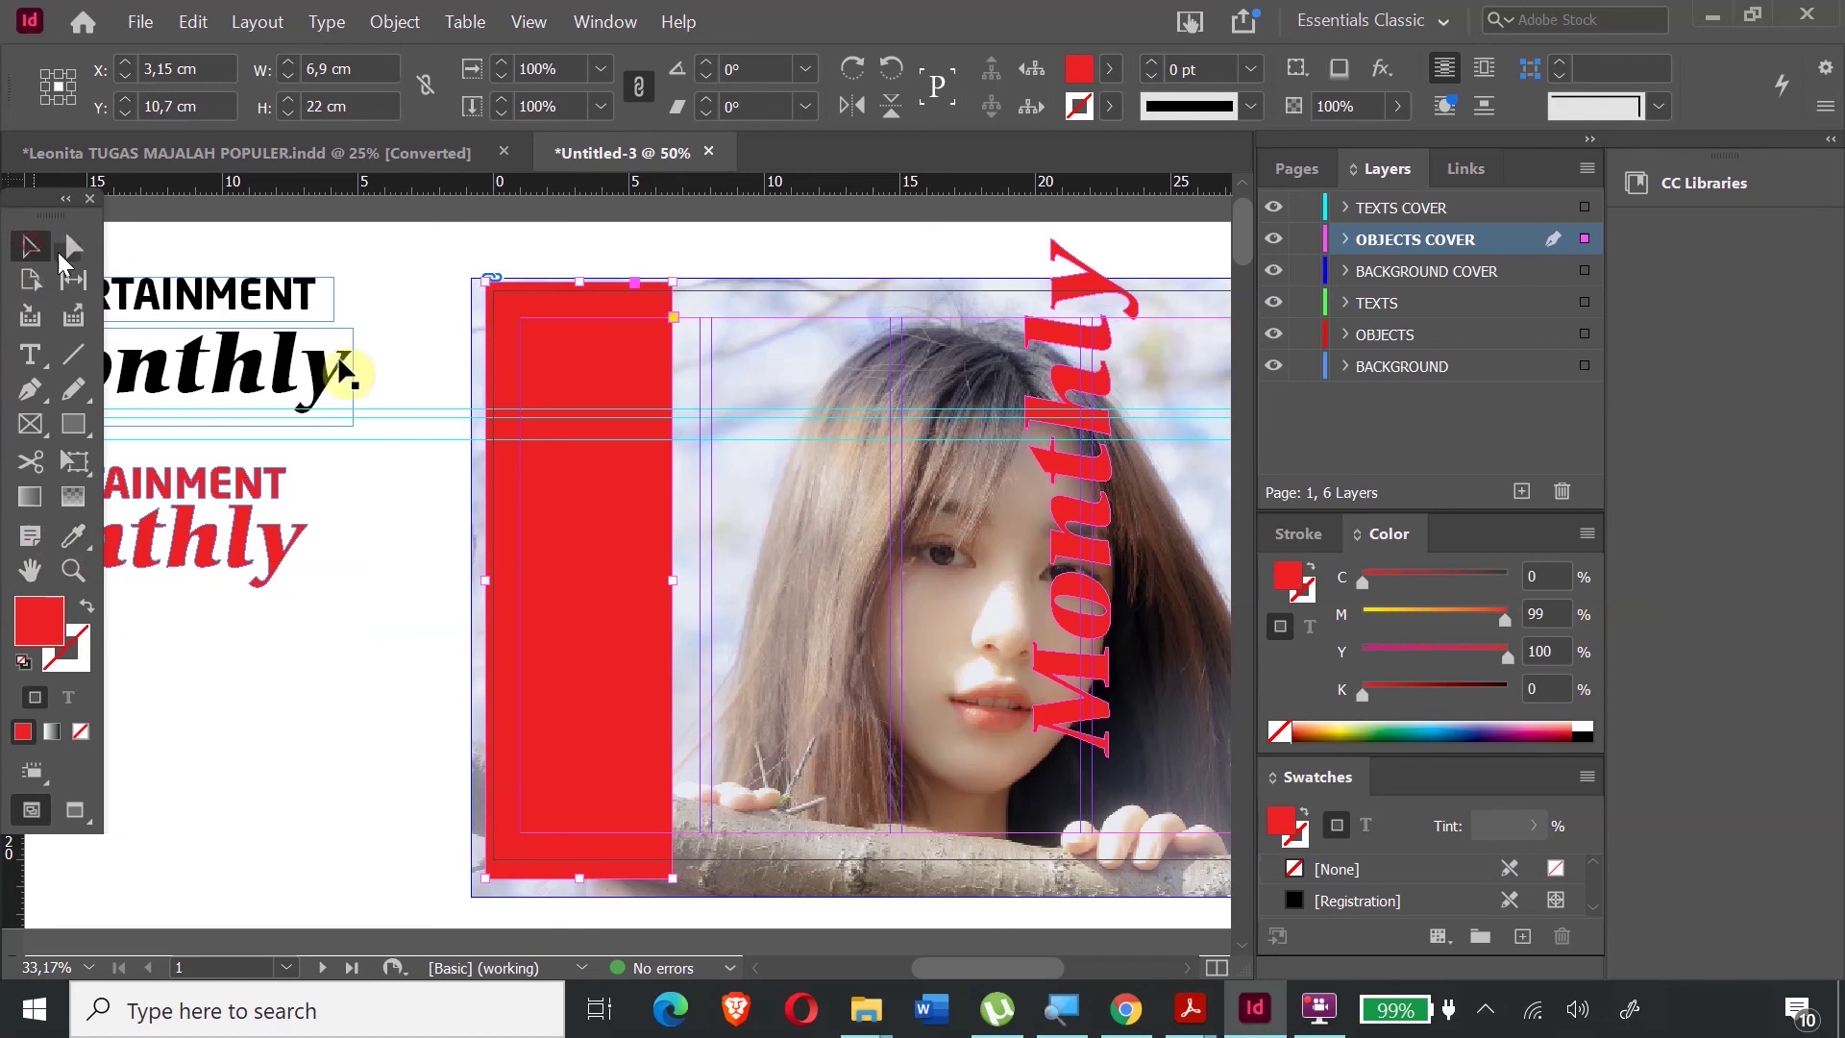
# - Move the red bar aside toward the pasteboard and fill the vertical word ENTERTAINMENT with beige, edd39c
pyautogui.moveTo(602, 510); pyautogui.dragTo(508, 528)
pyautogui.click(562, 535)
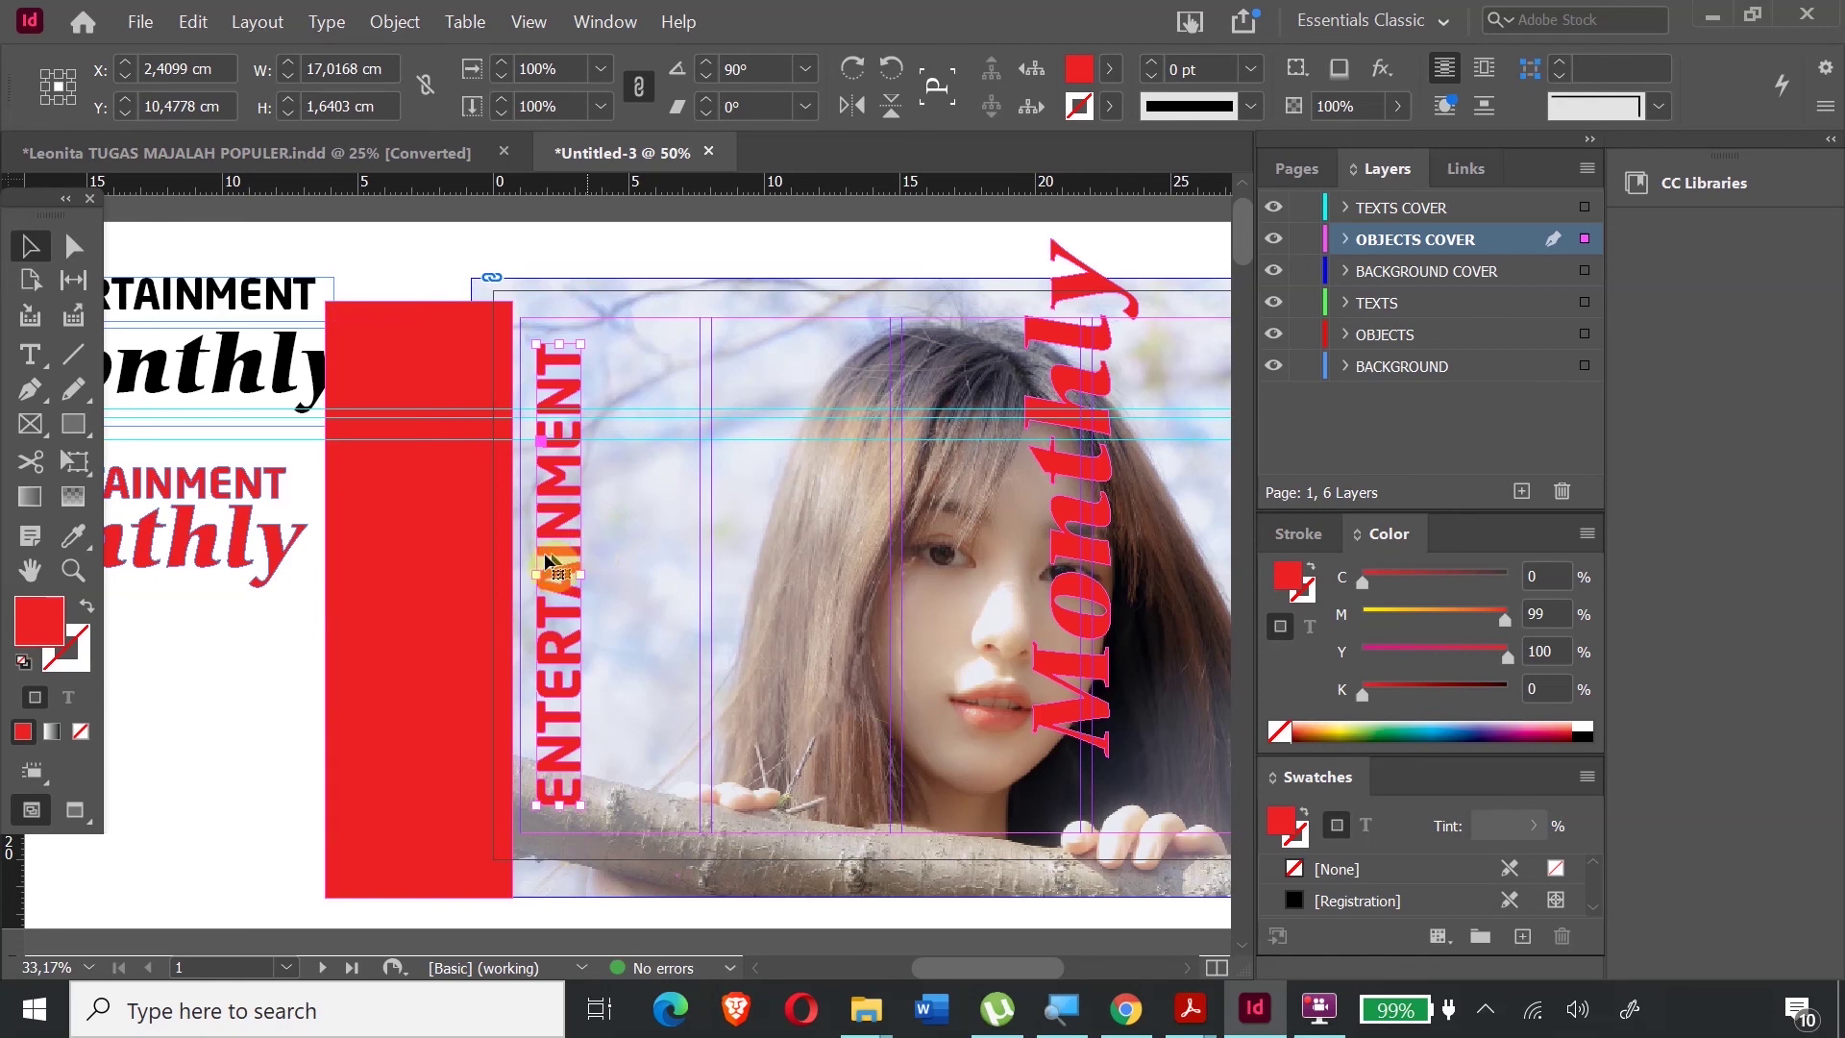
pyautogui.doubleClick(33, 620)
pyautogui.click(644, 546)
pyautogui.click(759, 395)
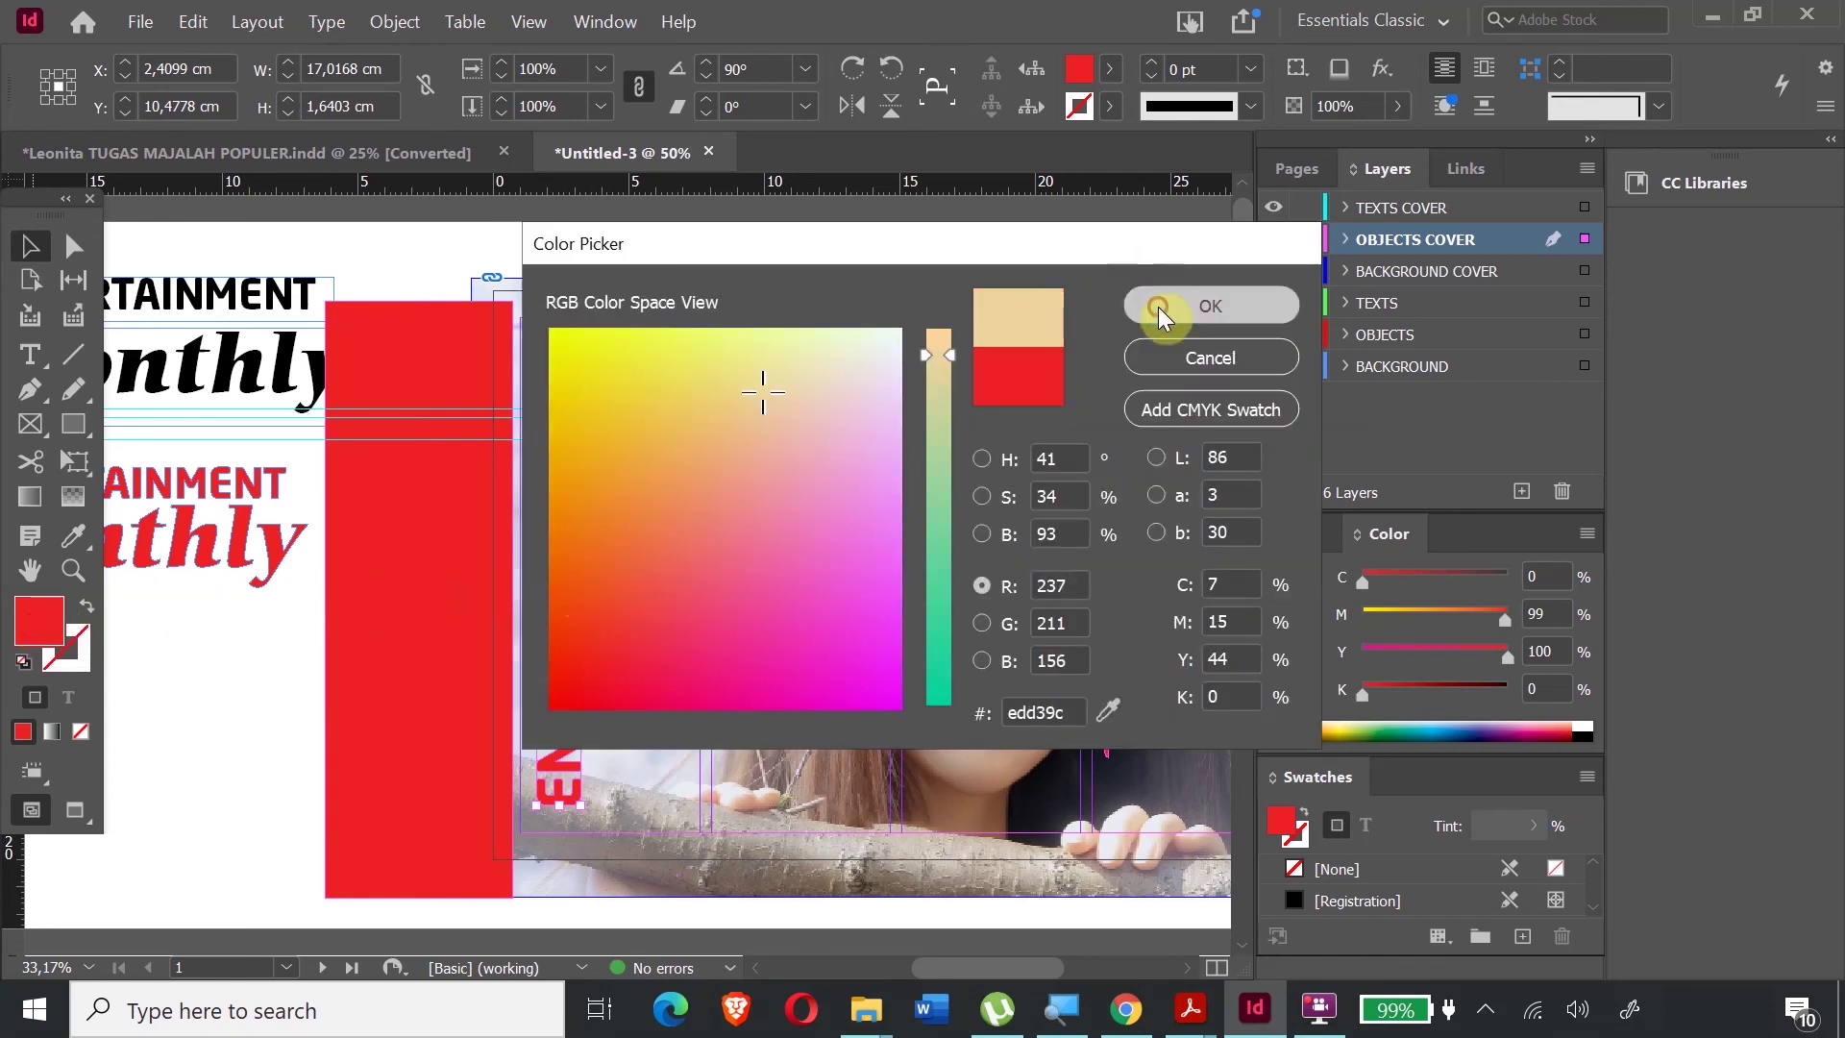
pyautogui.click(1157, 308)
# - Cut and repaste the beige ENTERTAINMENT so it stacks in front of the red bar, and move it onto the bar
pyautogui.moveTo(518, 524); pyautogui.dragTo(449, 535)
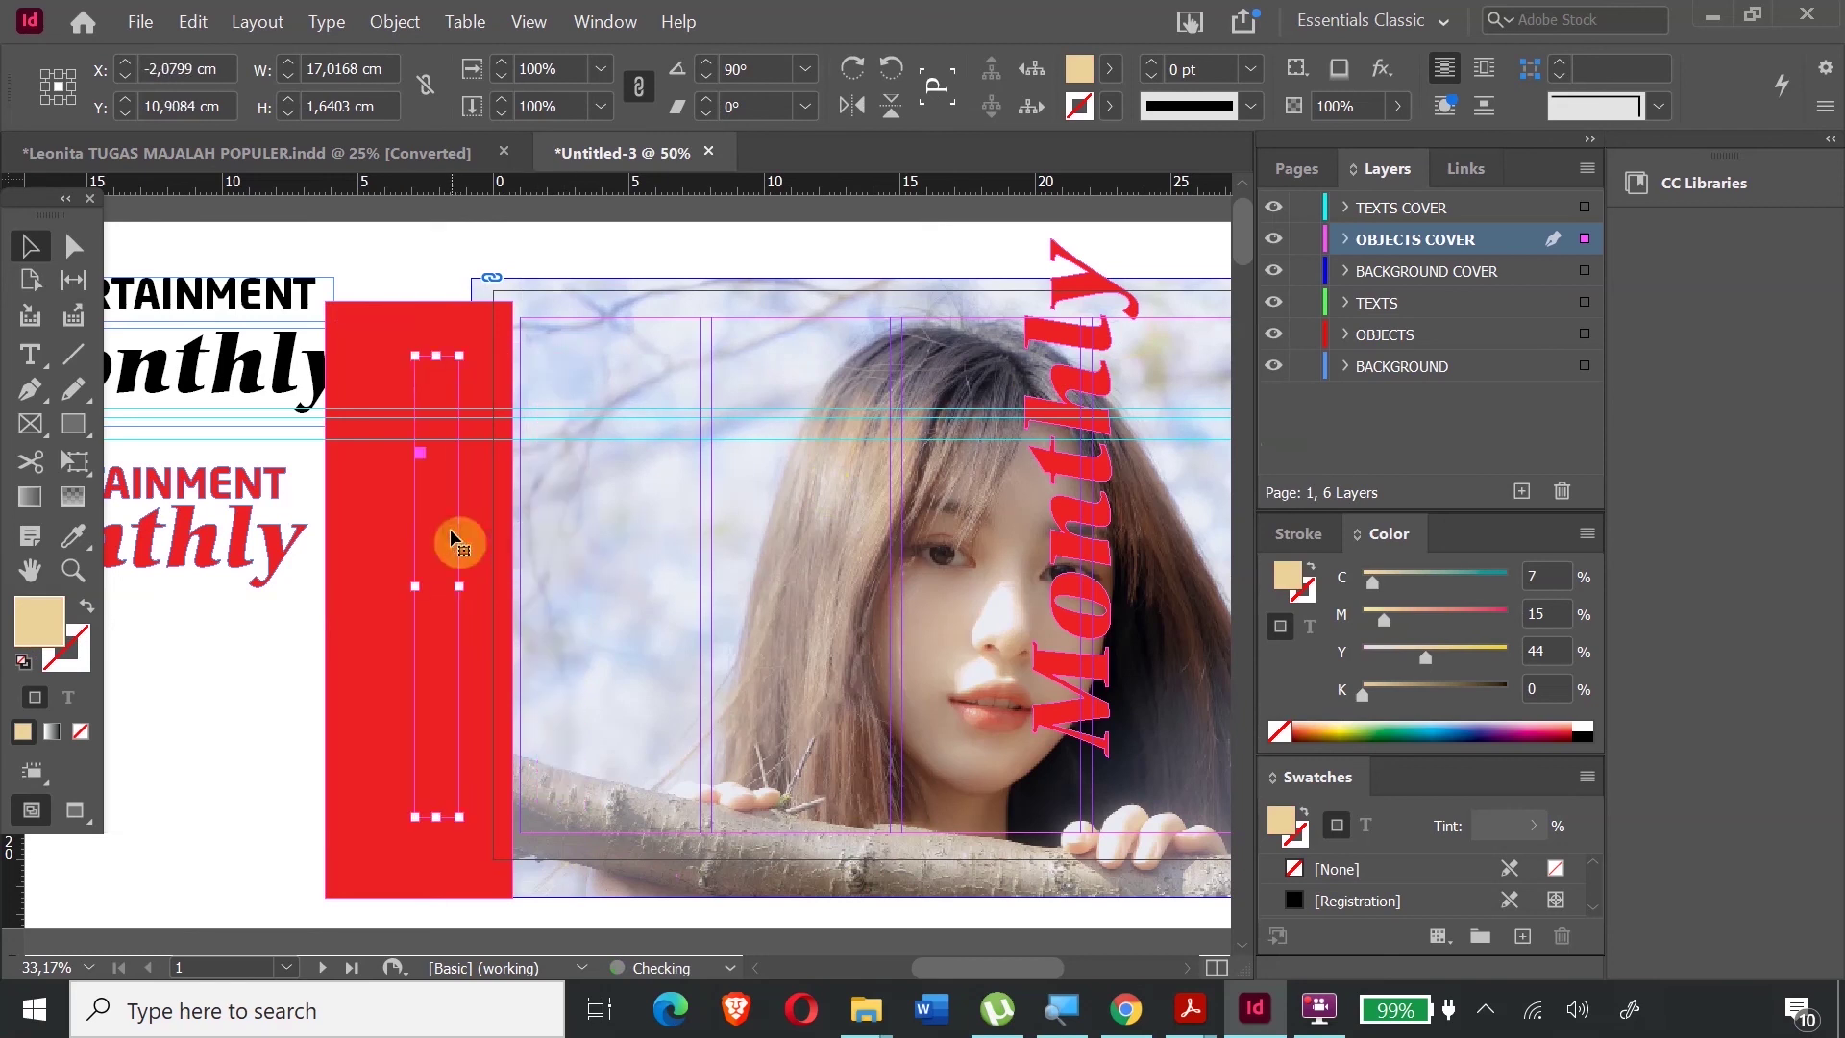
pyautogui.hotkey('ctrl', 'z')
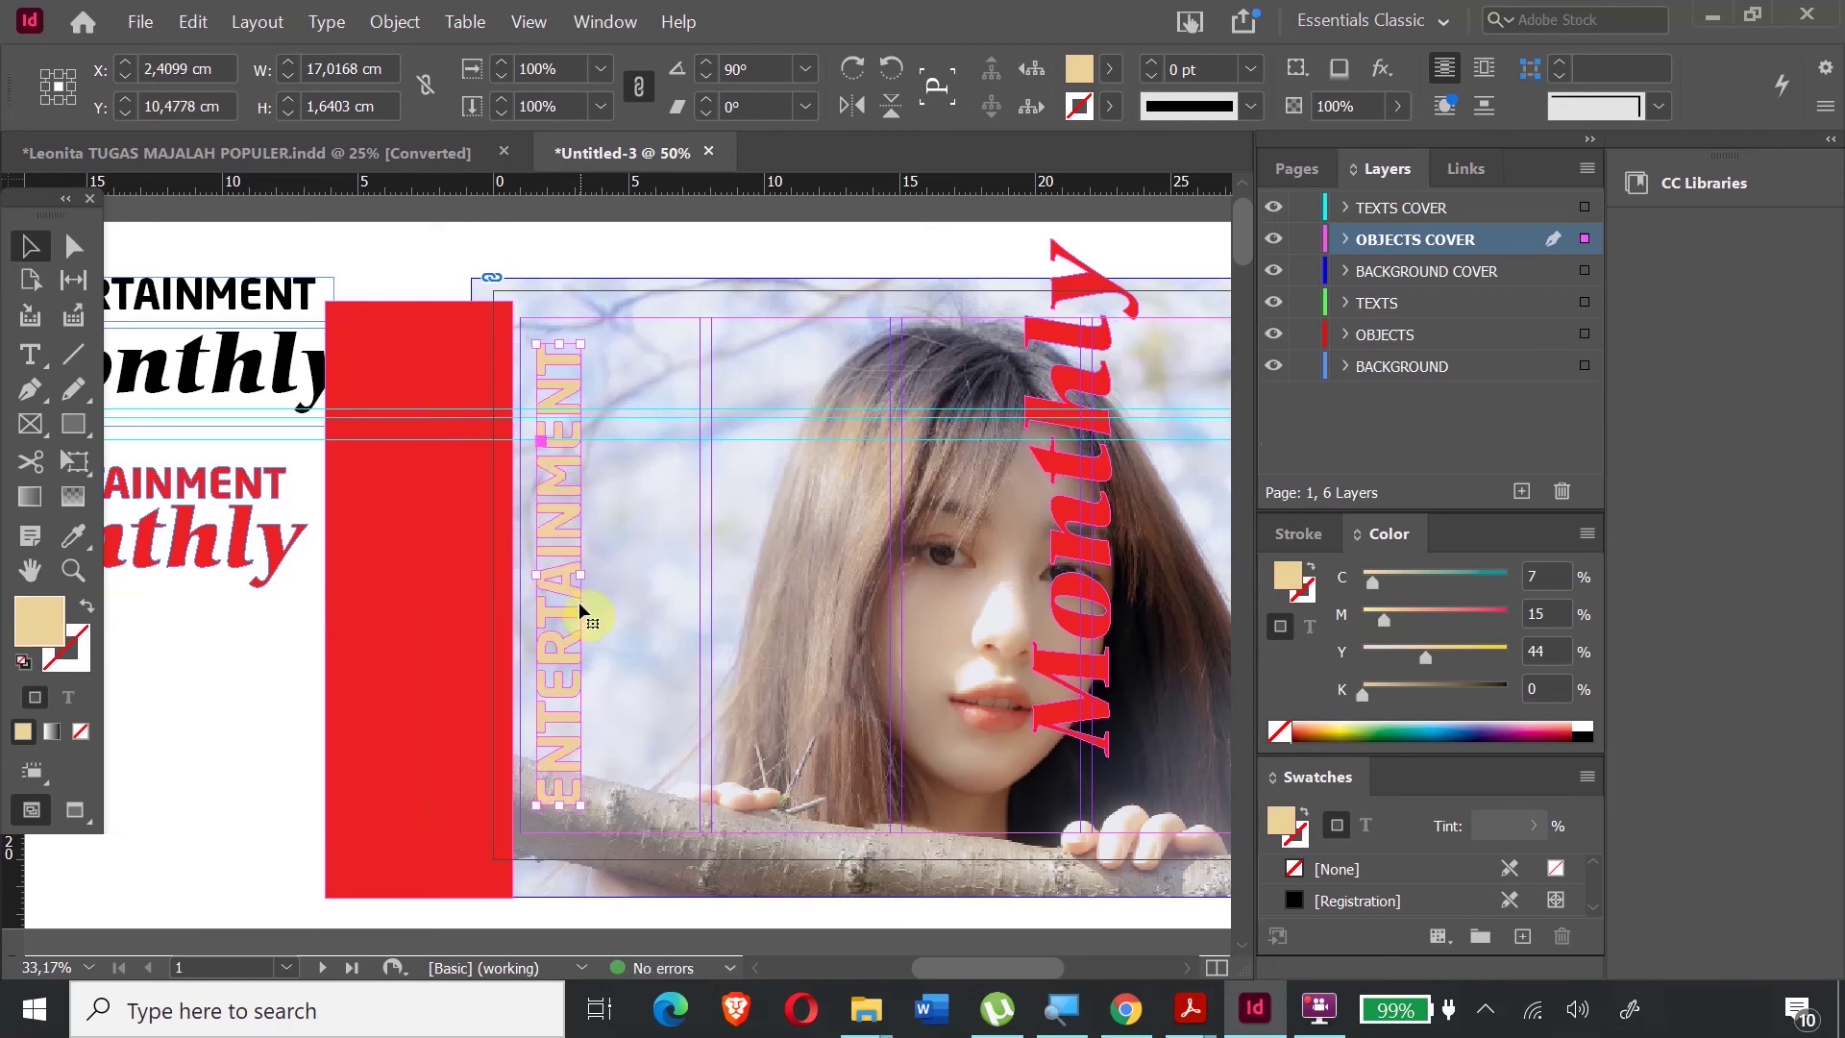
pyautogui.hotkey('ctrl', 'x')
pyautogui.hotkey('ctrl', 'v')
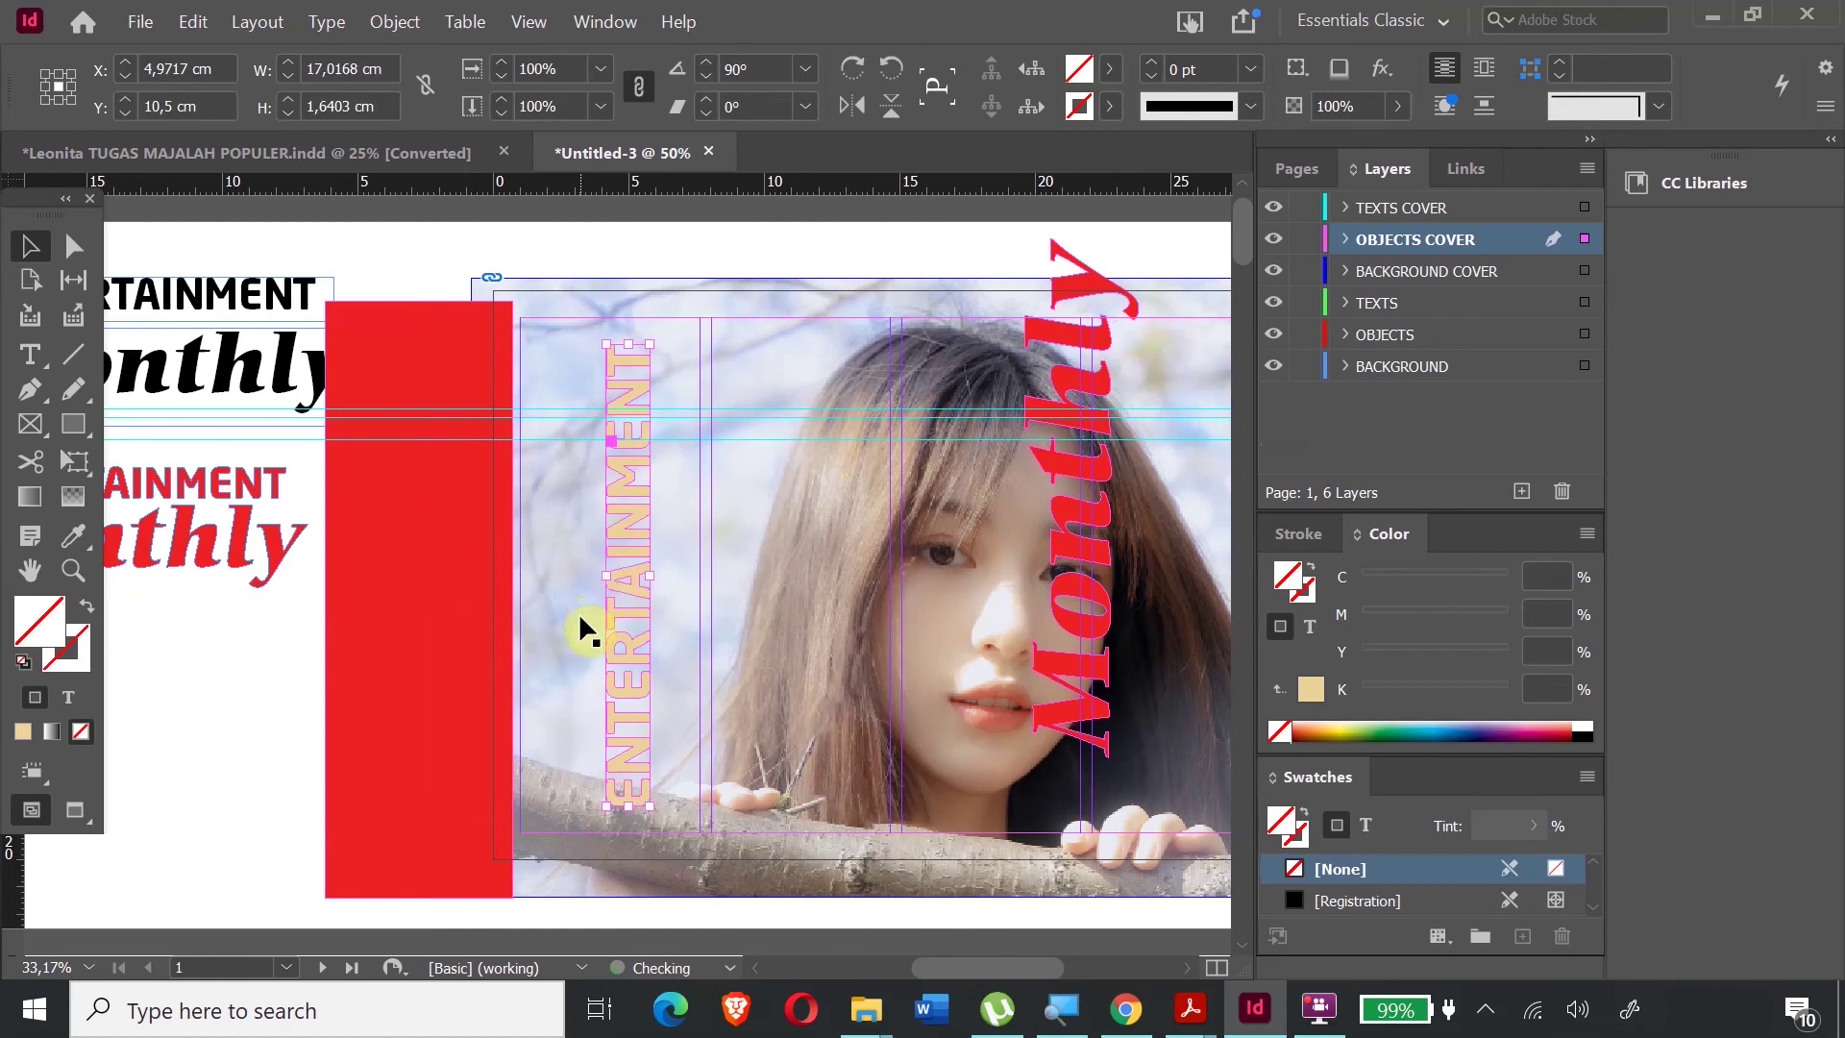
pyautogui.moveTo(633, 537); pyautogui.dragTo(433, 551)
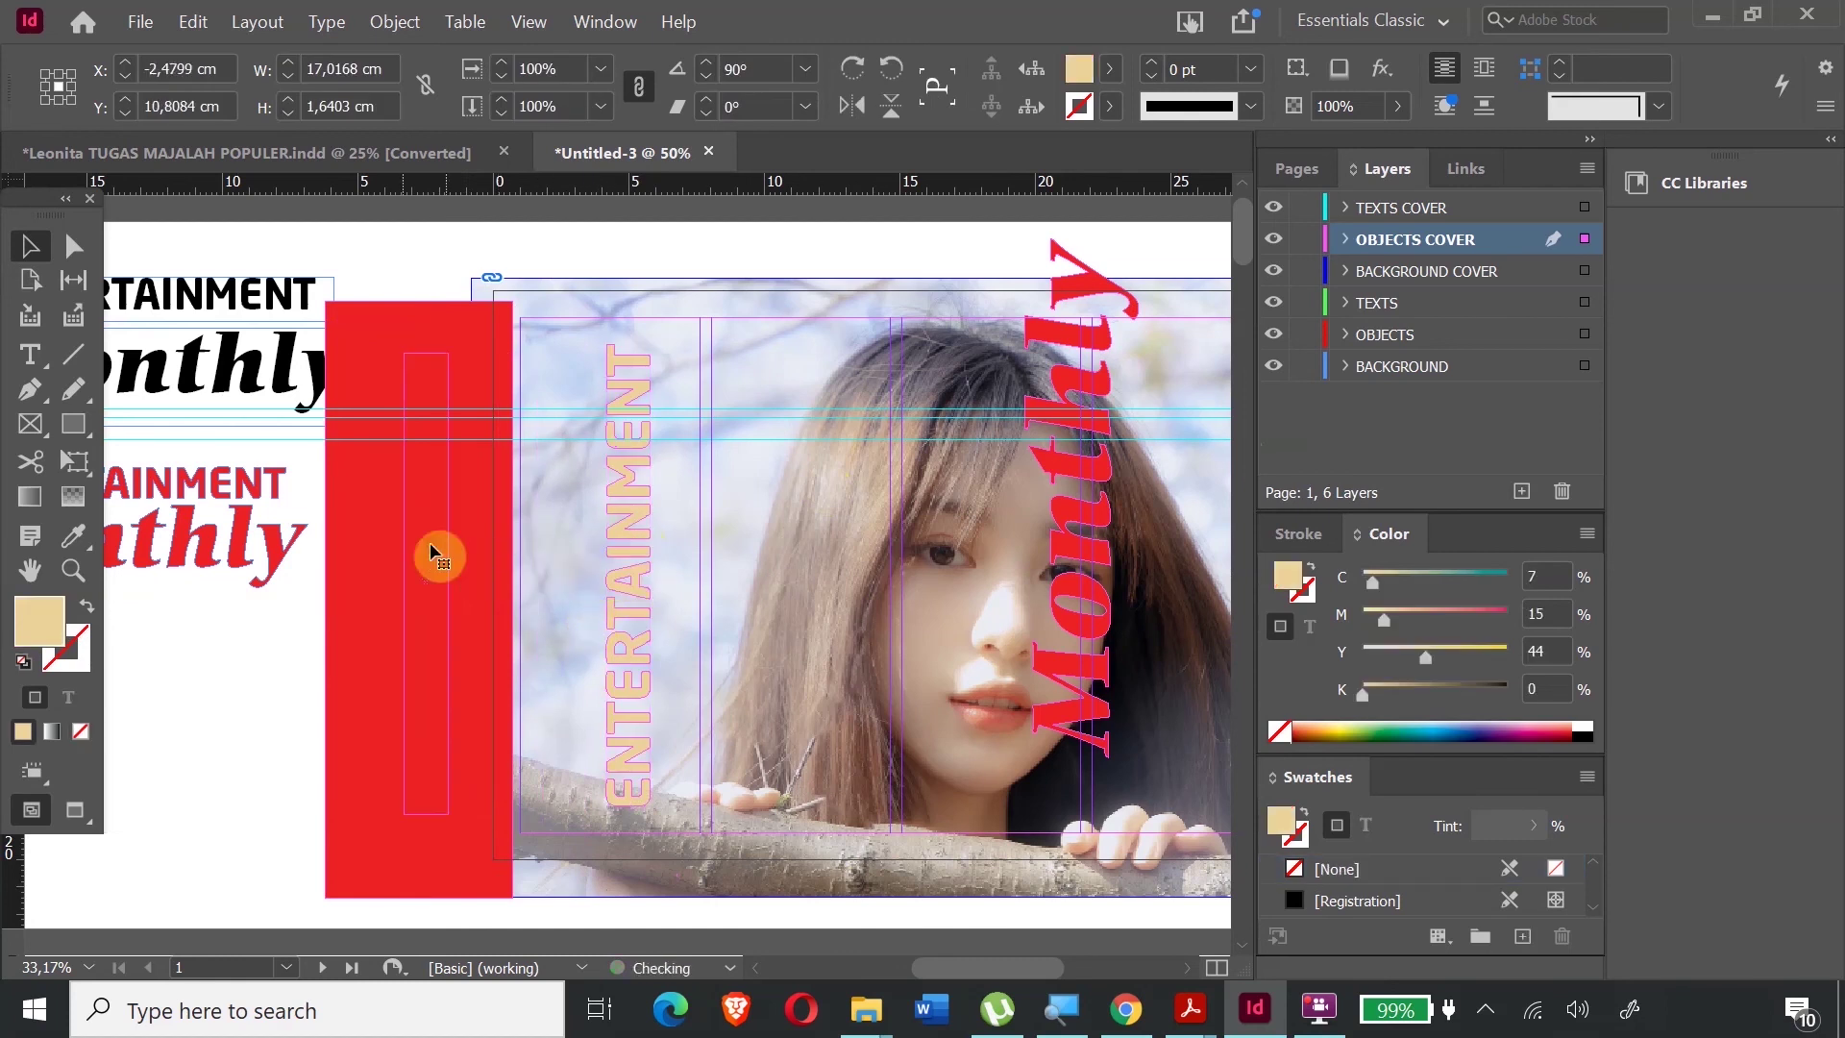
# - Move the red bar over the cover's left edge and place ENTERTAINMENT on it, scaled to 19 cm long between the page margins
pyautogui.moveTo(463, 326); pyautogui.dragTo(621, 302)
pyautogui.moveTo(429, 473); pyautogui.dragTo(556, 436)
pyautogui.moveTo(577, 783); pyautogui.dragTo(602, 810)
pyautogui.moveTo(532, 318); pyautogui.dragTo(596, 341)
pyautogui.moveTo(566, 462); pyautogui.dragTo(580, 399)
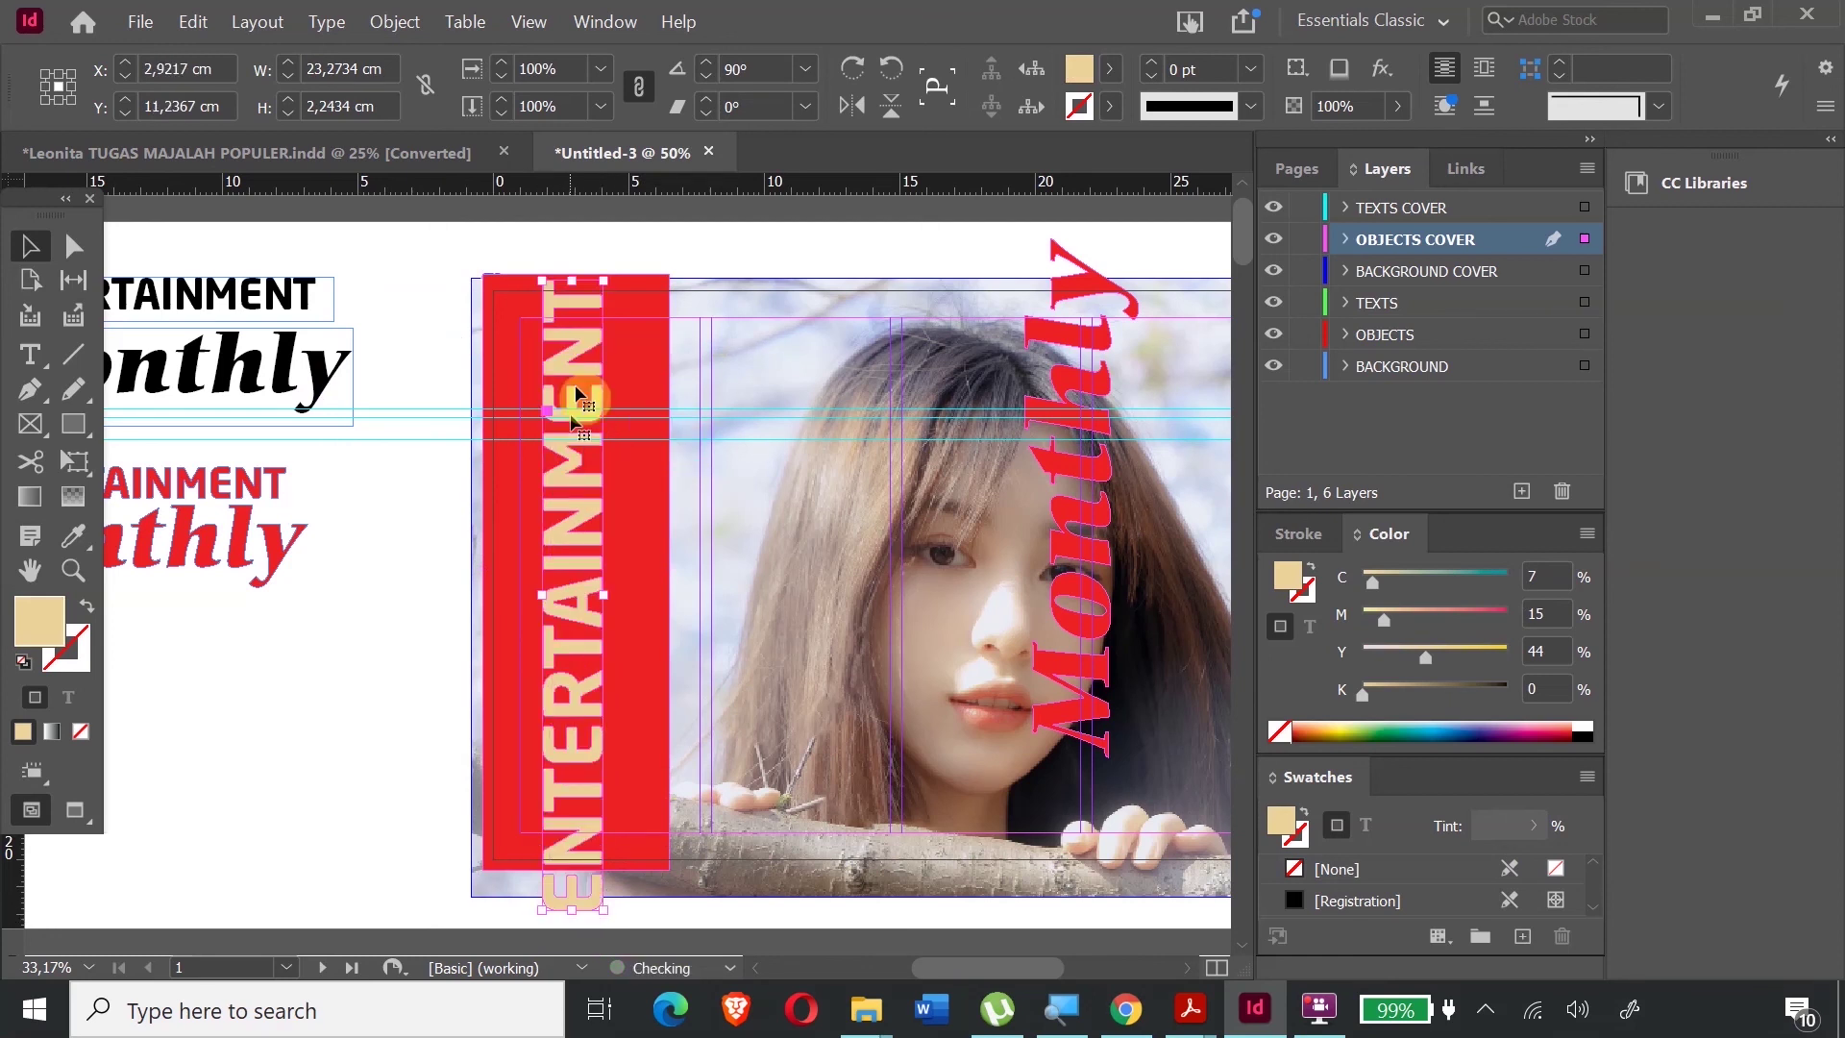
pyautogui.moveTo(597, 288); pyautogui.dragTo(578, 360)
pyautogui.moveTo(577, 384); pyautogui.dragTo(550, 434)
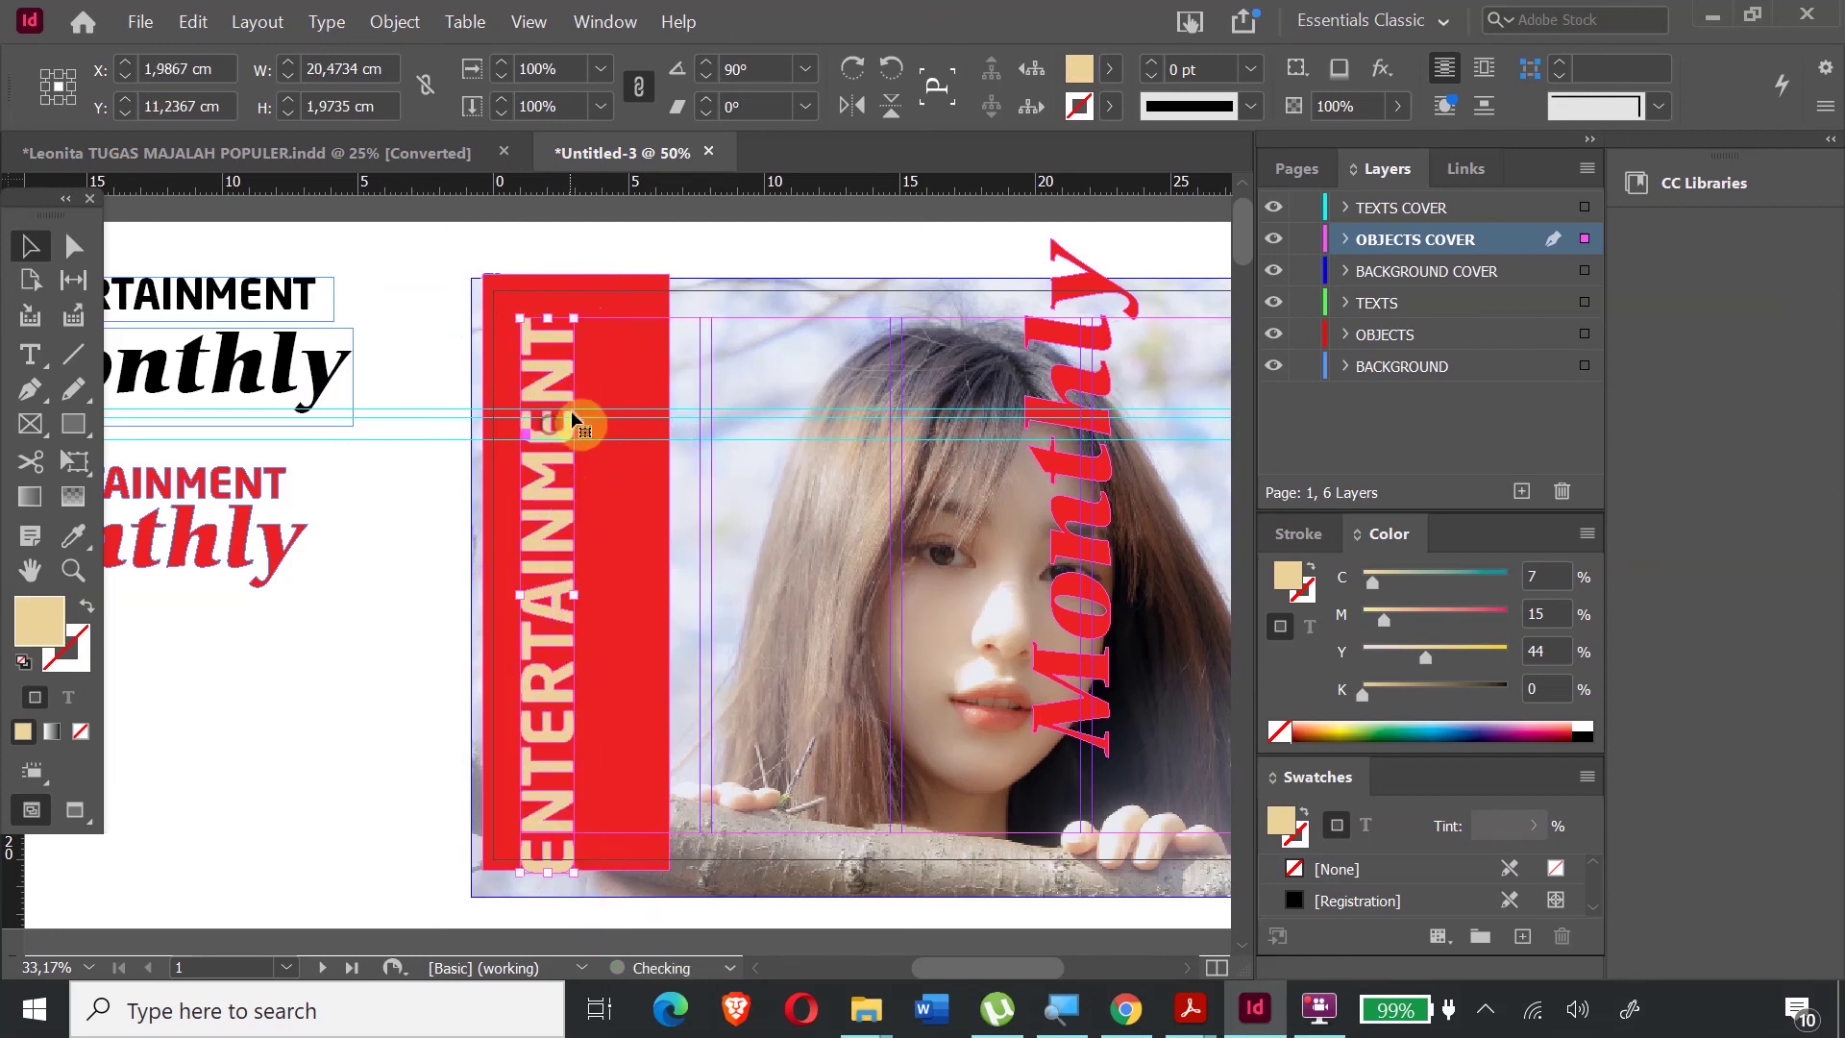
pyautogui.moveTo(572, 875); pyautogui.dragTo(547, 834)
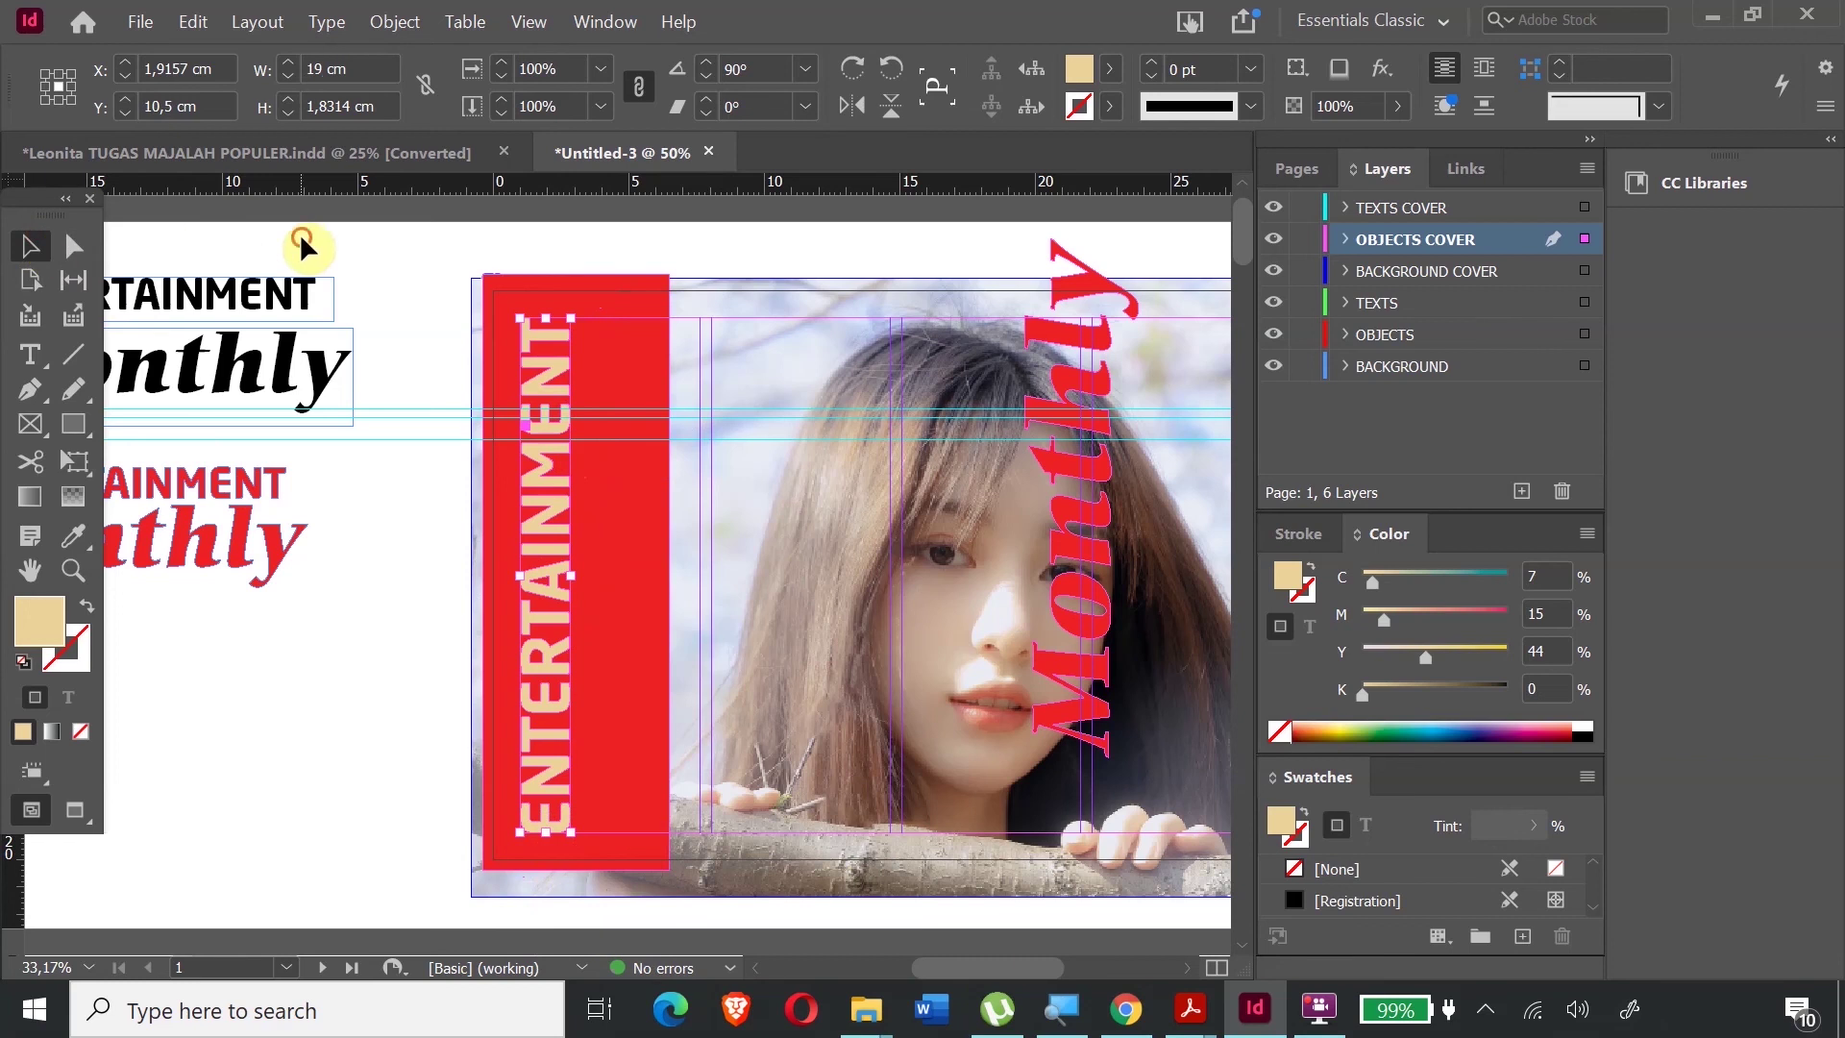
# - Narrow the red bar from its inner side to a width of 3.8 cm around the word ENTERTAINMENT
pyautogui.click(618, 362)
pyautogui.moveTo(670, 573); pyautogui.dragTo(586, 575)
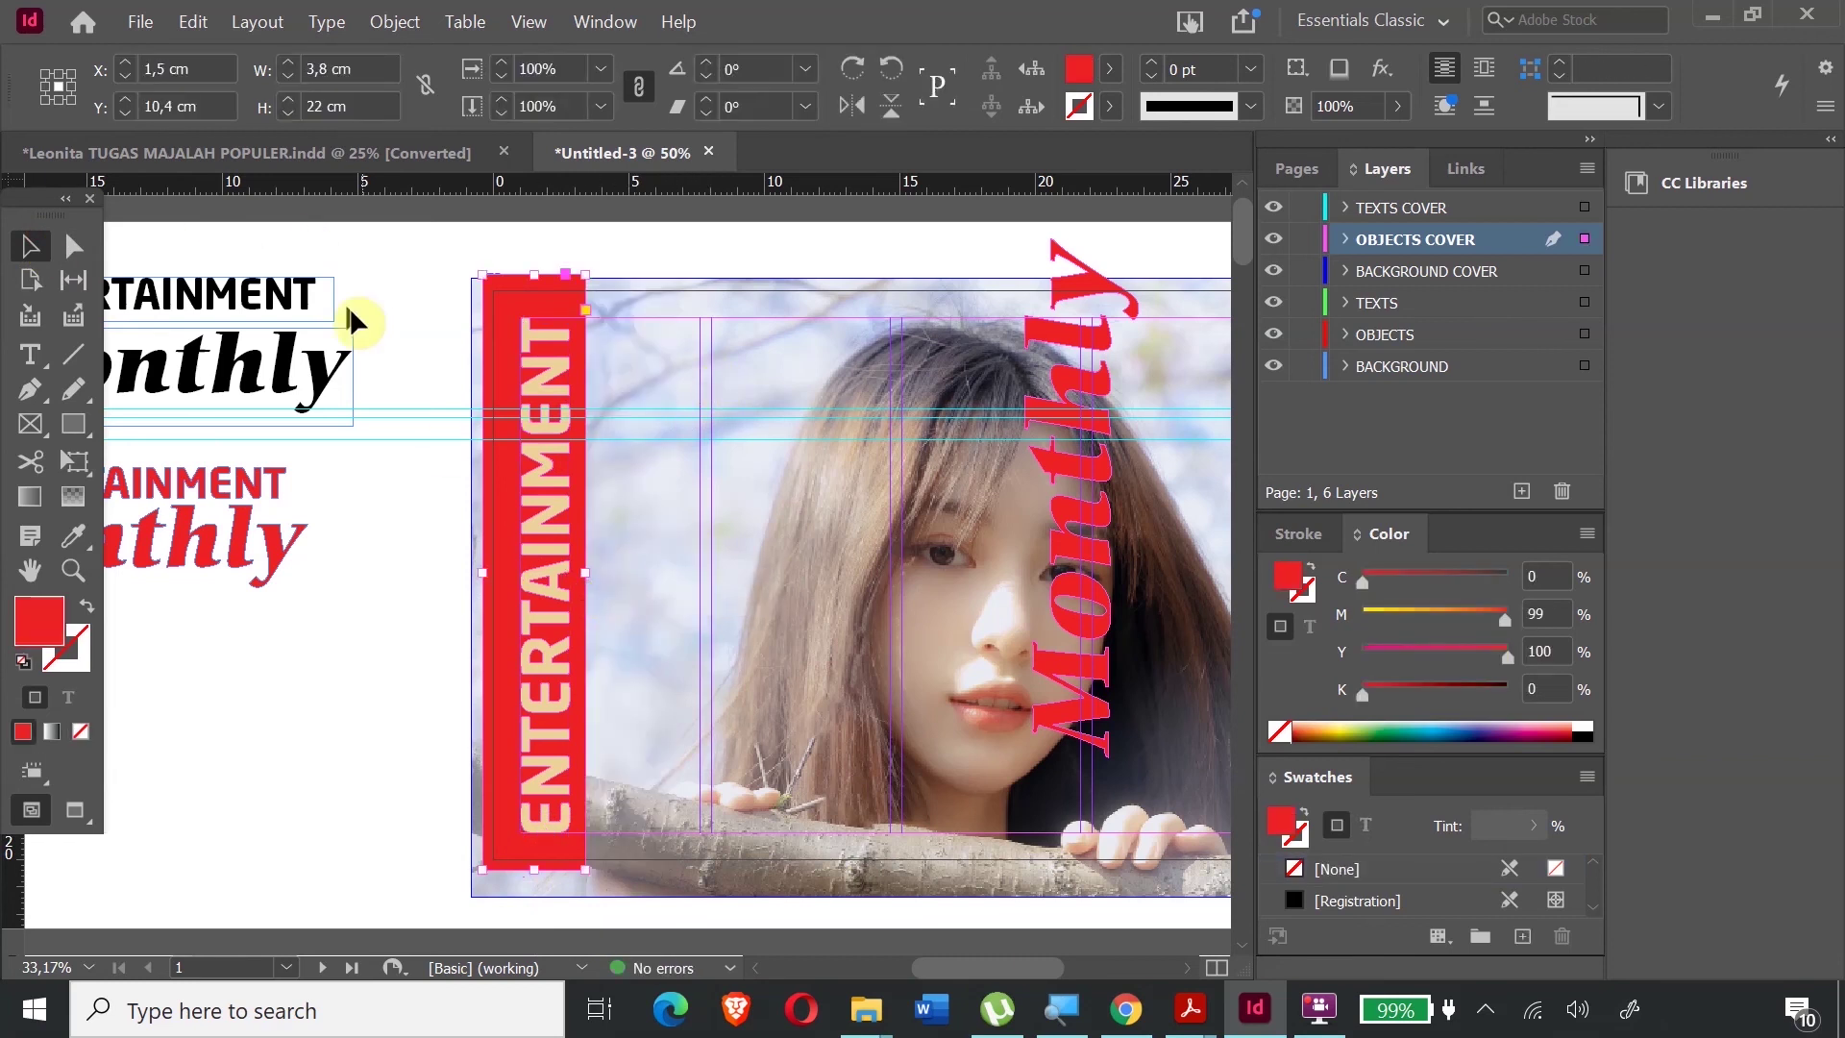
pyautogui.click(350, 254)
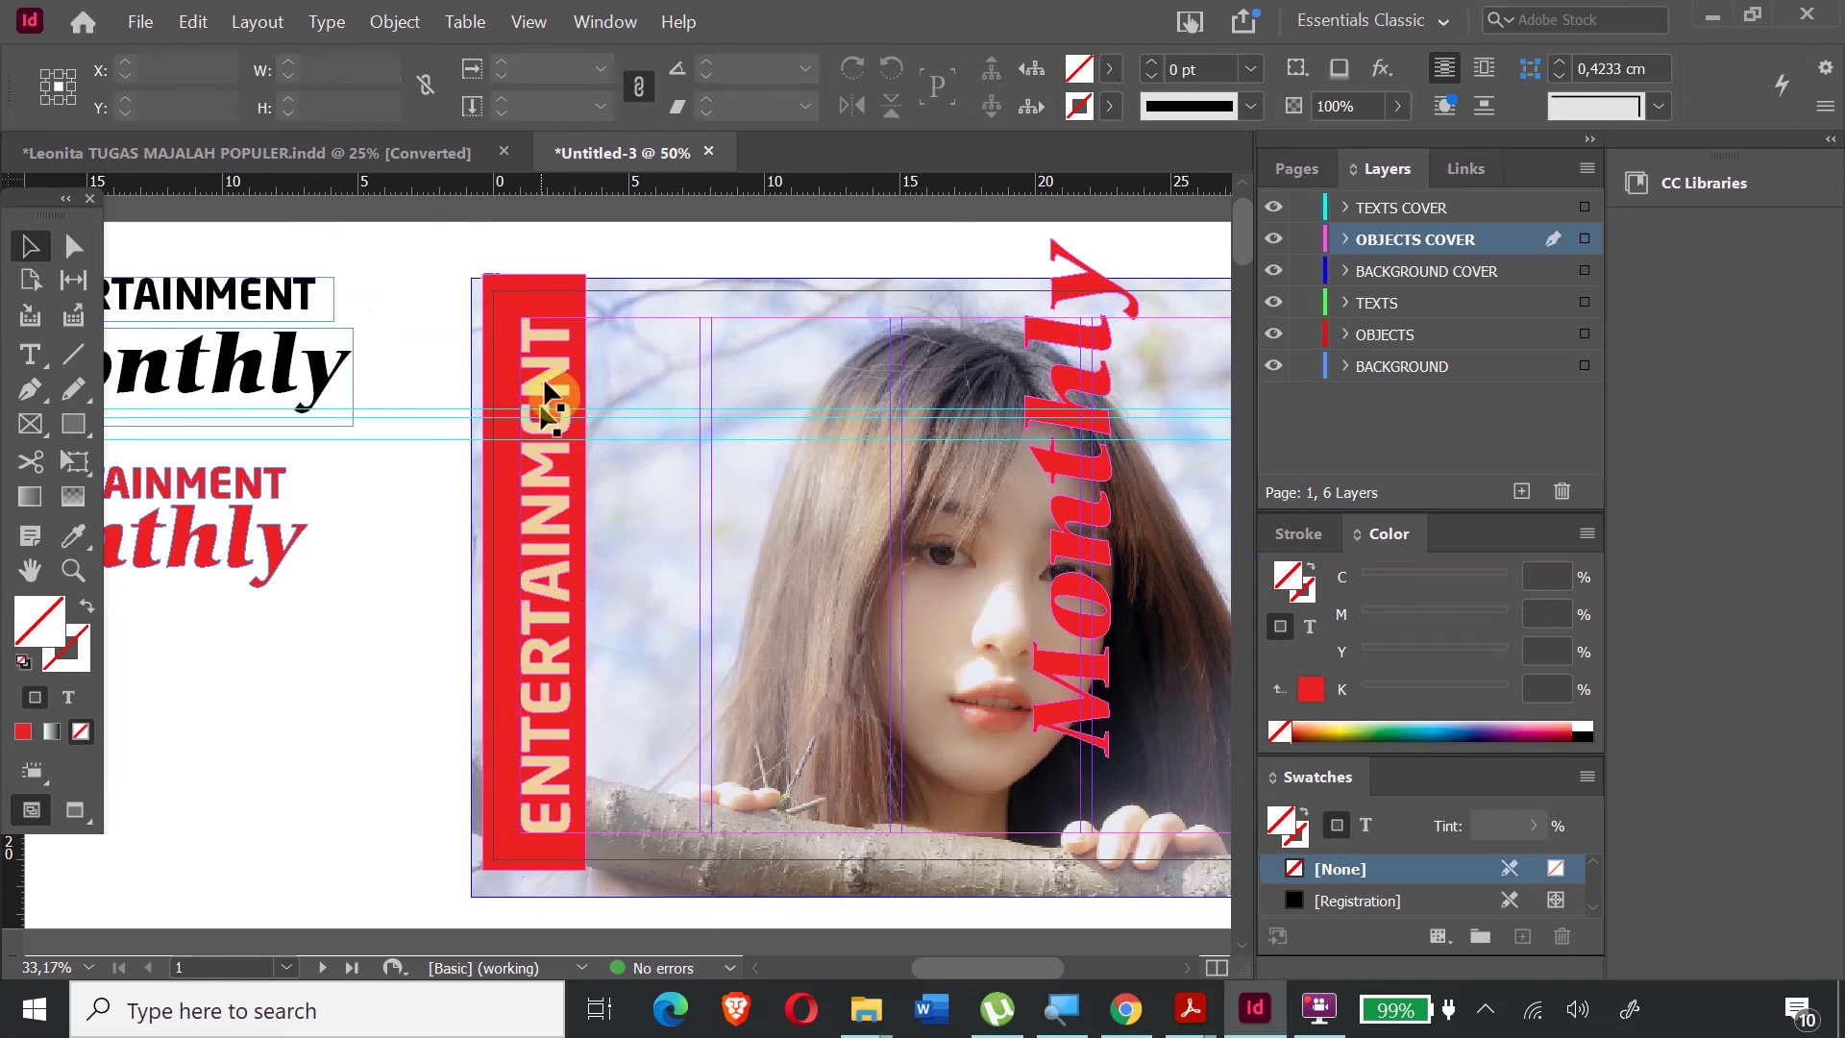
# - Cut the vertical word ENTERTAINMENT out of the red bar using the Pathfinder Subtract operation
pyautogui.click(565, 360)
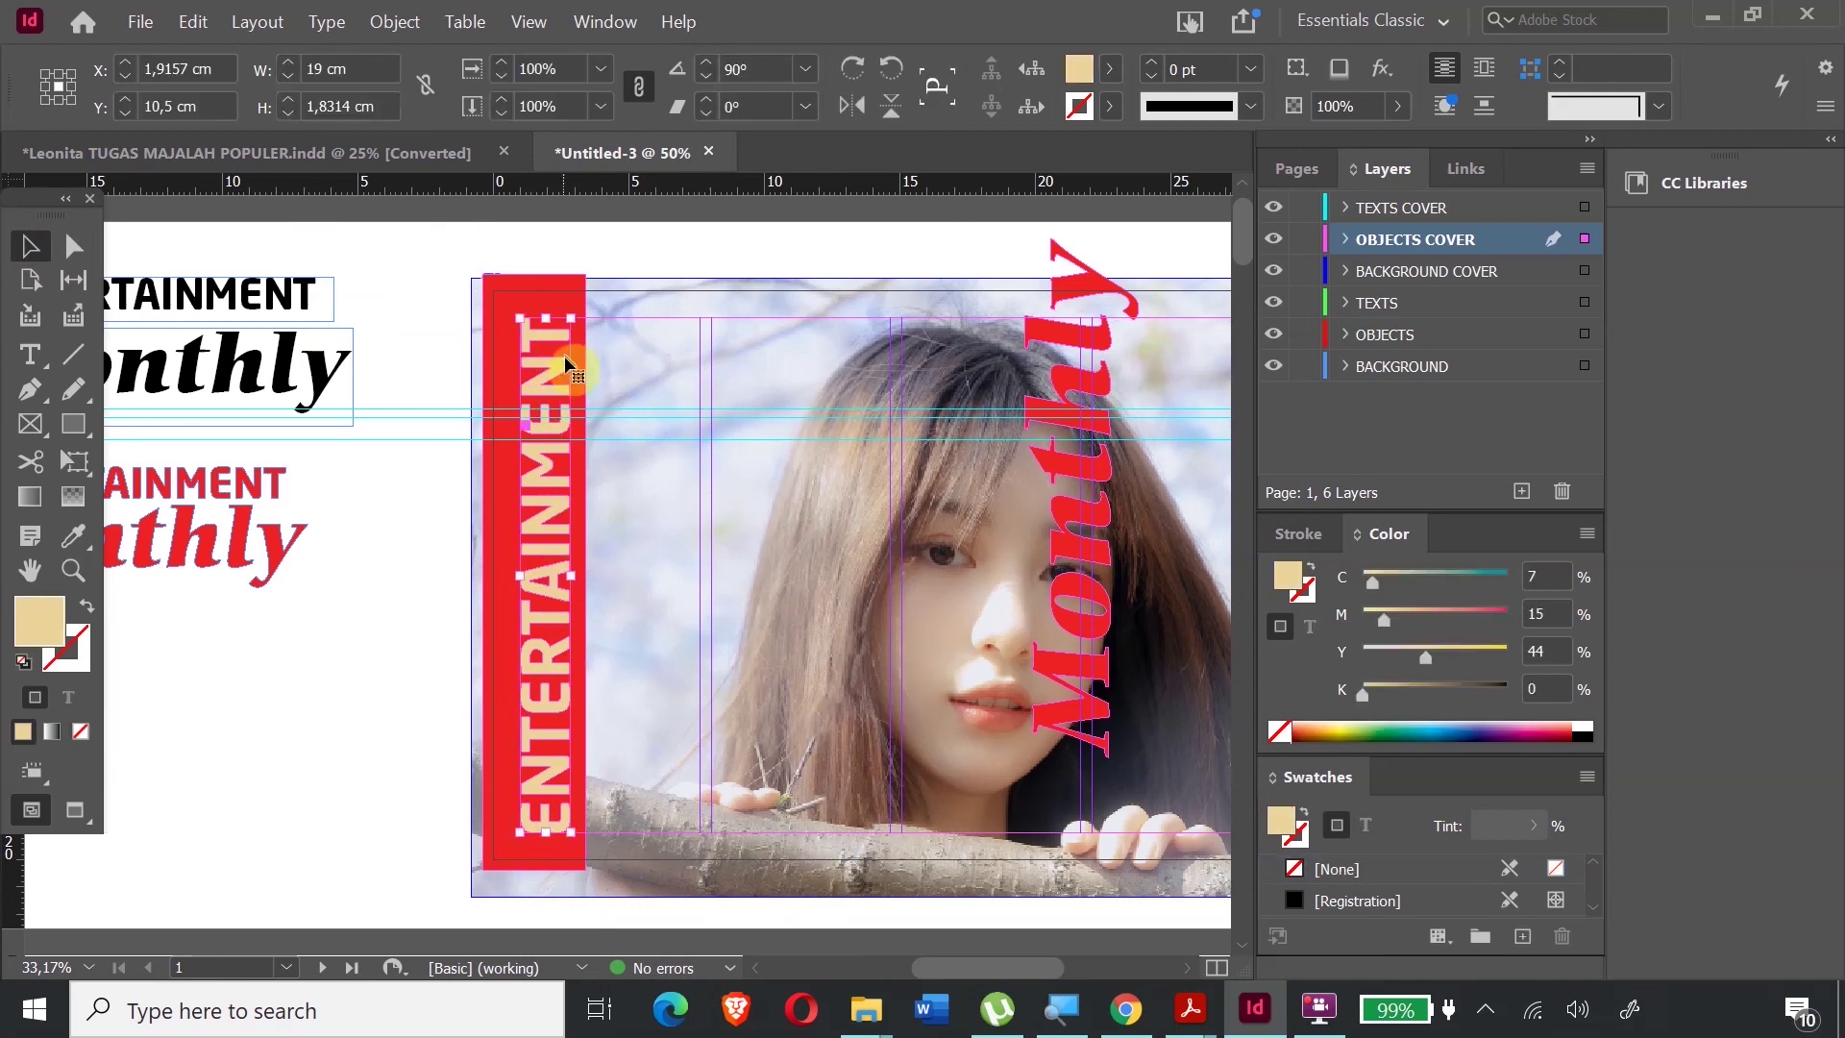
pyautogui.keyDown('shift'); pyautogui.click(539, 289); pyautogui.keyUp('shift')
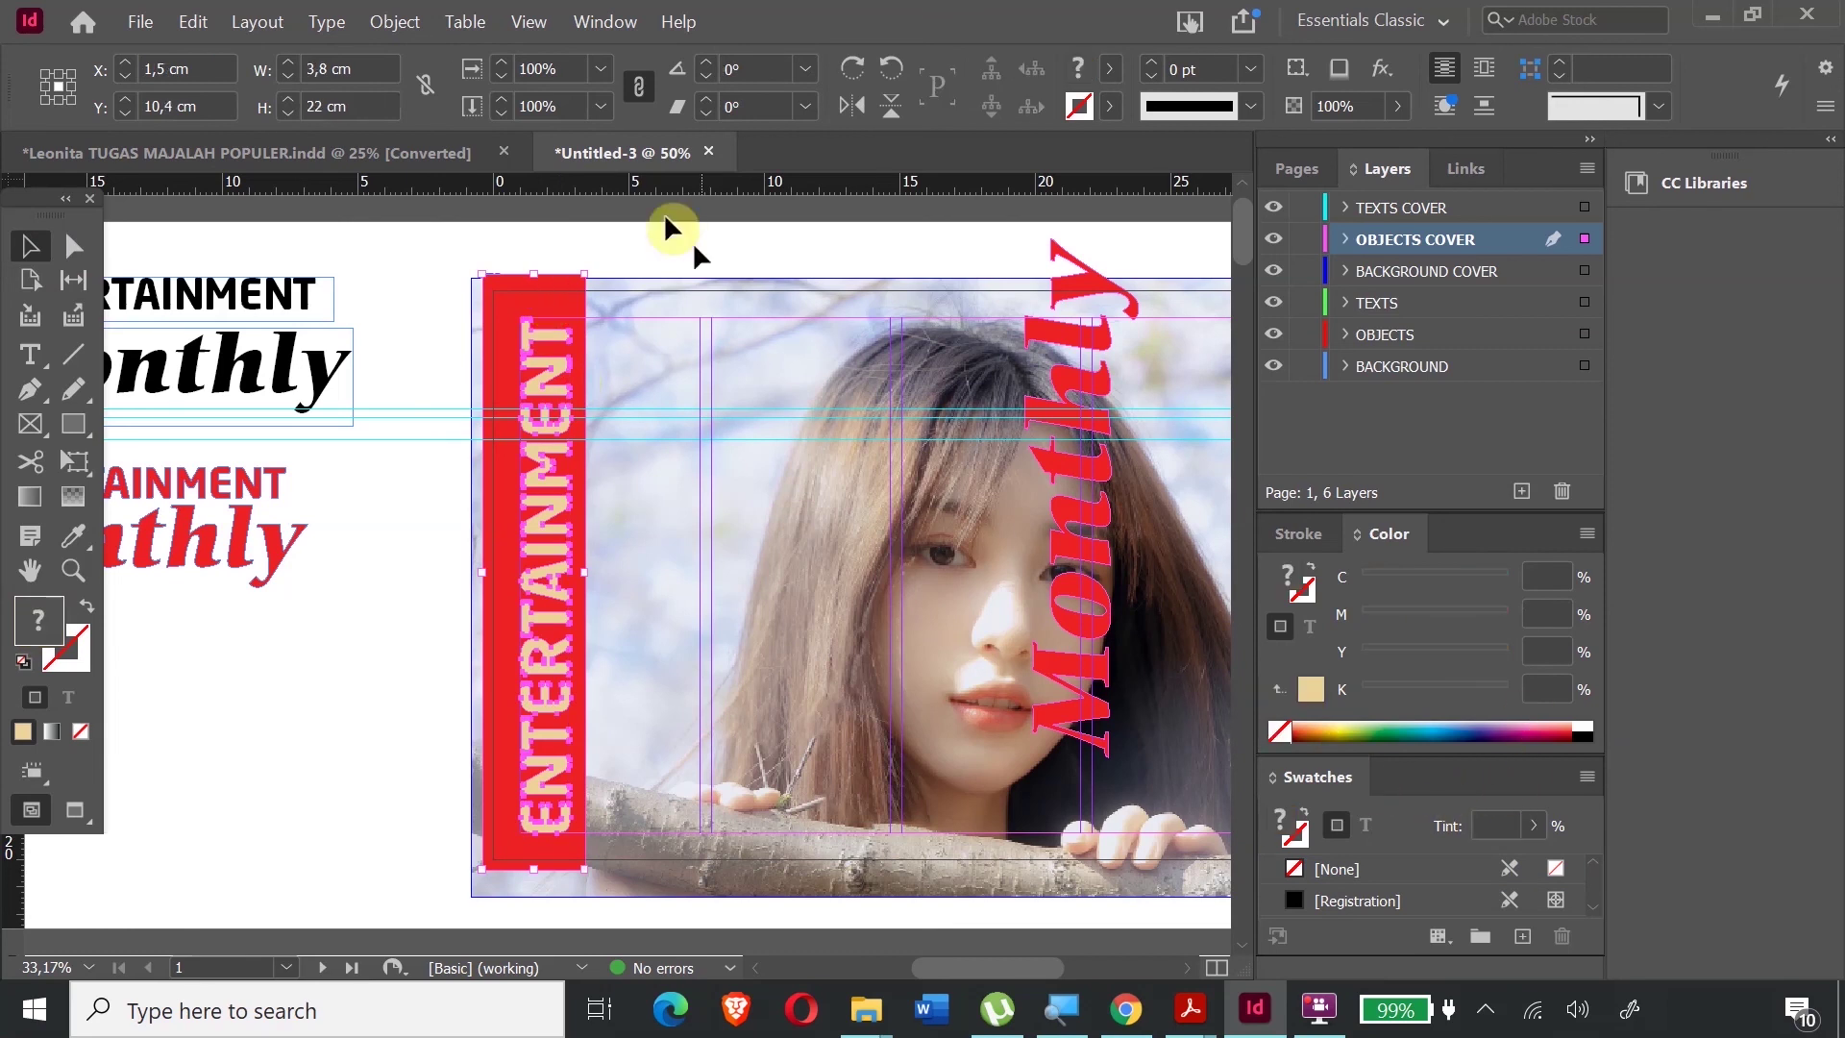
pyautogui.click(396, 21)
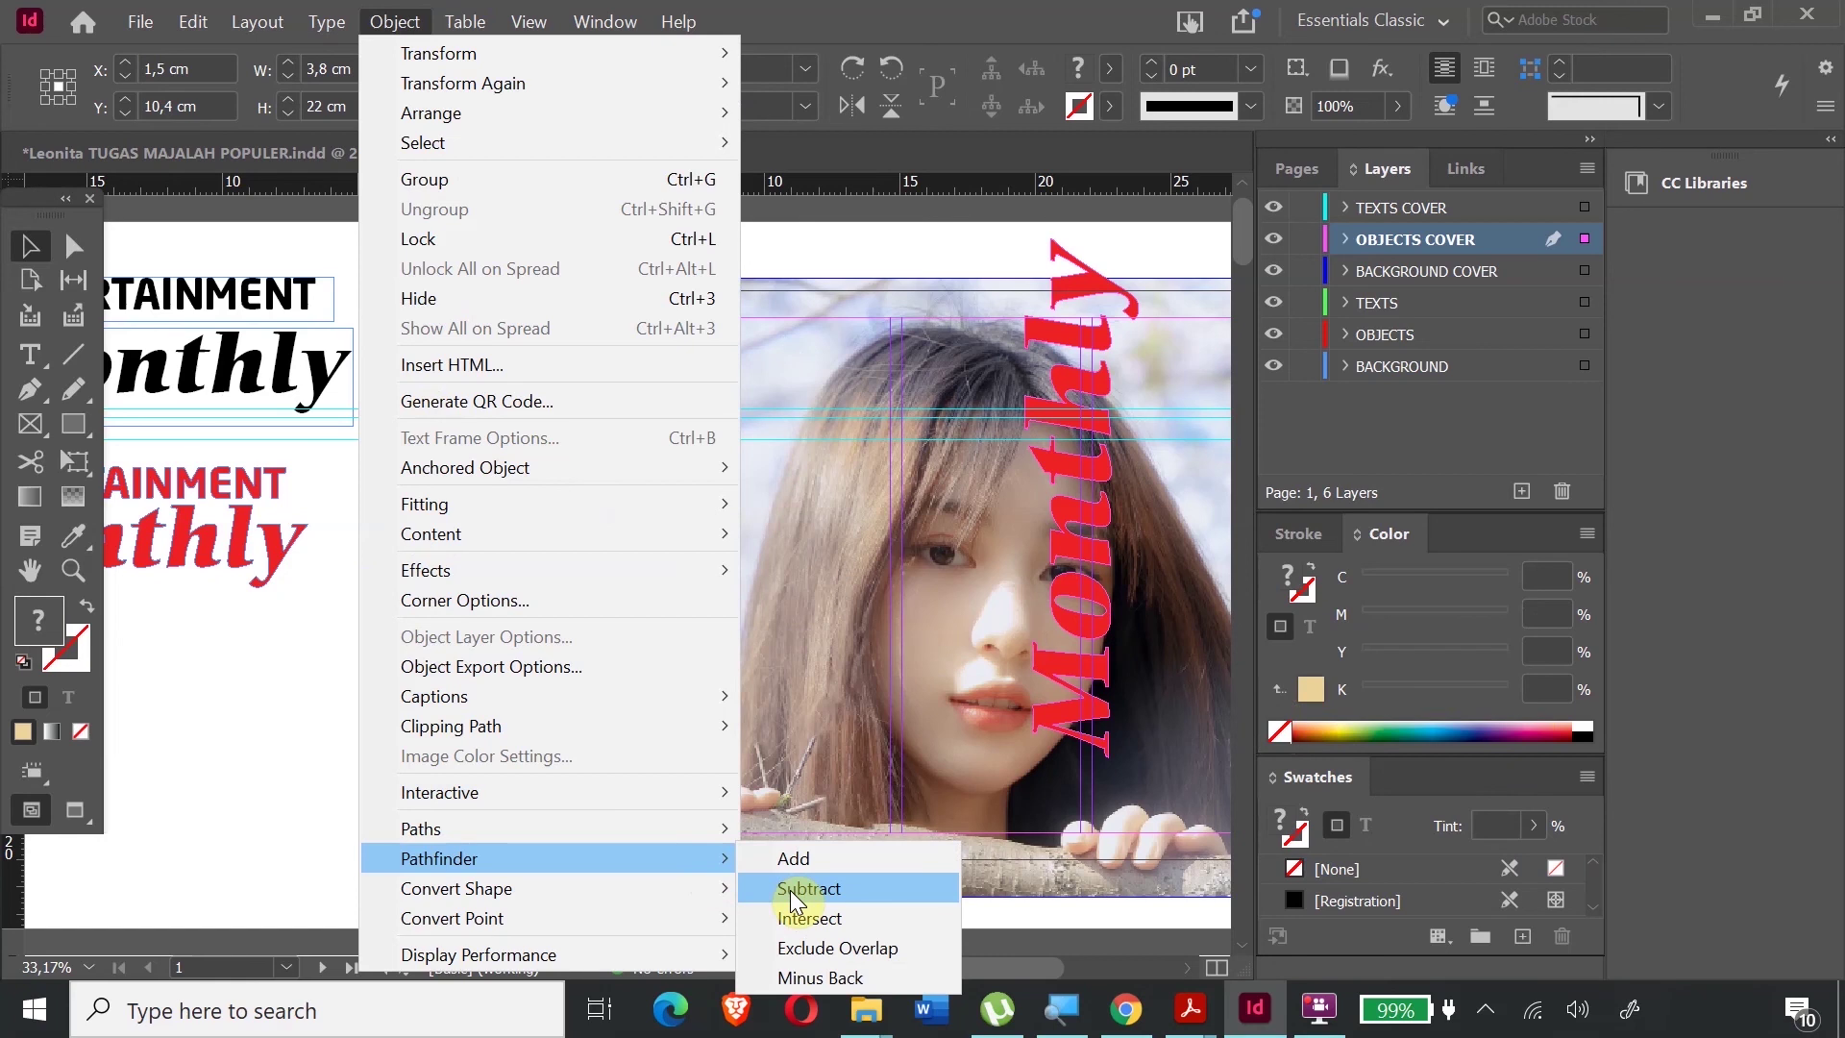
pyautogui.click(793, 889)
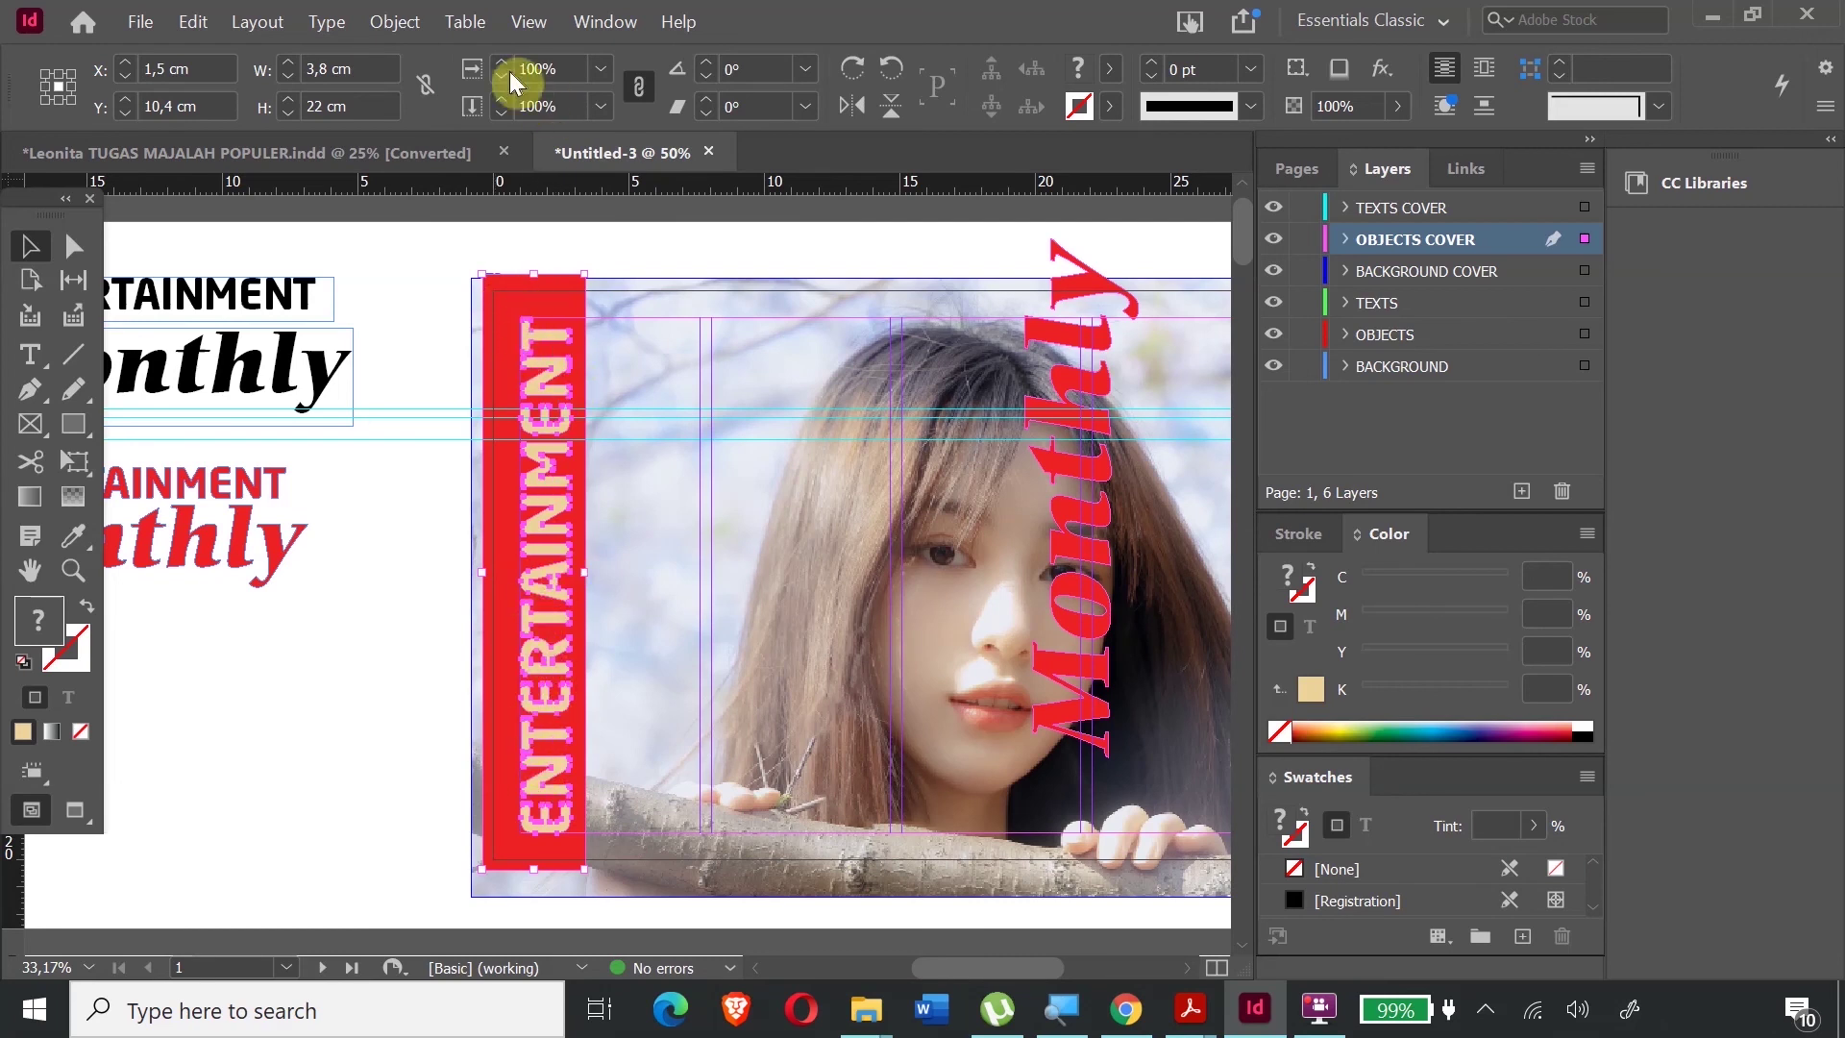
pyautogui.click(396, 25)
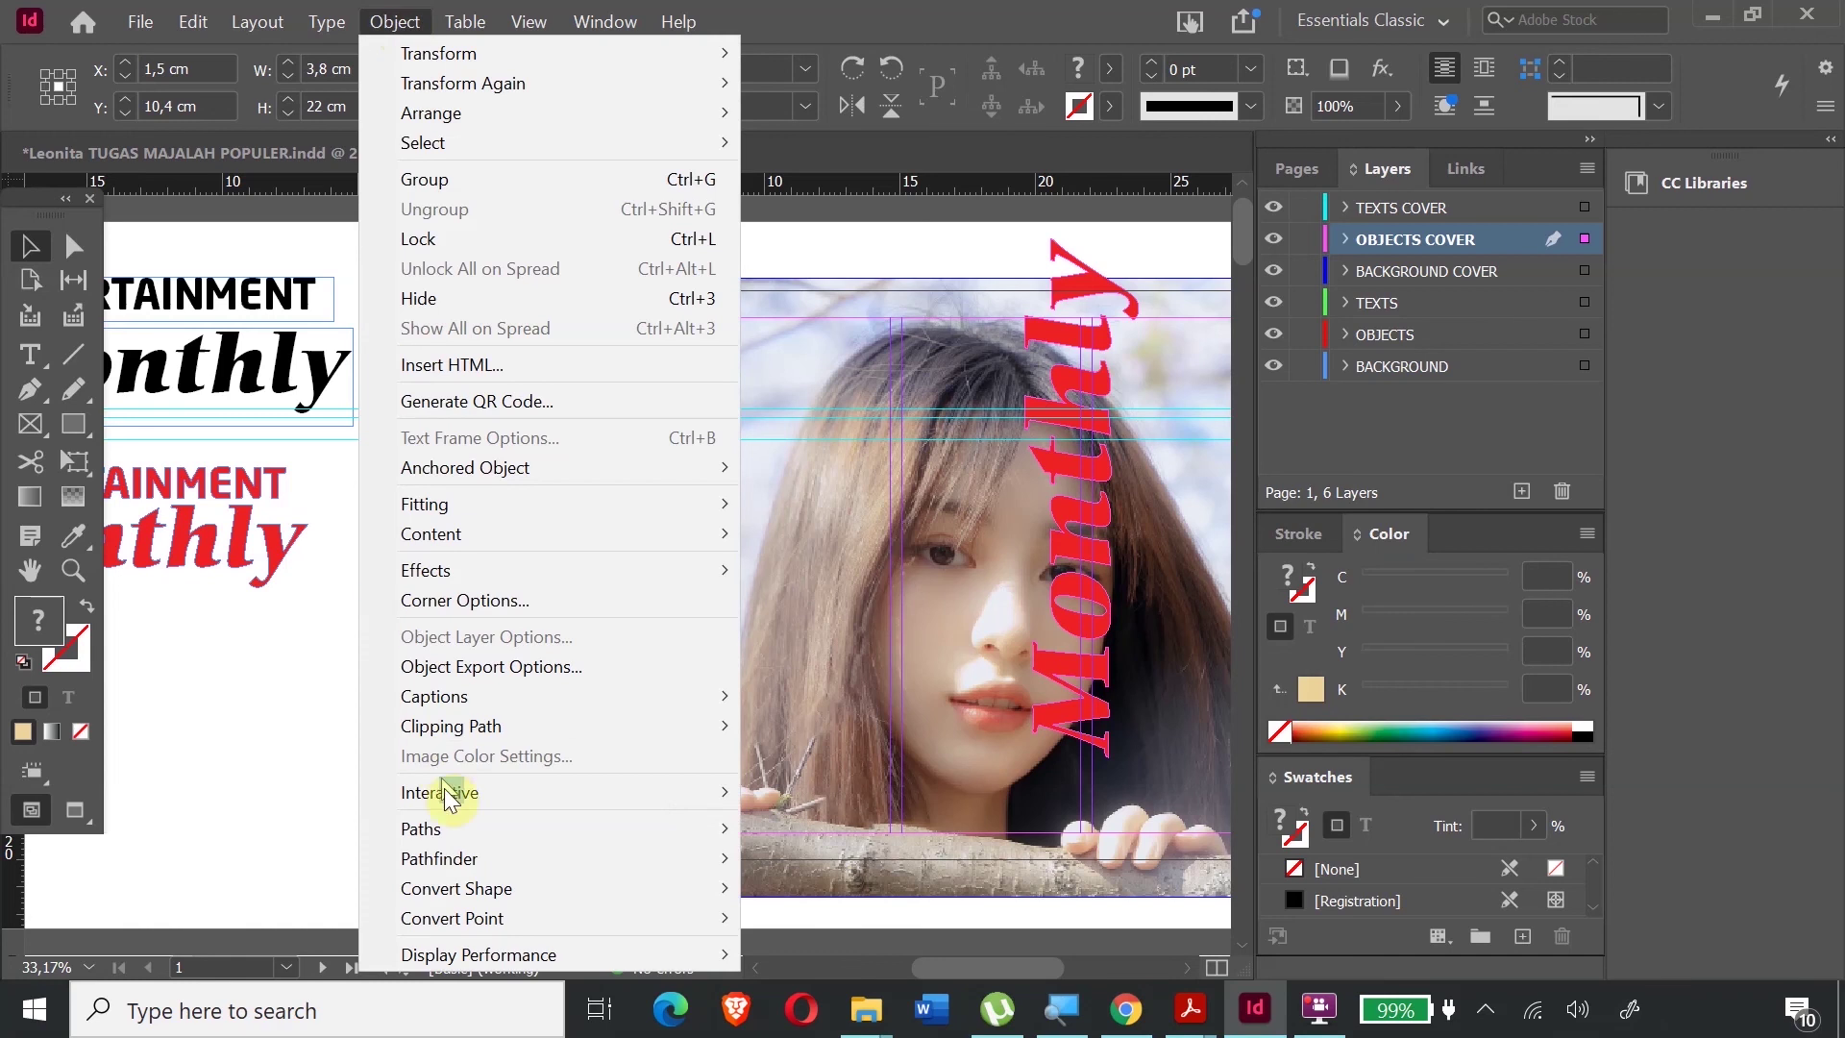
pyautogui.moveTo(708, 868)
pyautogui.click(779, 885)
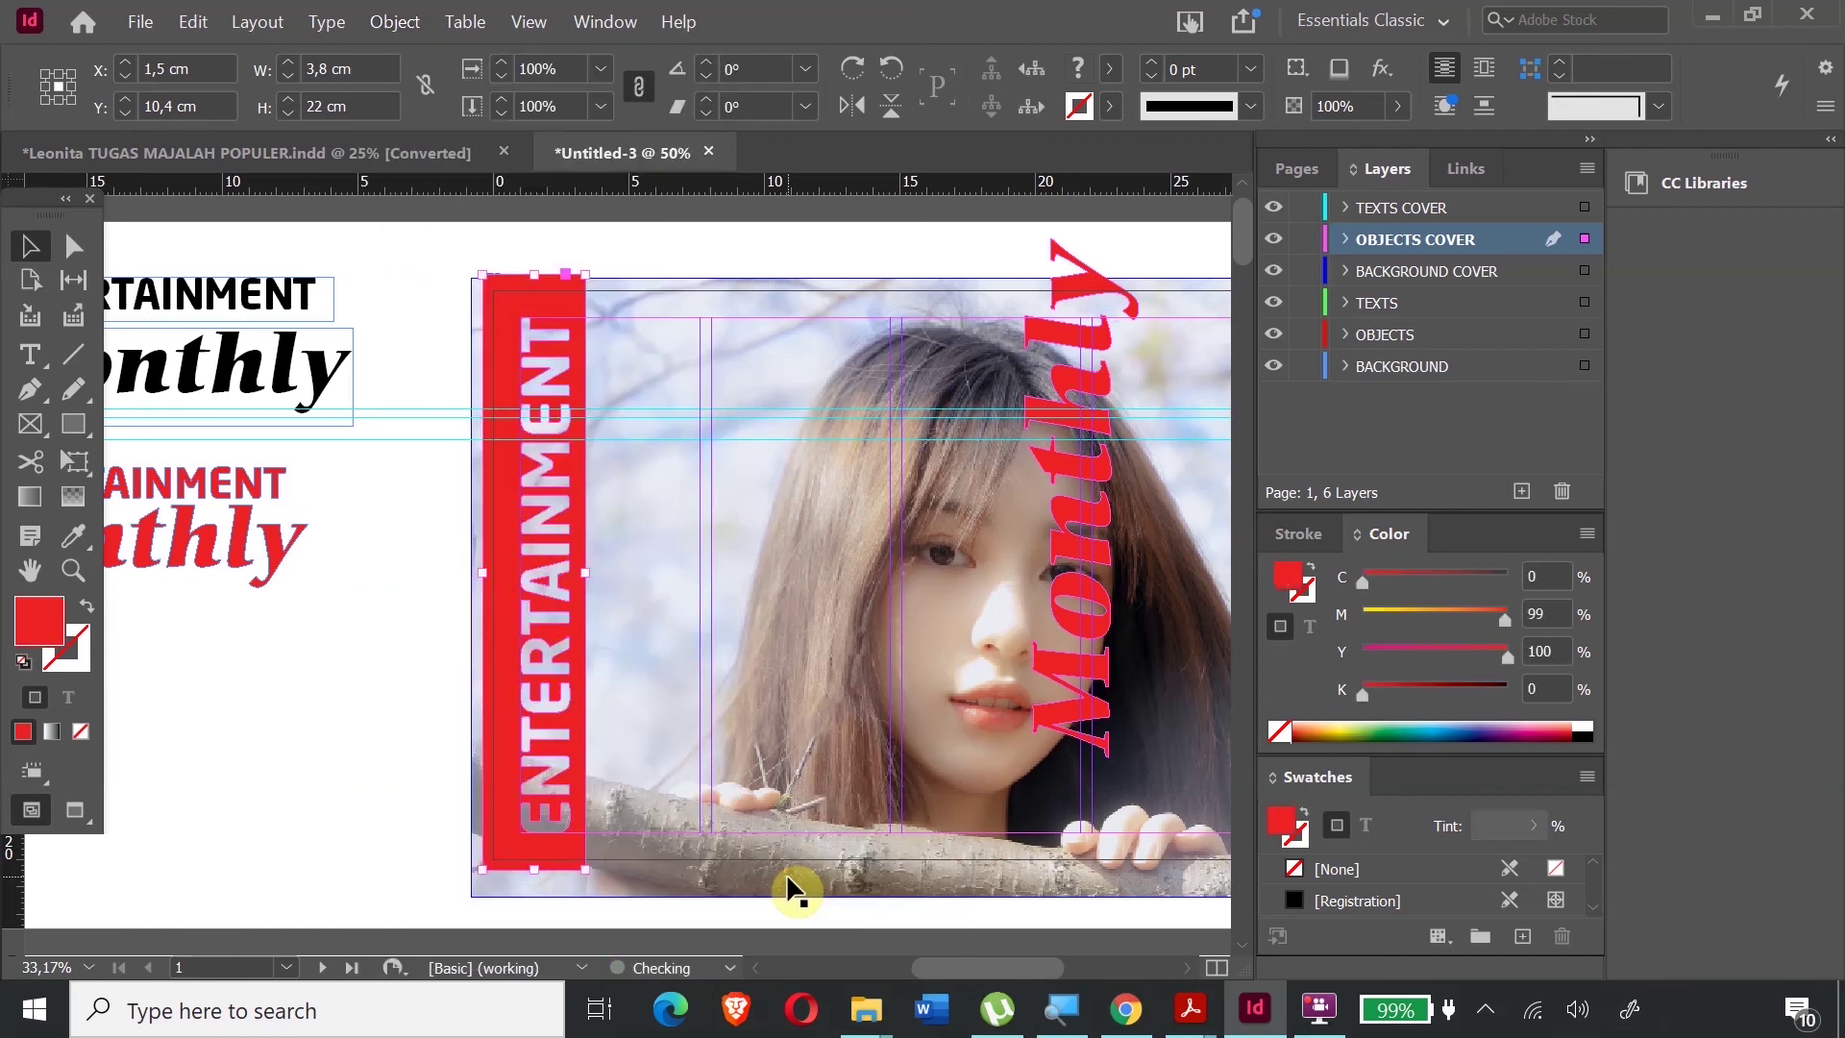
pyautogui.click(286, 749)
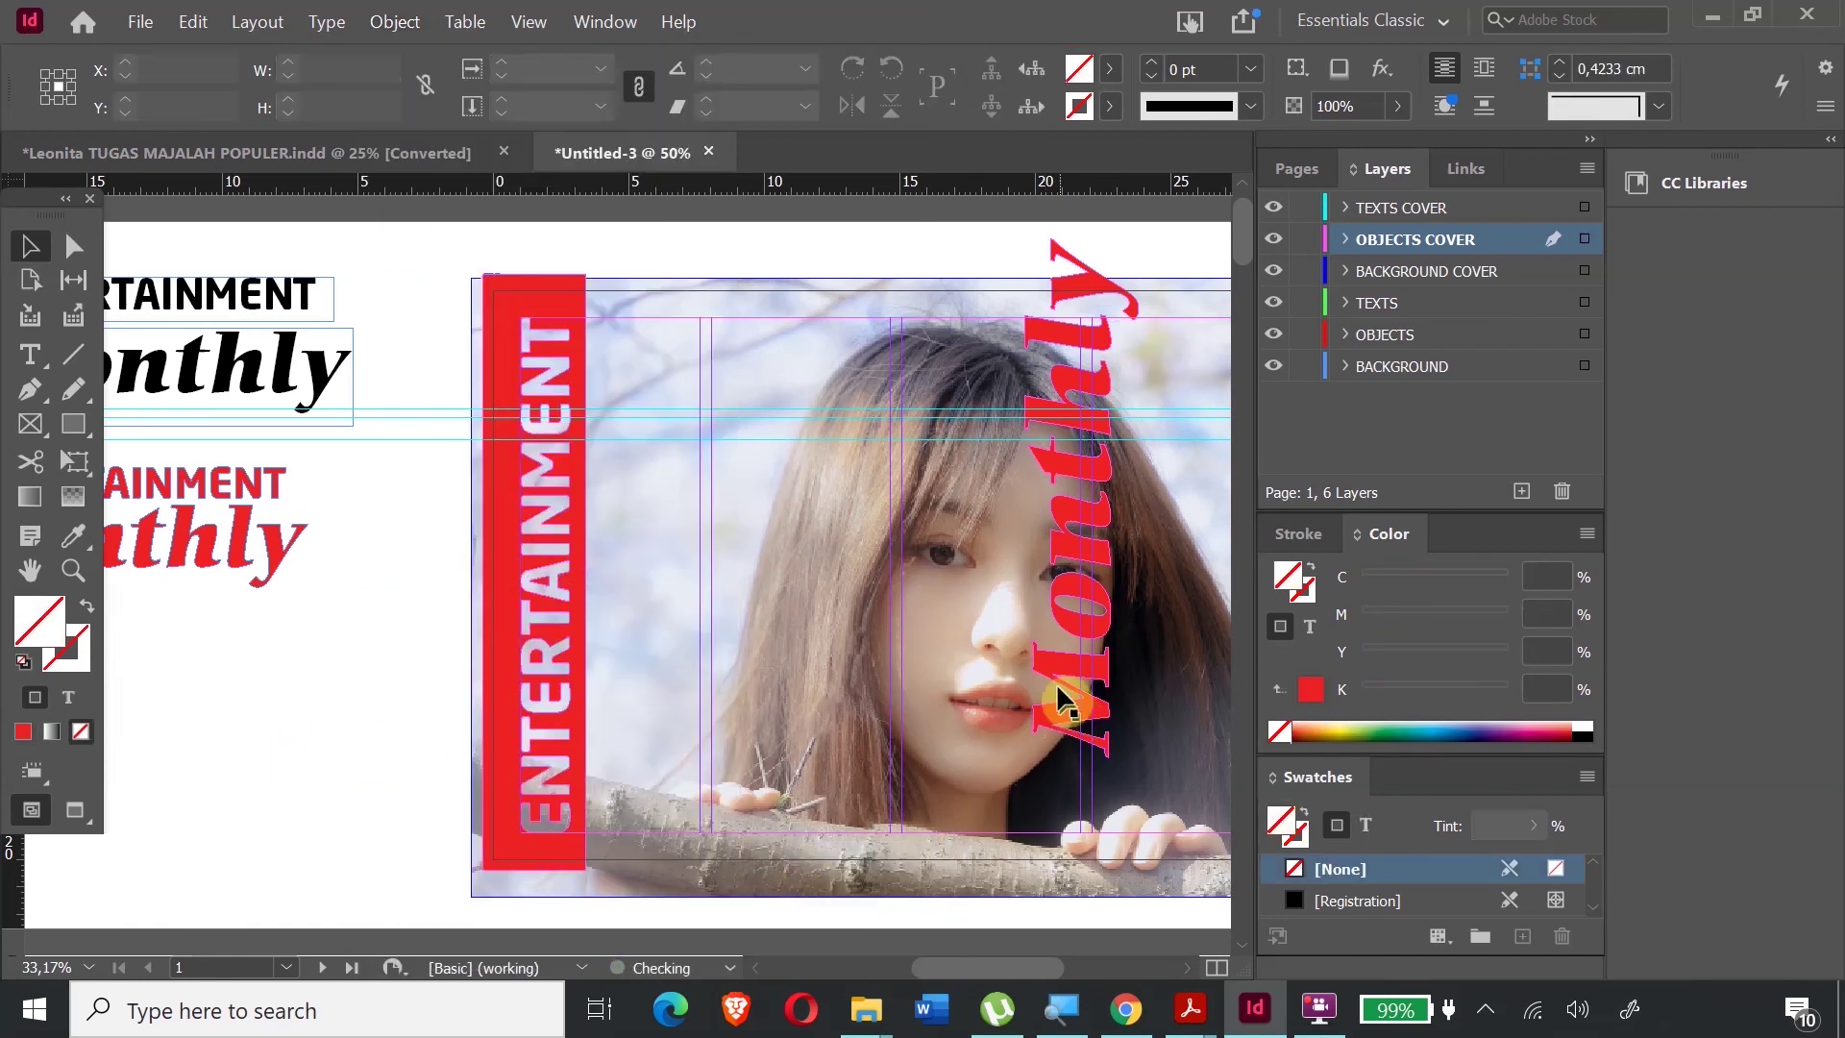
# - Move the vertical red word Monthly right beside the red bar, between the cover's upper and lower margins
pyautogui.click(1088, 629)
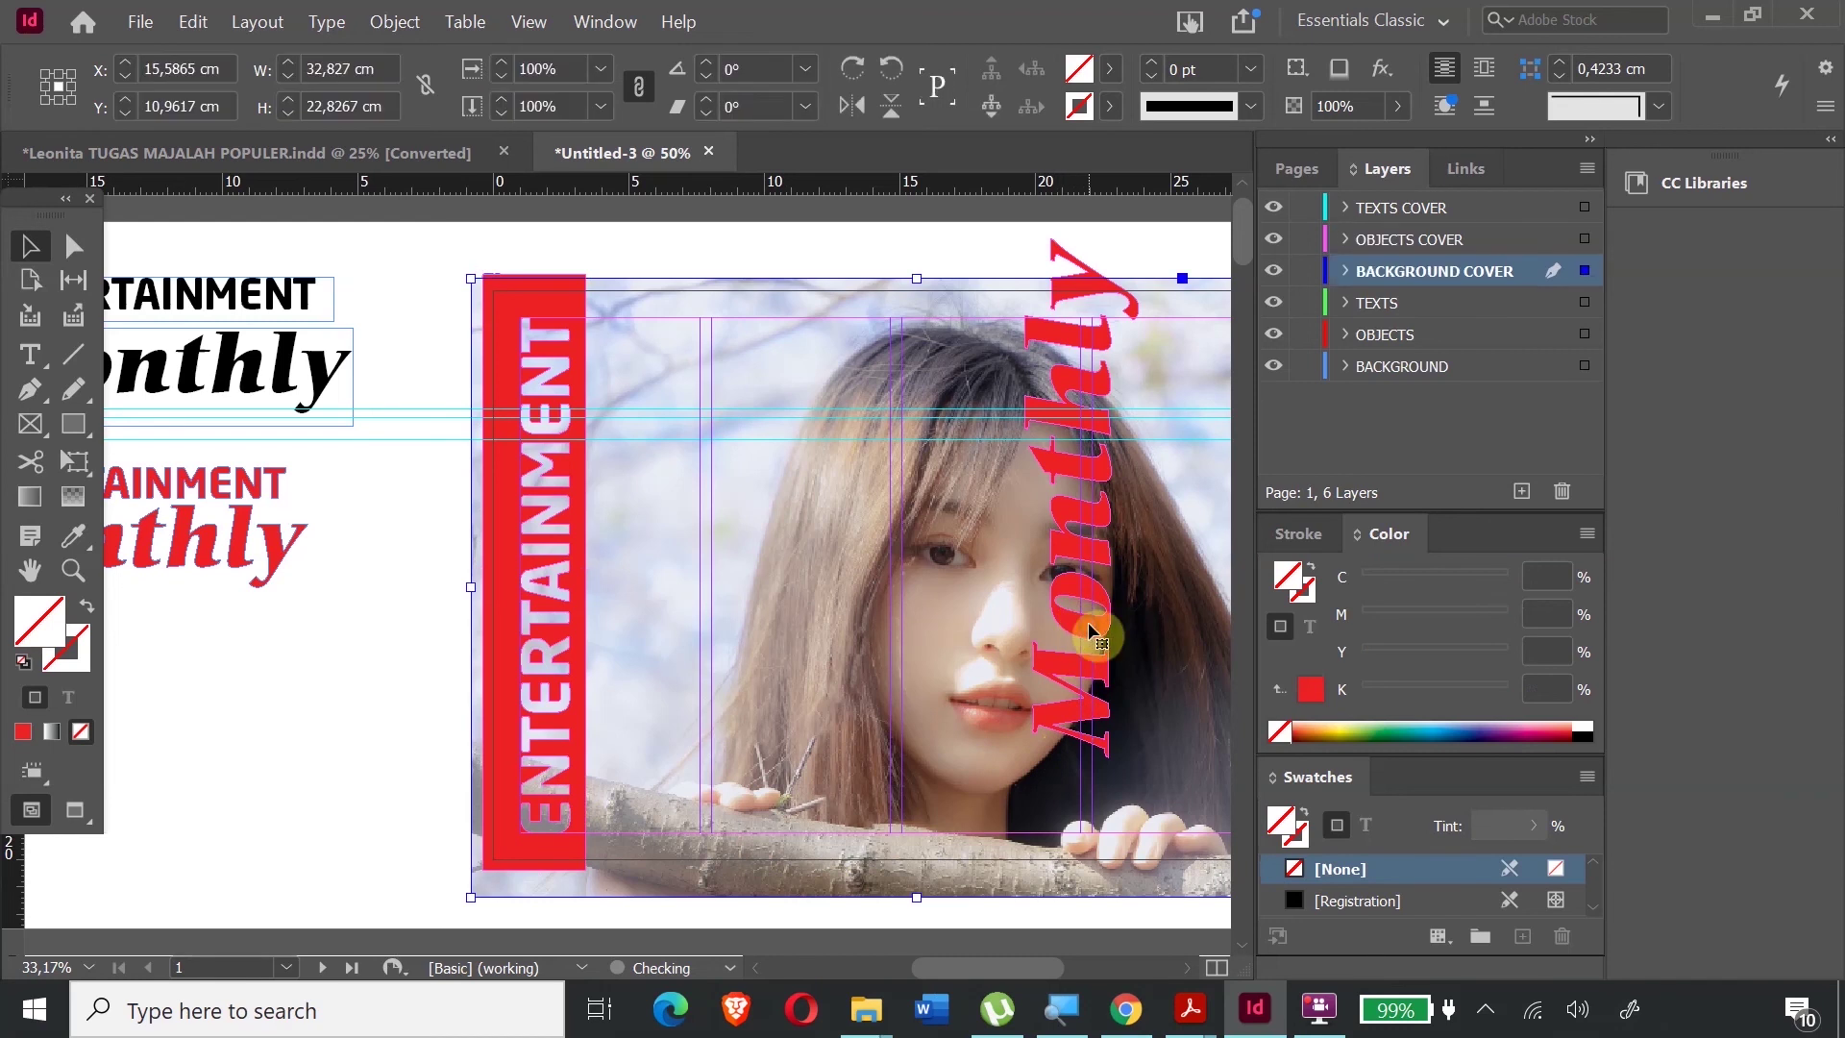
pyautogui.click(1013, 237)
pyautogui.click(1080, 291)
pyautogui.moveTo(1080, 292); pyautogui.dragTo(673, 374)
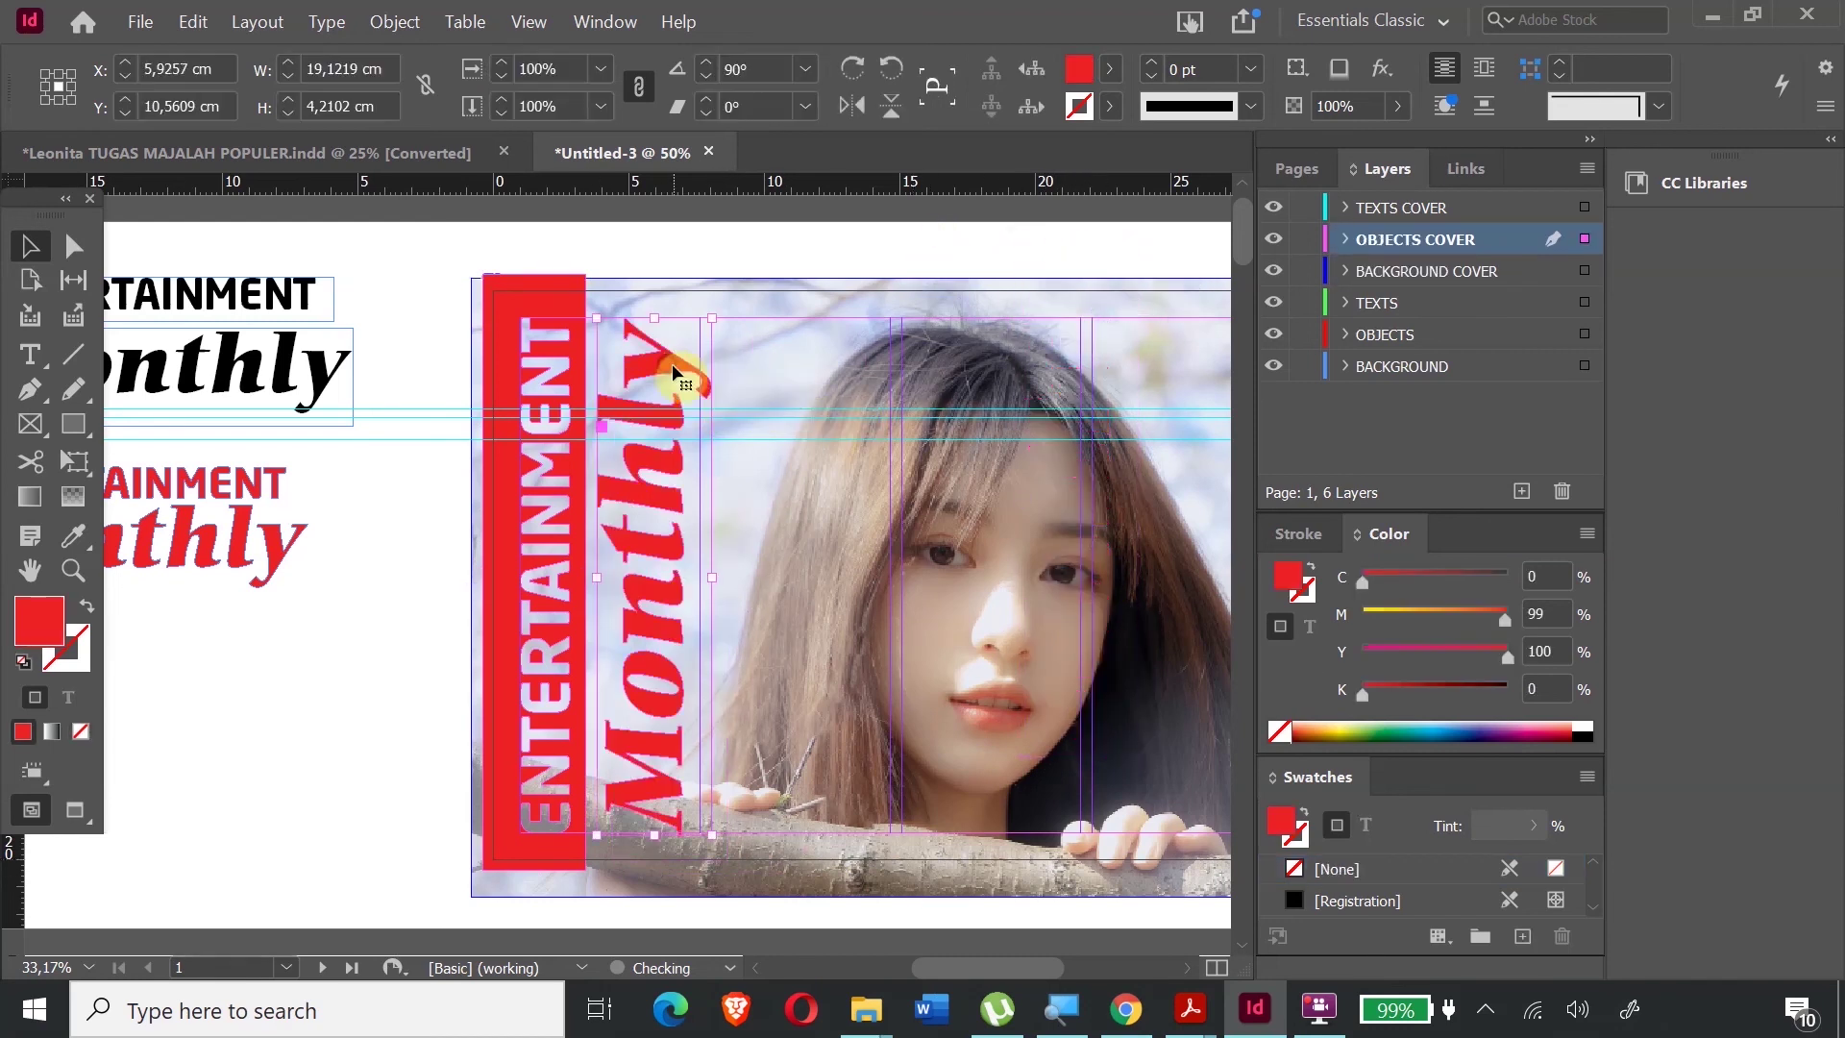
pyautogui.click(320, 728)
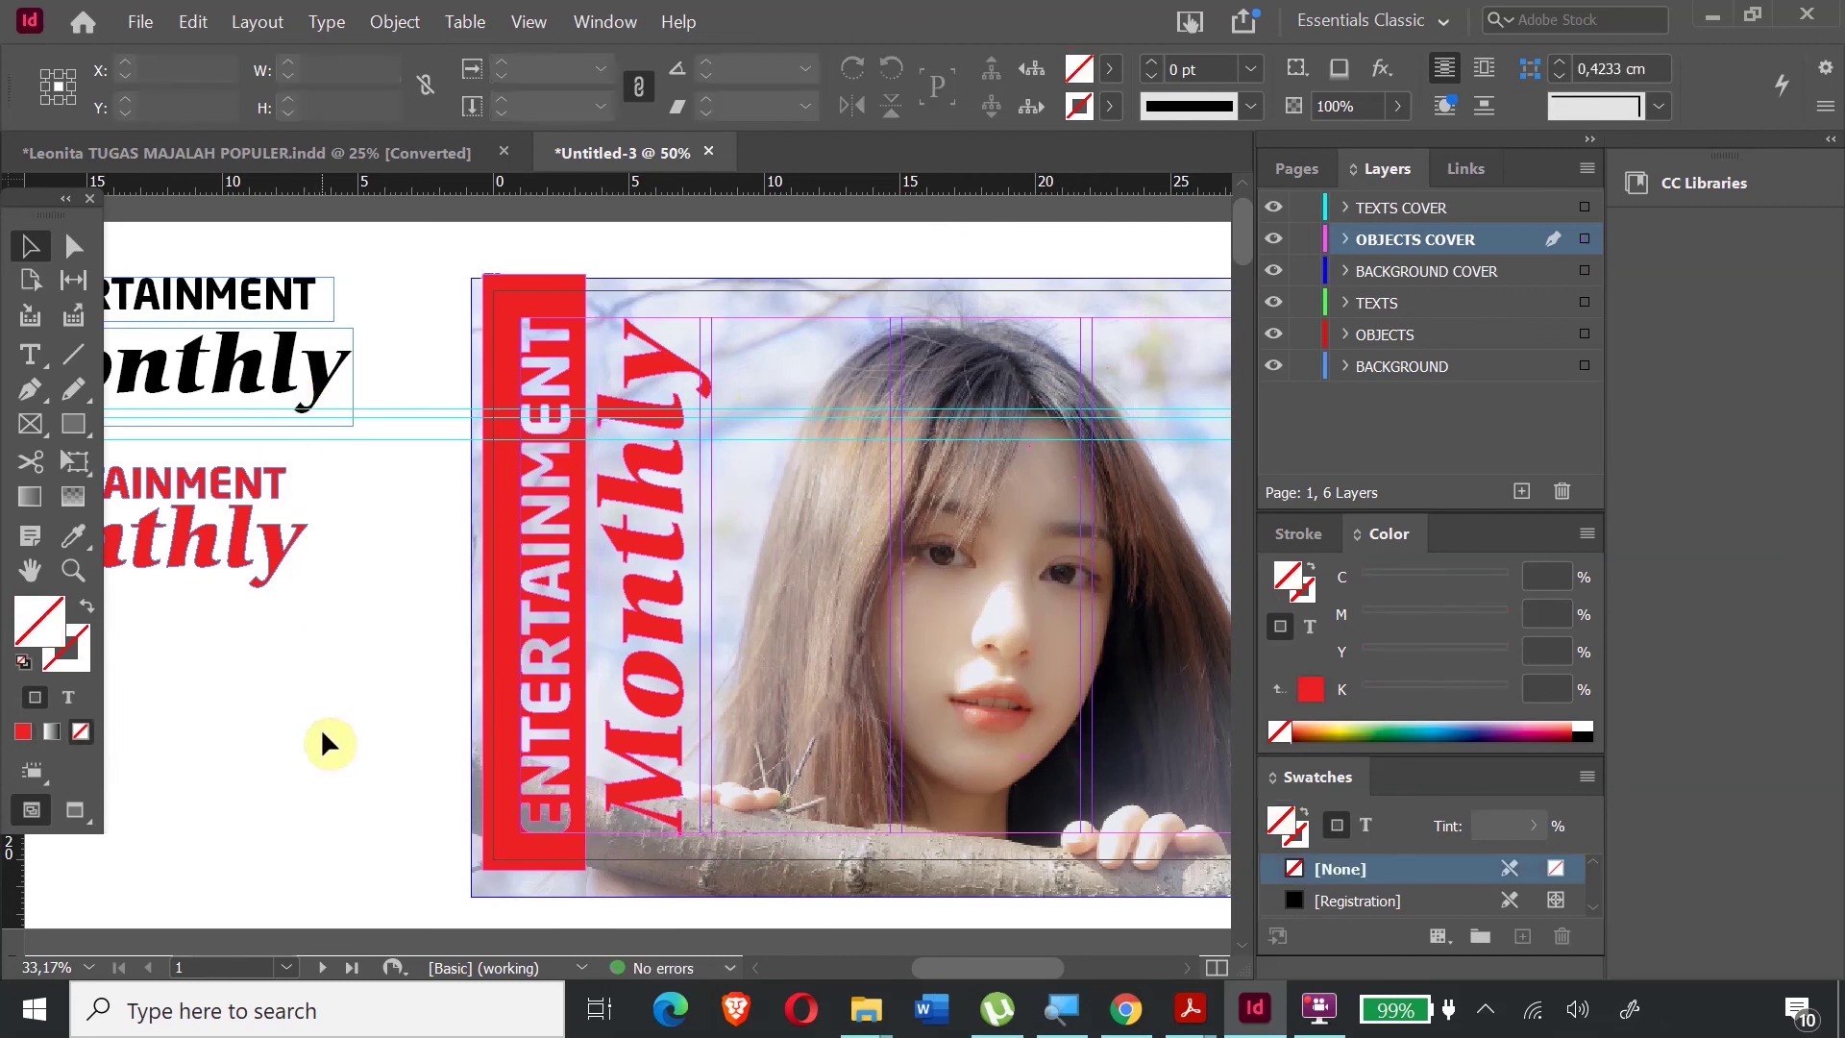
# - Shift the red bar and the word Monthly together about 1.06 cm to the right on the cover
pyautogui.hotkey('ctrl', '-')
pyautogui.hotkey('ctrl', '-')
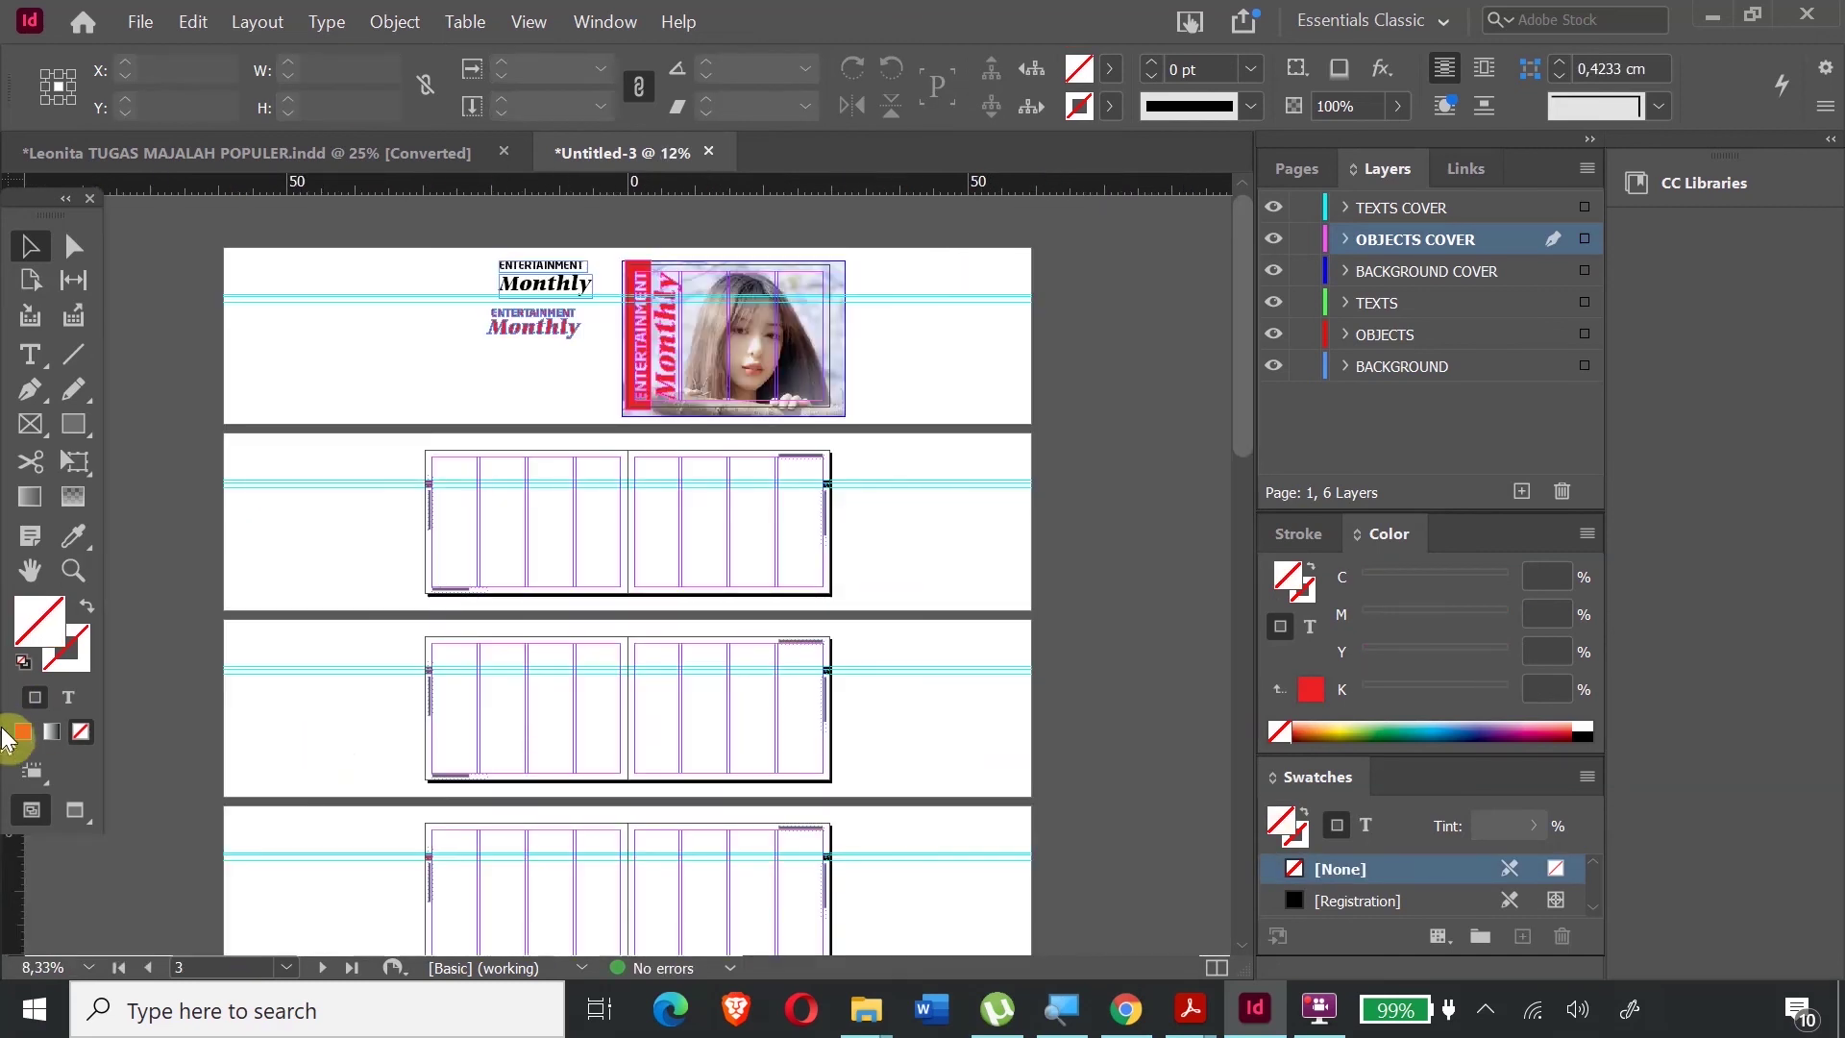
pyautogui.click(73, 570)
pyautogui.moveTo(597, 239); pyautogui.dragTo(724, 341)
pyautogui.click(29, 246)
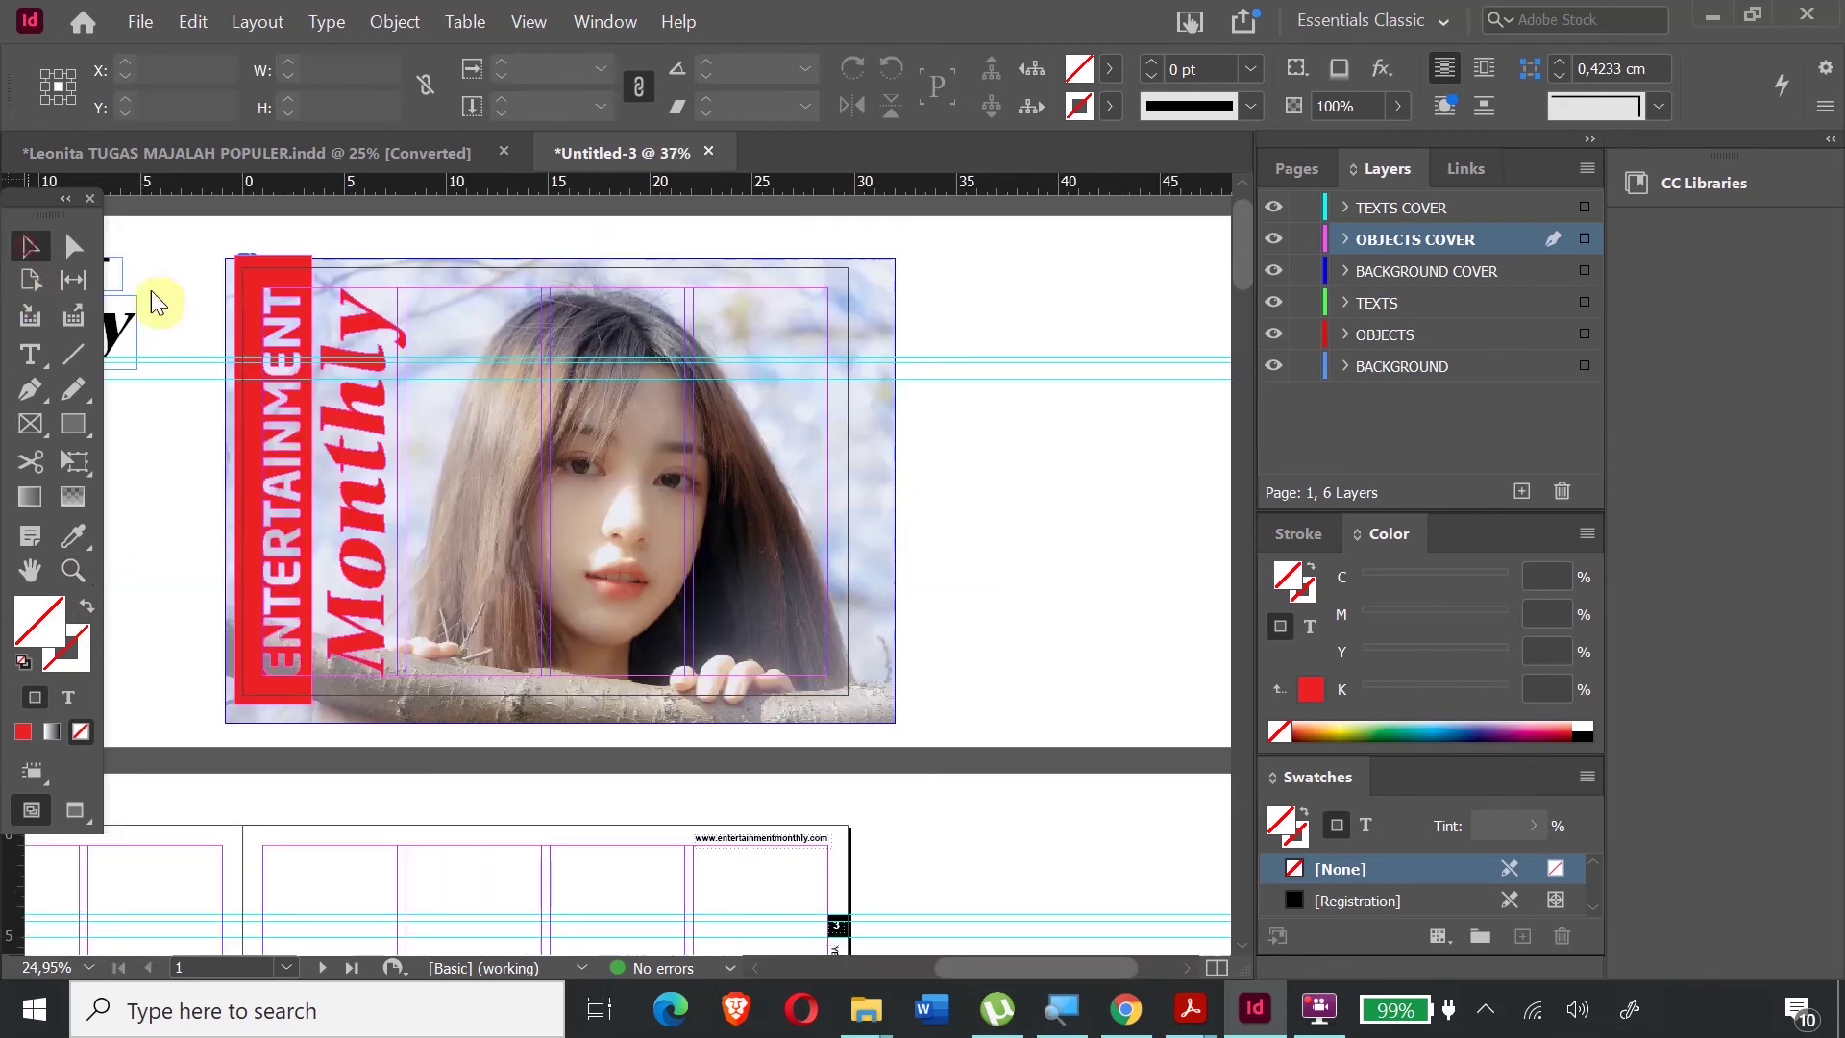
pyautogui.click(278, 265)
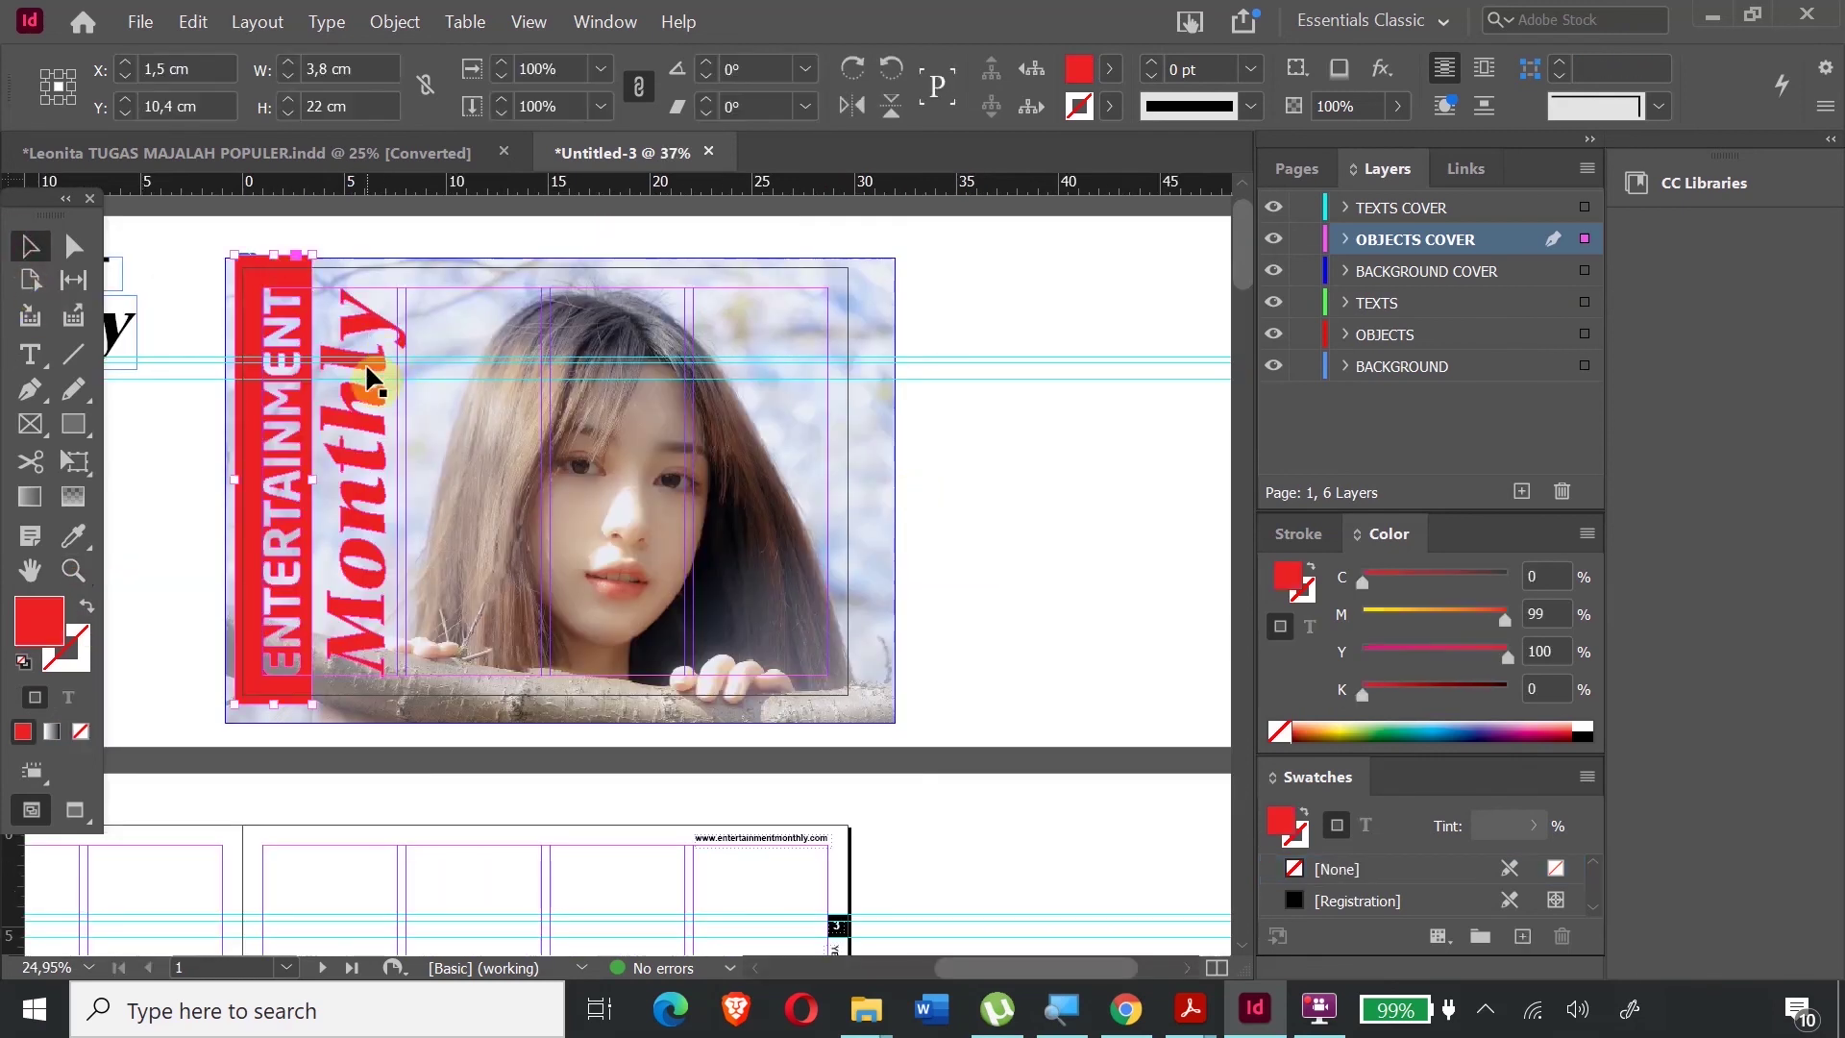
pyautogui.keyDown('shift'); pyautogui.click(371, 369); pyautogui.keyUp('shift')
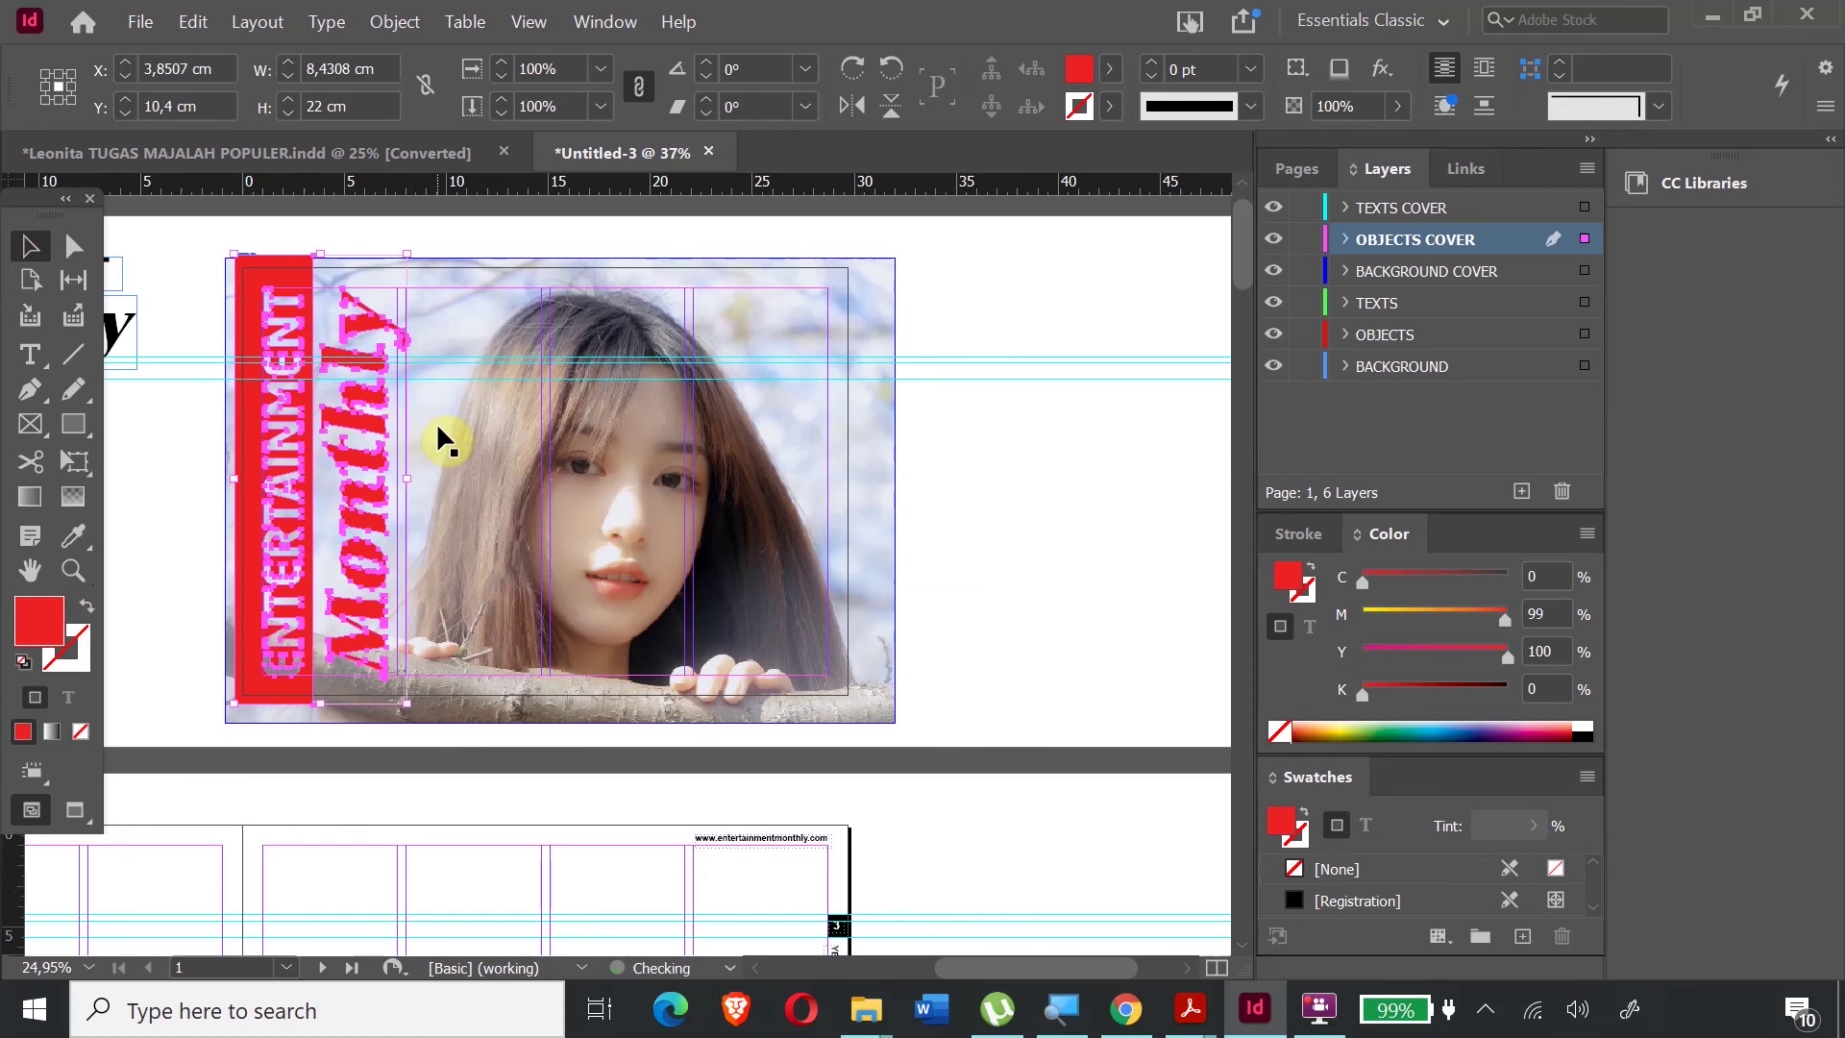
pyautogui.hotkey('shift', 'Right')
pyautogui.hotkey('shift', 'Right')
pyautogui.hotkey('shift', 'Right')
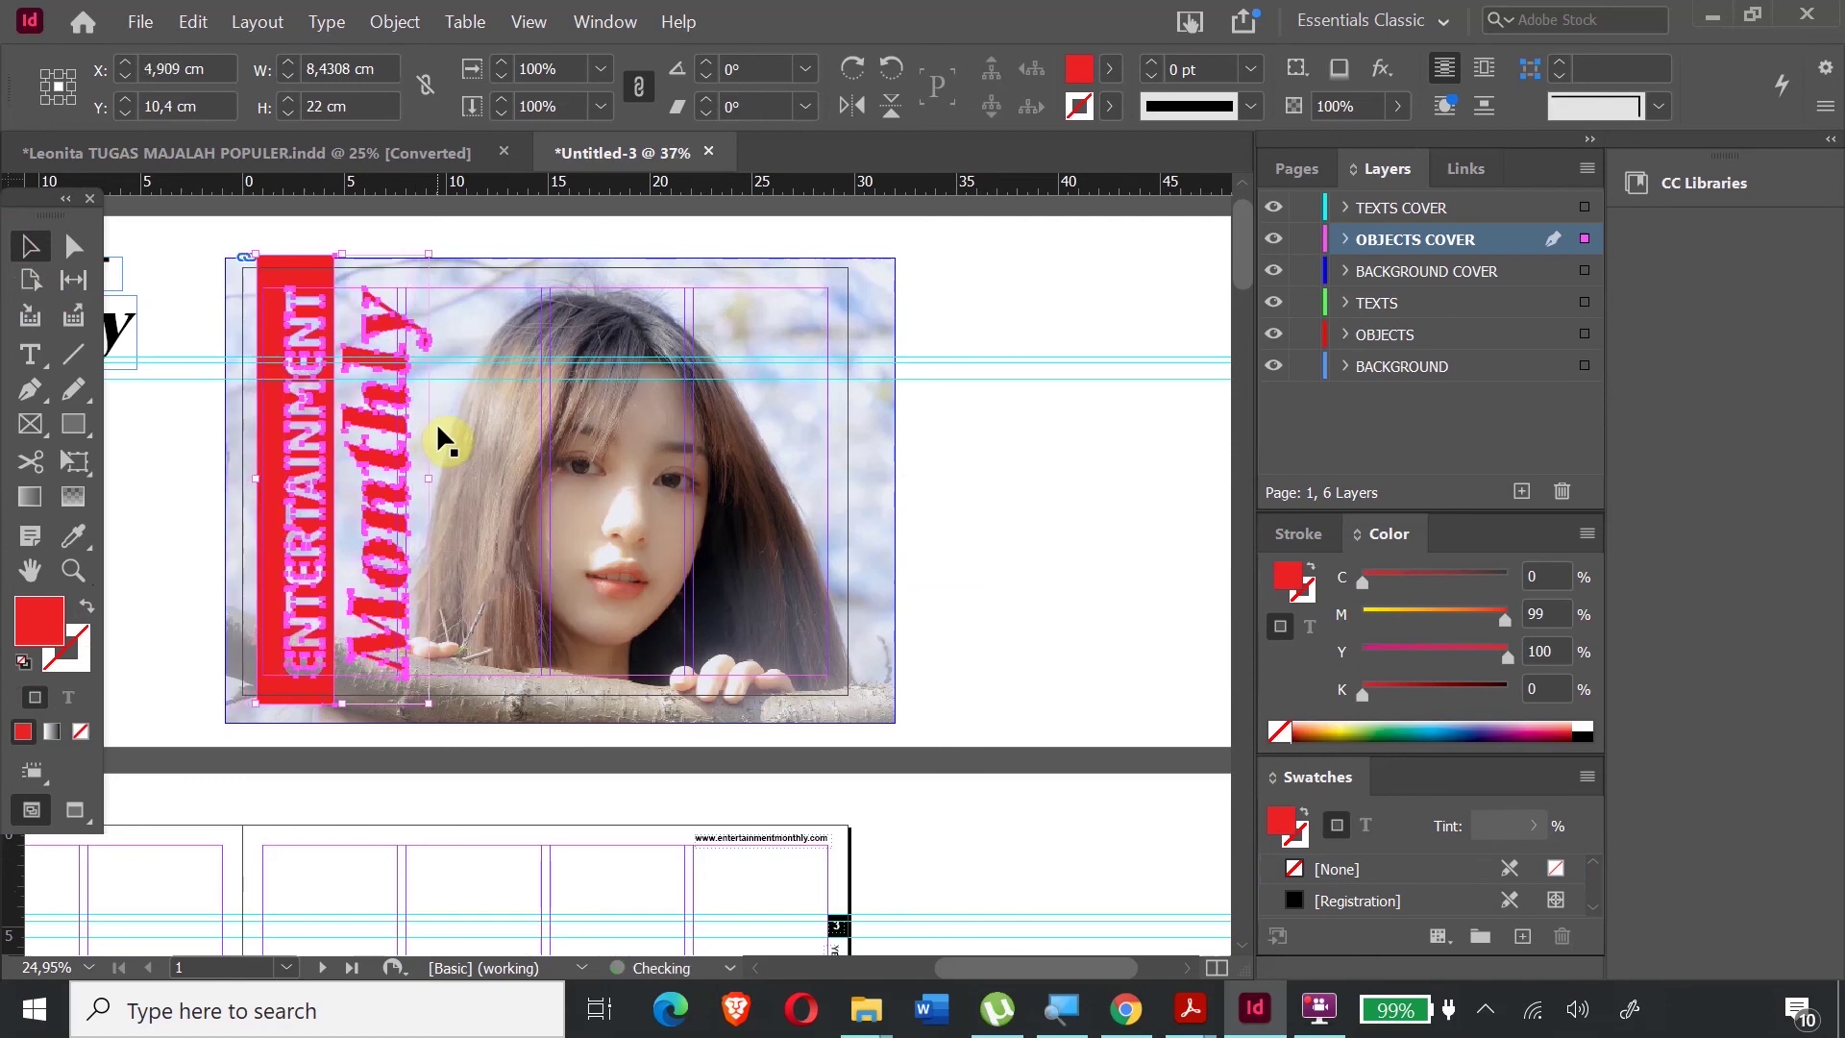
pyautogui.click(178, 224)
# - Pull the red bar's upper-left anchor point outward past the photo's edge to X -1.01 cm
pyautogui.click(77, 572)
pyautogui.moveTo(200, 251); pyautogui.dragTo(362, 337)
pyautogui.click(74, 247)
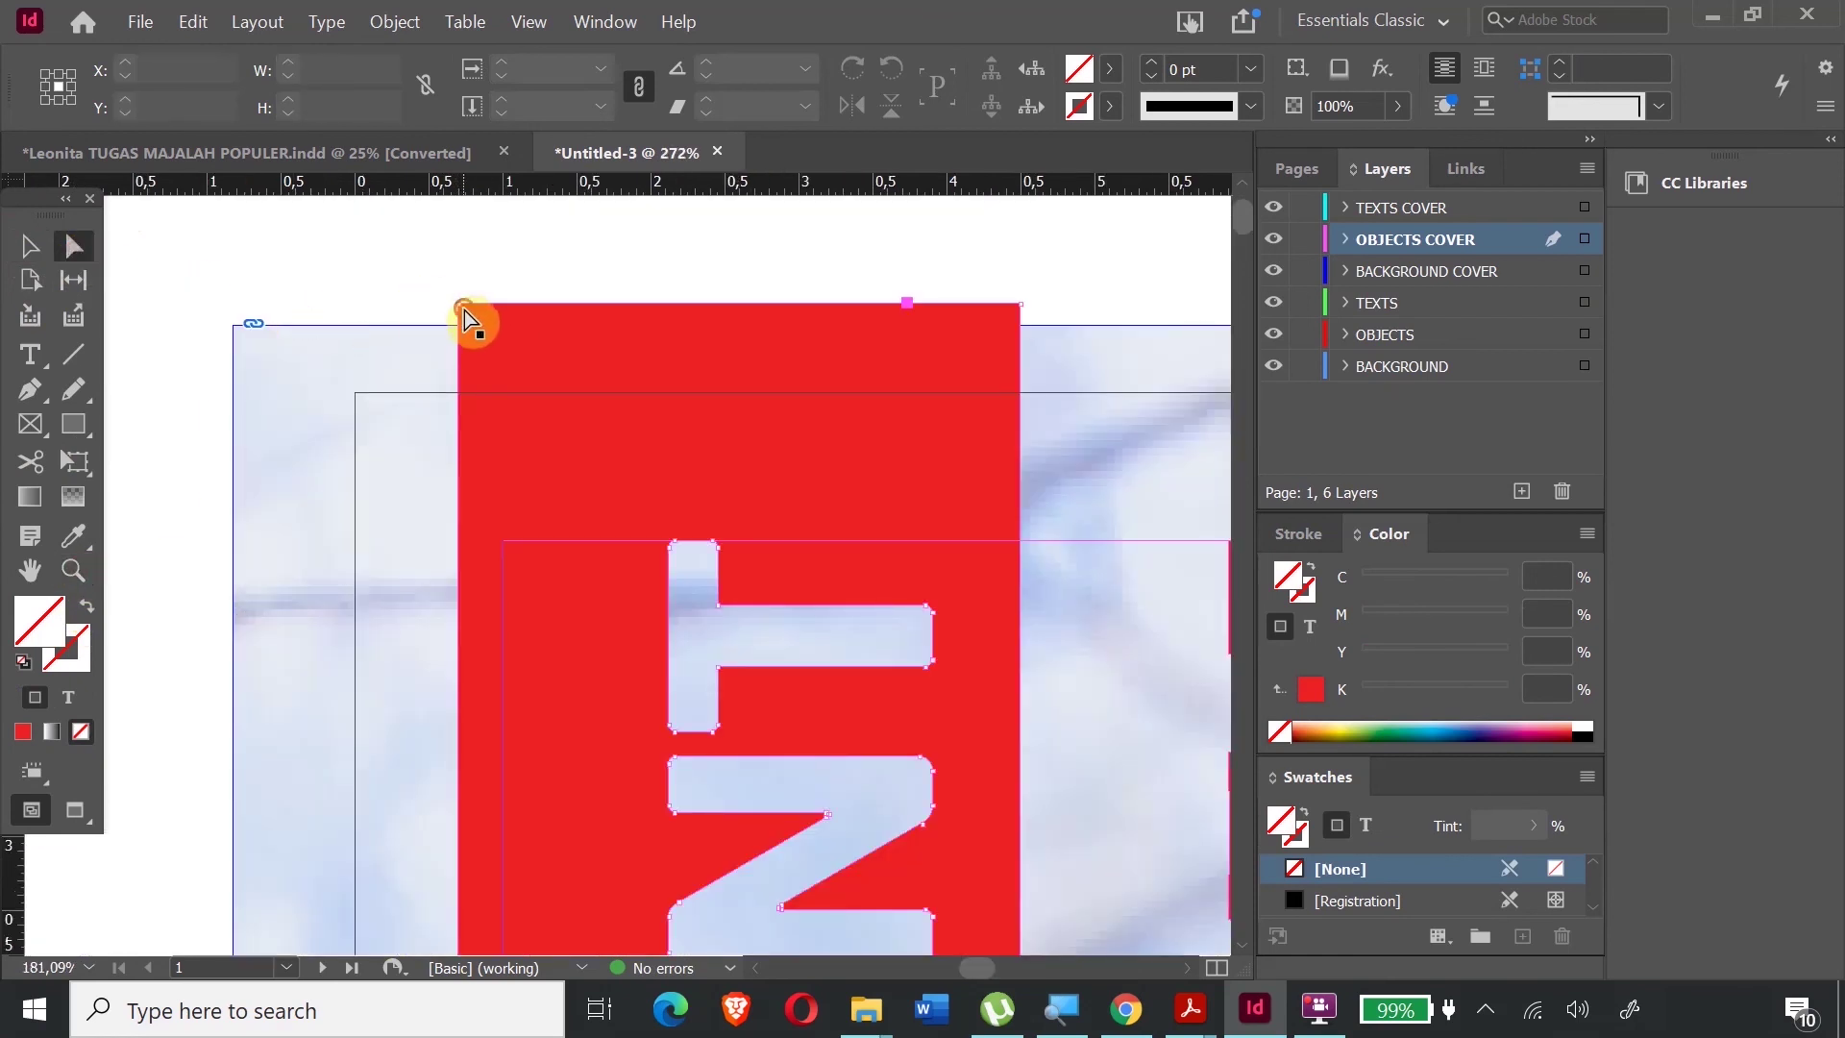
pyautogui.click(460, 306)
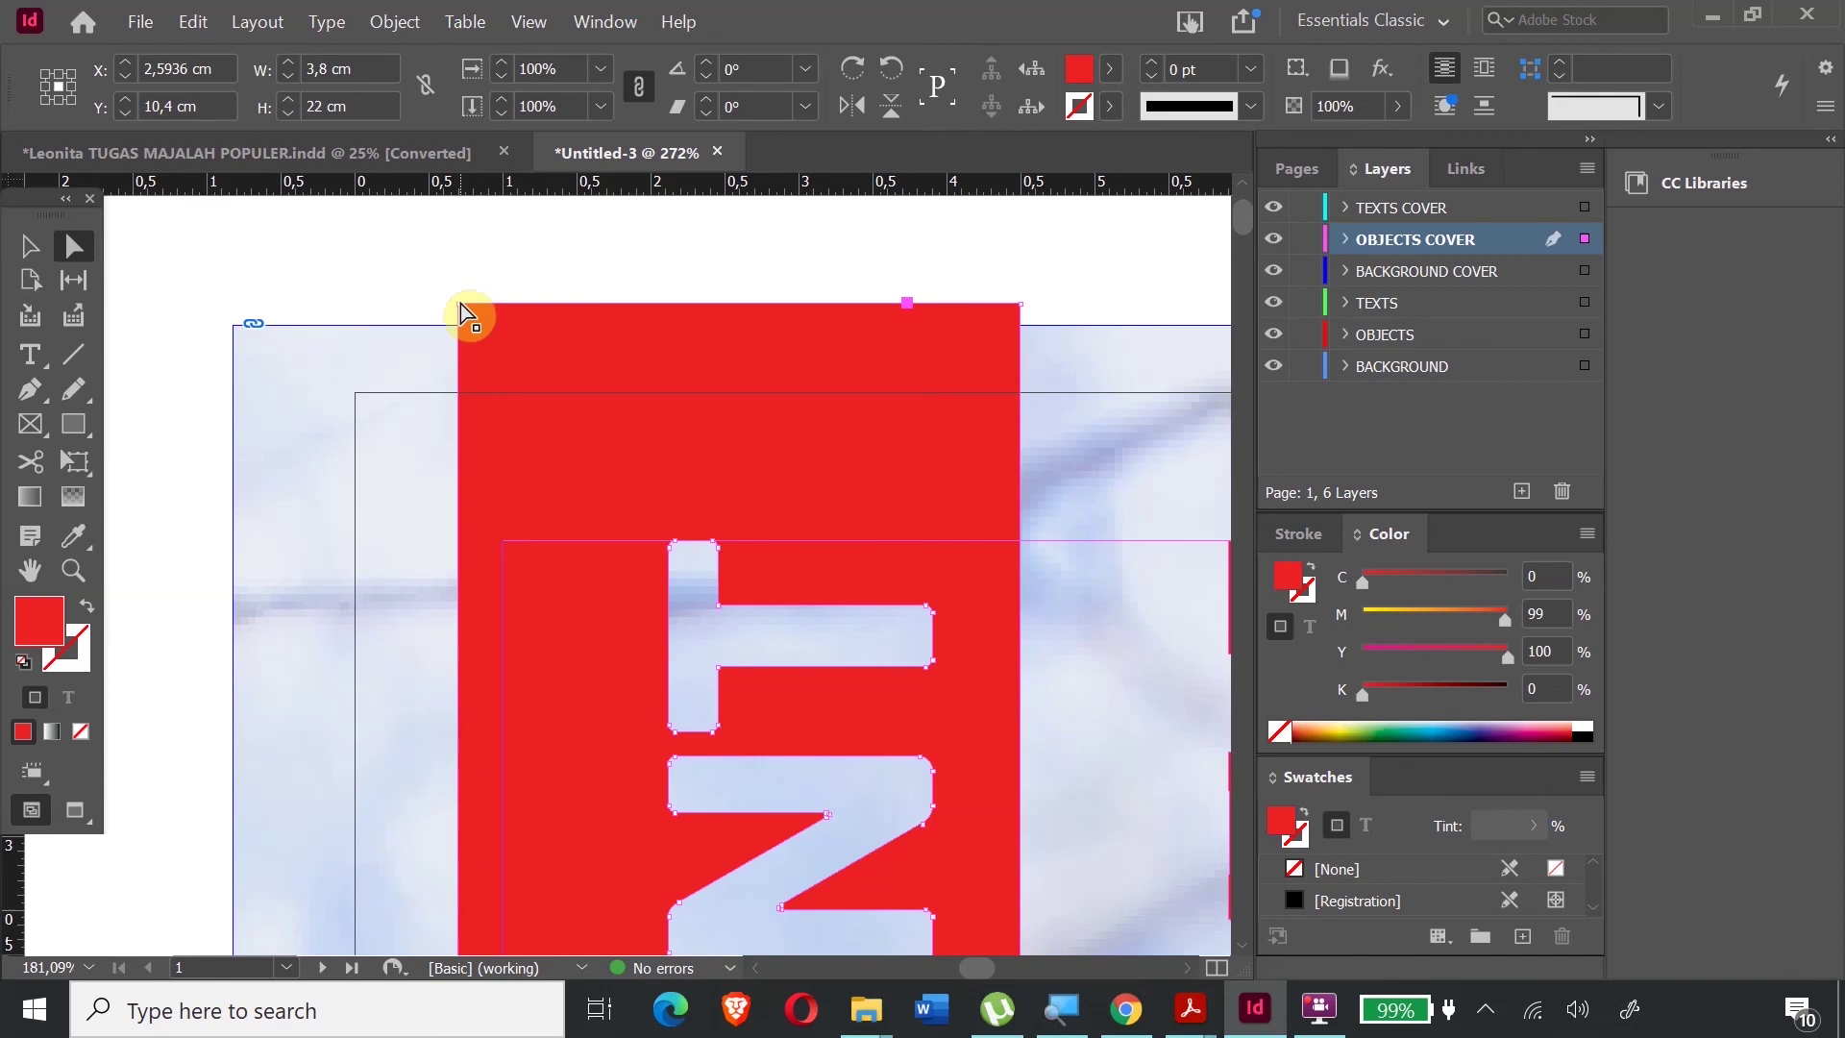
pyautogui.click(459, 304)
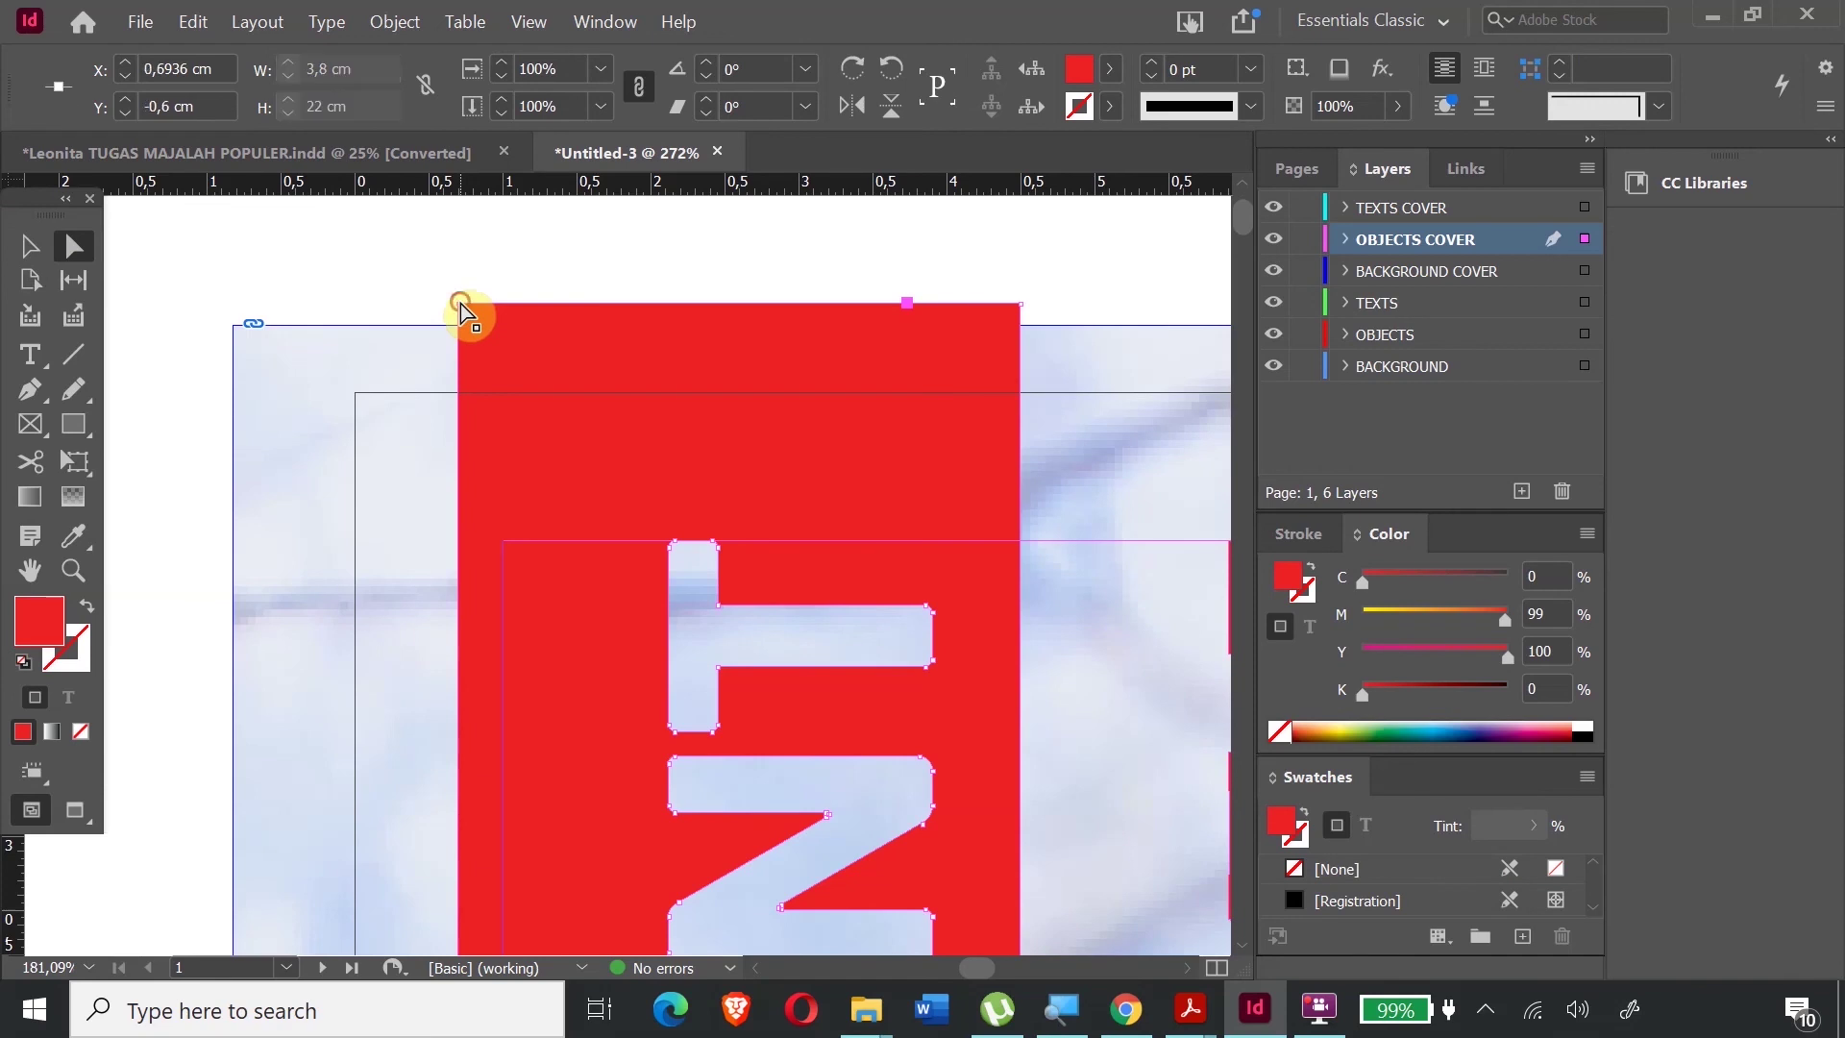
pyautogui.moveTo(459, 304); pyautogui.dragTo(203, 281)
# - Pull the red bar's lower-left anchor point outward past the photo's edge to X -1.09 cm
pyautogui.scroll(-15, 462, 363)
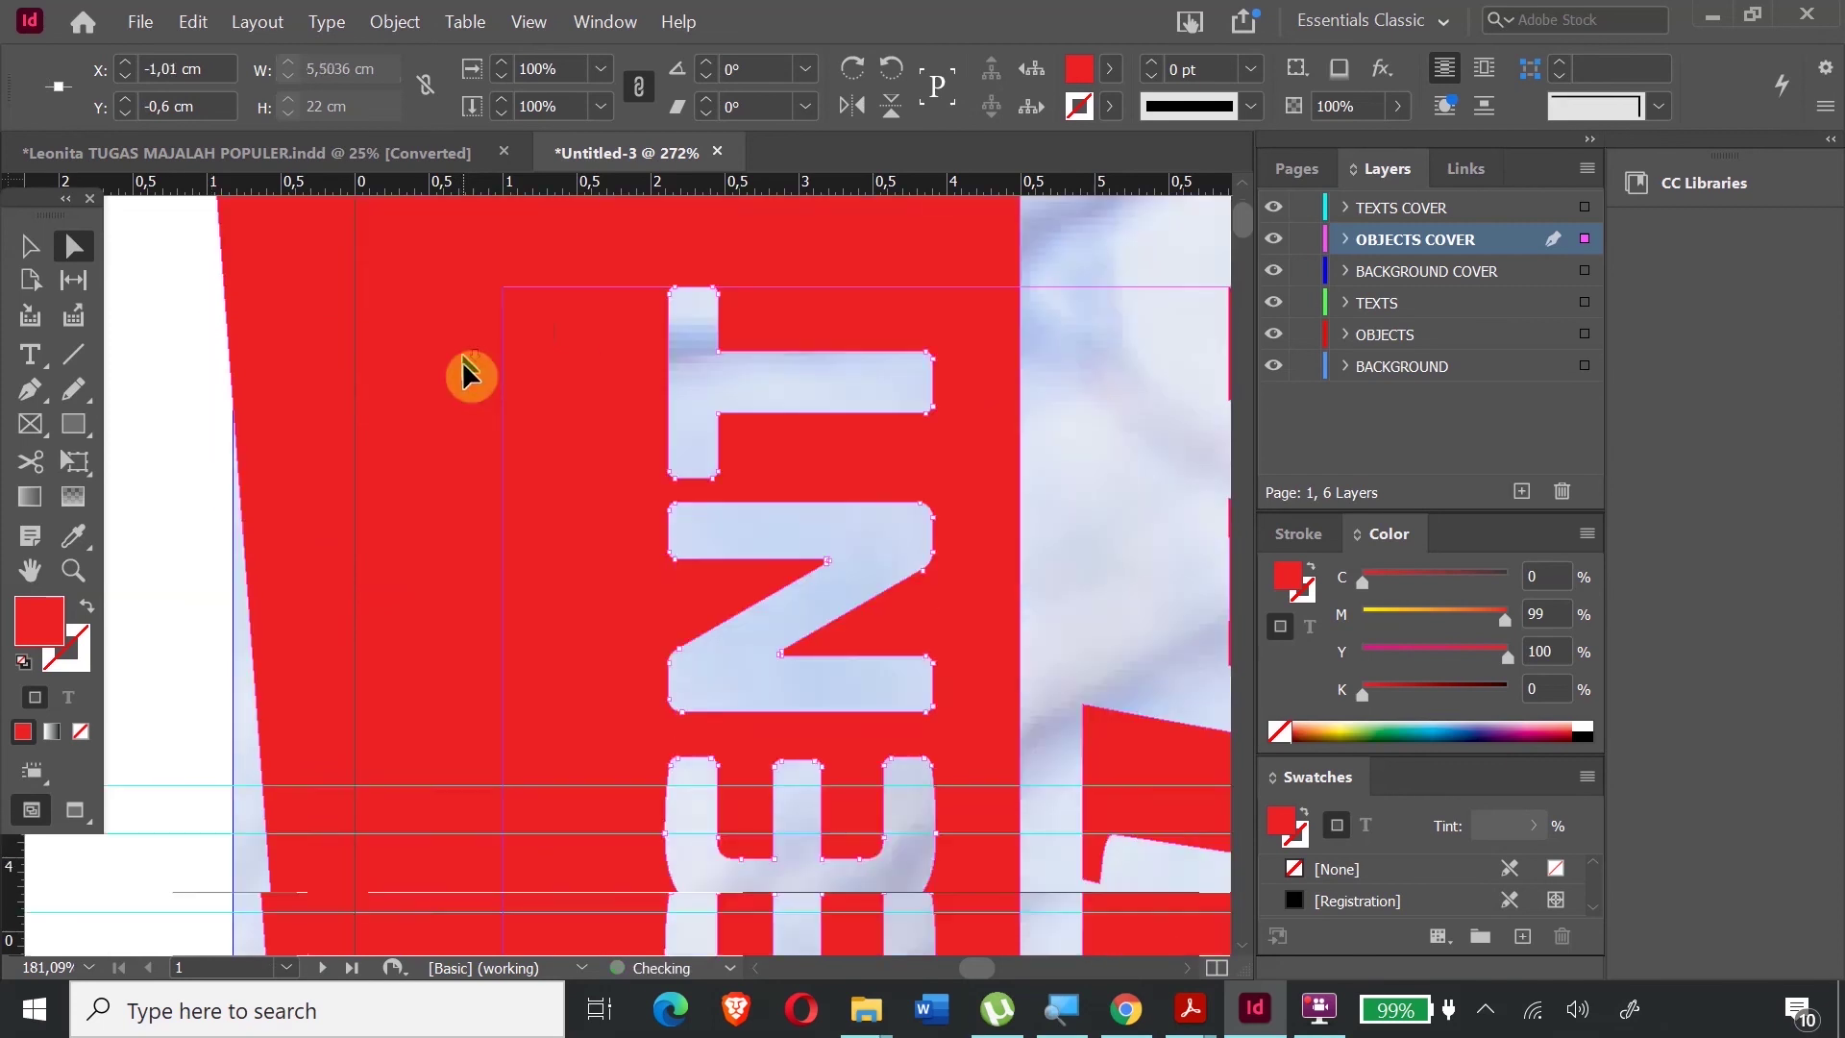
pyautogui.scroll(-10, 465, 375)
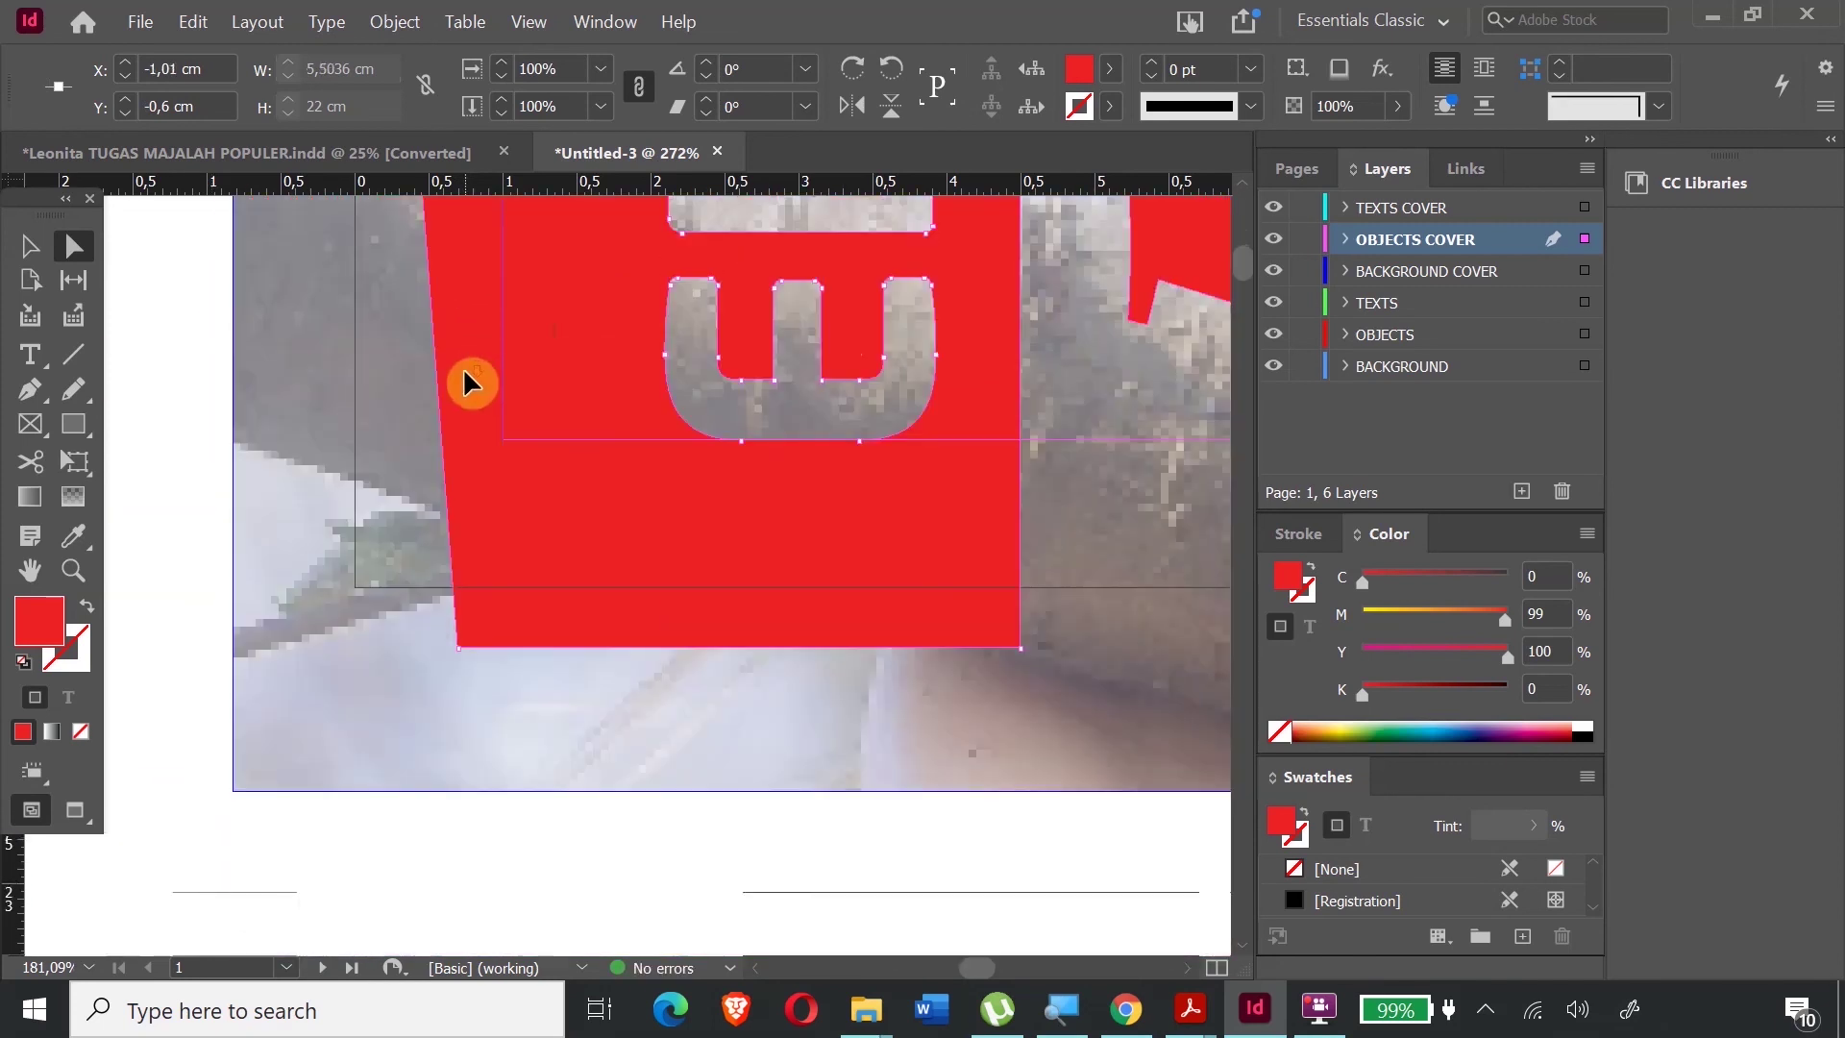
pyautogui.click(461, 659)
pyautogui.moveTo(462, 659); pyautogui.dragTo(193, 625)
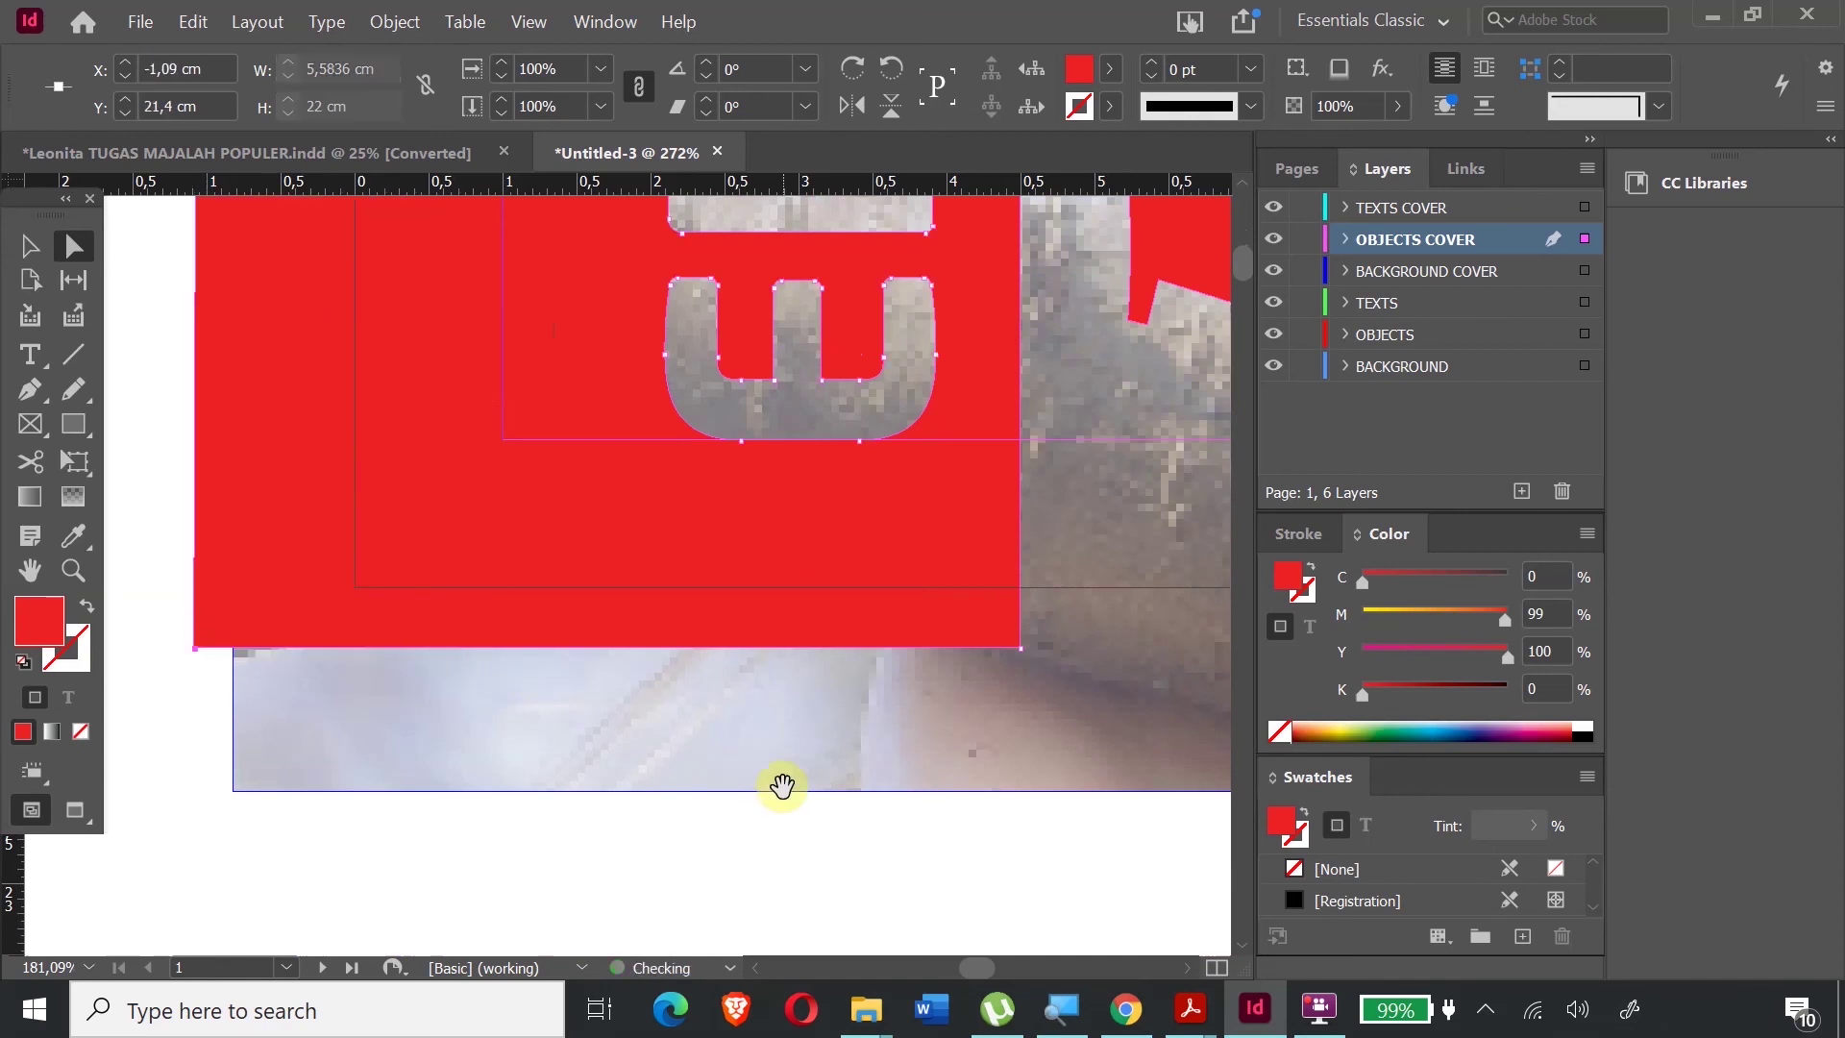
pyautogui.hotkey('ctrl', '-')
pyautogui.hotkey('ctrl', '-')
pyautogui.hotkey('ctrl', '-')
pyautogui.hotkey('ctrl', '-')
pyautogui.hotkey('ctrl', '-')
pyautogui.hotkey('ctrl', '-')
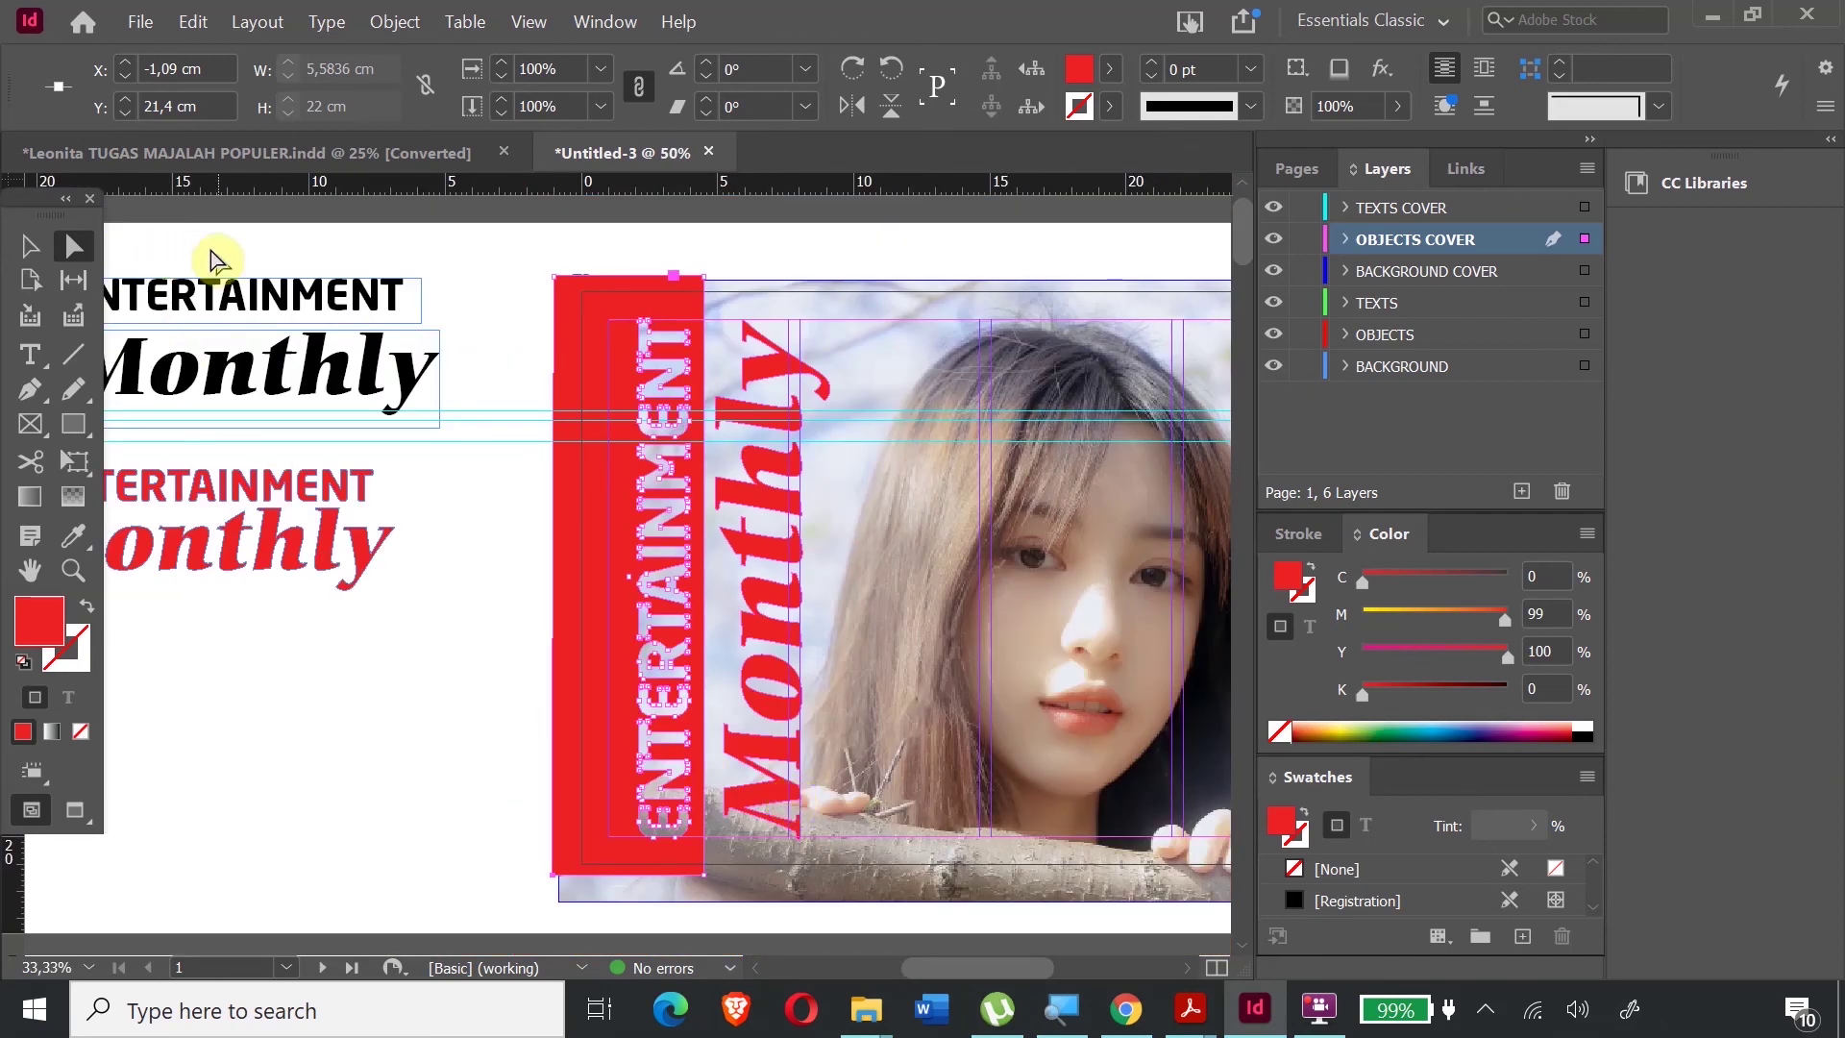
pyautogui.click(30, 246)
pyautogui.click(424, 717)
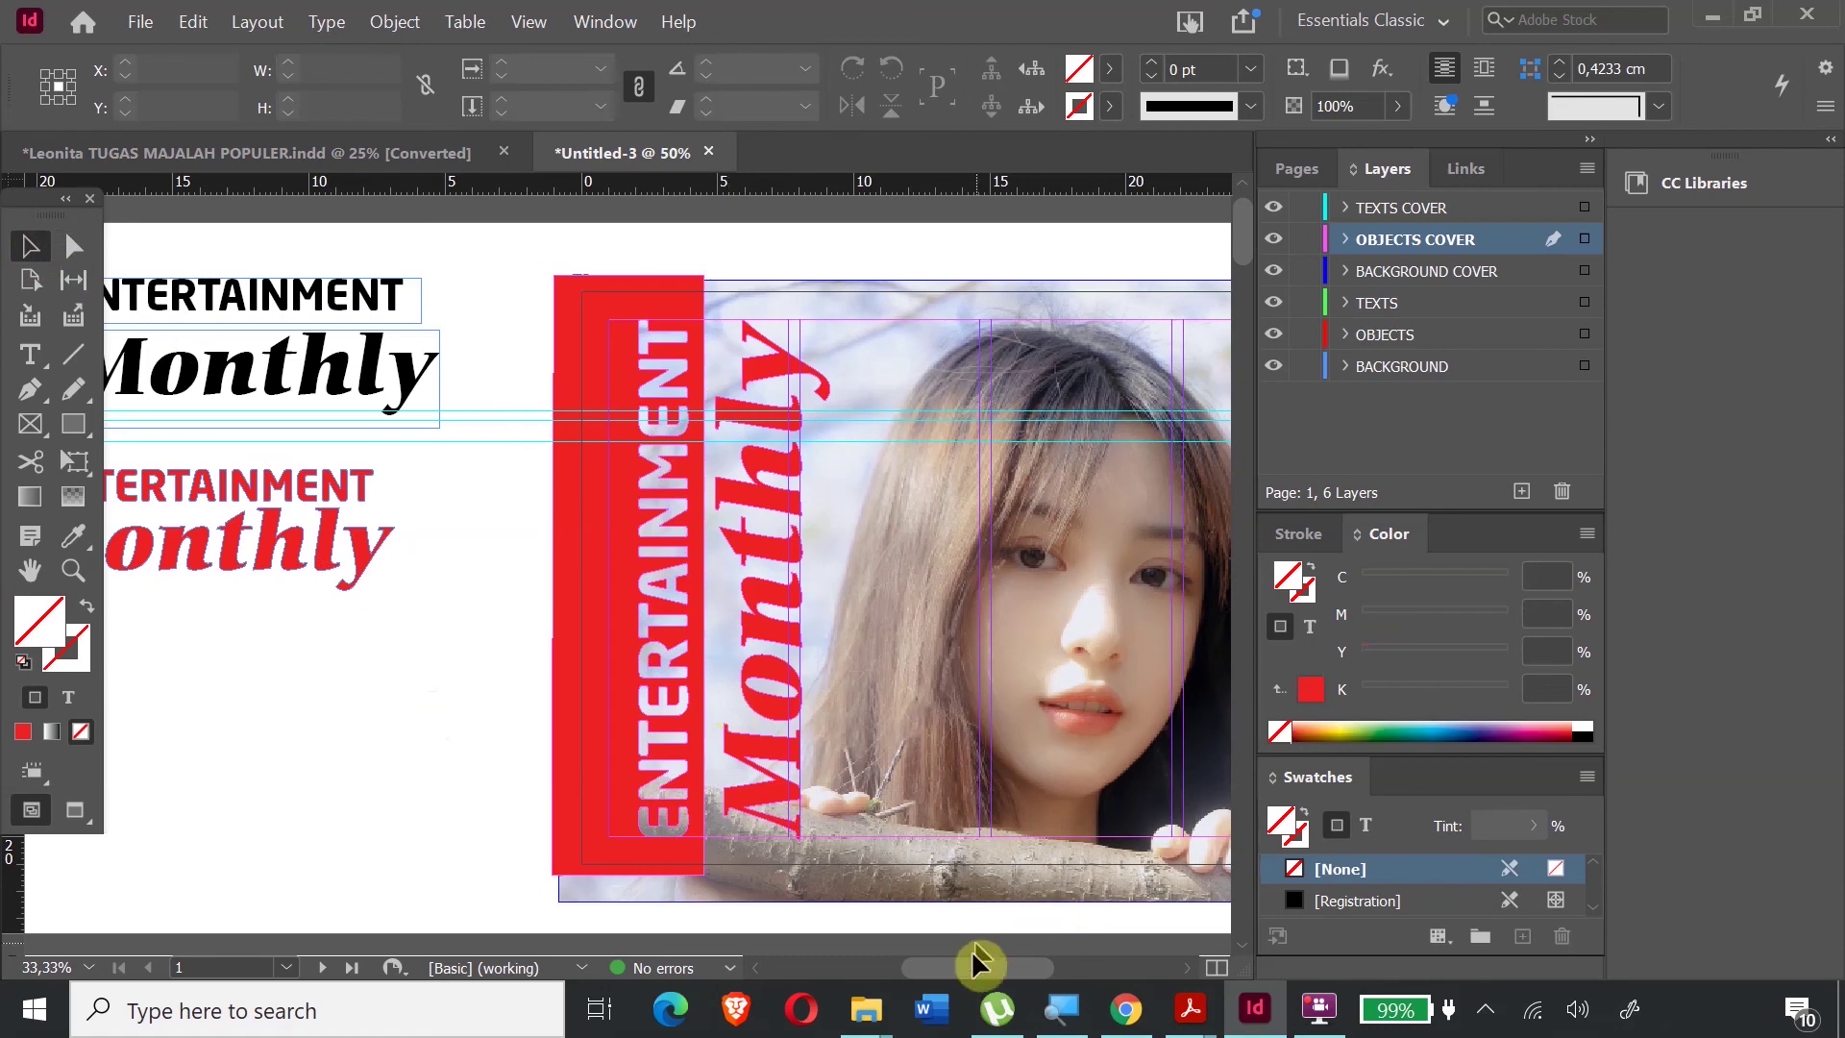
# - Switch to Acrobat and examine the cover headlines, edition text and 50% ticket box in the reference FINAL MAJALAH POPULER 2.pdf
pyautogui.moveTo(972, 956); pyautogui.dragTo(1030, 975)
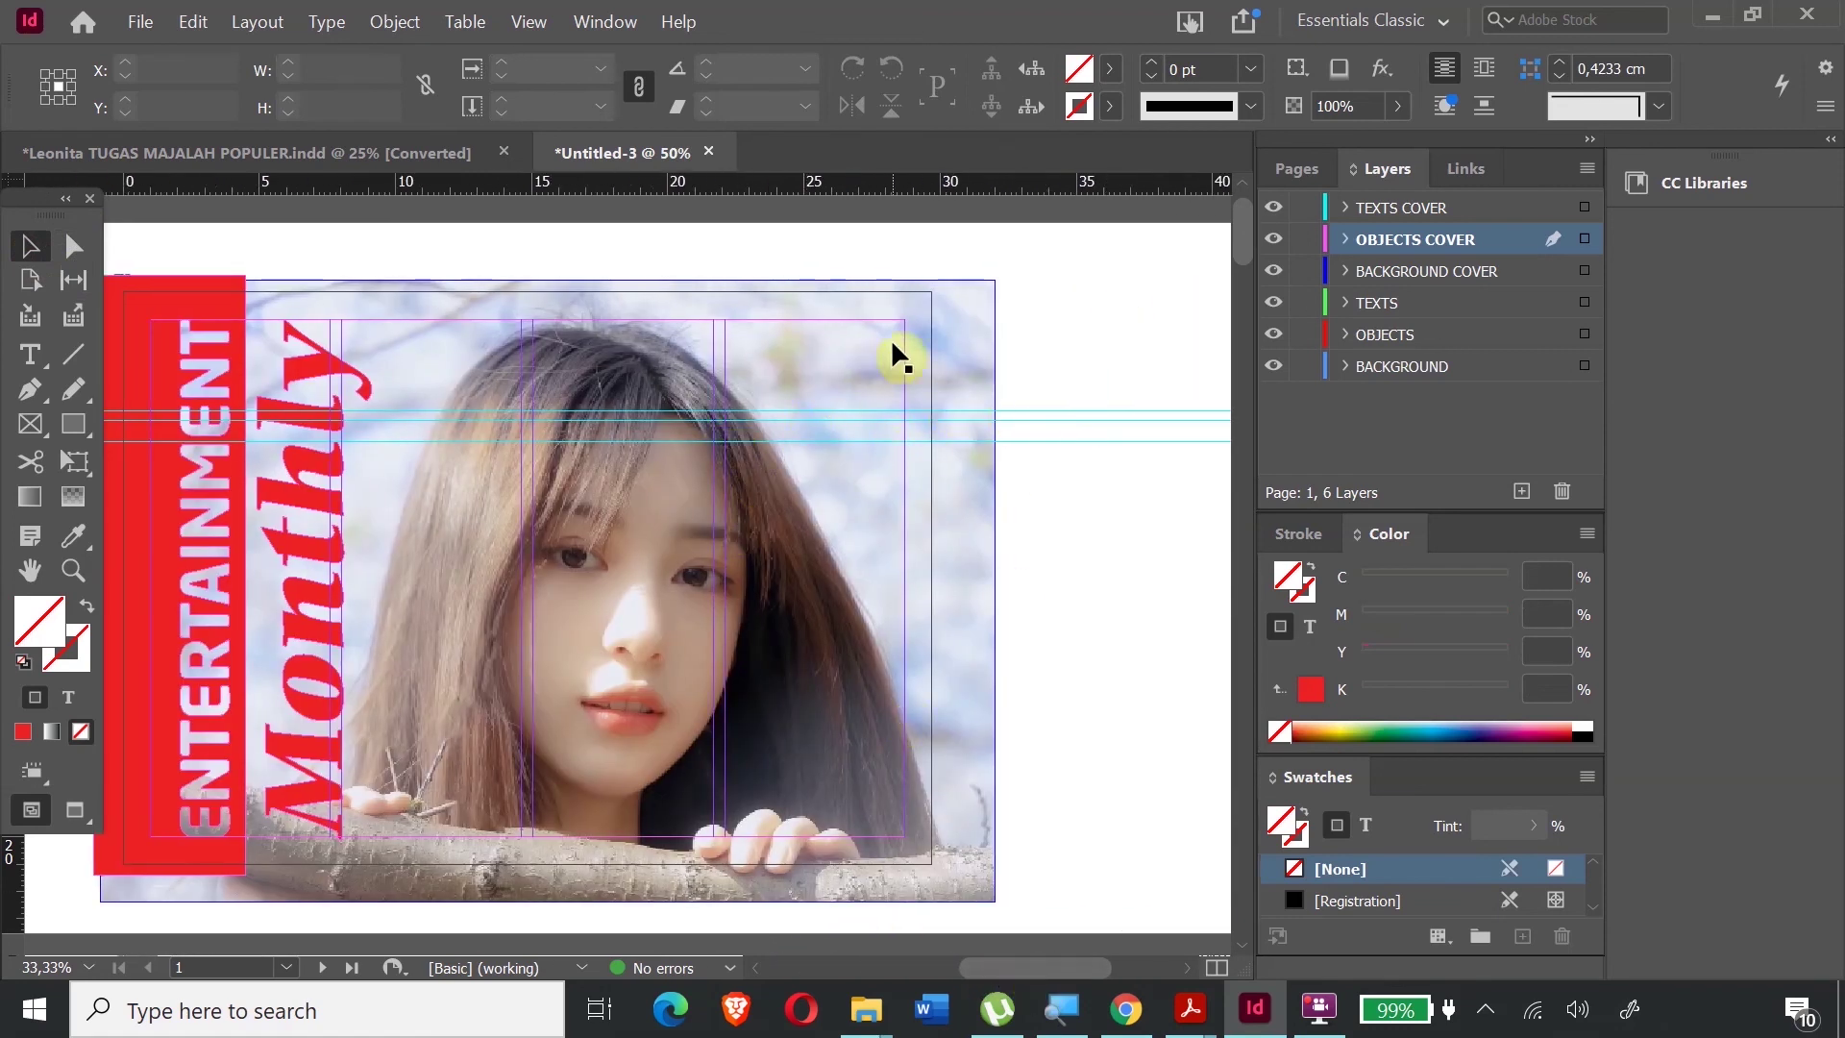
pyautogui.scroll(-5, 803, 573)
pyautogui.scroll(4, 965, 510)
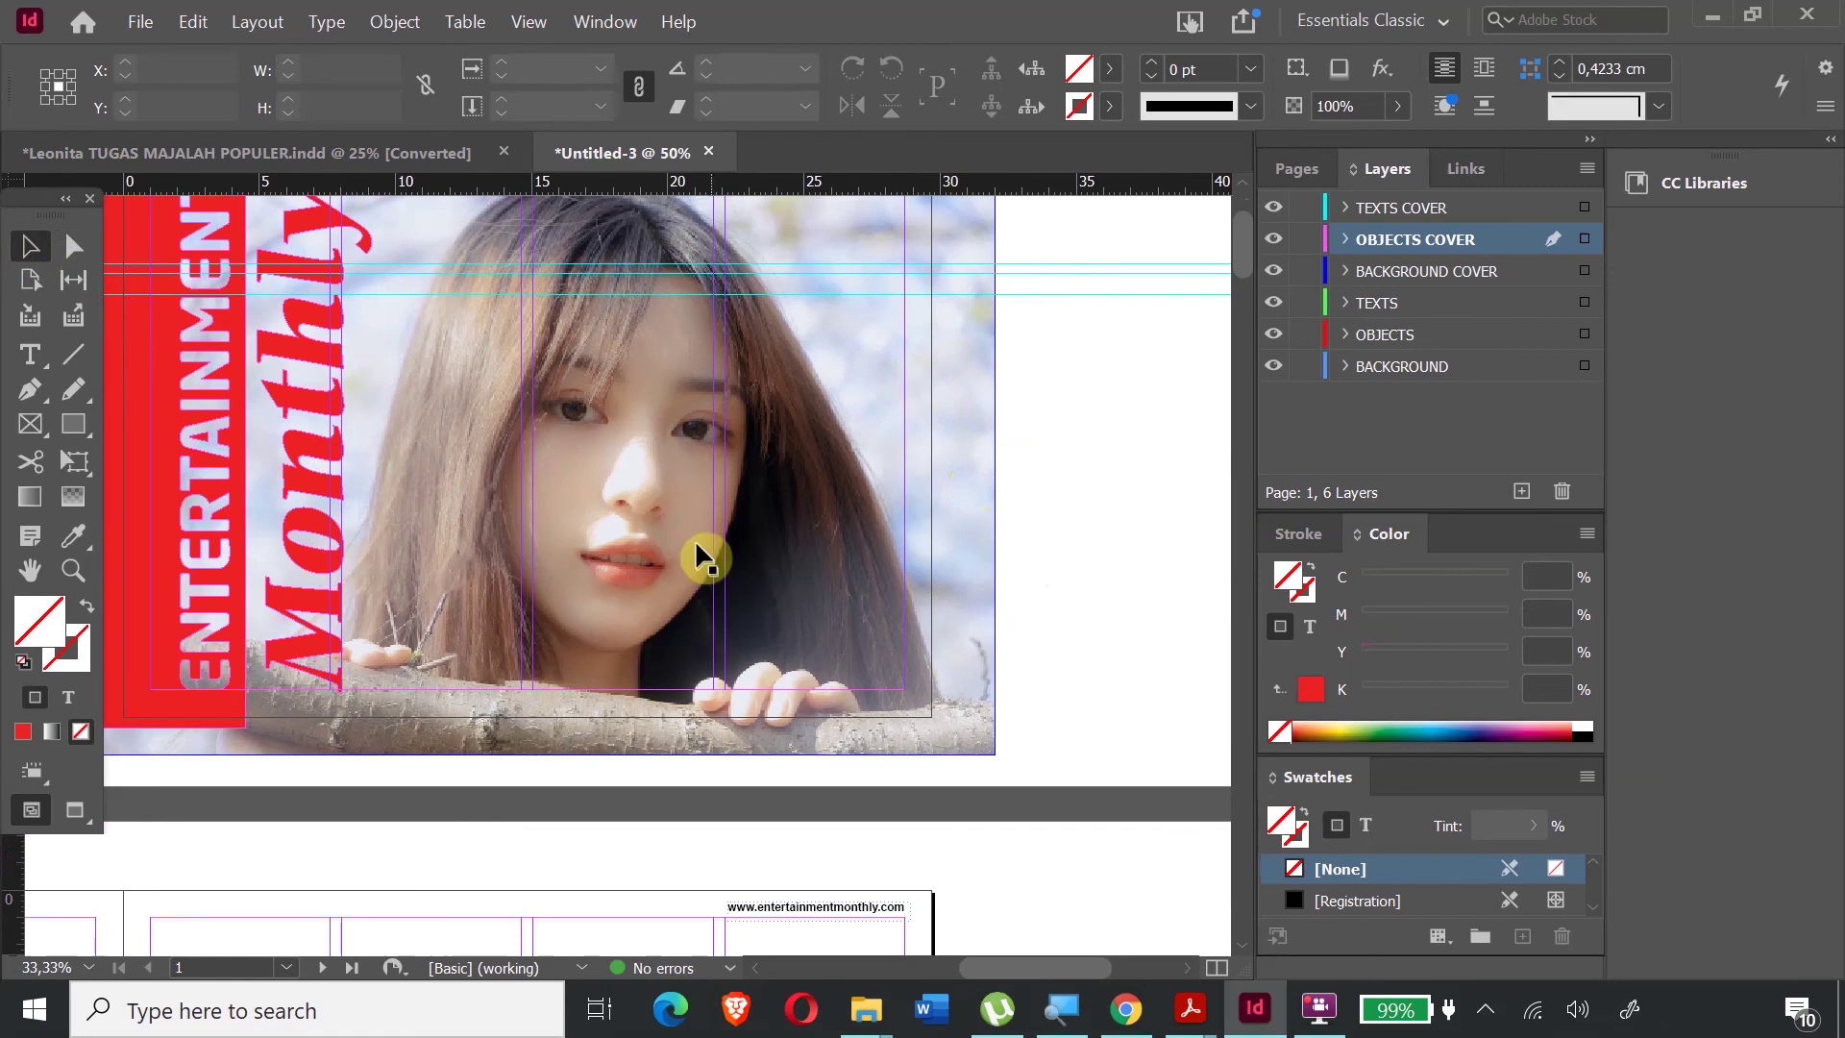
pyautogui.moveTo(1191, 1004)
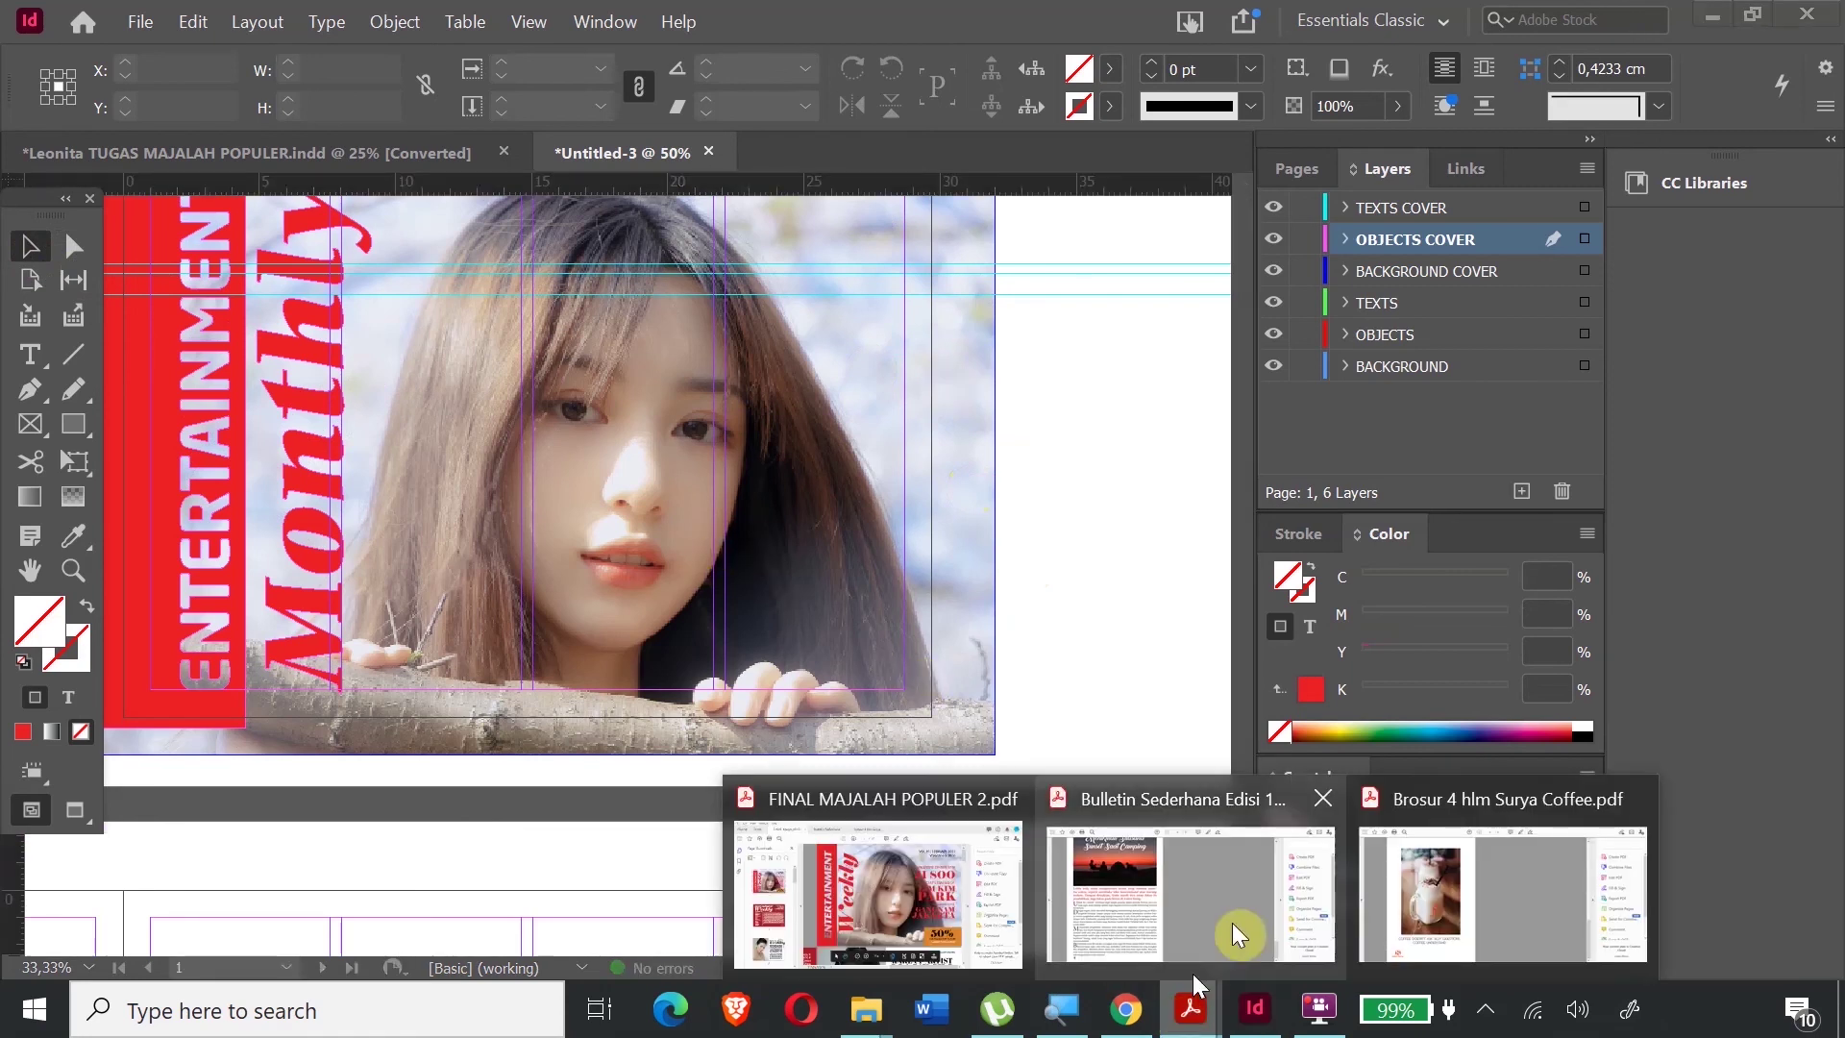
pyautogui.click(889, 894)
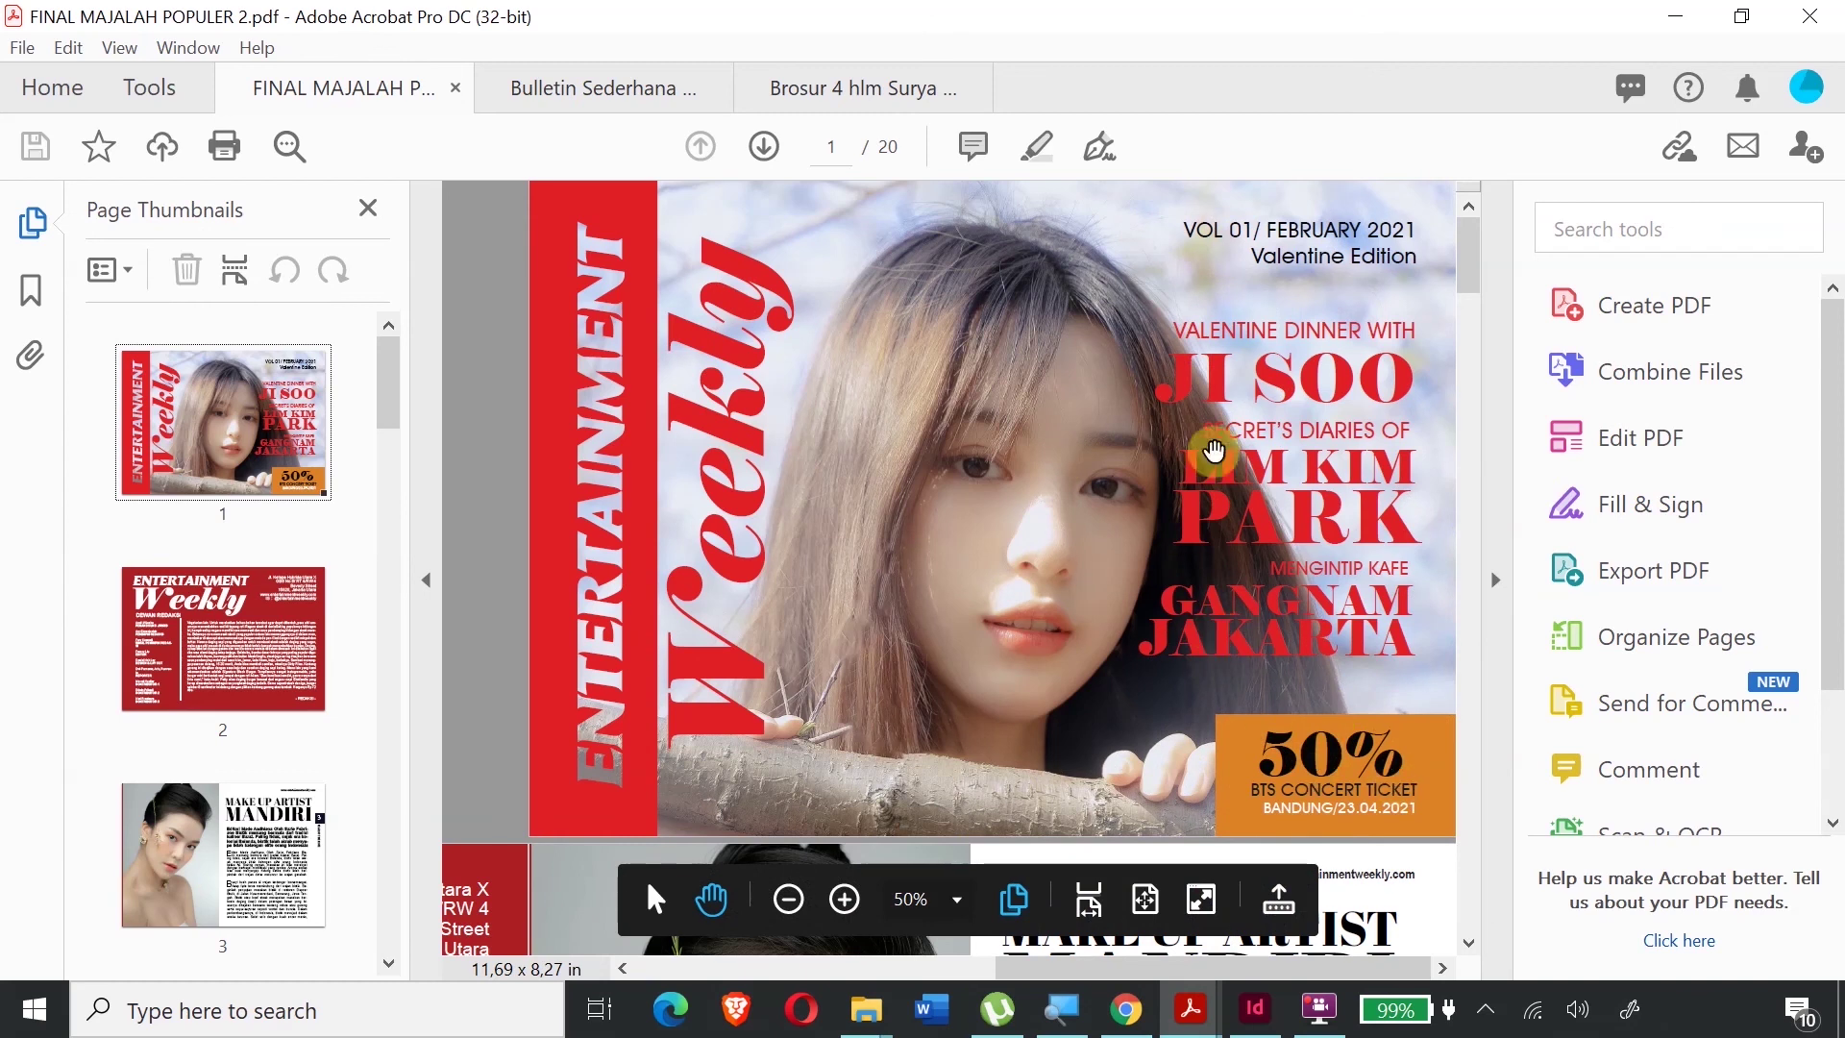
pyautogui.scroll(-3, 1288, 442)
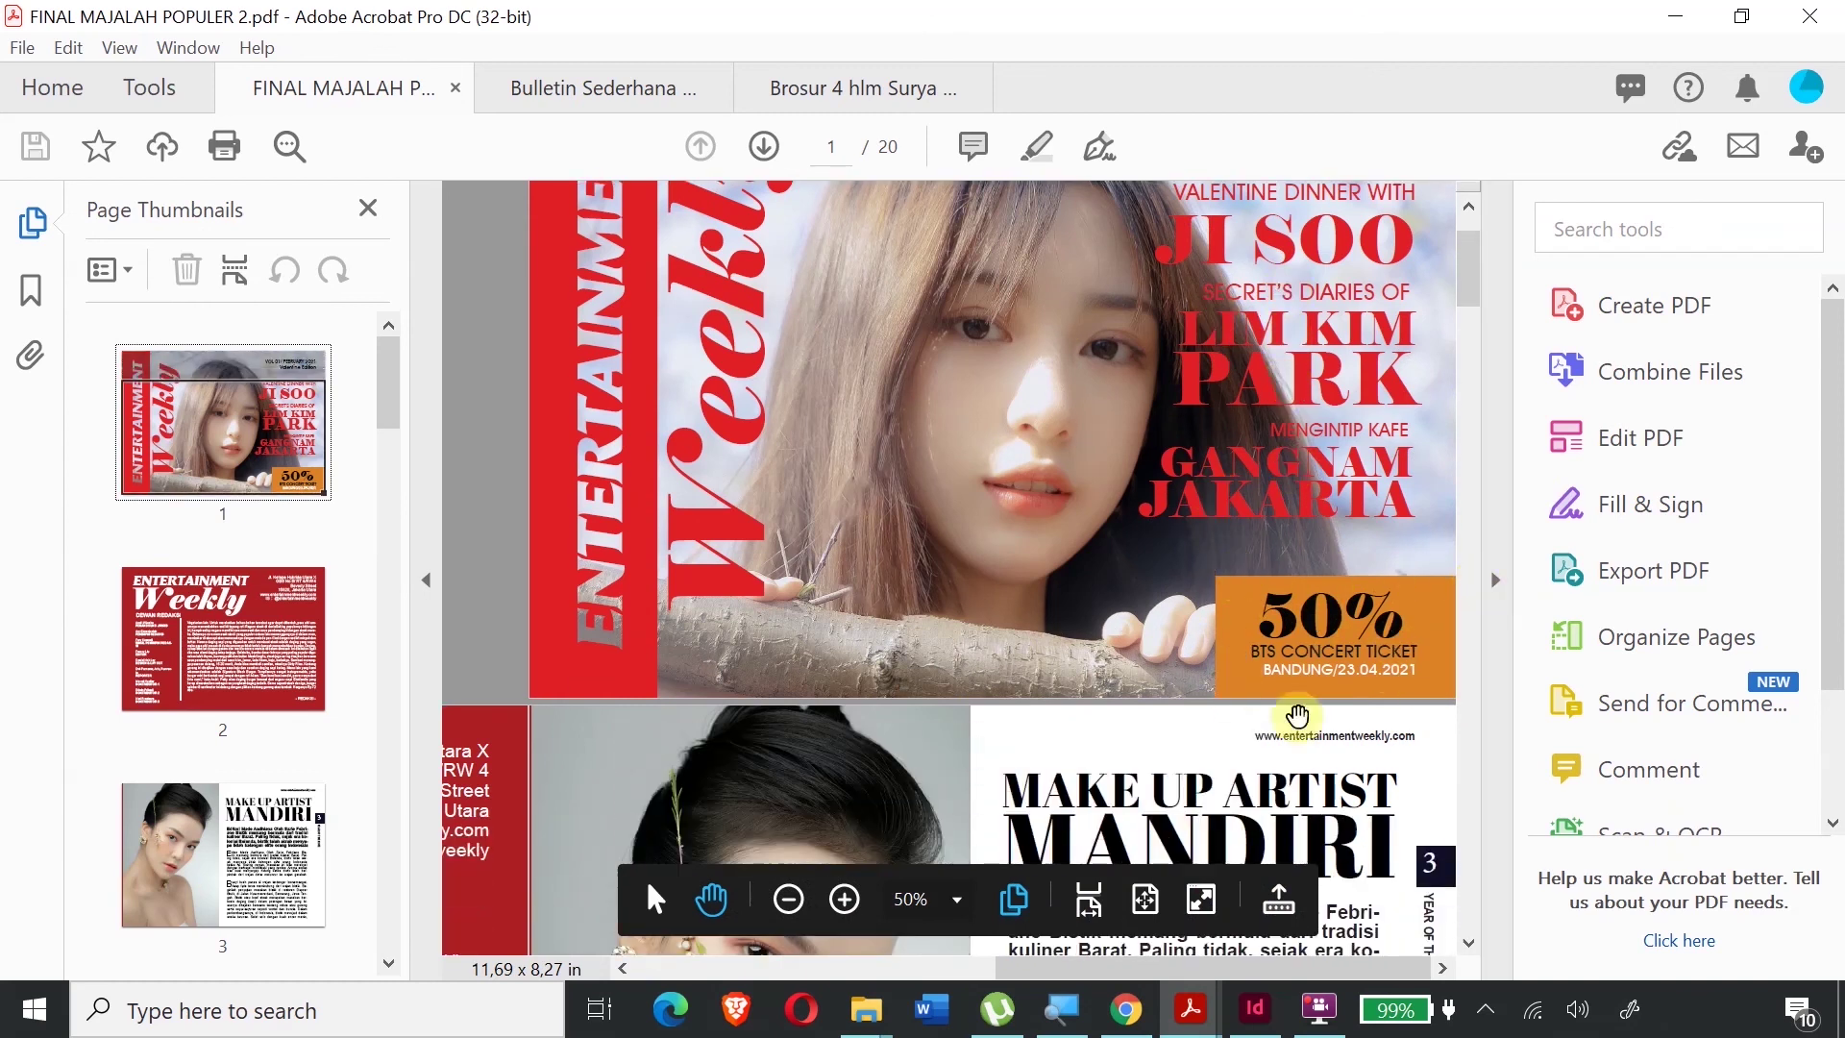
pyautogui.scroll(-5, 1192, 502)
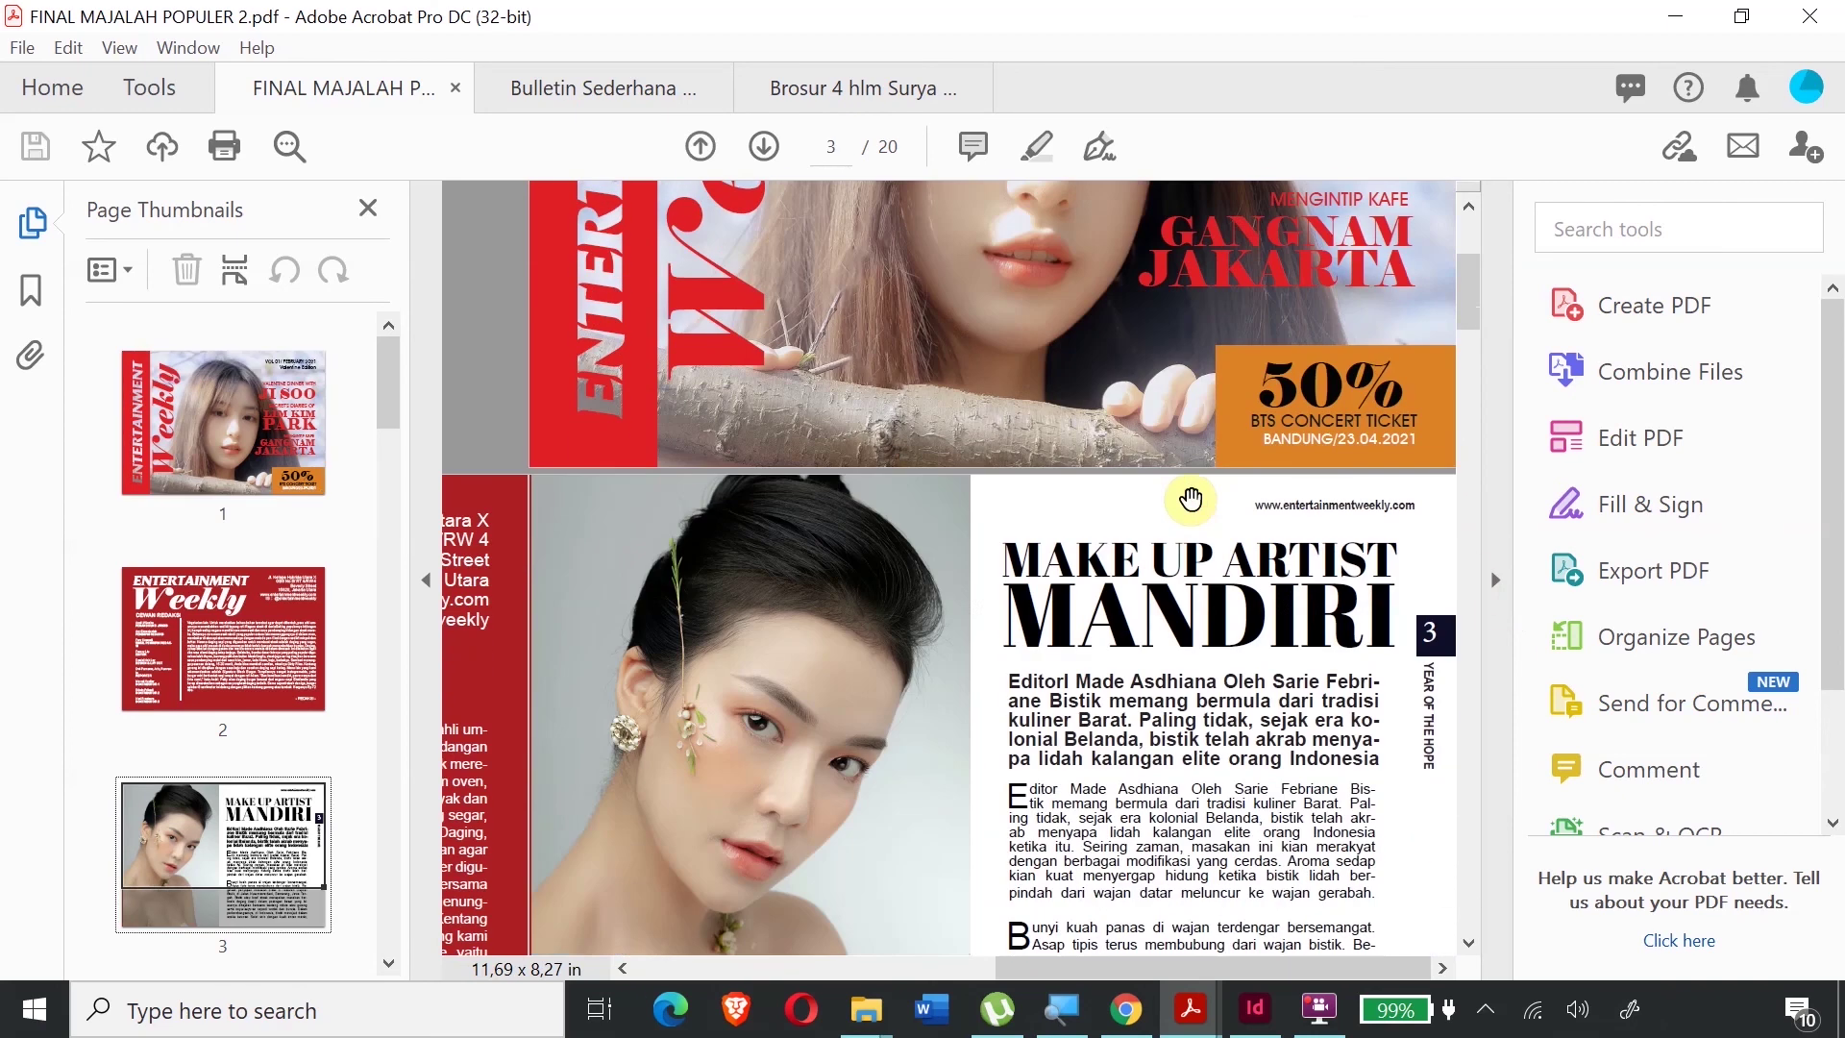
pyautogui.scroll(6, 1190, 499)
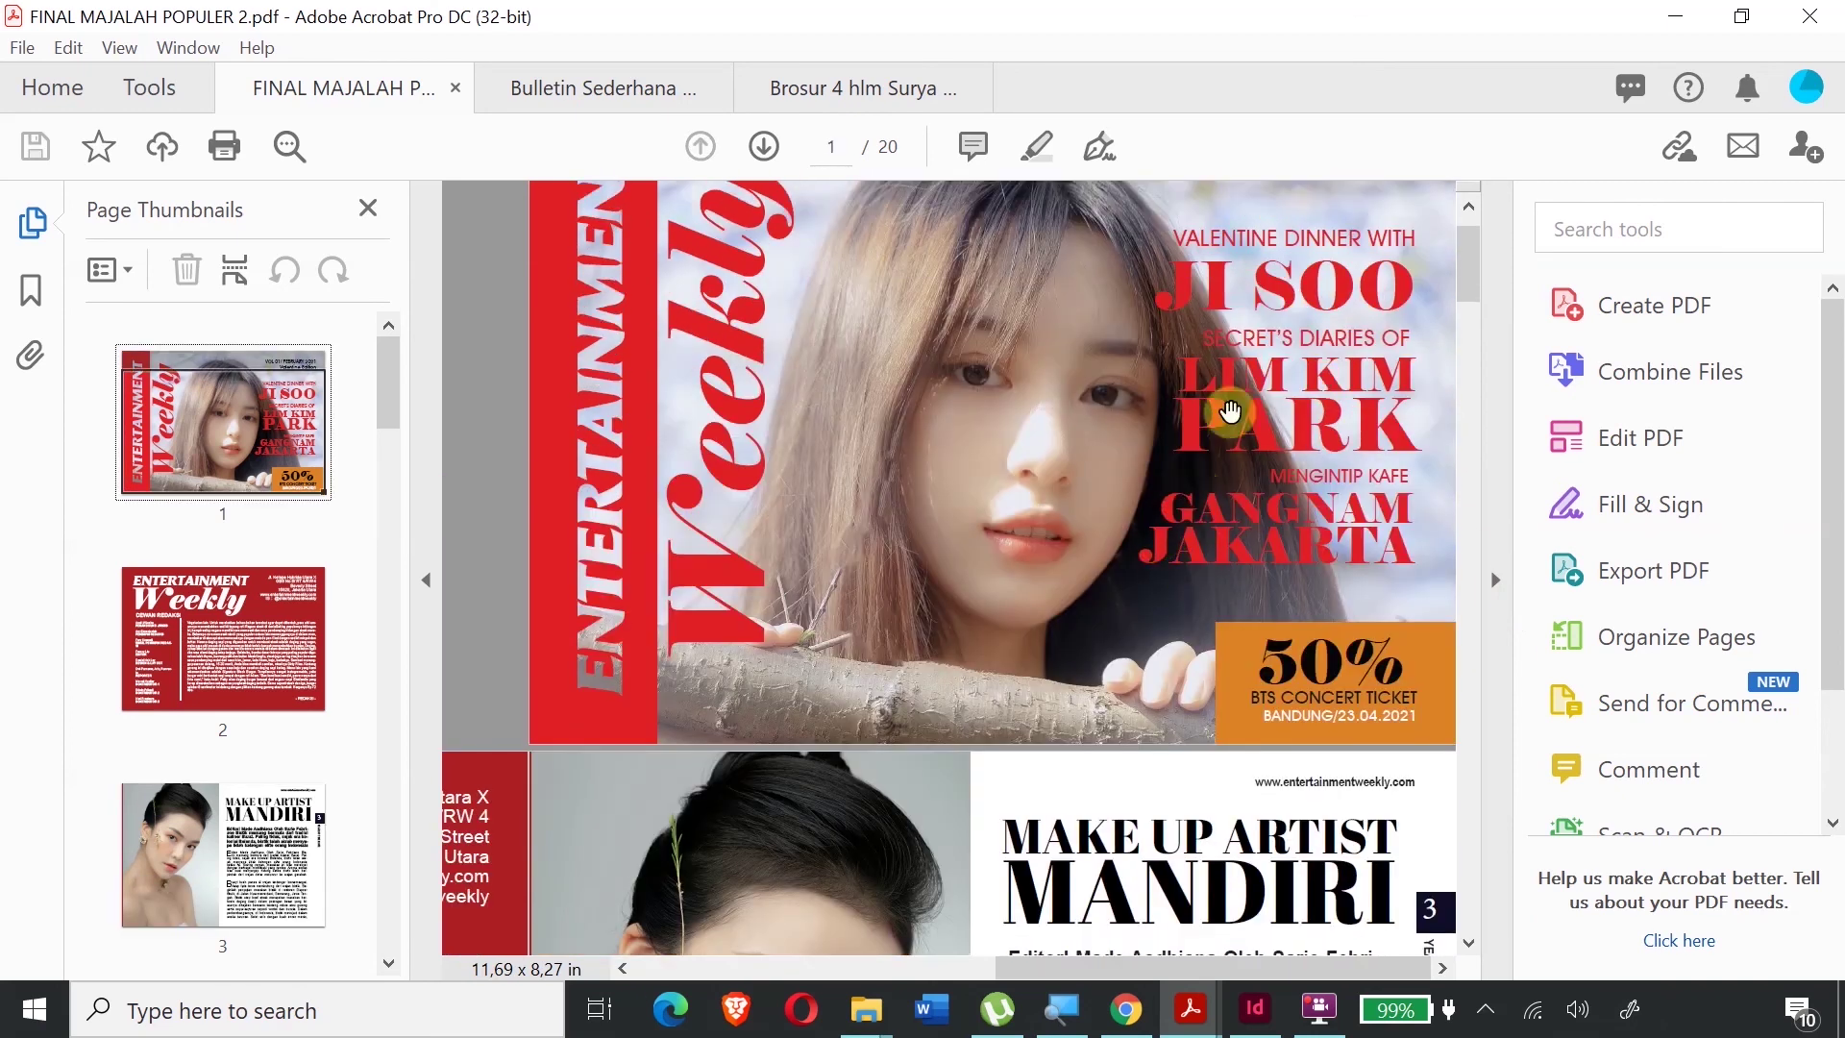